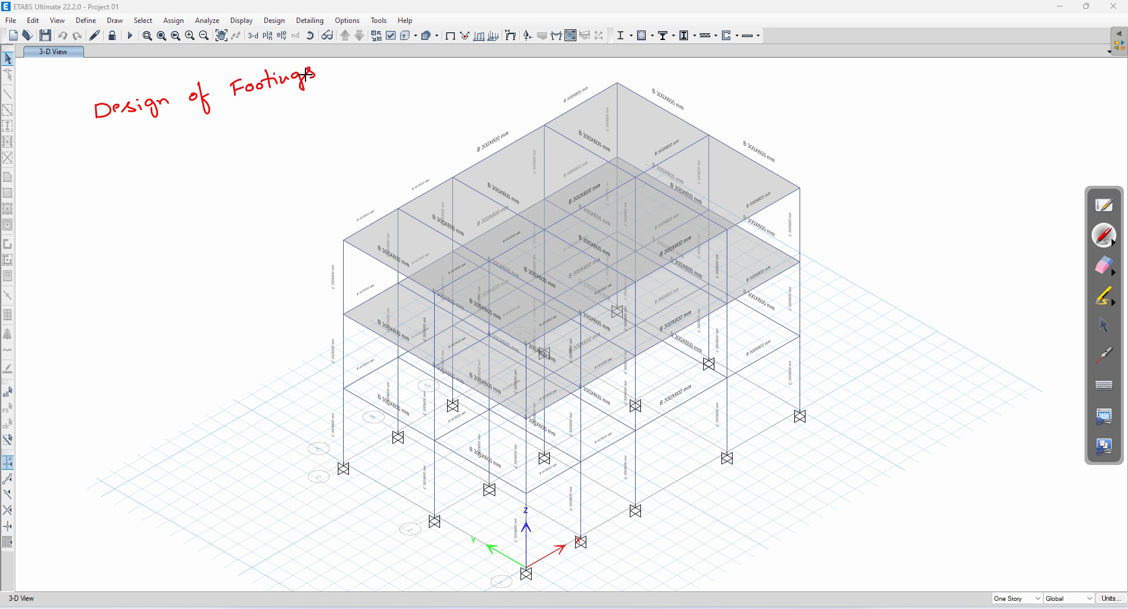
Handwrite the red heading "Design of Footings (Safe Software)" beside the 3D model and list slab, beam and column design beneath it
mouse_move(152, 133)
left_mouse_down()
mouse_move(149, 147)
mouse_move(263, 106)
mouse_move(297, 98)
mouse_move(316, 109)
left_mouse_up()
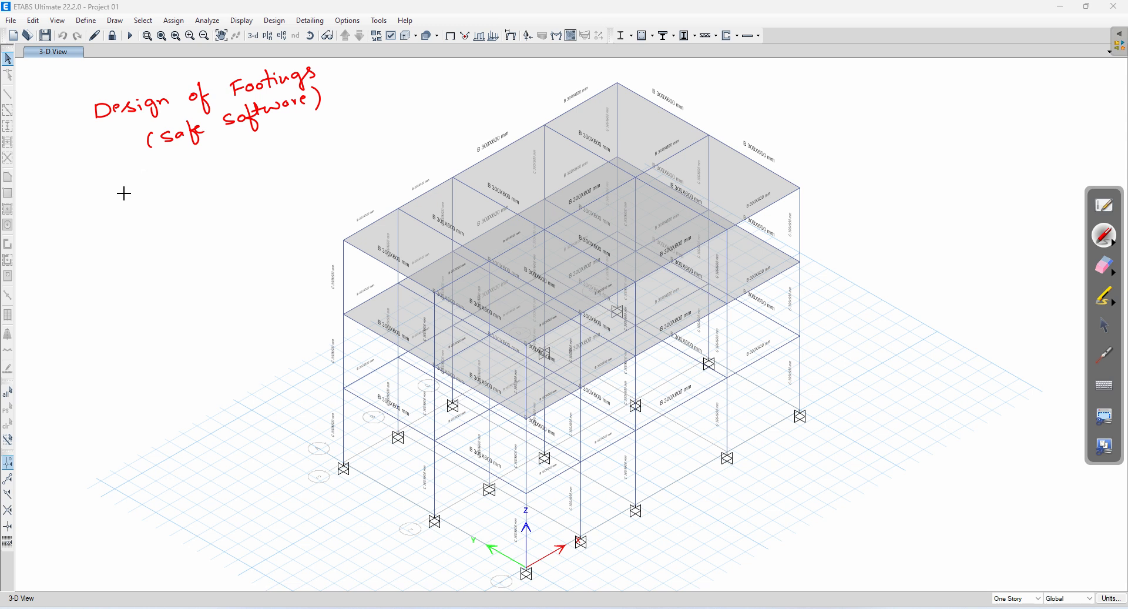
mouse_move(131, 187)
left_mouse_down()
mouse_move(124, 198)
mouse_move(231, 168)
mouse_move(242, 175)
left_mouse_up()
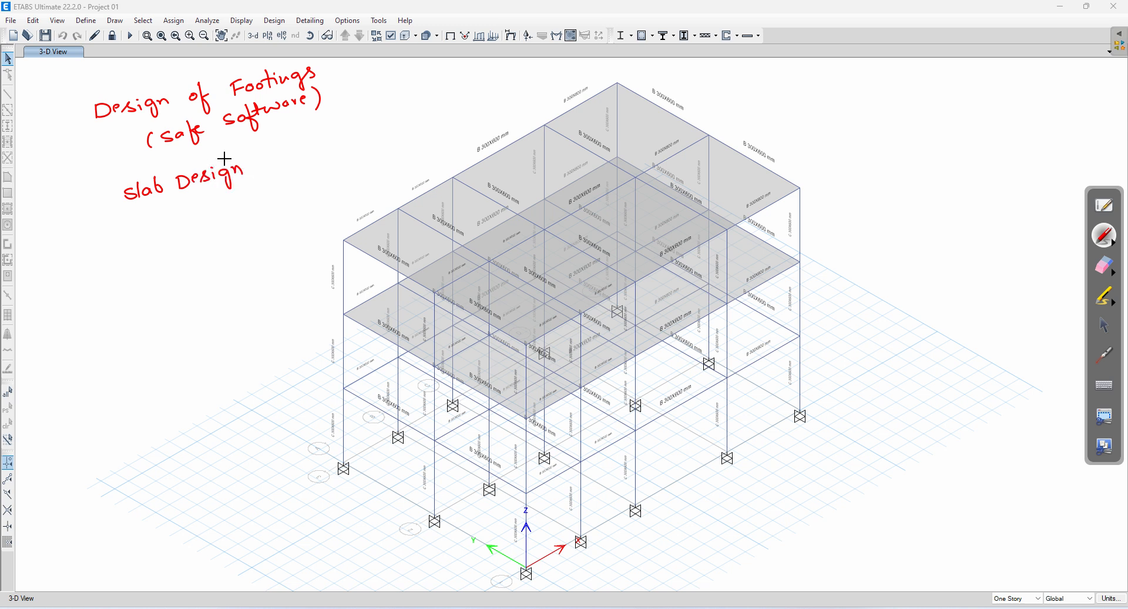
left_click_drag(134, 219, 253, 193)
left_click_drag(135, 246, 289, 218)
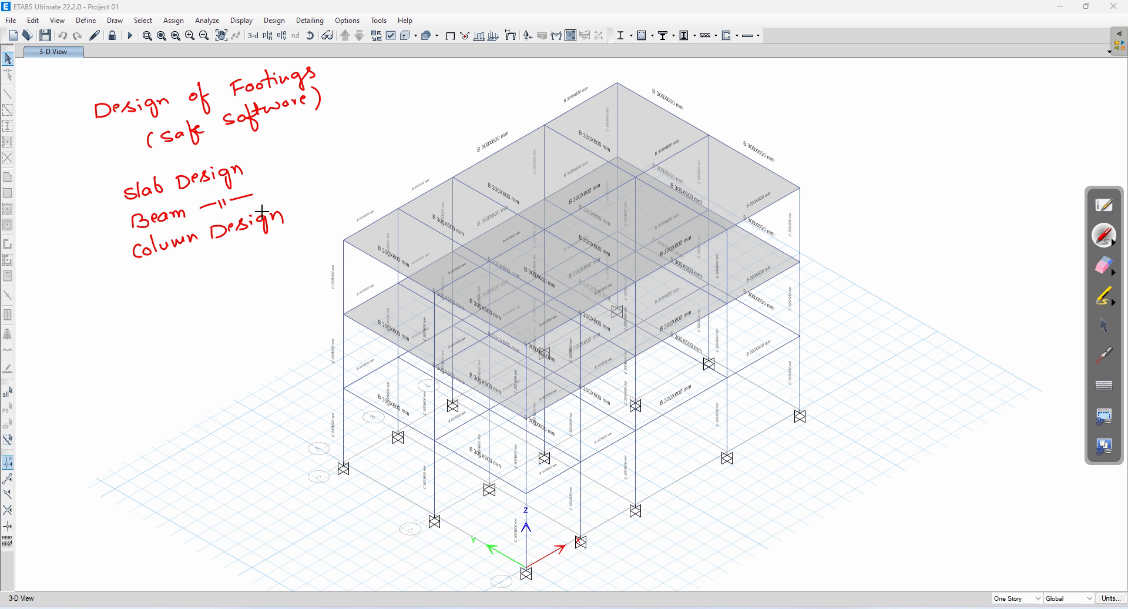
Draw a dividing line below the column design note and handwrite "Footing Design" under it
left_click_drag(117, 278, 315, 221)
mouse_move(144, 287)
left_mouse_down()
mouse_move(142, 302)
mouse_move(151, 286)
left_mouse_up()
mouse_move(143, 296)
left_mouse_down()
mouse_move(179, 281)
mouse_move(205, 286)
mouse_move(304, 242)
left_mouse_up()
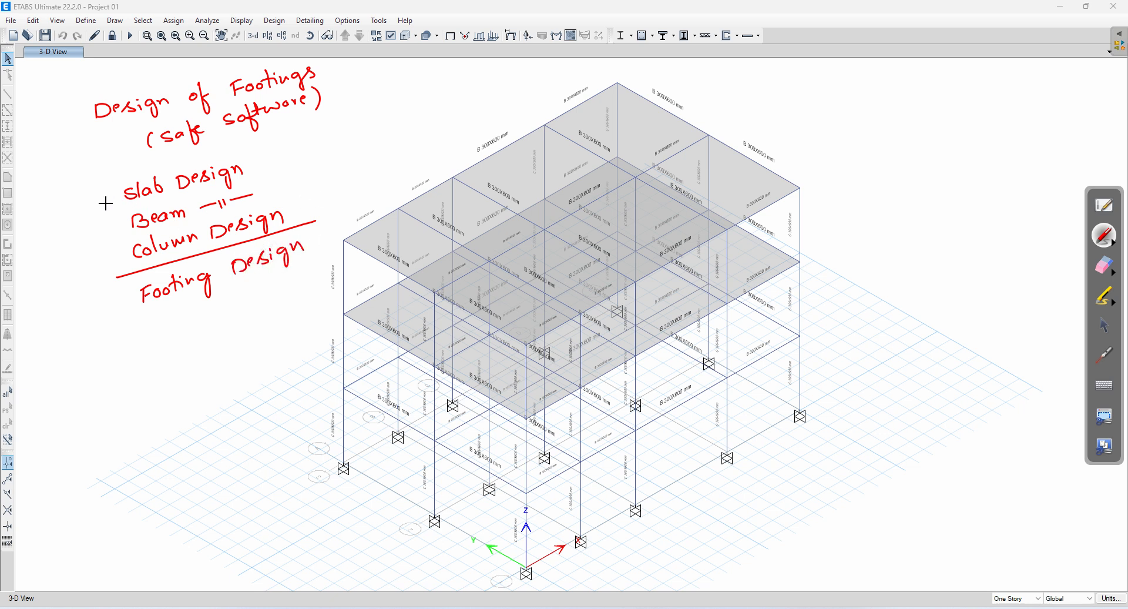
Bracket the slab, beam and column items with the label "ETABS" and the footing item with the label "SAFE"
left_click_drag(98, 200, 113, 272)
mouse_move(35, 245)
left_mouse_down()
mouse_move(63, 227)
mouse_move(62, 245)
mouse_move(77, 226)
mouse_move(83, 234)
left_mouse_up()
left_click_drag(124, 284, 133, 316)
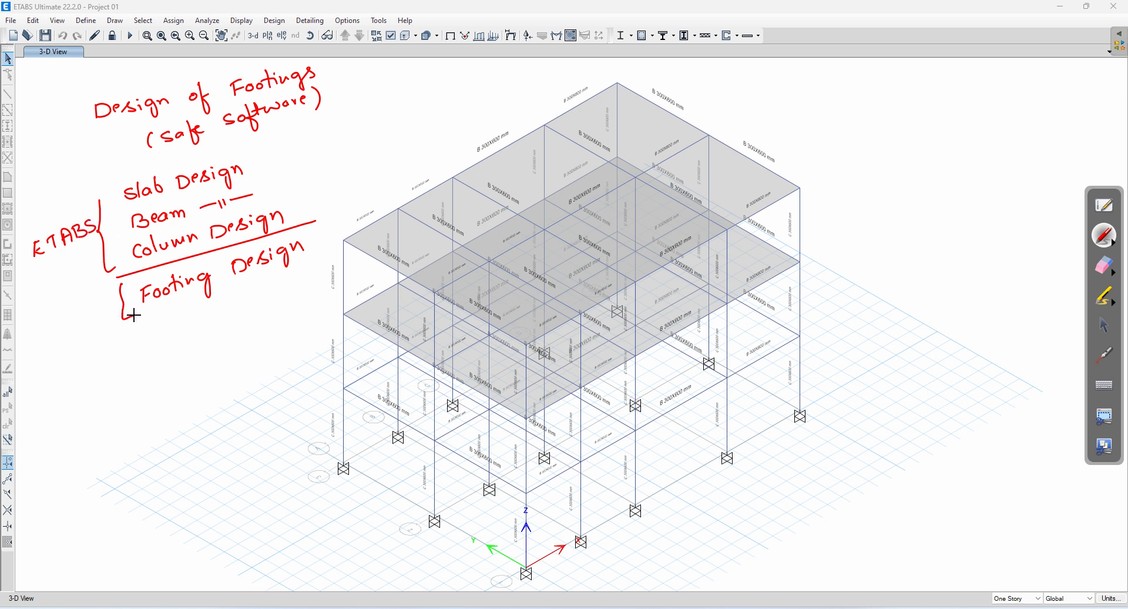
left_click_drag(46, 313, 37, 330)
mouse_move(47, 331)
left_mouse_down()
mouse_move(54, 317)
mouse_move(61, 330)
left_mouse_up()
left_click_drag(49, 323, 73, 298)
left_click_drag(61, 313, 73, 297)
mouse_move(74, 297)
left_mouse_down()
mouse_move(77, 313)
mouse_move(87, 309)
left_mouse_up()
left_click_drag(75, 305, 82, 303)
Handwrite "CSI" with the bullet points "Design of slab systems & foundations" and "PT slab" below the footing note
mouse_move(152, 327)
left_mouse_down()
mouse_move(139, 347)
mouse_move(165, 339)
left_mouse_up()
left_click_drag(165, 324, 165, 338)
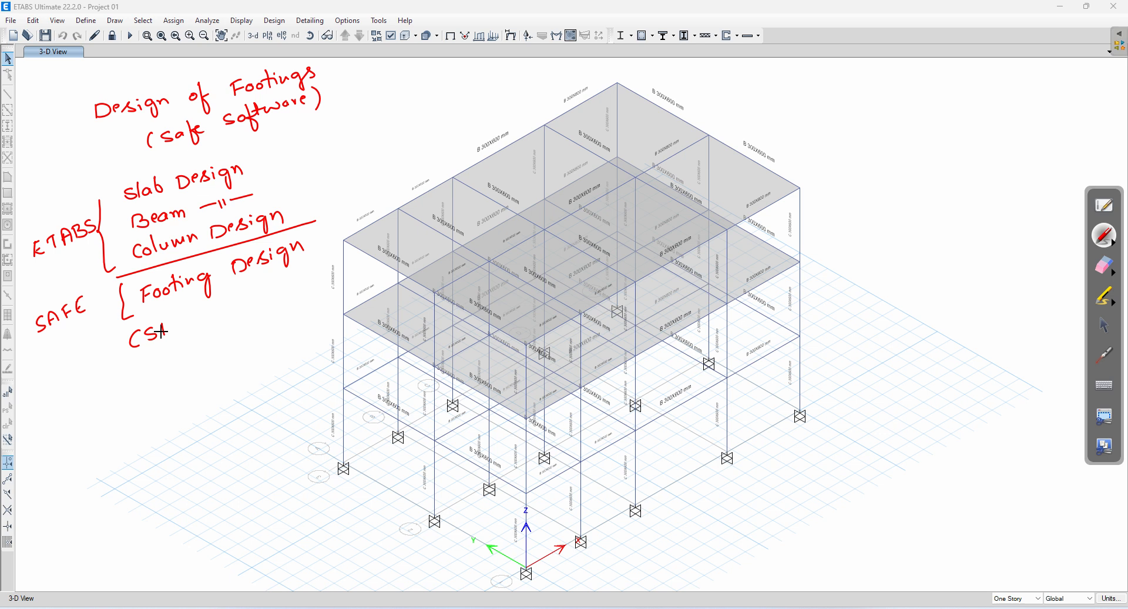
mouse_move(132, 369)
left_mouse_down()
mouse_move(137, 380)
mouse_move(190, 347)
mouse_move(206, 352)
mouse_move(322, 309)
mouse_move(332, 291)
mouse_move(345, 298)
mouse_move(396, 275)
left_mouse_up()
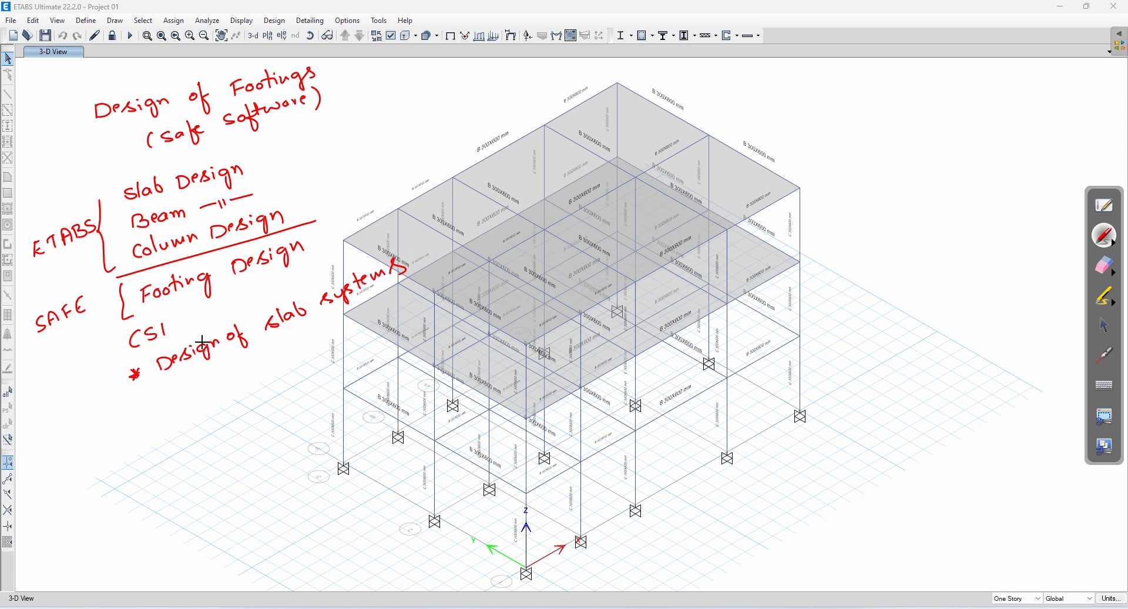
mouse_move(187, 376)
left_mouse_down()
mouse_move(178, 380)
mouse_move(190, 390)
mouse_move(300, 336)
left_mouse_up()
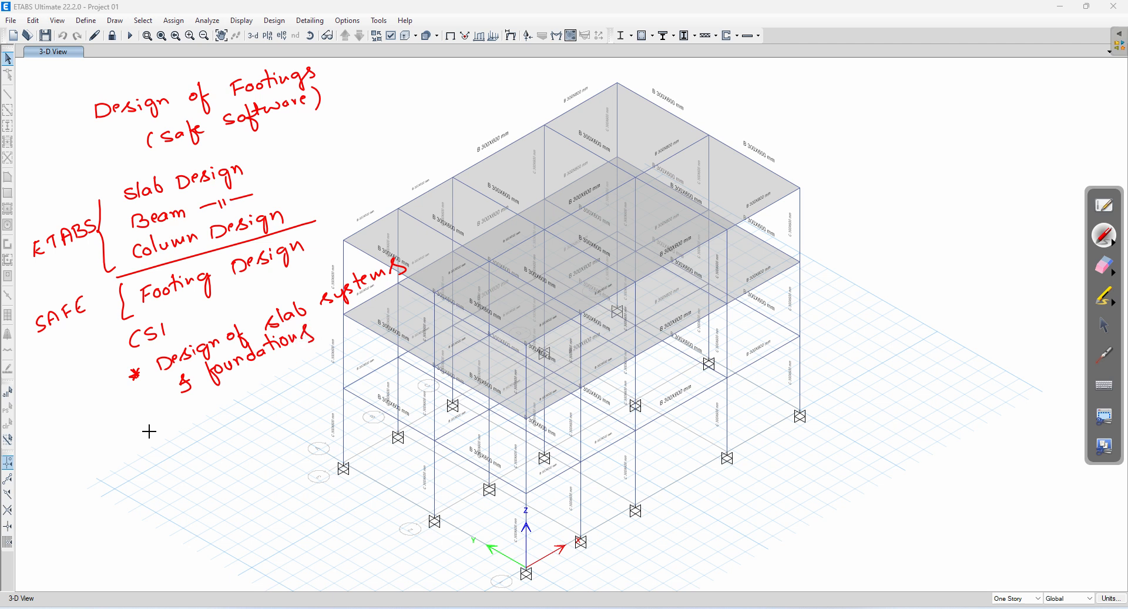
left_click_drag(159, 426, 154, 432)
mouse_move(187, 410)
left_mouse_down()
mouse_move(235, 400)
mouse_move(250, 379)
mouse_move(265, 384)
left_mouse_up()
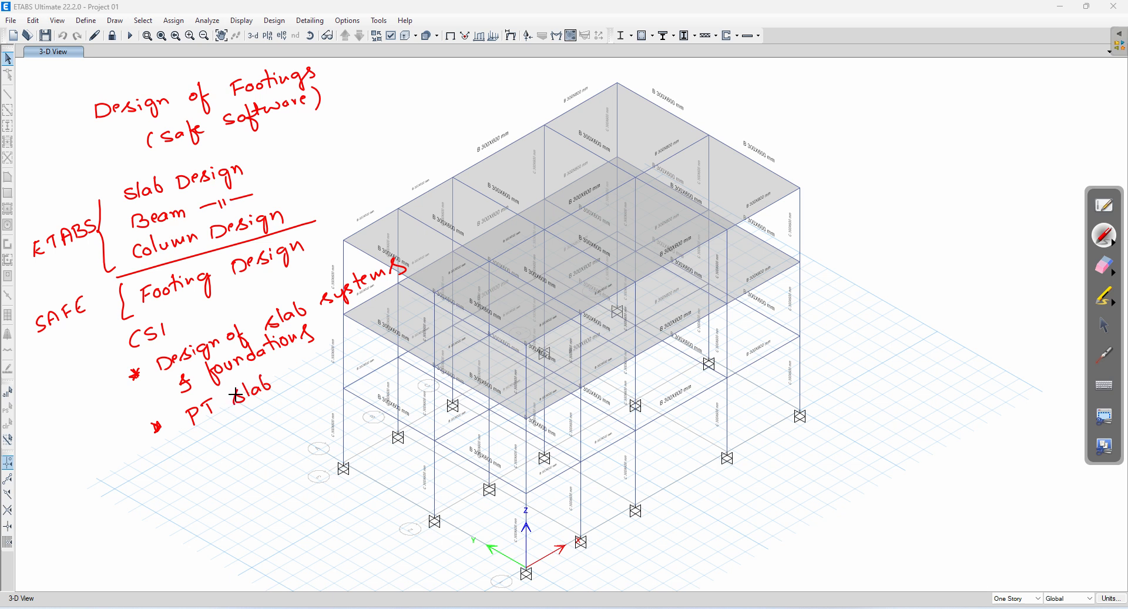
Add the handwritten bullet "Integration with ETABS", erasing and rewriting the misspelled last word
left_click_drag(169, 462, 209, 450)
mouse_move(223, 435)
left_mouse_down()
mouse_move(241, 442)
mouse_move(310, 408)
left_mouse_up()
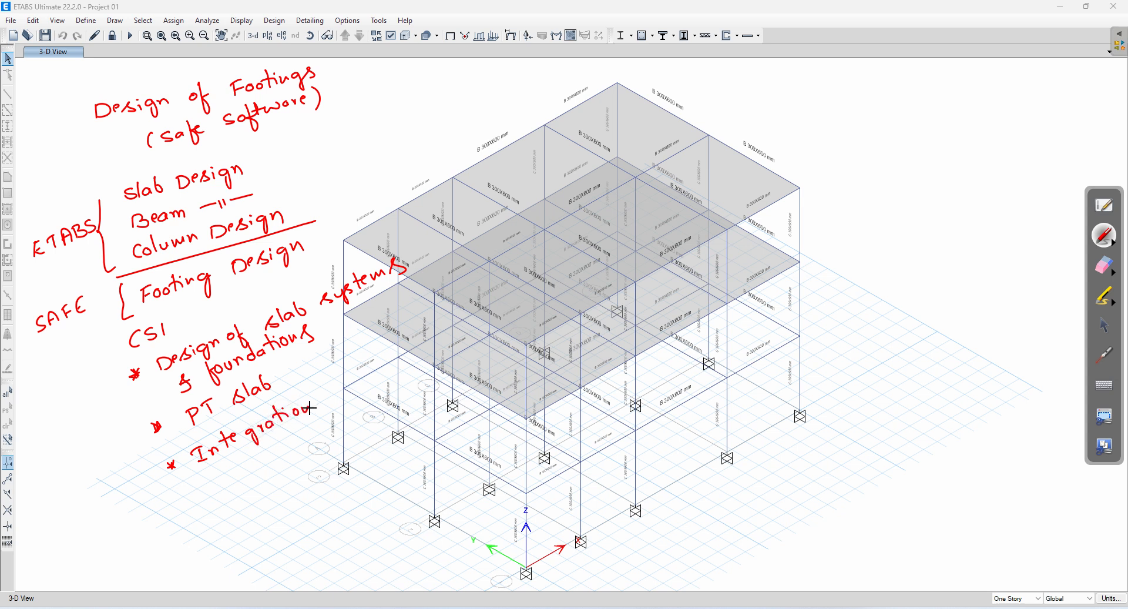
left_click_drag(219, 467, 311, 429)
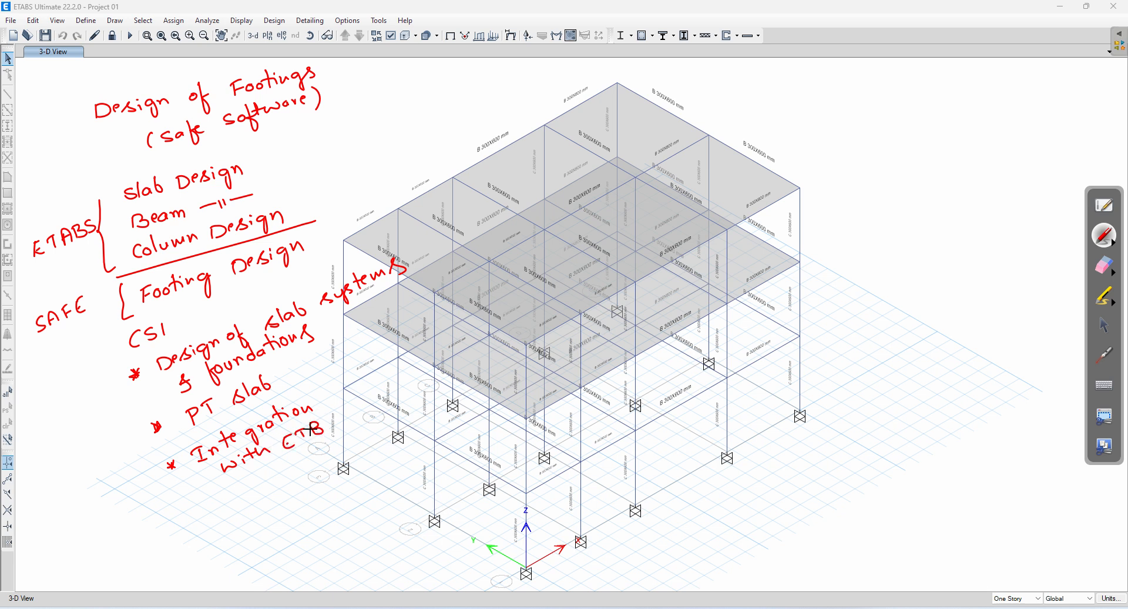
left_click_drag(298, 432, 315, 431)
left_click(1096, 265)
left_click_drag(309, 453, 317, 446)
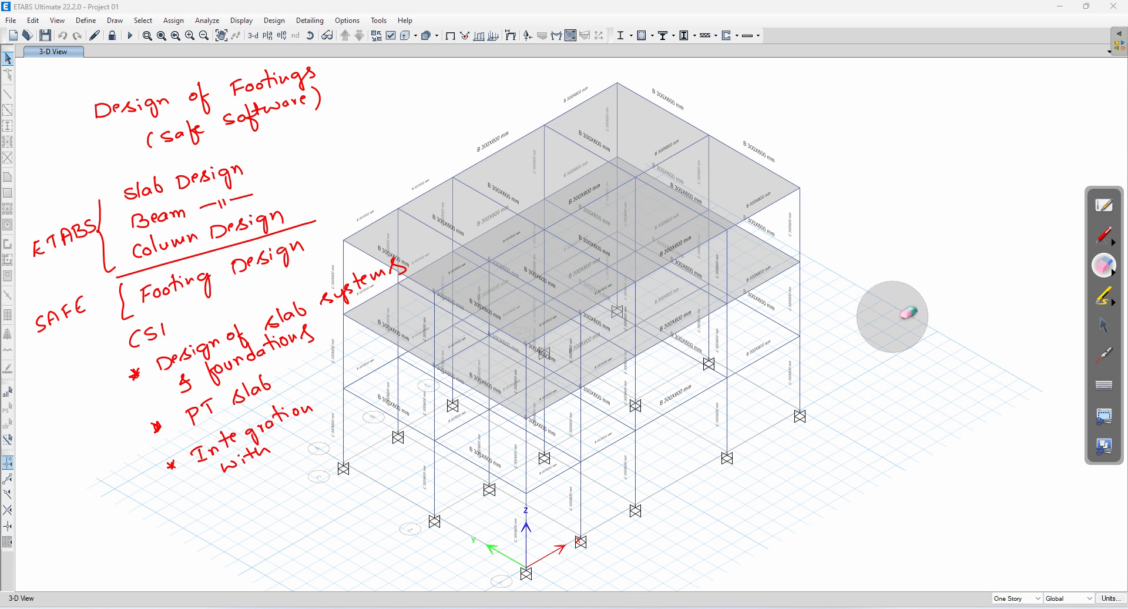
left_click(1105, 235)
mouse_move(296, 428)
left_mouse_down()
mouse_move(292, 445)
mouse_move(314, 421)
mouse_move(304, 440)
mouse_move(367, 403)
left_mouse_up()
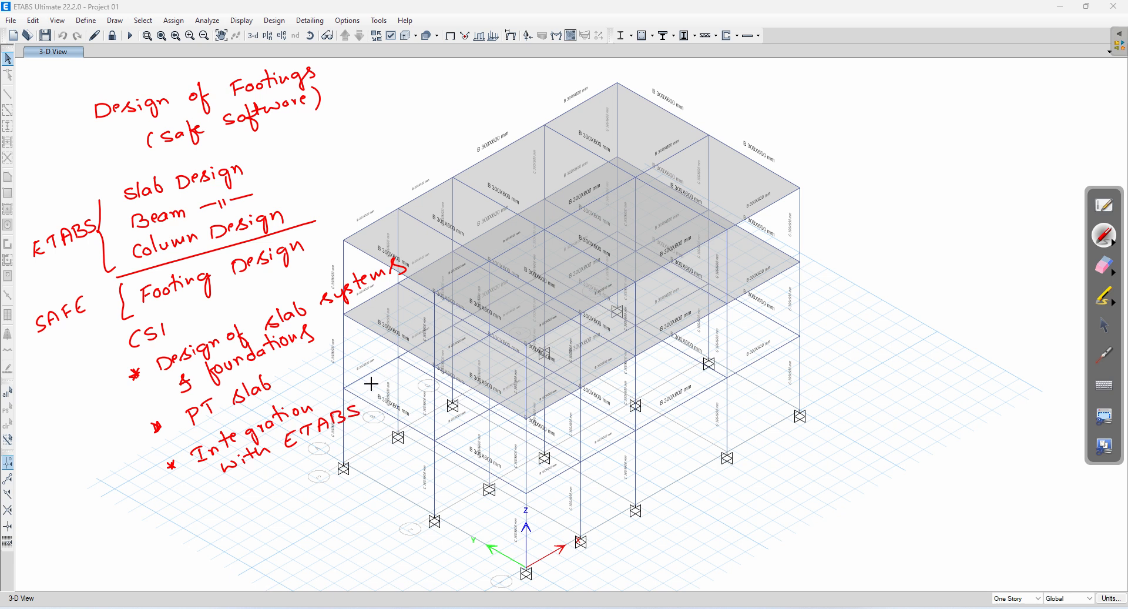
Erase all handwritten notes from the screen and return to the normal selection pointer
left_click(1108, 264)
mouse_move(201, 474)
left_mouse_down()
mouse_move(331, 386)
mouse_move(136, 421)
mouse_move(248, 273)
mouse_move(72, 246)
mouse_move(270, 198)
mouse_move(429, 283)
mouse_move(330, 201)
mouse_move(260, 104)
mouse_move(71, 129)
mouse_move(350, 173)
mouse_move(322, 443)
mouse_move(105, 351)
mouse_move(333, 334)
mouse_move(292, 499)
left_mouse_up()
left_click(1105, 238)
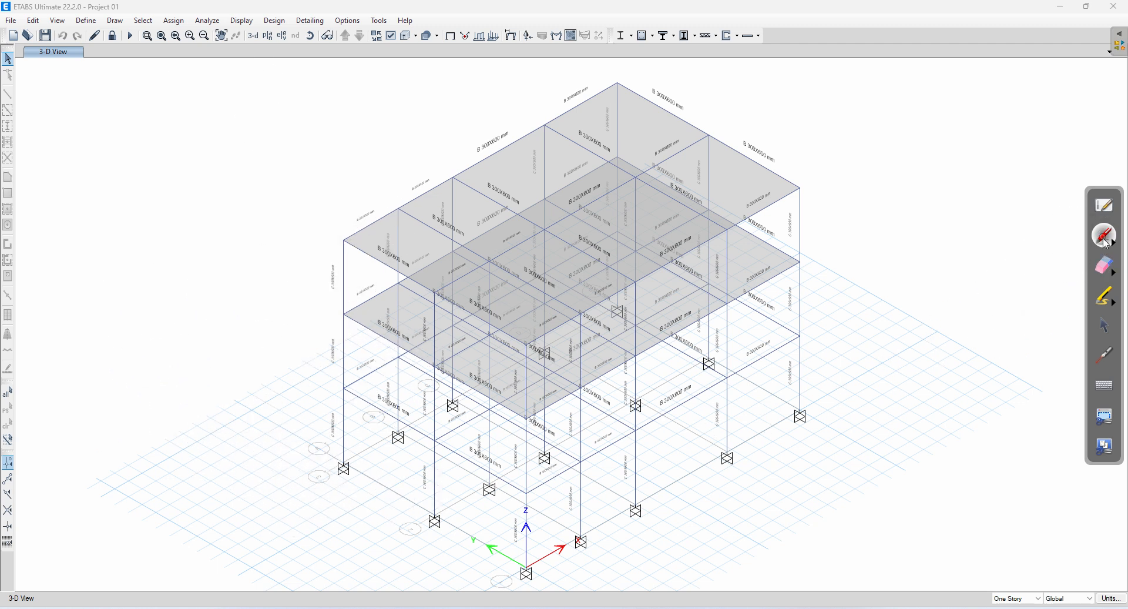
left_click(1105, 328)
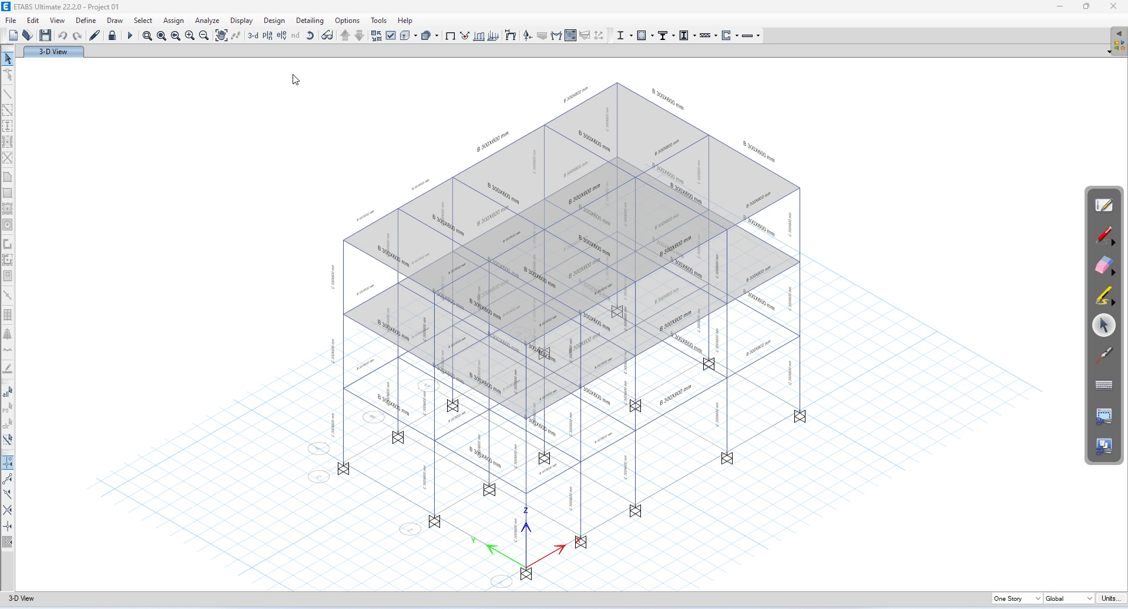
Switch from the 3D view to the plan view of the Base level
left_click(267, 38)
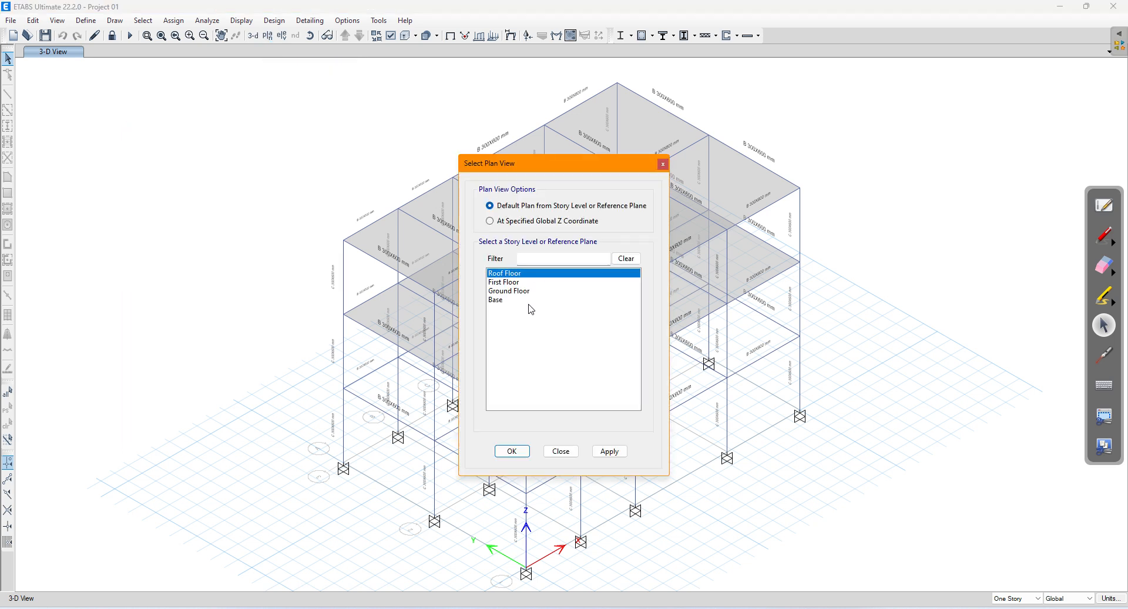
left_click(522, 301)
left_click(609, 451)
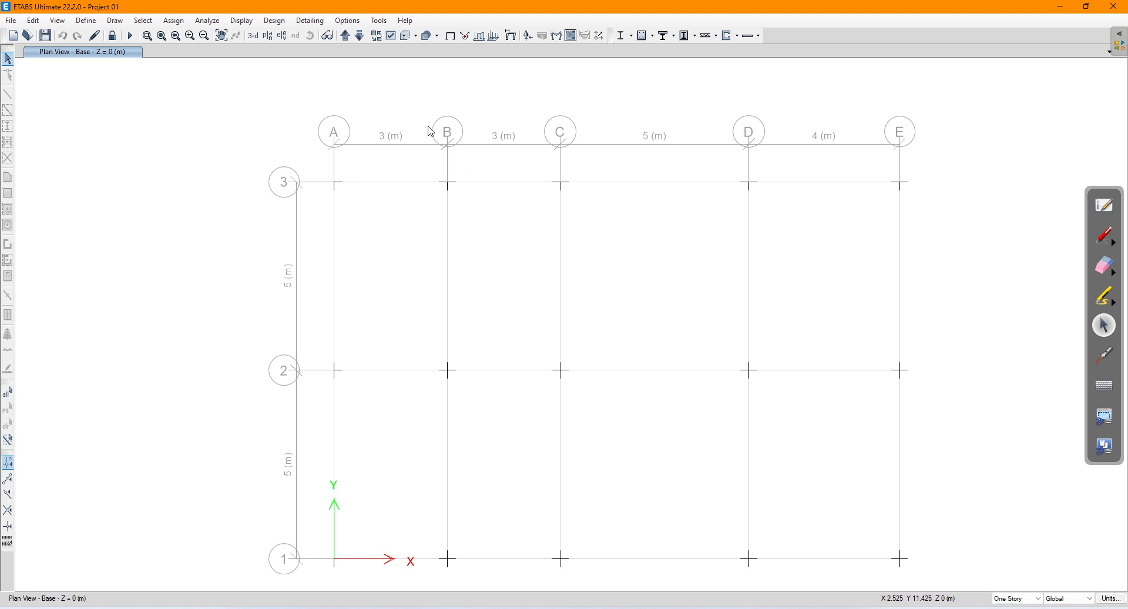
Display tabulated point reactions for the DL + LL combination, adding Fx, Fy and Mz so all six components are included
left_click(249, 27)
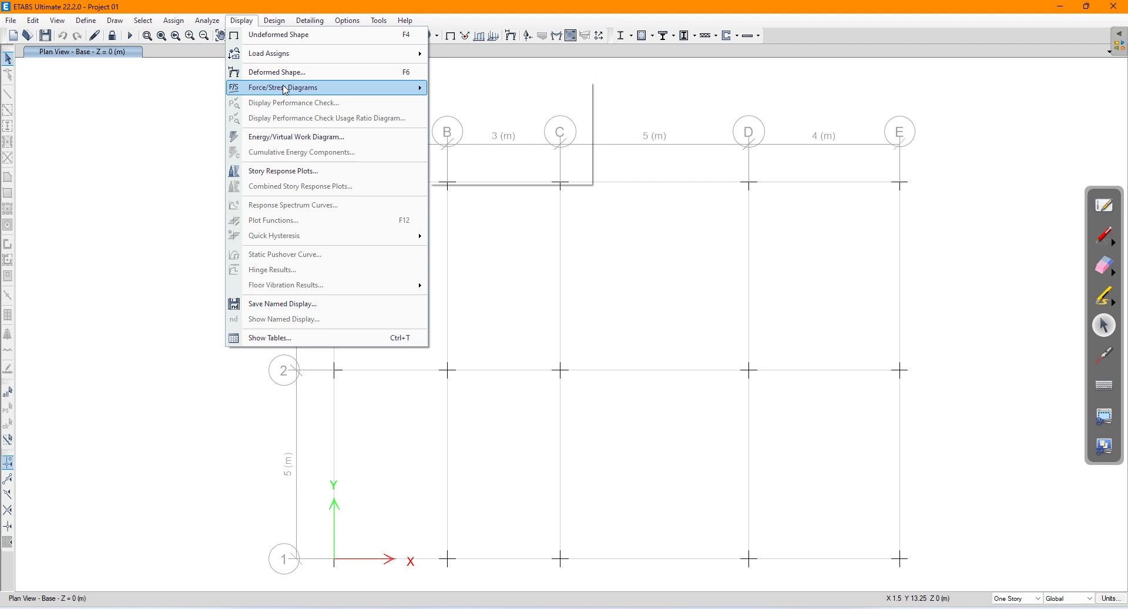
mouse_move(285, 89)
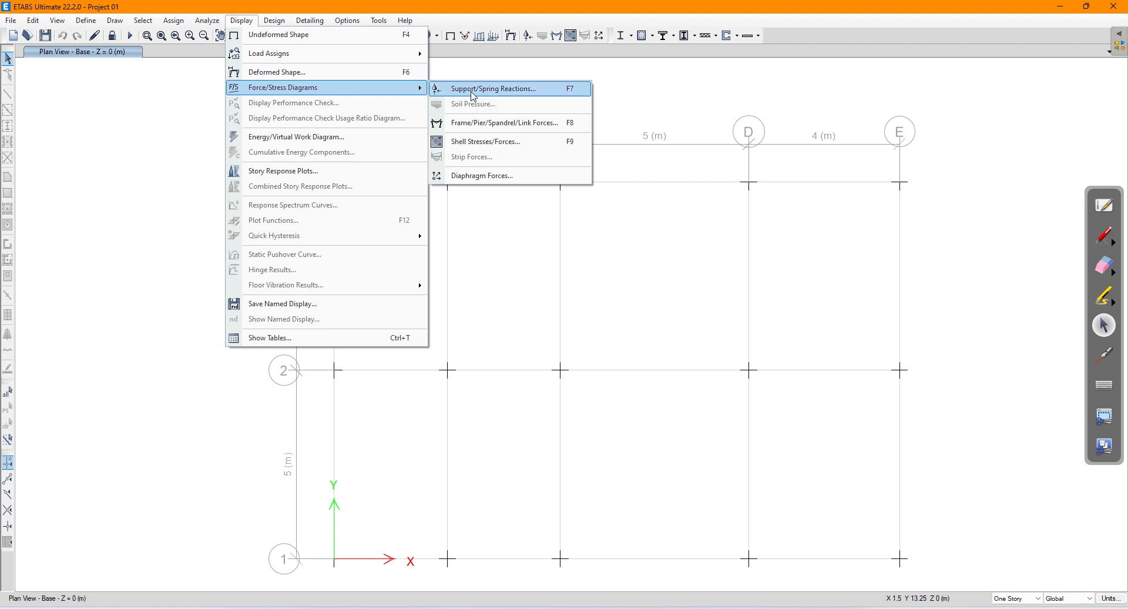
left_click(471, 92)
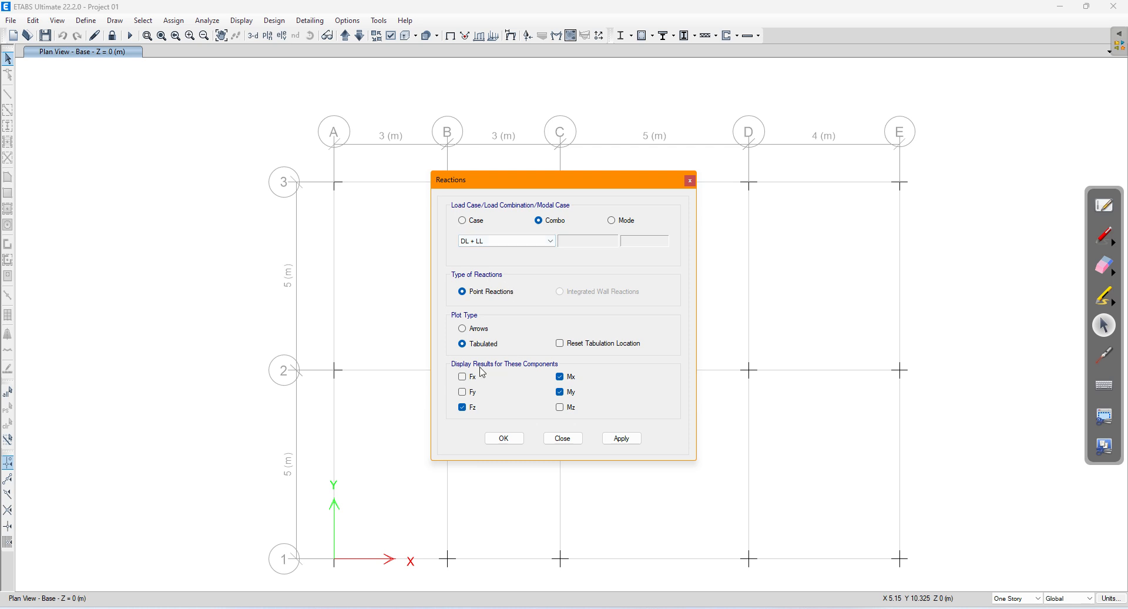
left_click(462, 377)
left_click(463, 392)
left_click(560, 407)
left_click(617, 438)
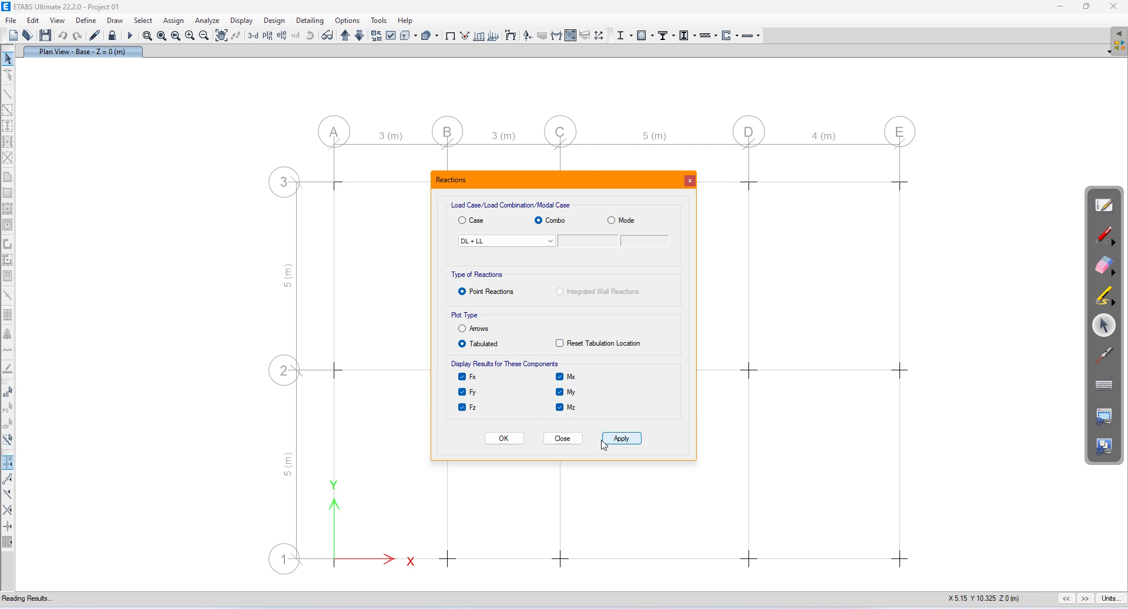
left_click(504, 438)
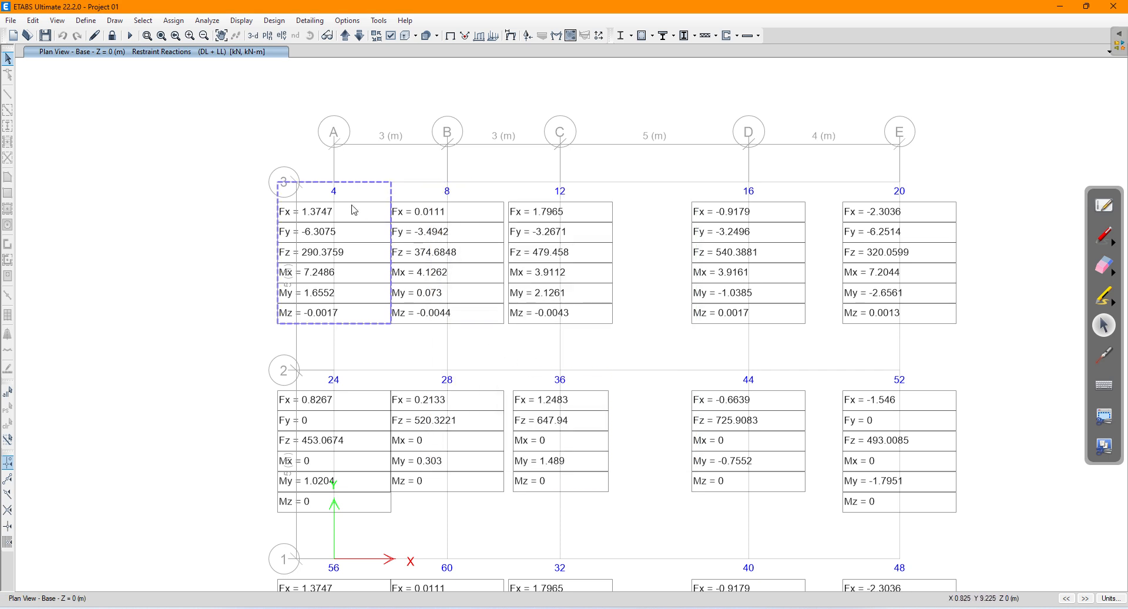
Annotate the top-row reactions in red, bracketing joint 4 as "Global axis" and joint 20's components as "Forces" and "Moments"
left_click(1102, 237)
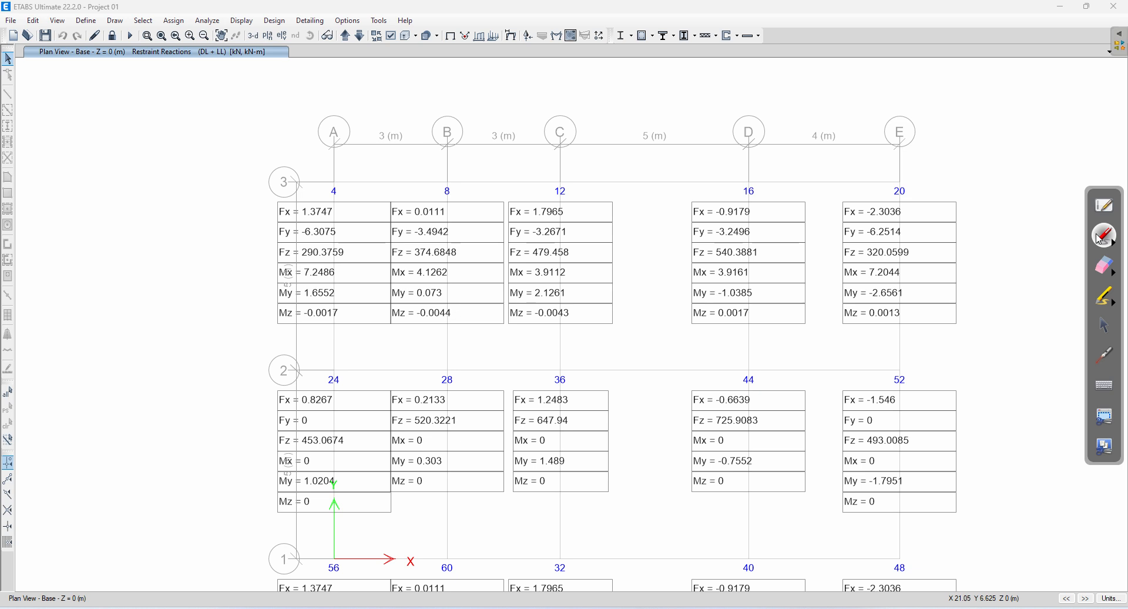
mouse_move(269, 217)
left_mouse_down()
mouse_move(257, 256)
mouse_move(269, 289)
left_mouse_up()
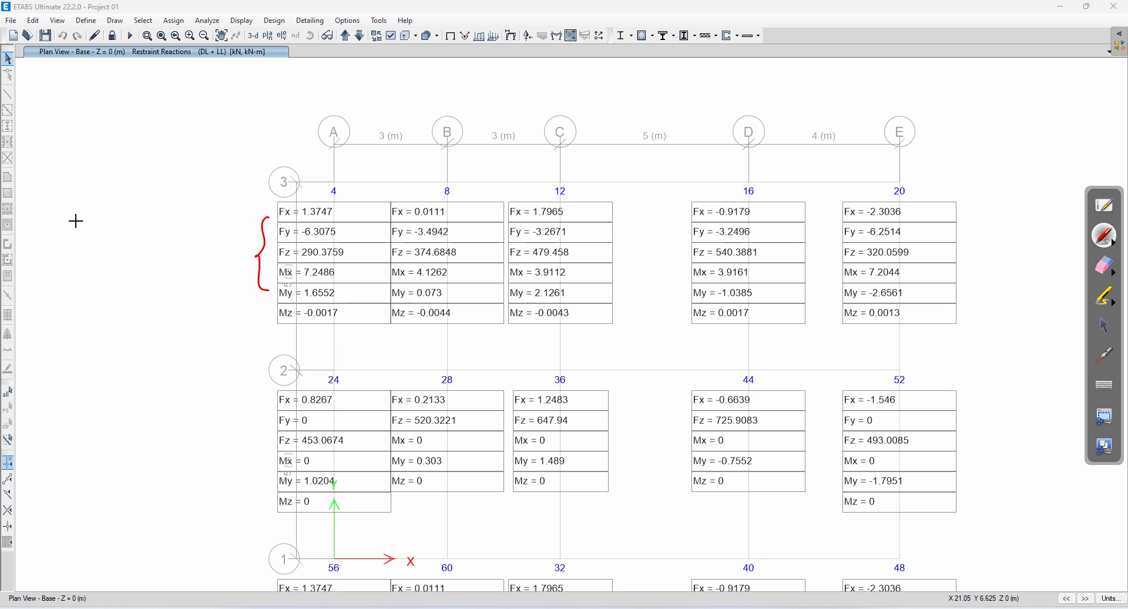
mouse_move(151, 230)
left_mouse_down()
mouse_move(187, 225)
mouse_move(189, 205)
mouse_move(228, 212)
mouse_move(233, 199)
mouse_move(227, 212)
left_mouse_up()
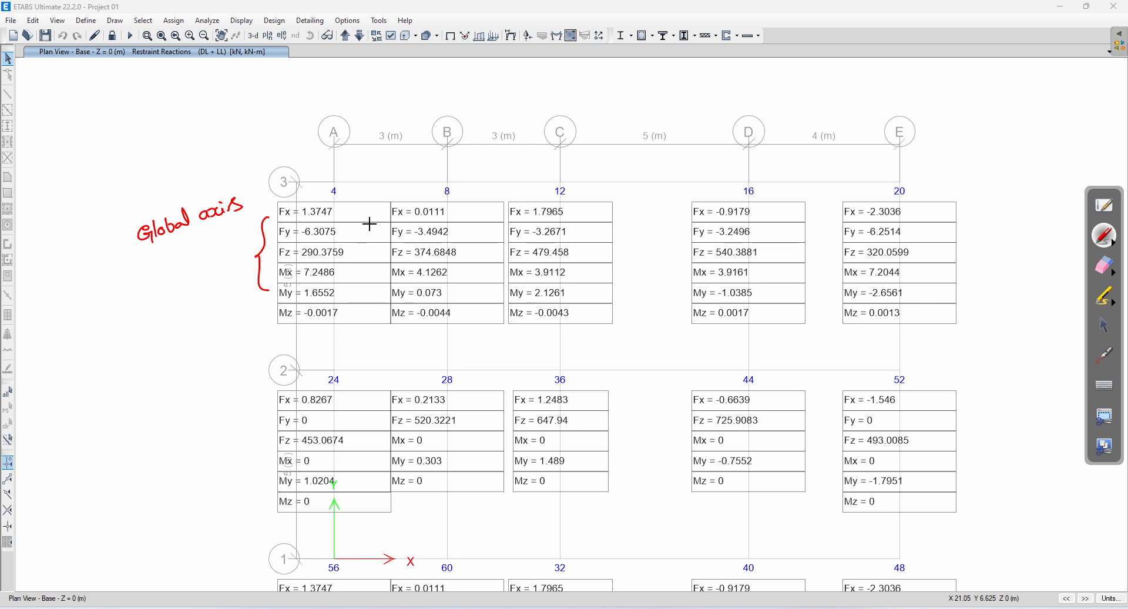
mouse_move(951, 209)
left_mouse_down()
mouse_move(959, 248)
mouse_move(947, 251)
mouse_move(986, 227)
mouse_move(1037, 234)
left_mouse_up()
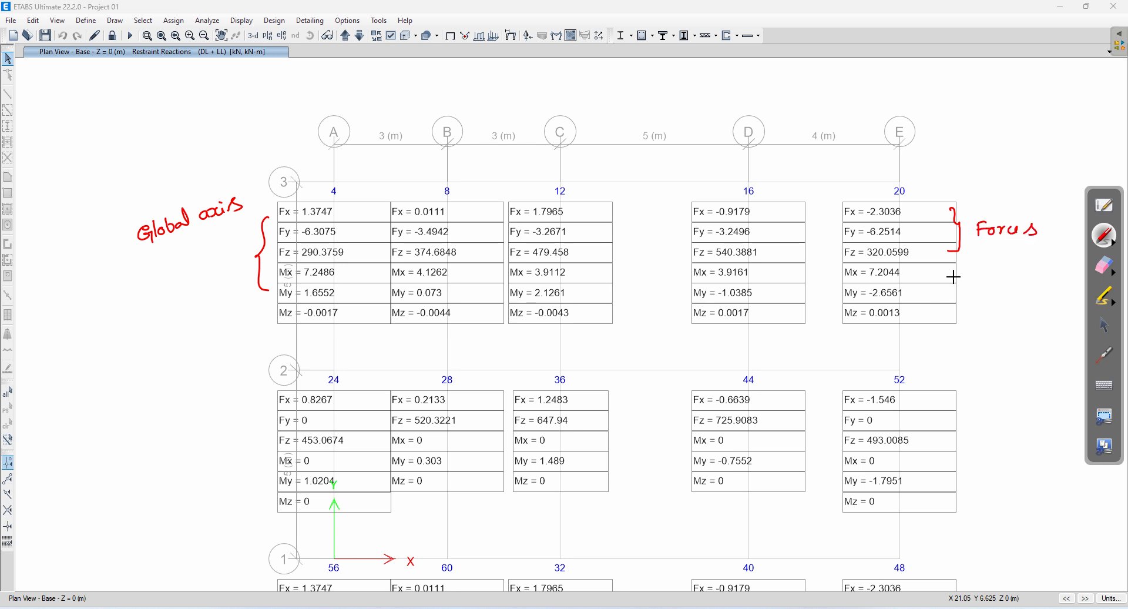
mouse_move(955, 273)
left_mouse_down()
mouse_move(952, 307)
mouse_move(1035, 289)
mouse_move(1043, 271)
mouse_move(1047, 290)
left_mouse_up()
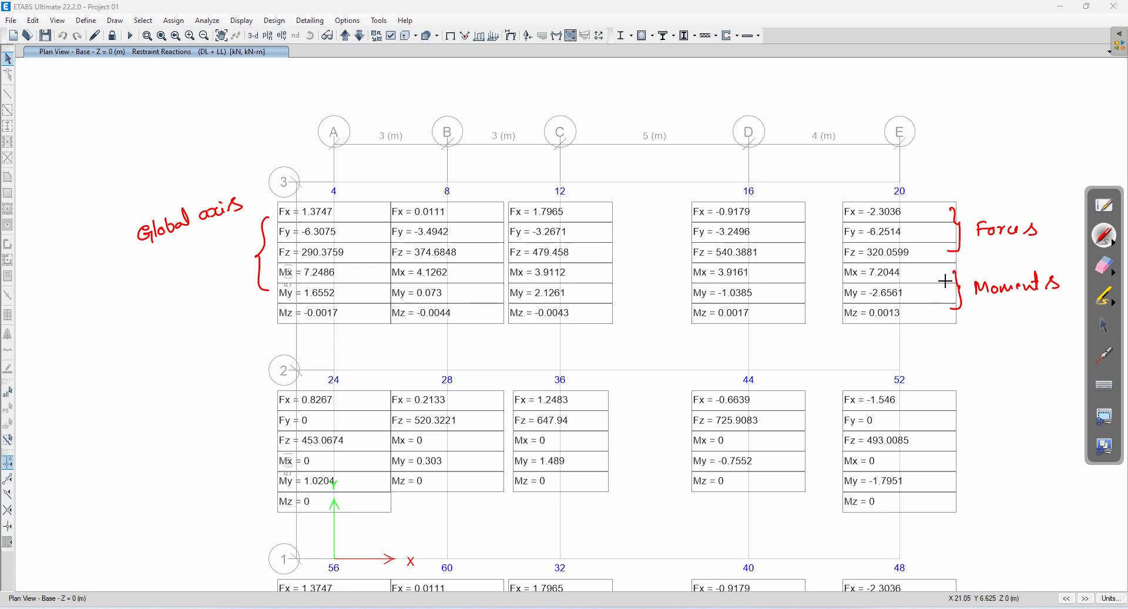
Circle the global axes at the plan origin, label x, y and z, and note "(out of plane)" and "Gravity Direction" beside z
mouse_move(365, 464)
left_mouse_down()
mouse_move(339, 470)
mouse_move(312, 533)
mouse_move(347, 573)
mouse_move(408, 563)
mouse_move(408, 493)
mouse_move(362, 467)
left_mouse_up()
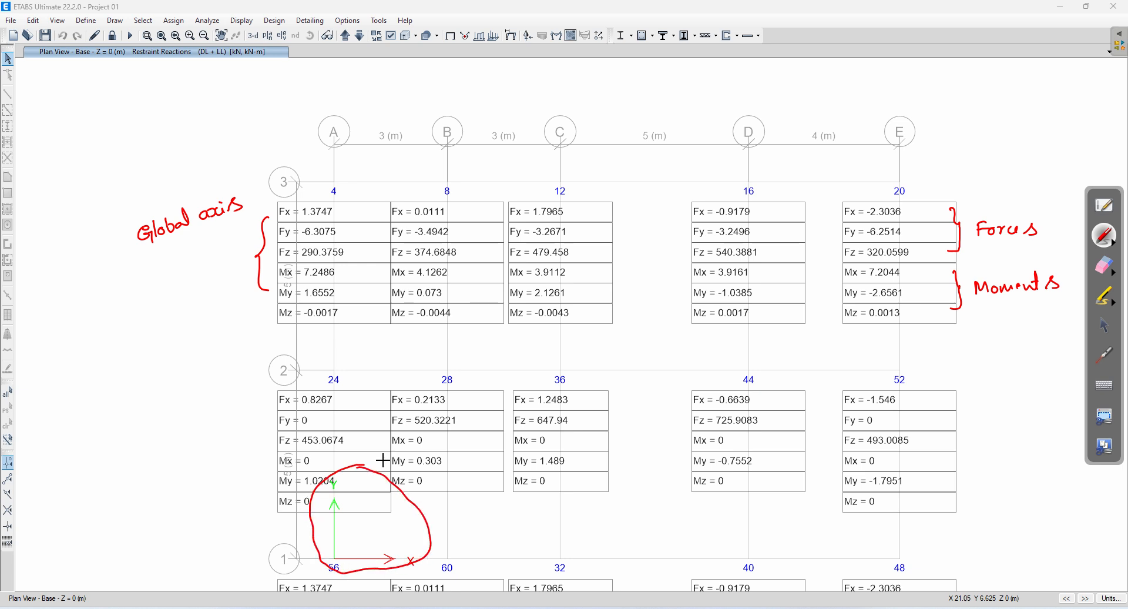
left_click_drag(464, 542, 473, 544)
left_click_drag(343, 474, 353, 497)
mouse_move(334, 557)
left_mouse_down()
mouse_move(289, 578)
mouse_move(304, 579)
mouse_move(269, 578)
left_mouse_up()
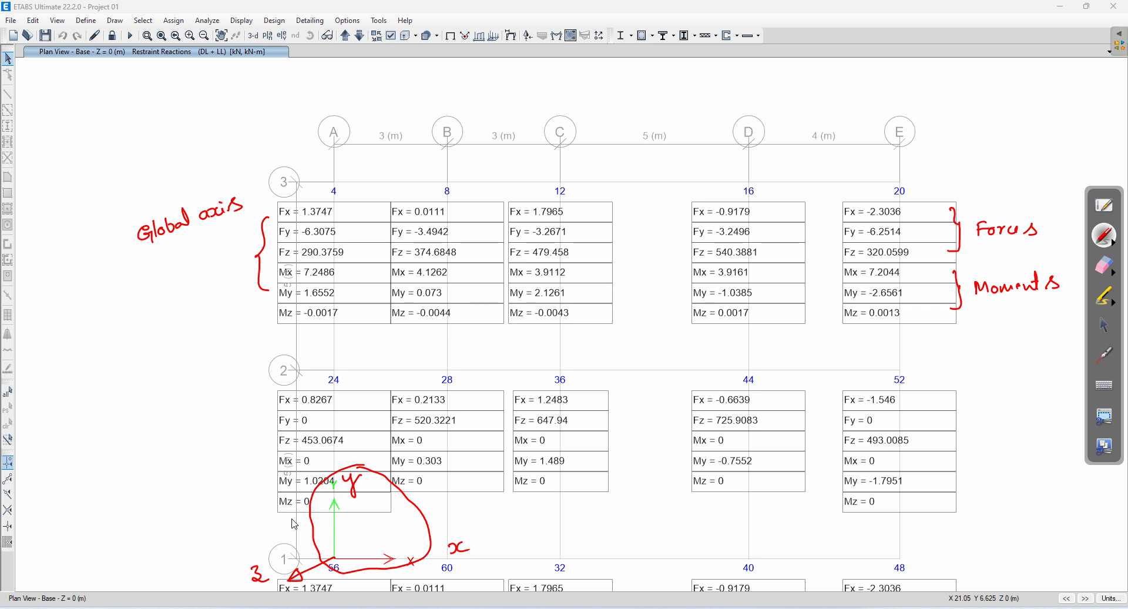
mouse_move(160, 541)
left_mouse_down()
mouse_move(169, 553)
mouse_move(178, 532)
mouse_move(238, 502)
mouse_move(254, 514)
left_mouse_up()
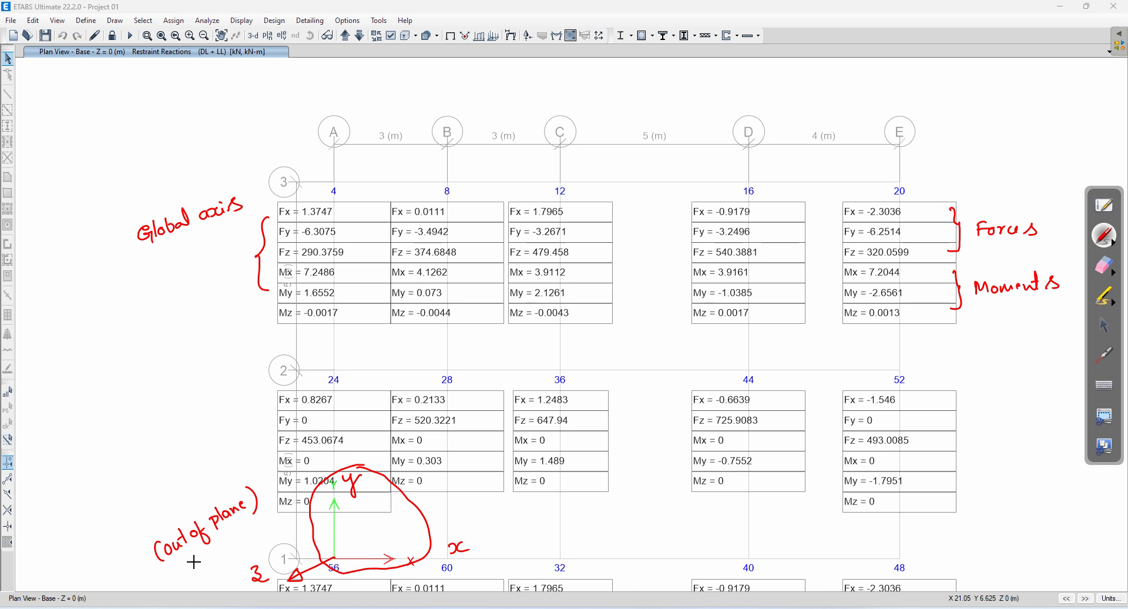
left_click_drag(193, 564, 336, 475)
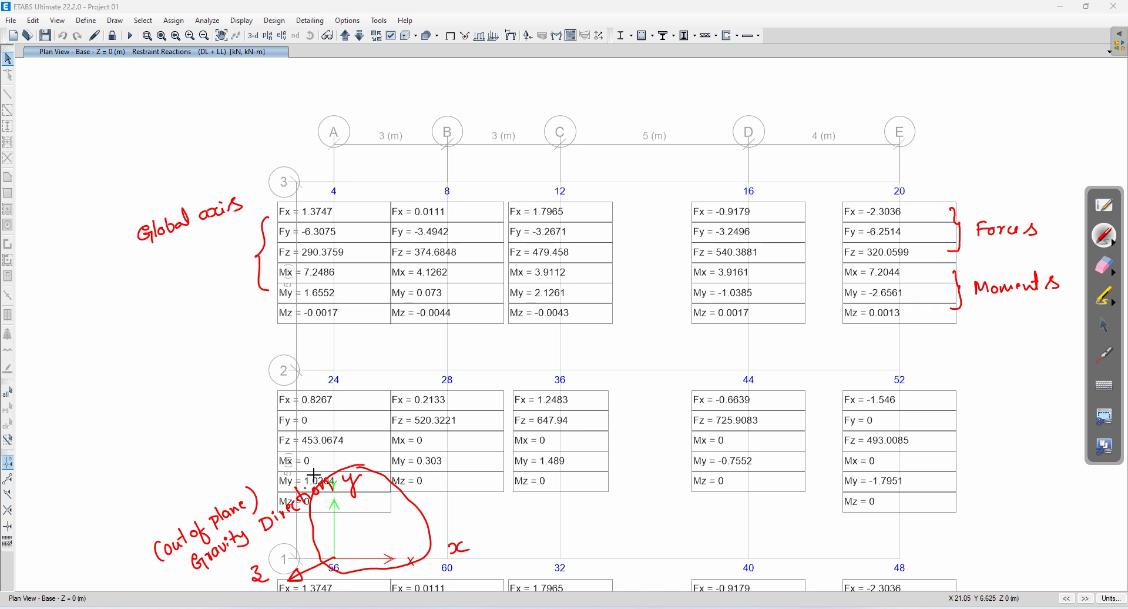
Erase the existing annotations and bracket joint 4's reactions in red, marking the forces "T" and the moments "R"
left_click(1106, 268)
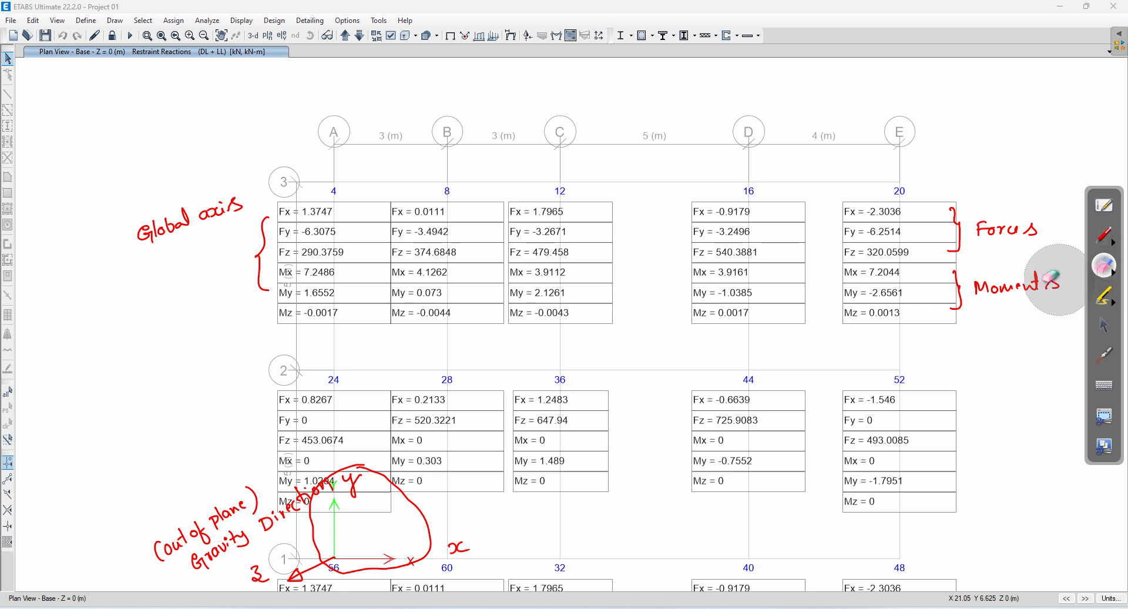
mouse_move(925, 288)
left_mouse_down()
mouse_move(1045, 221)
mouse_move(863, 243)
mouse_move(253, 238)
mouse_move(279, 238)
mouse_move(147, 558)
mouse_move(256, 484)
mouse_move(353, 487)
mouse_move(253, 567)
mouse_move(480, 527)
left_mouse_up()
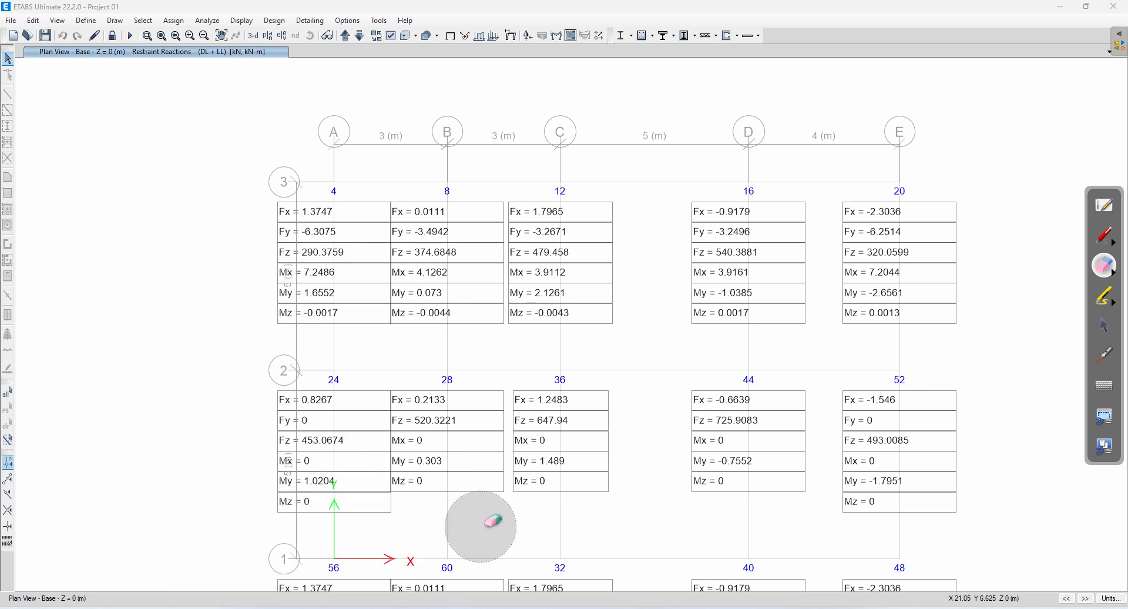
left_click(1105, 236)
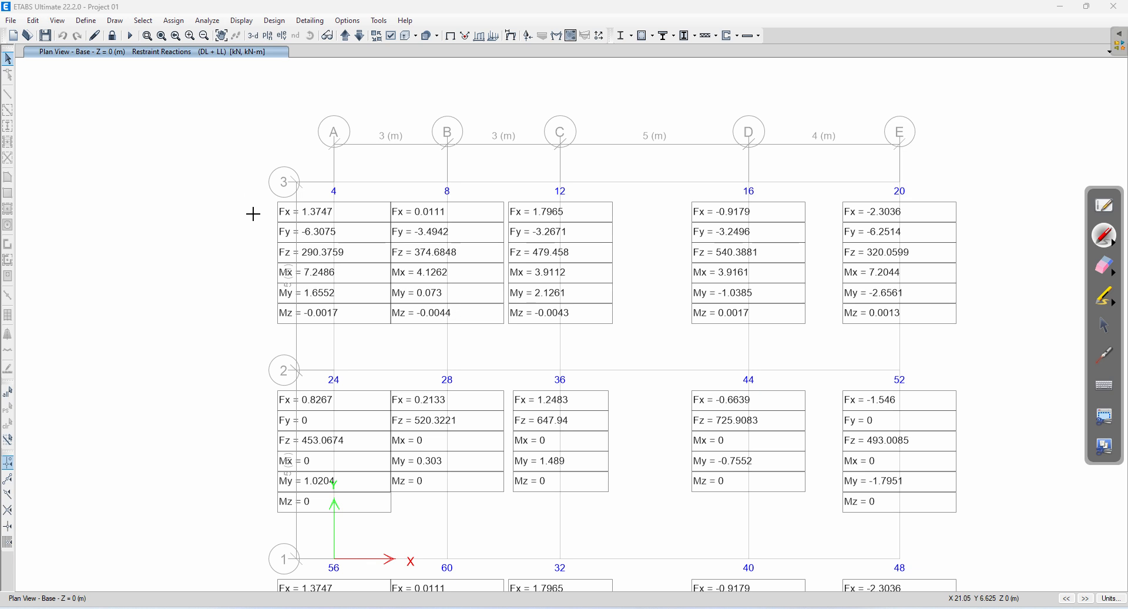
mouse_move(269, 210)
left_mouse_down()
mouse_move(269, 257)
mouse_move(242, 245)
left_mouse_up()
left_click_drag(252, 234, 234, 239)
mouse_move(270, 276)
left_mouse_down()
mouse_move(272, 311)
mouse_move(241, 297)
mouse_move(251, 306)
left_mouse_up()
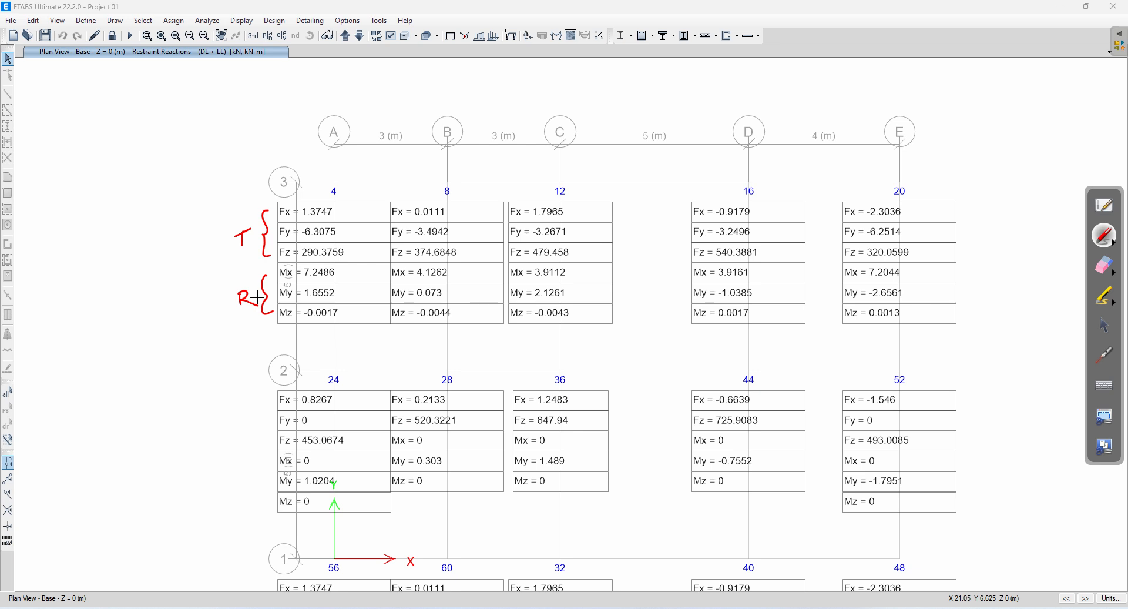
Select the six base joints at grids A to C on lines 2 and 3, and unlock the model, discarding its analysis results
left_click(1103, 328)
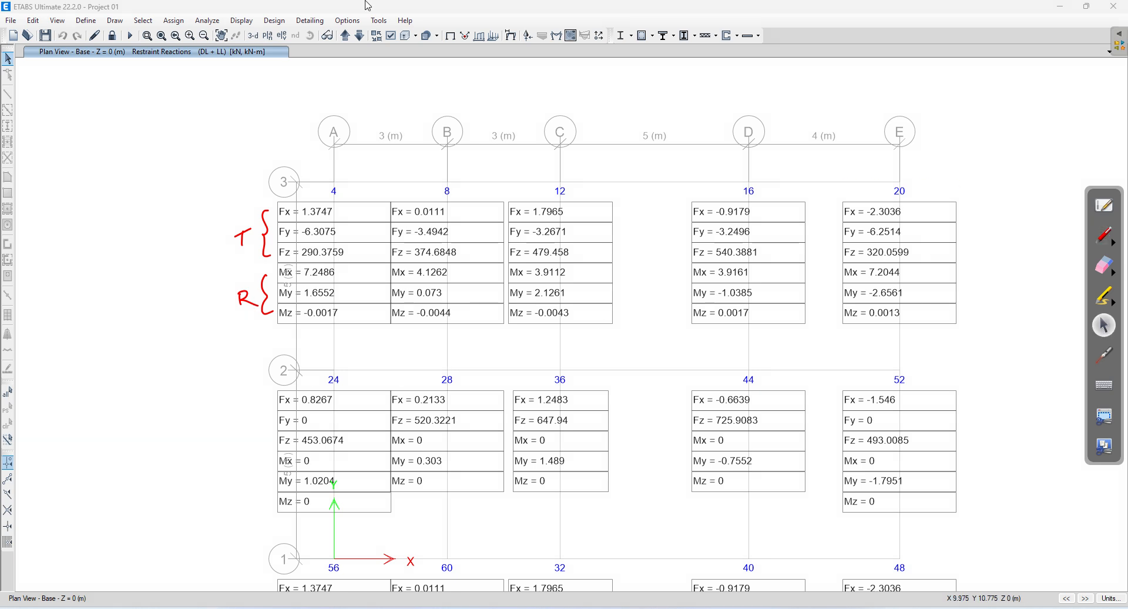
left_click(178, 26)
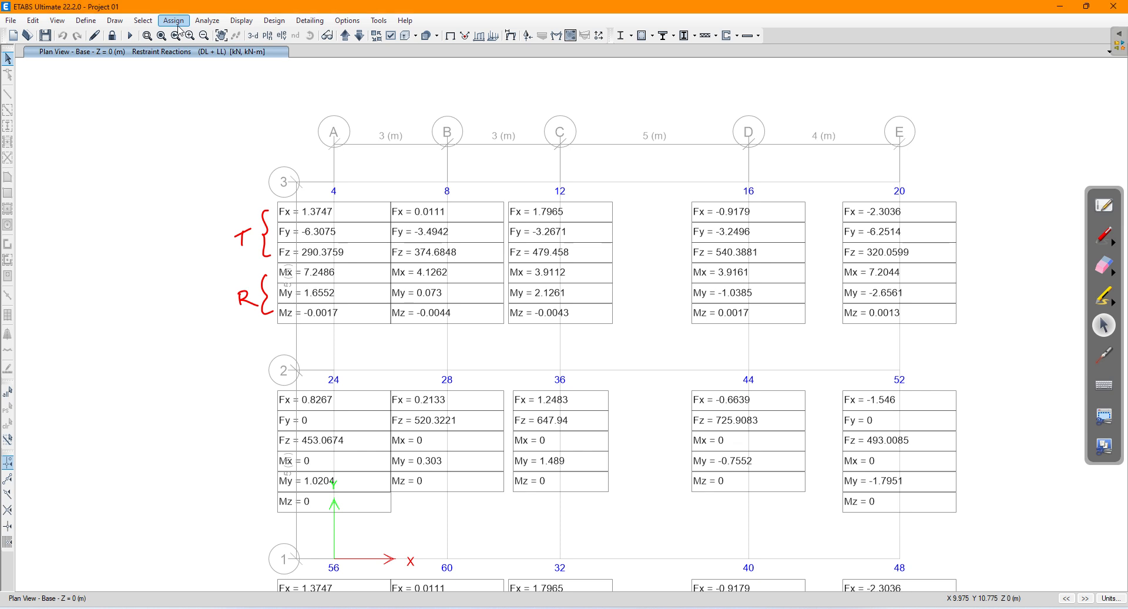
left_click(174, 21)
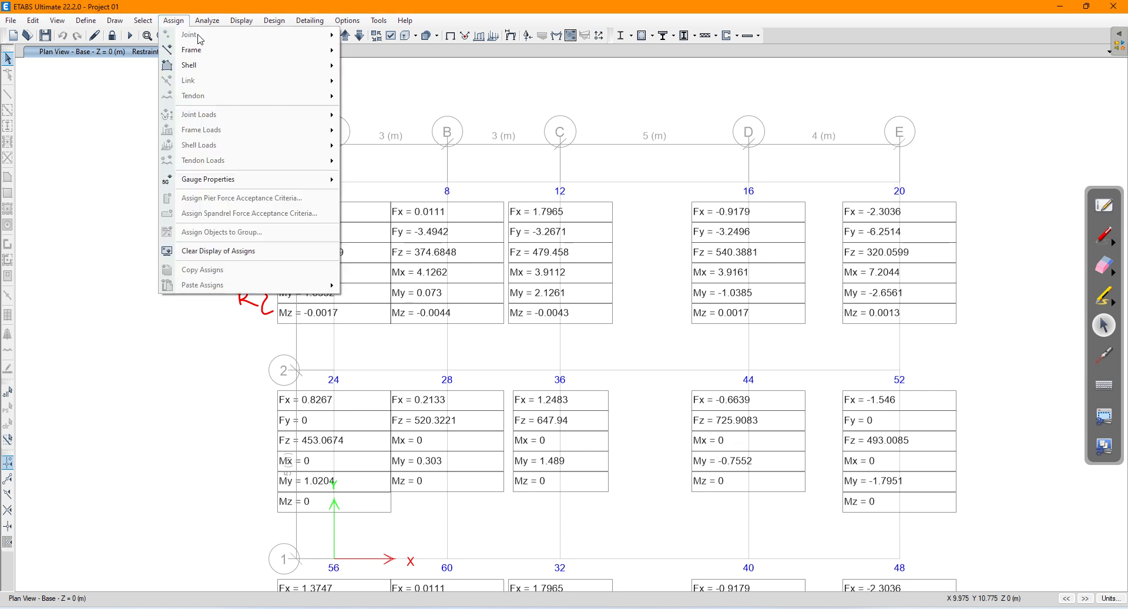
left_click(625, 158)
left_click_drag(636, 157, 197, 406)
left_click(165, 23)
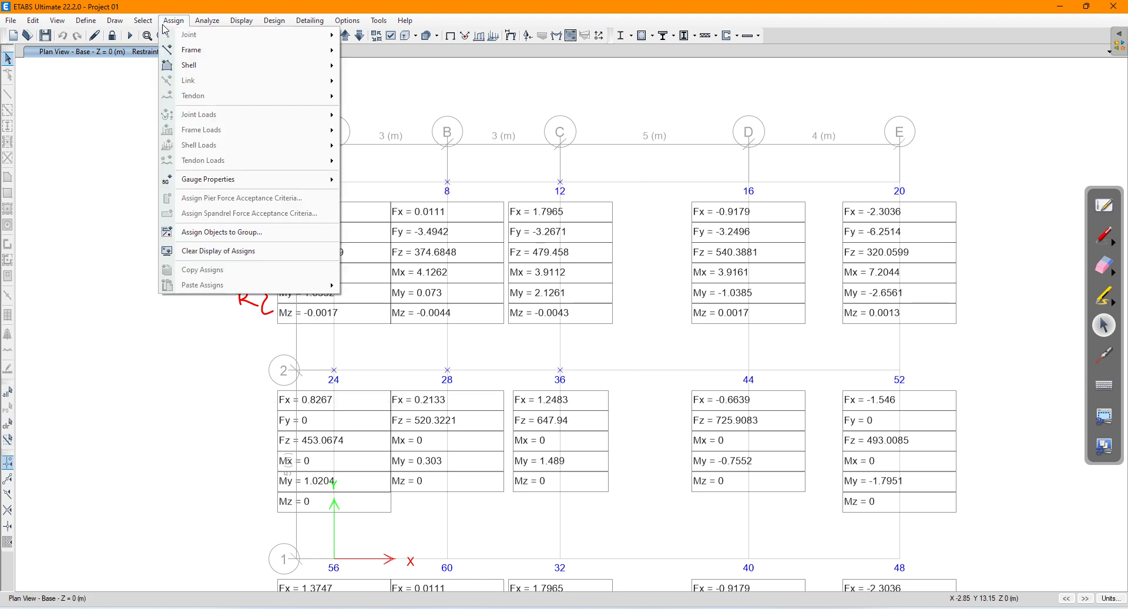
left_click(291, 6)
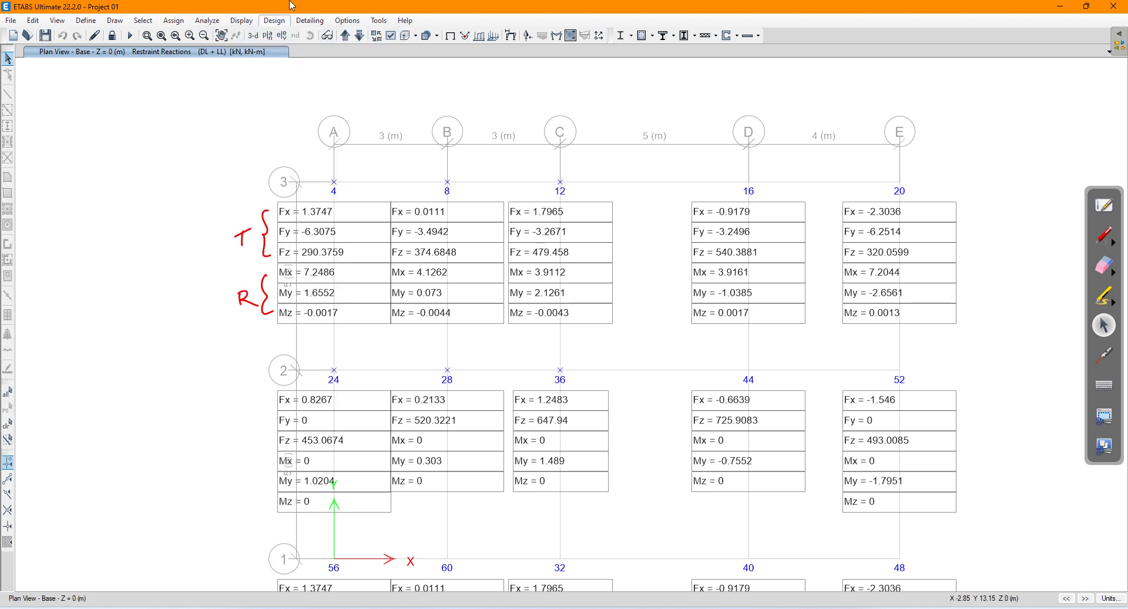
left_click(112, 36)
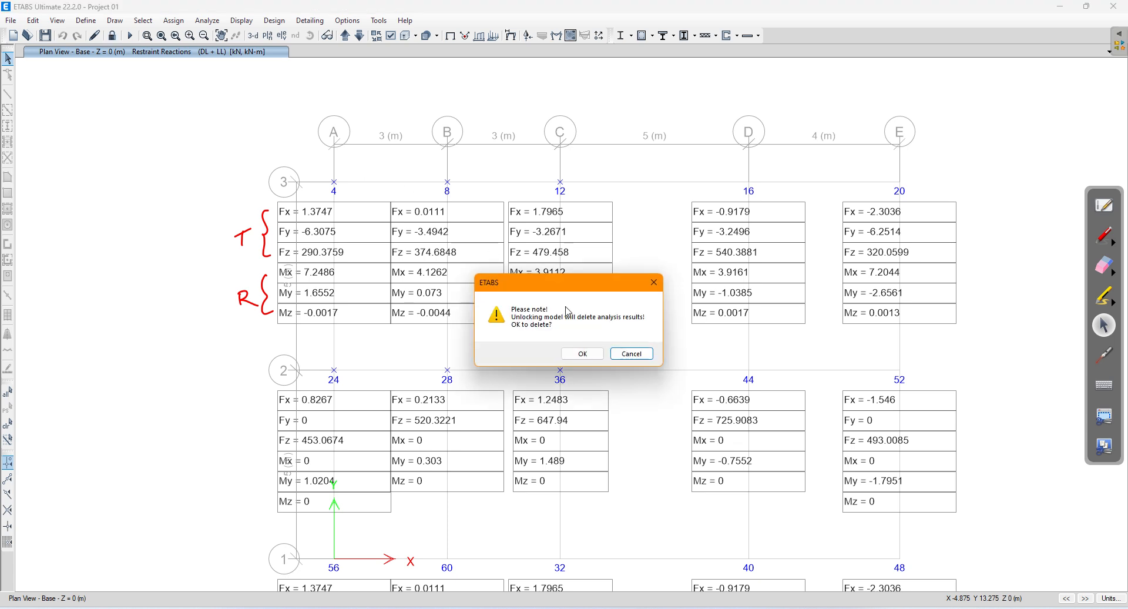
left_click(581, 351)
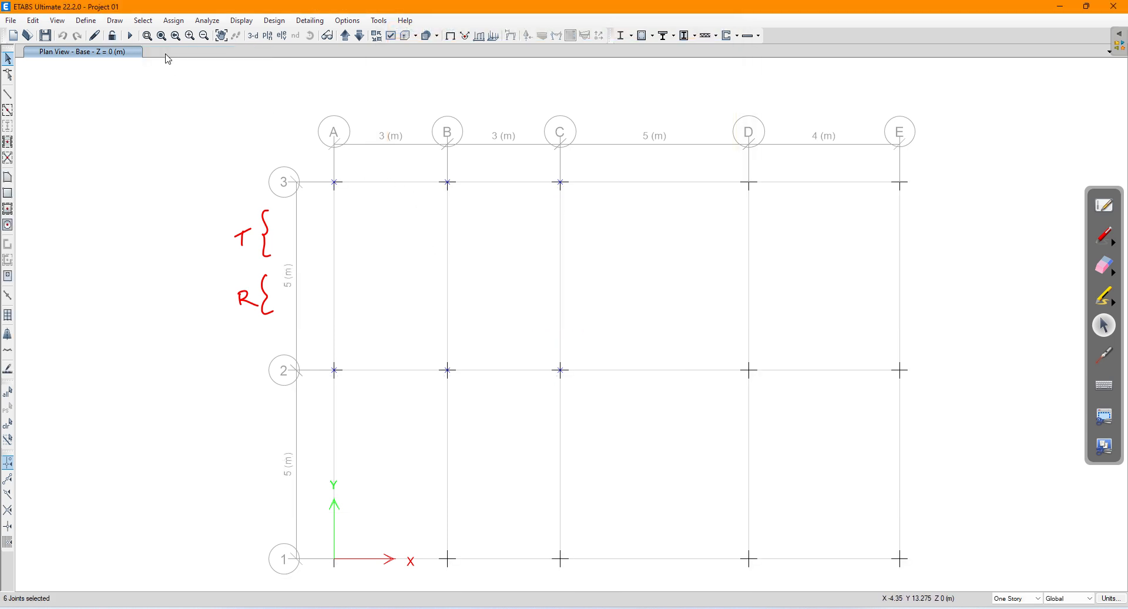
Examine the translation, rotation and fast restraint options for the selected base joints, closing the restraint assignment without applying it
left_click(173, 21)
mouse_move(259, 37)
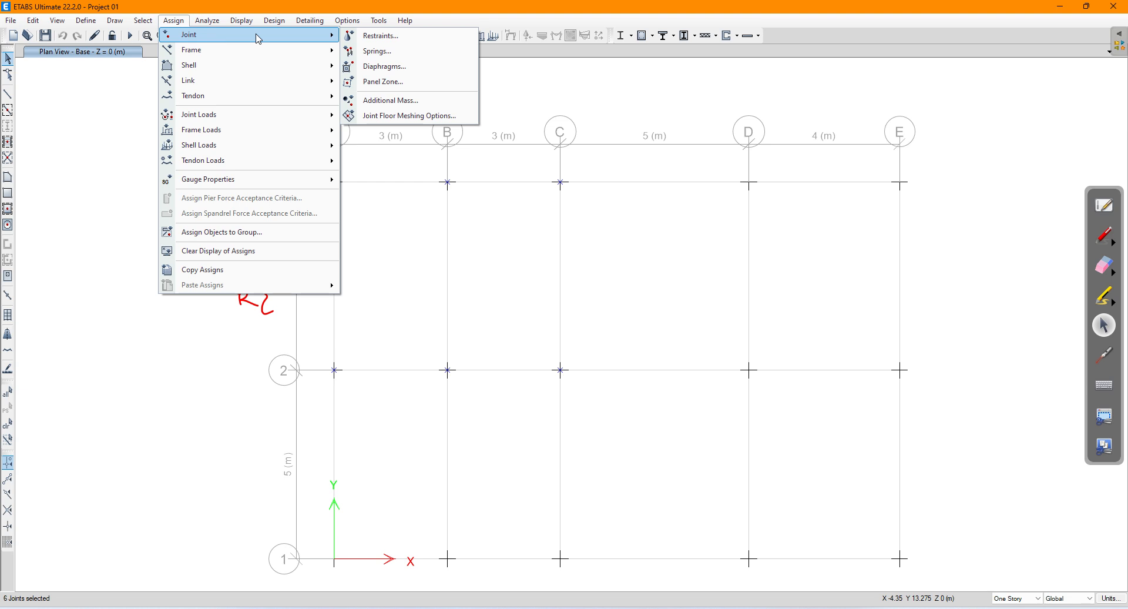
left_click(385, 37)
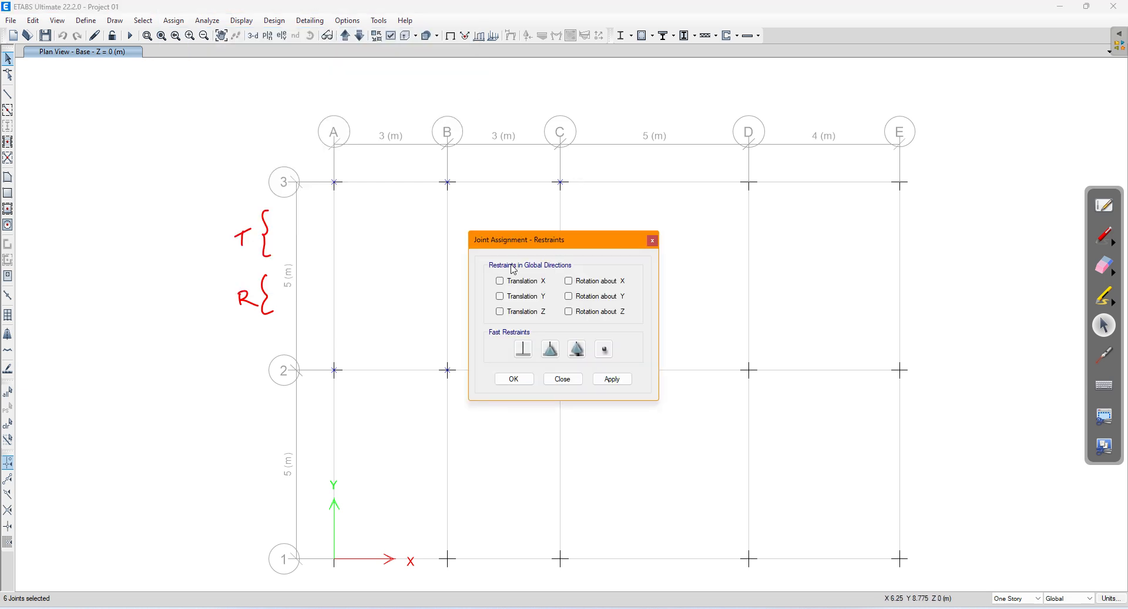
left_click(523, 350)
left_click(564, 379)
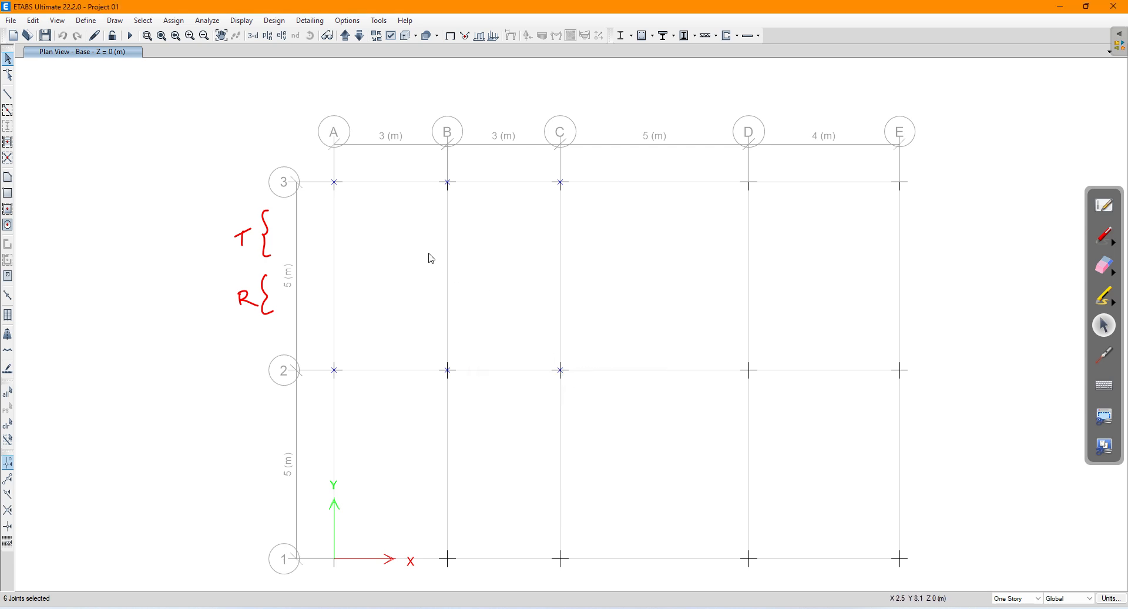
Erase the red "T" and "R" bracket annotations beside the plan
left_click(1100, 271)
mouse_move(181, 211)
left_mouse_down()
mouse_move(245, 206)
mouse_move(252, 276)
mouse_move(451, 315)
left_mouse_up()
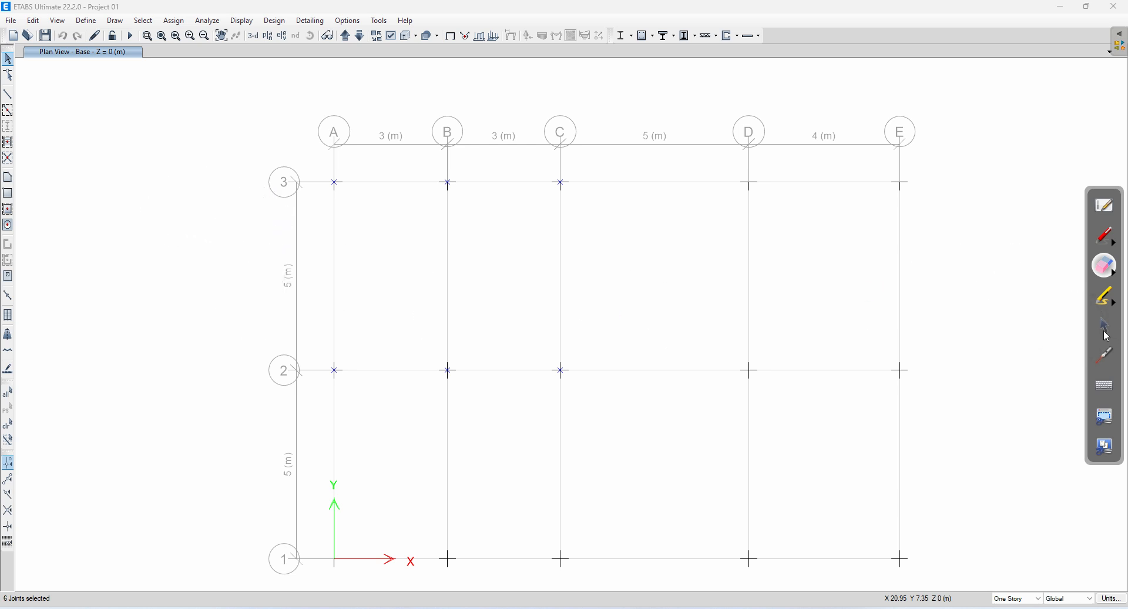
left_click(1105, 325)
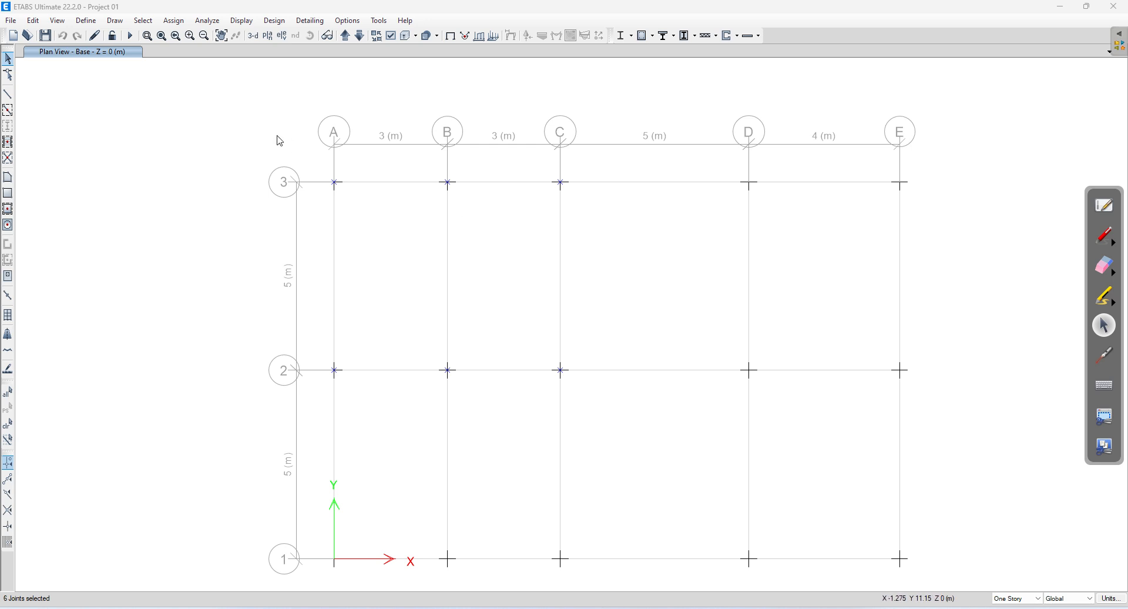
Rerun the analysis and display tabulated point reactions for the DL + LL combination with all six components
left_click(130, 36)
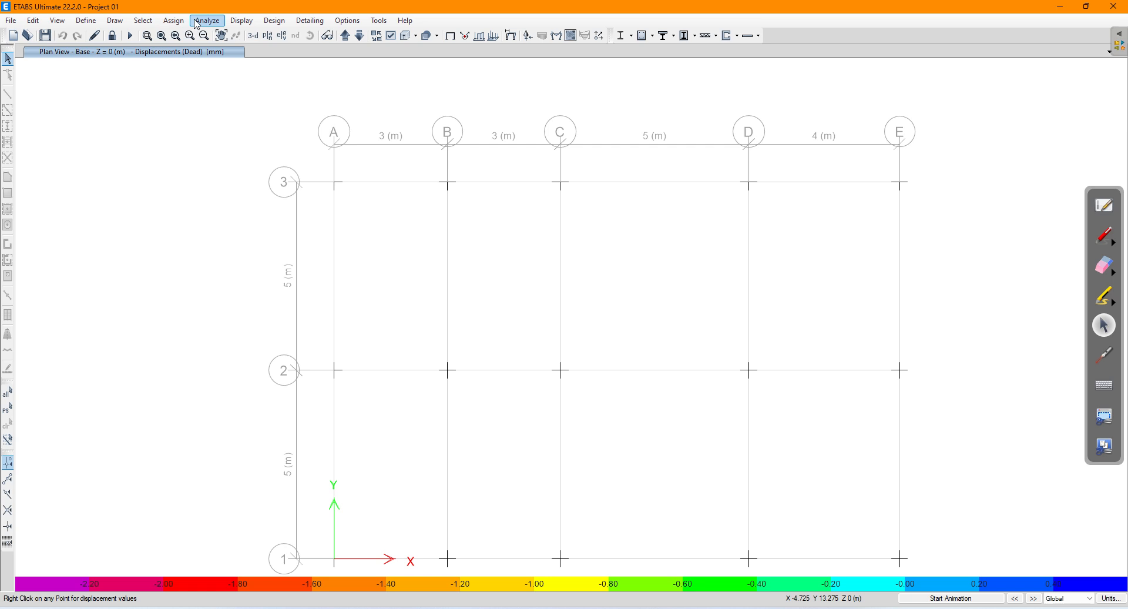
left_click(242, 20)
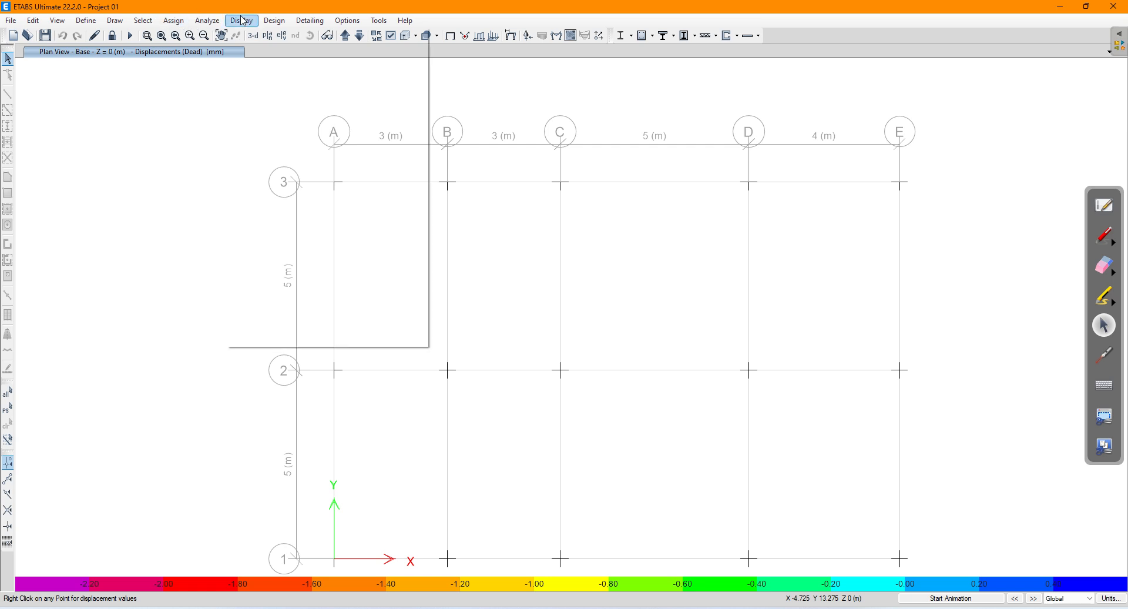
mouse_move(297, 92)
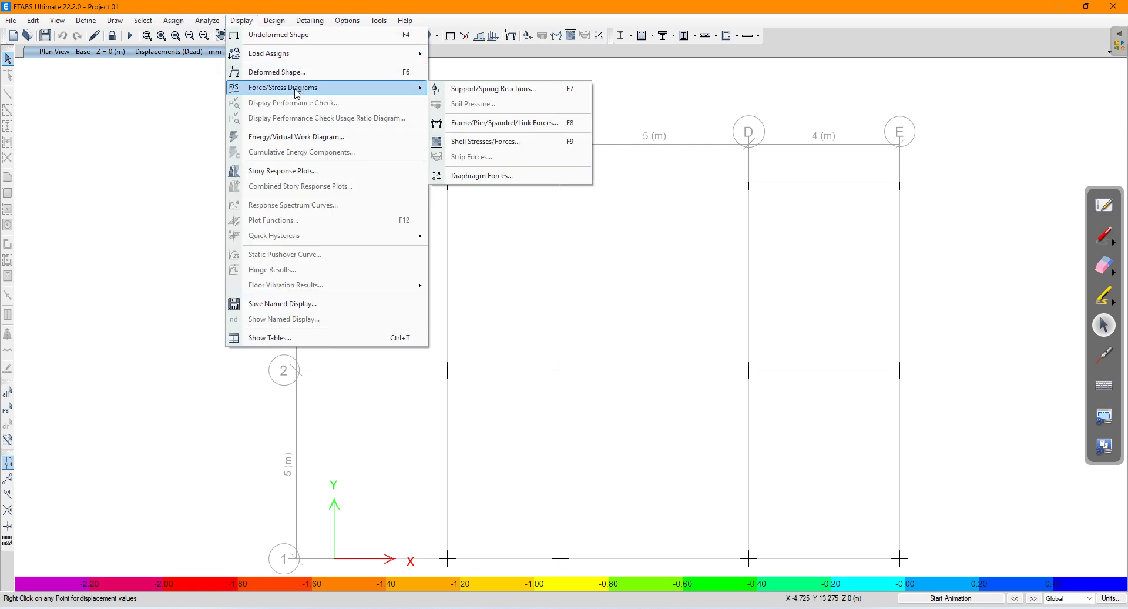
left_click(471, 90)
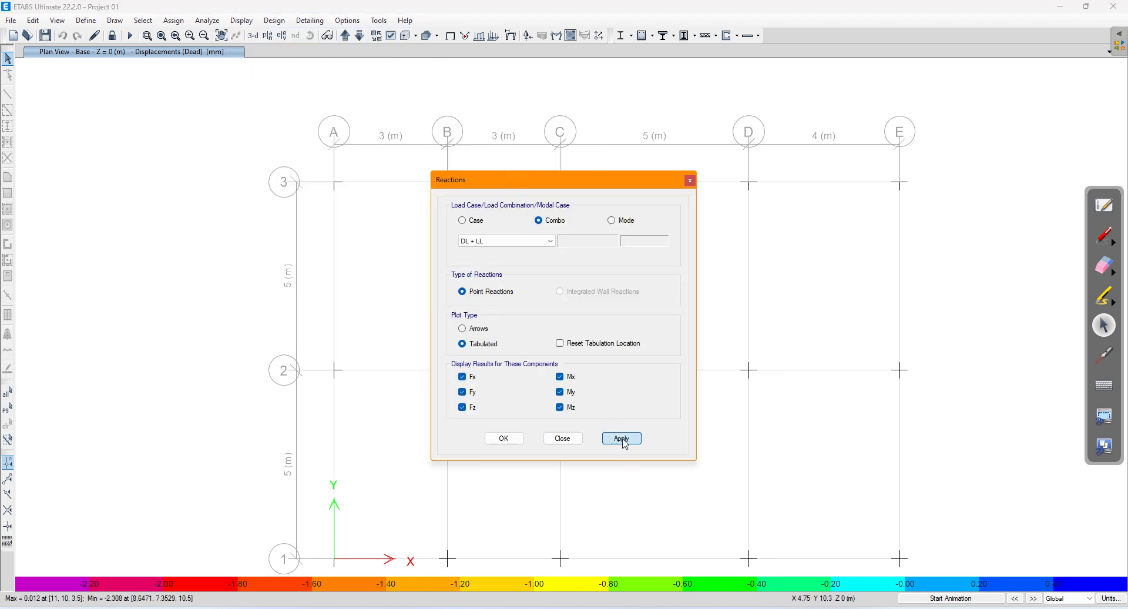
left_click(621, 437)
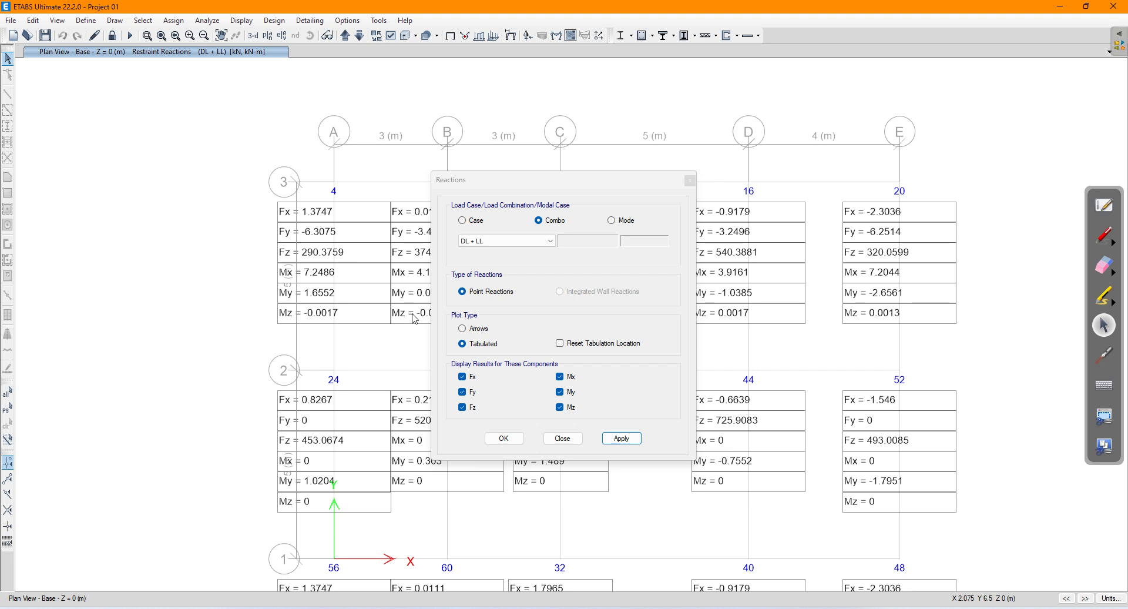
Tick joint 4's Fz, Mx and My reactions in red
left_click(1107, 241)
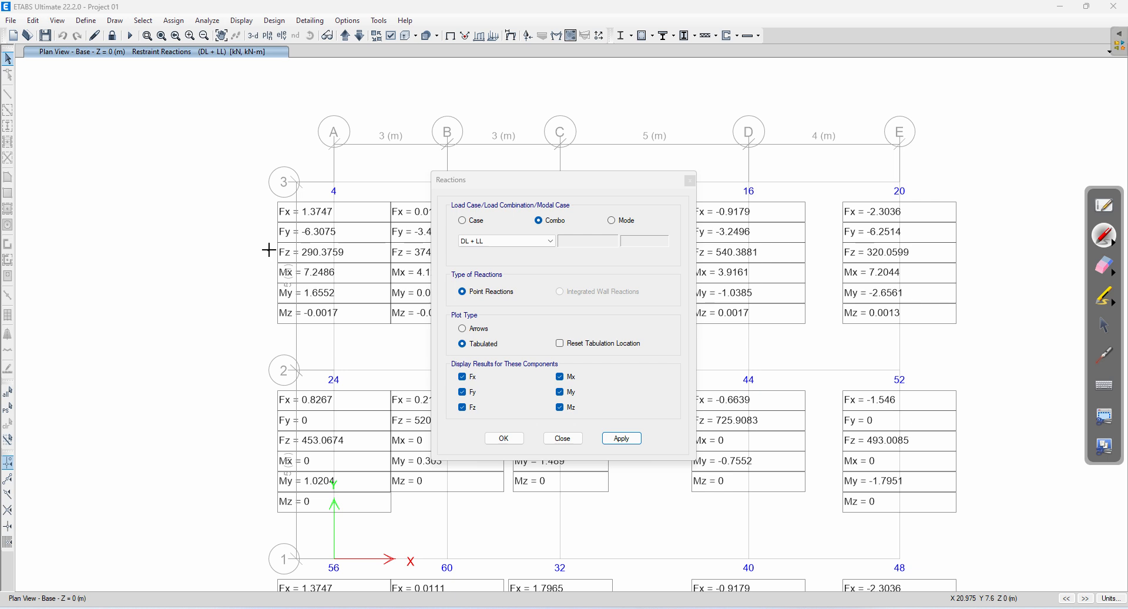
mouse_move(269, 253)
left_mouse_down()
mouse_move(292, 243)
mouse_move(293, 281)
left_mouse_up()
left_click(1102, 327)
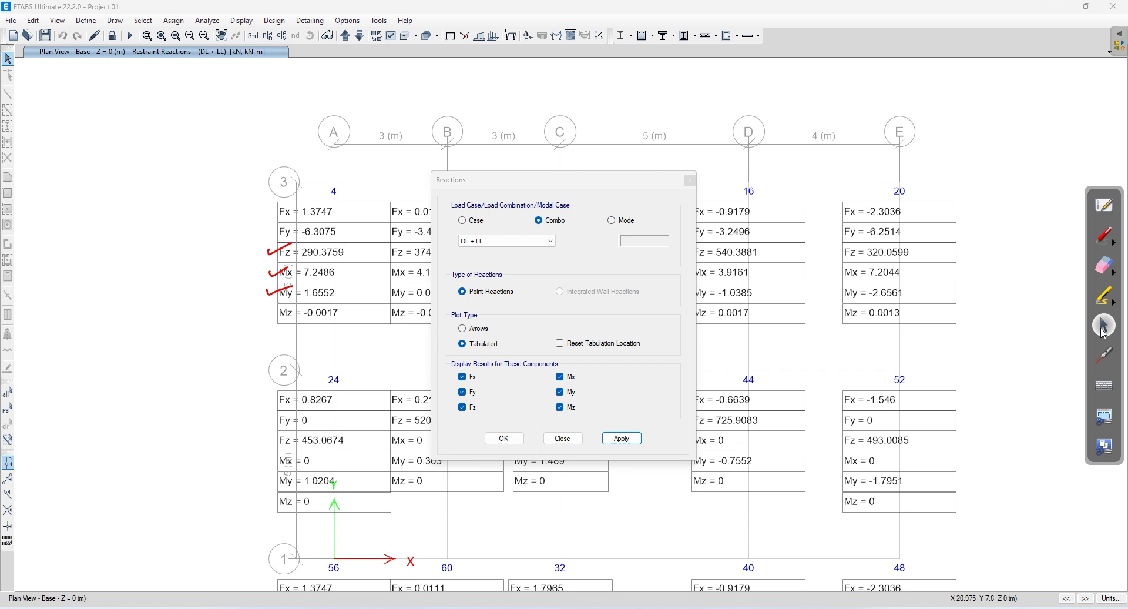
Remove Fx, Fy and Mz from the displayed reactions, leaving only Fz, Mx and My tabulated for DL + LL
left_click(471, 380)
left_click(472, 392)
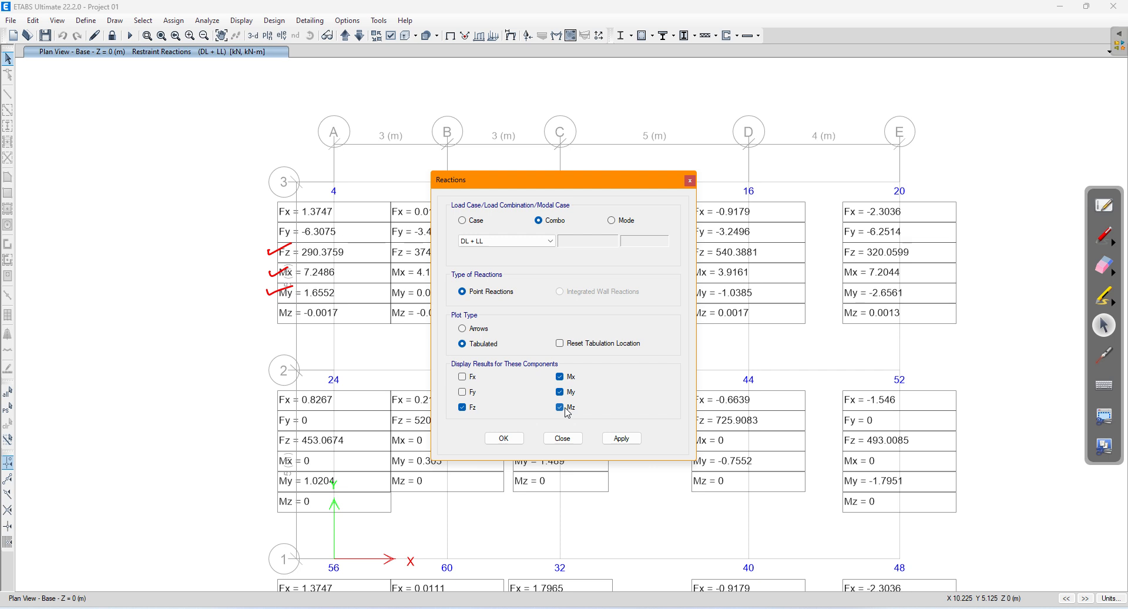
left_click(621, 438)
left_click(513, 440)
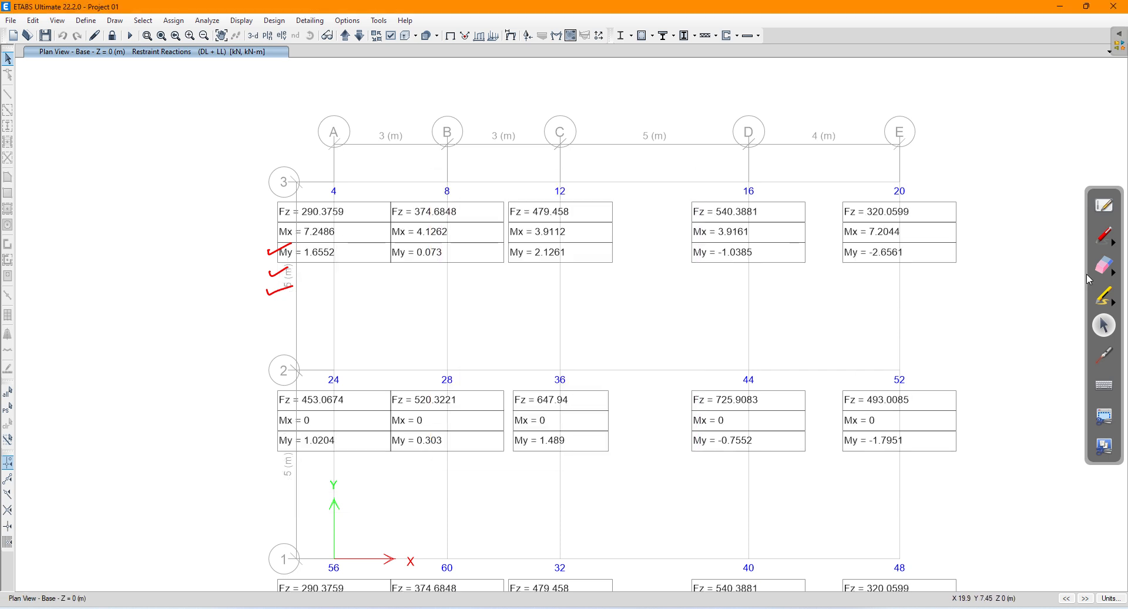
Erase the red ticks beside joint 4's reactions
left_click(1105, 266)
mouse_move(300, 256)
left_mouse_down()
mouse_move(274, 282)
mouse_move(282, 294)
left_mouse_up()
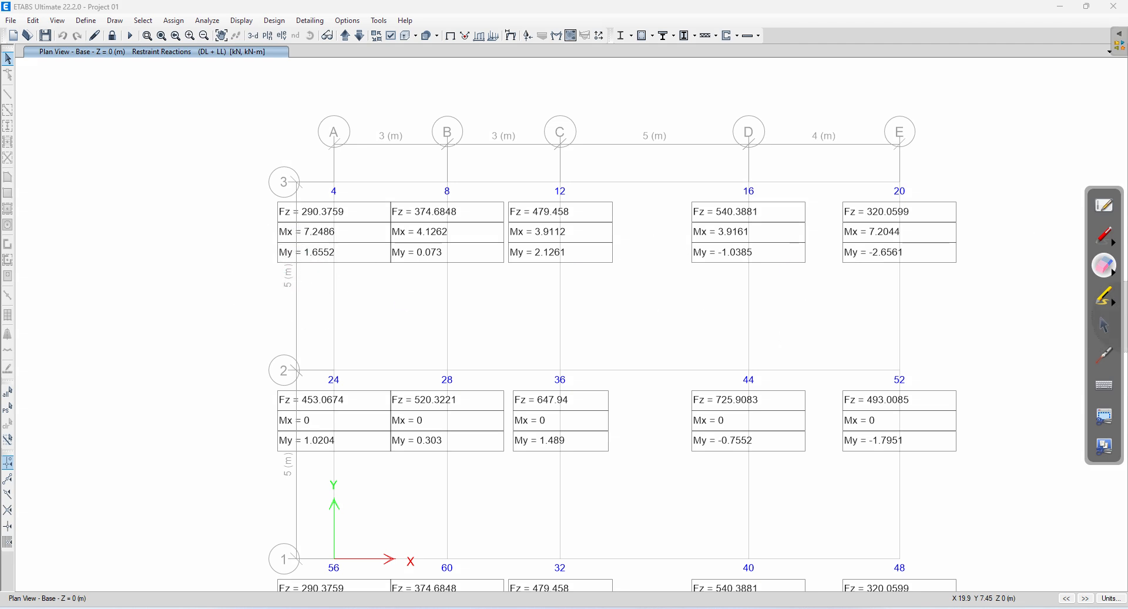
left_click(1105, 325)
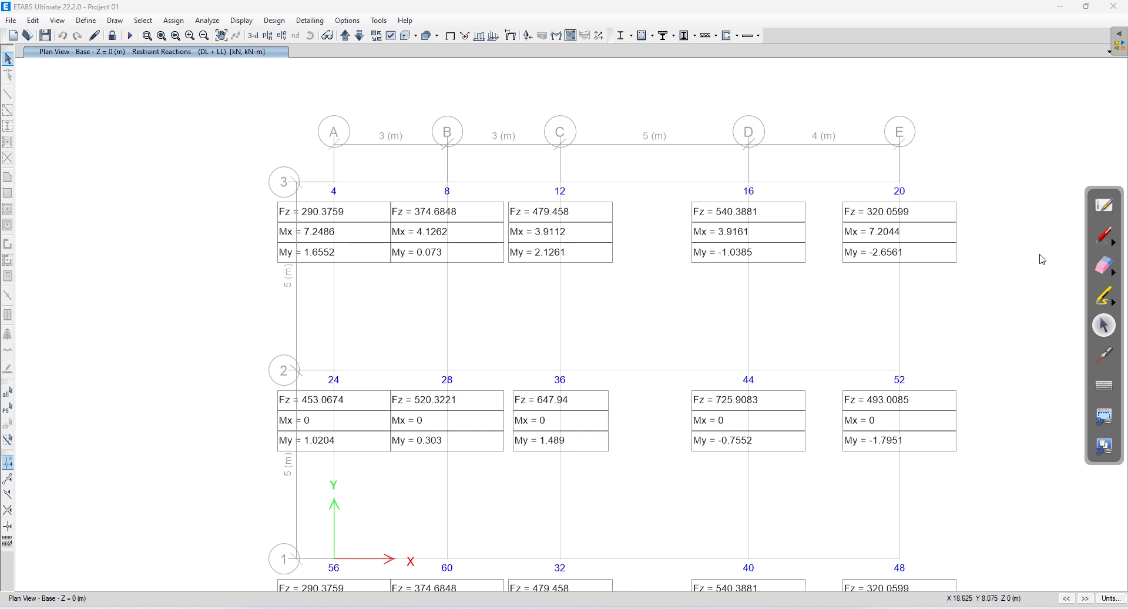
Write the red note "Fz - Gravity loads" beside the top row of reactions
left_click(1103, 242)
left_click_drag(126, 201, 153, 209)
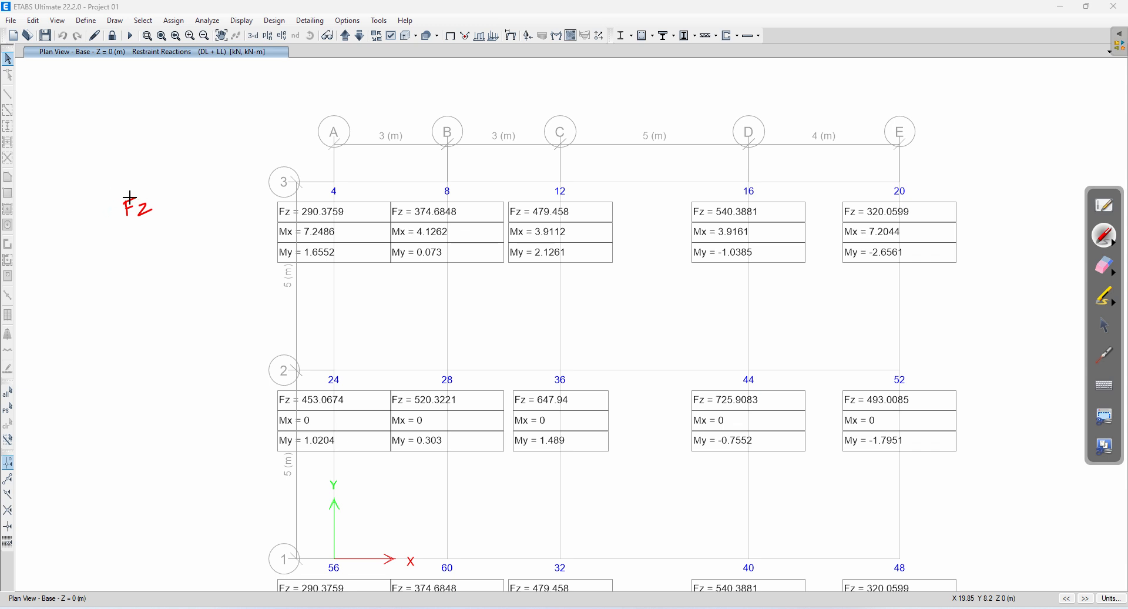
left_click_drag(158, 197, 247, 154)
left_click_drag(259, 146, 302, 132)
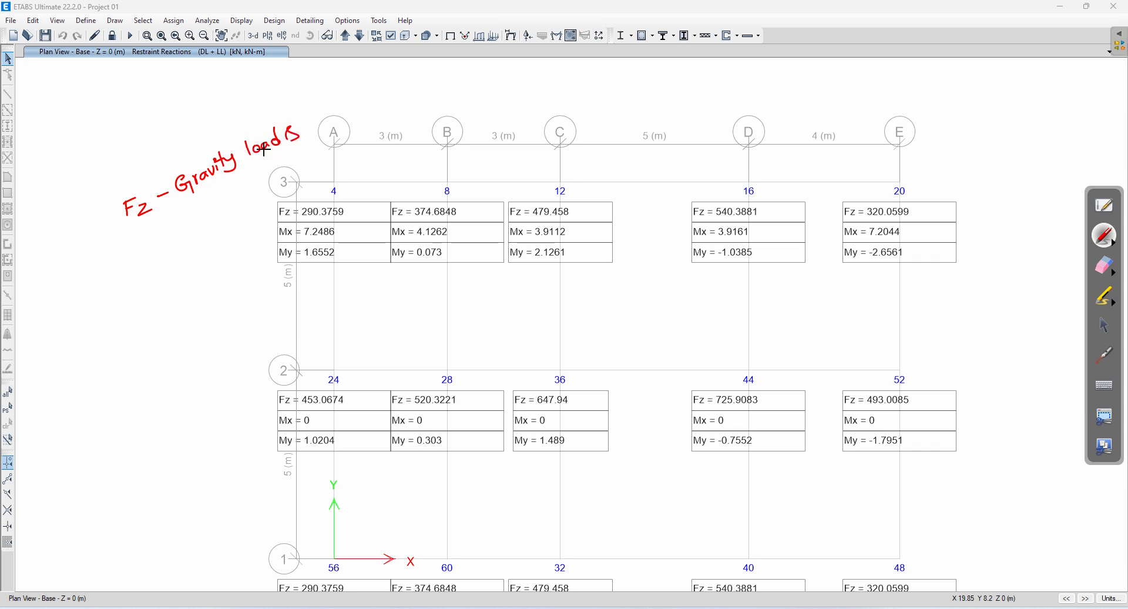
Write the red note "Mx & My are moments about global x and y axis" below the gravity loads note
mouse_move(43, 276)
left_mouse_down()
mouse_move(124, 250)
mouse_move(118, 269)
left_mouse_up()
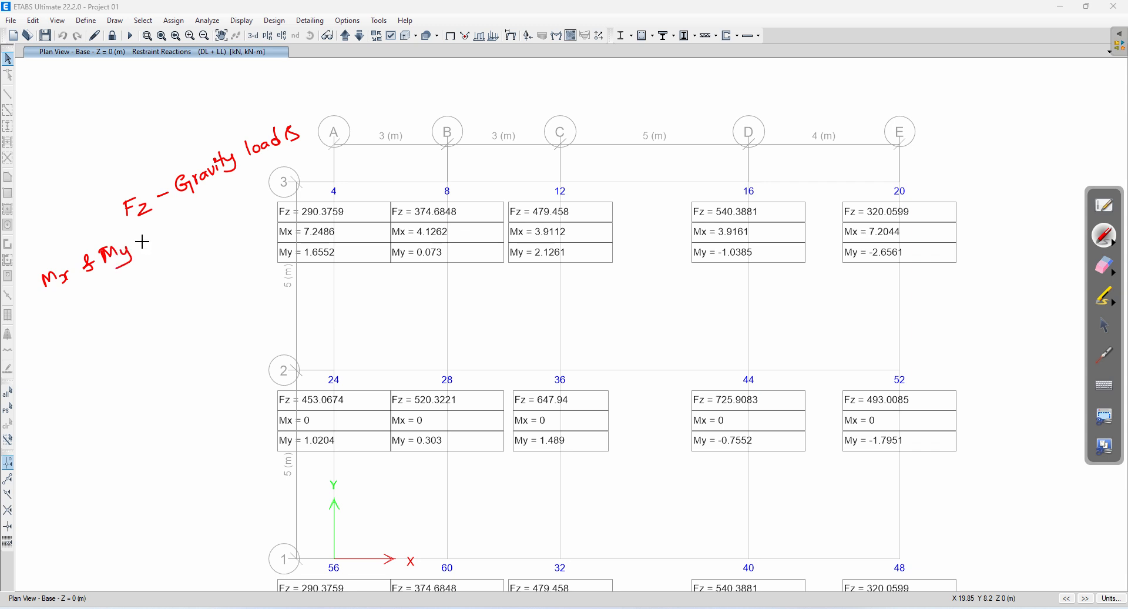
left_click_drag(161, 231, 275, 180)
mouse_move(80, 299)
left_mouse_down()
mouse_move(110, 287)
mouse_move(118, 269)
mouse_move(157, 274)
mouse_move(201, 249)
left_mouse_up()
mouse_move(87, 318)
left_mouse_down()
mouse_move(101, 327)
mouse_move(147, 294)
mouse_move(165, 300)
mouse_move(200, 258)
mouse_move(224, 256)
left_mouse_up()
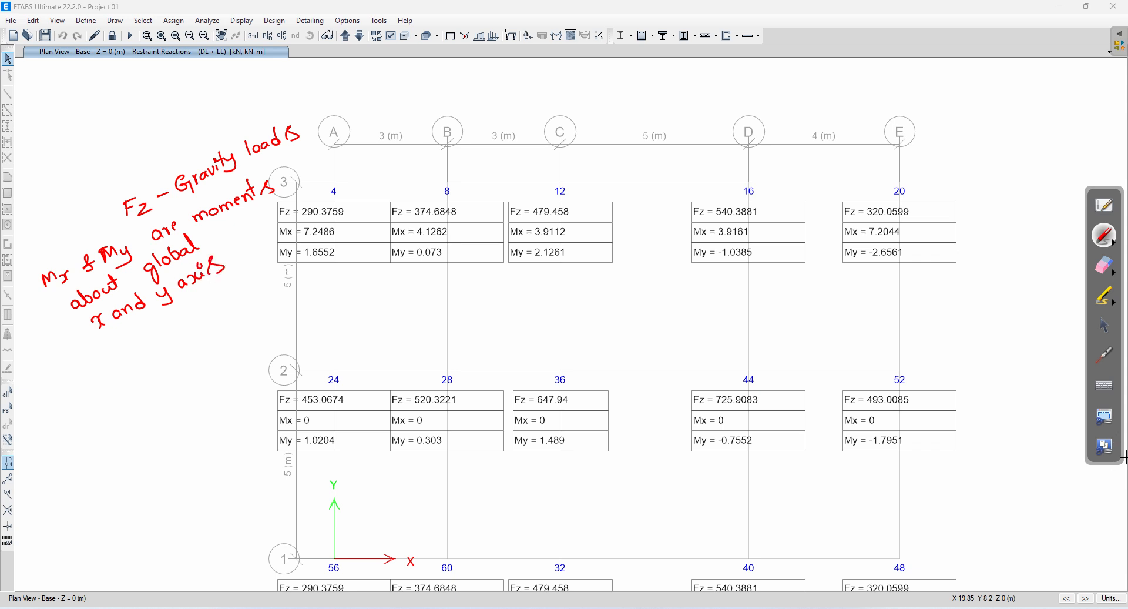
Erase the reaction notes and write the underlined red heading "Footing Design" in the blank area beside the plan
left_click(1104, 266)
mouse_move(216, 321)
left_mouse_down()
mouse_move(91, 314)
mouse_move(58, 277)
mouse_move(327, 126)
mouse_move(258, 215)
left_mouse_up()
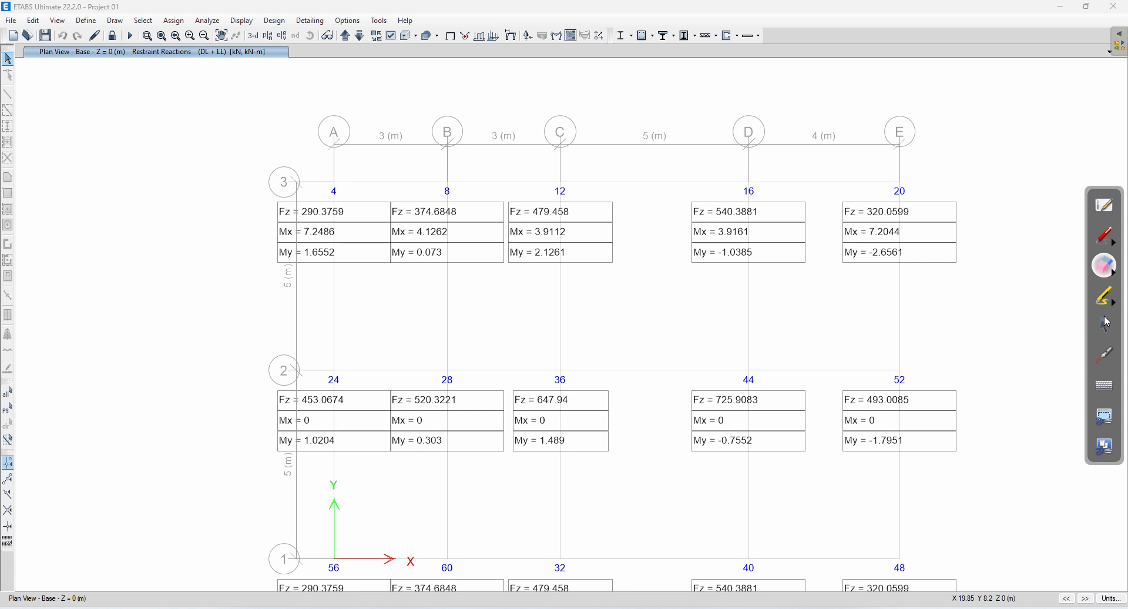
left_click(1105, 237)
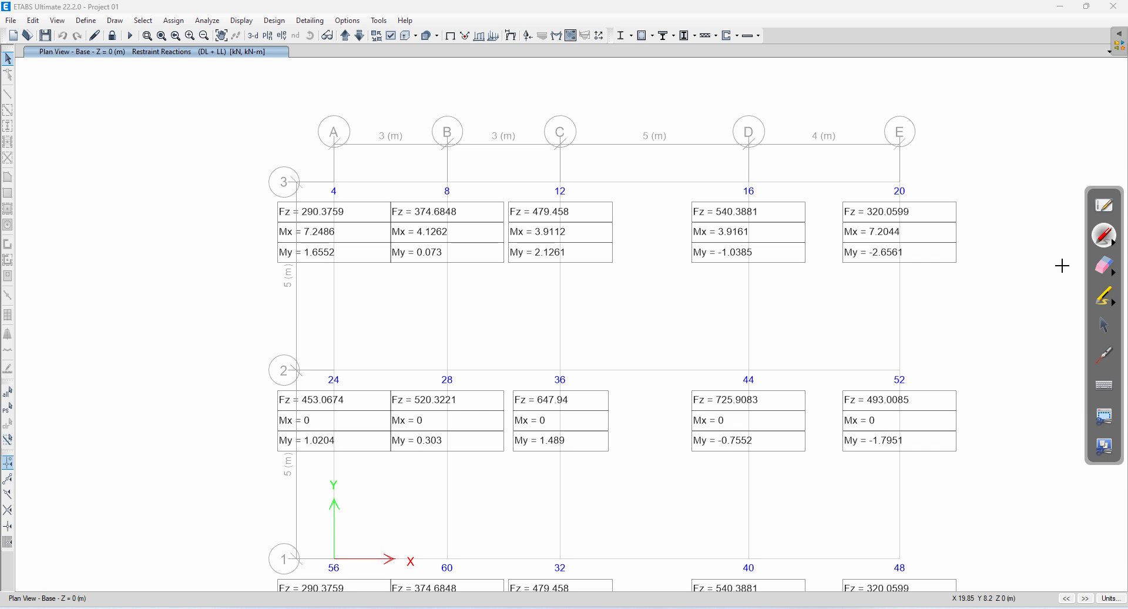
mouse_move(48, 142)
left_mouse_down()
mouse_move(48, 157)
mouse_move(60, 141)
left_mouse_up()
left_click_drag(50, 151, 79, 154)
mouse_move(88, 139)
left_mouse_down()
mouse_move(89, 154)
mouse_move(95, 144)
left_mouse_up()
mouse_move(99, 147)
left_mouse_down()
mouse_move(116, 154)
mouse_move(117, 172)
left_mouse_up()
mouse_move(138, 137)
left_mouse_down()
mouse_move(193, 154)
mouse_move(209, 141)
left_mouse_up()
left_click_drag(61, 166, 210, 152)
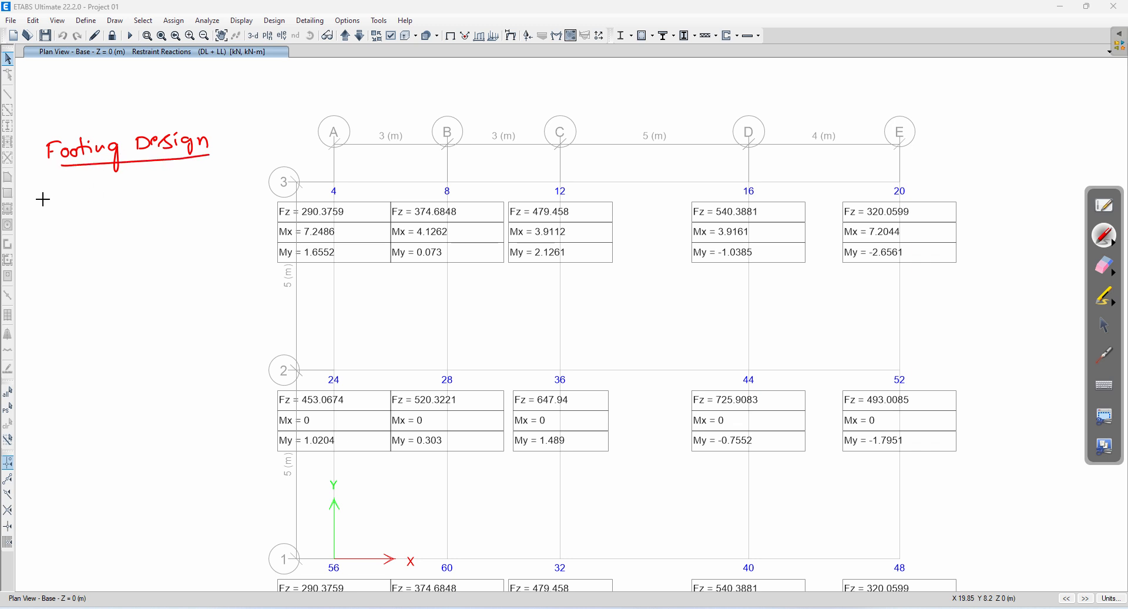
Write item 1 under the heading as "Fixing sizes for footings (L, B)"
left_click_drag(47, 193, 44, 220)
mouse_move(74, 197)
left_mouse_down()
mouse_move(75, 210)
mouse_move(86, 194)
left_mouse_up()
left_click_drag(75, 203, 100, 207)
left_click(91, 196)
left_click_drag(110, 199, 113, 207)
left_click(116, 194)
left_click_drag(117, 199, 131, 207)
mouse_move(143, 198)
left_mouse_down()
mouse_move(142, 219)
mouse_move(148, 200)
mouse_move(218, 199)
left_mouse_up()
left_click(186, 187)
left_click_drag(233, 188, 225, 200)
mouse_move(84, 224)
left_mouse_down()
mouse_move(86, 235)
mouse_move(210, 224)
mouse_move(210, 244)
mouse_move(222, 226)
left_mouse_up()
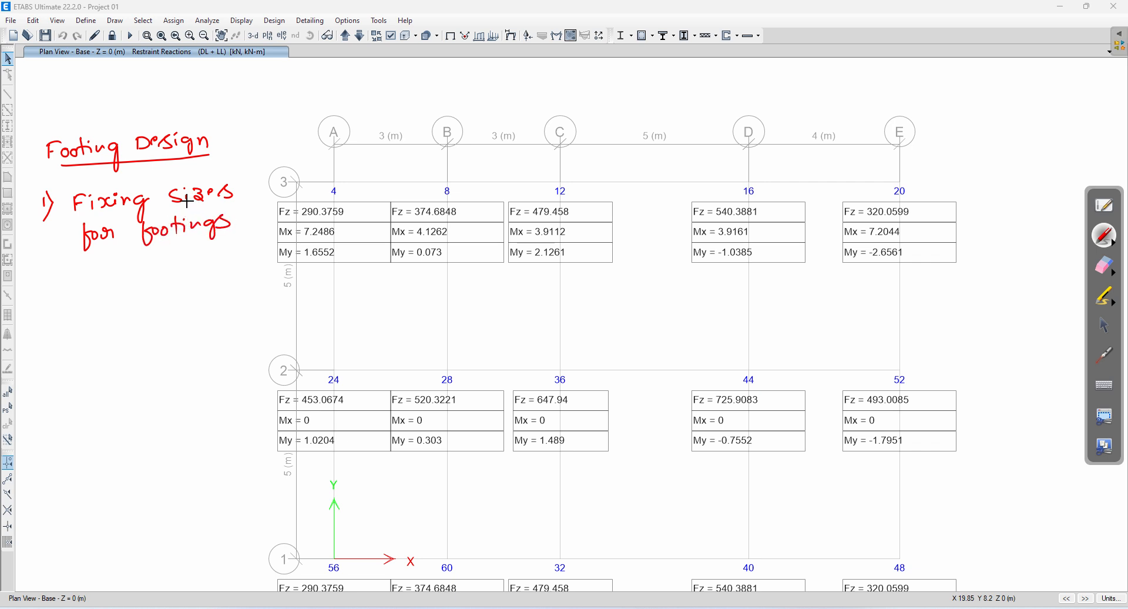
mouse_move(81, 267)
left_mouse_down()
mouse_move(81, 286)
mouse_move(142, 283)
left_mouse_up()
mouse_move(142, 261)
left_mouse_down()
mouse_move(143, 282)
mouse_move(162, 285)
left_mouse_up()
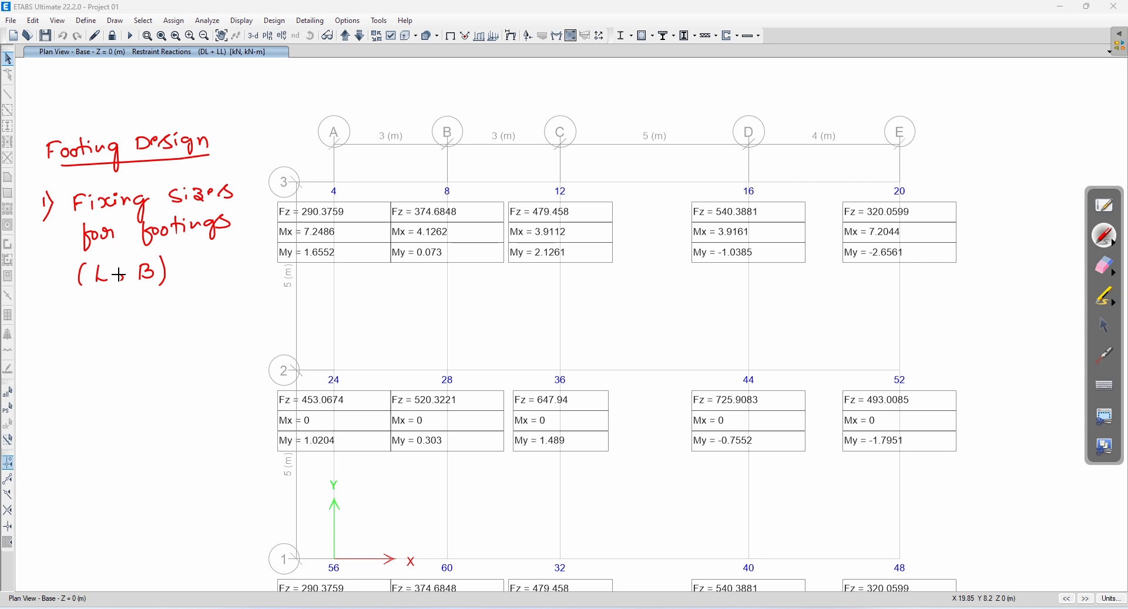
Write item 2 as "Thickness of Footings" and put a red tick beside both list items
left_click_drag(55, 334, 54, 361)
left_click_drag(79, 326, 100, 325)
mouse_move(90, 324)
left_mouse_down()
mouse_move(88, 340)
mouse_move(117, 322)
mouse_move(194, 317)
mouse_move(201, 338)
left_mouse_up()
mouse_move(113, 352)
left_mouse_down()
mouse_move(115, 370)
mouse_move(125, 353)
mouse_move(131, 364)
mouse_move(167, 342)
mouse_move(187, 369)
left_mouse_up()
left_click_drag(203, 339, 194, 355)
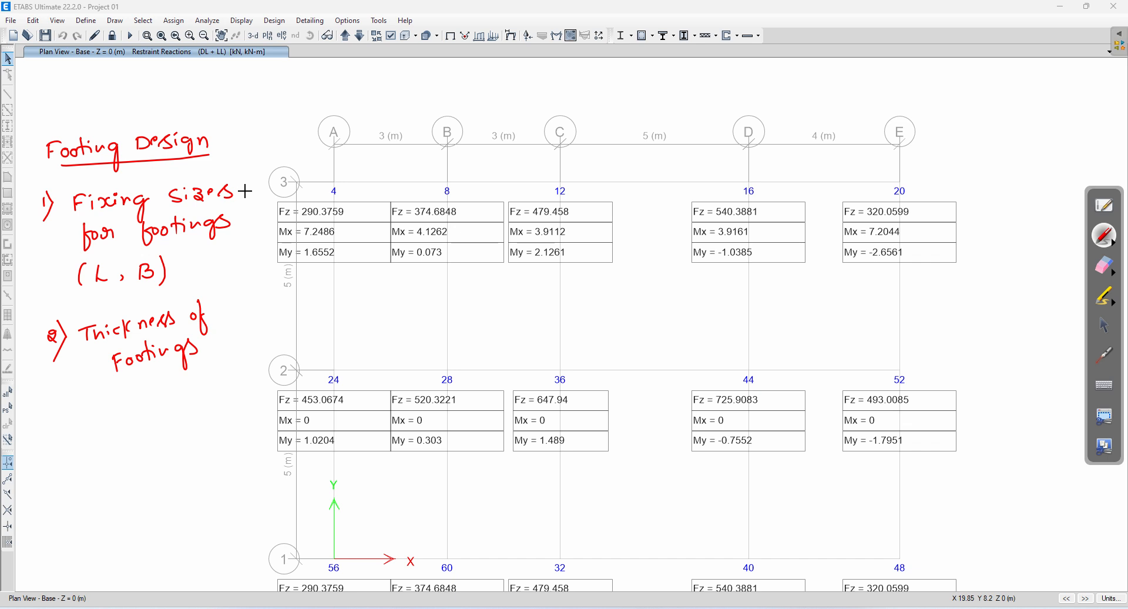
left_click_drag(252, 198, 294, 181)
left_click_drag(220, 326, 257, 316)
Write the soil bearing capacity below the list as "SBC = 200 kN/m²", with "20 t/m²" underneath
mouse_move(77, 425)
left_mouse_down()
mouse_move(67, 439)
mouse_move(139, 417)
left_mouse_up()
mouse_move(127, 425)
left_mouse_down()
mouse_move(213, 404)
mouse_move(227, 384)
mouse_move(245, 399)
mouse_move(262, 388)
left_mouse_up()
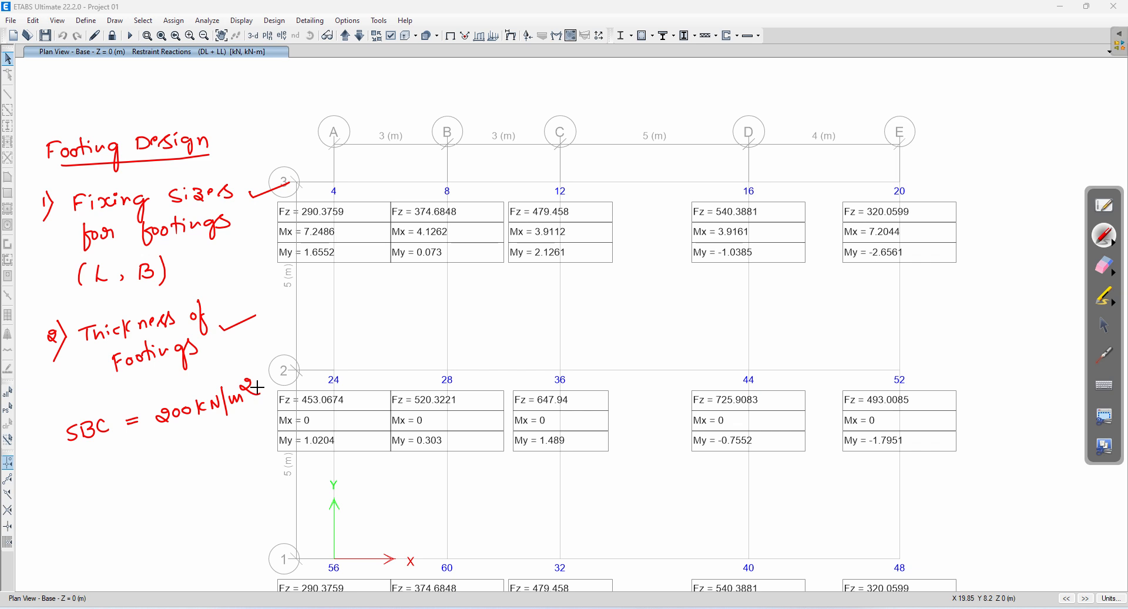
mouse_move(168, 442)
left_mouse_down()
mouse_move(201, 427)
mouse_move(219, 438)
mouse_move(240, 419)
left_mouse_up()
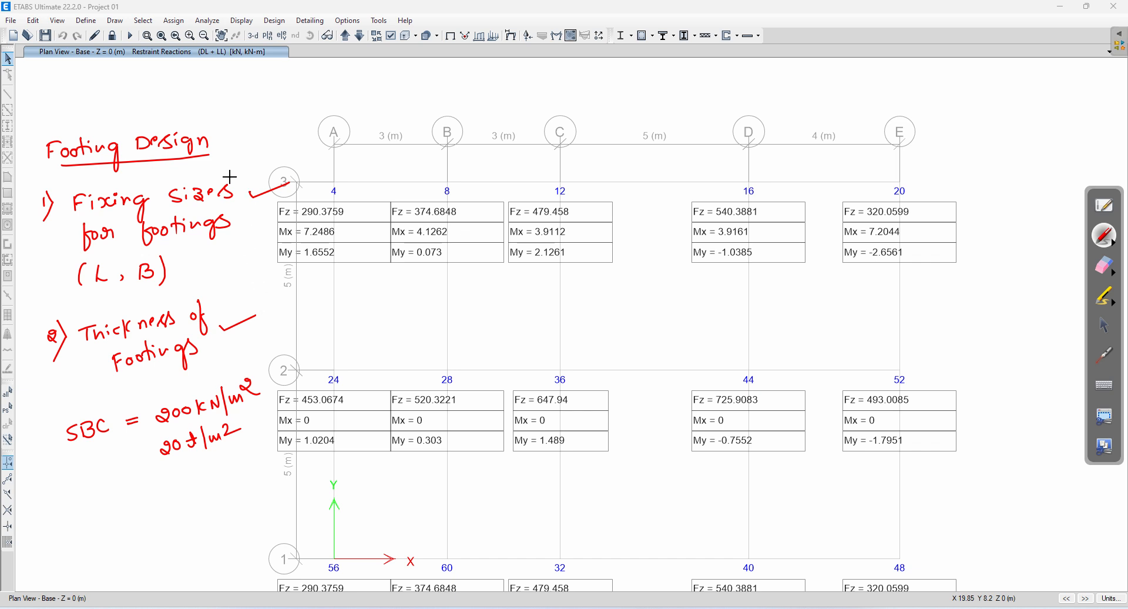
Circle list item 1 in red and erase all the handwritten footing notes beside the plan
mouse_move(238, 175)
left_mouse_down()
mouse_move(147, 172)
mouse_move(77, 194)
mouse_move(52, 253)
mouse_move(92, 288)
mouse_move(200, 271)
mouse_move(244, 194)
mouse_move(232, 174)
left_mouse_up()
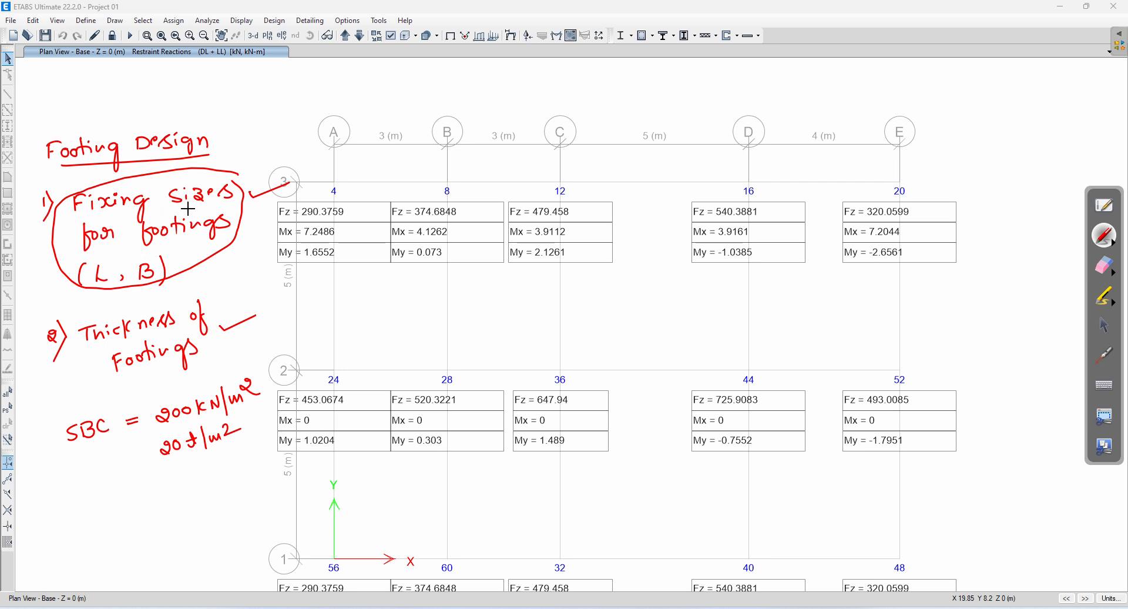
left_click(1104, 267)
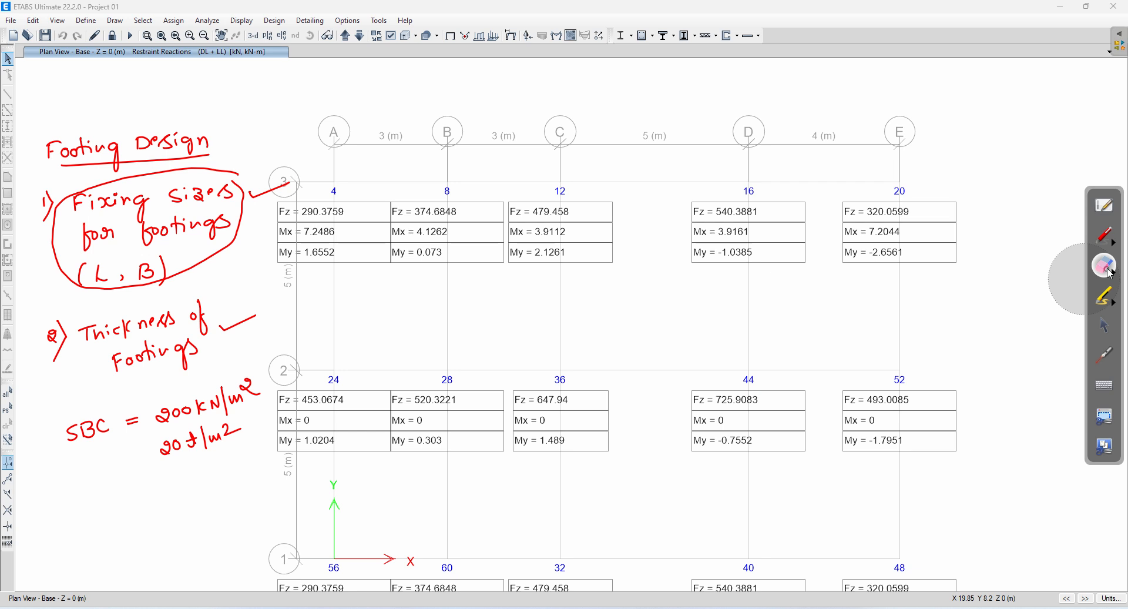
mouse_move(254, 376)
left_mouse_down()
mouse_move(159, 433)
mouse_move(34, 423)
mouse_move(182, 320)
mouse_move(105, 398)
mouse_move(56, 252)
mouse_move(126, 136)
mouse_move(82, 234)
mouse_move(200, 213)
mouse_move(169, 305)
left_mouse_up()
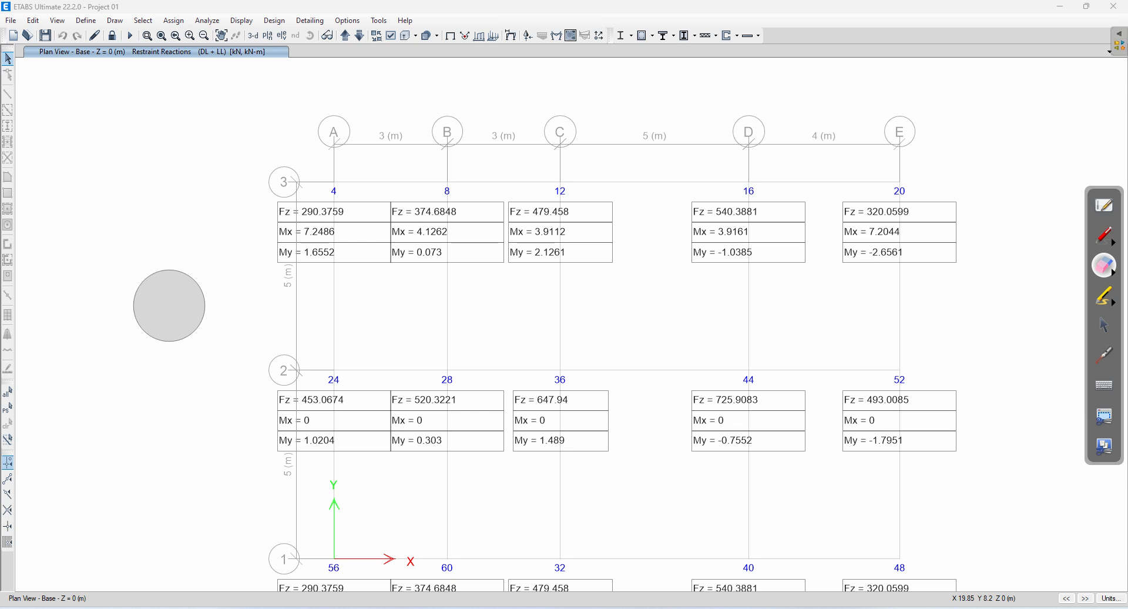
left_click(1104, 237)
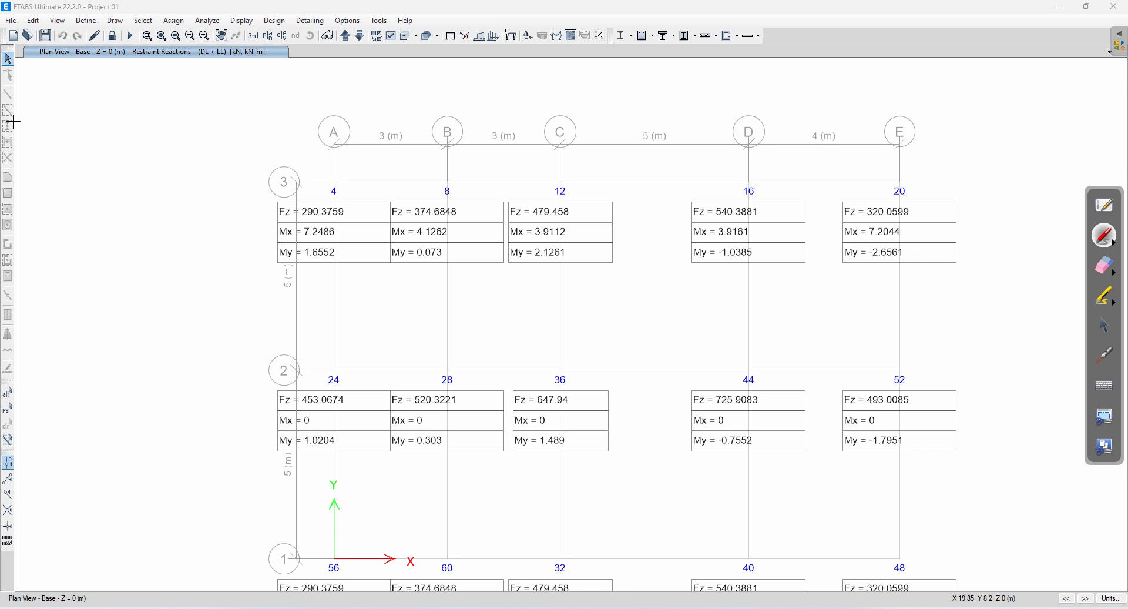
left_click(1107, 327)
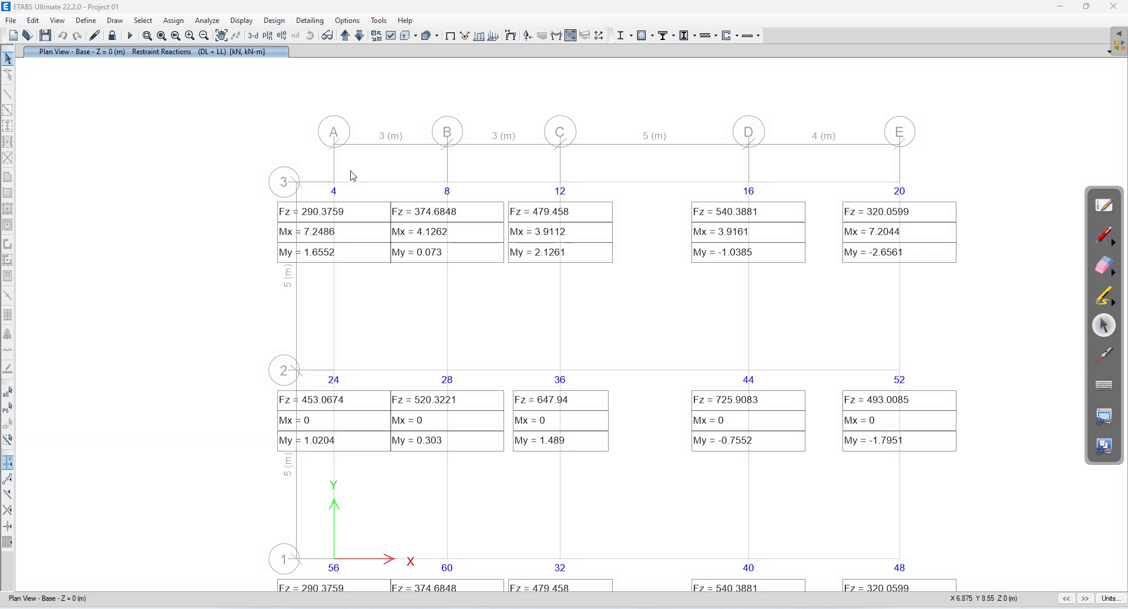
Show the tabulated point reactions Fz, Mx and My on the base plan for the DL + LL combination
left_click(242, 24)
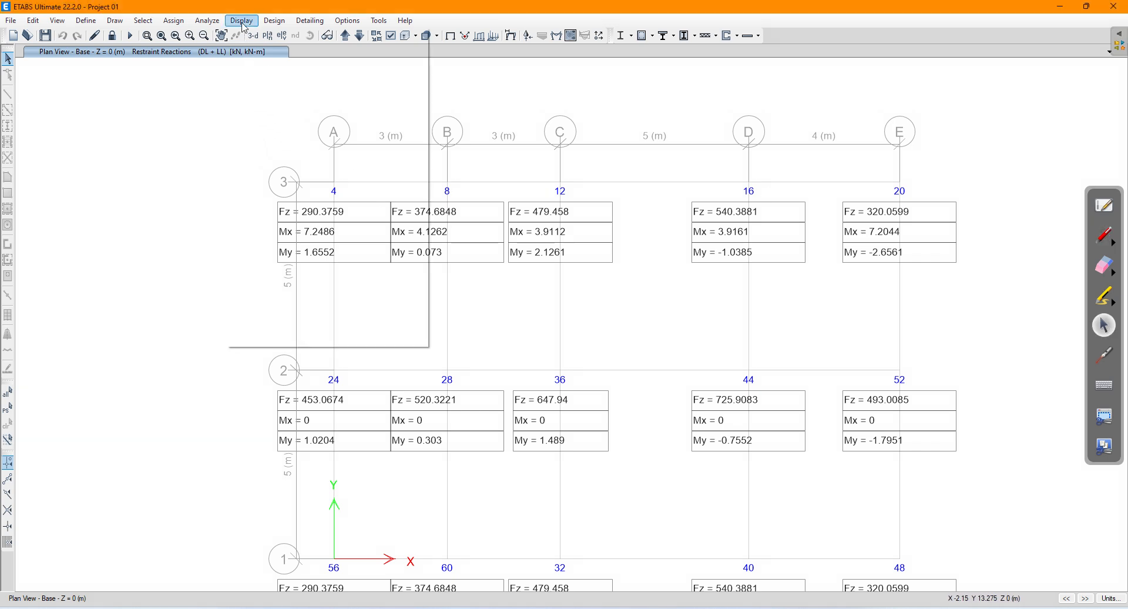
mouse_move(273, 88)
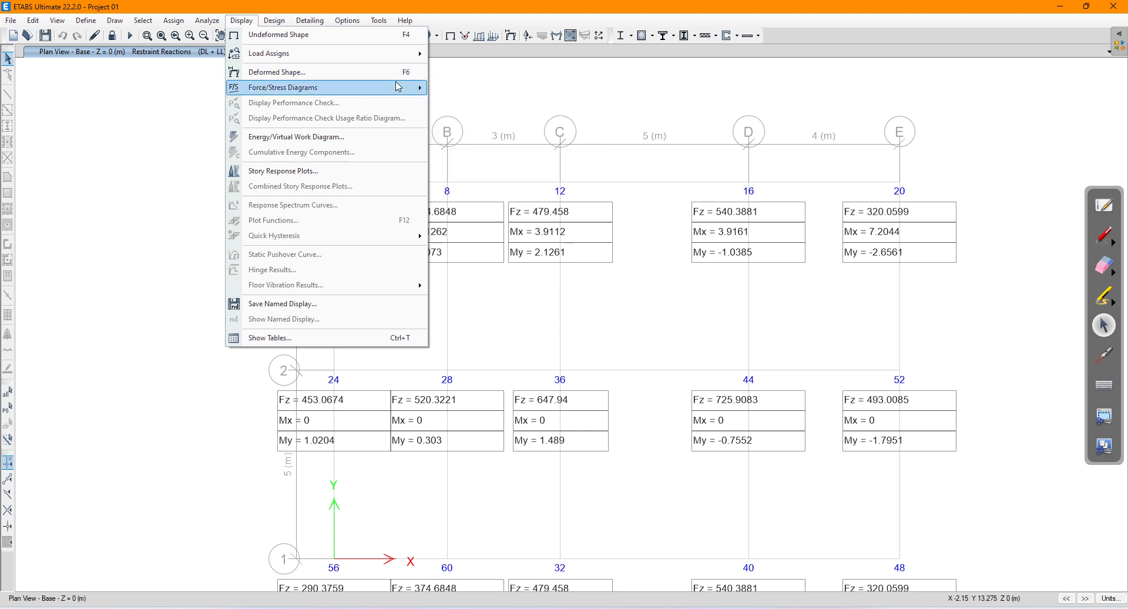
left_click(464, 89)
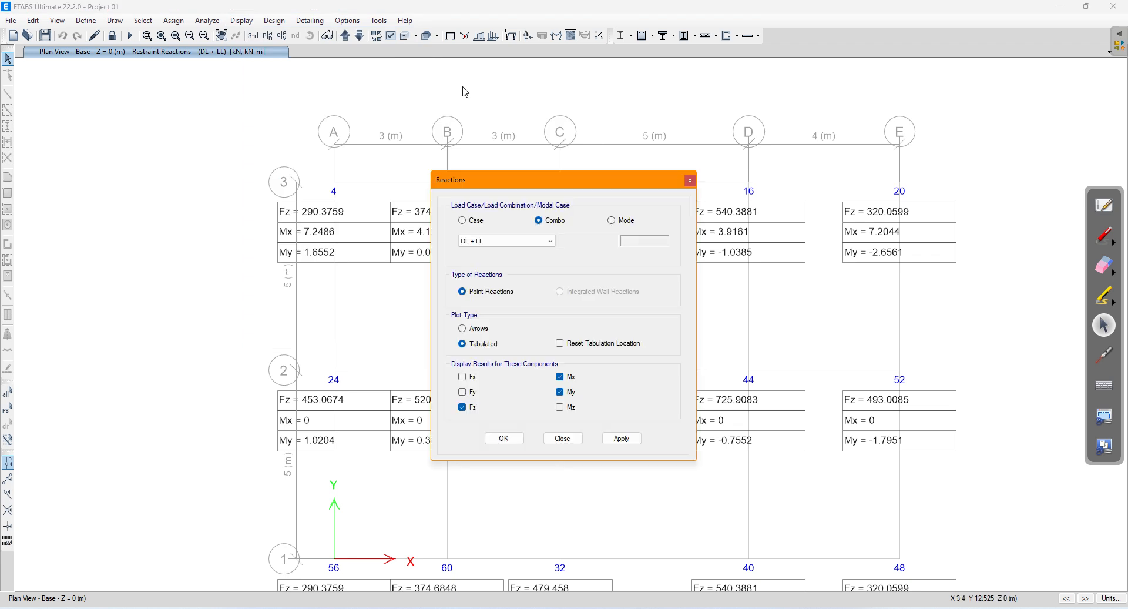
left_click_drag(522, 185, 501, 166)
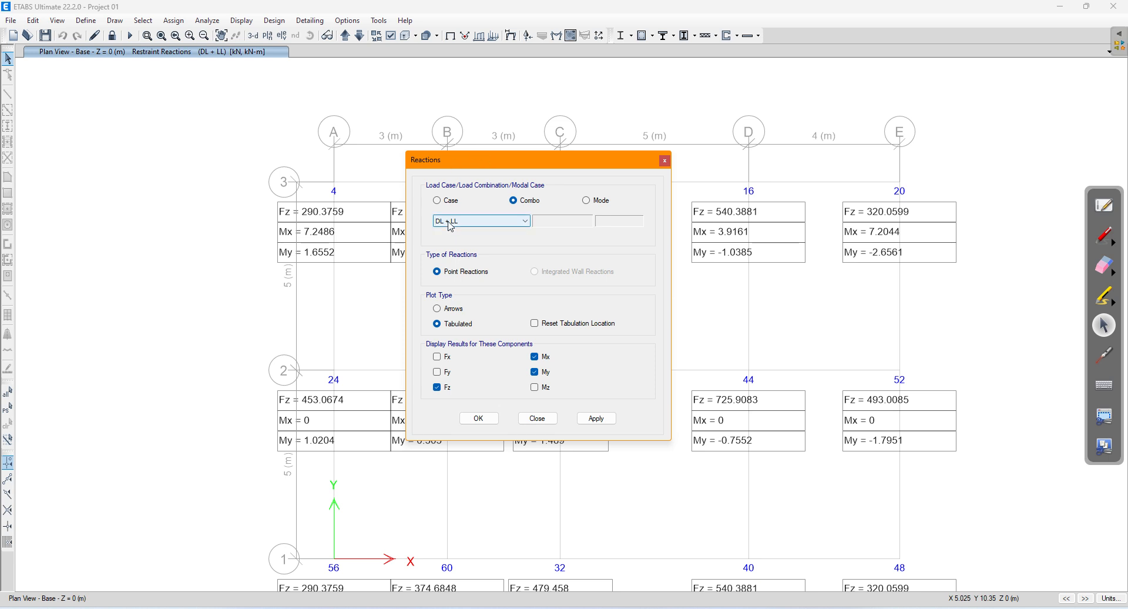
left_click(483, 226)
left_click(459, 254)
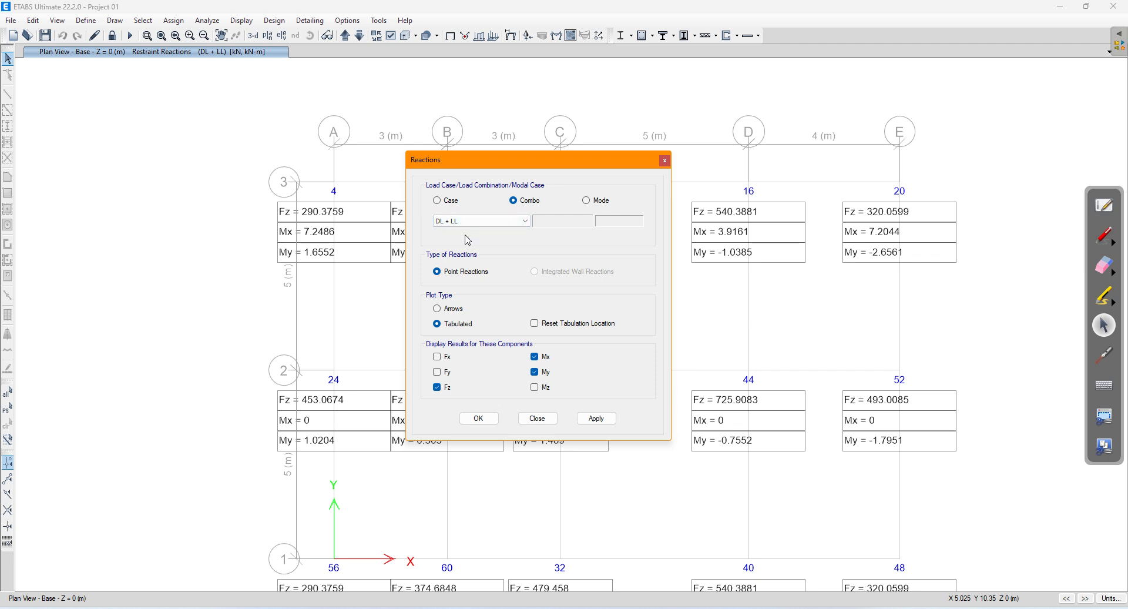
left_click(591, 420)
left_click(480, 419)
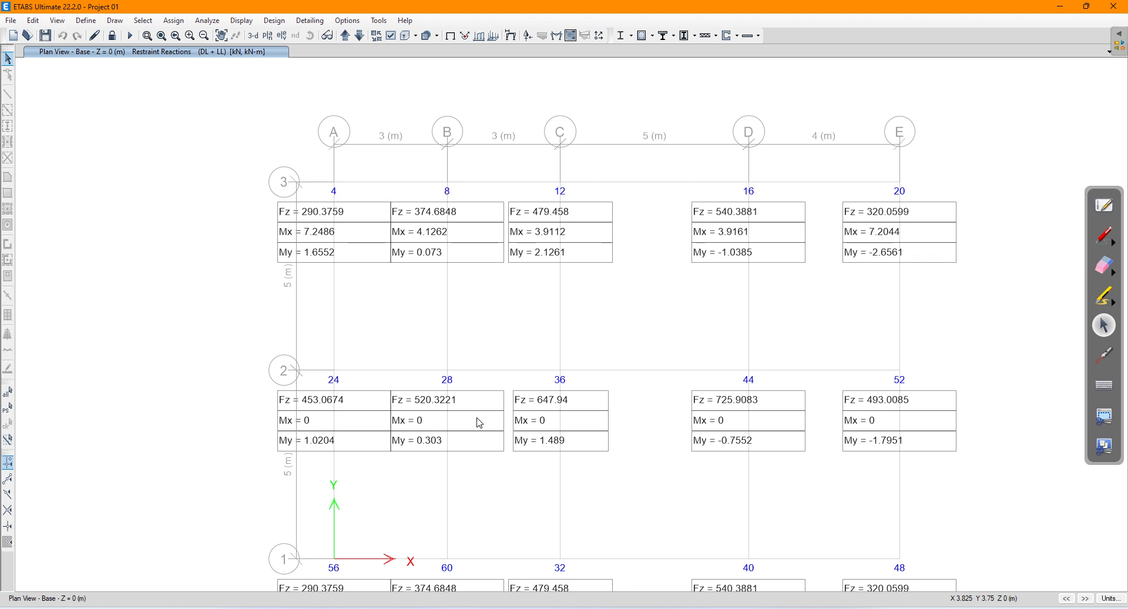
Circle in red the joint number of every column support along grid lines 3, 2 and 1
mouse_move(694, 305)
middle_mouse_down()
mouse_move(555, 280)
mouse_move(567, 305)
mouse_move(565, 282)
middle_mouse_up()
scroll(557, 272, "down", 2)
scroll(564, 313, "up", 2)
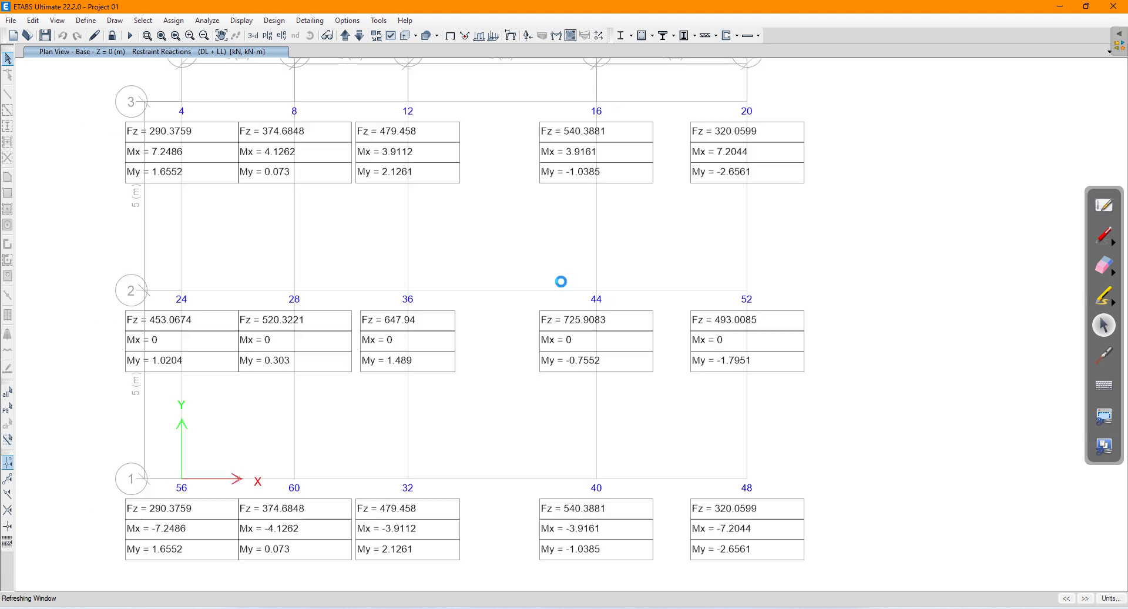
left_click(1103, 241)
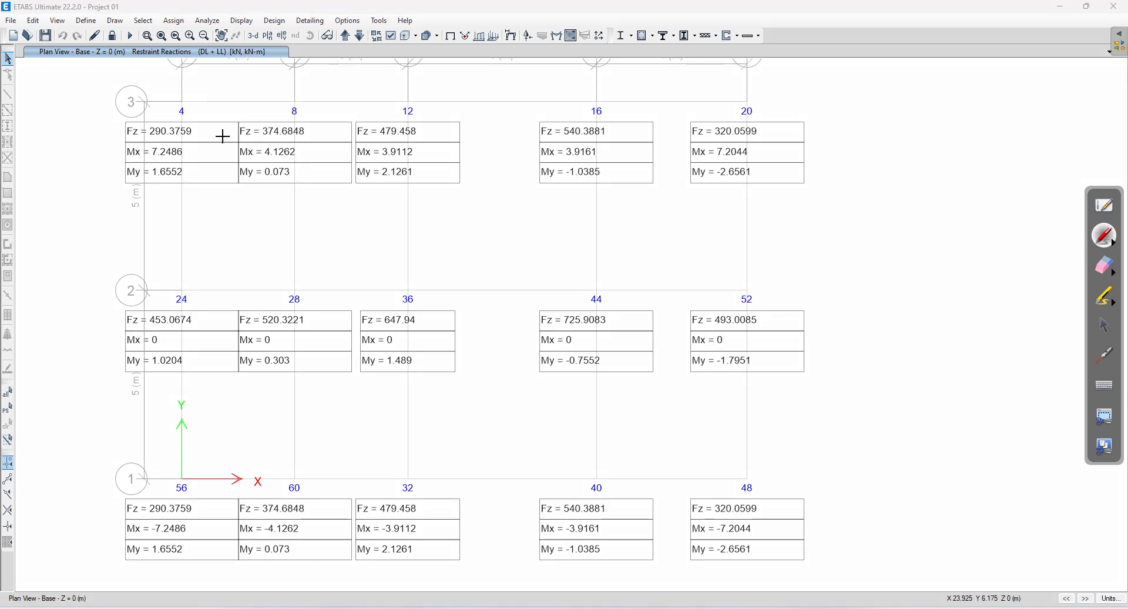
left_click_drag(187, 104, 186, 104)
mouse_move(301, 101)
left_mouse_down()
mouse_move(285, 111)
mouse_move(306, 107)
left_mouse_up()
left_click_drag(415, 104, 411, 102)
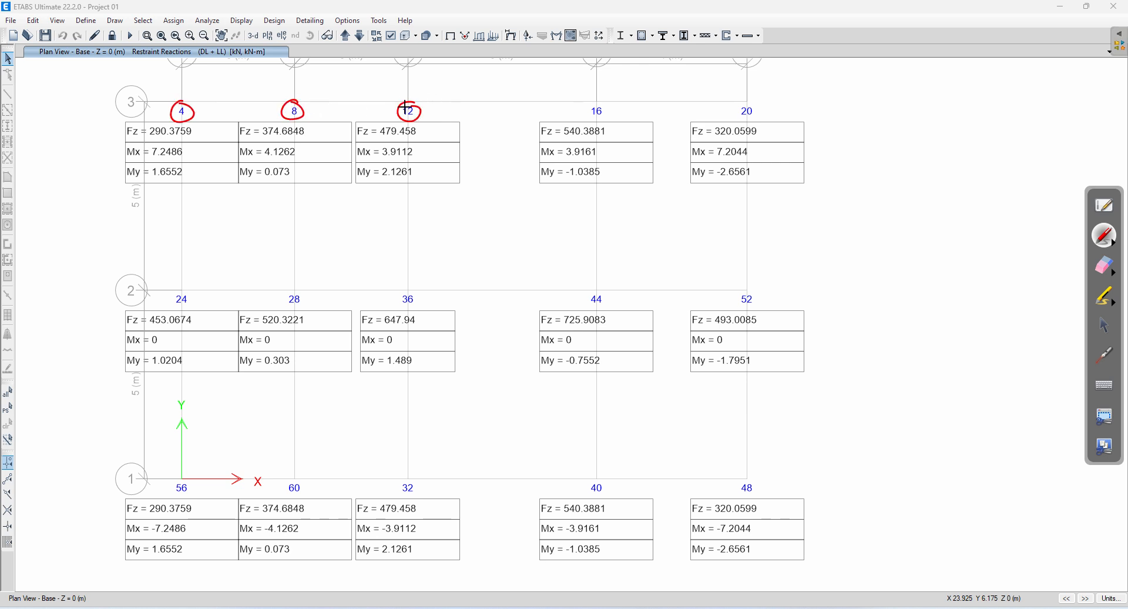
left_click_drag(599, 101, 595, 102)
mouse_move(756, 102)
left_mouse_down()
mouse_move(736, 116)
mouse_move(758, 104)
left_mouse_up()
mouse_move(182, 287)
left_mouse_down()
mouse_move(199, 302)
mouse_move(194, 290)
left_mouse_up()
mouse_move(293, 285)
left_mouse_down()
mouse_move(290, 302)
mouse_move(297, 287)
left_mouse_up()
left_click_drag(412, 286, 398, 292)
left_click_drag(615, 290, 612, 295)
left_click_drag(741, 286, 738, 311)
mouse_move(741, 476)
left_mouse_down()
mouse_move(738, 497)
mouse_move(758, 479)
left_mouse_up()
left_click_drag(597, 475, 601, 473)
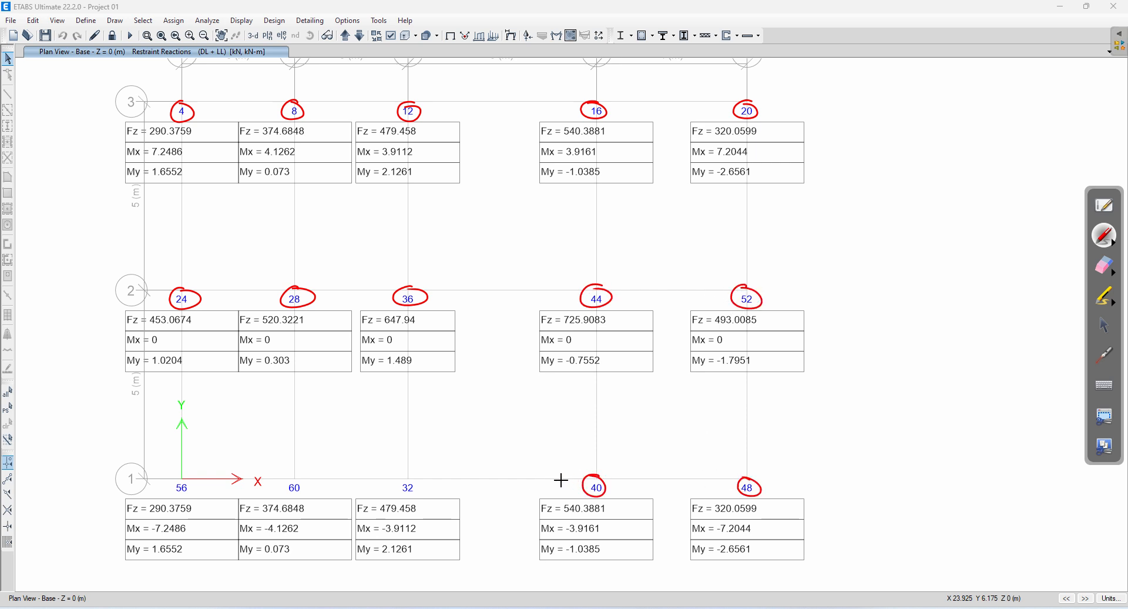
left_click_drag(403, 473, 412, 473)
left_click_drag(276, 487, 278, 483)
mouse_move(191, 478)
left_mouse_down()
mouse_move(176, 473)
mouse_move(196, 479)
left_mouse_up()
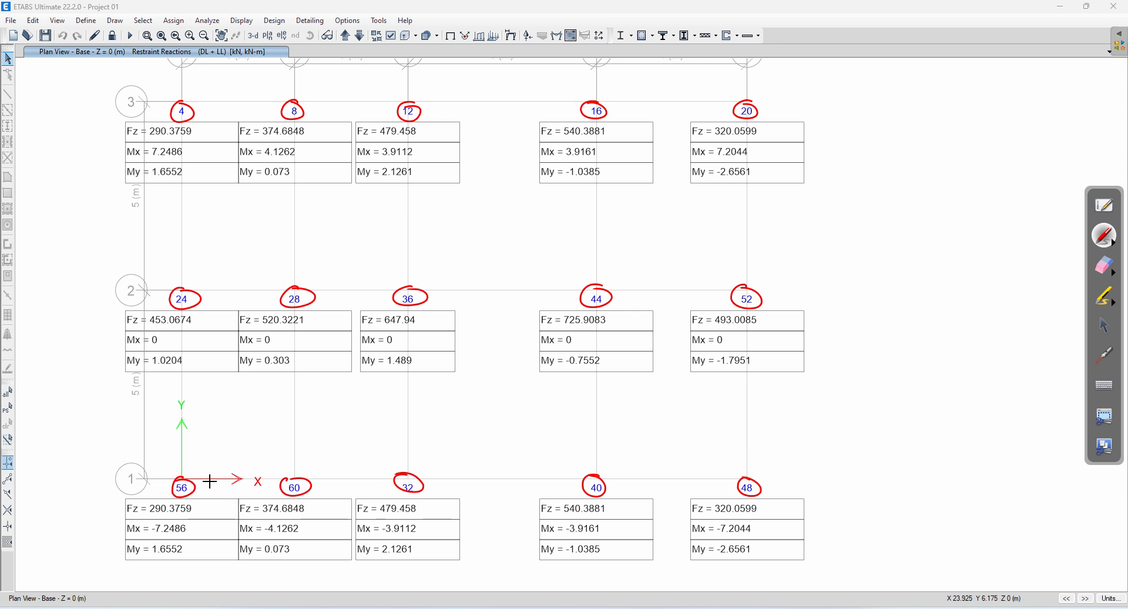
In black ink, label the supports at joints 4 and 56 as F1 and those at joints 8 and 60 as F2
left_click(1116, 243)
left_click(927, 240)
left_click_drag(86, 143, 99, 141)
mouse_move(93, 517)
left_mouse_down()
mouse_move(91, 530)
mouse_move(101, 513)
mouse_move(105, 533)
left_mouse_up()
left_click_drag(280, 195, 278, 210)
left_click_drag(277, 198, 307, 201)
mouse_move(271, 456)
left_mouse_down()
mouse_move(270, 471)
mouse_move(286, 454)
left_mouse_up()
left_click_drag(271, 464, 303, 464)
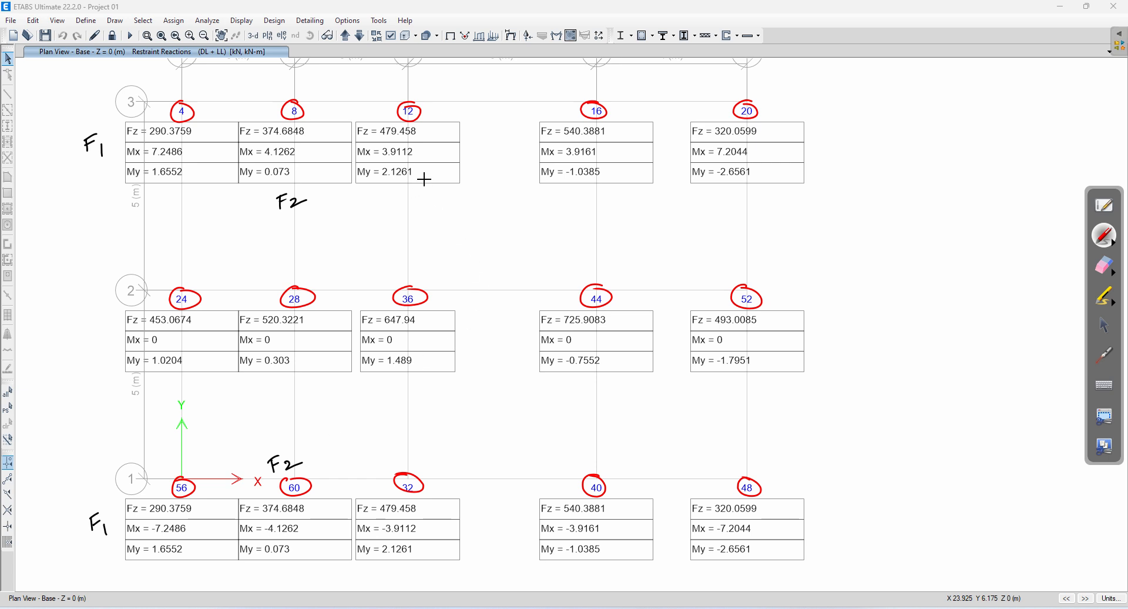
Label the supports at joints 12 and 32 as F3
left_click_drag(441, 195, 438, 207)
left_click_drag(438, 195, 451, 194)
left_click_drag(440, 201, 450, 207)
left_click_drag(445, 464, 449, 481)
left_click_drag(444, 464, 457, 463)
left_click_drag(447, 472, 465, 477)
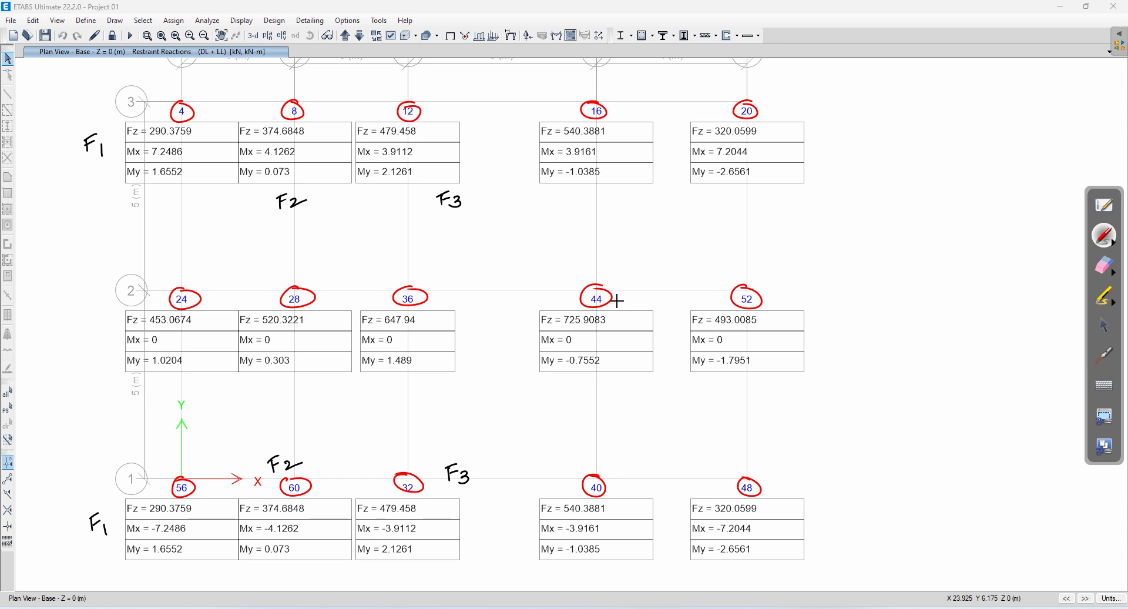
Label the supports at joints 16 and 40 as F4
left_click_drag(616, 190, 617, 202)
left_click_drag(616, 193, 628, 193)
left_click_drag(617, 198, 631, 203)
left_click_drag(630, 201, 641, 201)
left_click_drag(641, 195, 642, 209)
left_click_drag(628, 464, 629, 476)
left_click_drag(627, 465, 639, 465)
left_click_drag(629, 471, 643, 476)
left_click_drag(643, 475, 651, 473)
left_click_drag(651, 467, 652, 487)
Label the supports at joints 20 and 48 as F5
left_click_drag(775, 192, 785, 191)
left_click_drag(775, 200, 789, 207)
left_click_drag(785, 466, 785, 479)
mouse_move(784, 466)
left_mouse_down()
mouse_move(796, 463)
mouse_move(798, 481)
left_mouse_up()
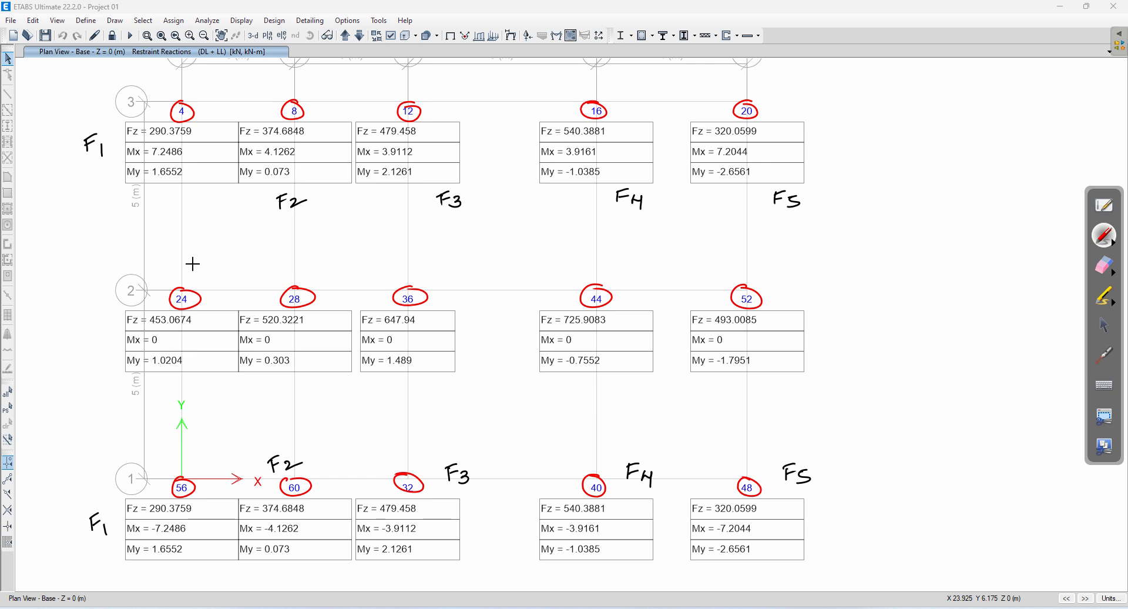
Label the five supports along grid line 2 as F6 to F10 and write F1 and F10 in the blank area beside the plan
mouse_move(194, 266)
left_mouse_down()
mouse_move(196, 277)
mouse_move(212, 275)
left_mouse_up()
left_click_drag(309, 258, 307, 275)
mouse_move(308, 258)
left_mouse_down()
mouse_move(332, 264)
mouse_move(329, 275)
left_mouse_up()
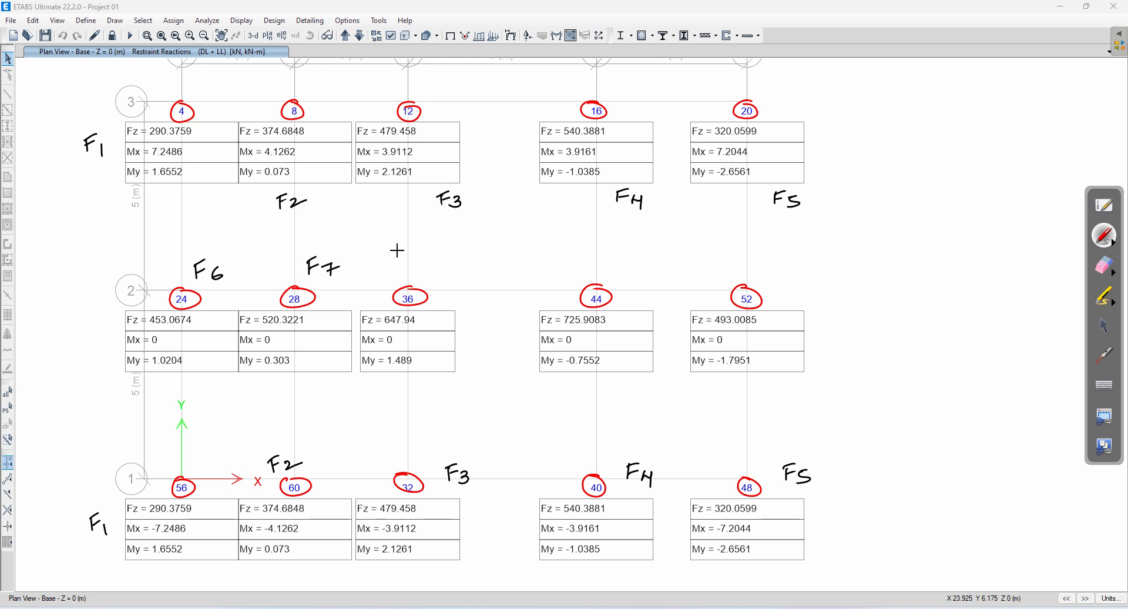
left_click_drag(433, 268, 433, 279)
left_click_drag(433, 267, 451, 269)
left_click_drag(568, 268, 575, 267)
left_click_drag(589, 261, 592, 275)
left_click_drag(736, 258, 735, 272)
left_click_drag(735, 257, 748, 255)
mouse_move(737, 264)
left_mouse_down()
mouse_move(753, 273)
mouse_move(762, 263)
left_mouse_up()
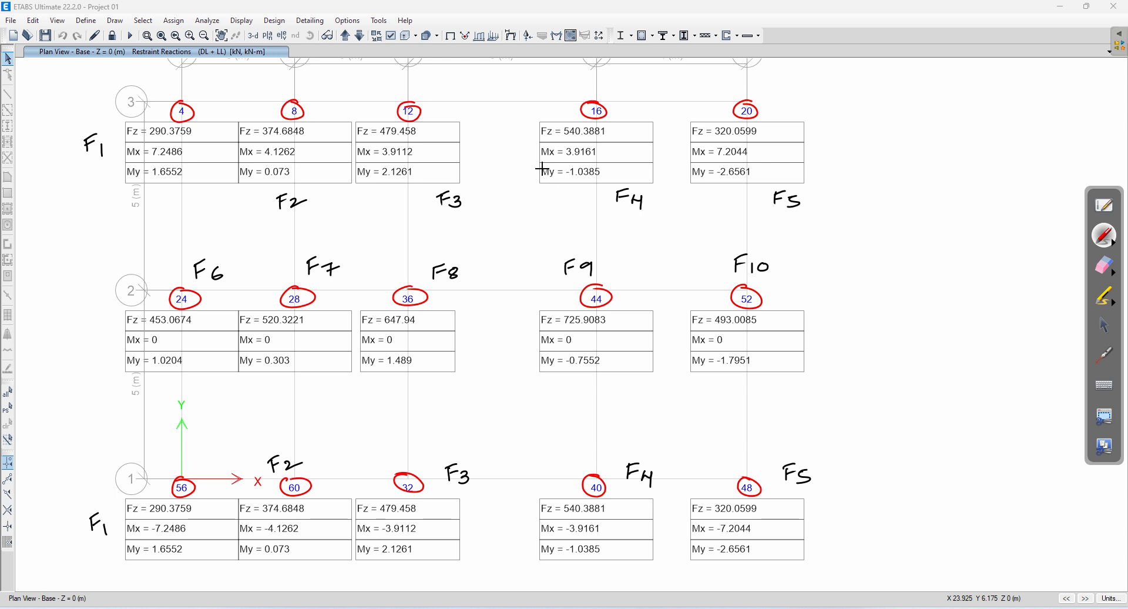
left_click_drag(898, 166, 914, 184)
mouse_move(897, 356)
left_mouse_down()
mouse_move(914, 376)
mouse_move(923, 367)
left_mouse_up()
Capture a screen snip of the annotated plan including all footing labels and reaction tables
left_click(1105, 325)
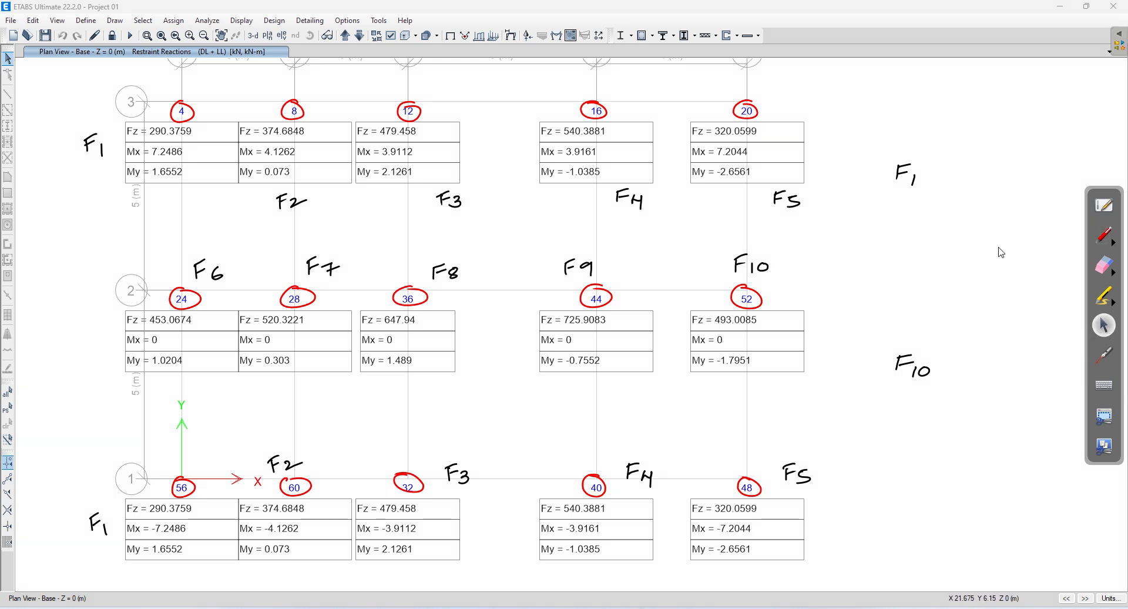
key("super+shift+s")
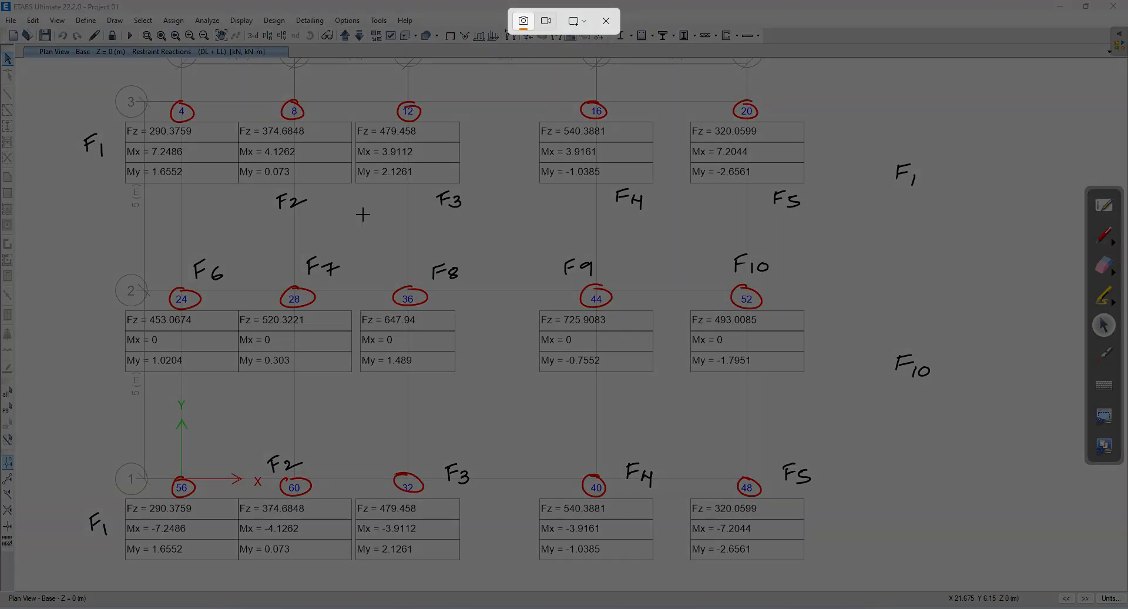
left_click_drag(49, 81, 967, 576)
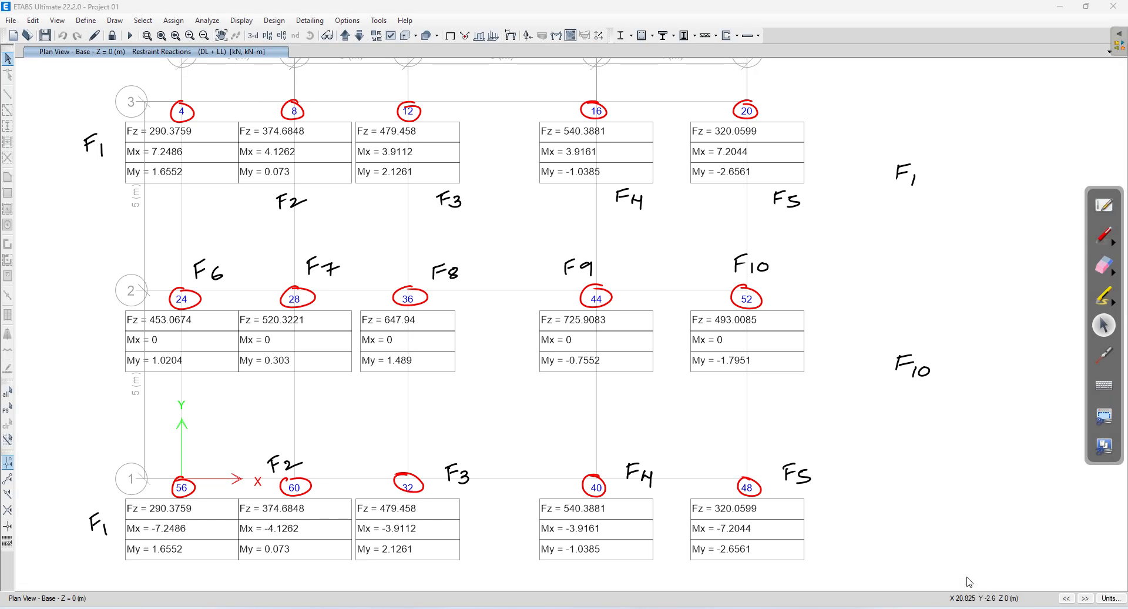
Erase all the circles and footing labels drawn over the plan
left_click(1104, 265)
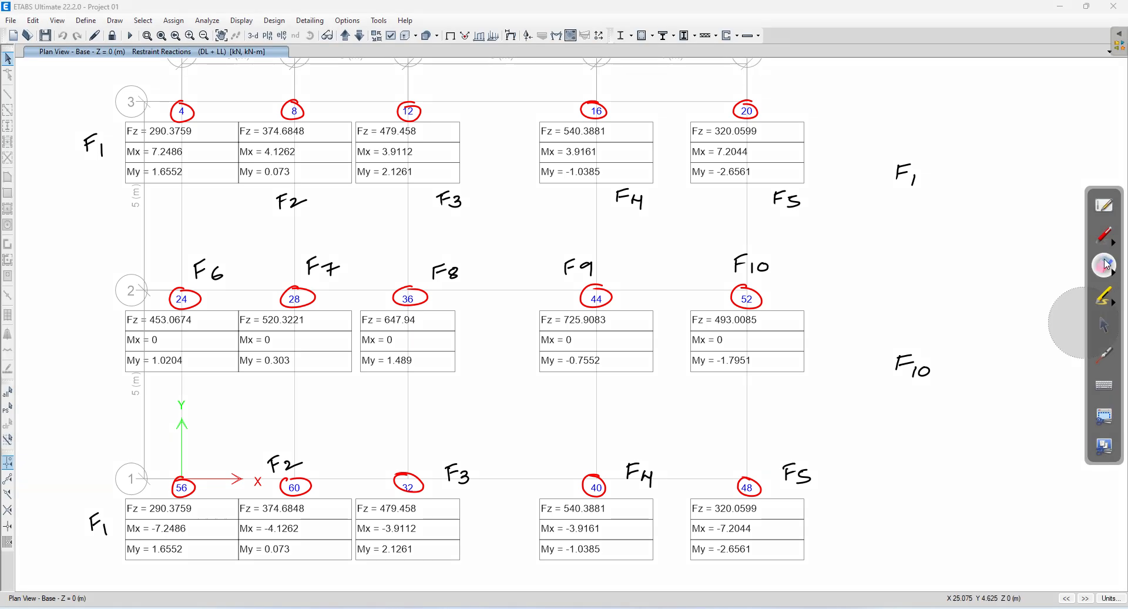
left_click(891, 197)
mouse_move(891, 196)
left_mouse_down()
mouse_move(695, 126)
mouse_move(336, 132)
mouse_move(92, 182)
mouse_move(273, 212)
mouse_move(310, 323)
mouse_move(429, 278)
mouse_move(446, 195)
mouse_move(581, 292)
mouse_move(687, 196)
mouse_move(786, 267)
mouse_move(783, 398)
mouse_move(746, 476)
mouse_move(97, 514)
mouse_move(351, 450)
left_mouse_up()
left_click(1106, 327)
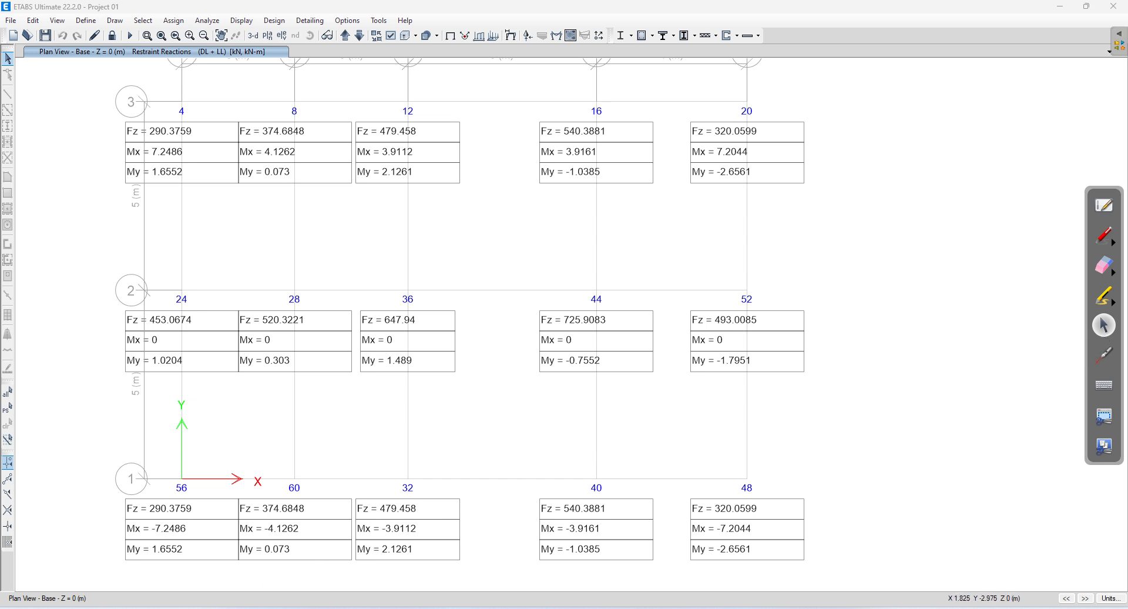
left_click(303, 608)
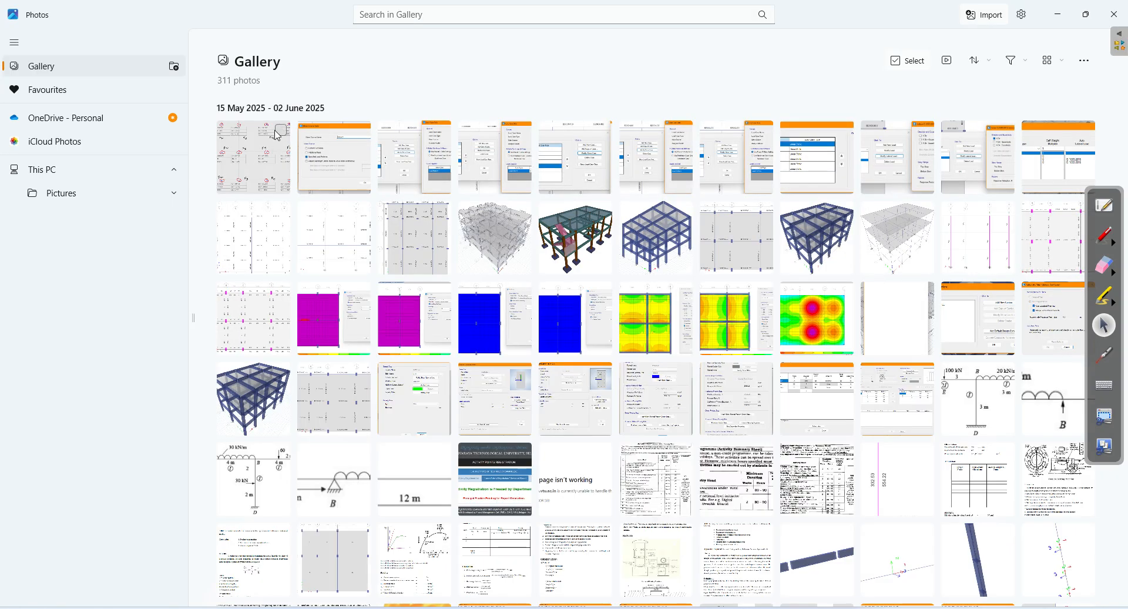
left_click(281, 132)
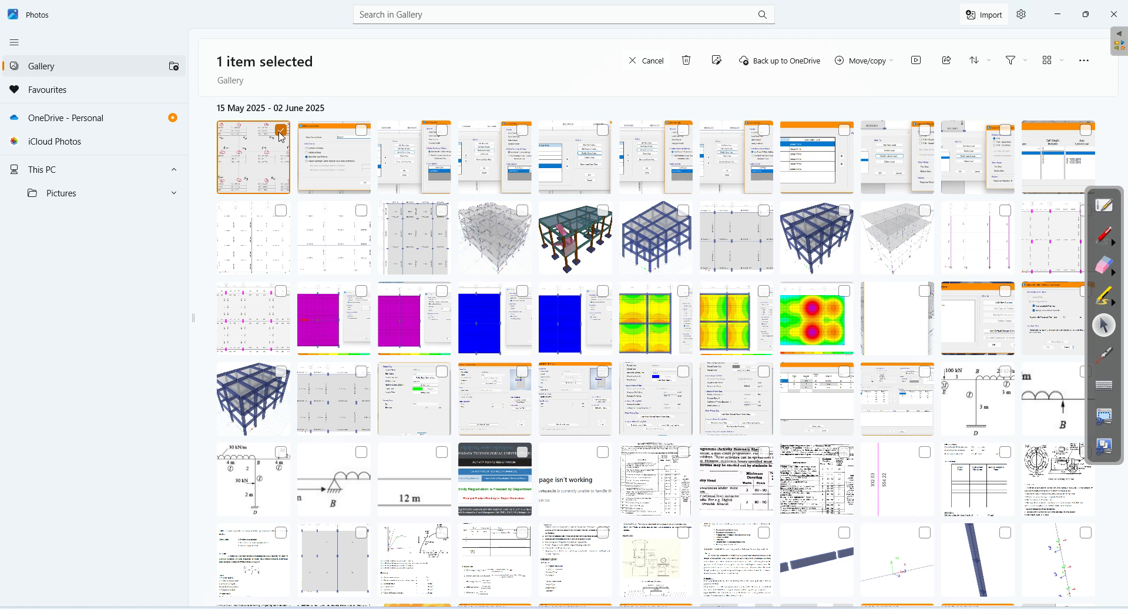
mouse_move(315, 608)
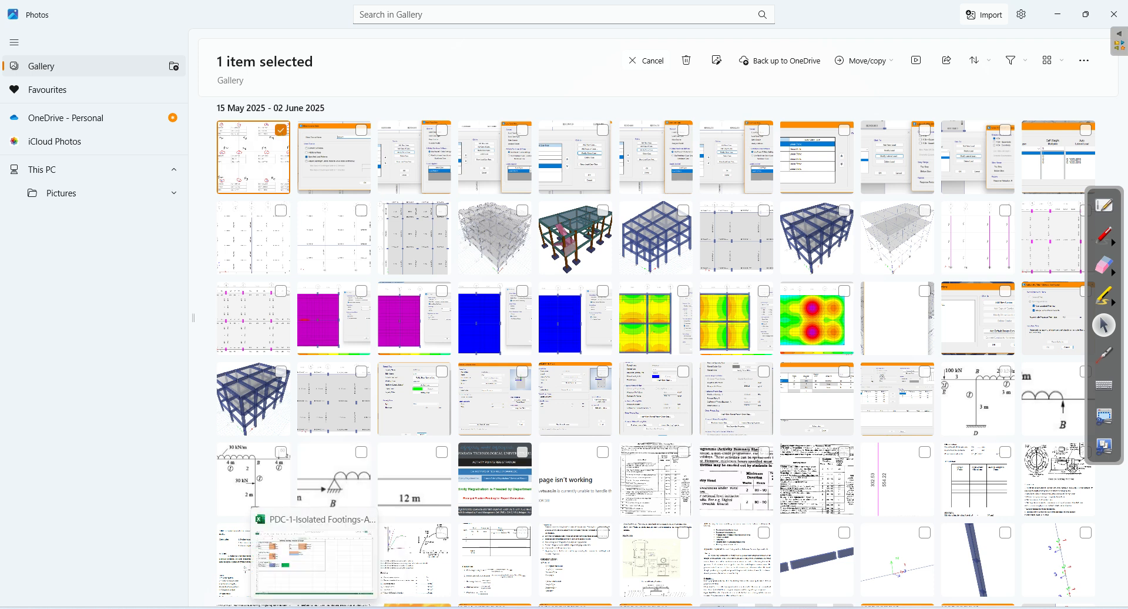
Switch to the OneNote page "Design of Footings on SAFE", expand it to full-page view and paste the captured plan
left_click(287, 608)
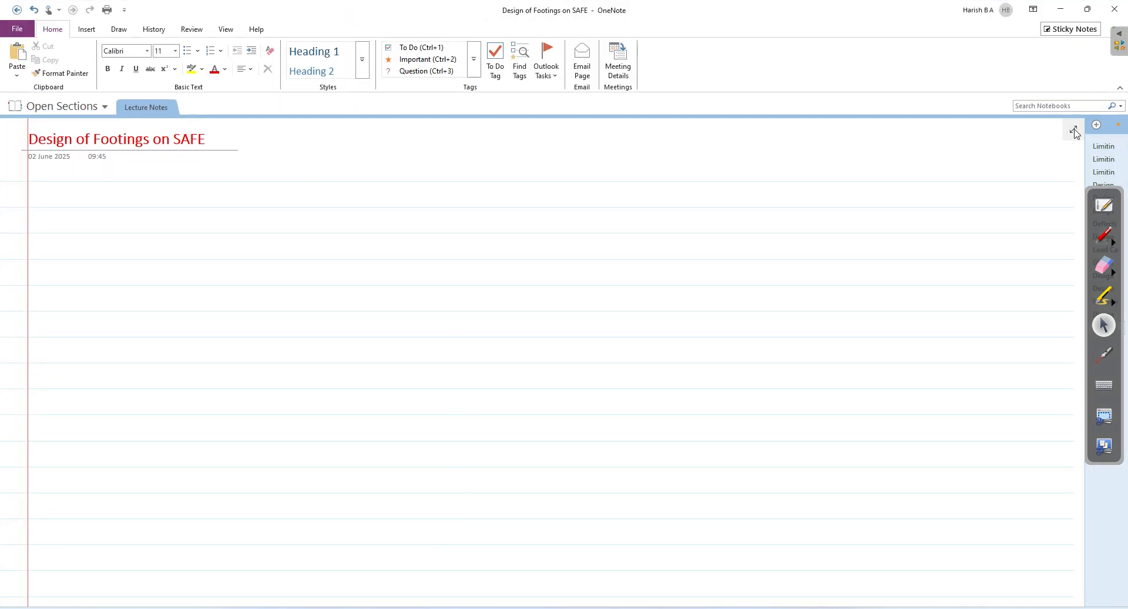
left_click(1074, 131)
key("ctrl+v")
Resize and reposition the pasted plan image beneath the page title, leaving blank writing space beside it
left_click(479, 202)
left_click_drag(597, 236, 972, 433)
left_click_drag(655, 280, 370, 292)
left_click(865, 242)
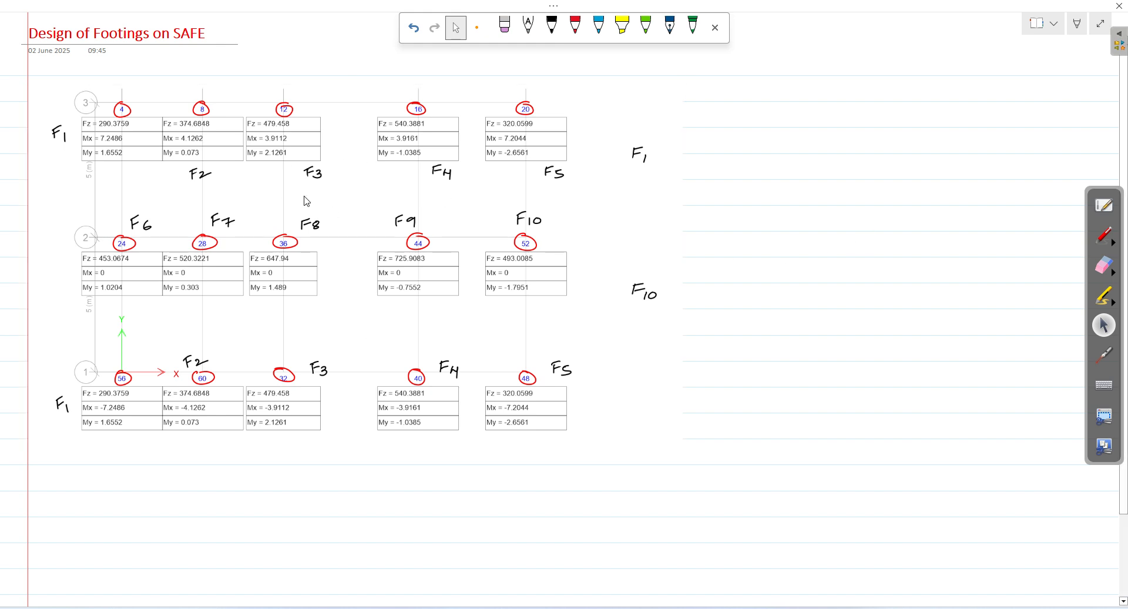
left_click(171, 262)
left_click_drag(350, 441, 352, 486)
left_click_drag(686, 286, 722, 286)
left_click(835, 266)
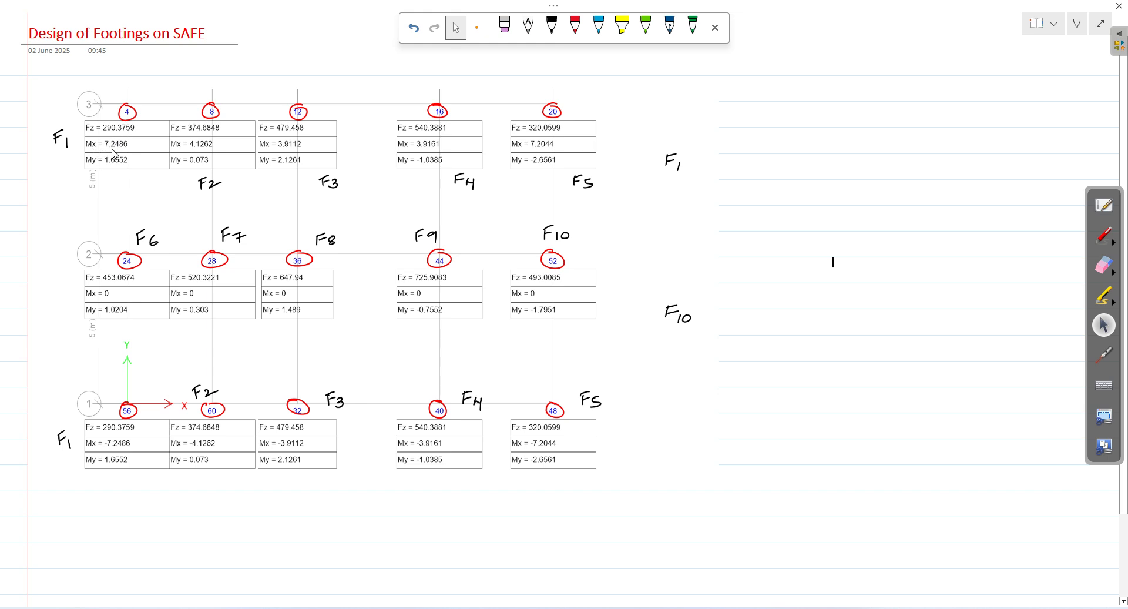
In black ink, underline support 4's reactions, add an arrow beside the separate F1 label and write "Fz = 290.37 kN"
left_click(576, 32)
left_click(1104, 240)
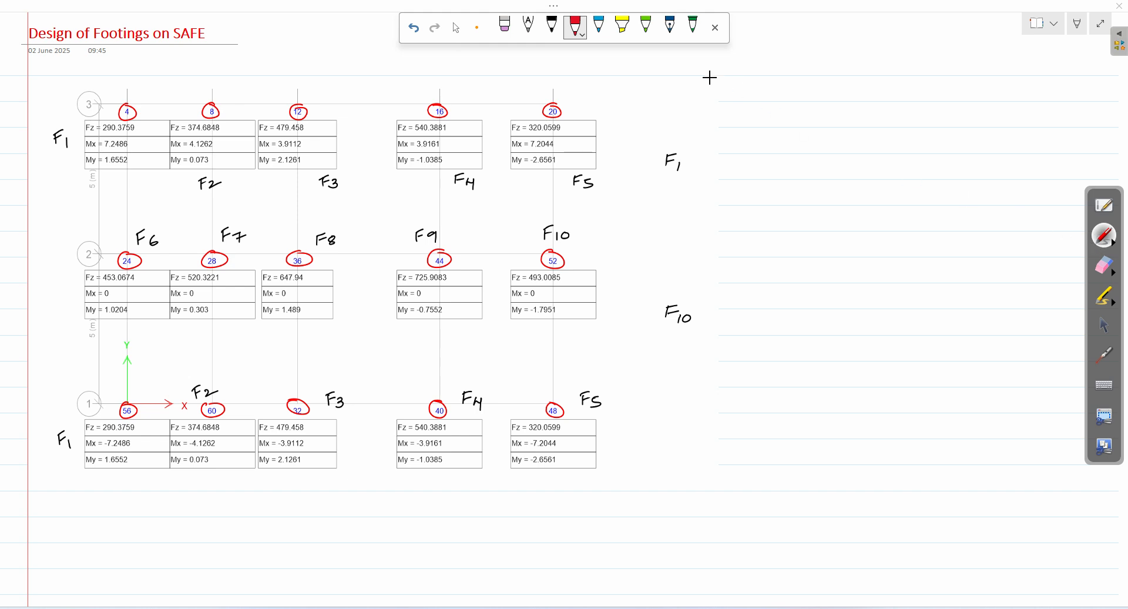
left_click(1104, 325)
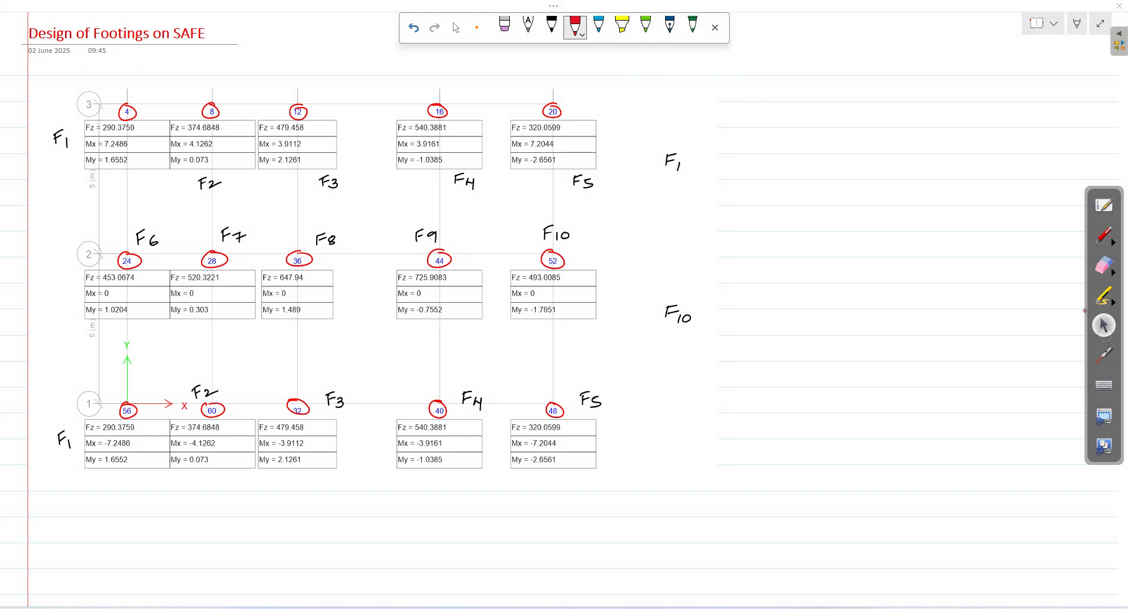
left_click(552, 29)
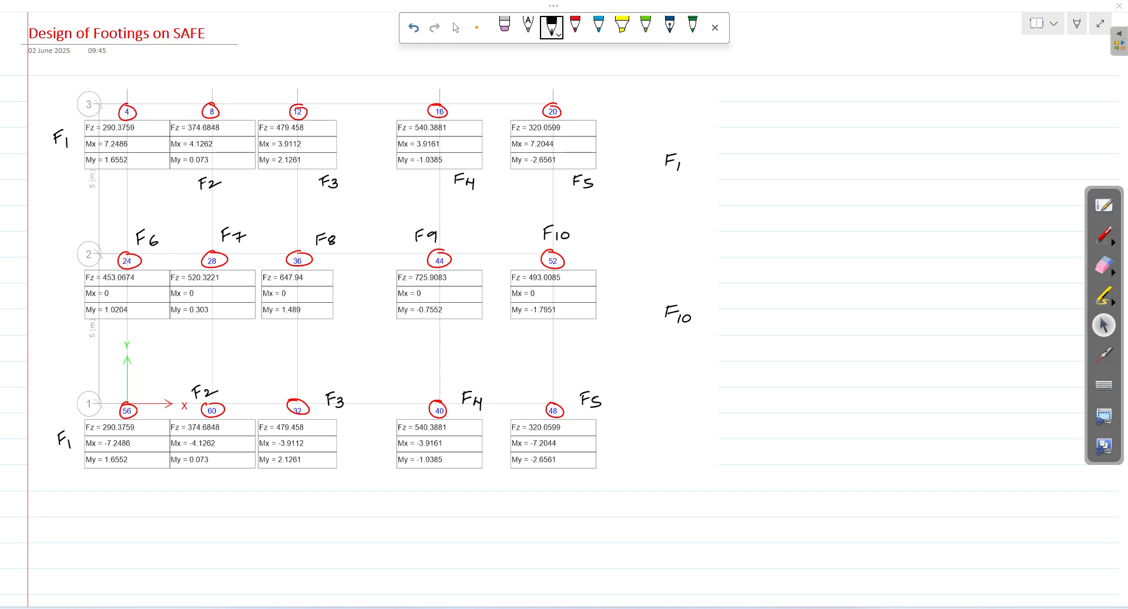
left_click_drag(123, 176, 162, 156)
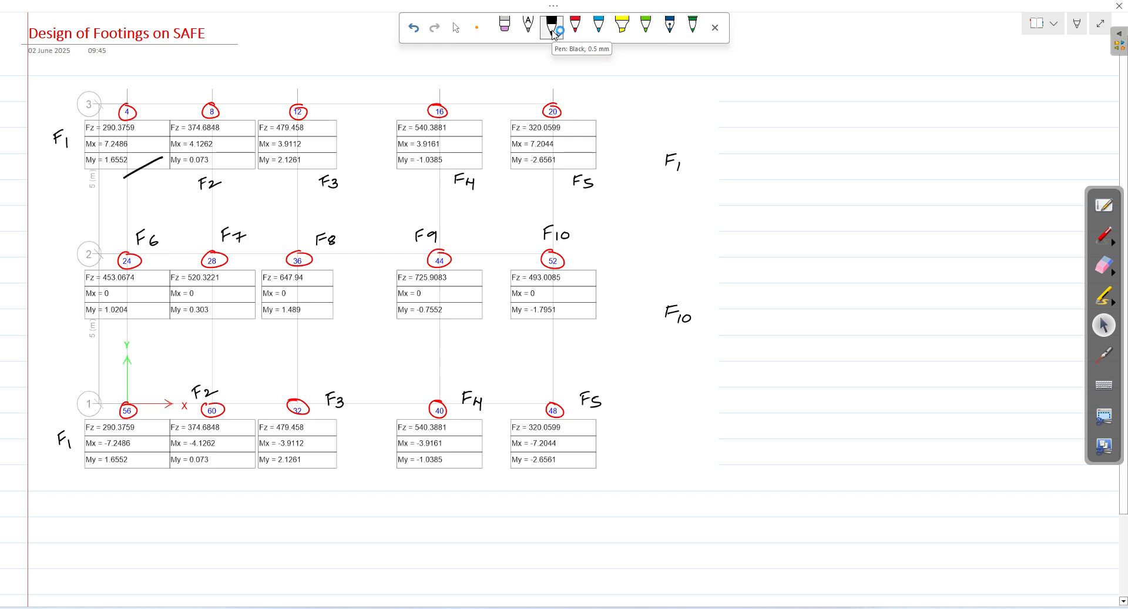
left_click_drag(694, 160, 712, 159)
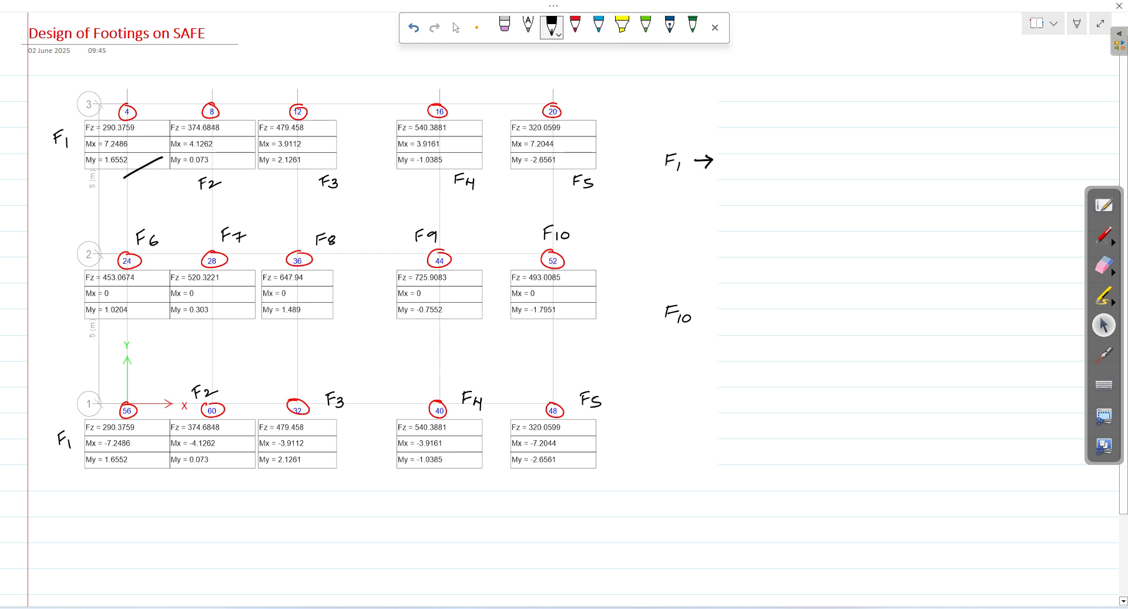
mouse_move(736, 143)
left_mouse_down()
mouse_move(737, 154)
mouse_move(759, 154)
mouse_move(859, 141)
left_mouse_up()
left_click_drag(872, 137, 874, 144)
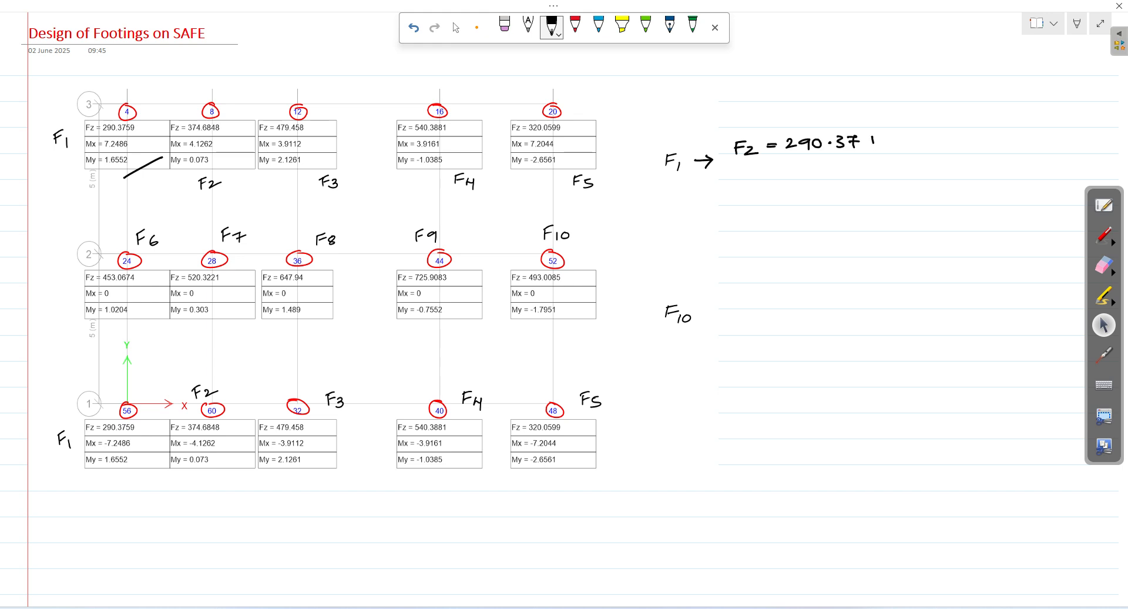
Write the F1 moments beneath the axial force as "Mx = 7.24 kN-m" and "My = 1.65 kN-m"
left_click_drag(741, 170, 813, 183)
left_click_drag(808, 176, 905, 171)
left_click_drag(913, 176, 927, 172)
left_click_drag(758, 193, 760, 207)
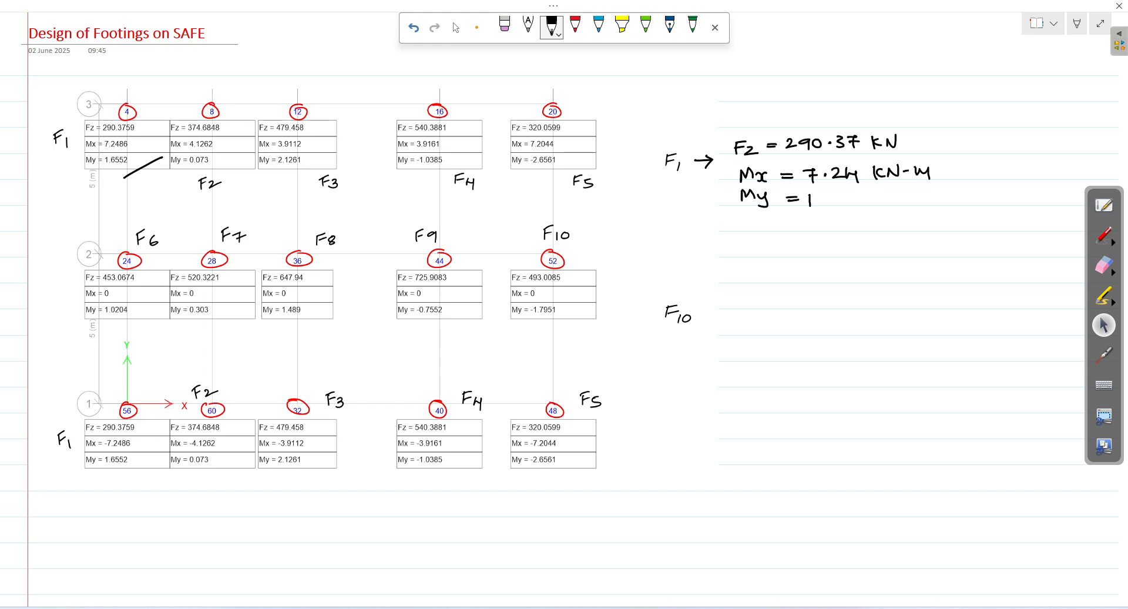
mouse_move(833, 193)
left_mouse_down()
mouse_move(829, 201)
mouse_move(895, 198)
left_mouse_up()
left_click_drag(899, 196, 912, 200)
Bracket the three F1 reaction values and label them "DL + LL"
left_click_drag(949, 143, 943, 197)
left_click_drag(979, 155, 979, 170)
mouse_move(979, 156)
left_mouse_down()
mouse_move(980, 170)
mouse_move(1006, 169)
left_mouse_up()
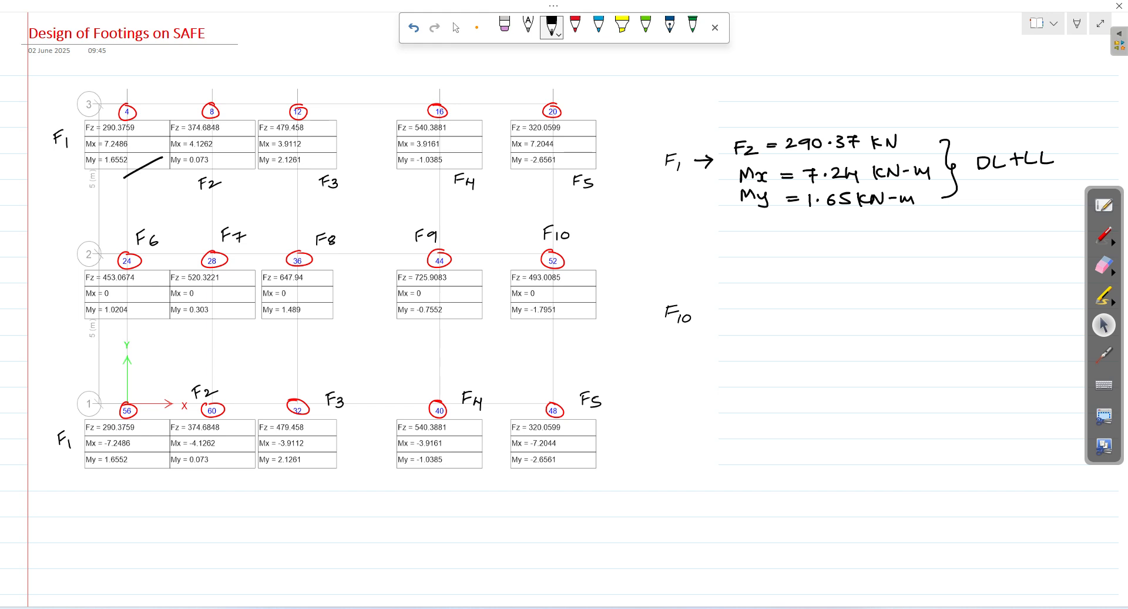
left_click(456, 28)
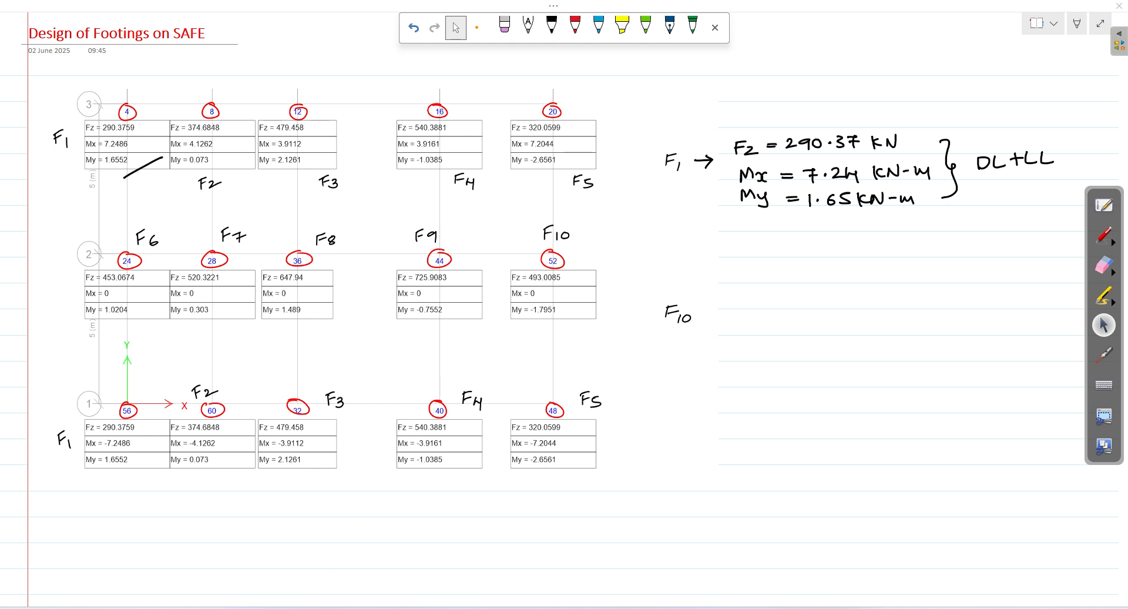
Switch to the Excel isolated footings workbook and enter 290.37*1.1 as the axial load Ps
left_click(329, 561)
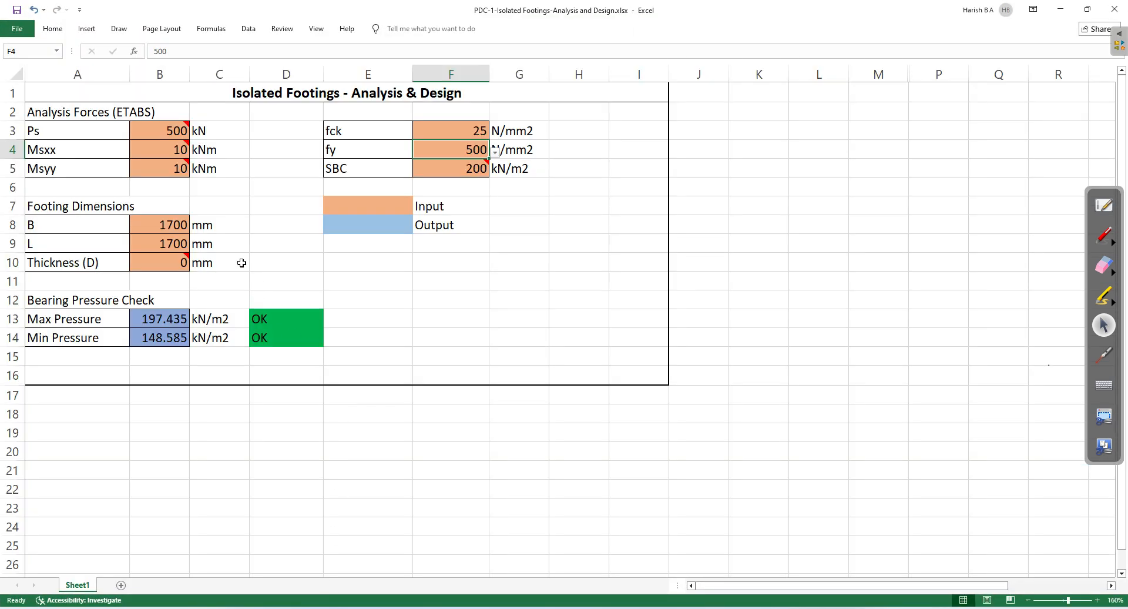
left_click(150, 134)
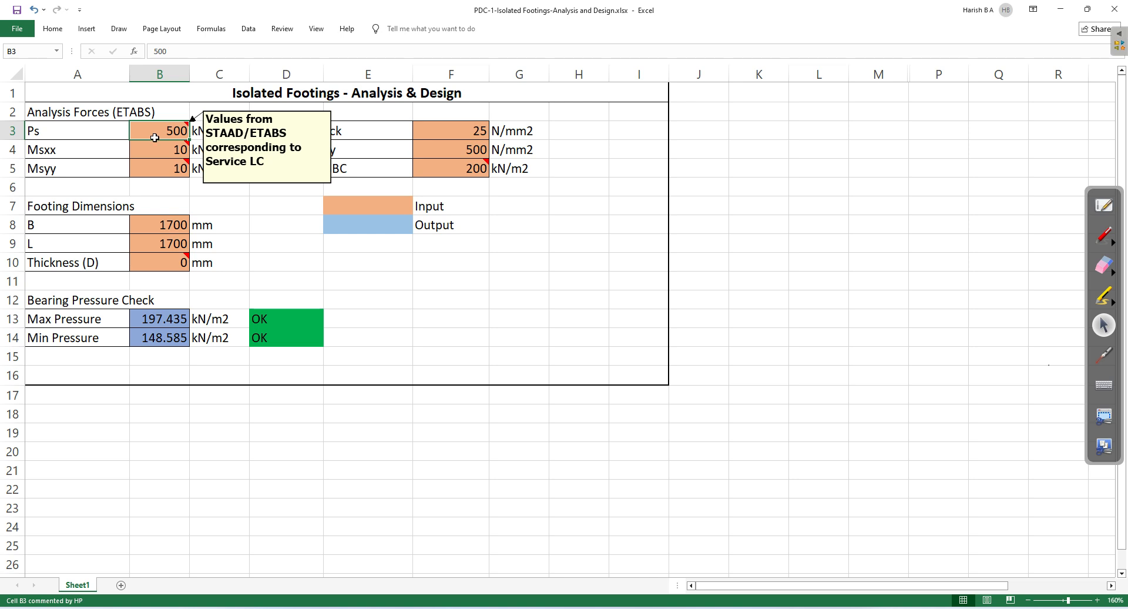
mouse_move(366, 608)
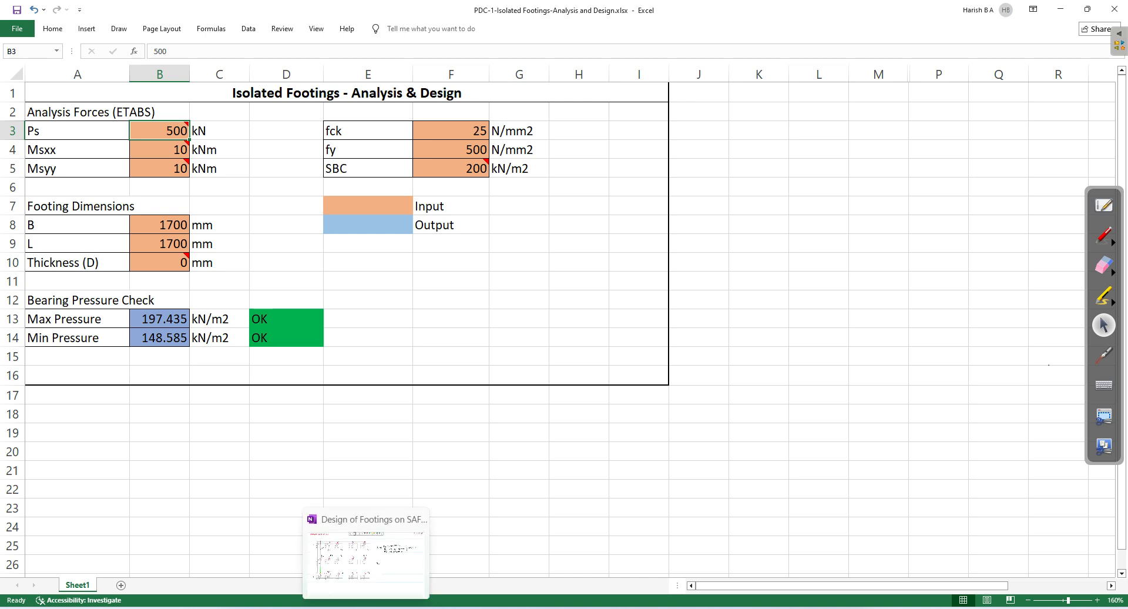
left_click(365, 552)
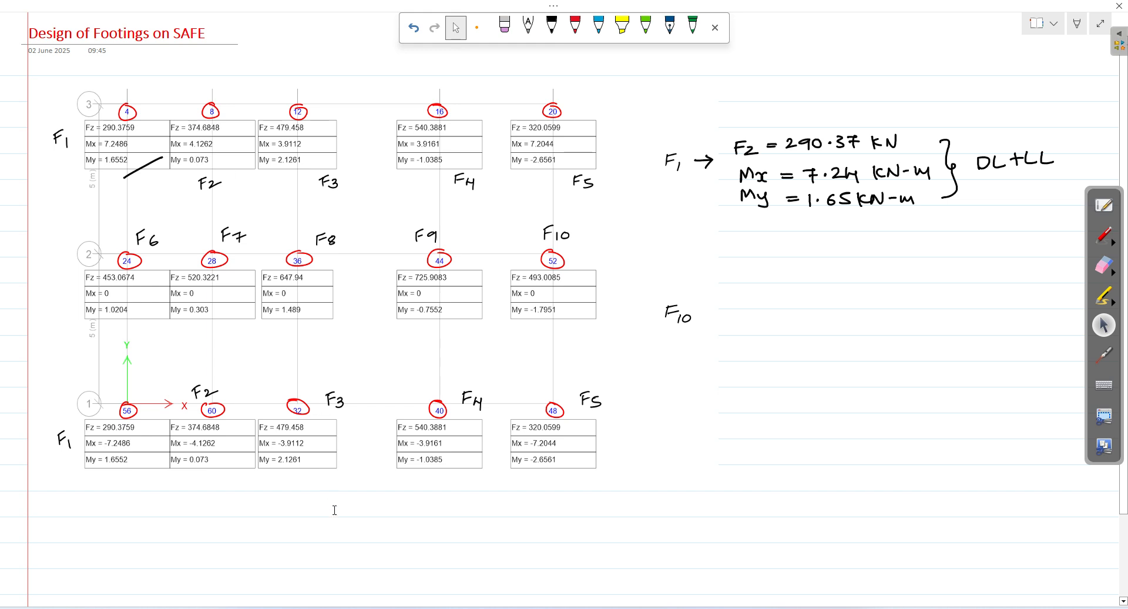
left_click(315, 607)
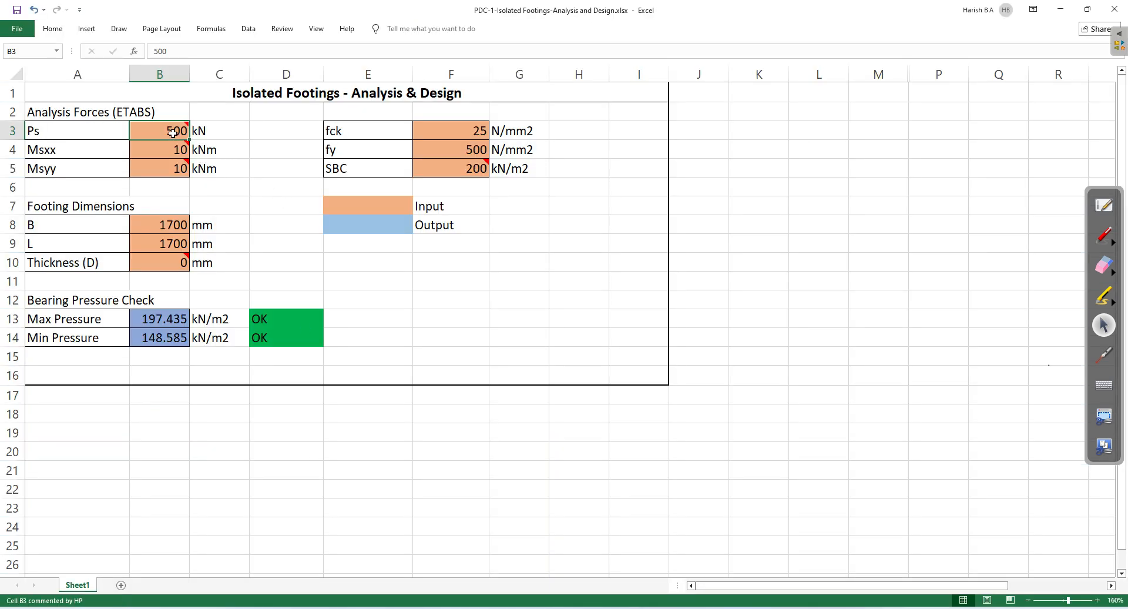
type("290.37*")
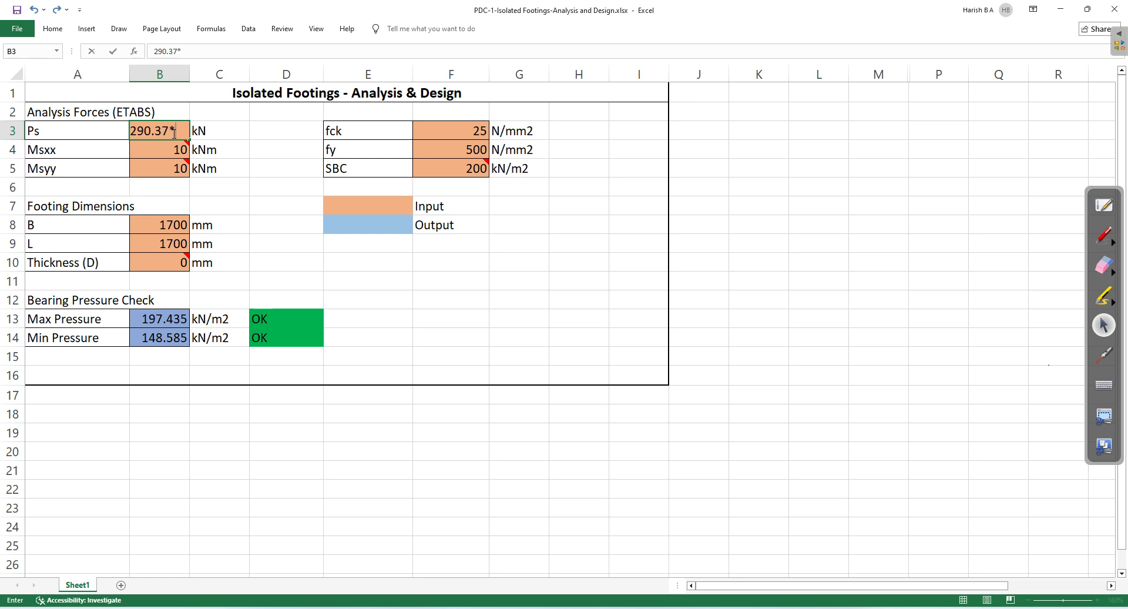
type(".1")
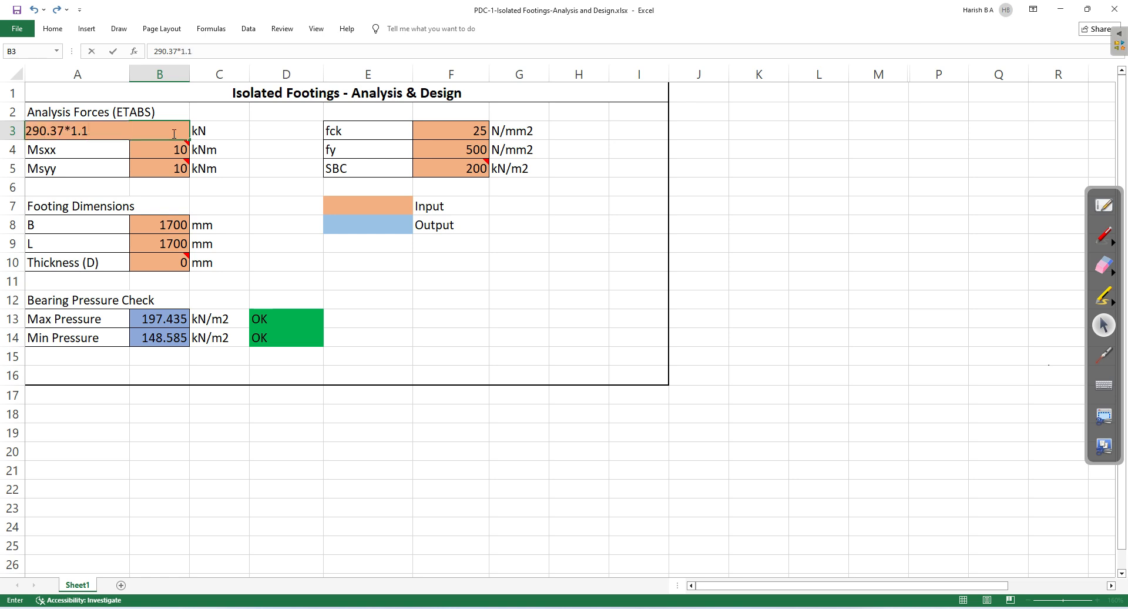
key("Return")
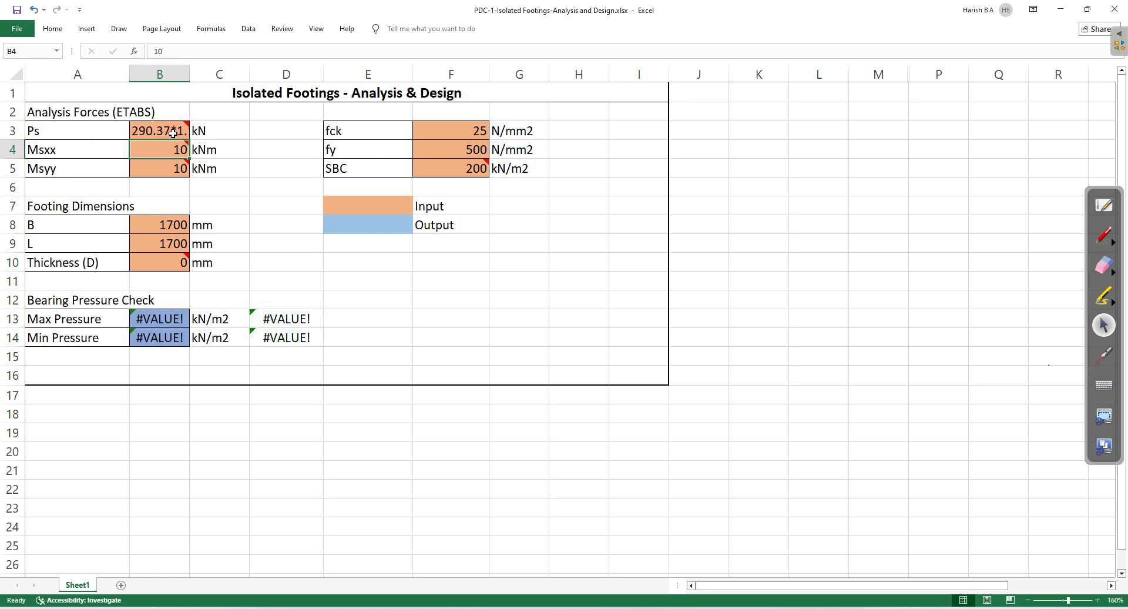
Convert the Ps entry in cell B3 into the formula =(290.37*1.1)
double_click(172, 132)
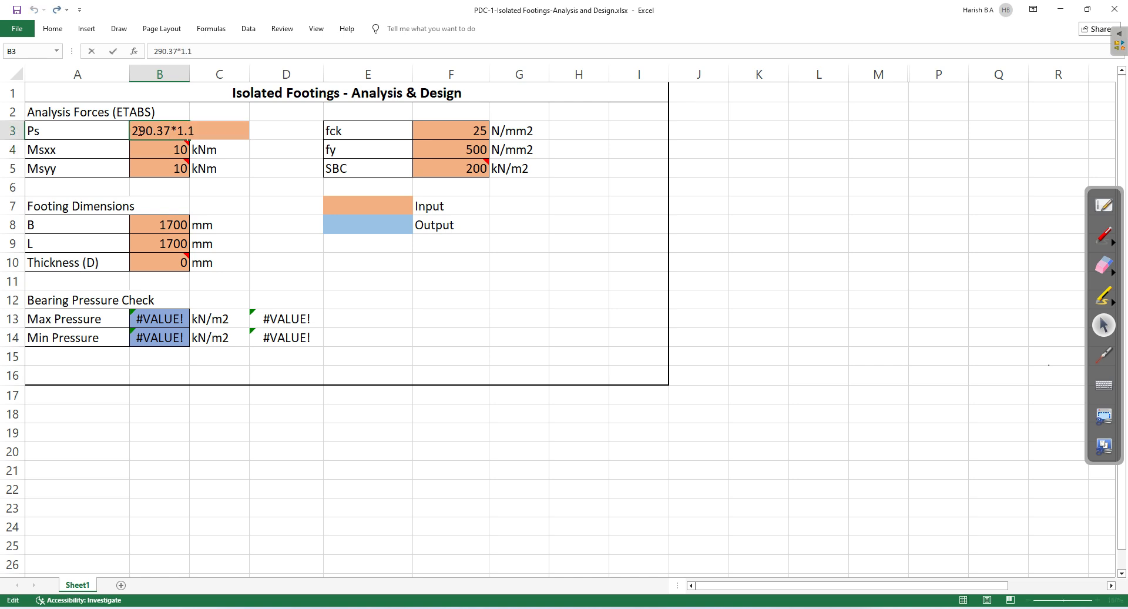
key("Escape")
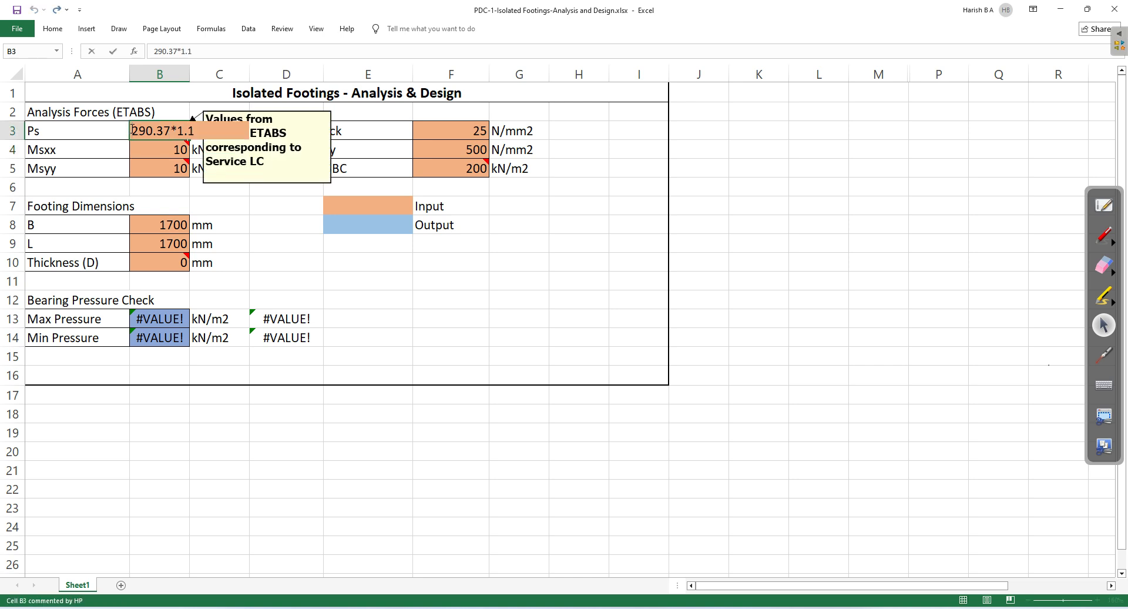
double_click(134, 129)
type("=(")
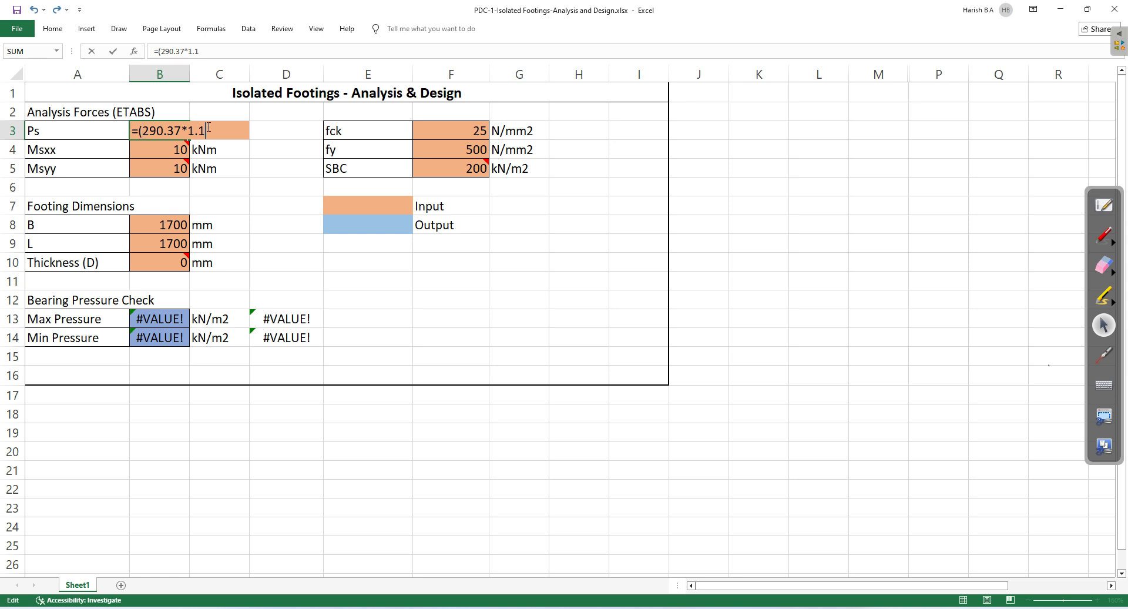
key("Return")
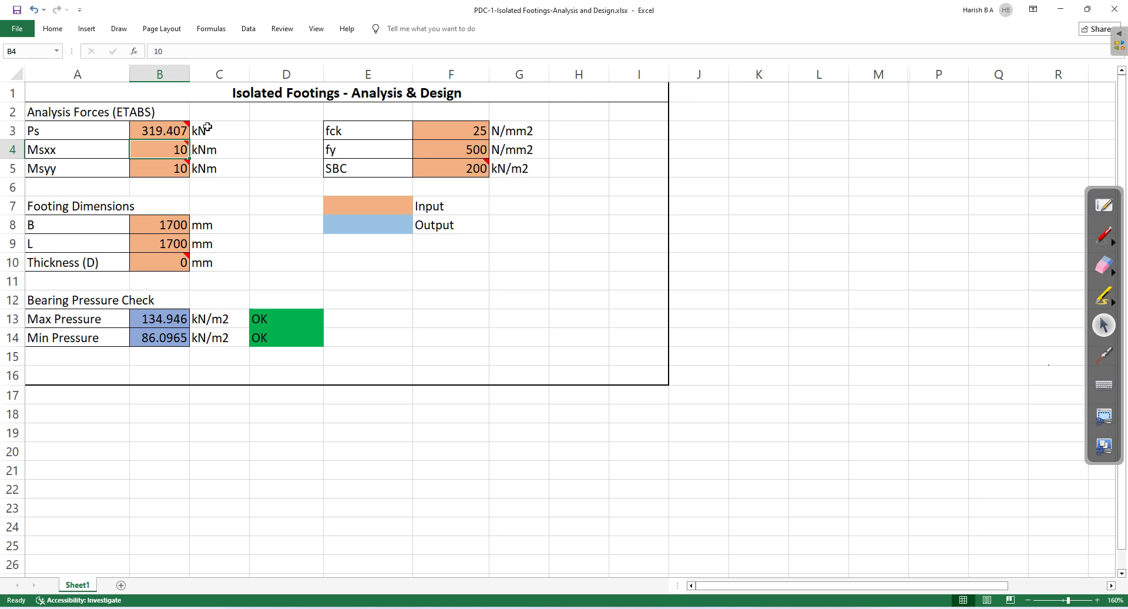
left_click(173, 126)
Return to the OneNote page and write "+ 10% wt of footing" after the F1 axial force
left_click(356, 608)
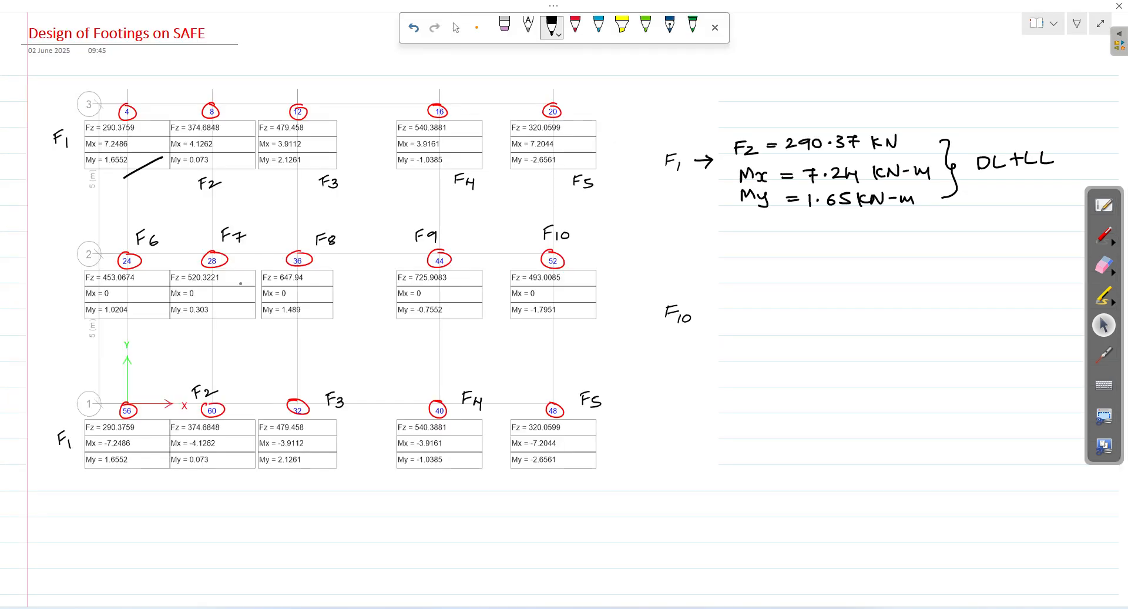
mouse_move(912, 127)
left_mouse_down()
mouse_move(927, 125)
mouse_move(921, 135)
mouse_move(954, 112)
mouse_move(971, 124)
mouse_move(1004, 101)
left_mouse_up()
left_click(964, 118)
mouse_move(1016, 93)
left_mouse_down()
mouse_move(1008, 108)
mouse_move(1040, 100)
left_mouse_up()
mouse_move(1050, 88)
left_mouse_down()
mouse_move(1046, 113)
mouse_move(1071, 105)
left_mouse_up()
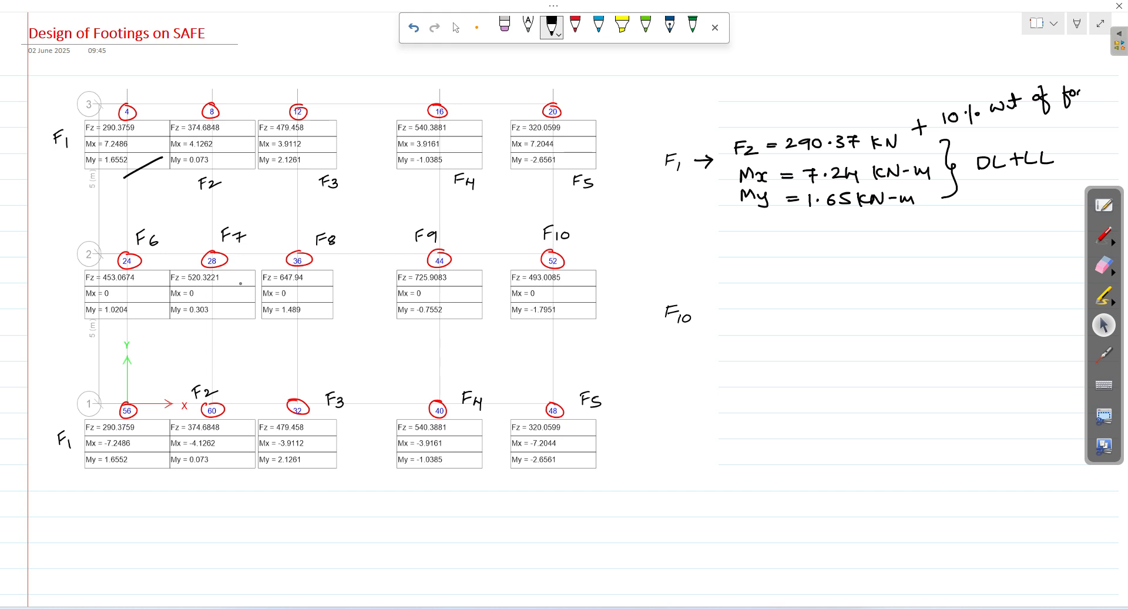
mouse_move(1111, 89)
left_mouse_down()
mouse_move(1109, 112)
mouse_move(1117, 87)
left_mouse_up()
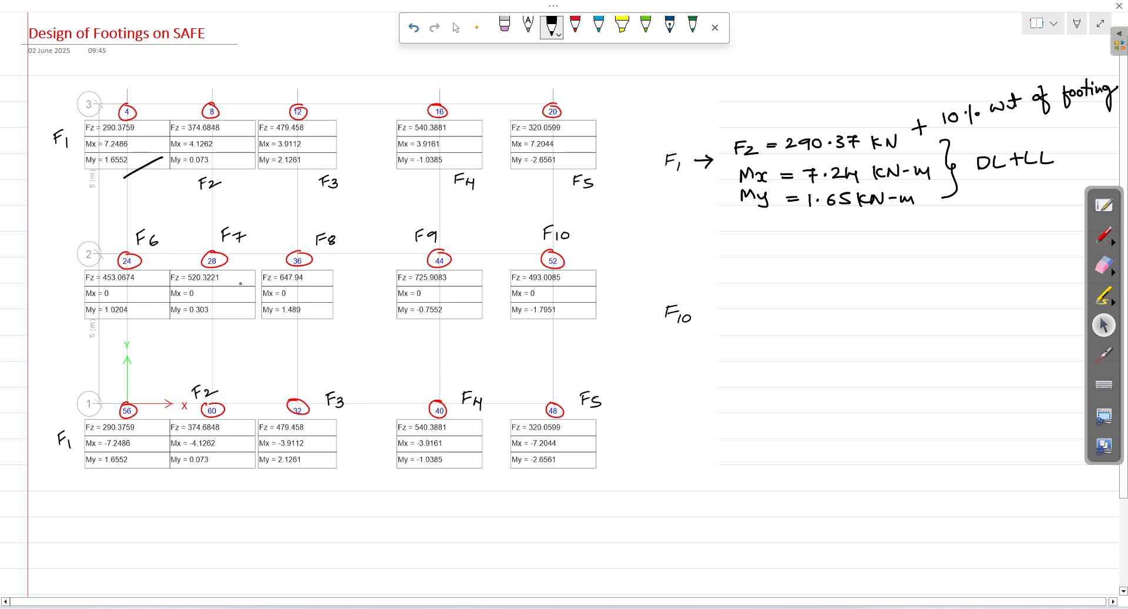
Erase the handwritten F1 reaction values, bracket, DL + LL and footing-weight notes, and the underline, keeping the footing labels
left_click(1102, 237)
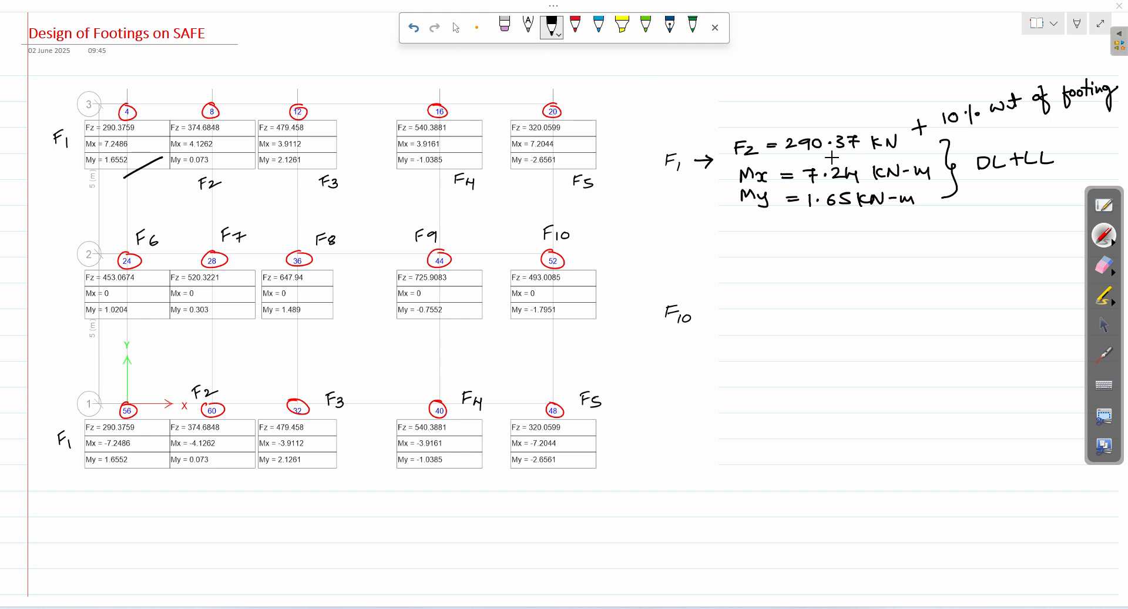
left_click(1104, 267)
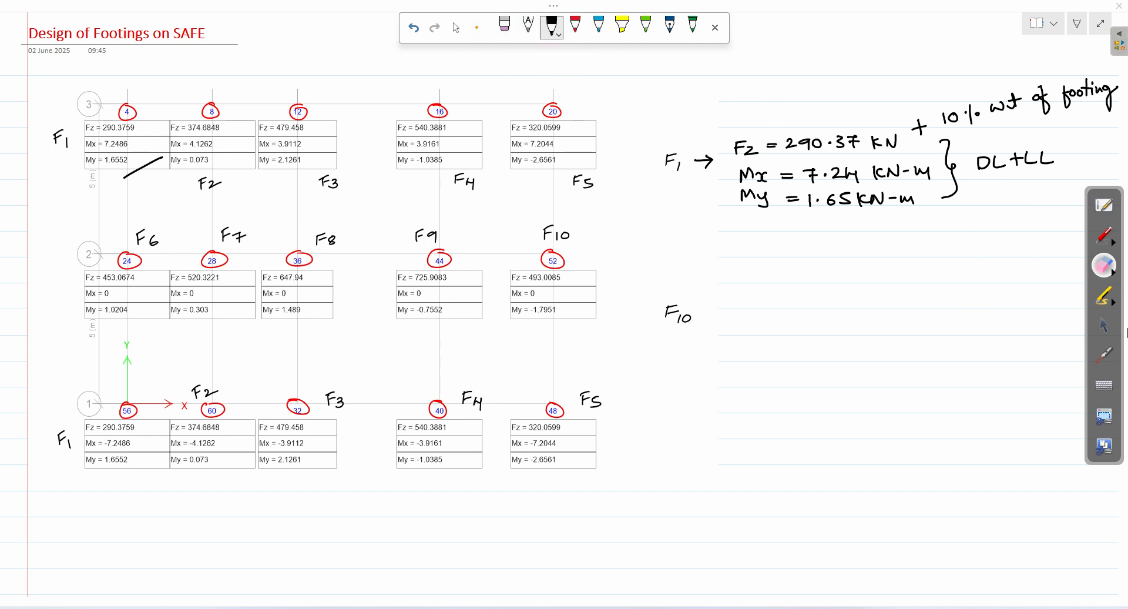
left_click(1104, 324)
left_click(506, 33)
mouse_move(755, 152)
left_mouse_down()
mouse_move(701, 160)
mouse_move(856, 142)
mouse_move(744, 178)
mouse_move(788, 199)
mouse_move(951, 171)
mouse_move(923, 123)
mouse_move(882, 144)
left_mouse_up()
mouse_move(1014, 100)
left_mouse_down()
mouse_move(955, 115)
mouse_move(1107, 97)
mouse_move(993, 163)
mouse_move(947, 155)
mouse_move(999, 166)
left_mouse_up()
left_click_drag(150, 159, 138, 175)
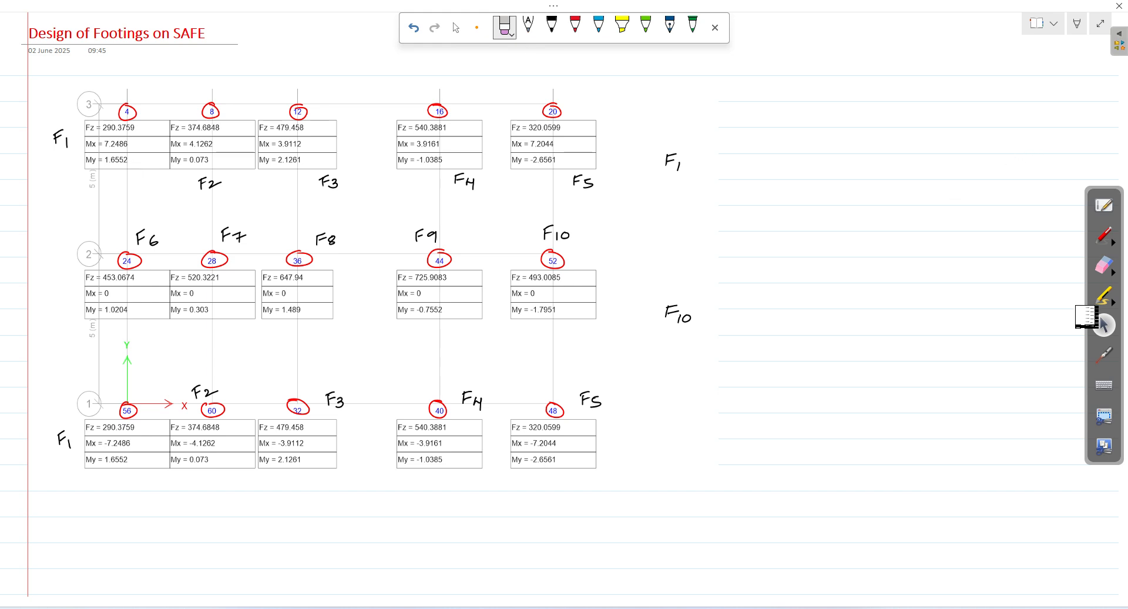
left_click(456, 29)
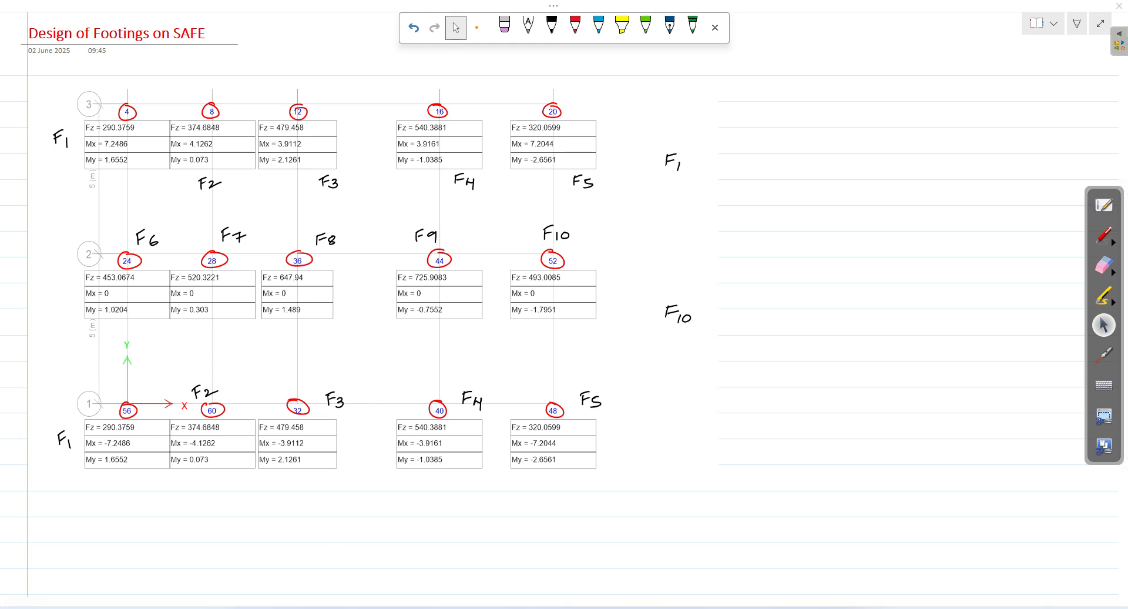
Switch back to the Excel footing sheet and set the moment Msxx to 7.24 kNm
key("alt+Tab")
left_click(163, 147)
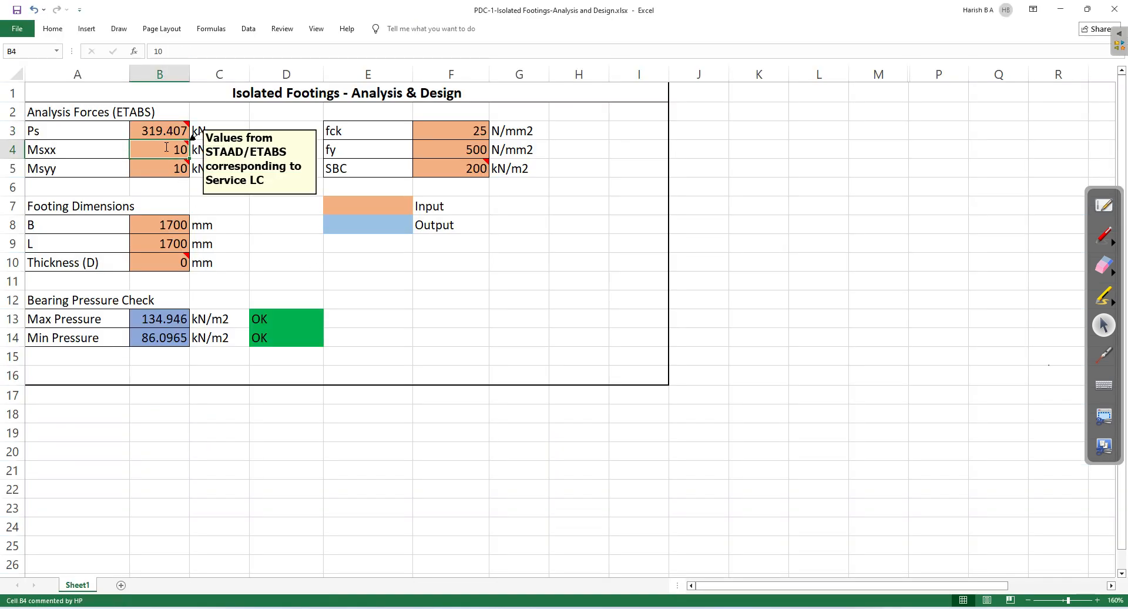
type("7.24")
key("Return")
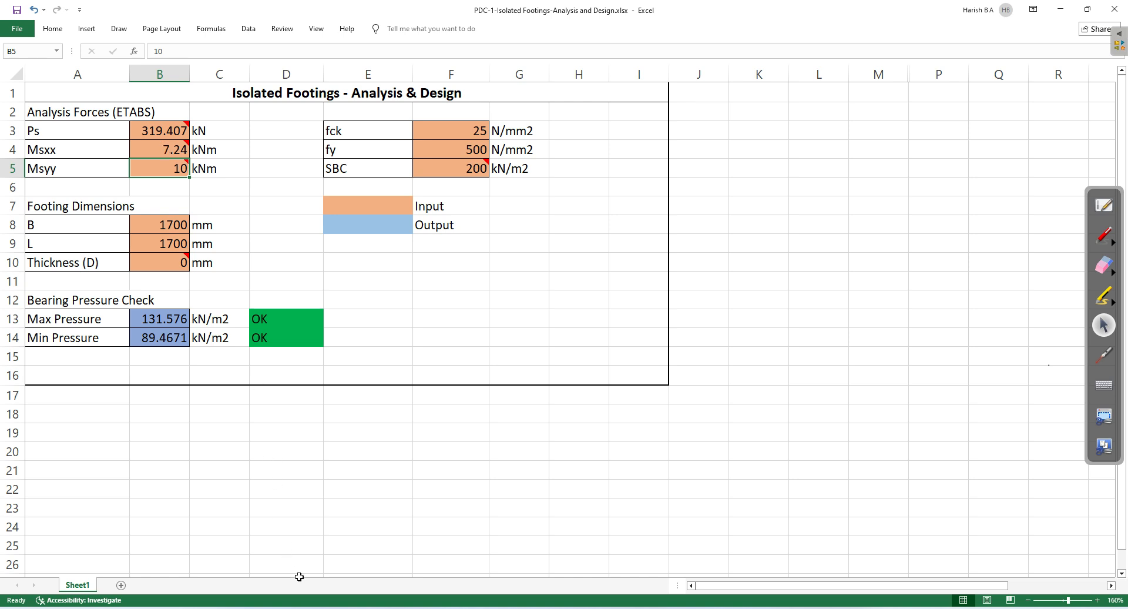
Check the F1 reactions in ETABS and OneNote, and set the moment Msyy to 1.65 kNm in the Excel sheet
left_click(340, 564)
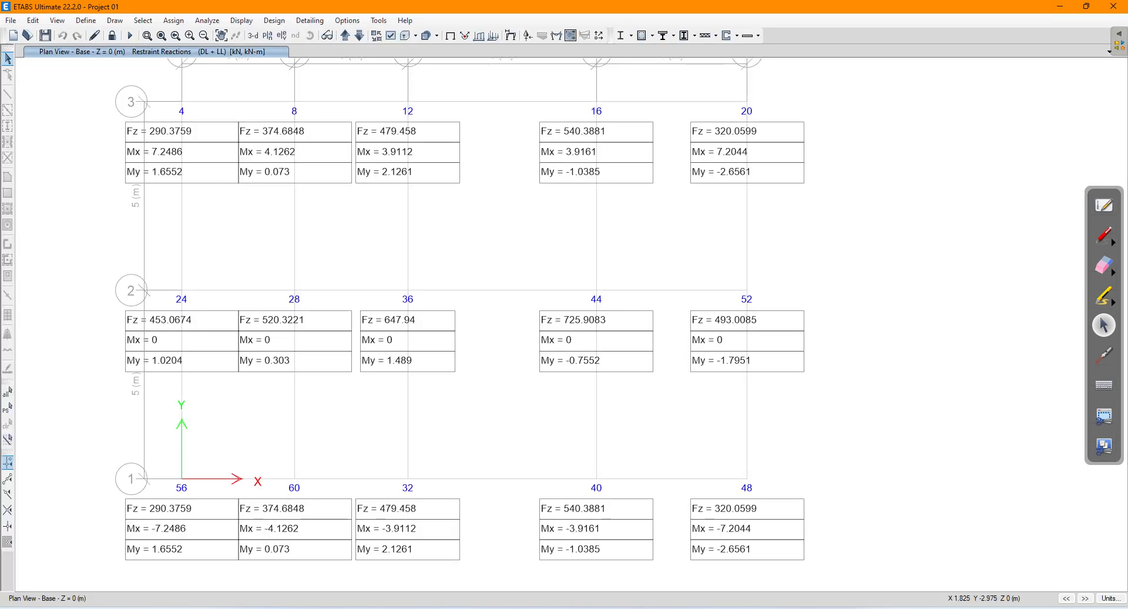
left_click(365, 568)
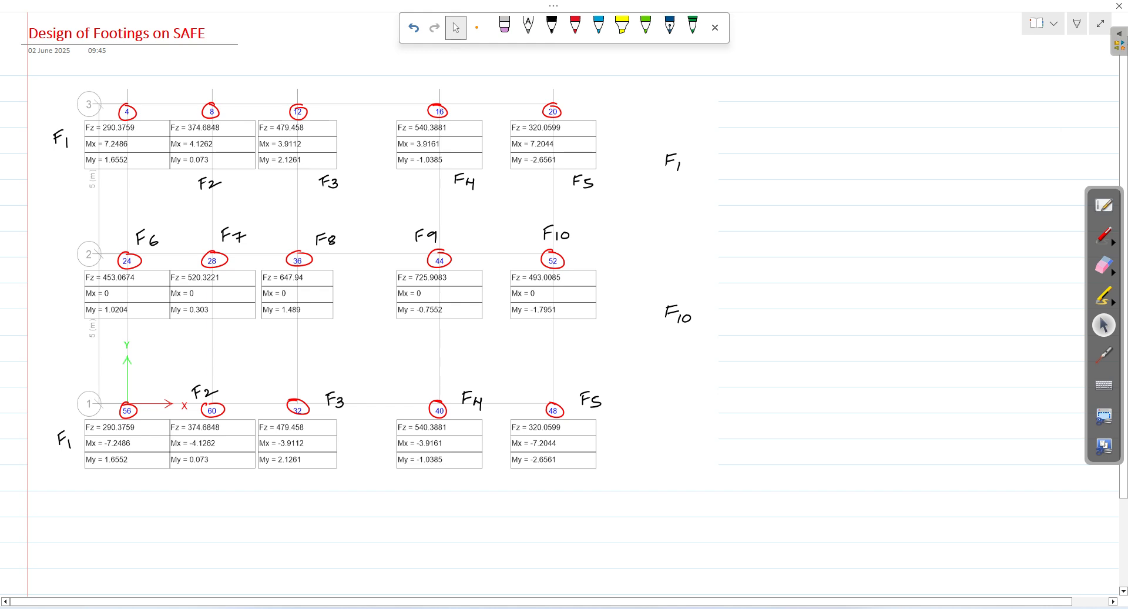
left_click(353, 608)
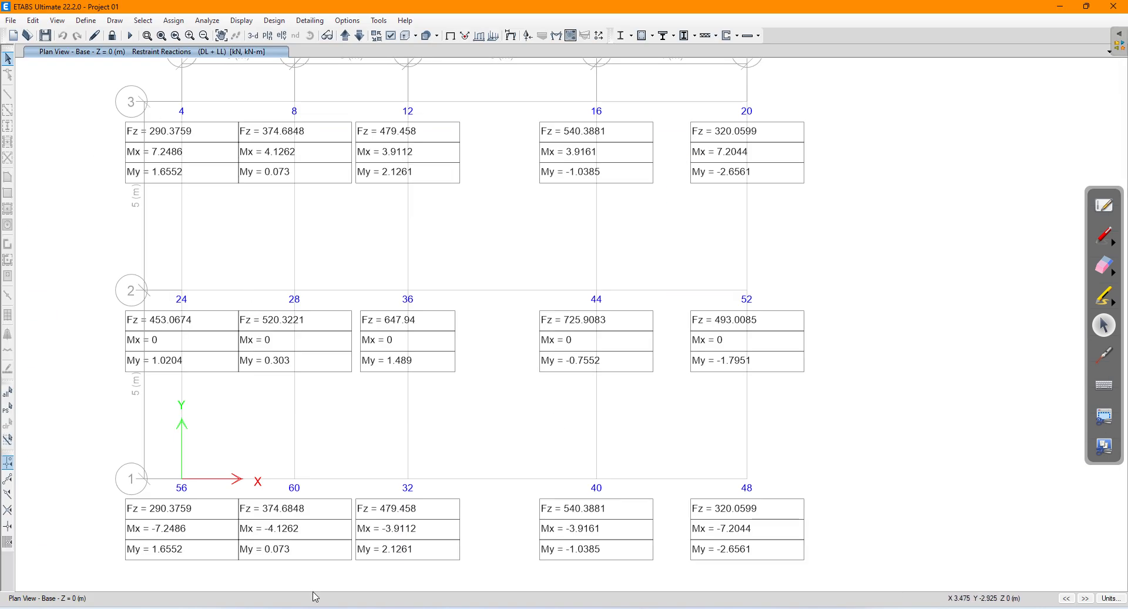
key("alt+Tab")
left_click(175, 171)
type("1.65")
key("Return")
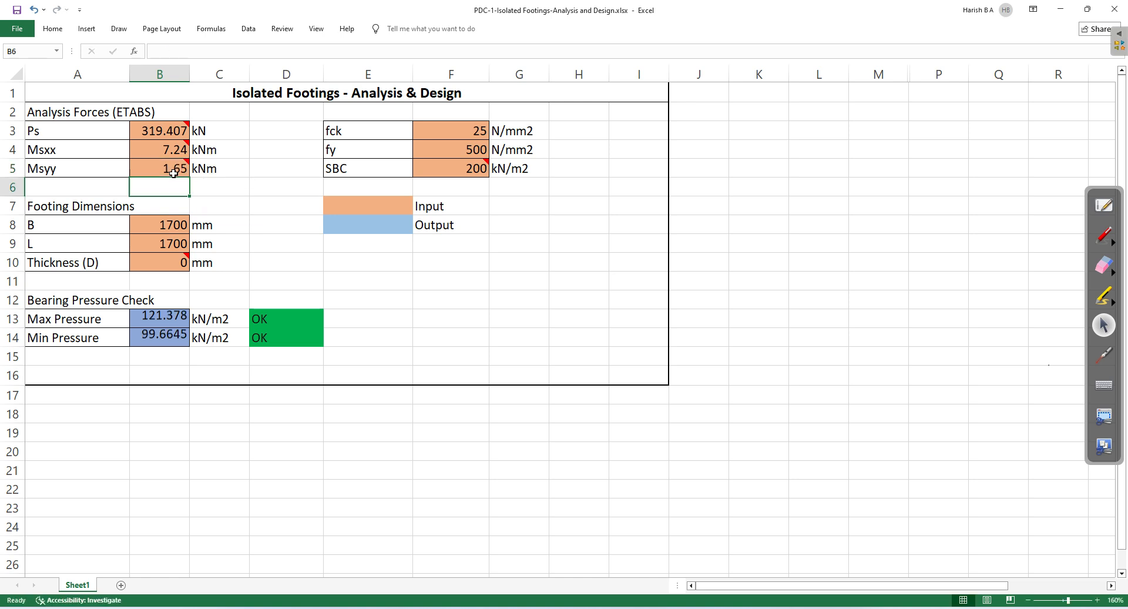
Set the footing dimensions B and L to 1500 mm each
left_click(167, 226)
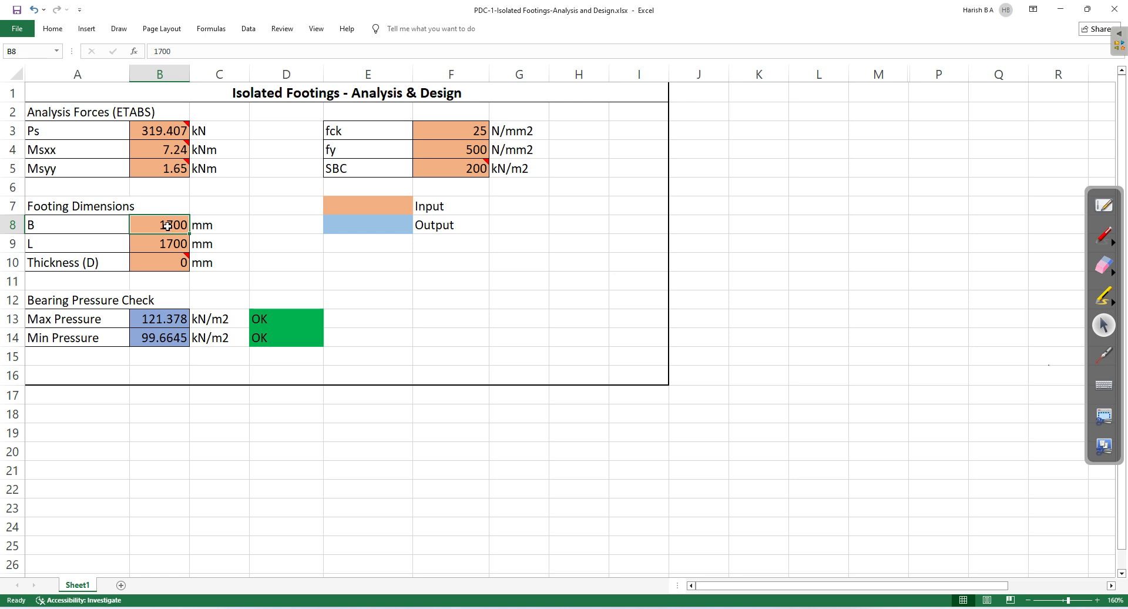
type("1500")
key("Return")
type("1500")
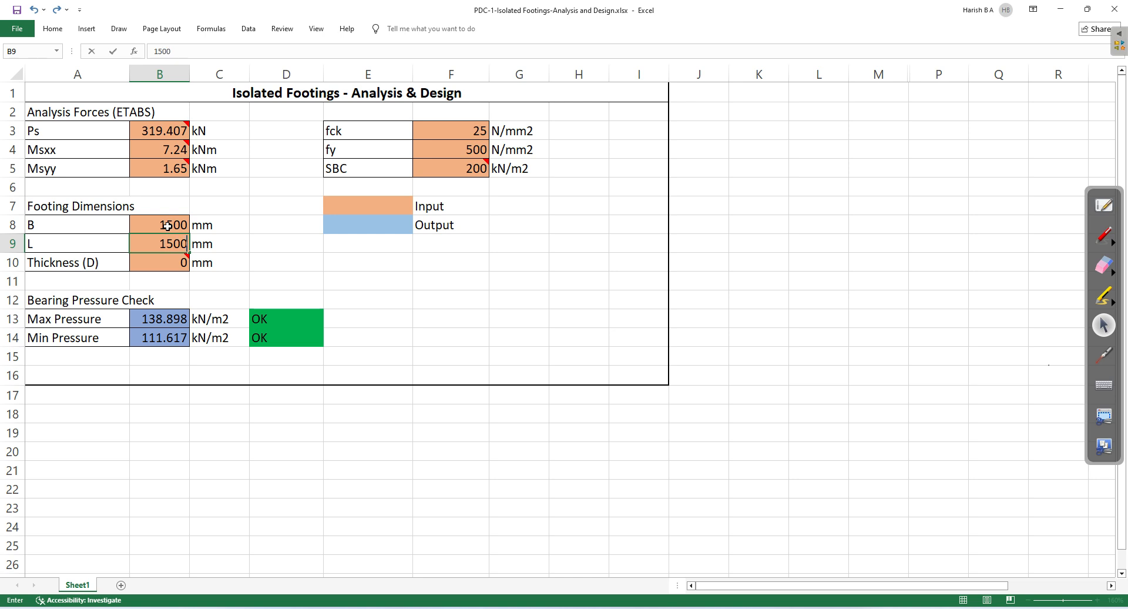
key("Return")
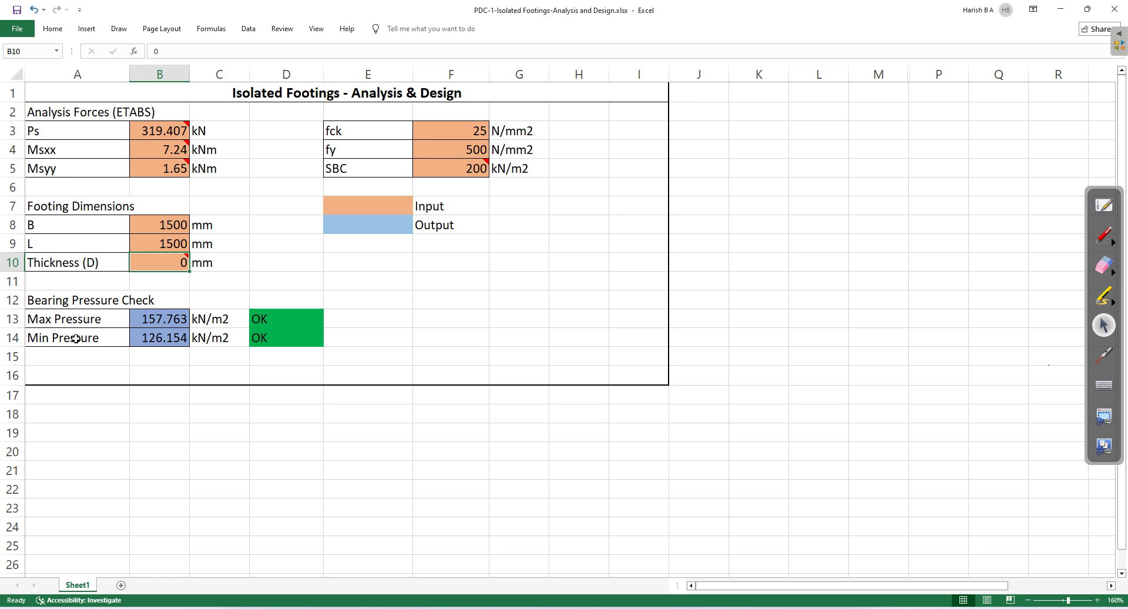
Draw an arrow from the bearing pressure results and handwrite P/A + Msxx/Zxx beside it
left_click(1104, 235)
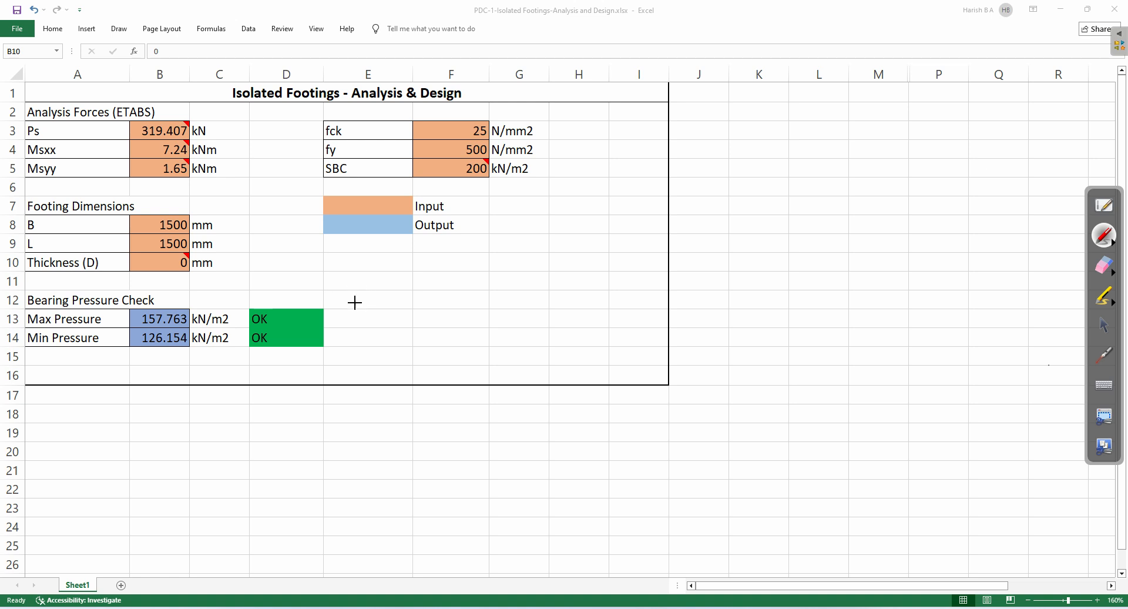
mouse_move(349, 318)
left_mouse_down()
mouse_move(385, 302)
mouse_move(393, 311)
left_mouse_up()
left_click_drag(438, 280, 438, 295)
mouse_move(439, 280)
left_mouse_down()
mouse_move(464, 295)
mouse_move(438, 320)
mouse_move(452, 318)
left_mouse_up()
left_click_drag(436, 313, 550, 291)
mouse_move(550, 279)
left_mouse_down()
mouse_move(540, 292)
mouse_move(561, 291)
mouse_move(553, 291)
left_mouse_up()
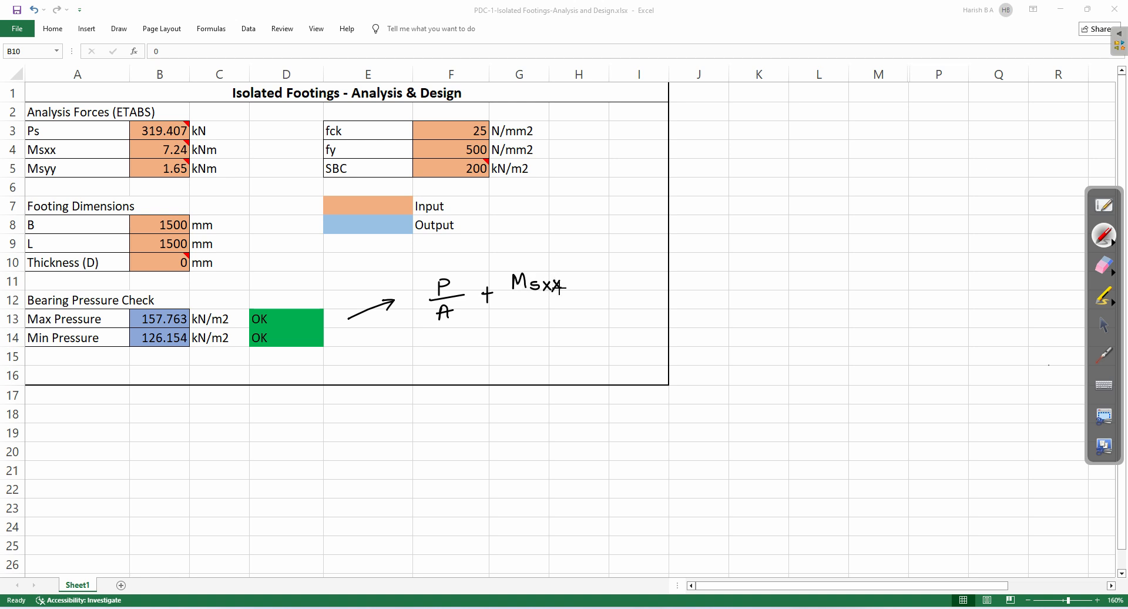
mouse_move(510, 295)
left_mouse_down()
mouse_move(579, 288)
mouse_move(538, 316)
mouse_move(562, 315)
left_mouse_up()
left_click_drag(563, 306, 555, 316)
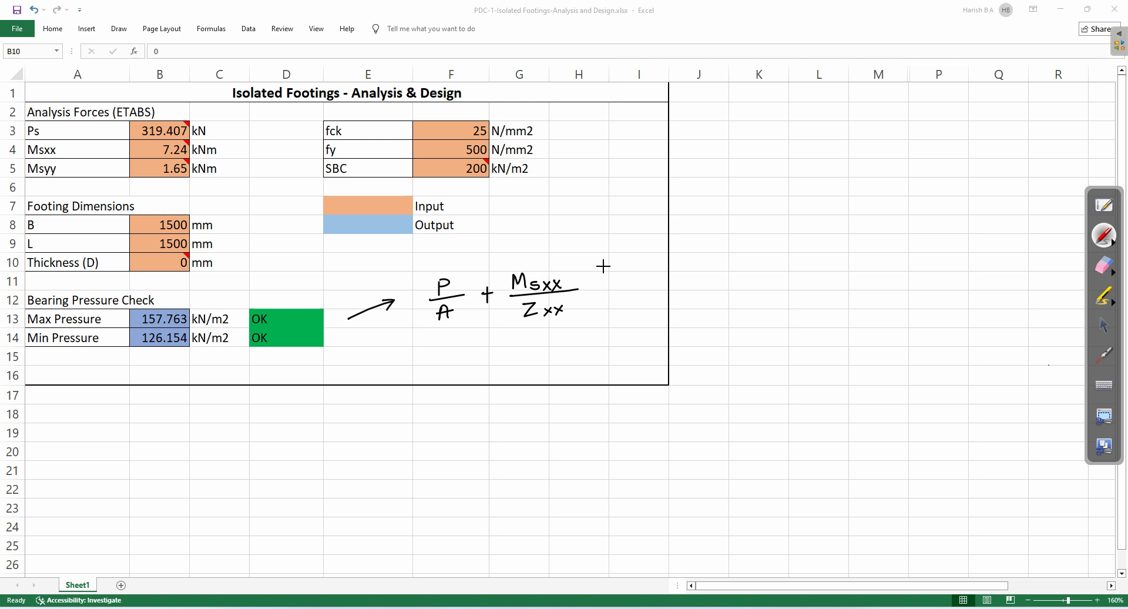
Extend the handwritten pressure formula with + Msyy/Zyy and circle Zxx and Zyy
left_click_drag(605, 276, 606, 289)
mouse_move(599, 284)
left_mouse_down()
mouse_move(645, 262)
mouse_move(673, 268)
left_mouse_up()
mouse_move(677, 260)
left_mouse_down()
mouse_move(670, 275)
mouse_move(684, 268)
left_mouse_up()
mouse_move(689, 259)
left_mouse_down()
mouse_move(683, 274)
mouse_move(703, 271)
mouse_move(668, 299)
mouse_move(694, 295)
mouse_move(657, 307)
mouse_move(682, 280)
left_mouse_up()
left_click_drag(552, 298, 531, 302)
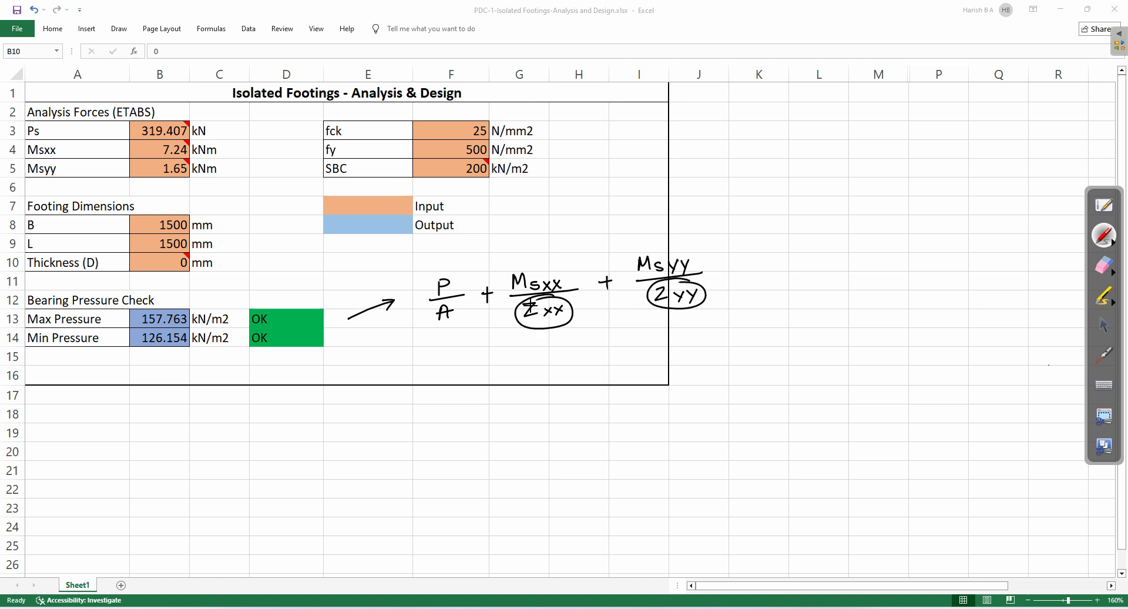
Draw an arrow from the circled Z terms and handwrite "Section Modulus" with the formula Z = bd²/6
left_click_drag(733, 287, 758, 281)
mouse_move(750, 277)
left_mouse_down()
mouse_move(751, 288)
mouse_move(777, 271)
mouse_move(892, 254)
mouse_move(908, 237)
mouse_move(916, 247)
mouse_move(924, 229)
mouse_move(940, 241)
mouse_move(960, 232)
left_mouse_up()
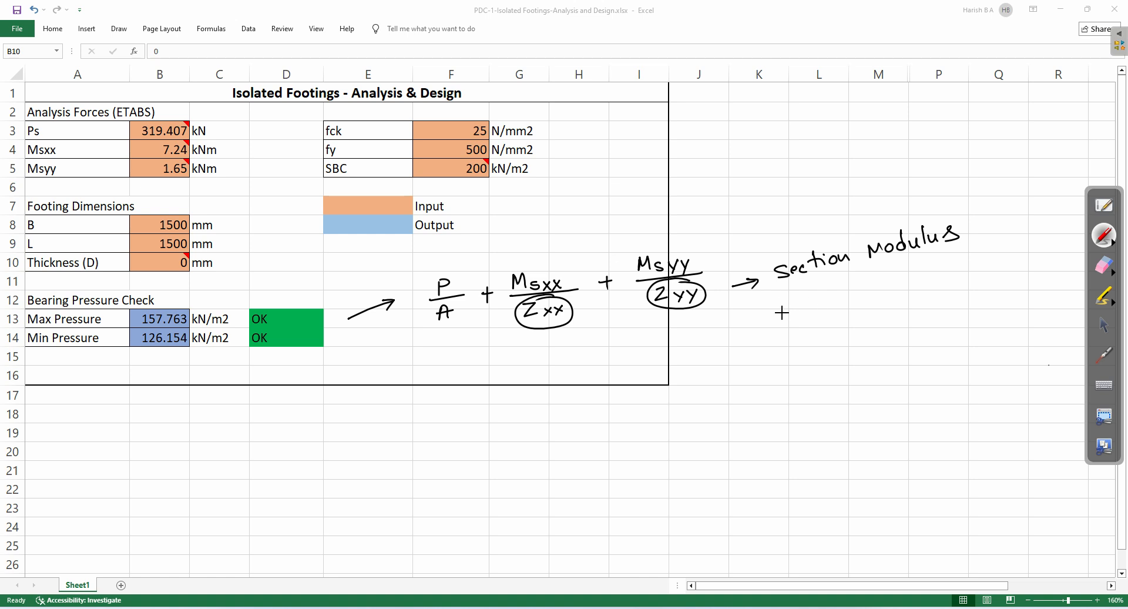
mouse_move(774, 317)
left_mouse_down()
mouse_move(788, 330)
mouse_move(812, 321)
left_mouse_up()
mouse_move(839, 282)
left_mouse_down()
mouse_move(844, 300)
mouse_move(859, 299)
left_mouse_up()
mouse_move(864, 283)
left_mouse_down()
mouse_move(880, 301)
mouse_move(857, 317)
left_mouse_up()
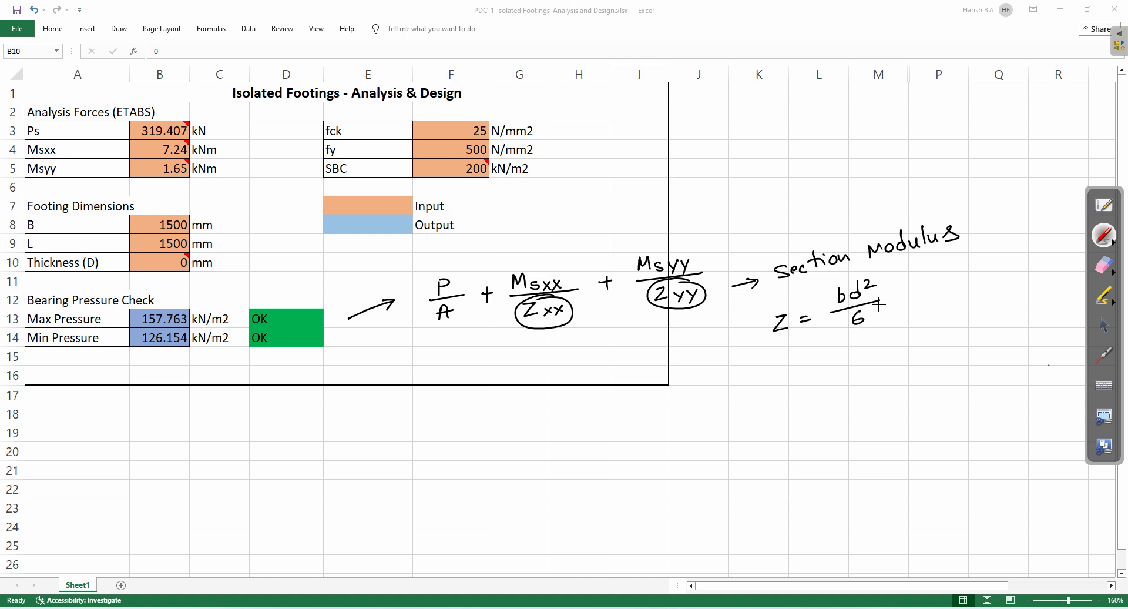
mouse_move(907, 285)
left_mouse_down()
mouse_move(899, 302)
mouse_move(918, 293)
left_mouse_up()
Label the handwritten formula "Pmax =" and write Pmin = P/A - Msxx/Zxx - Msyy/Zyy below it
mouse_move(389, 346)
left_mouse_down()
mouse_move(433, 339)
mouse_move(433, 351)
mouse_move(458, 338)
left_mouse_up()
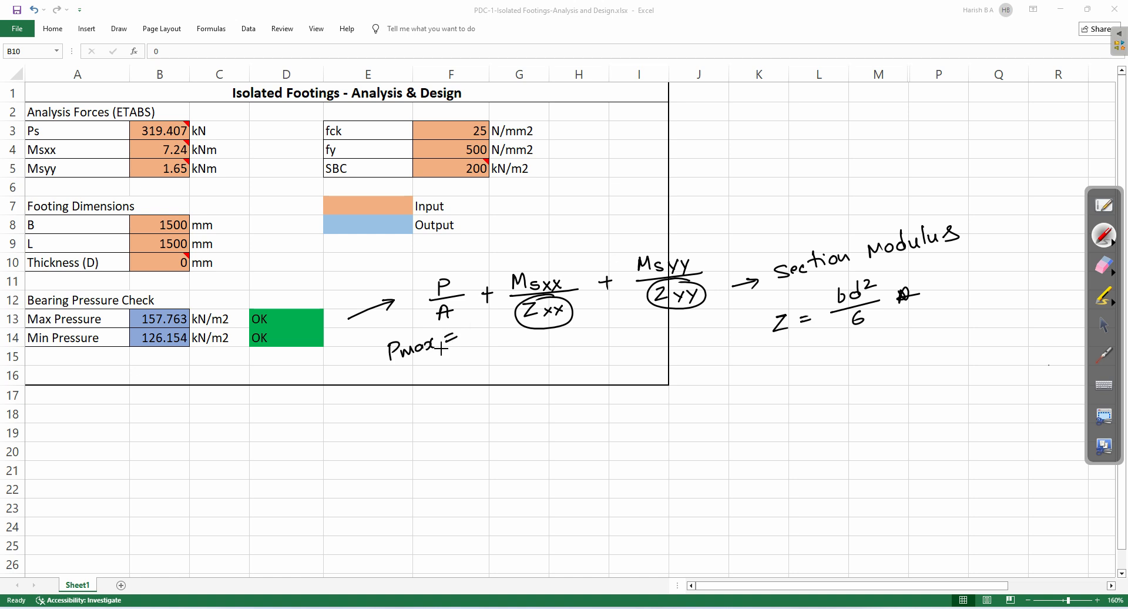
left_click_drag(407, 456, 475, 442)
mouse_move(465, 451)
left_mouse_down()
mouse_move(511, 431)
mouse_move(526, 436)
mouse_move(519, 462)
left_mouse_up()
mouse_move(506, 457)
left_mouse_down()
mouse_move(554, 428)
mouse_move(647, 415)
mouse_move(615, 444)
mouse_move(629, 443)
left_mouse_up()
left_click_drag(630, 435, 641, 439)
mouse_move(642, 430)
left_mouse_down()
mouse_move(633, 438)
mouse_move(720, 389)
mouse_move(750, 395)
mouse_move(729, 400)
mouse_move(771, 389)
mouse_move(739, 423)
mouse_move(750, 423)
left_mouse_up()
mouse_move(758, 411)
left_mouse_down()
mouse_move(752, 432)
mouse_move(766, 424)
mouse_move(769, 433)
left_mouse_up()
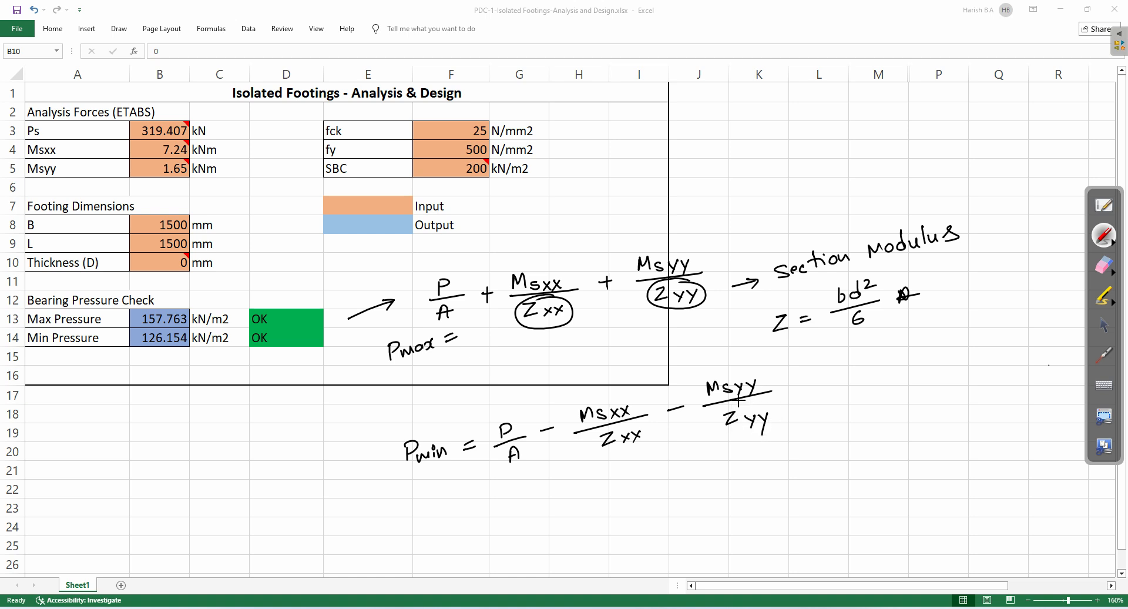
Handwrite the conditions Pmax < SBC and Pmin > 0 below the table, bracket them, and write "OK" beside them
mouse_move(86, 441)
left_mouse_down()
mouse_move(87, 459)
mouse_move(116, 459)
mouse_move(230, 421)
left_mouse_up()
mouse_move(99, 485)
left_mouse_down()
mouse_move(99, 503)
mouse_move(132, 498)
left_mouse_up()
mouse_move(130, 480)
left_mouse_down()
mouse_move(165, 485)
mouse_move(194, 463)
left_mouse_up()
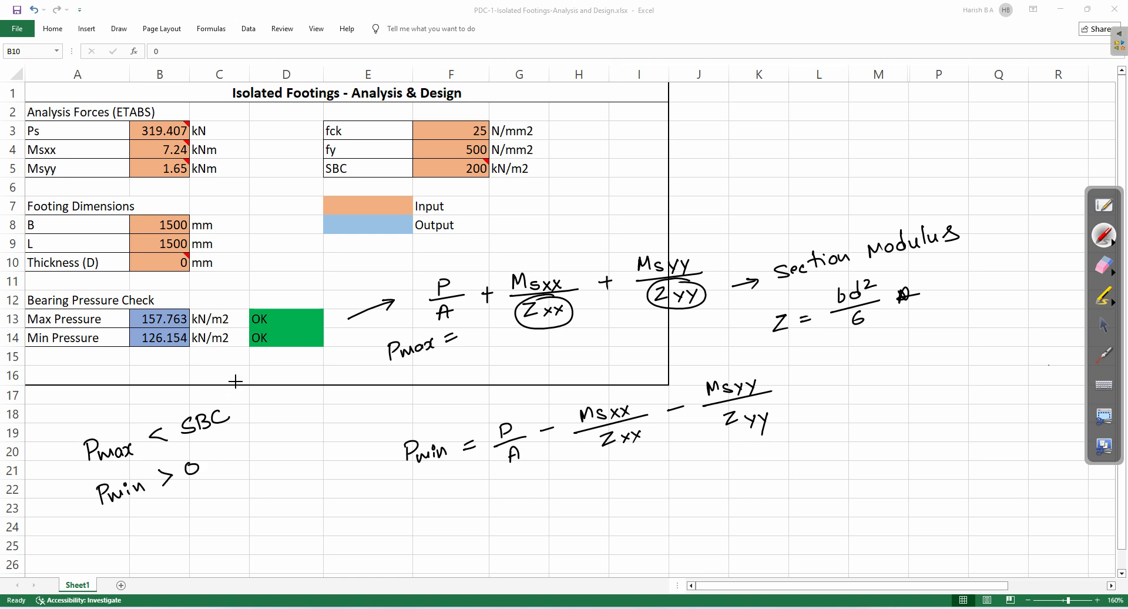
mouse_move(241, 404)
left_mouse_down()
mouse_move(256, 432)
mouse_move(246, 470)
left_mouse_up()
left_click_drag(292, 411, 313, 434)
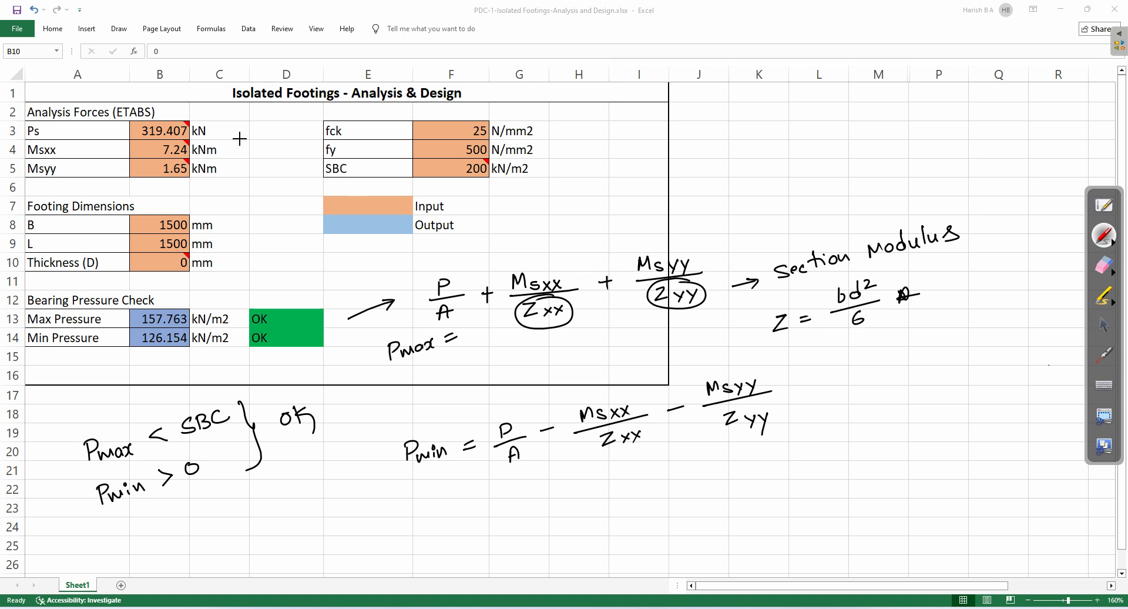
Bracket the three analysis forces and mark B, L, the bearing pressures and SBC with short pen strokes
mouse_move(234, 125)
left_mouse_down()
mouse_move(243, 152)
mouse_move(231, 175)
left_mouse_up()
left_click_drag(219, 222, 255, 205)
left_click_drag(223, 243, 257, 230)
left_click_drag(181, 305, 204, 294)
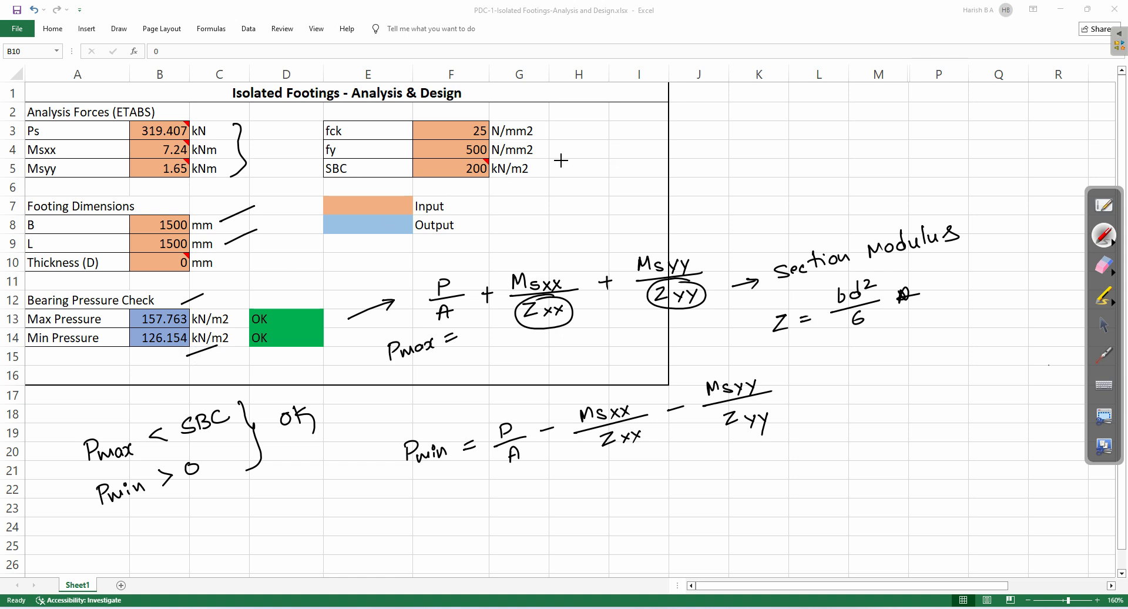
left_click_drag(548, 169, 583, 157)
Leave pen mode and set the footing dimension B to 1200 mm
left_click(1103, 324)
left_click(148, 269)
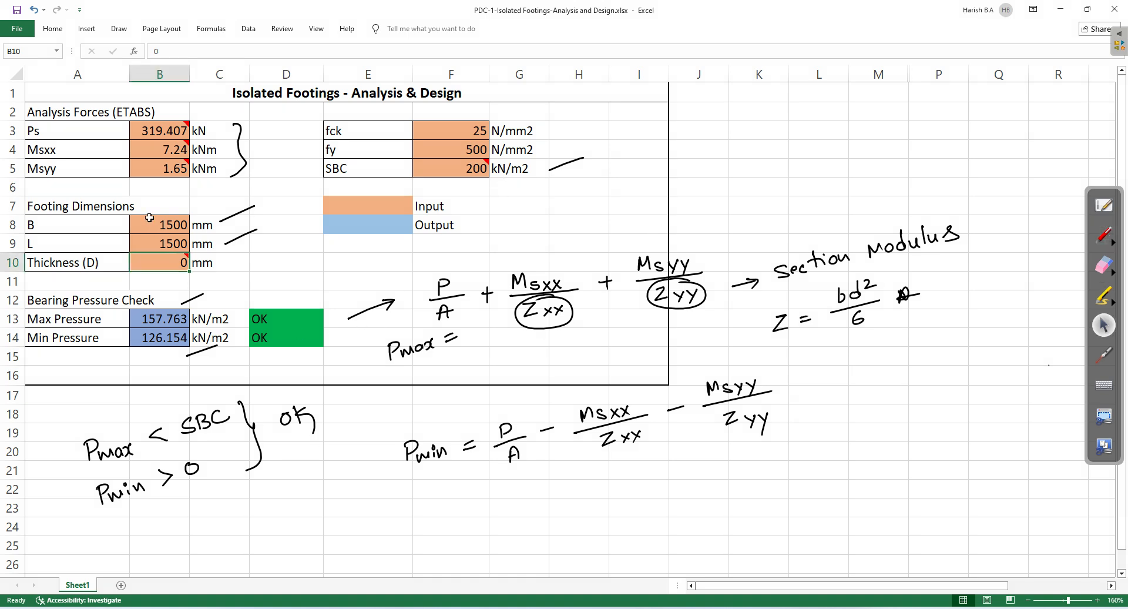
left_click(151, 221)
type("1200")
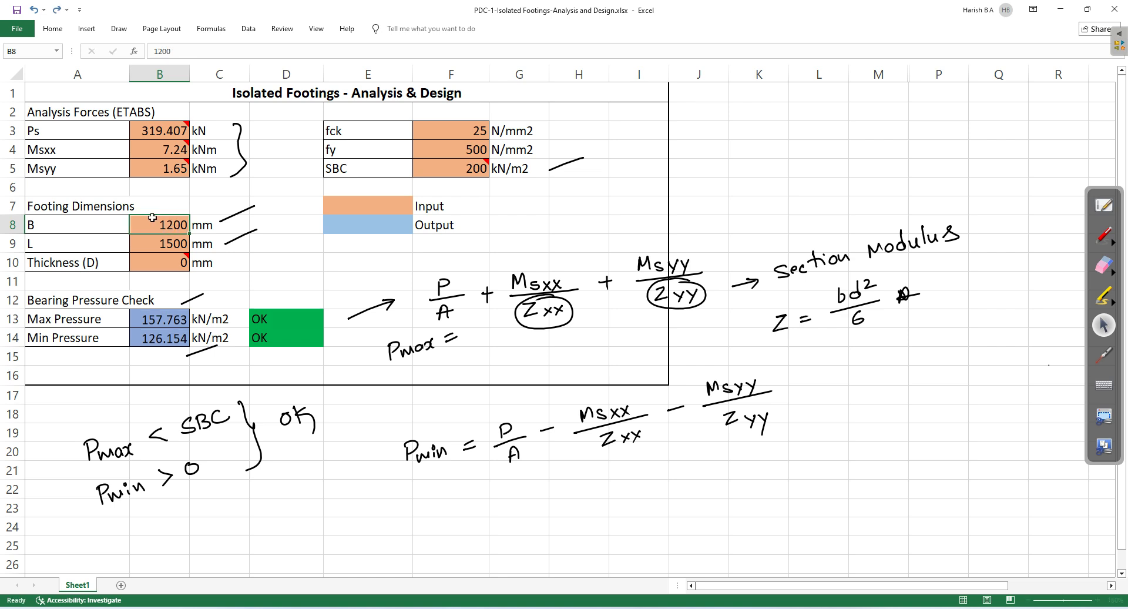
key("Return")
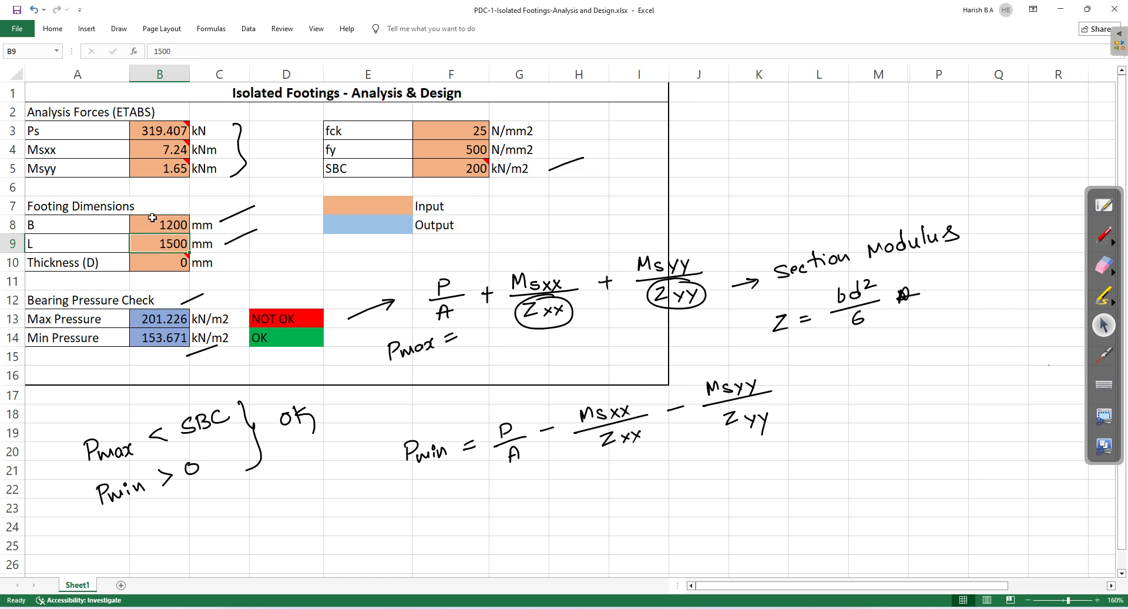
Set the footing dimensions B and L to 1300 mm each
left_click(152, 217)
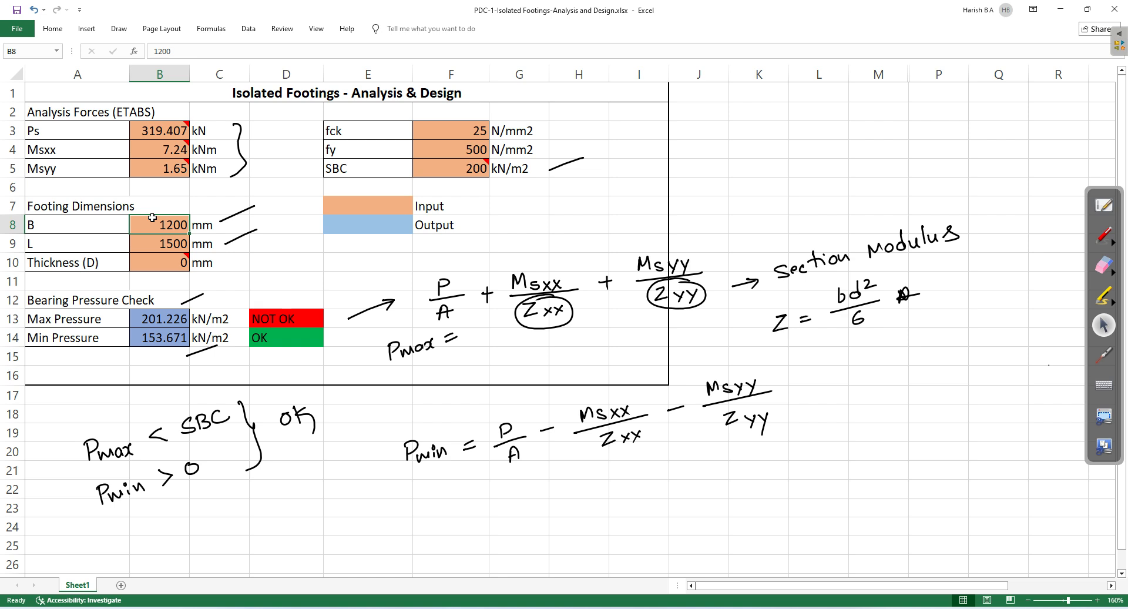
type("1300")
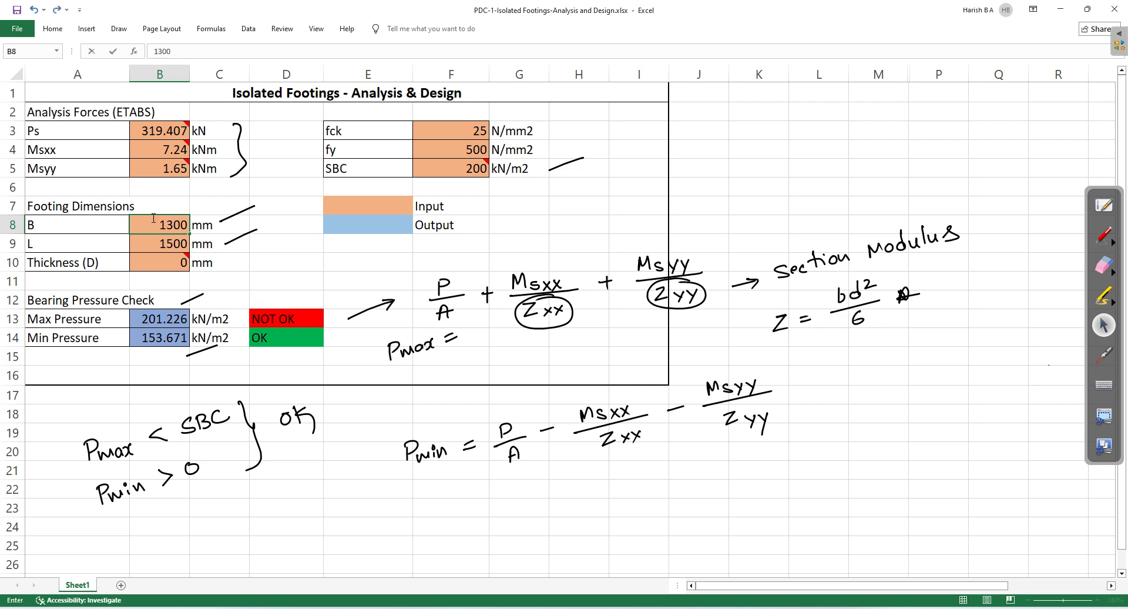
key("Return")
type("1300")
key("Return")
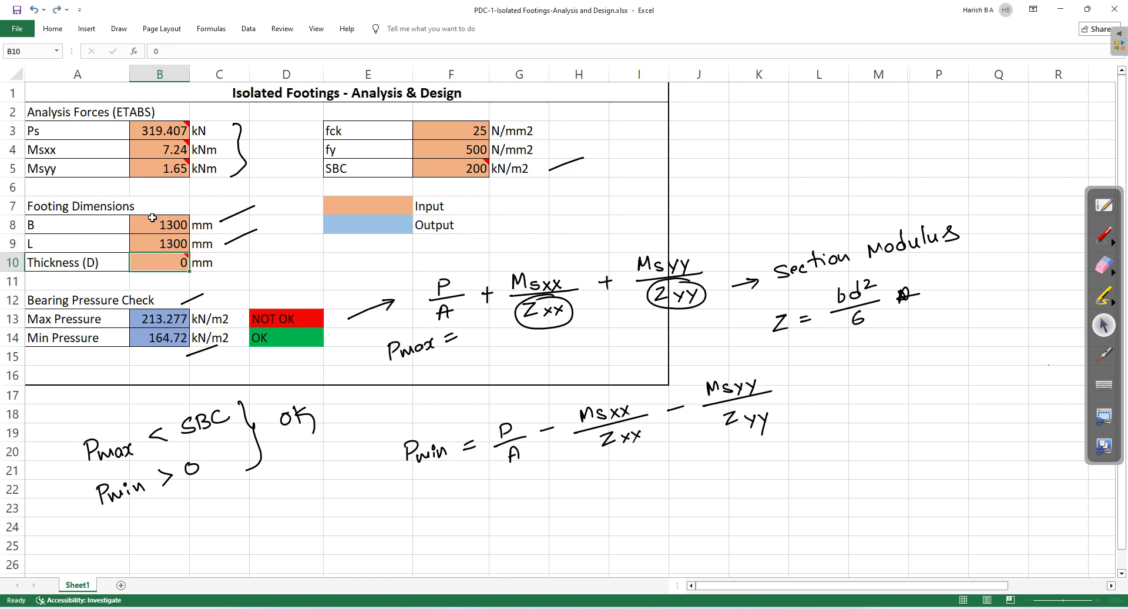
Set the footing dimensions B and L to 1400 mm each and draw a check mark beside both
key("Up")
key("Up")
type("1400")
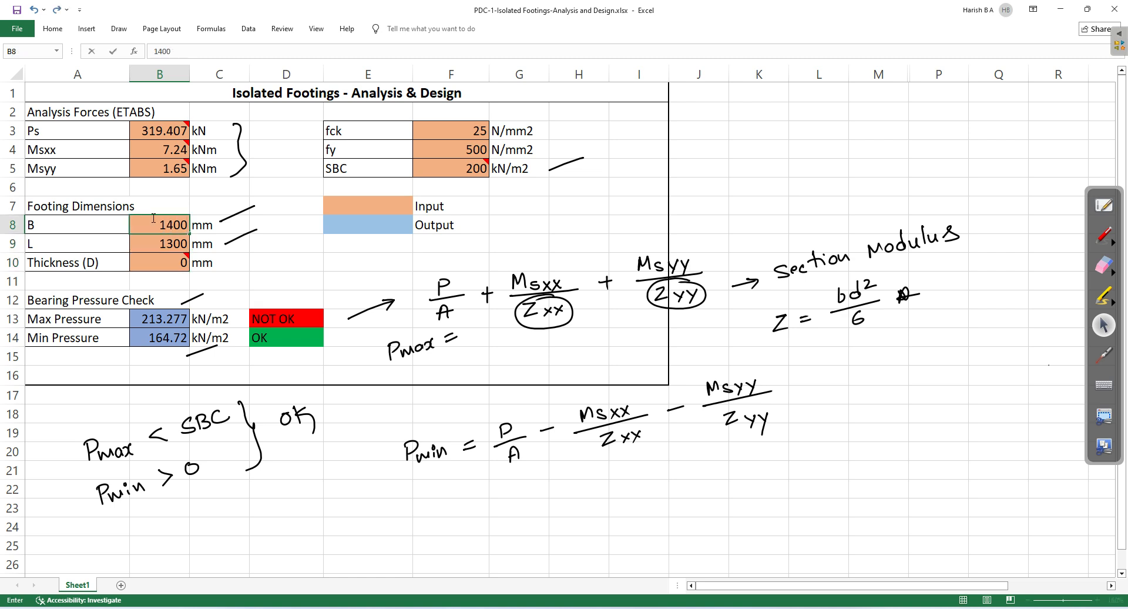
key("Return")
type("1400")
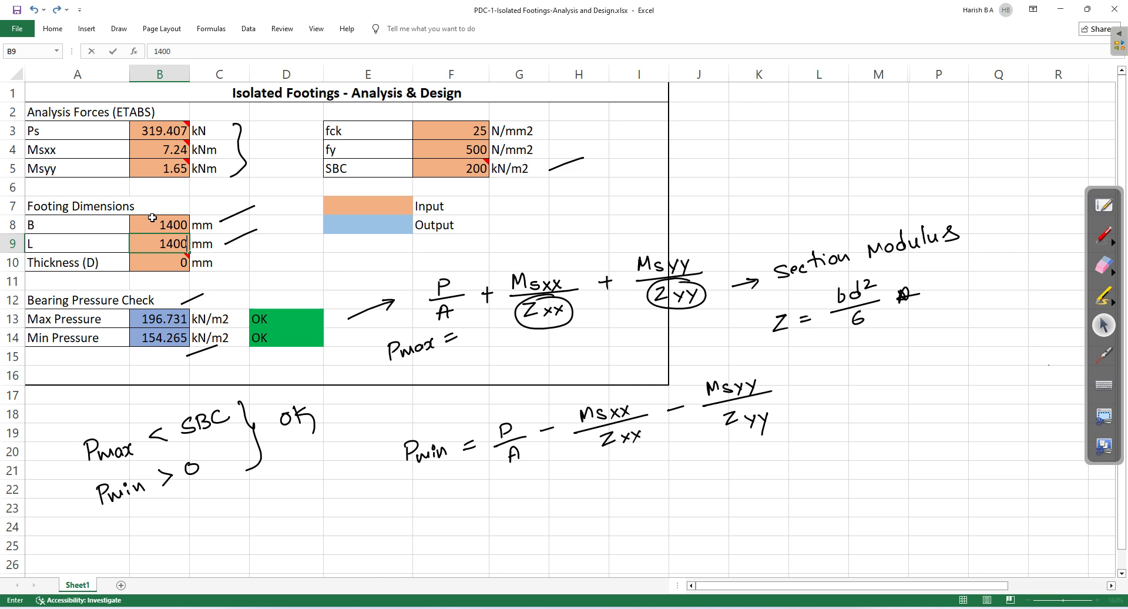
key("Return")
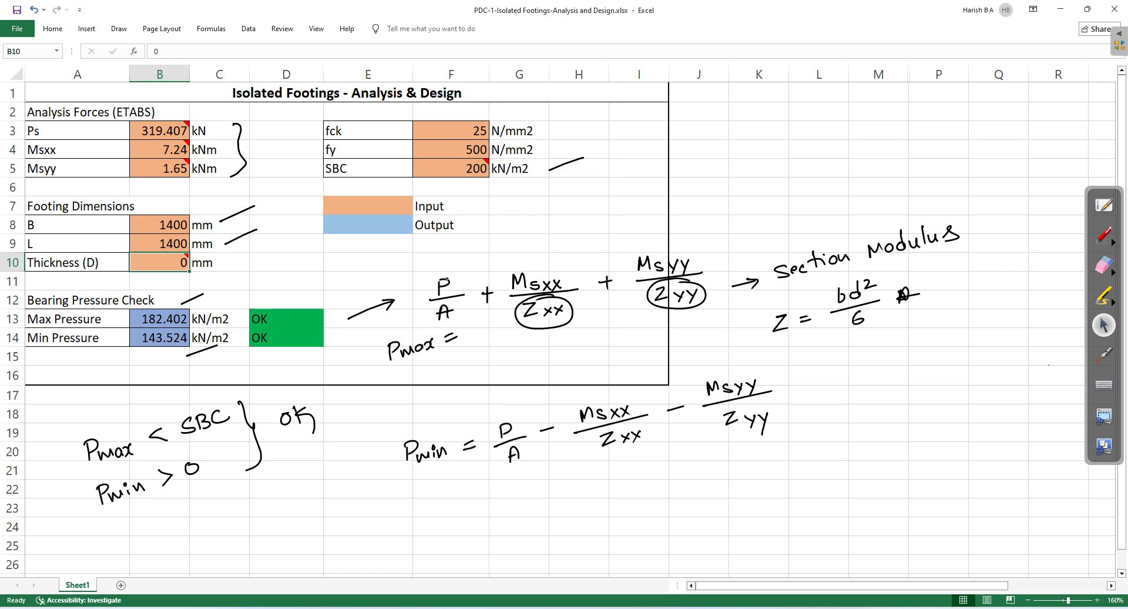
left_click_drag(222, 219, 259, 203)
left_click_drag(222, 236, 261, 225)
Erase the handwritten formulas, conditions and marks, keeping the check marks beside B and L, and return to pointer mode
left_click(1103, 265)
mouse_move(861, 235)
left_mouse_down()
mouse_move(831, 252)
mouse_move(833, 265)
mouse_move(882, 320)
mouse_move(565, 293)
mouse_move(337, 342)
mouse_move(218, 296)
mouse_move(144, 423)
mouse_move(217, 466)
left_mouse_up()
left_click_drag(237, 180, 231, 150)
mouse_move(265, 206)
left_mouse_down()
mouse_move(453, 352)
mouse_move(723, 398)
mouse_move(701, 446)
left_mouse_up()
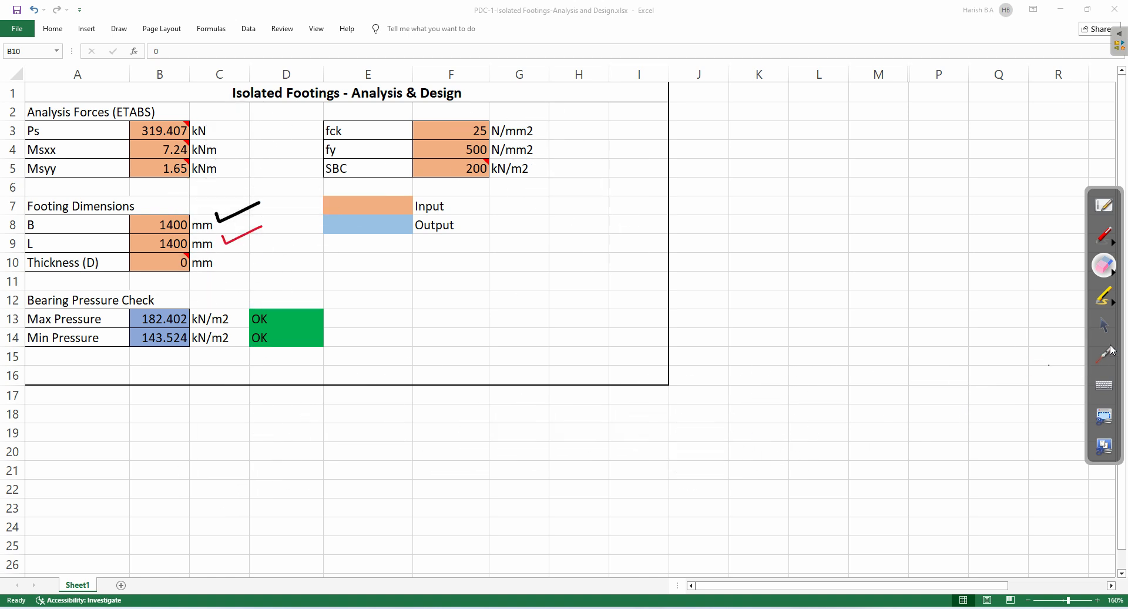
left_click(1104, 324)
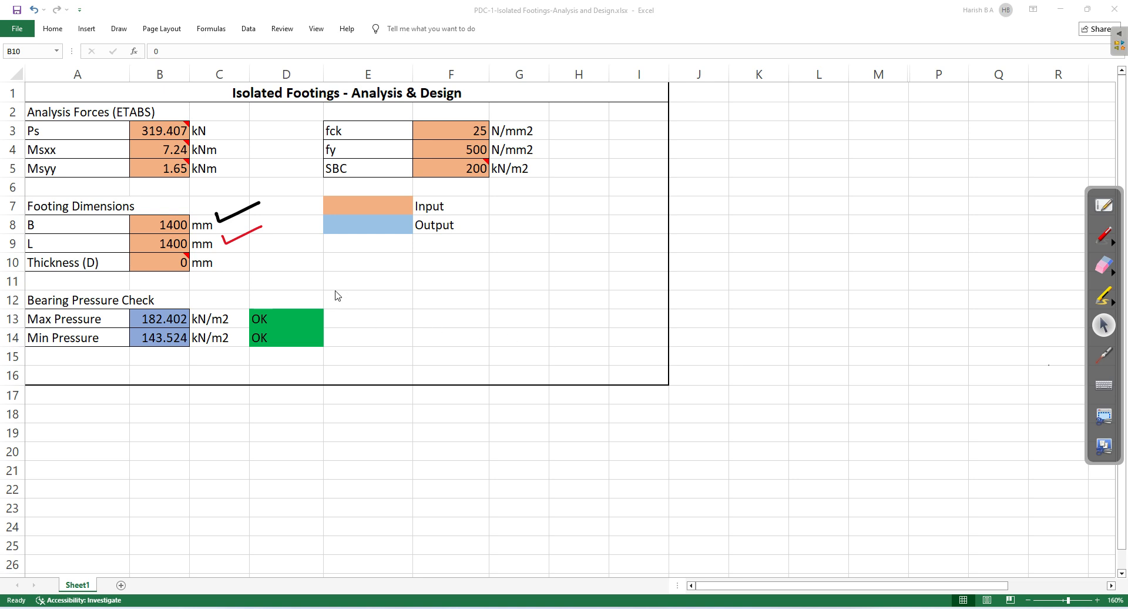
left_click(1104, 265)
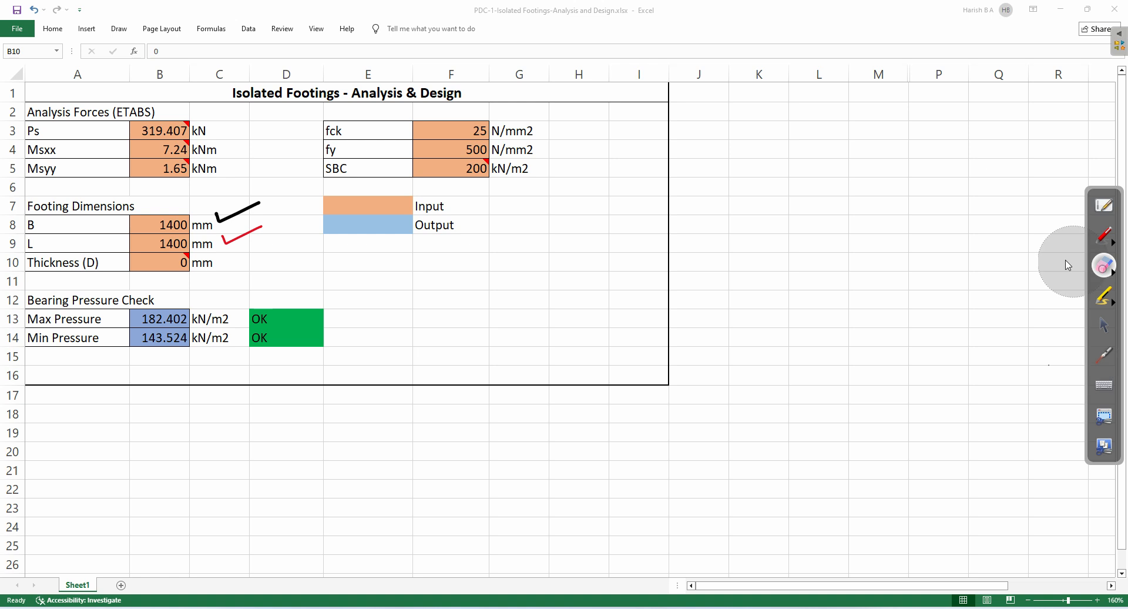
left_click(1098, 322)
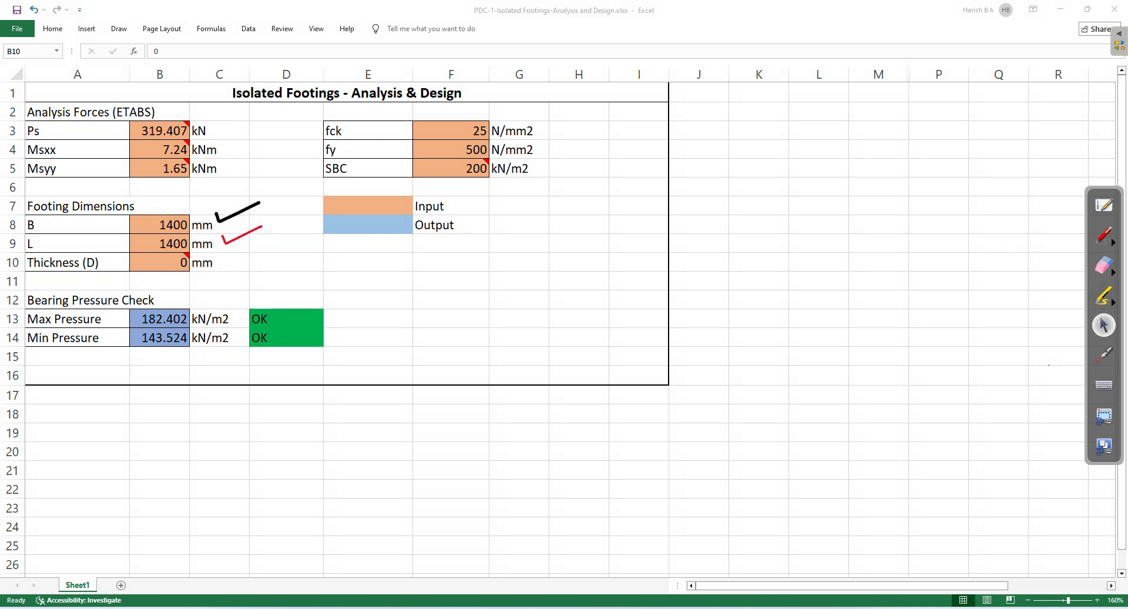
Open the fx-991ES PLUS C calculator emulator and enter the axial pressure term 319.40/(1.4×1.4)
left_click(237, 573)
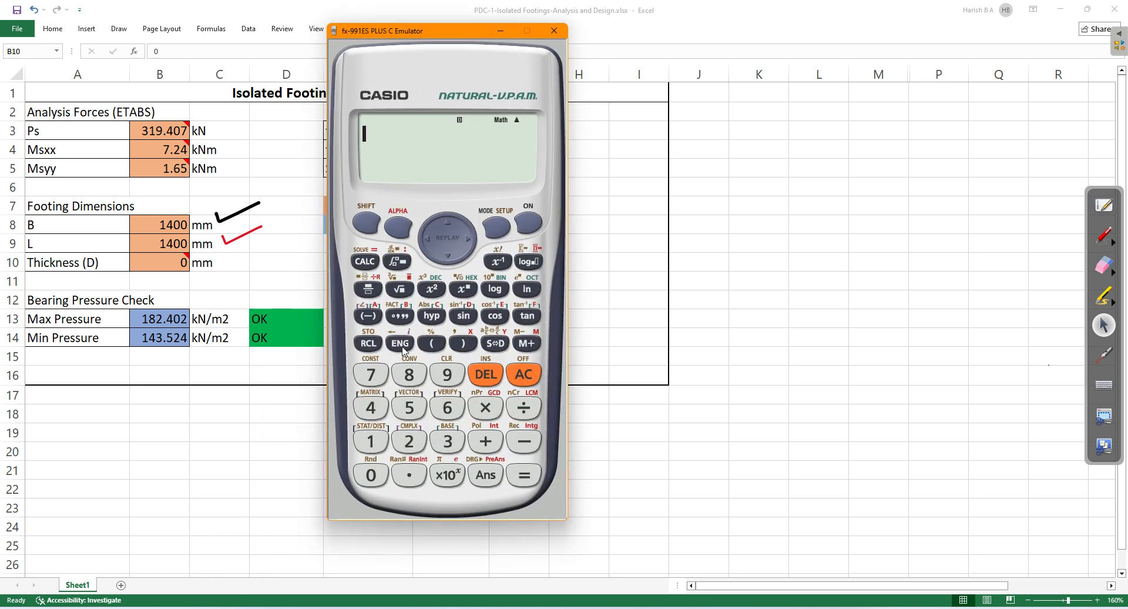
left_click(368, 289)
type("3")
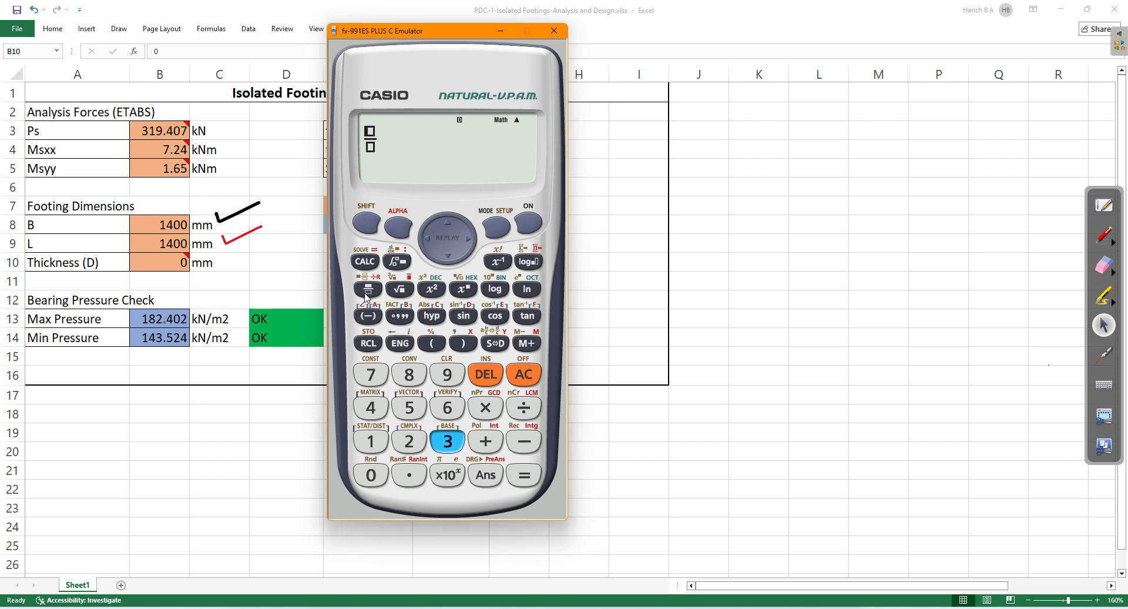
type("19")
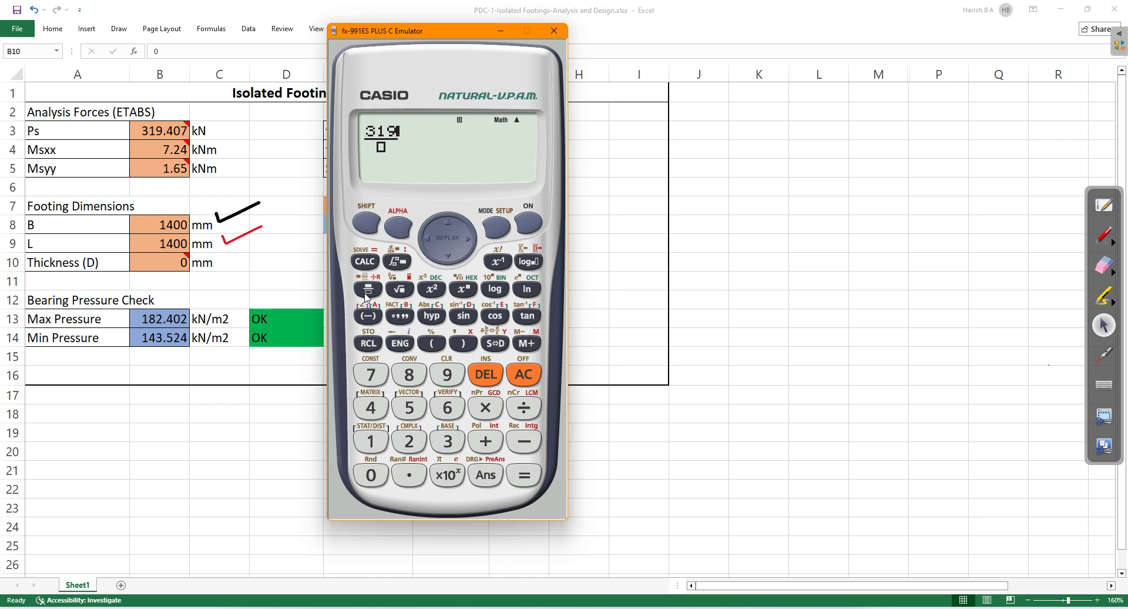
type(".401.")
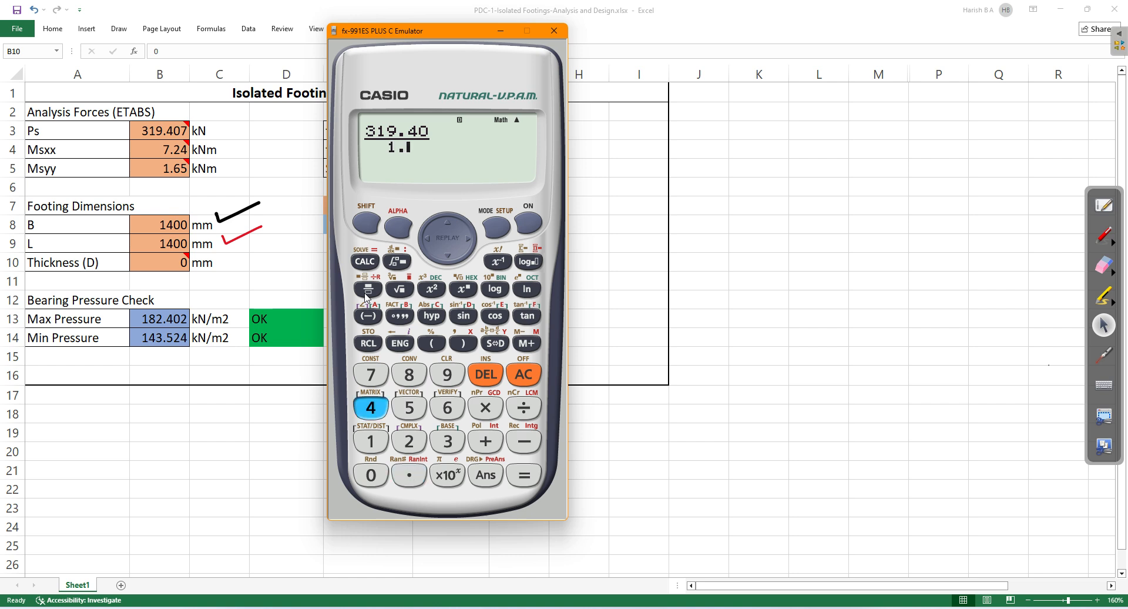
type("4*1.4+")
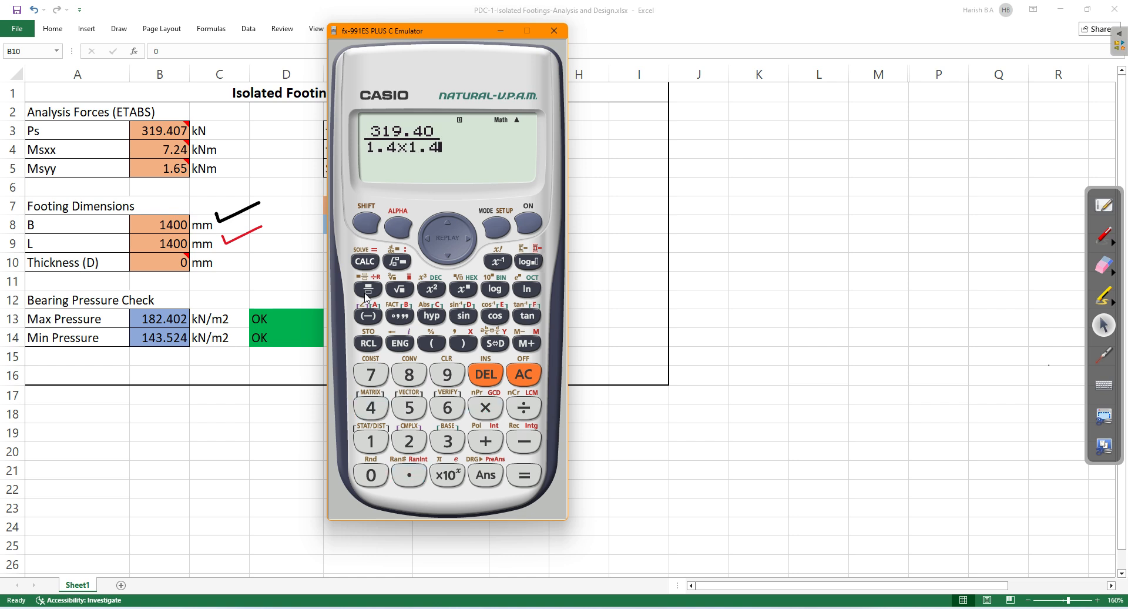
key("BackSpace")
key("Right")
Add the Msxx bending term 7.24/((1.4×1.4²)/6) to the axial pressure term in the calculator expression
type("+")
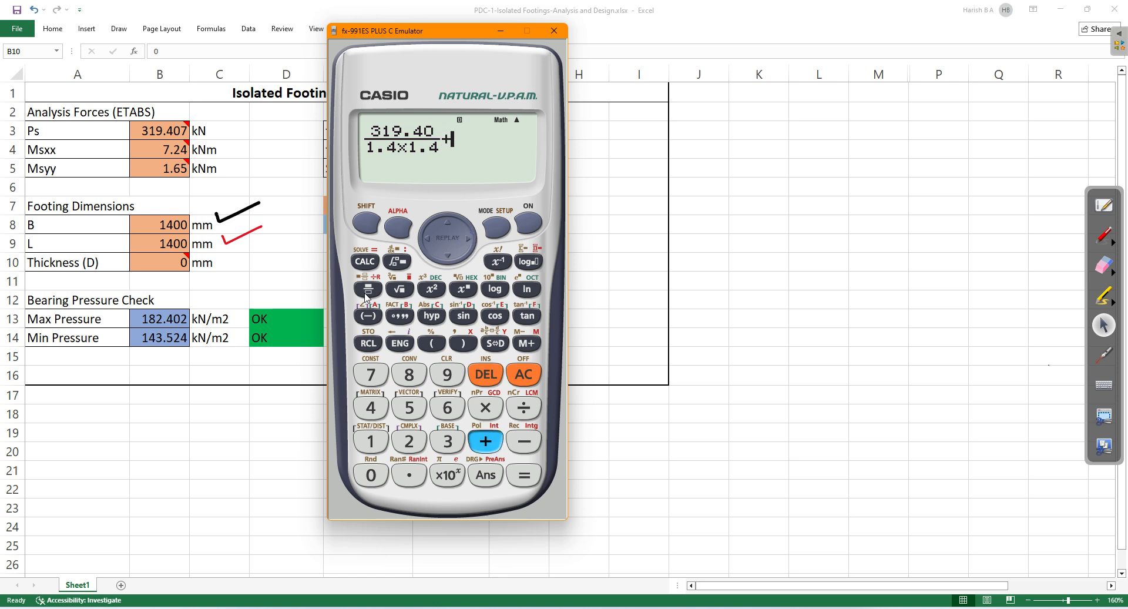
left_click(365, 296)
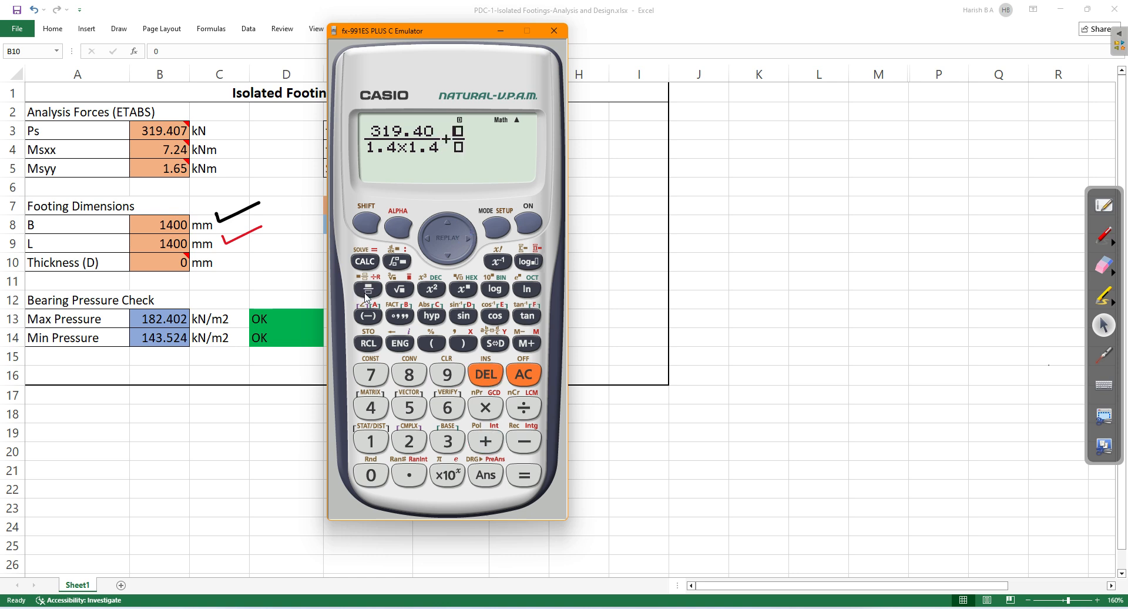
type("7.24")
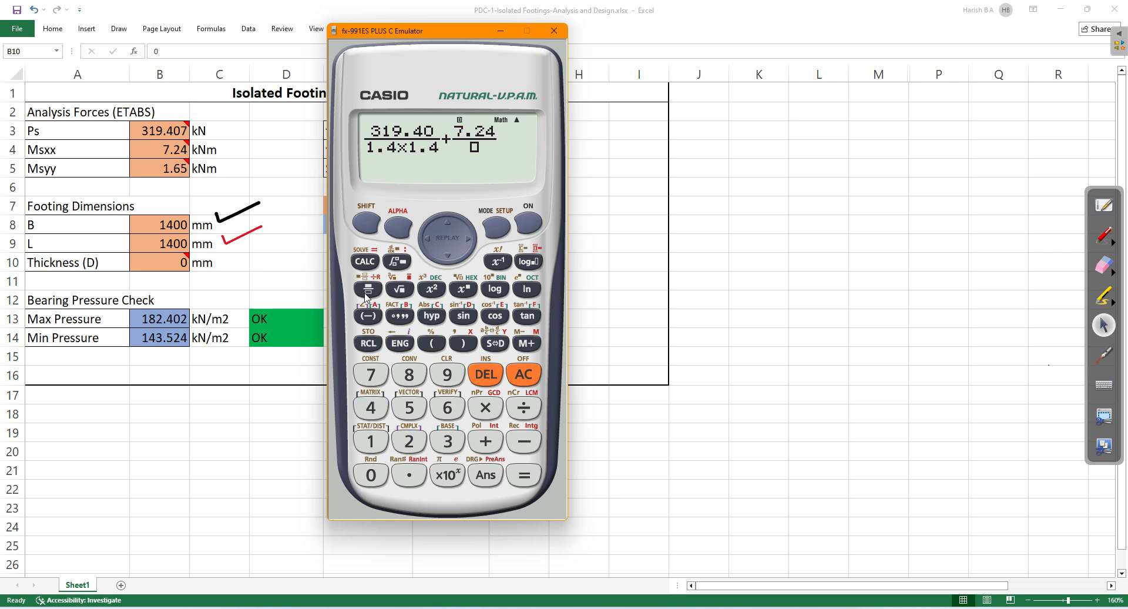
key("Down")
left_click(365, 296)
type("1.4*1.4")
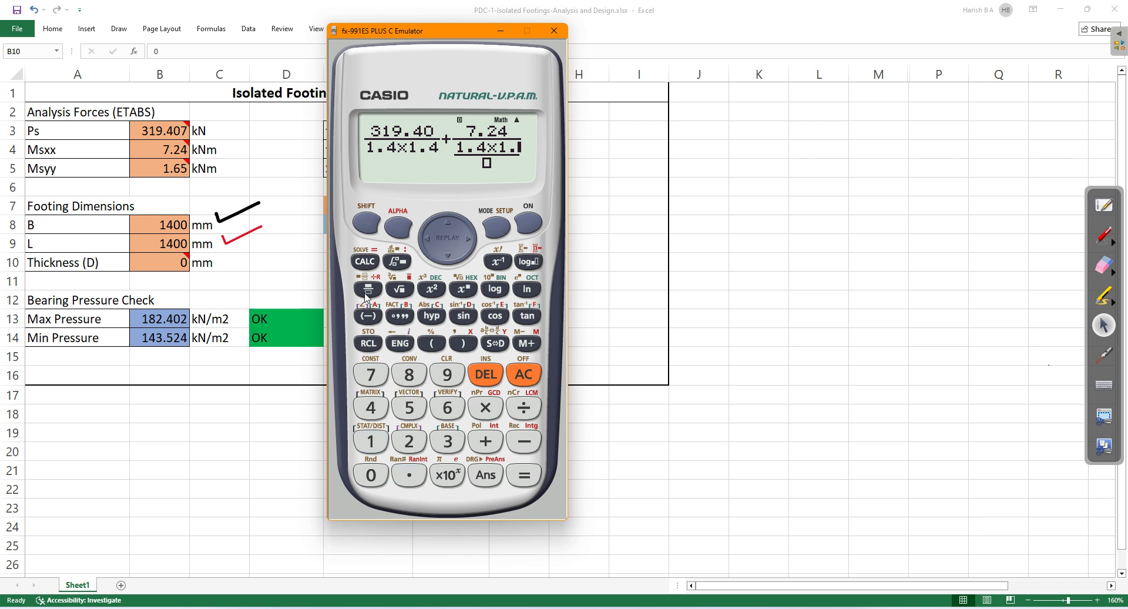
left_click(422, 292)
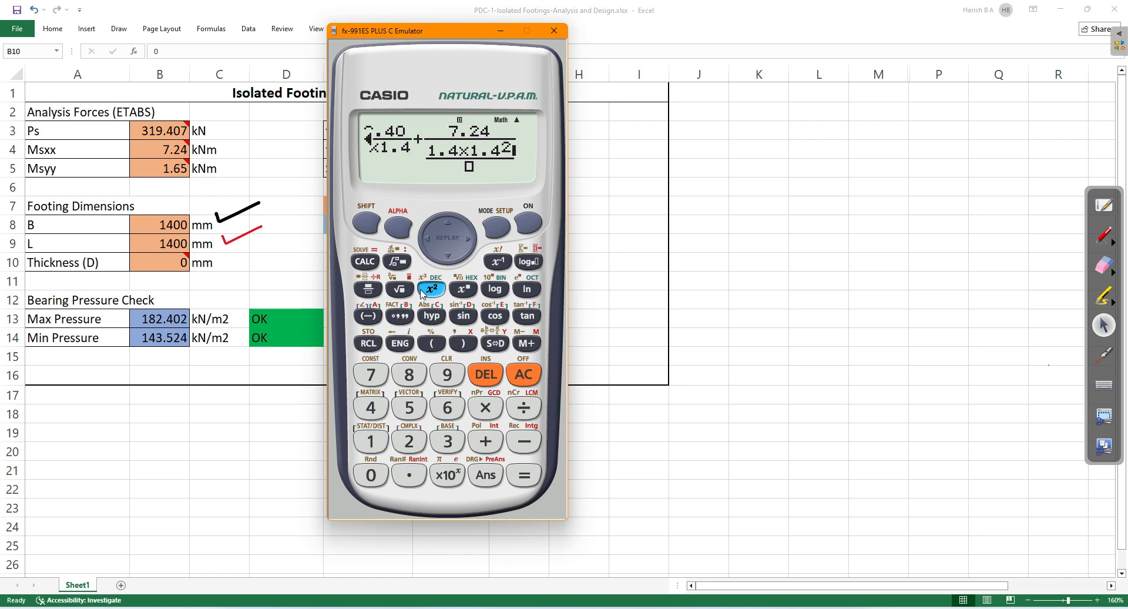
key("Down")
type("6")
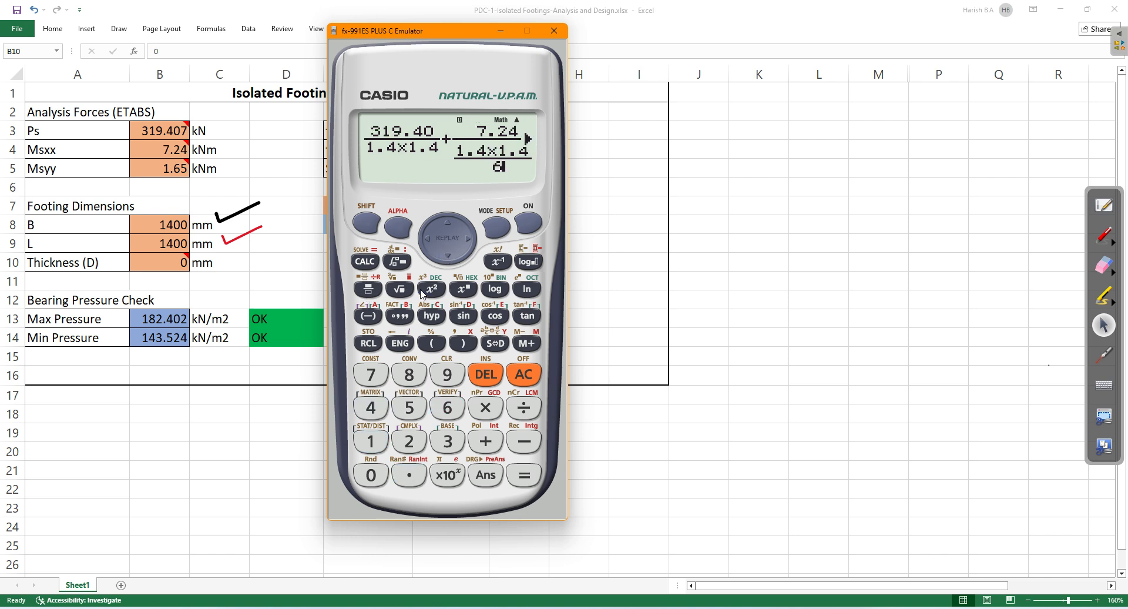
key("Right")
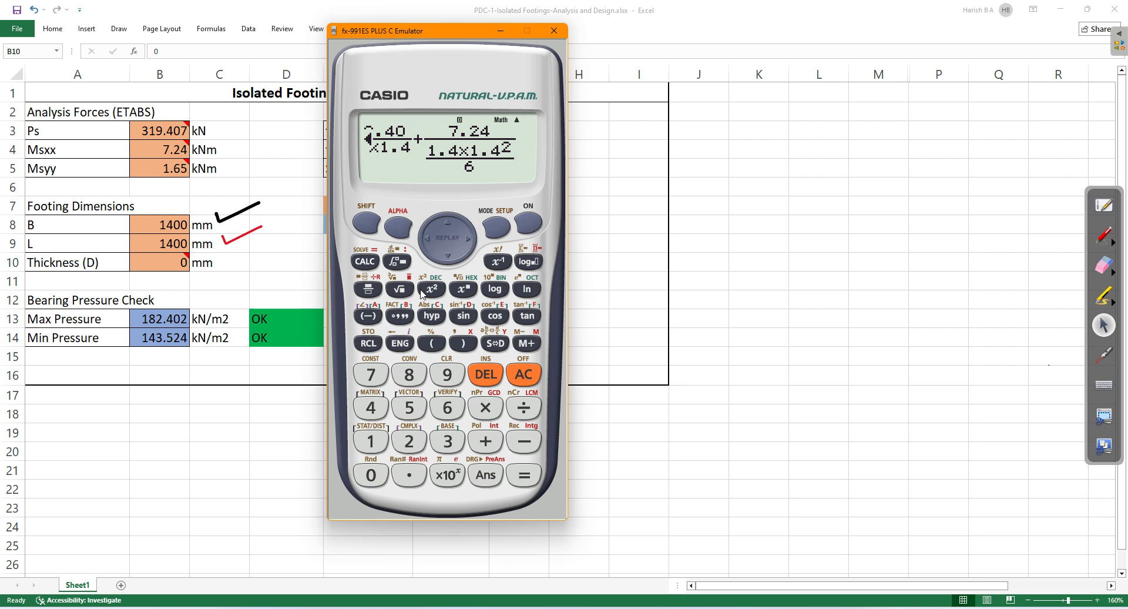
Append a third fraction to the calculator expression with the Msyy moment 1.65 as its numerator
type("+1.65")
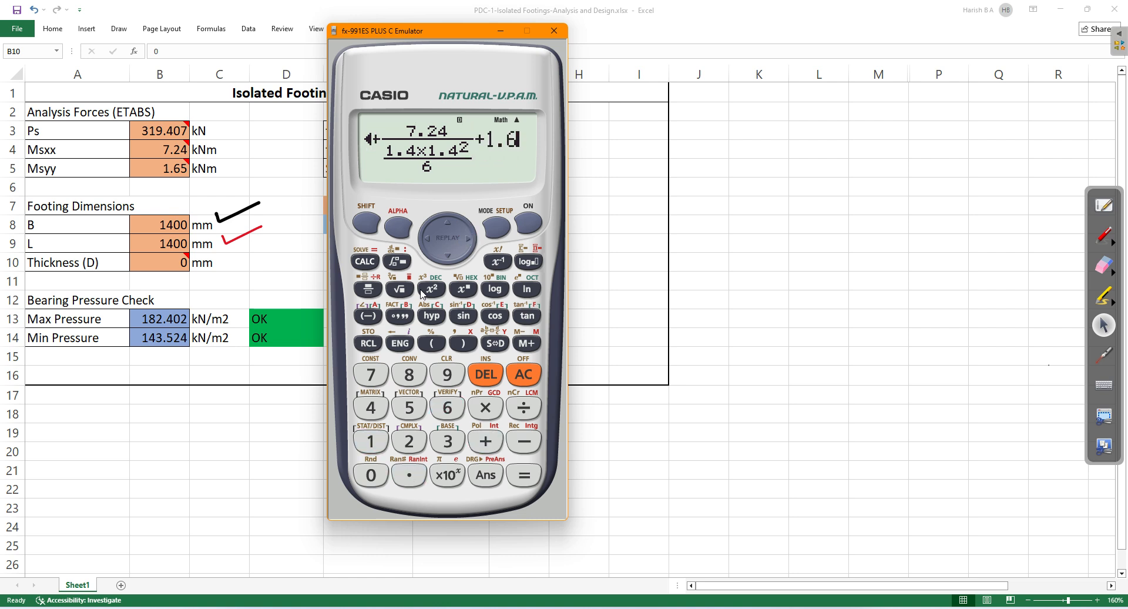
key("BackSpace")
key("BackSpace")
key("BackSpace")
key("BackSpace")
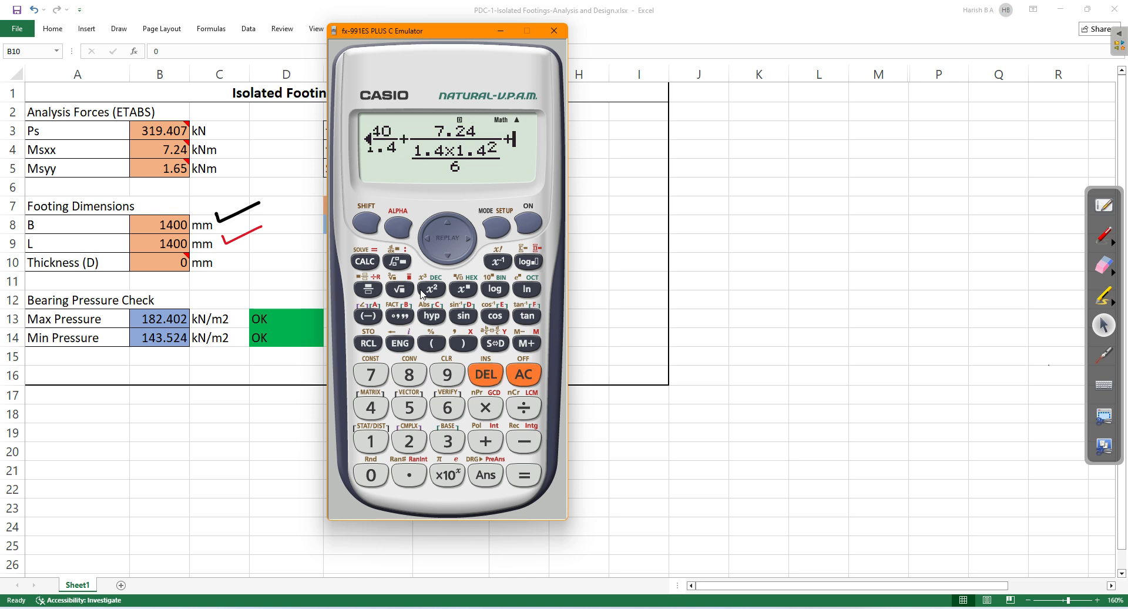
left_click(368, 294)
type("1.65/□")
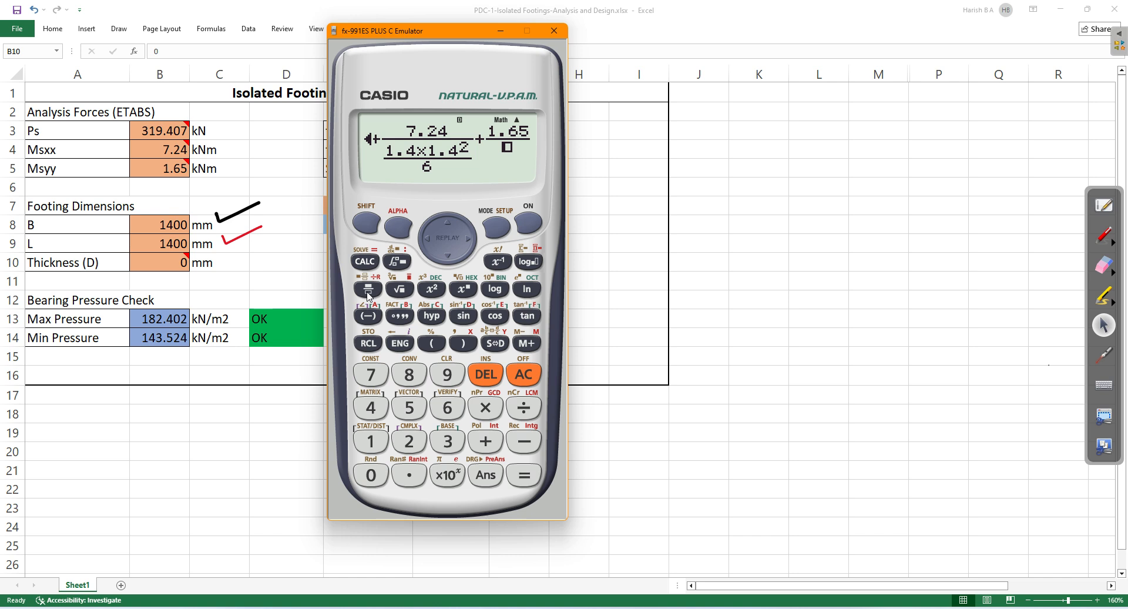
key("Down")
type("1.4")
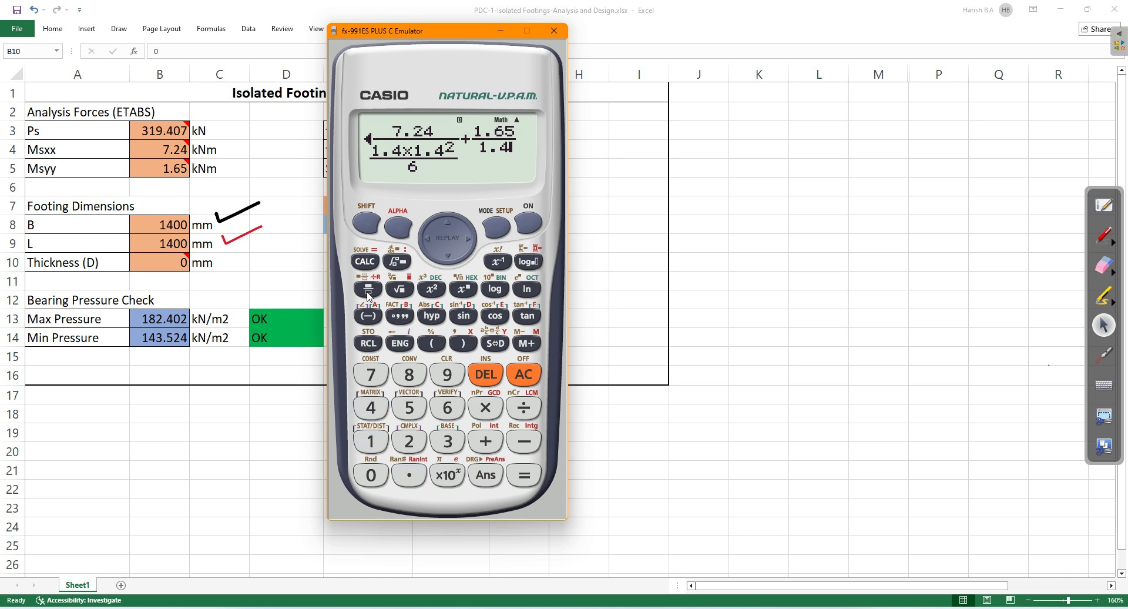
type("*1.4")
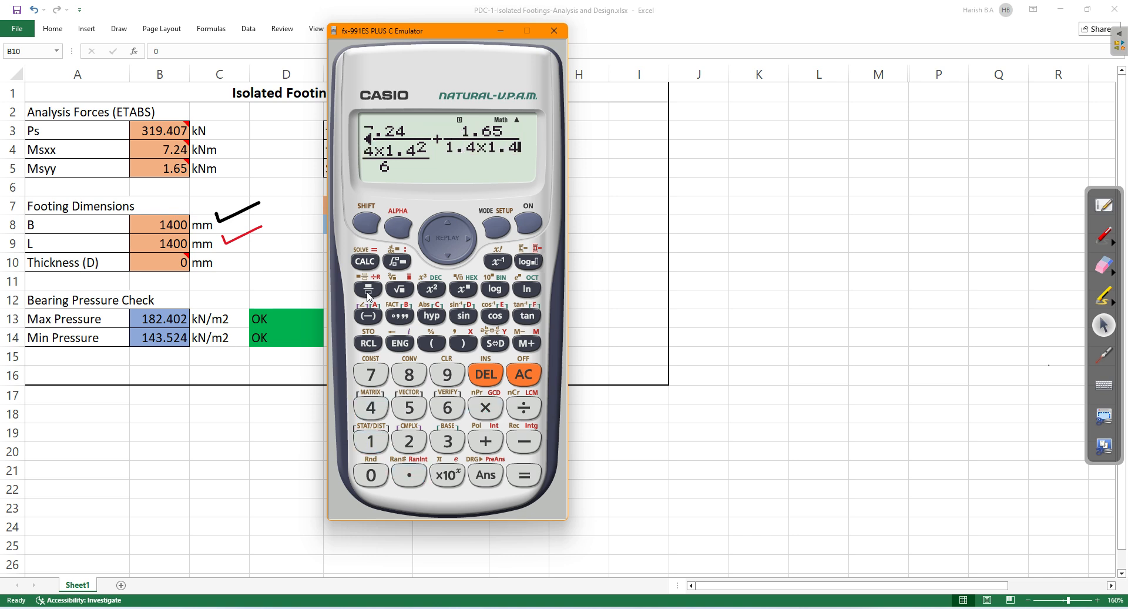
left_click(429, 294)
left_click(492, 376)
left_click(491, 376)
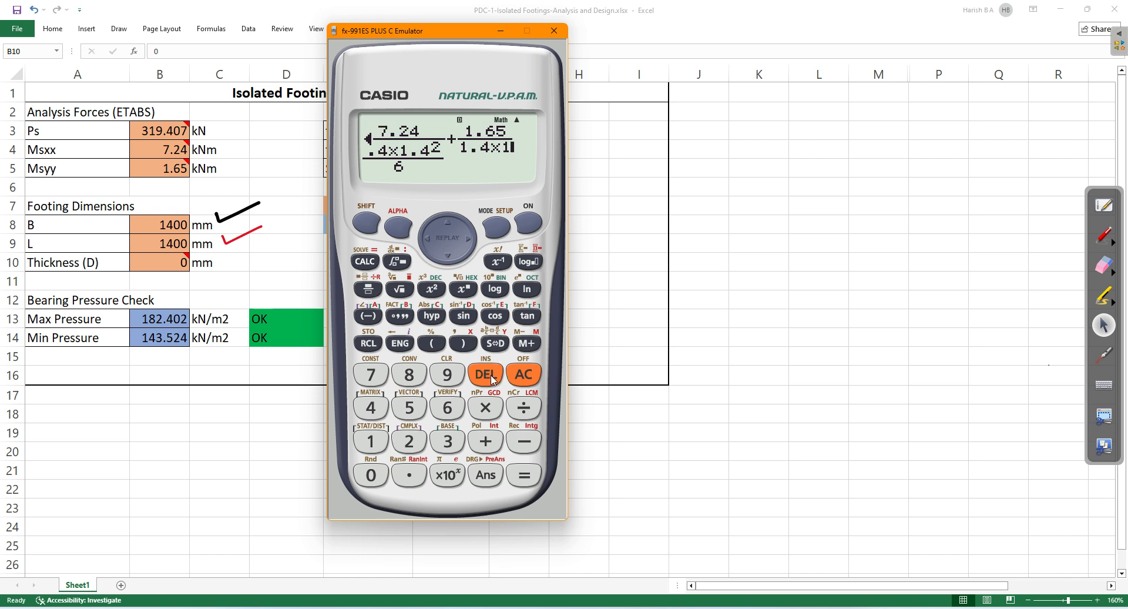
left_click(491, 376)
Enter (1.4×1.4²)/6 as the denominator of the 1.65 term and evaluate the maximum pressure as a decimal
left_click(367, 289)
type("1.49")
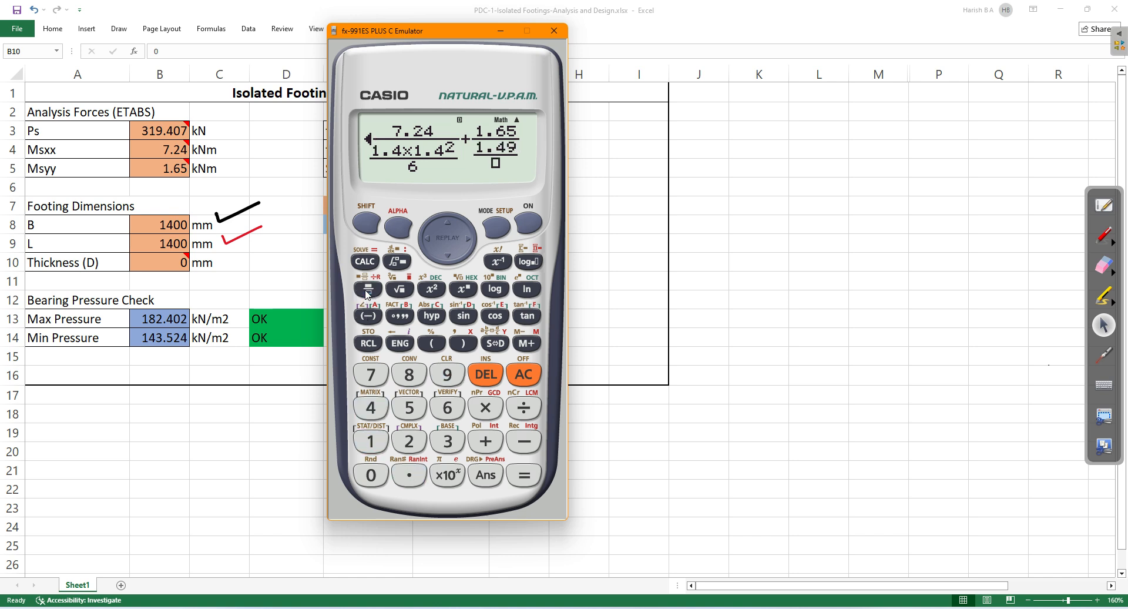
key("BackSpace")
type("*")
type("1.4")
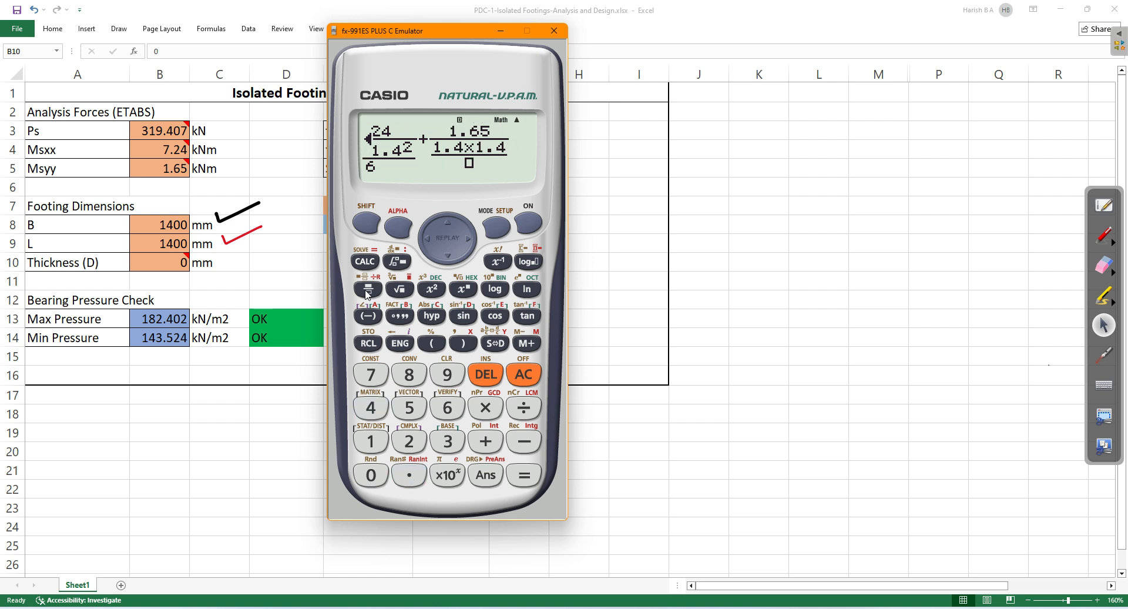
left_click(430, 289)
type("6")
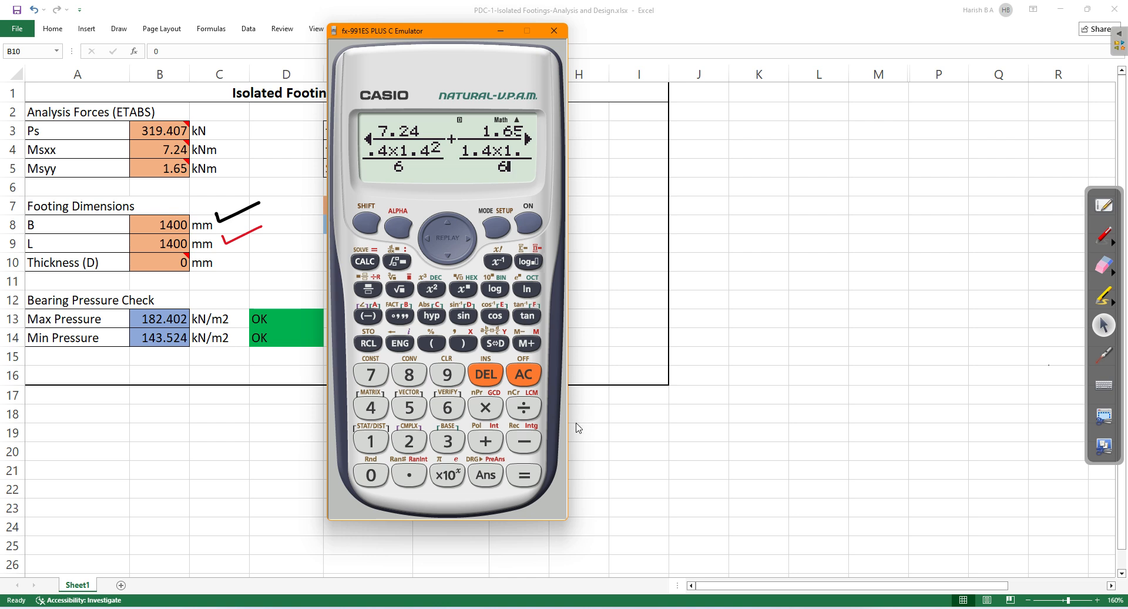
left_click(526, 480)
left_click(495, 343)
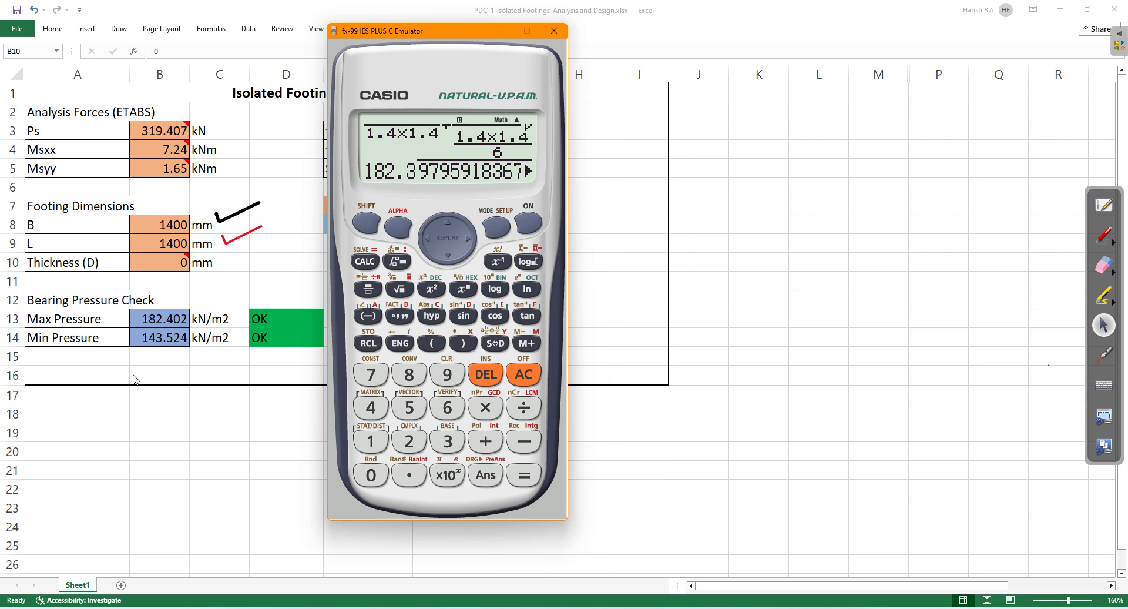
left_click(447, 222)
left_click(428, 238)
left_click(427, 239)
left_click(427, 238)
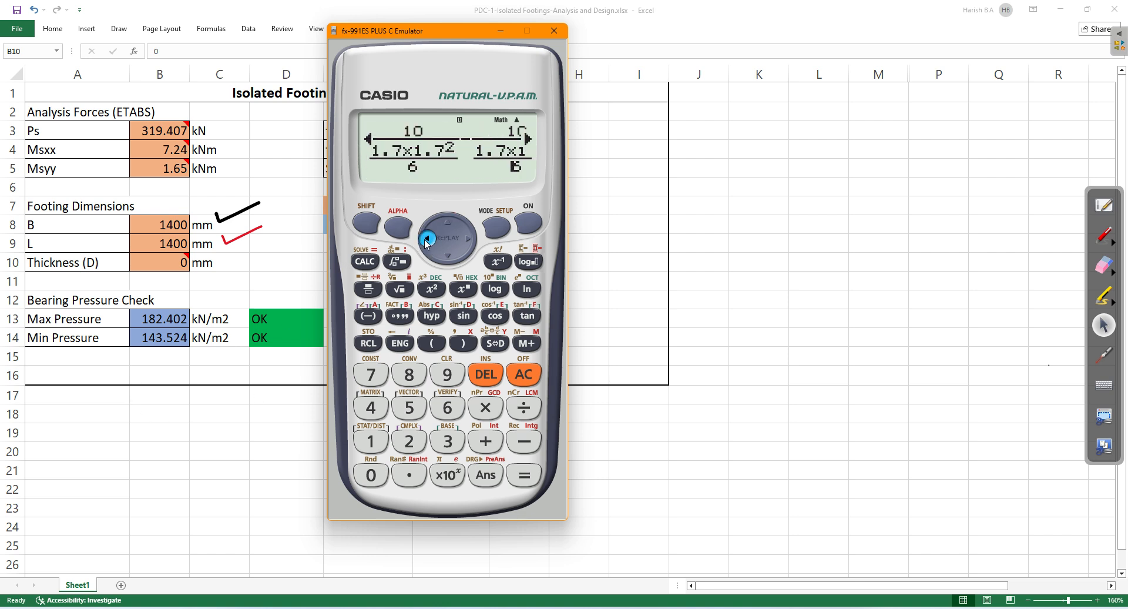
left_click(427, 244)
left_click(427, 245)
left_click(427, 245)
left_click(427, 245)
left_click(427, 245)
left_click(427, 244)
left_click(427, 238)
left_click(427, 238)
left_click(427, 239)
left_click(427, 238)
left_click(426, 239)
left_click(467, 241)
left_click(466, 241)
left_click(467, 241)
left_click(467, 241)
left_click(466, 242)
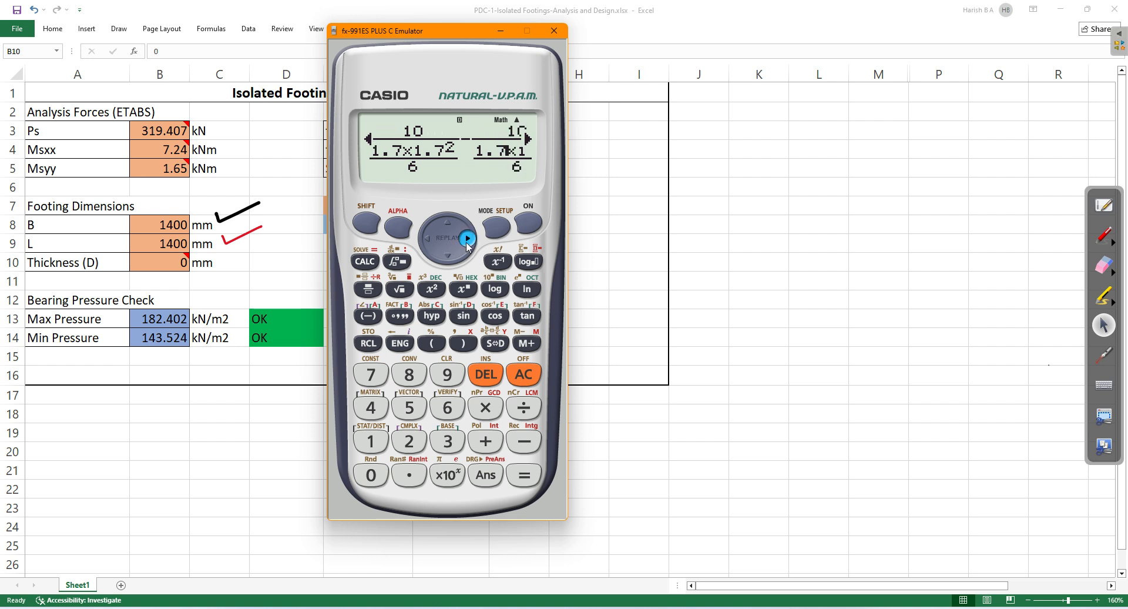
left_click(467, 242)
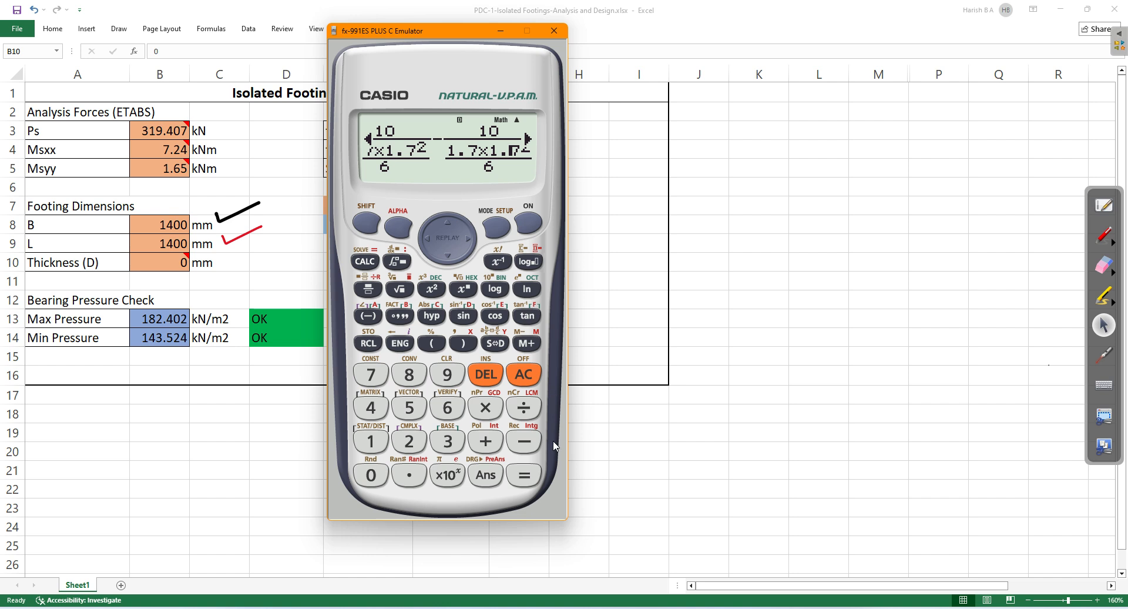
left_click(531, 474)
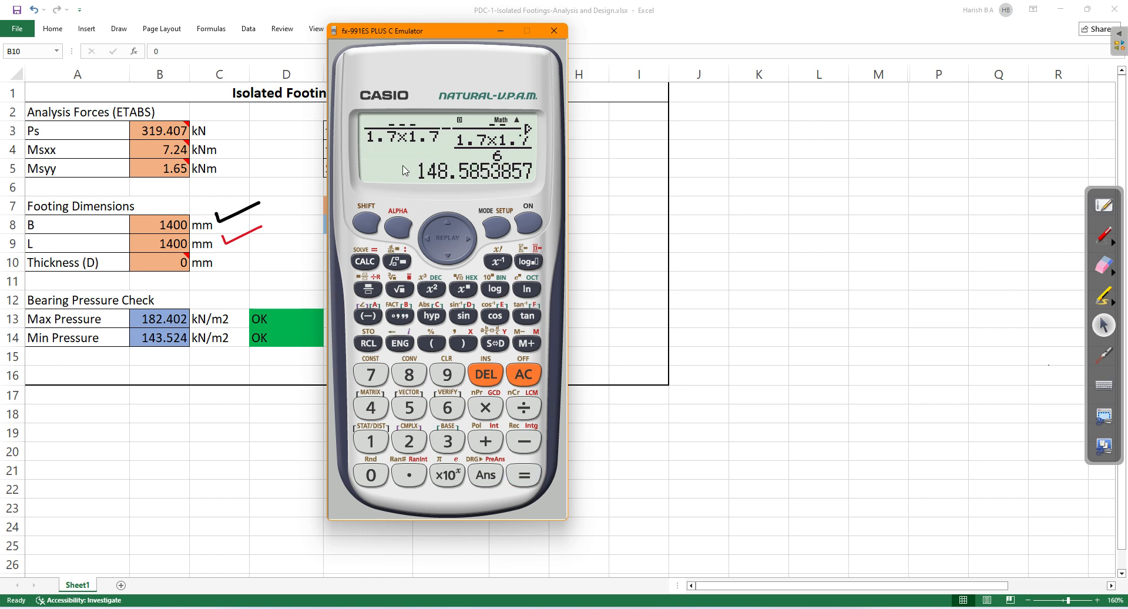
left_click(528, 232)
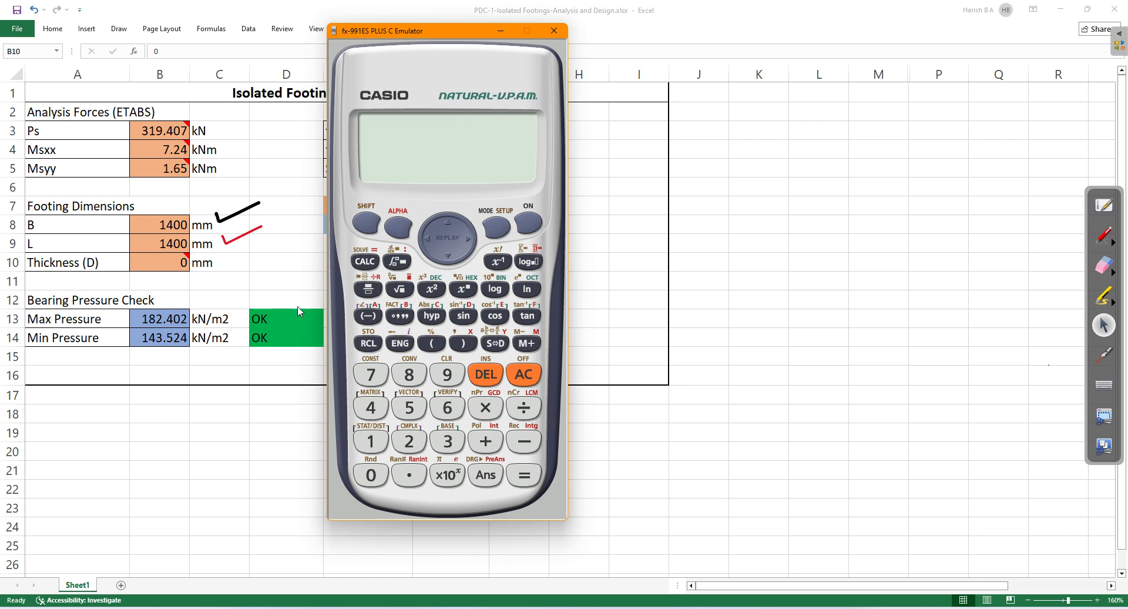
Enter the axial pressure term 319.40/(1.4×1.4) for the minimum pressure calculation
left_click(365, 289)
type("3")
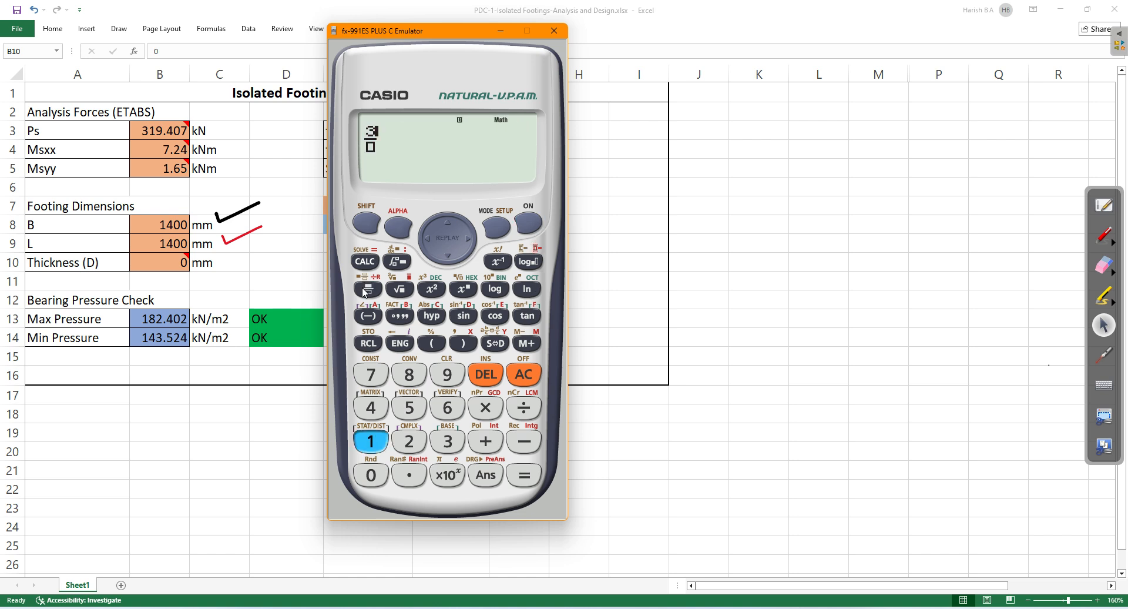
type("19.40")
key("Down")
type("1.")
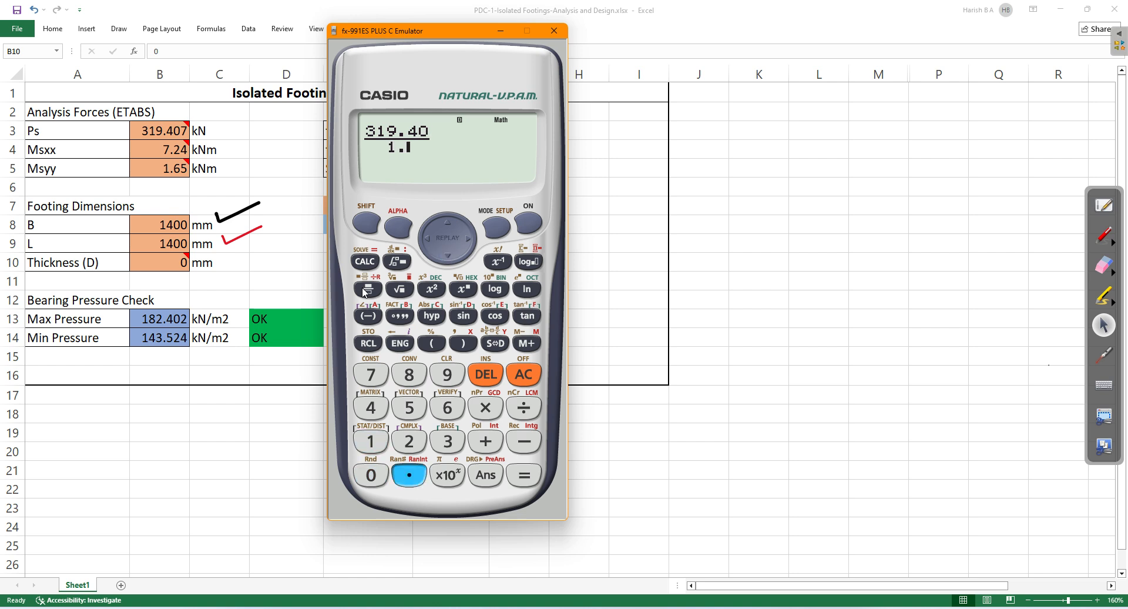
type("4*1.4")
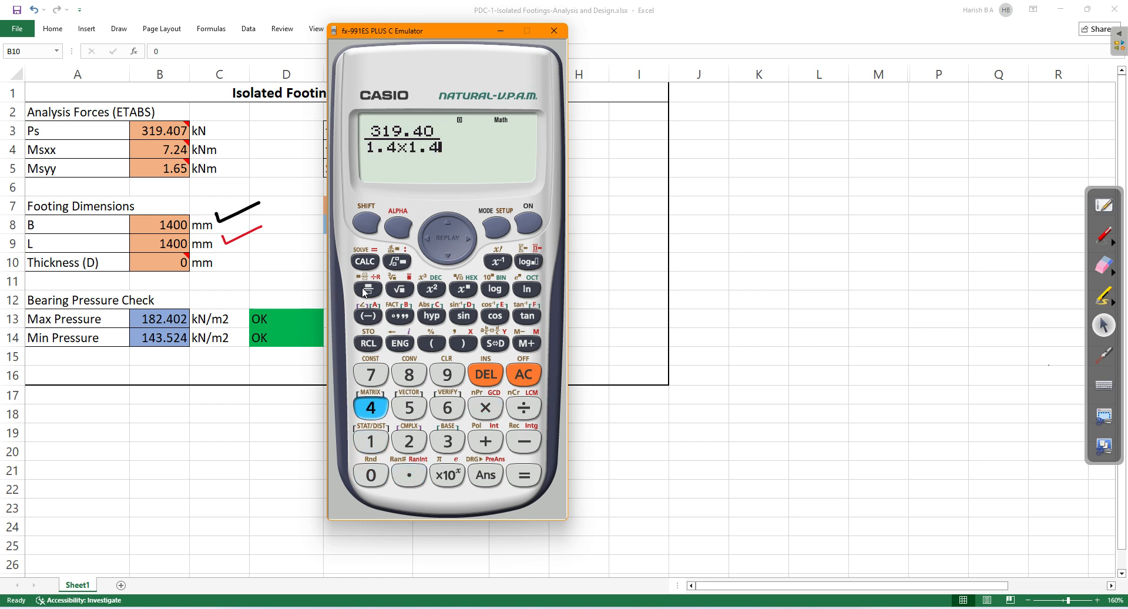
key("Right")
Append the Msxx bending term 7.24/((1.4×1.4²)/6) to the new axial pressure term with a plus sign
type("+")
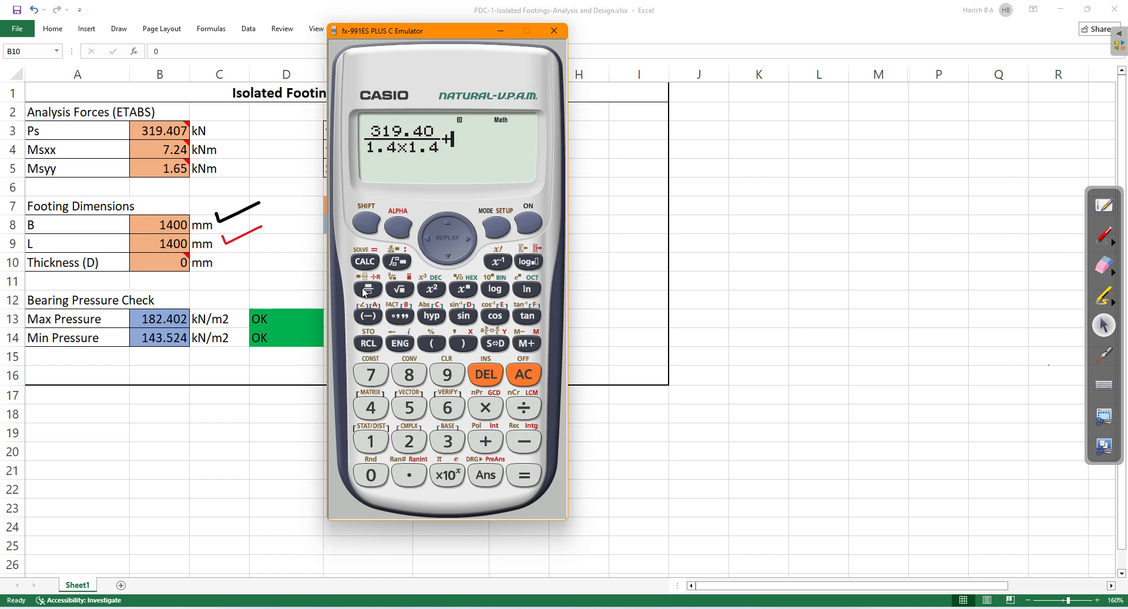
left_click(363, 291)
type("7.24")
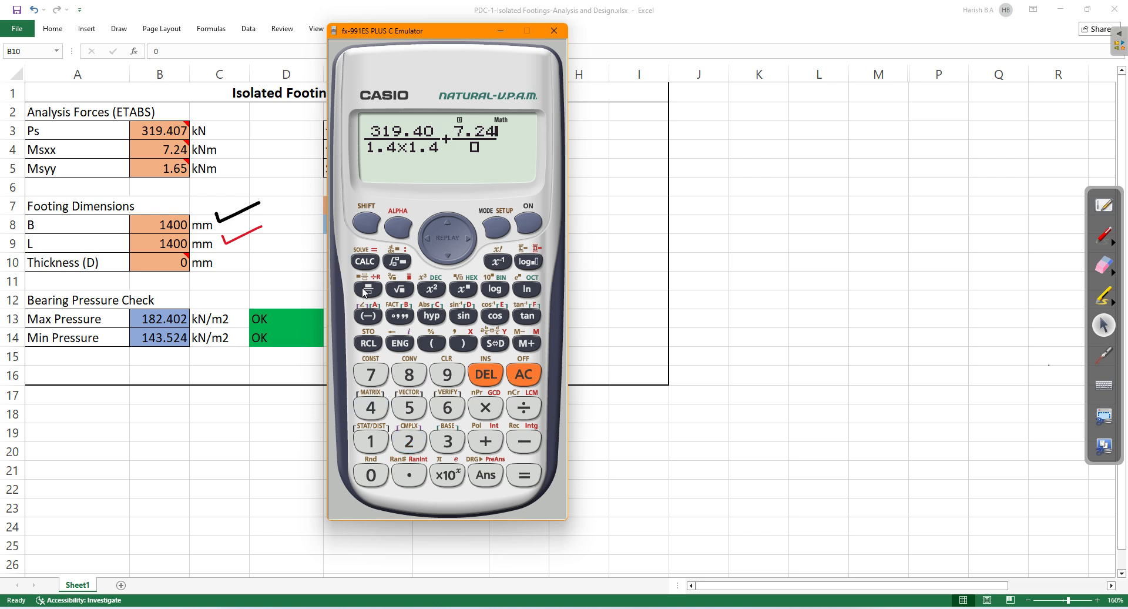
key("Down")
left_click(365, 292)
type("1.4*")
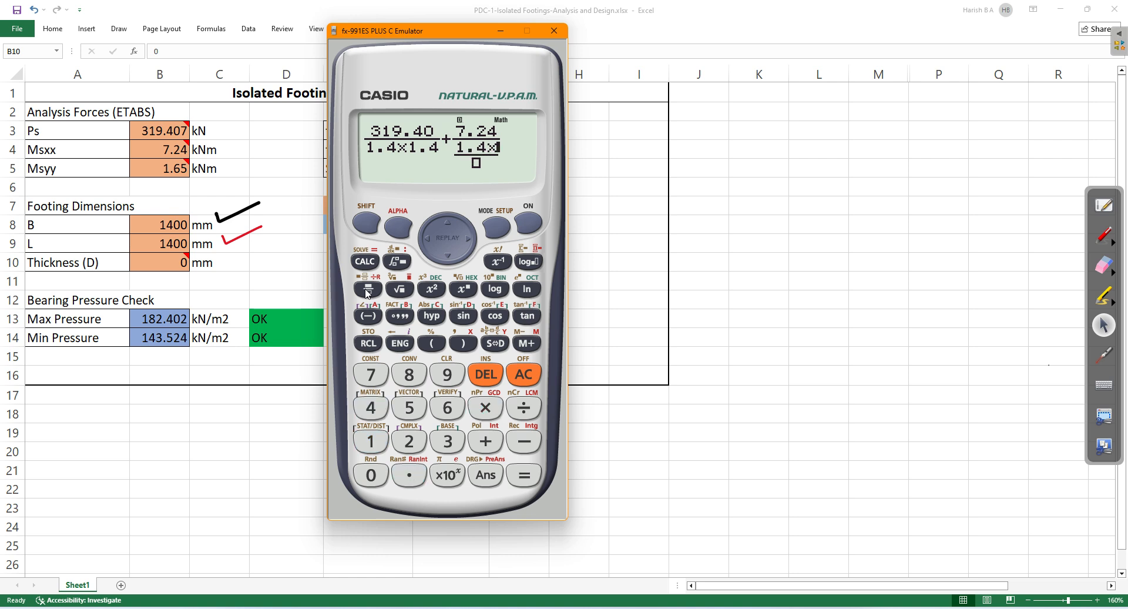
type("1.4")
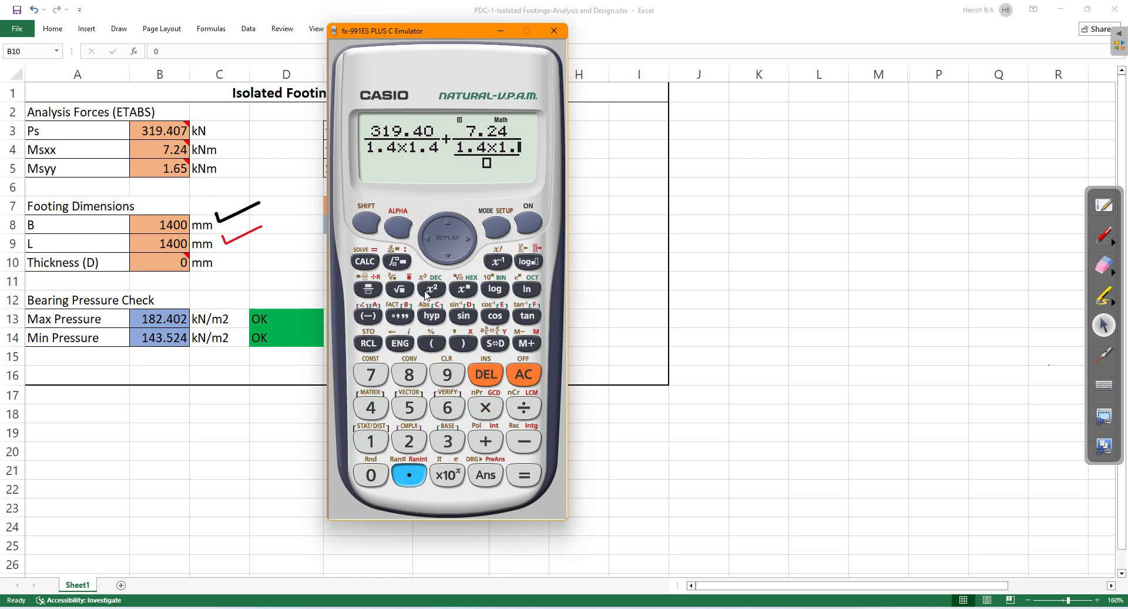
left_click(432, 288)
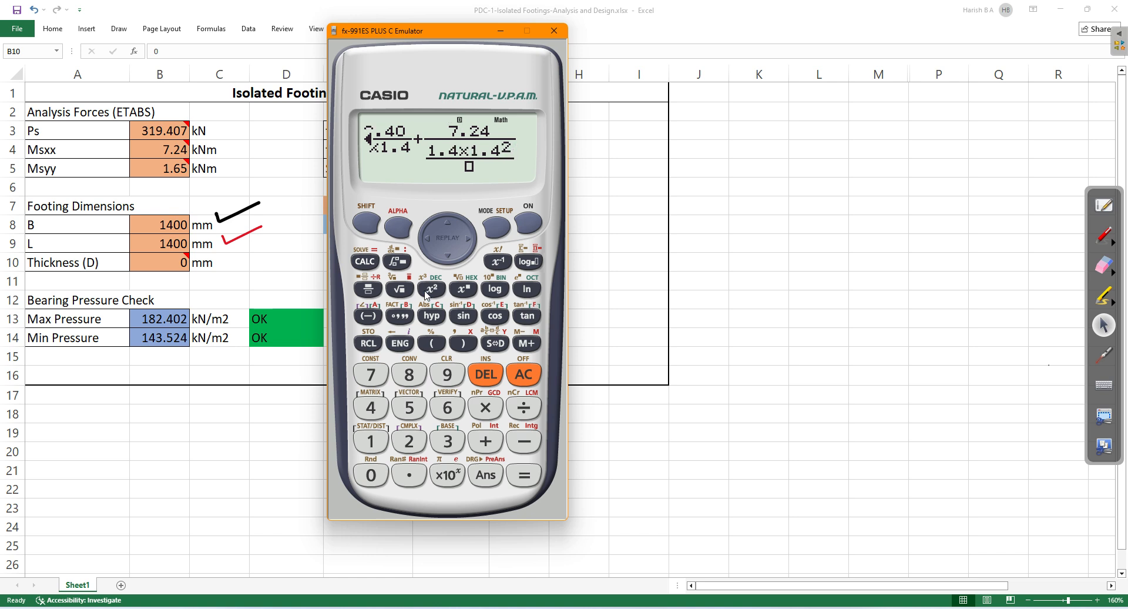
key("Down")
type("6")
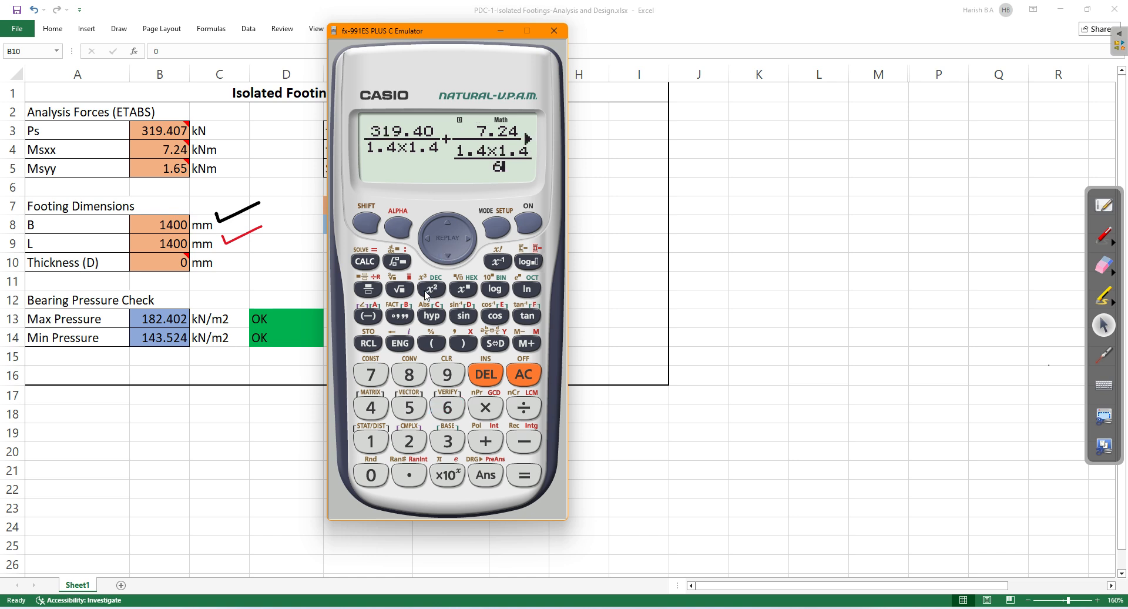
Change the plus sign before the 7.24 bending term to a minus sign
key("Left")
key("Left")
key("Left")
key("Left")
key("Left")
key("Left")
key("Left")
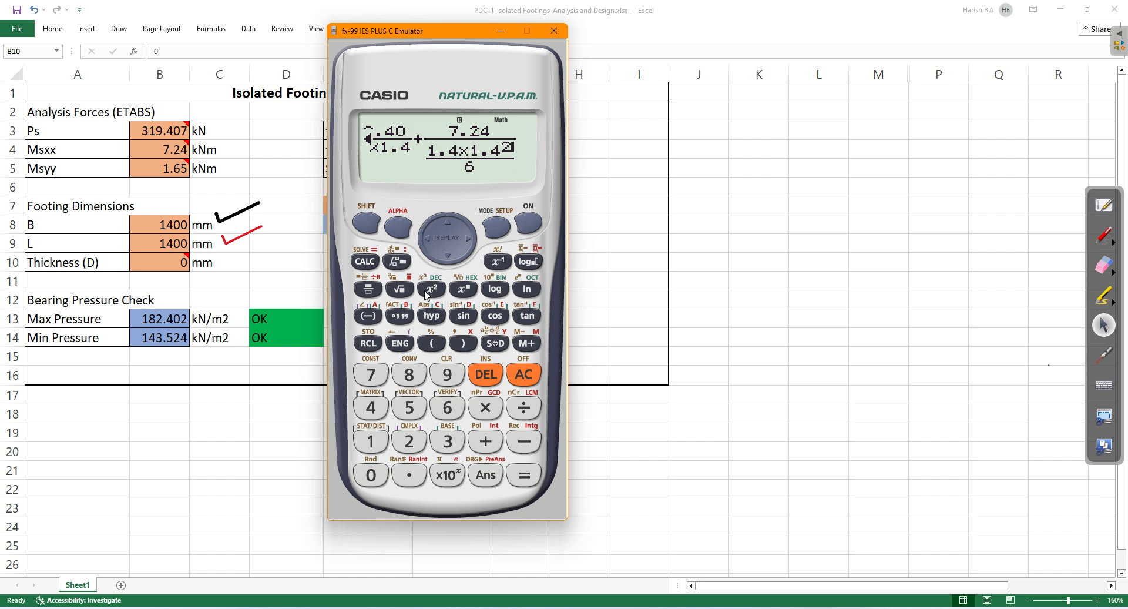
key("Left")
key("Left")
key("Left")
key("Left")
key("Left")
key("Left")
key("Left")
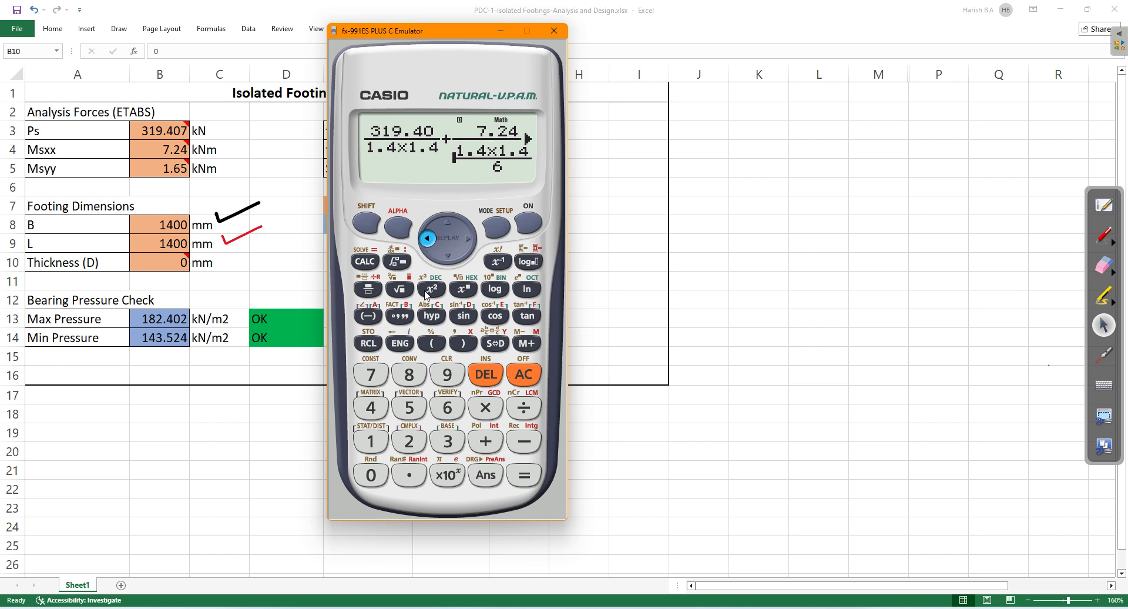
key("Left")
key("Left")
key("Right")
key("BackSpace")
key("minus")
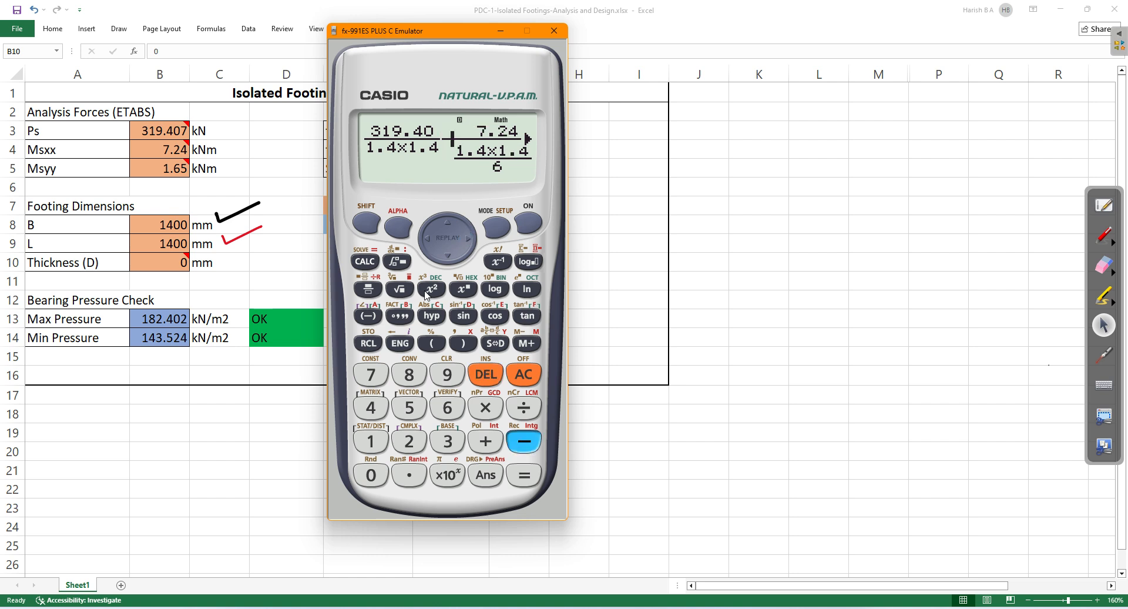
Subtract a new fraction with numerator 1.65 after the 7.24 bending term in the minimum pressure expression
key("Right")
key("Right")
key("Right")
key("Right")
key("Right")
key("Right")
key("Right")
key("Right")
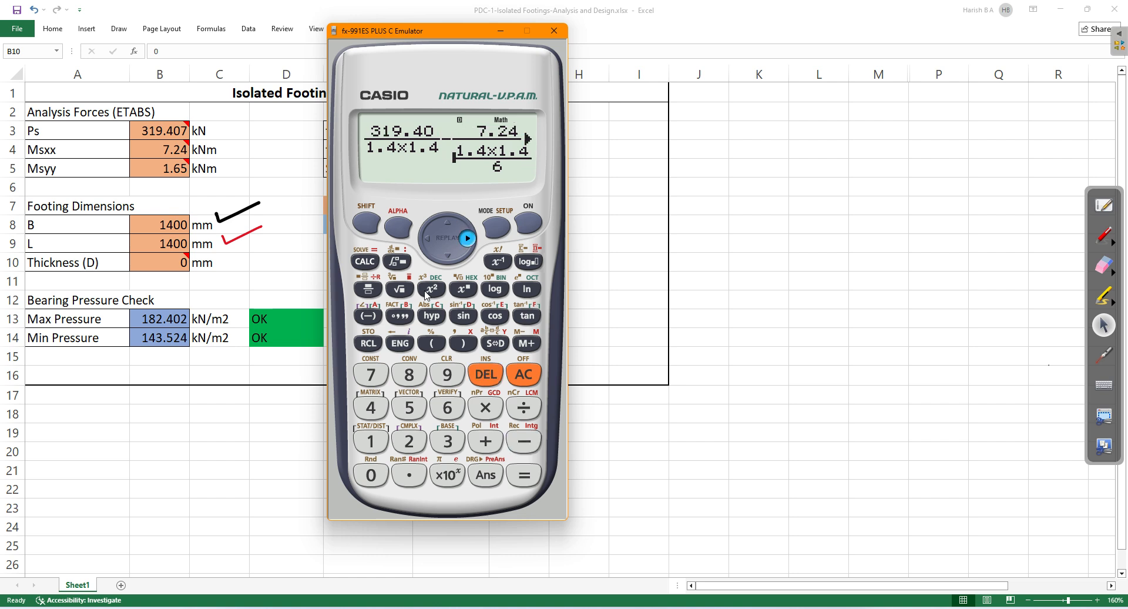
key("Right")
key("Right")
key("Right")
key("Right")
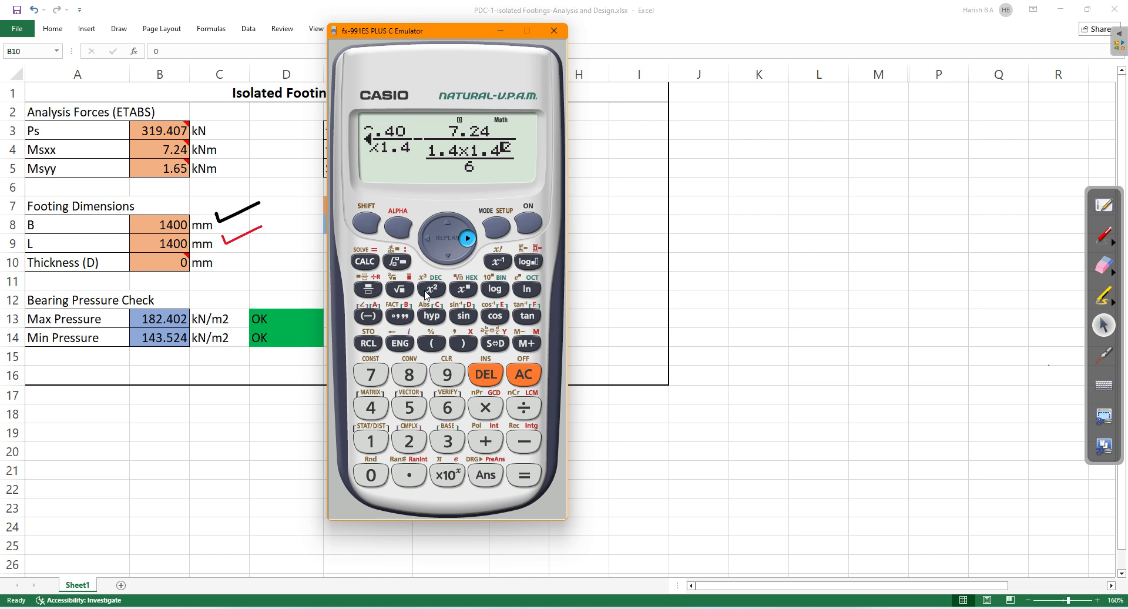
left_click(426, 291)
key("minus")
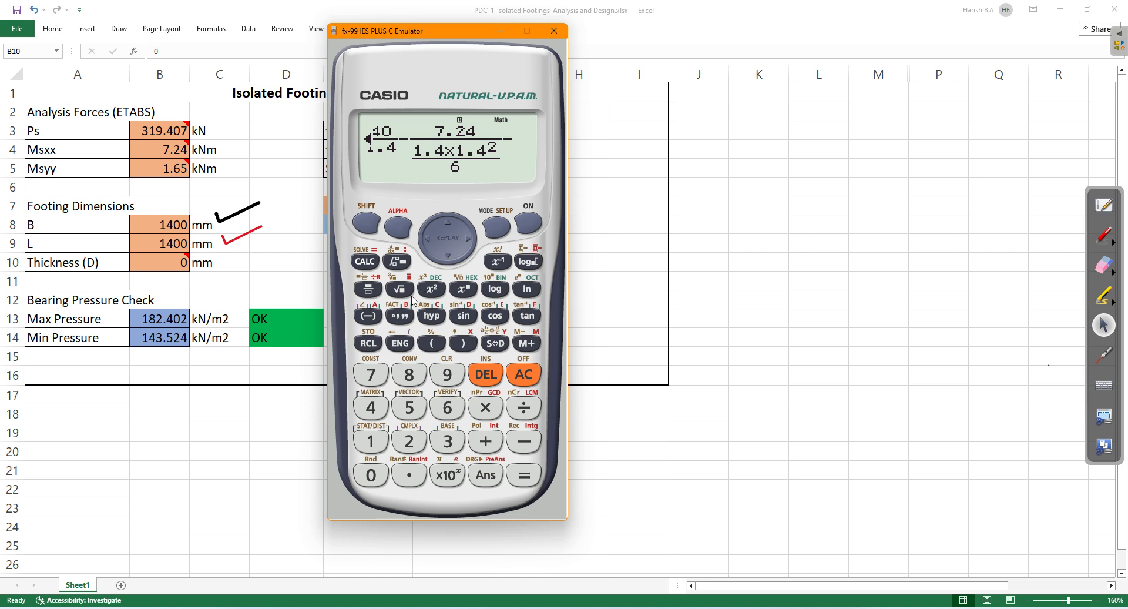
left_click(369, 290)
type("1.6")
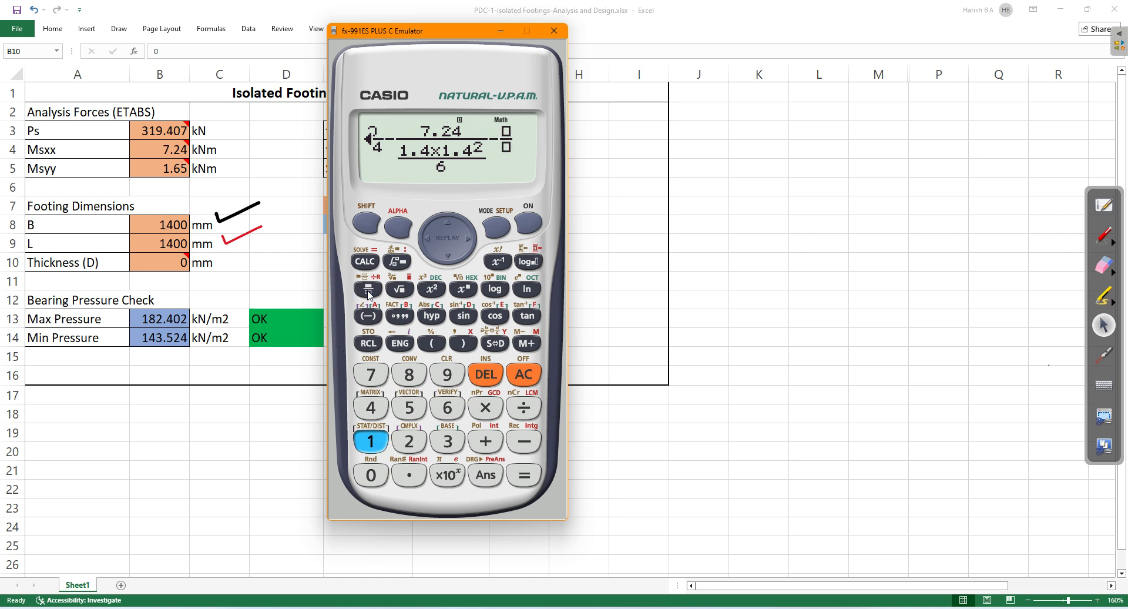
type("5")
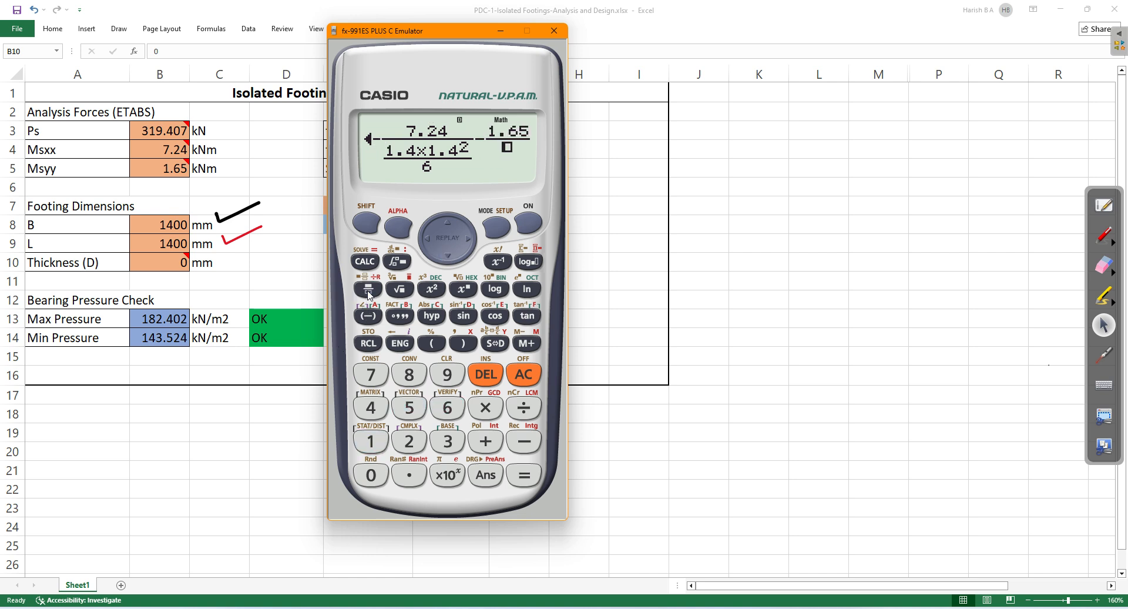
Enter (1.4×1.4²)/6 as the denominator of the subtracted 1.65 term and evaluate the minimum pressure as a decimal
left_click(363, 293)
type("1.4*")
type("1.4")
left_click(432, 290)
key("Down")
type("6")
key("Return")
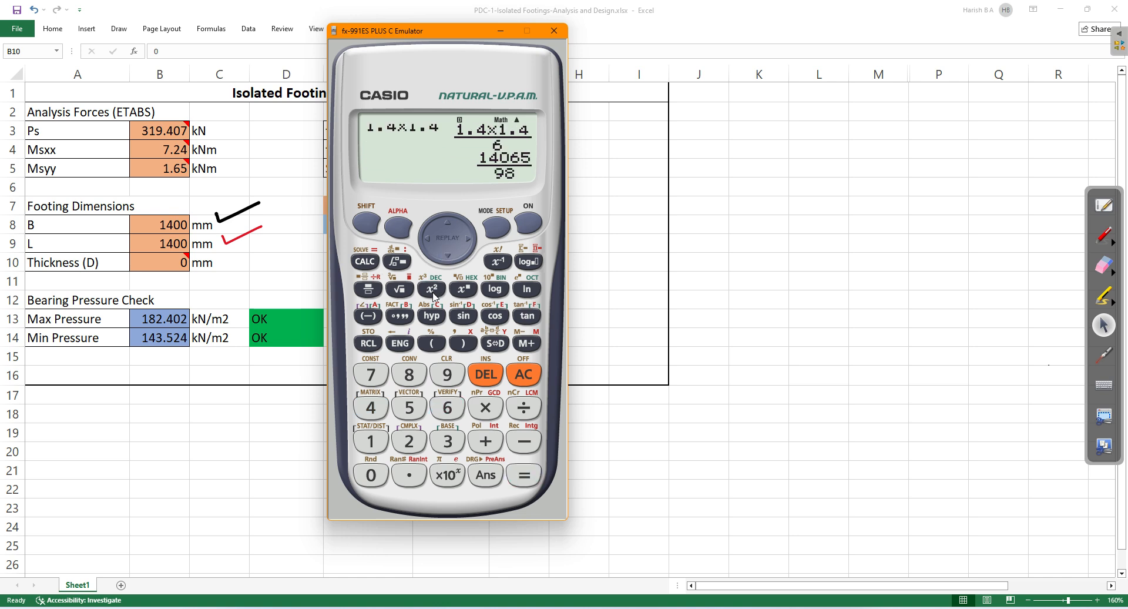
left_click(497, 347)
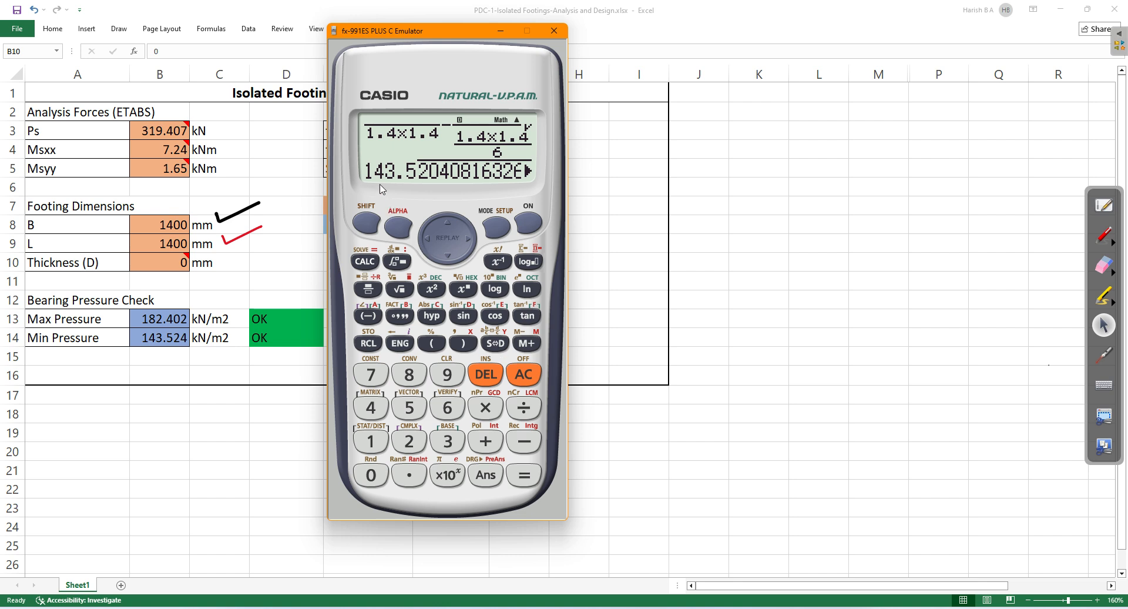
Put the calculator away and clear the two ink tick marks beside B and L together with the thickness value
left_click(501, 30)
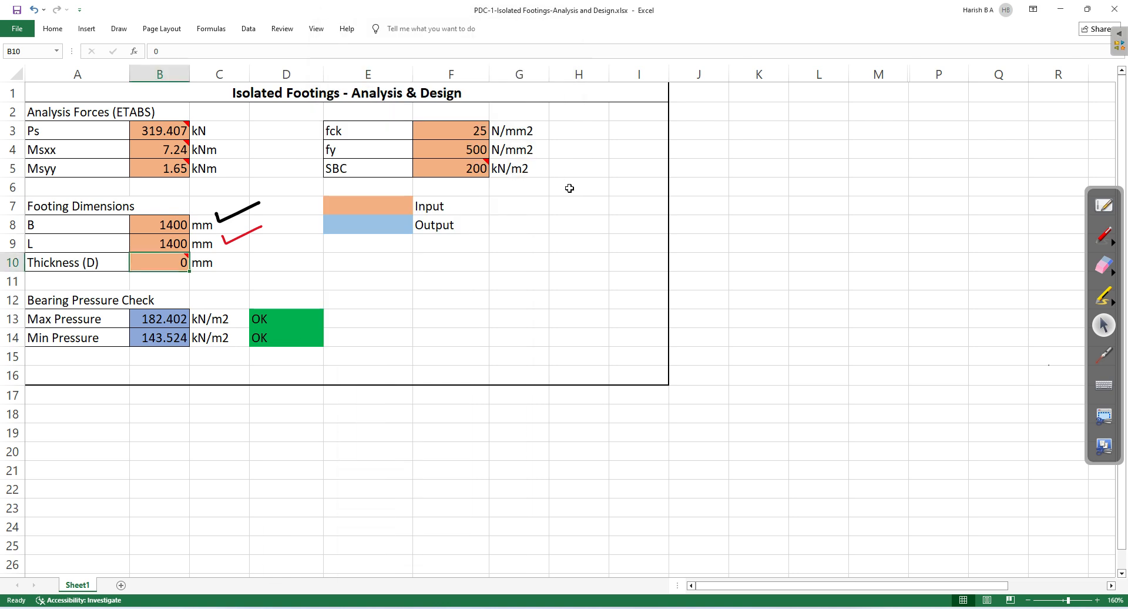
left_click(236, 216)
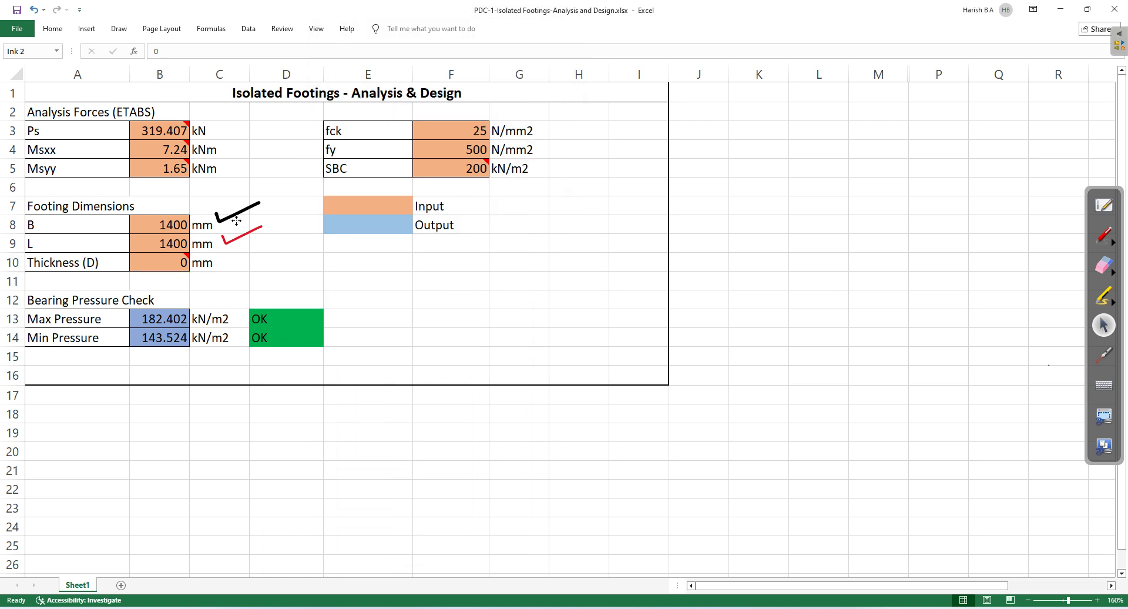
key("Delete")
key("Delete")
left_click(240, 235)
key("Delete")
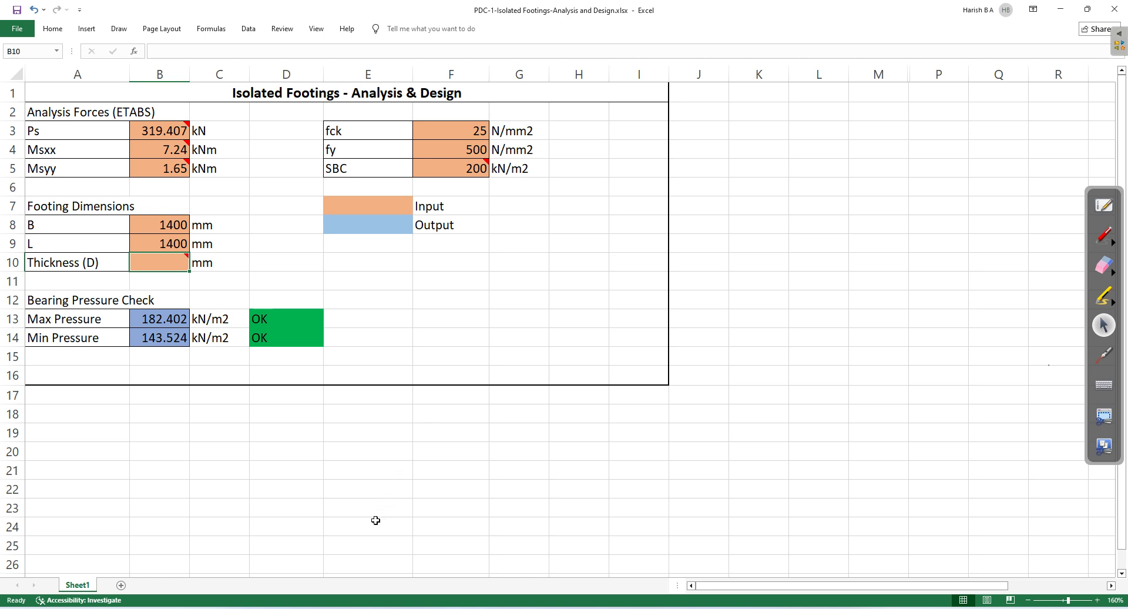
On the footing notes page, write F1 = 1400 mm × 1400 mm in red, labelled L and B, and start an F2 = line
left_click(367, 608)
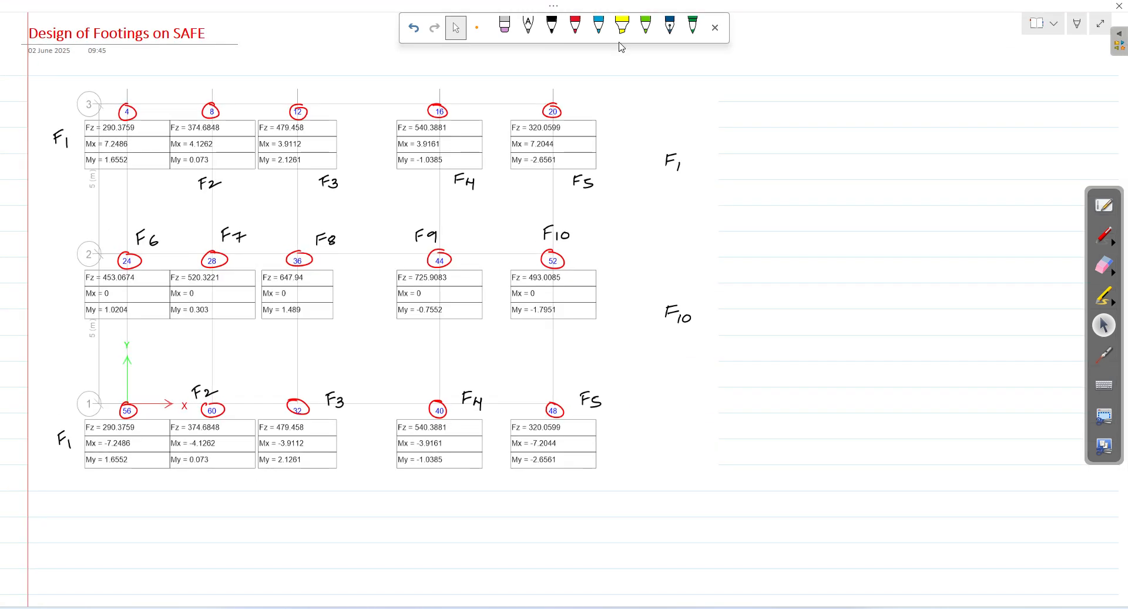
left_click(576, 25)
left_click_drag(749, 112, 748, 124)
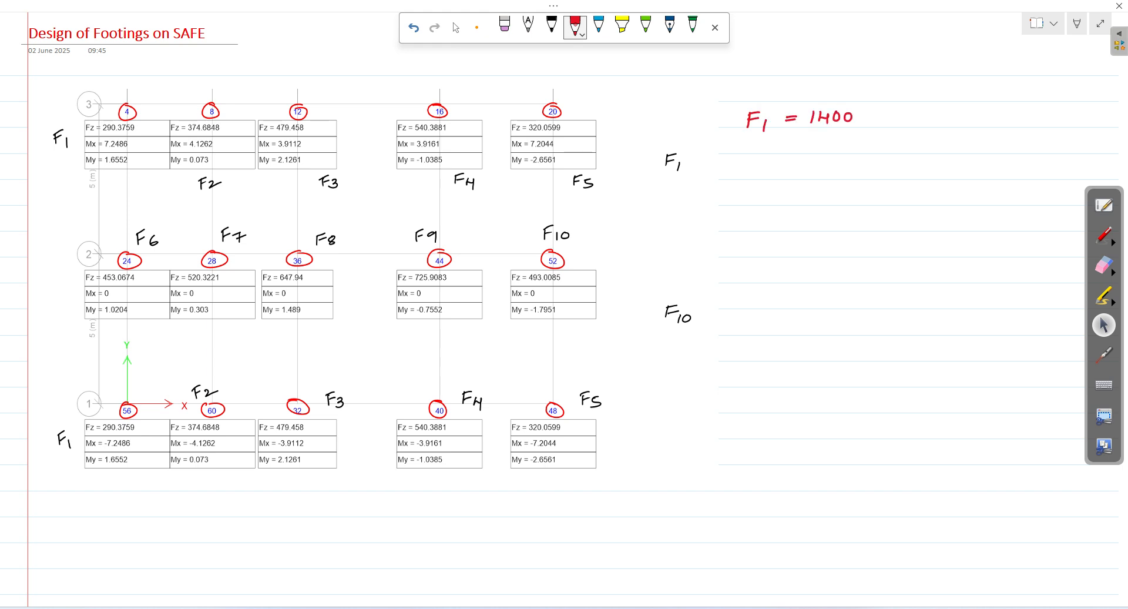
left_click_drag(882, 117, 892, 123)
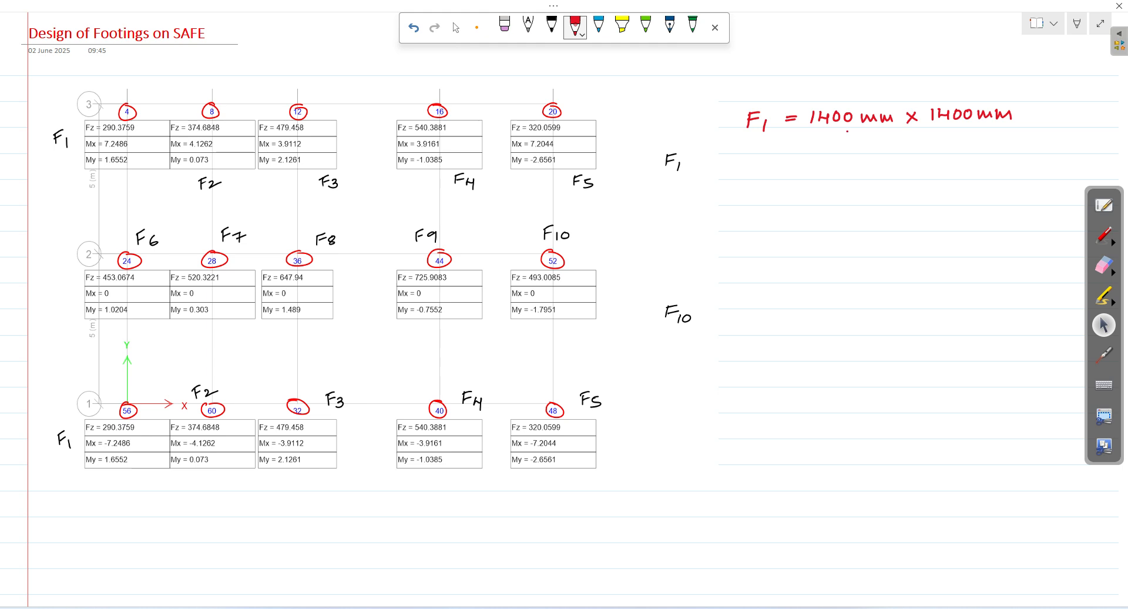
left_click_drag(949, 132, 952, 137)
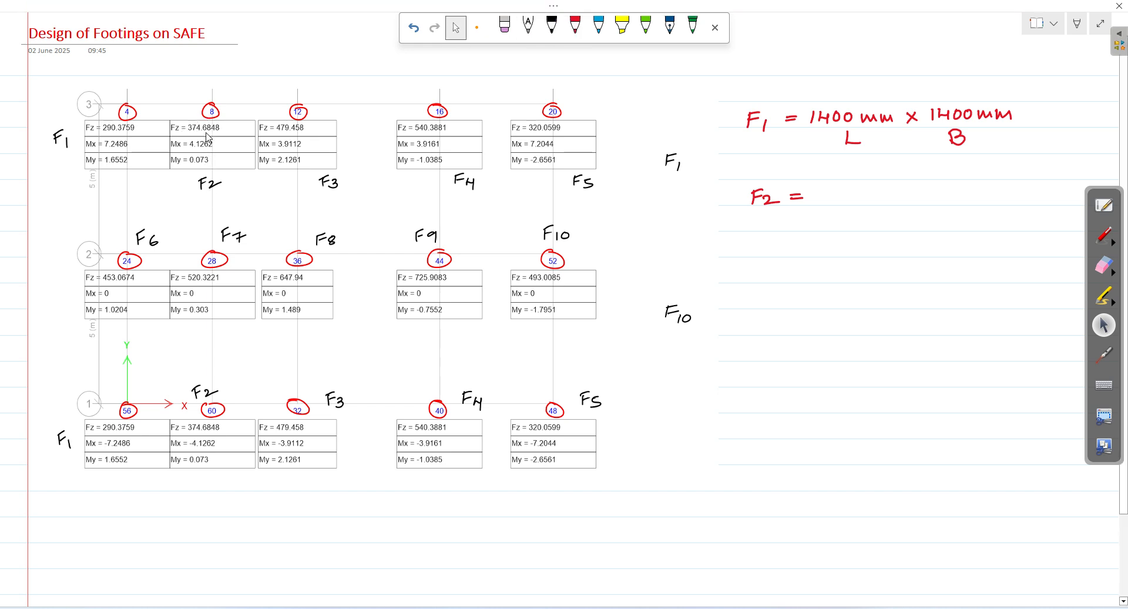
In the Excel footing sheet, set Ps for footing F2 to =(374.68*1.1)
key("alt+Tab")
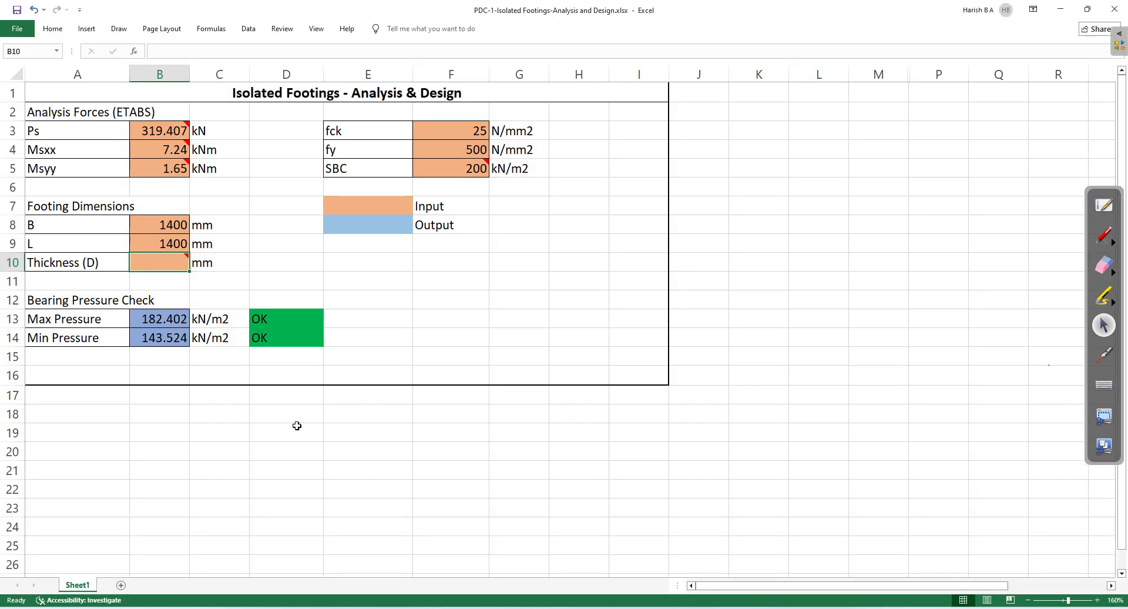
double_click(152, 133)
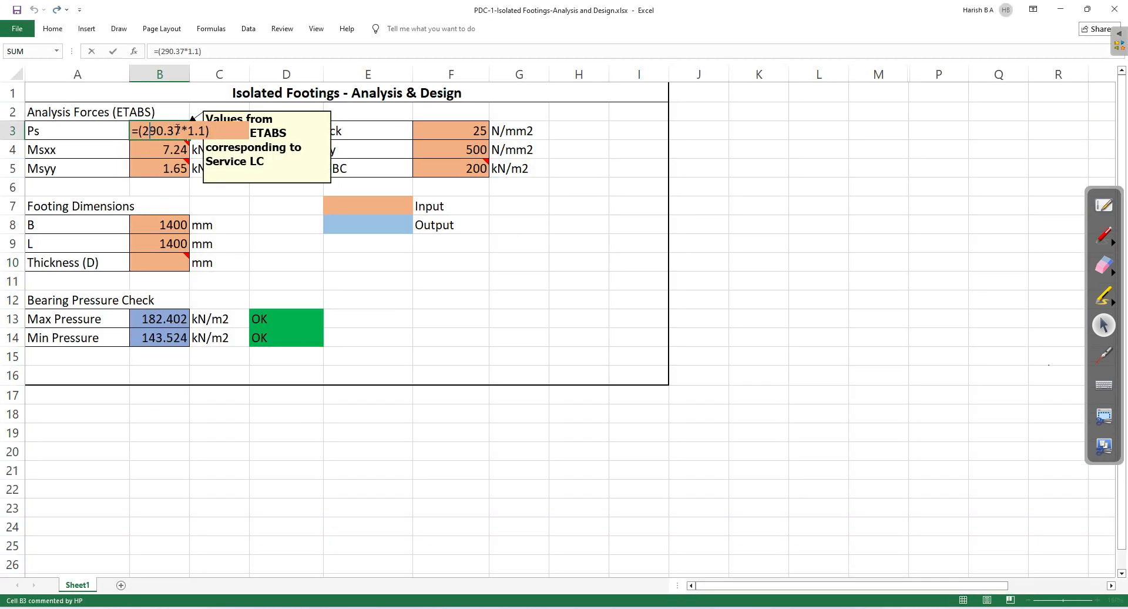
left_click_drag(176, 128, 148, 128)
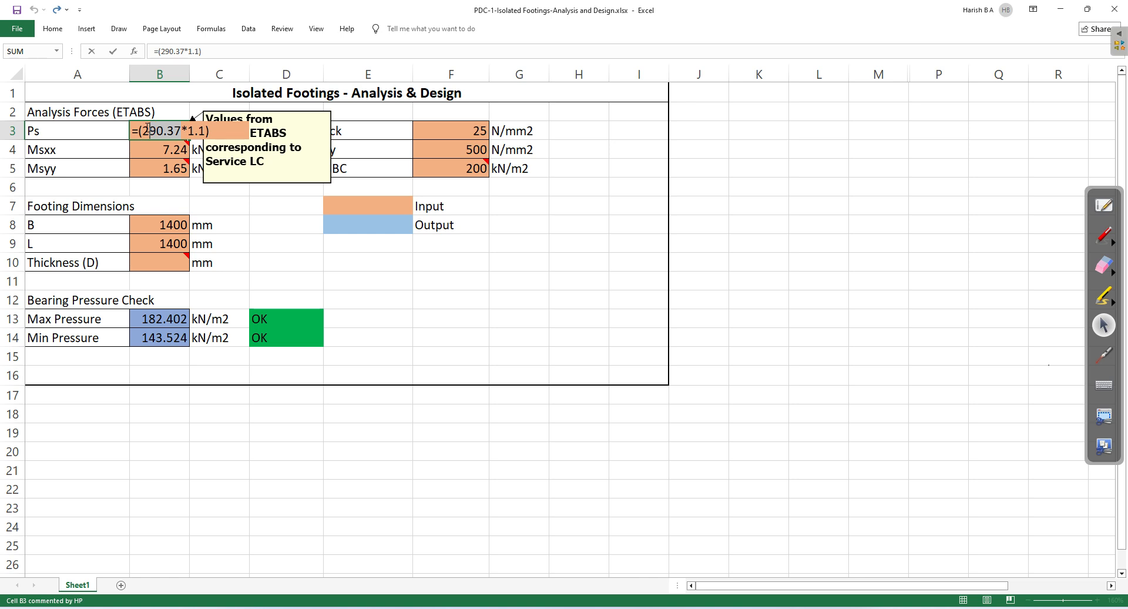
type("374.68")
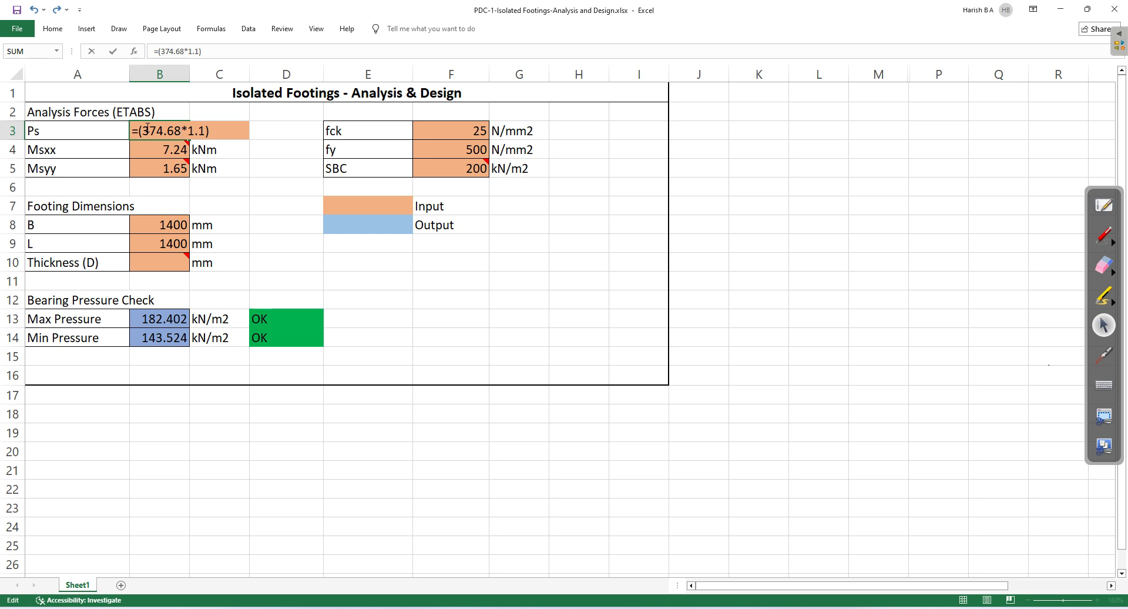
key("Return")
left_click(146, 128)
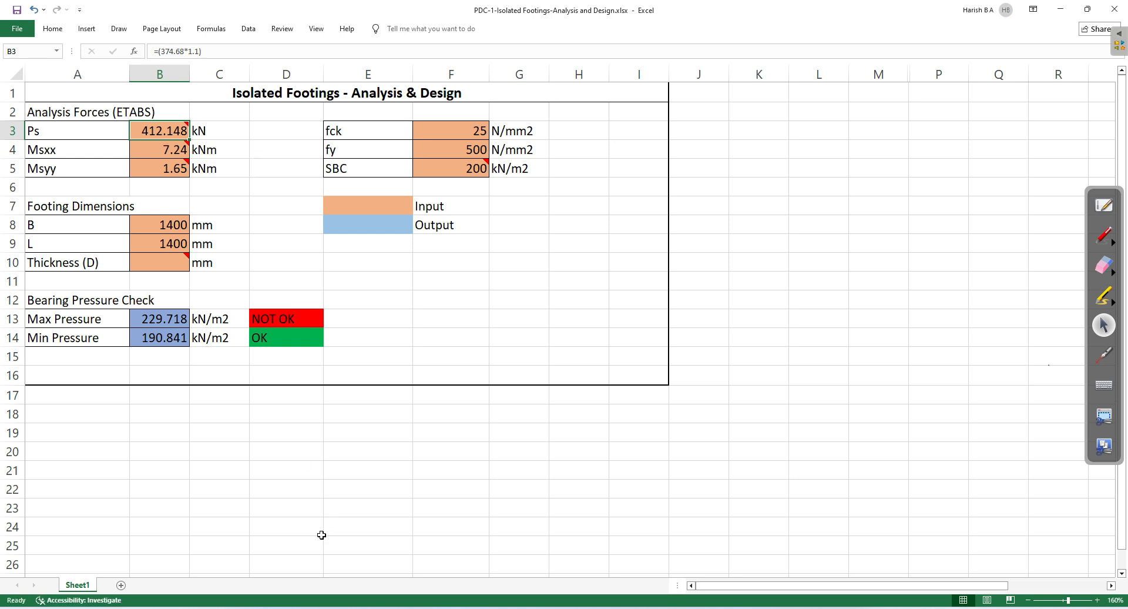
Enter footing F2's moments from the notes: Msxx 4.12 kNm and Msyy 0.073 kNm
left_click(346, 608)
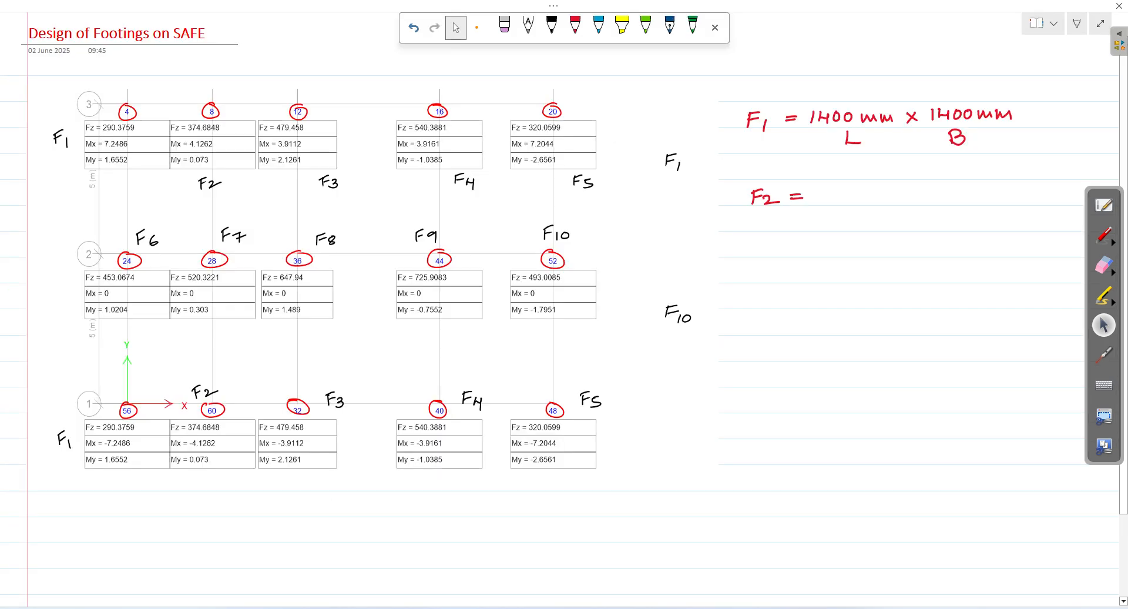
key("alt+Tab")
left_click(161, 152)
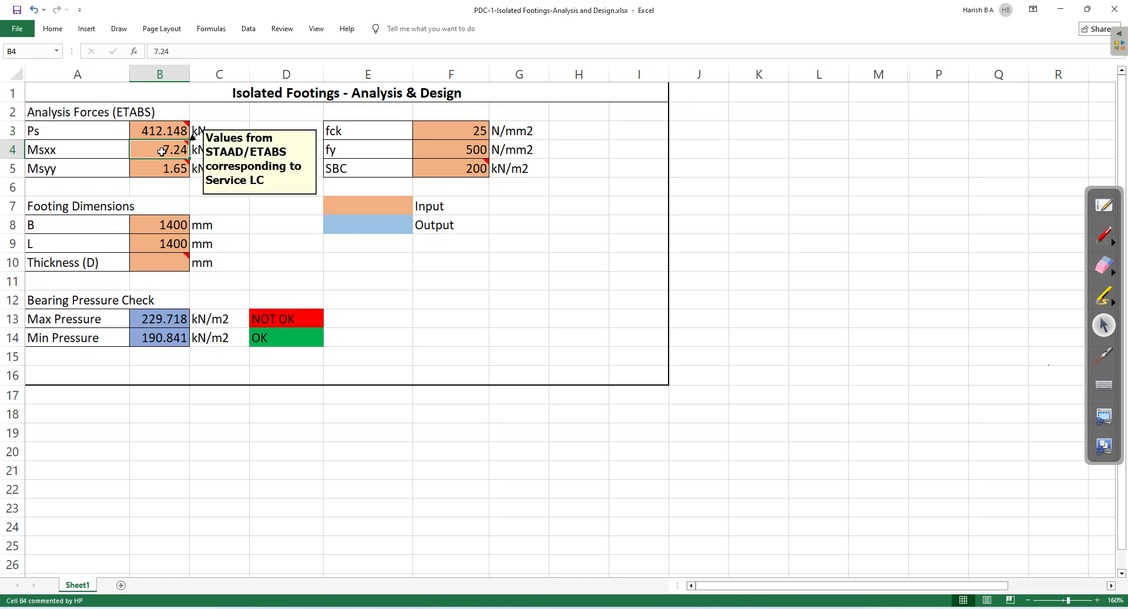
type("4.12")
key("Return")
type("0.0")
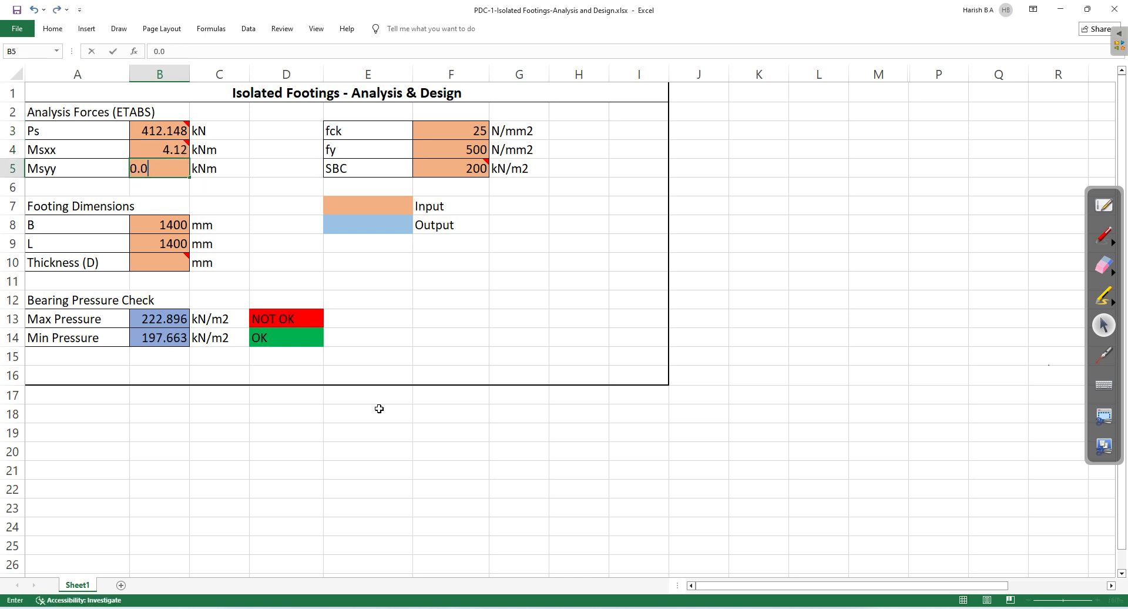
key("alt+Tab")
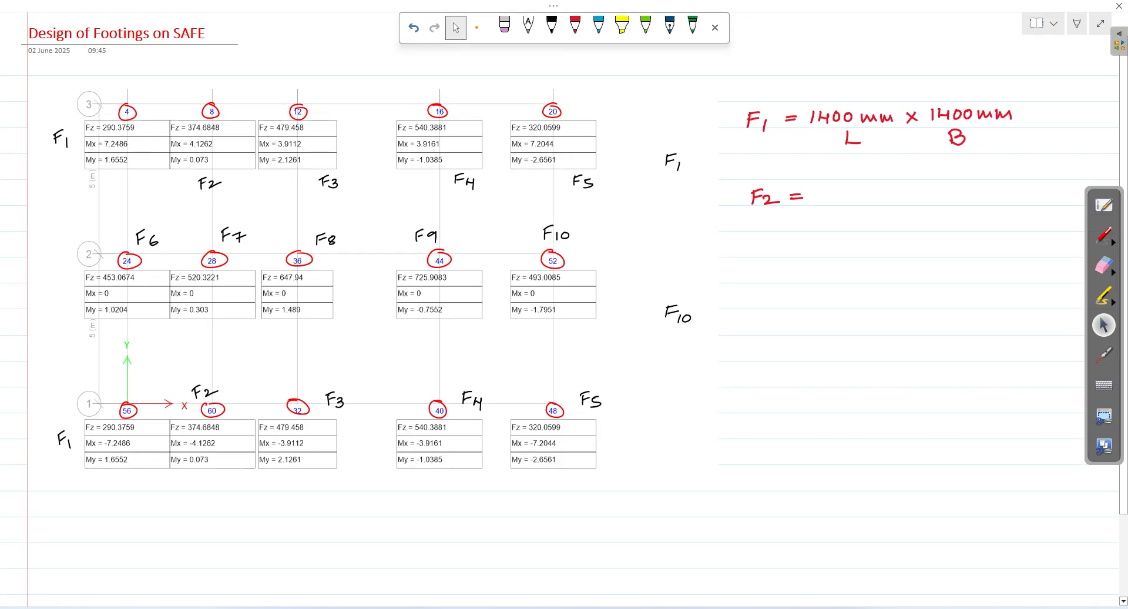
key("alt+Tab")
type("7")
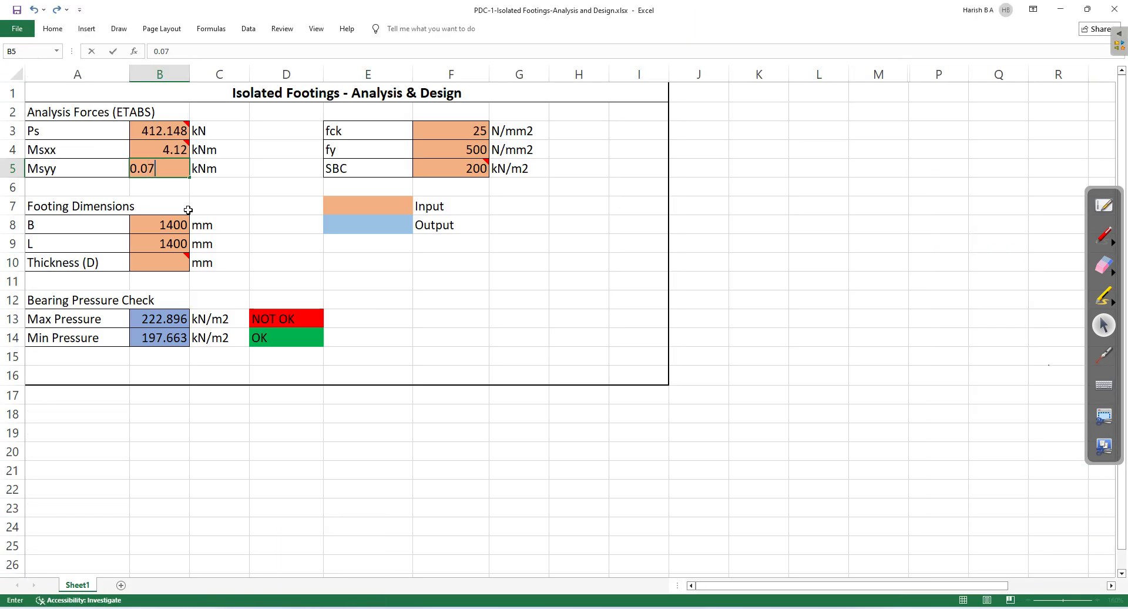
type("3")
key("Return")
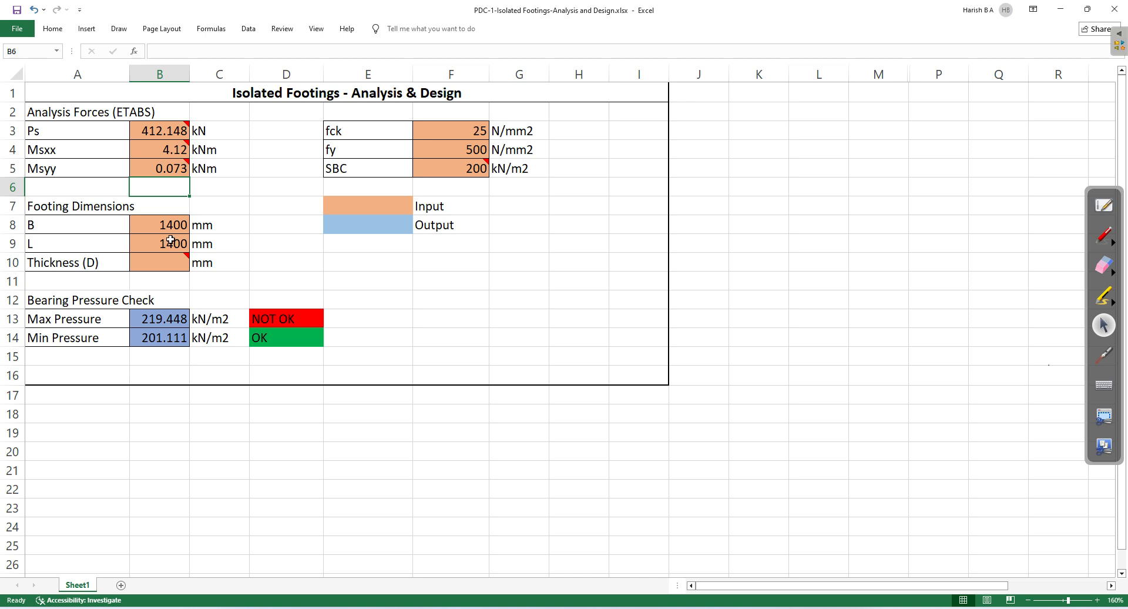
Set both footing dimensions B and L to 1500 mm for F2
left_click(170, 225)
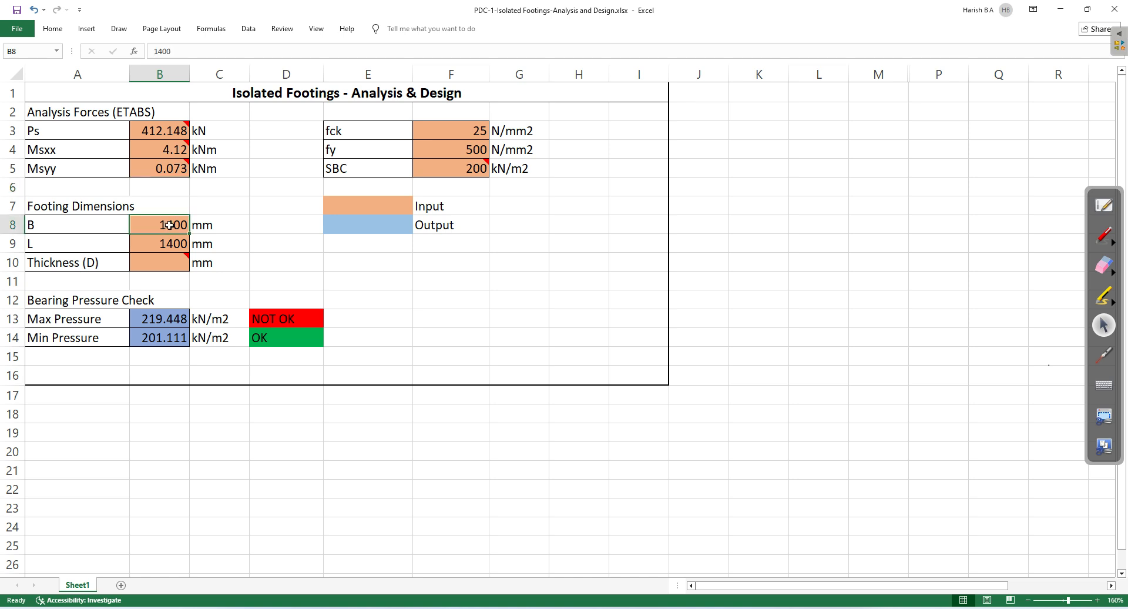
type("1")
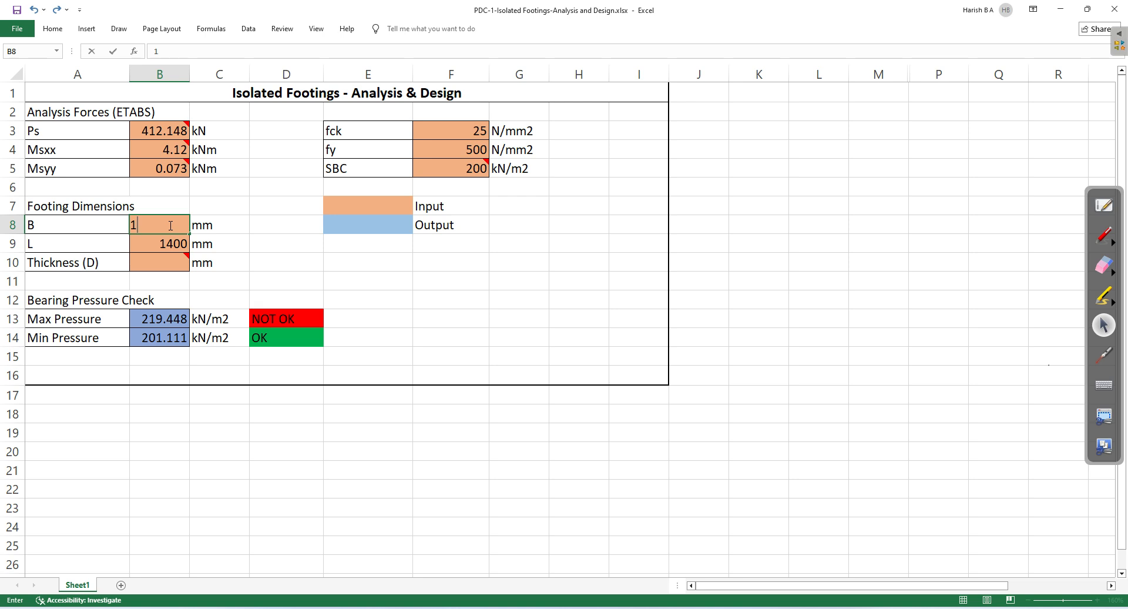
type("500")
key("Return")
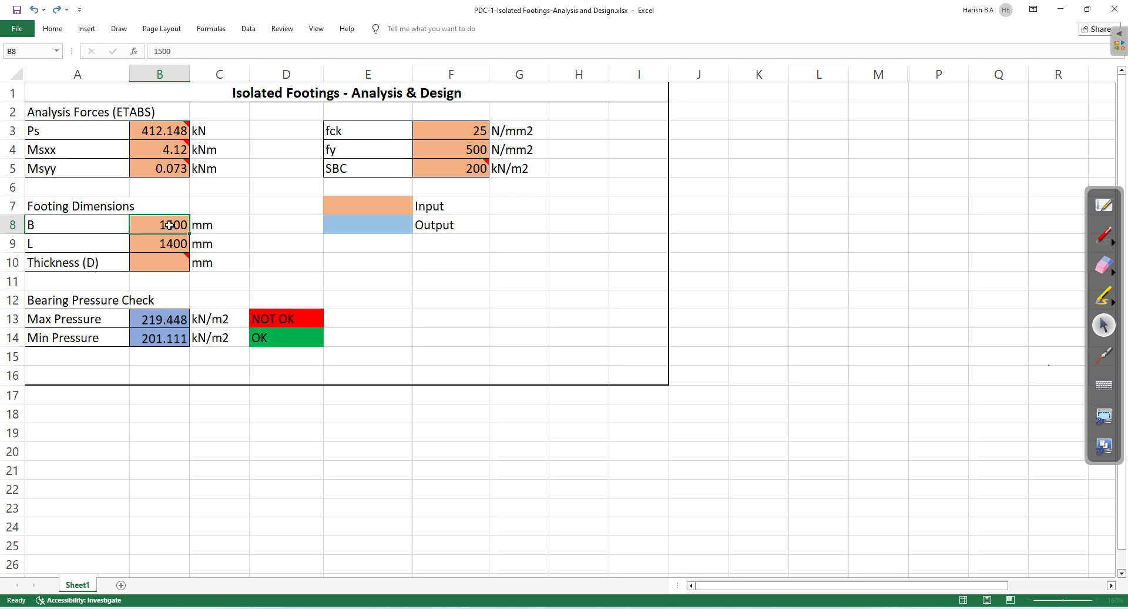
type("1500")
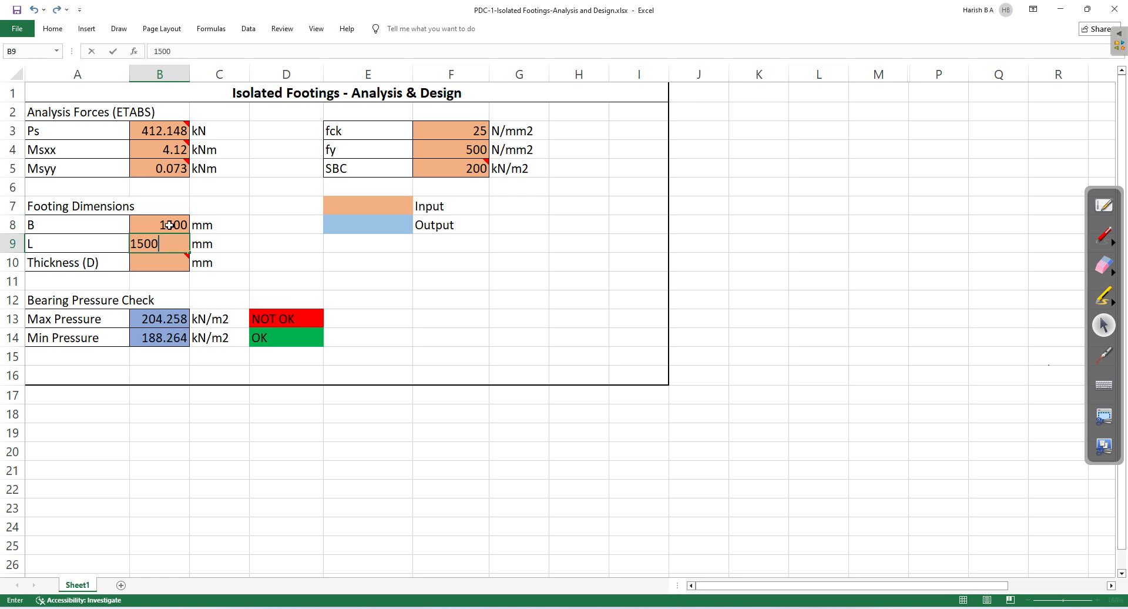
key("Return")
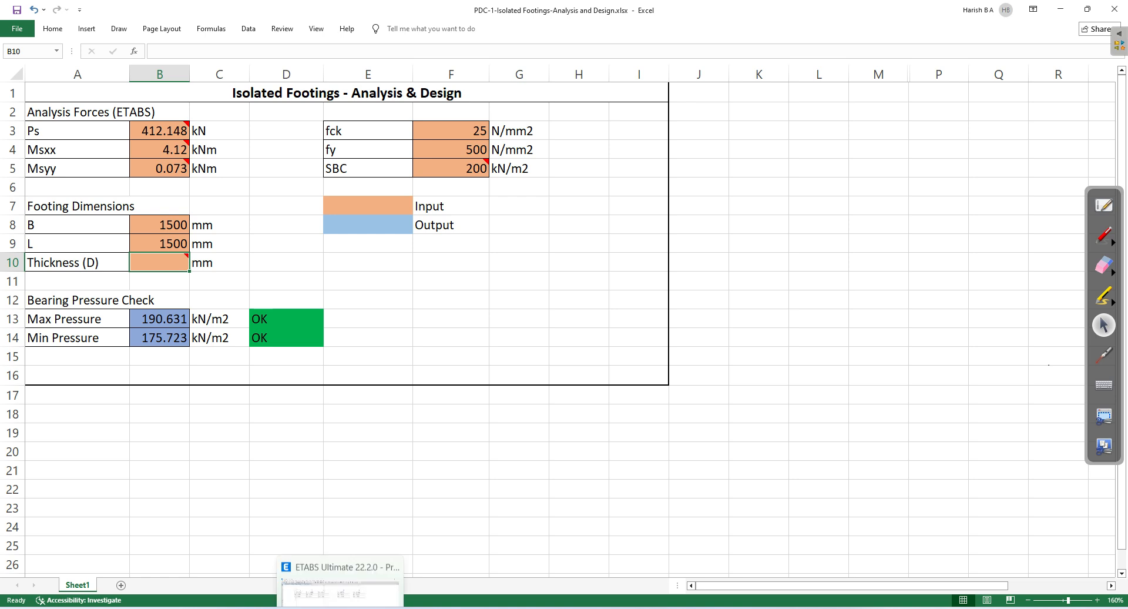
On the footing notes page, complete F2 as 1500 mm × 1500 mm in red and start an F3 = line
left_click(367, 608)
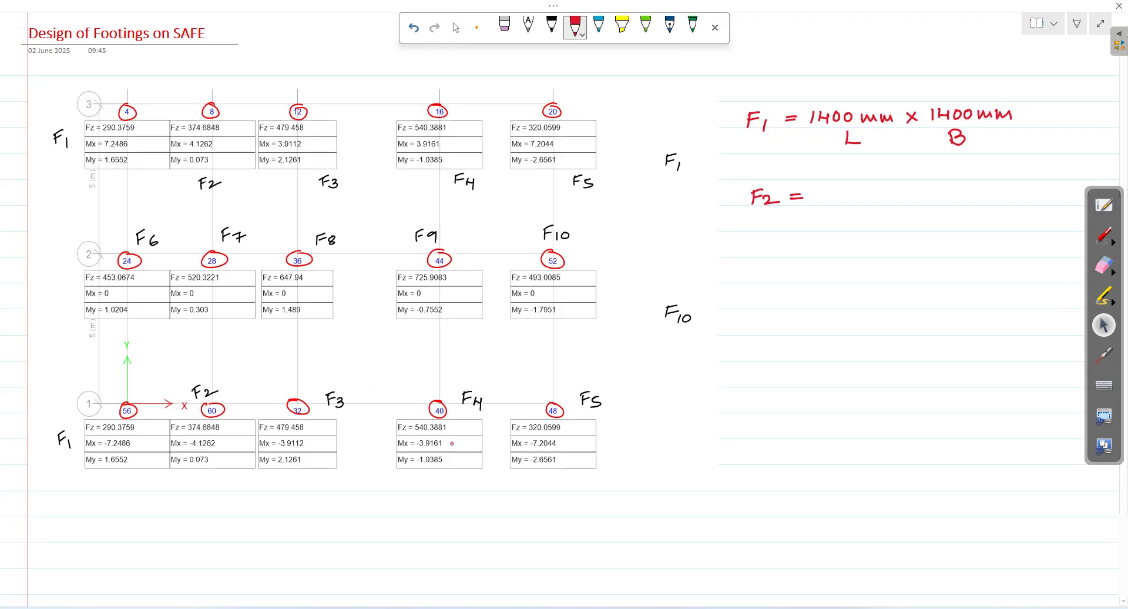
left_click_drag(846, 195, 845, 198)
left_click_drag(857, 195, 854, 201)
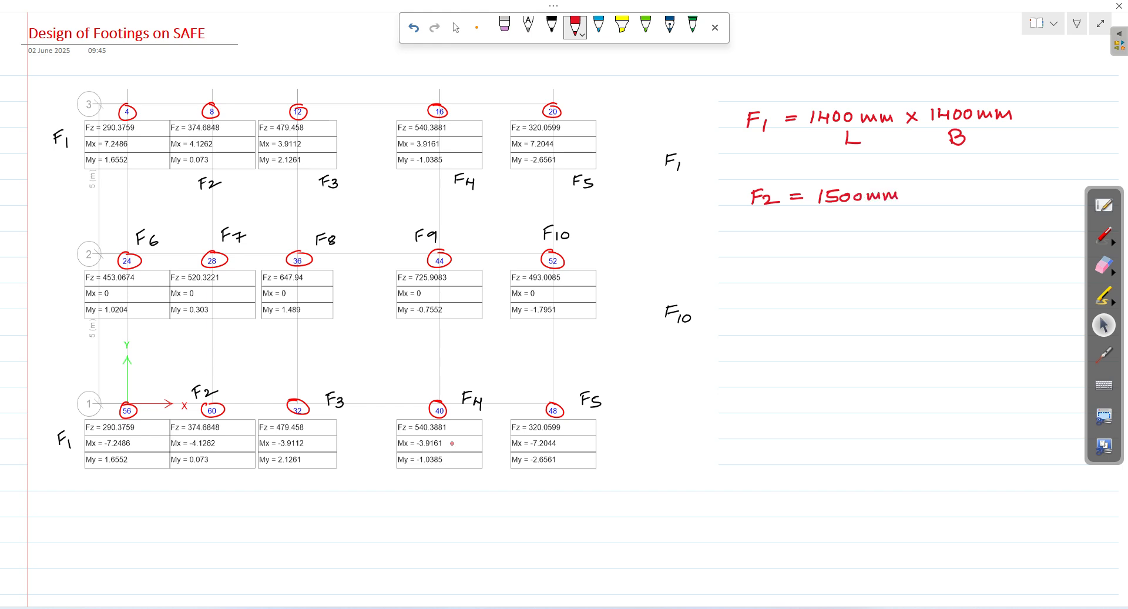
left_click_drag(939, 193, 936, 200)
left_click_drag(959, 191, 958, 200)
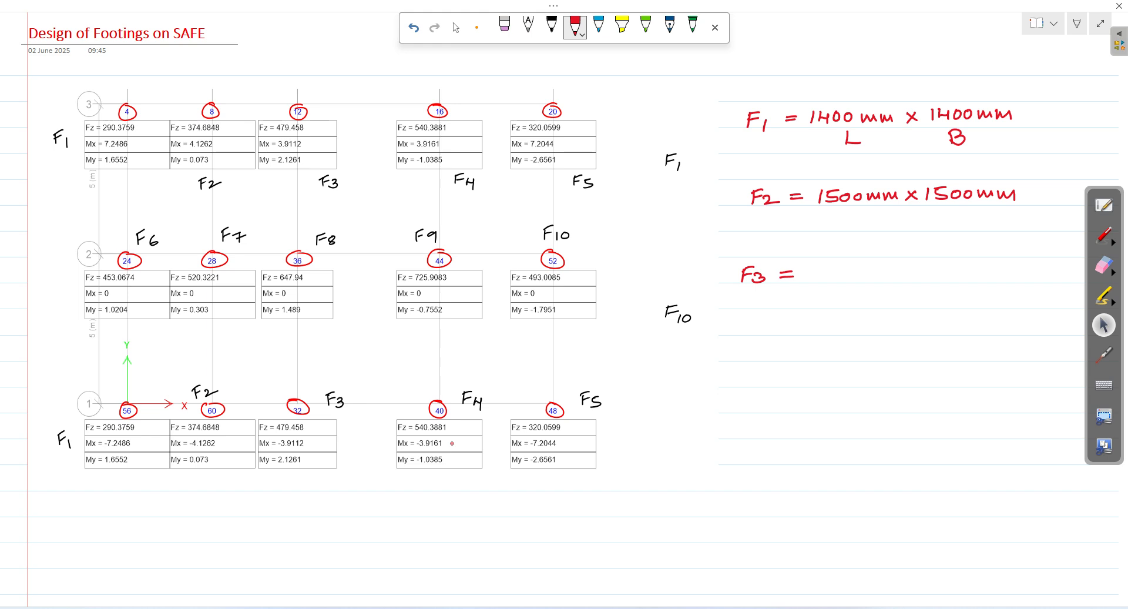
left_click(455, 28)
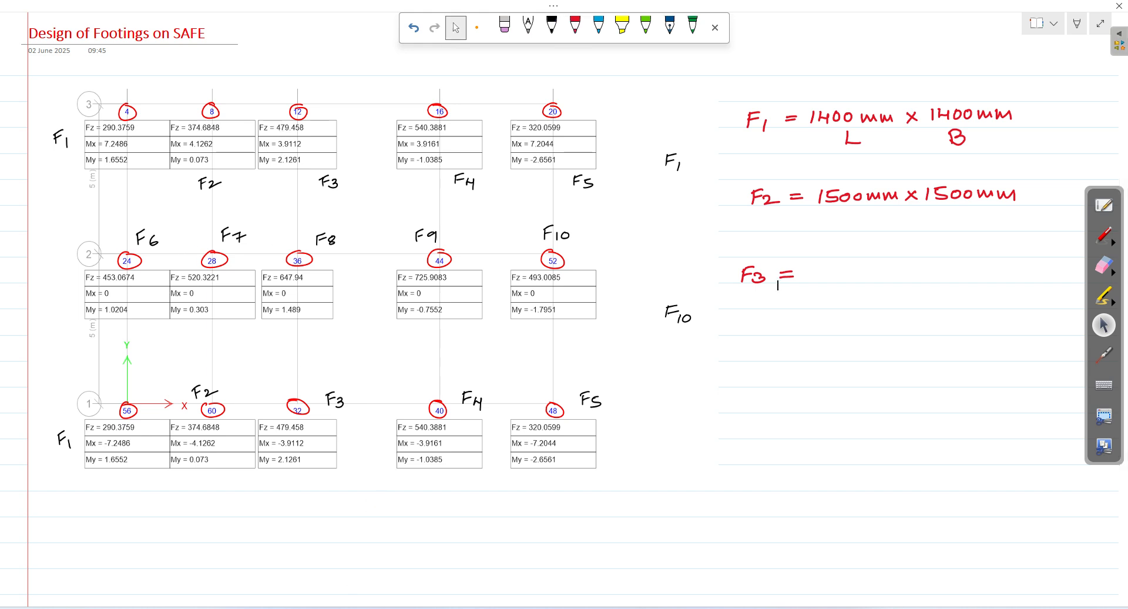
In the Excel footing sheet, set Ps for footing F3 to =(479.68*1.1), consulting the notes page for the reaction
left_click(313, 608)
double_click(159, 136)
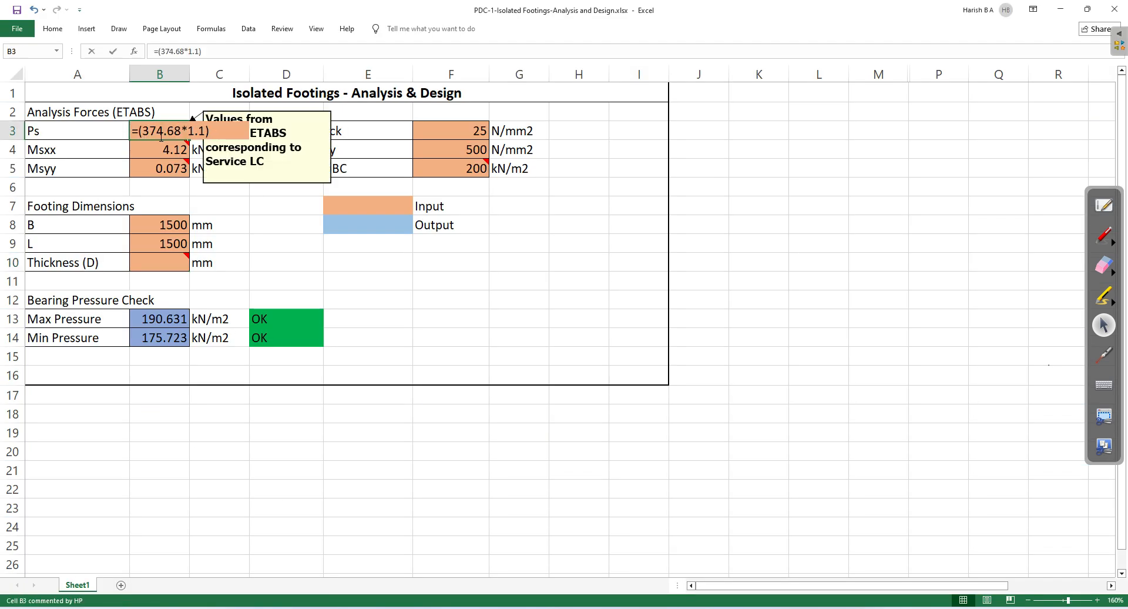
left_click_drag(185, 135, 141, 131)
type("479.")
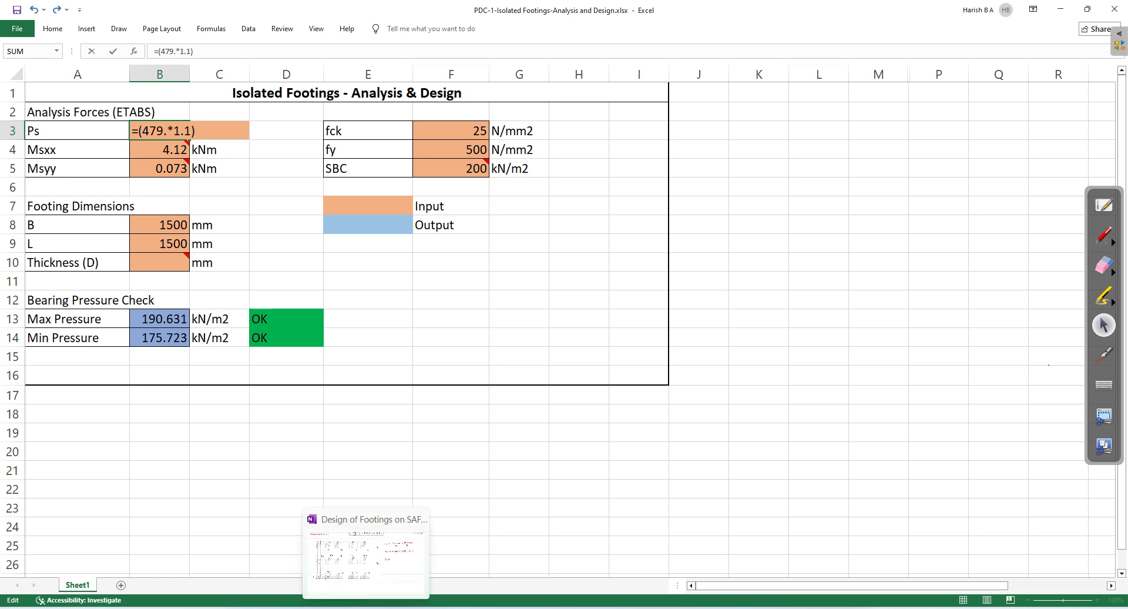
left_click(365, 605)
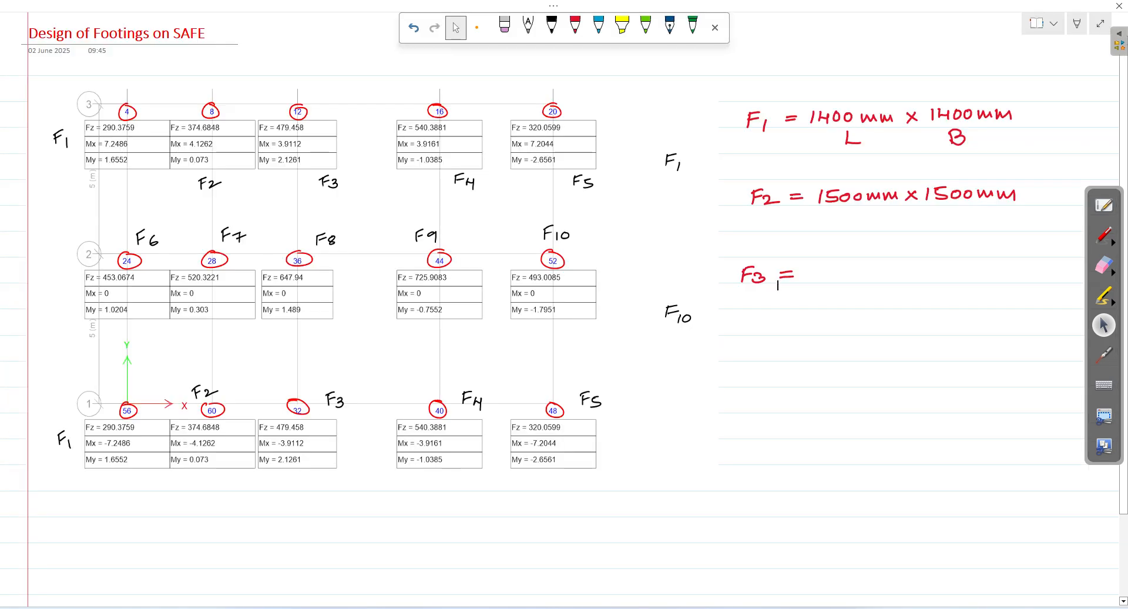
key("alt+Tab")
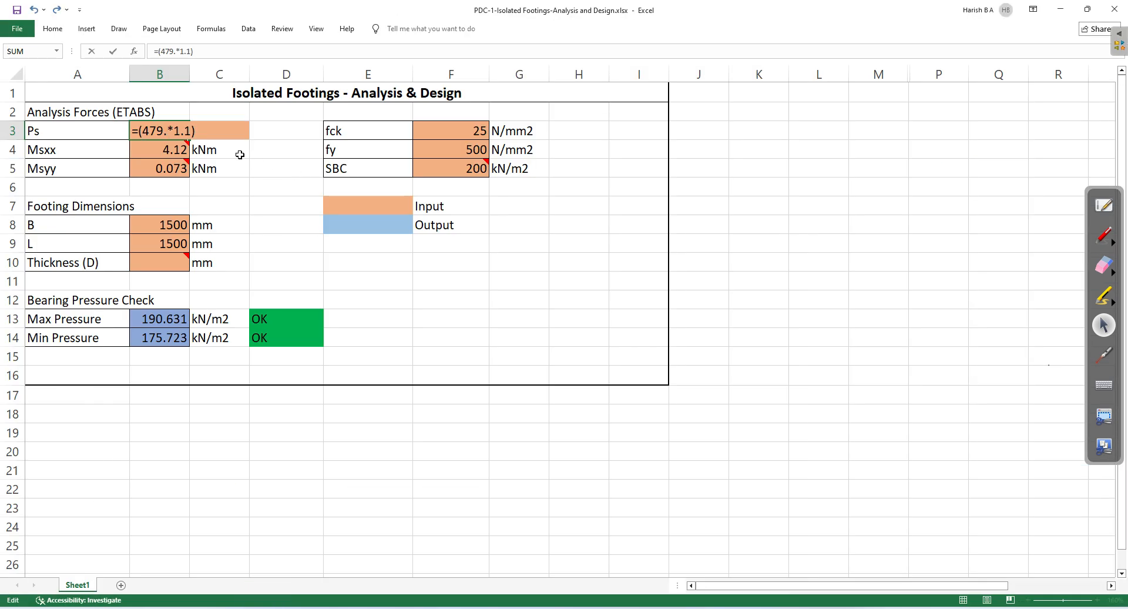
type("68")
key("Return")
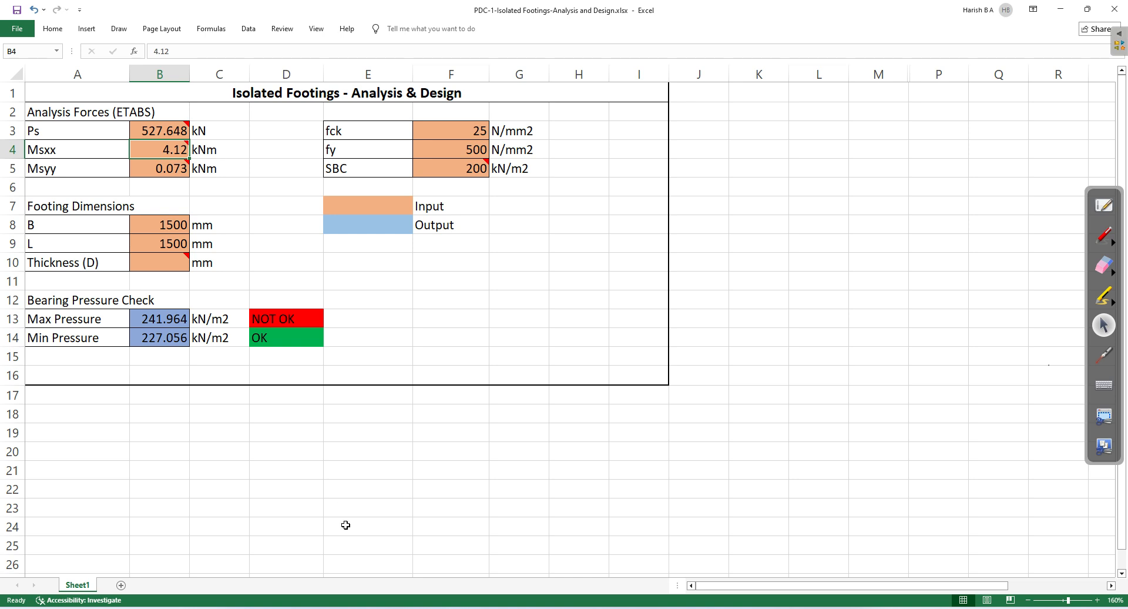
Copy the marked-up reactions picture from the notes page and paste it into the Excel footing sheet, starting around cell L18
left_click(365, 605)
left_click(517, 340)
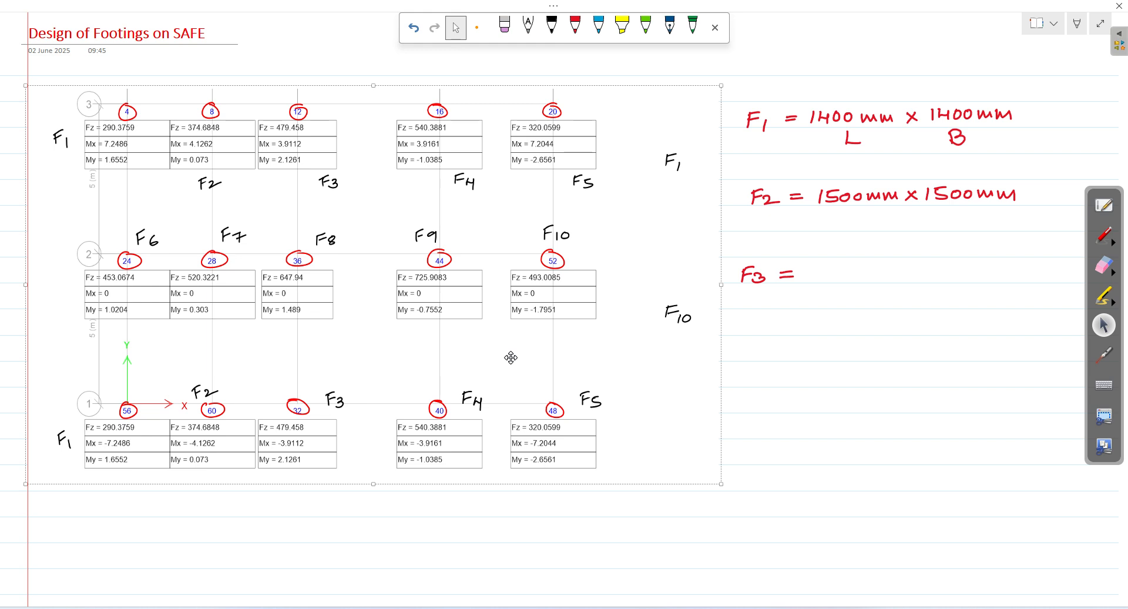
key("alt+Tab")
left_click(798, 418)
key("ctrl+v")
left_click_drag(829, 419, 924, 447)
scroll(659, 355, "down", 17)
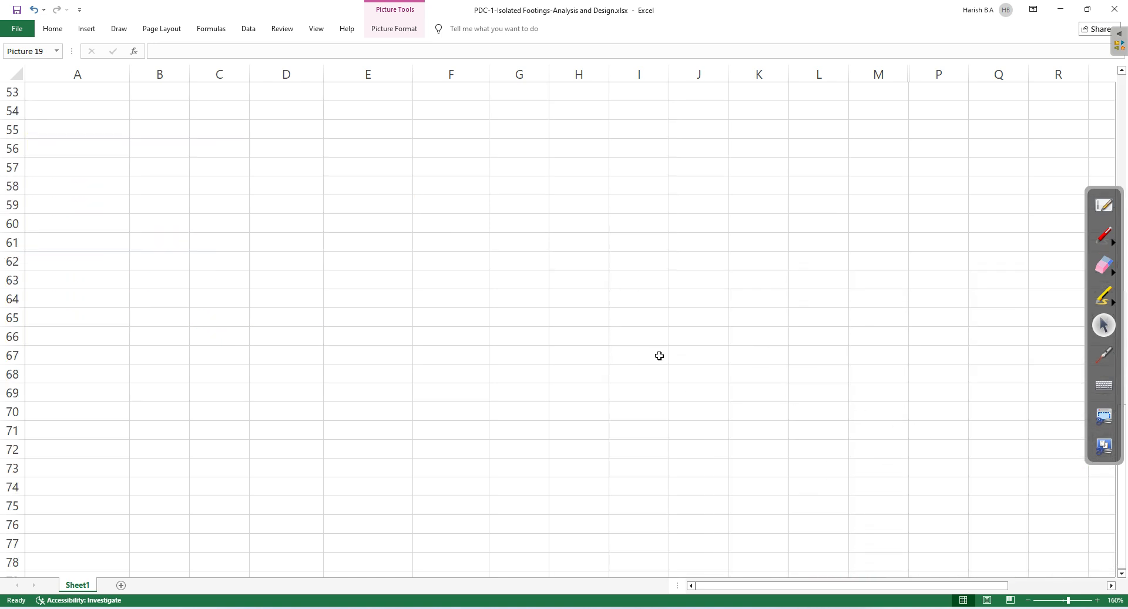
scroll(638, 345, "up", 17)
left_click(680, 299)
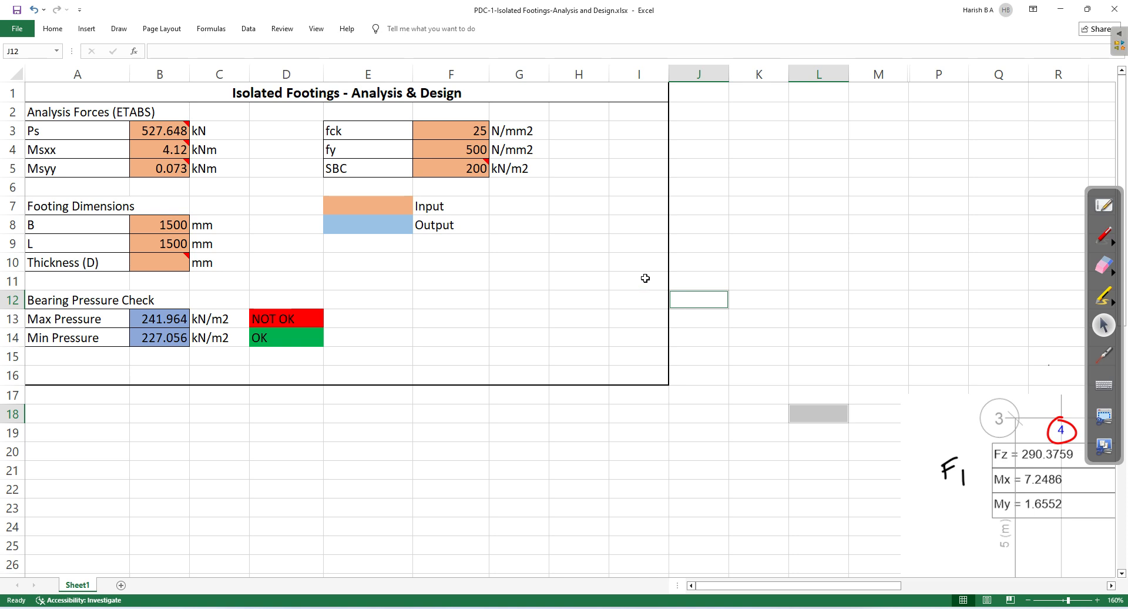
Shrink the pasted reactions picture and place it beside the footing calculation, spanning roughly columns G to Q and rows 7 to 21
scroll(646, 278, "down", 6, "ctrl")
left_click_drag(796, 395, 653, 193)
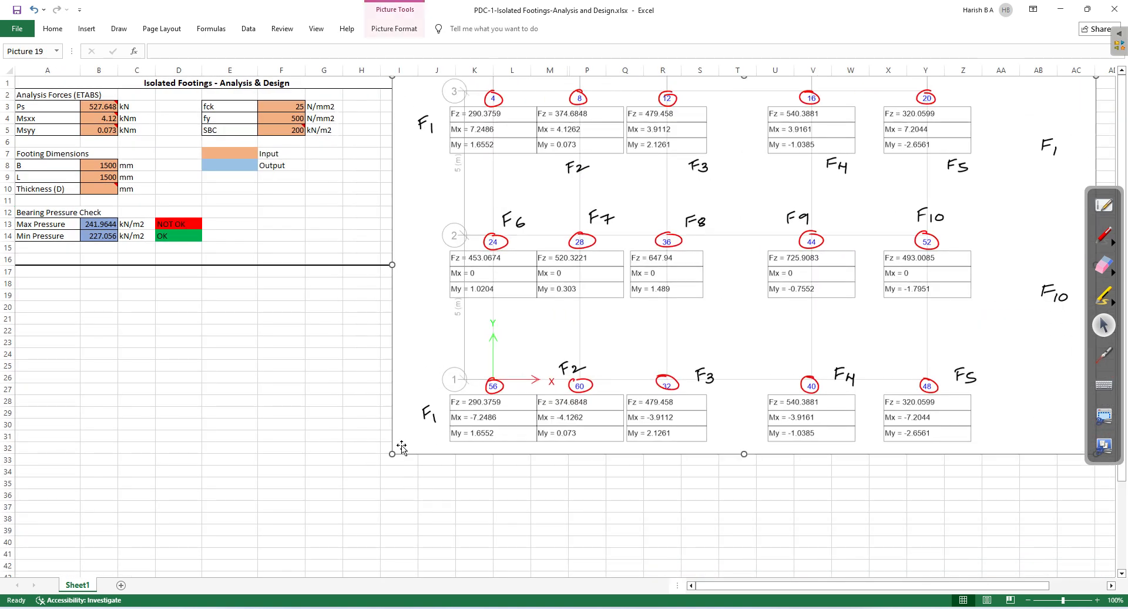
left_click_drag(392, 454, 715, 218)
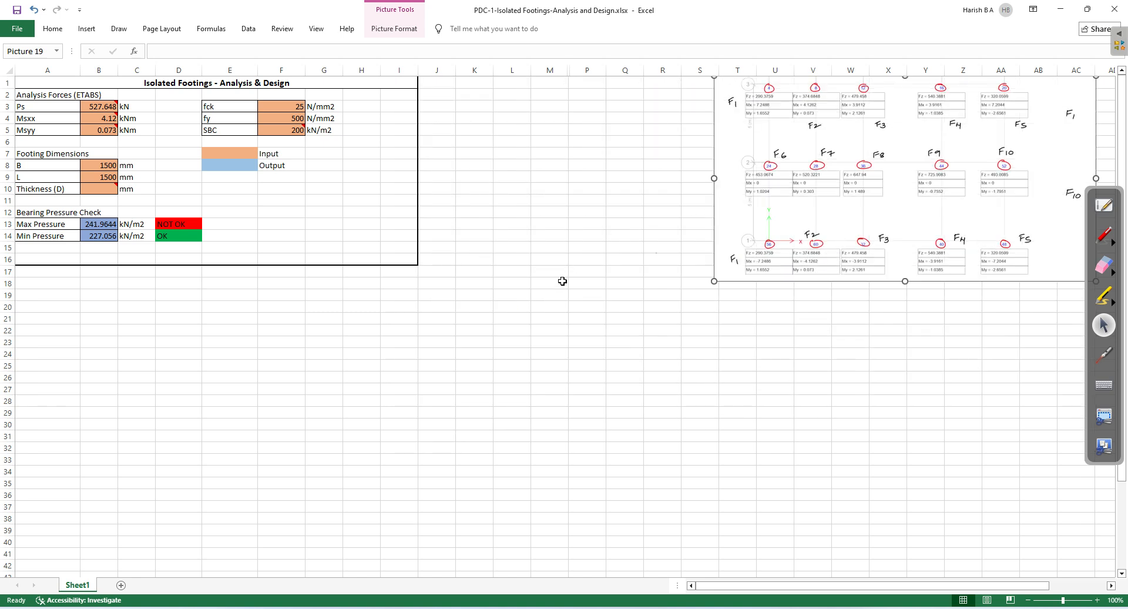
left_click_drag(766, 146, 423, 188)
scroll(341, 284, "up", 4, "ctrl")
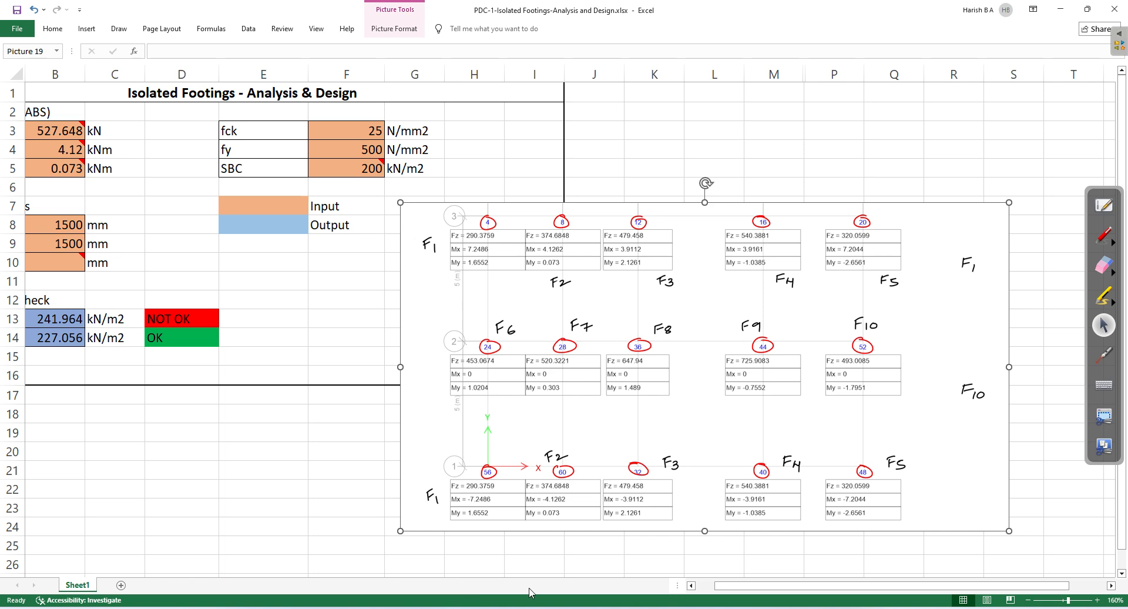
left_click_drag(791, 585, 773, 585)
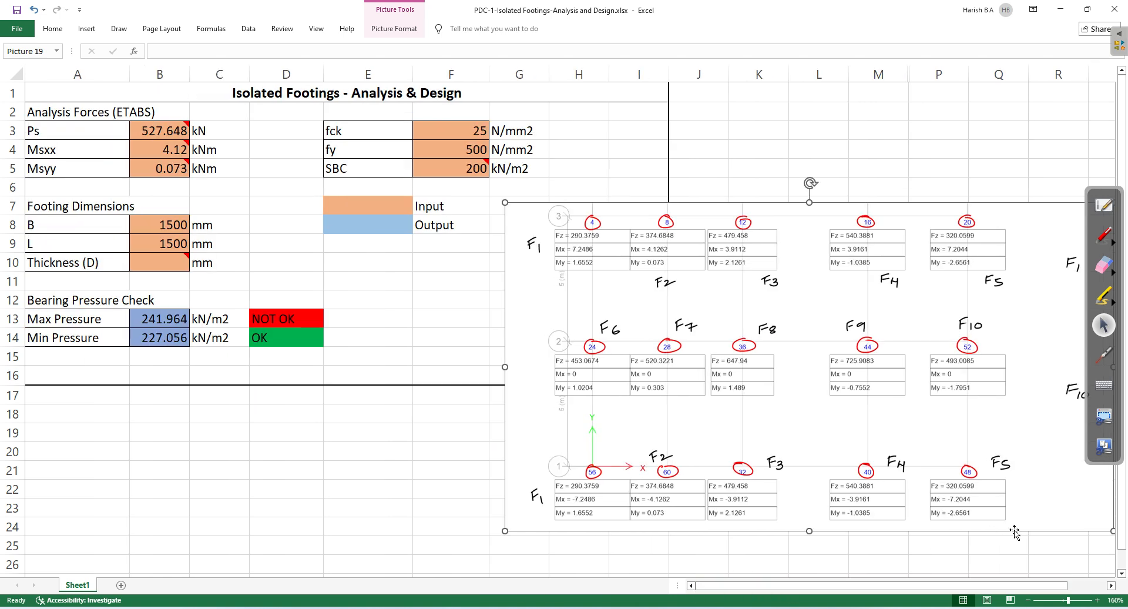
left_click_drag(1111, 531, 925, 473)
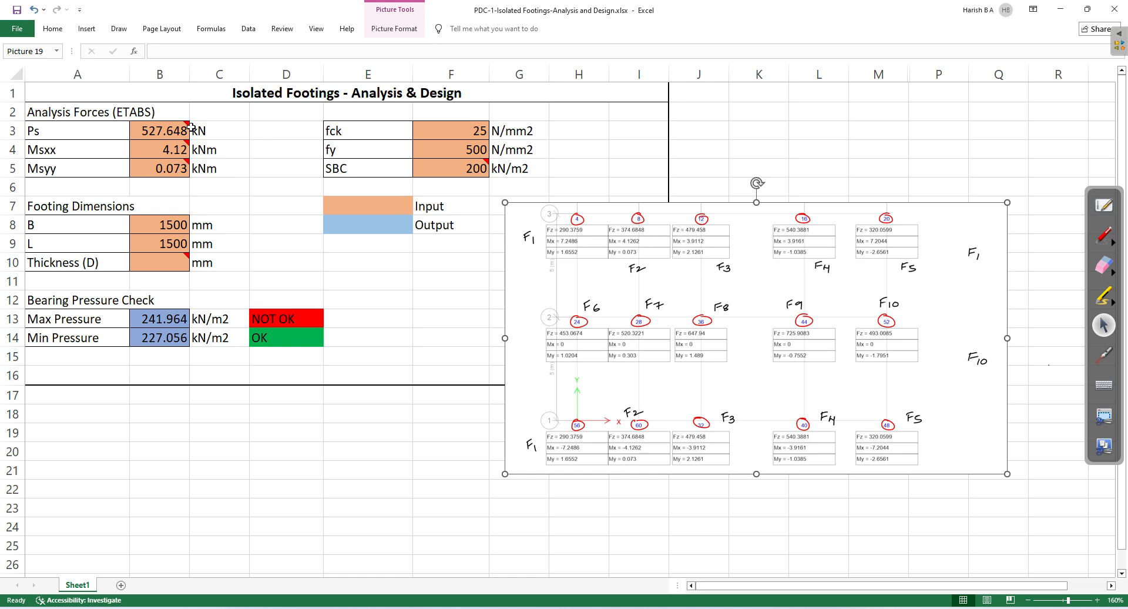
Check the Ps formula for footing F3 against the pasted reactions picture
left_click(158, 134)
double_click(157, 134)
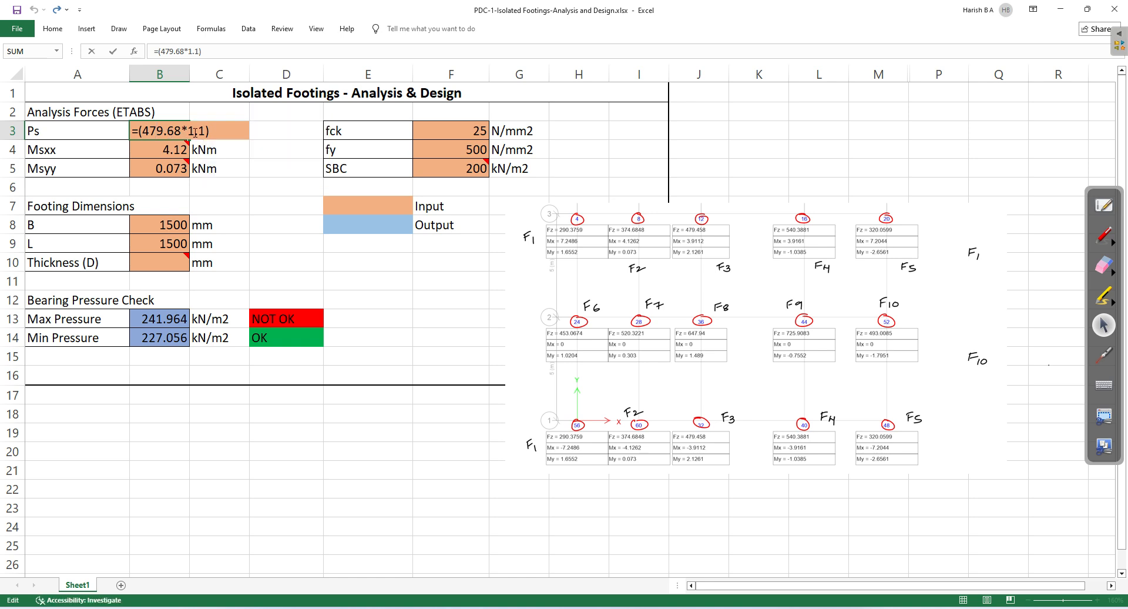
key("Return")
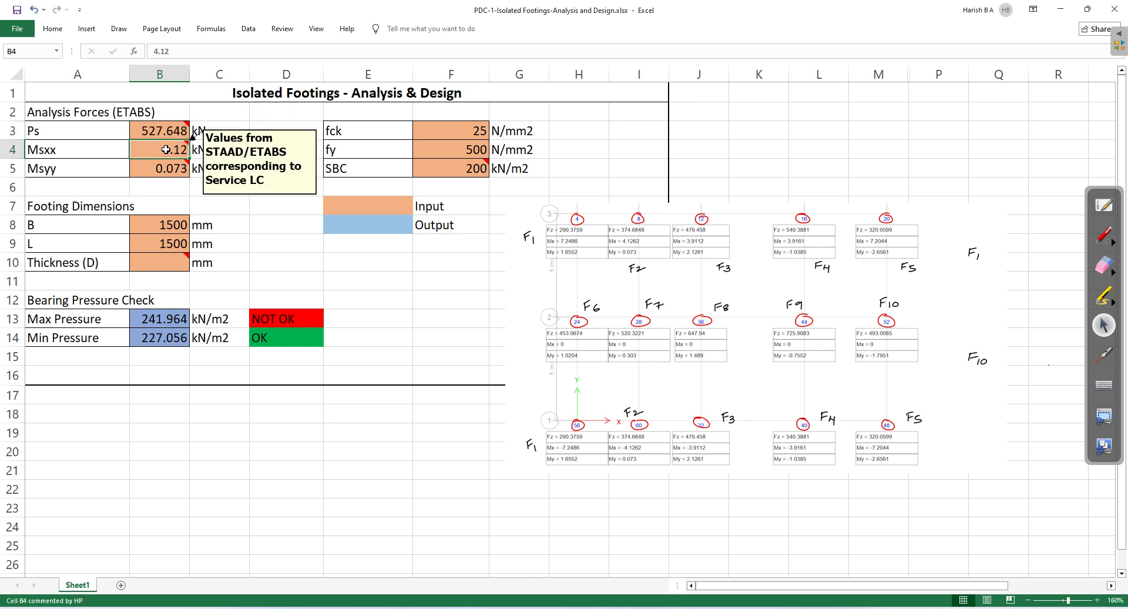
double_click(167, 133)
key("Return")
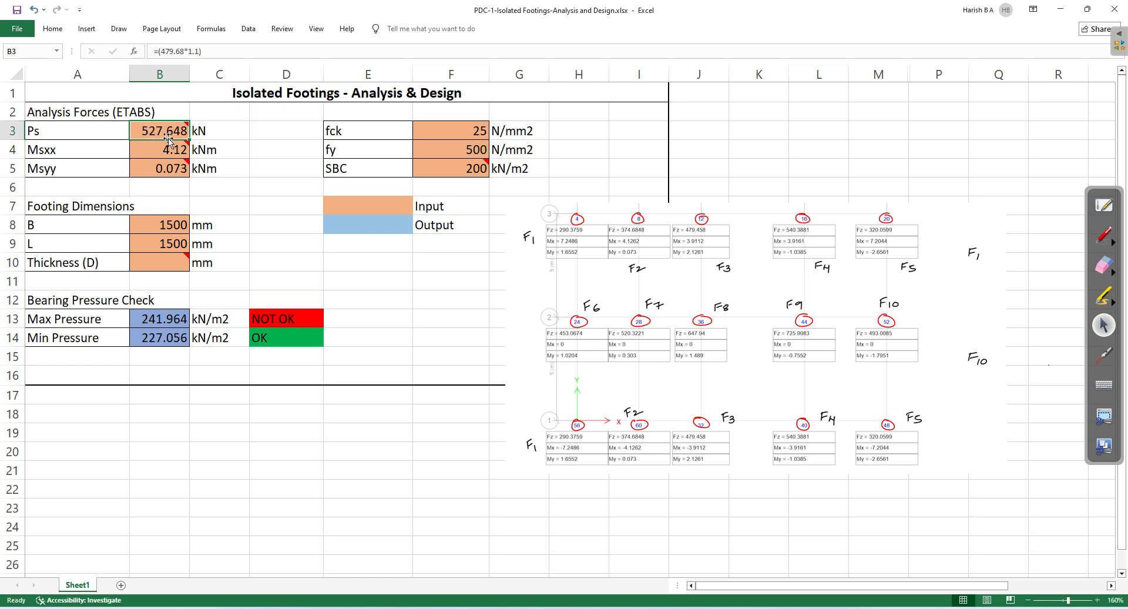
Enter footing F3's moments from the reactions picture: Msxx 3.91 kNm and Msyy 2.12 kNm
double_click(157, 147)
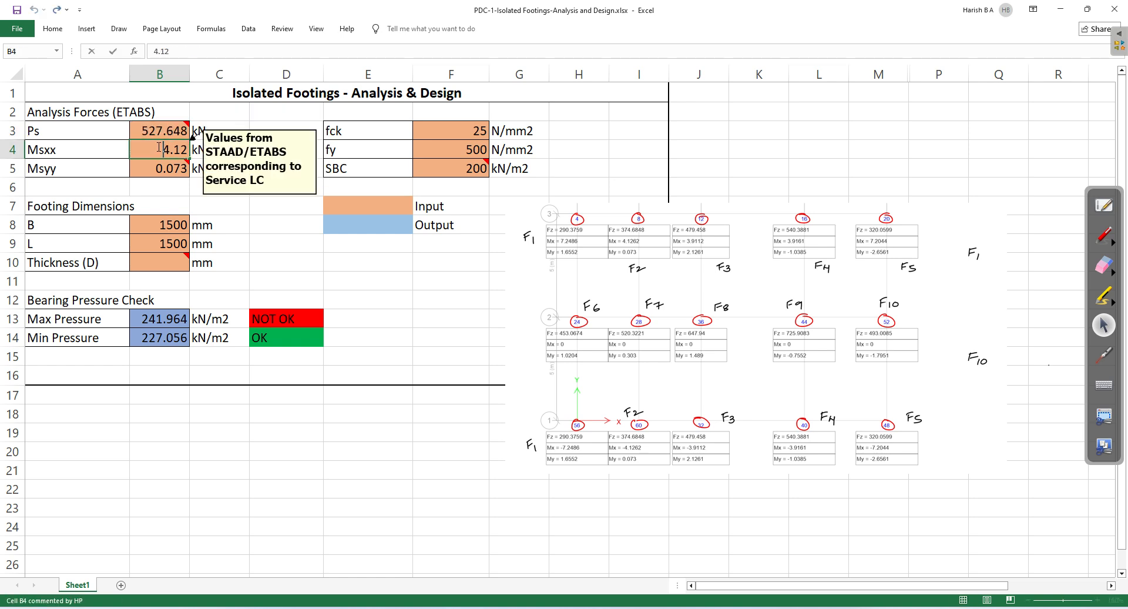
key("Delete")
key("Delete")
key("Delete")
key("Delete")
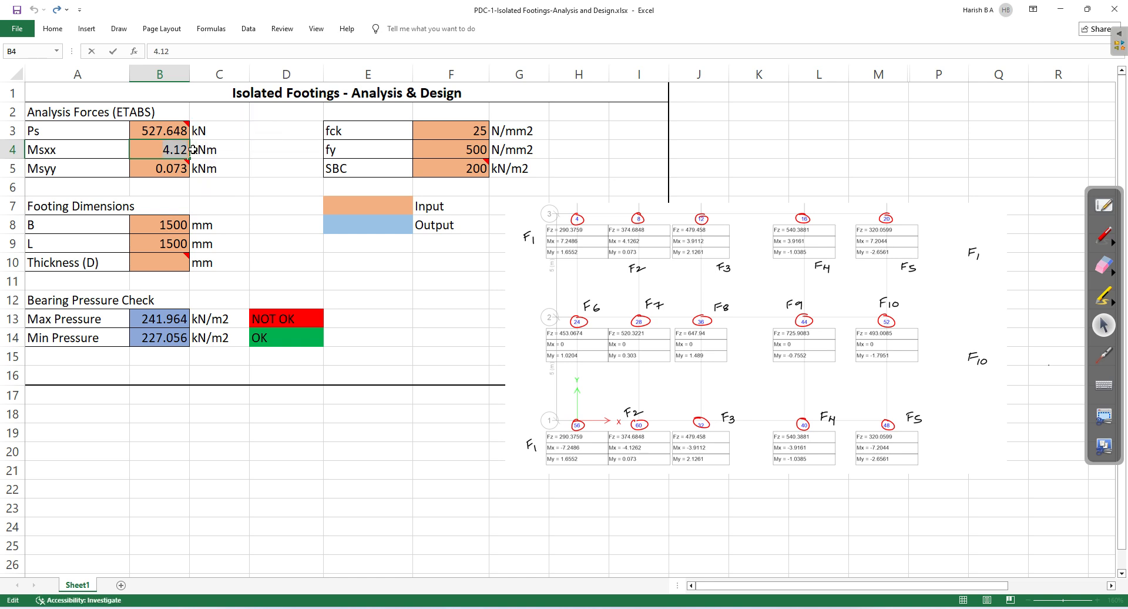
type("3.91")
key("Return")
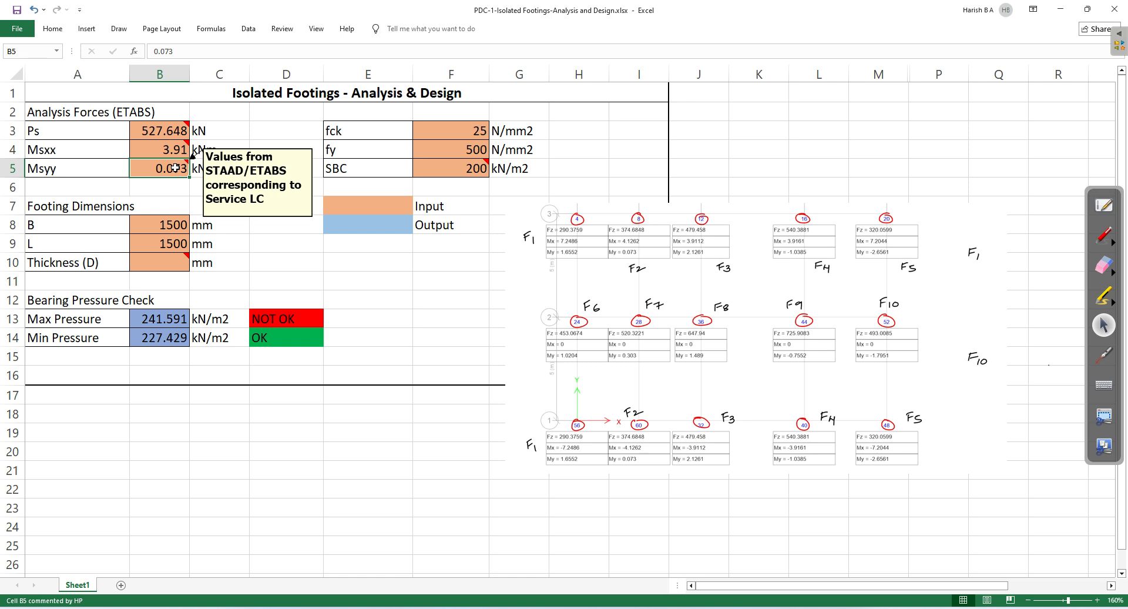
double_click(176, 168)
left_click_drag(151, 159, 128, 157)
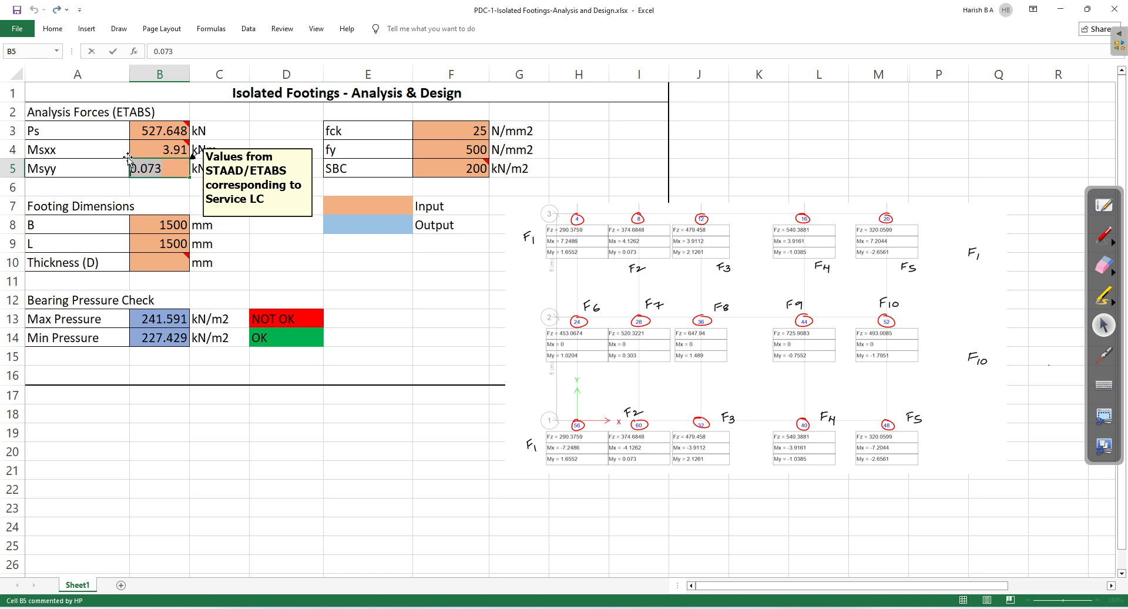
type("2.12")
key("Return")
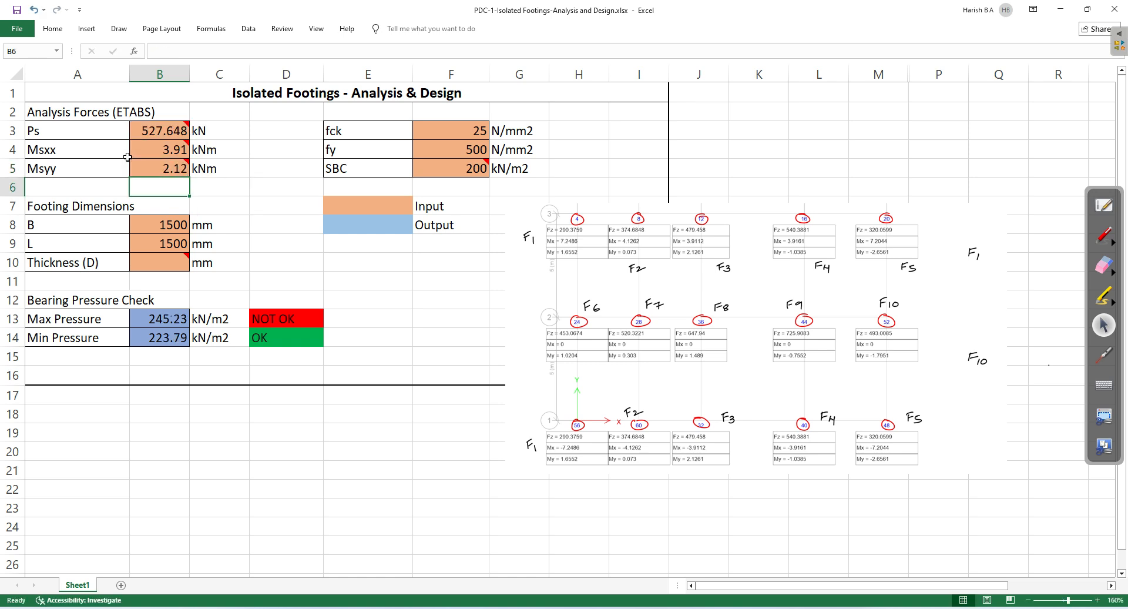
Try 1600 mm for both footing dimensions B and L of F3
left_click(154, 227)
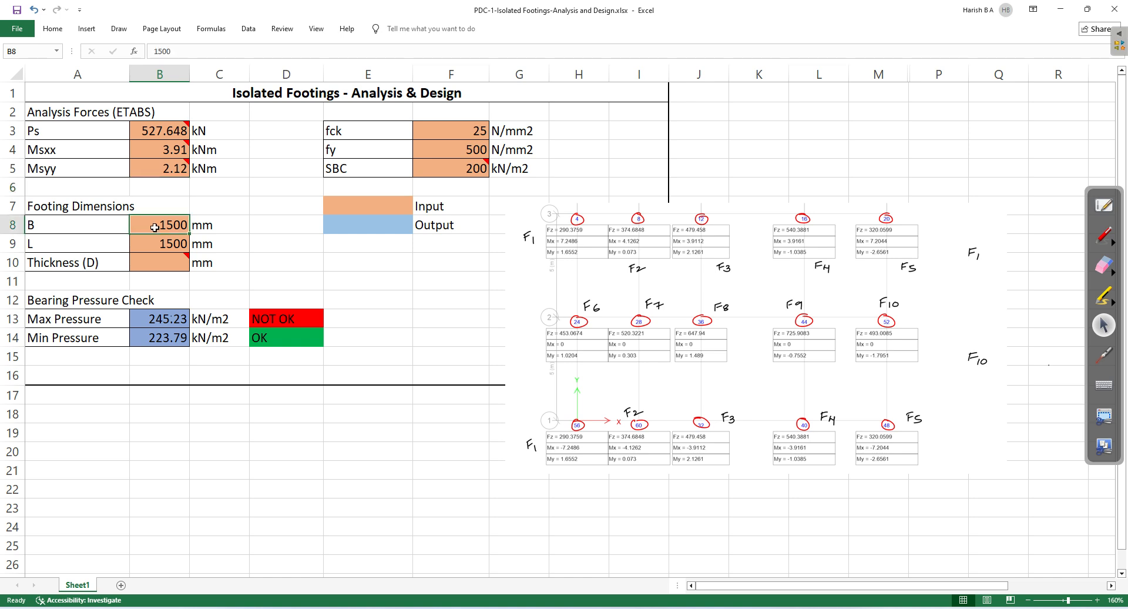
type("1600")
key("Return")
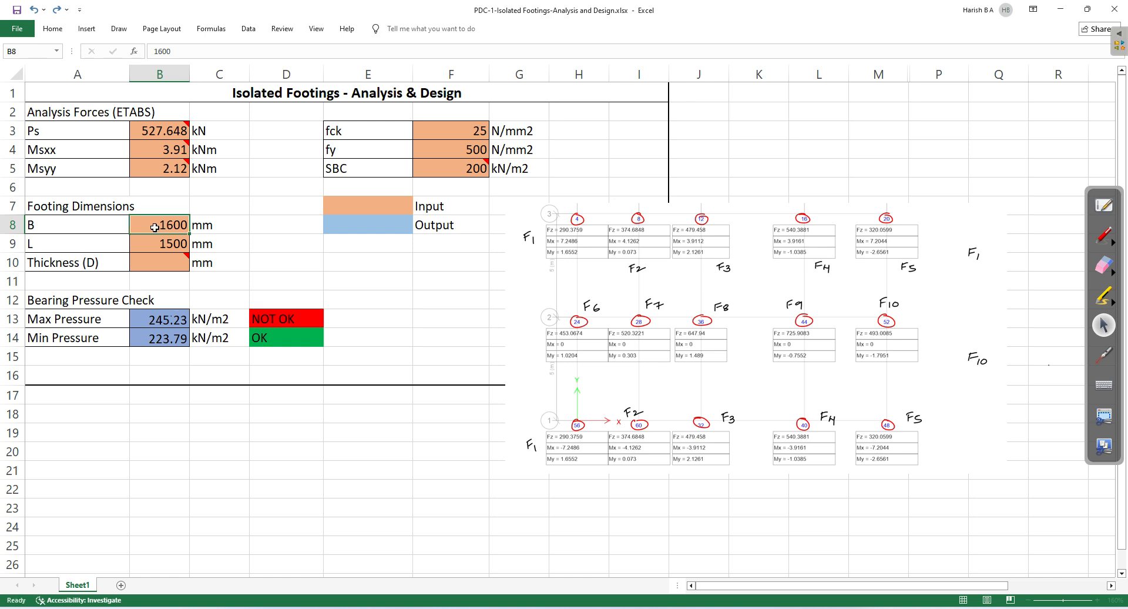
type("1600")
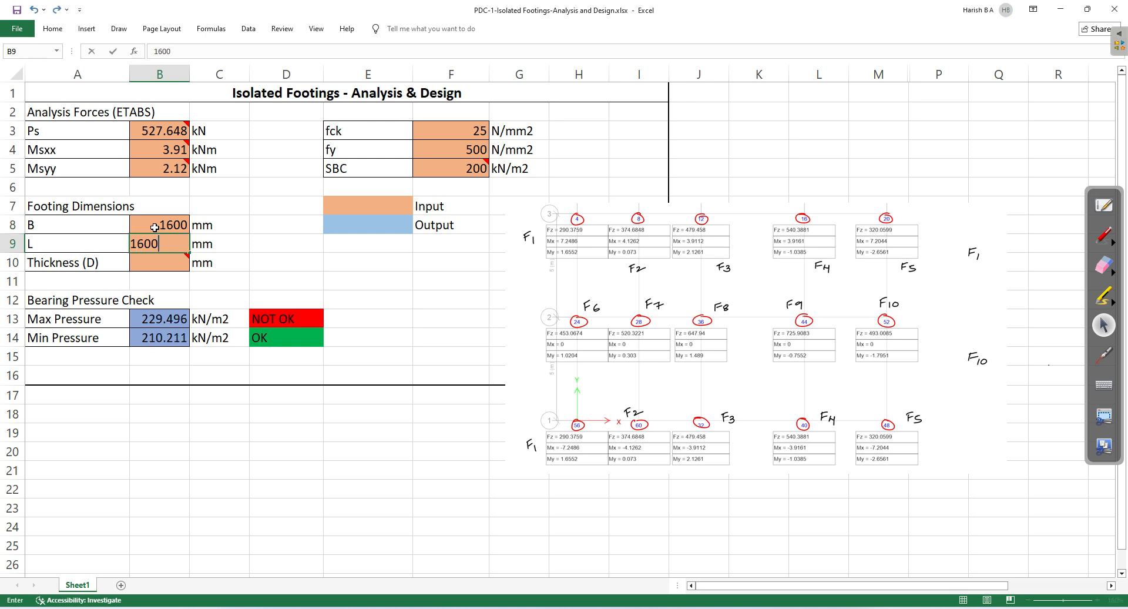
key("Return")
Set both footing dimensions B and L to 1700 mm for F3
left_click(155, 227)
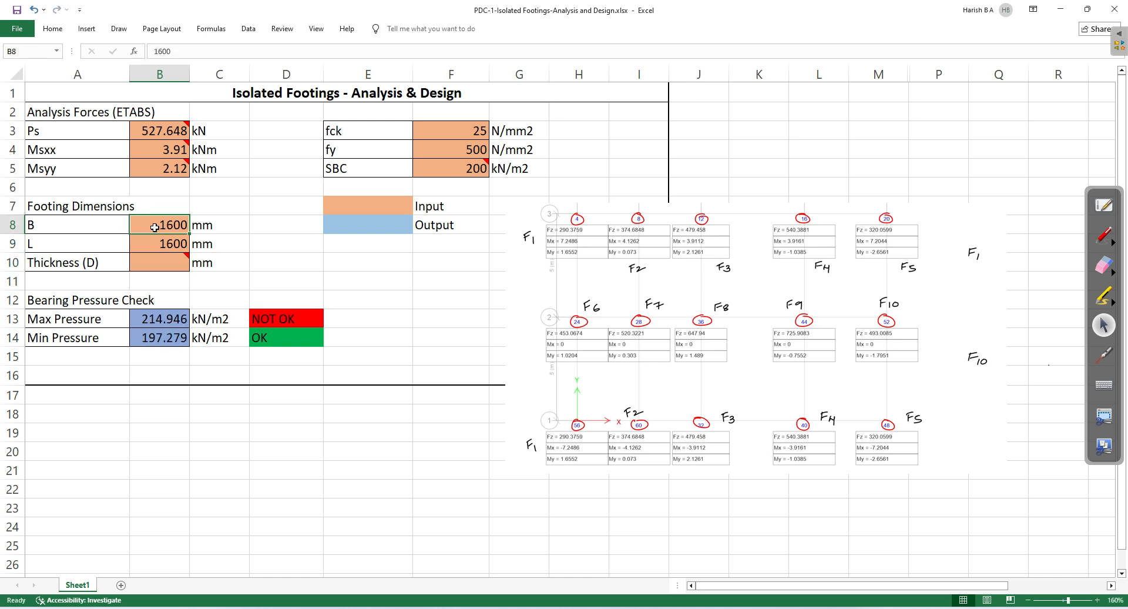
type("1700")
key("Return")
type("1700")
key("Return")
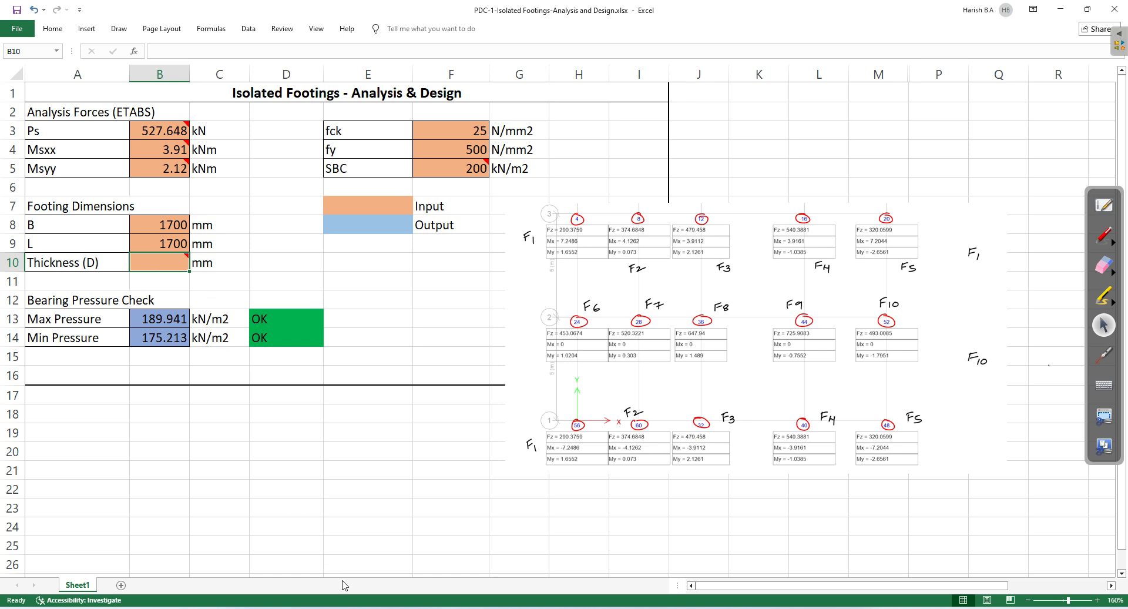
On the footing notes page, complete the F3 line in red pen as 1700 mm × 1700 mm
left_click(369, 608)
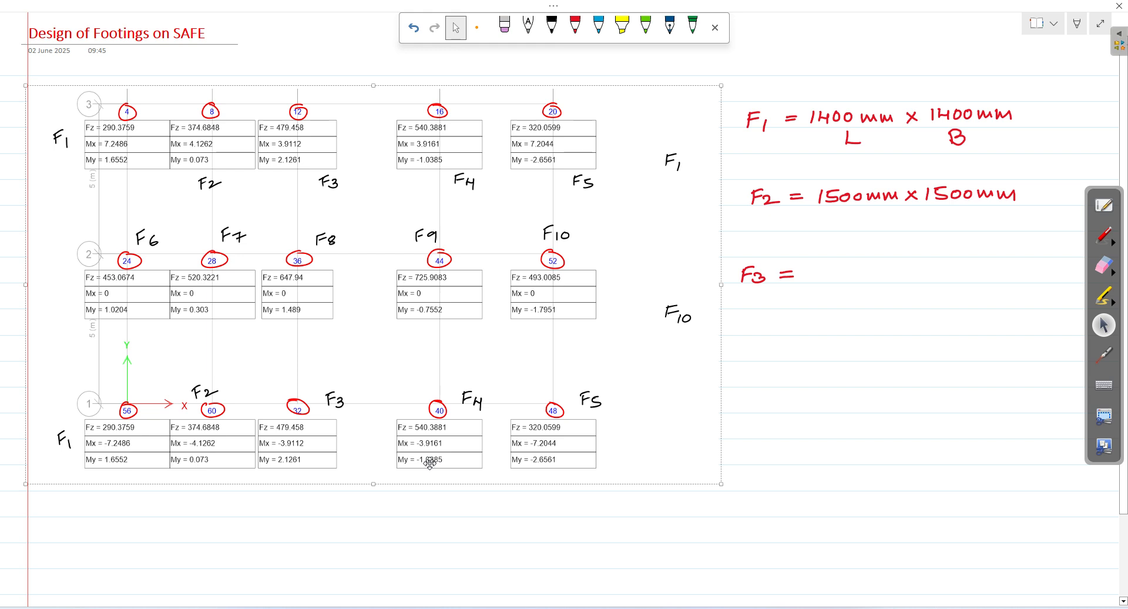
left_click_drag(818, 266, 815, 280)
type("e")
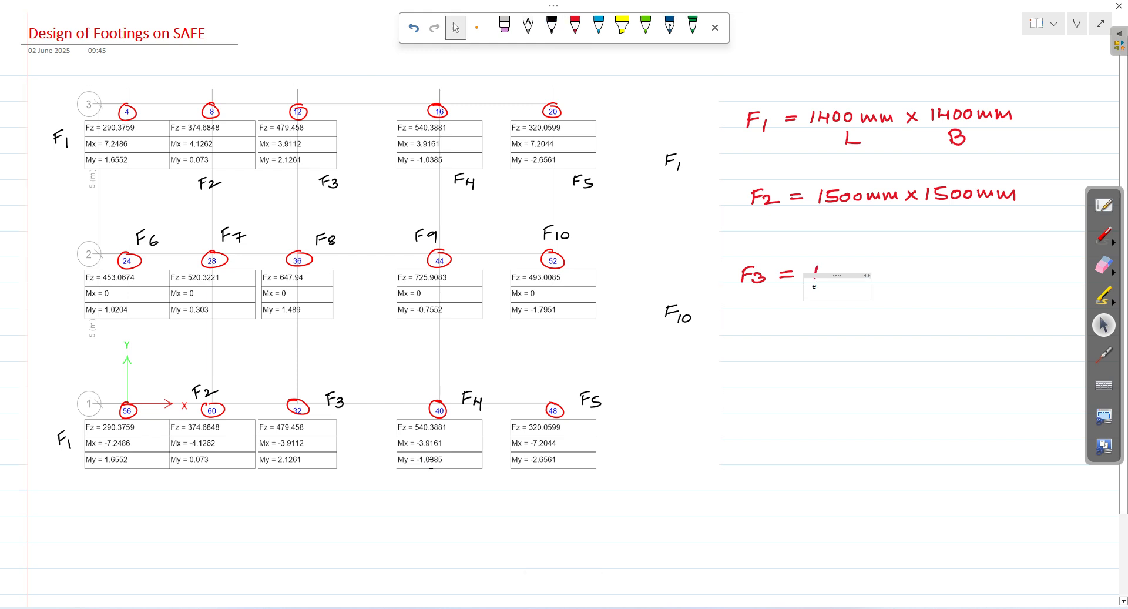
left_click(575, 25)
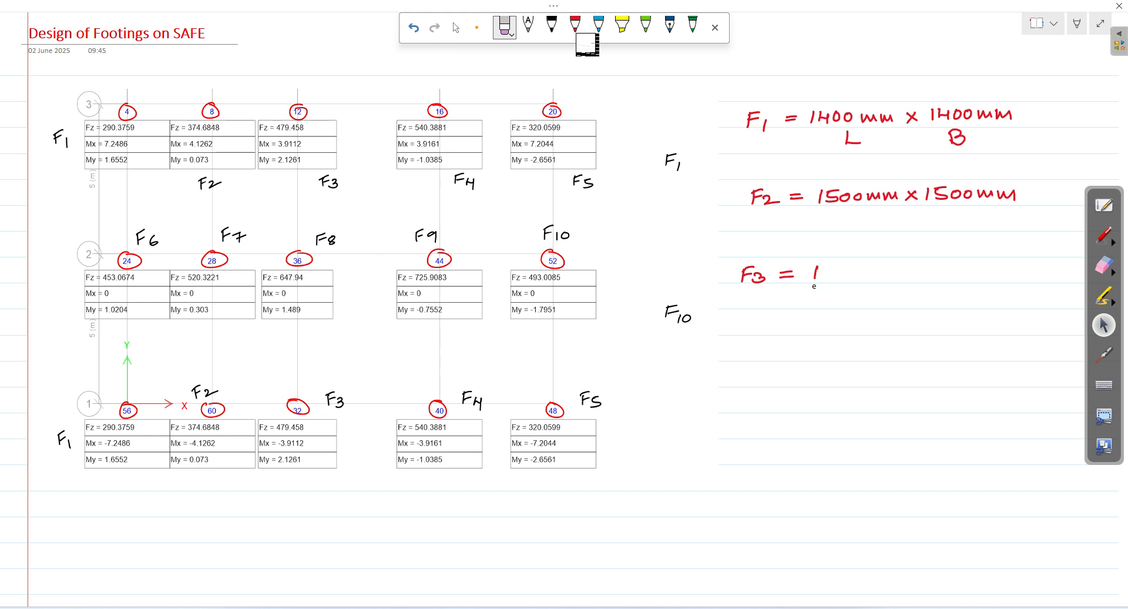
type("b")
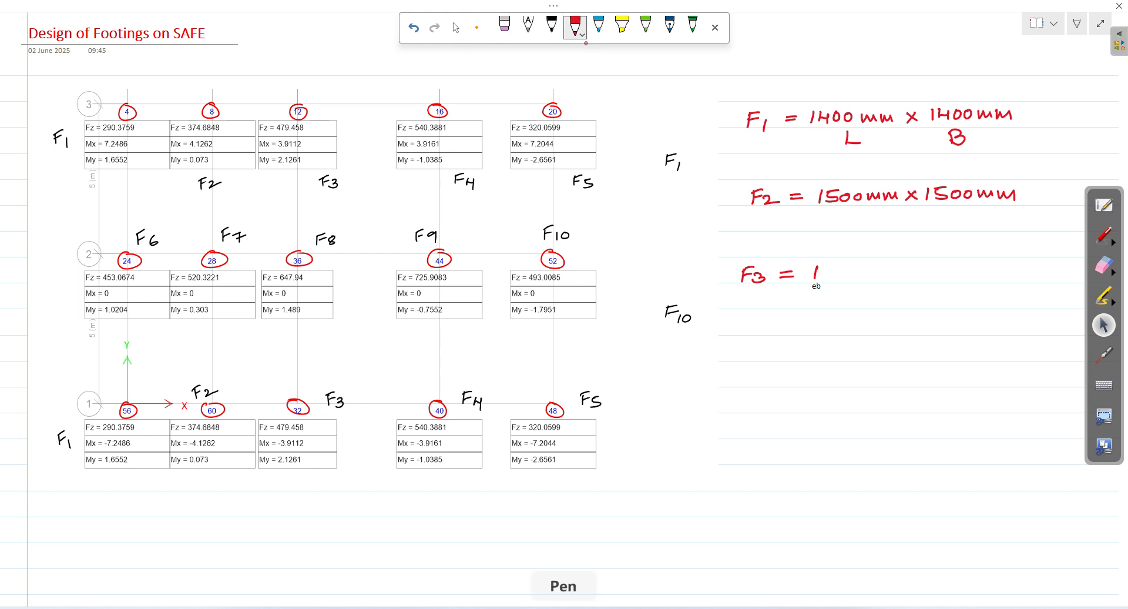
left_click_drag(825, 271, 837, 271)
mouse_move(843, 266)
left_mouse_down()
mouse_move(837, 275)
mouse_move(845, 268)
left_mouse_up()
left_click_drag(855, 266, 920, 274)
mouse_move(920, 262)
left_mouse_down()
mouse_move(909, 276)
mouse_move(940, 272)
left_mouse_up()
left_click_drag(936, 265, 945, 264)
left_click_drag(953, 262, 991, 270)
left_click_drag(992, 270, 1010, 269)
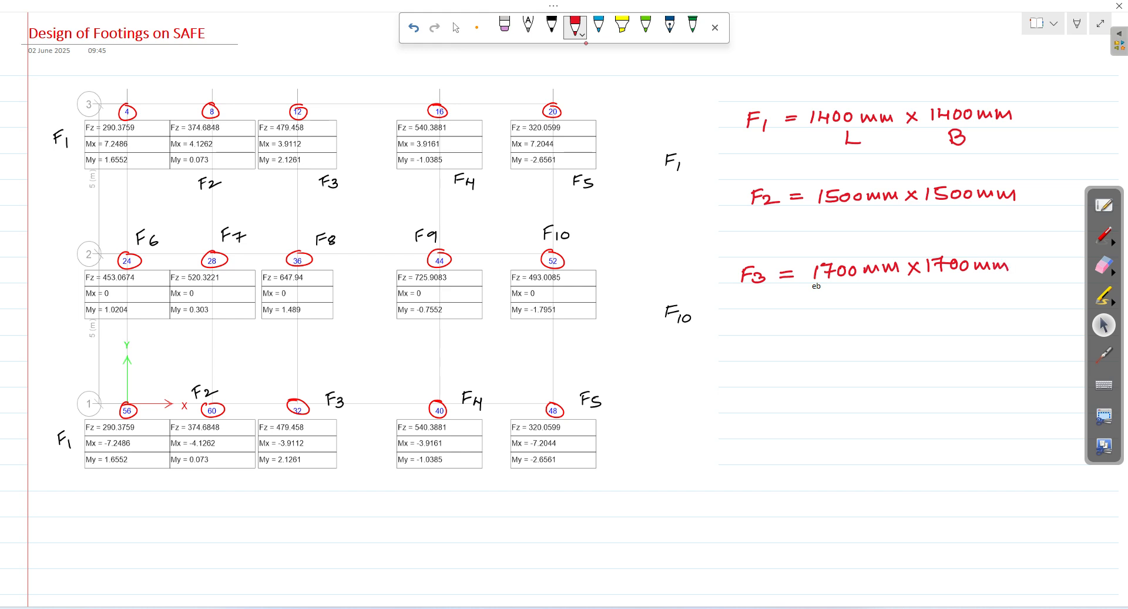
key("Escape")
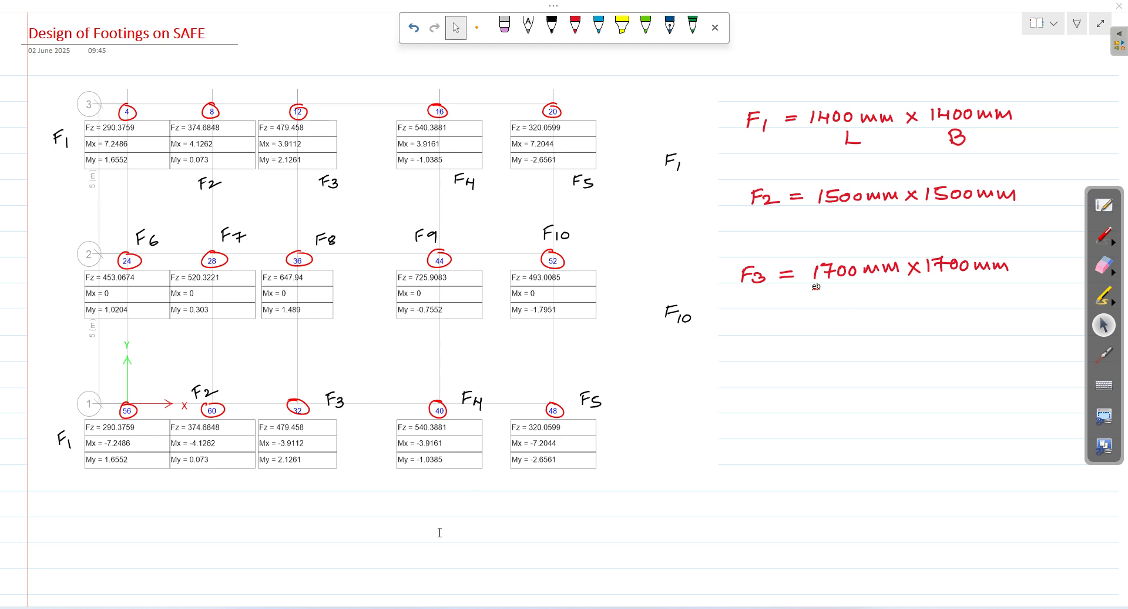
Switch to the footing workbook in Excel and set Ps for footing F4 to =(540.38*1.1)
left_click(366, 608)
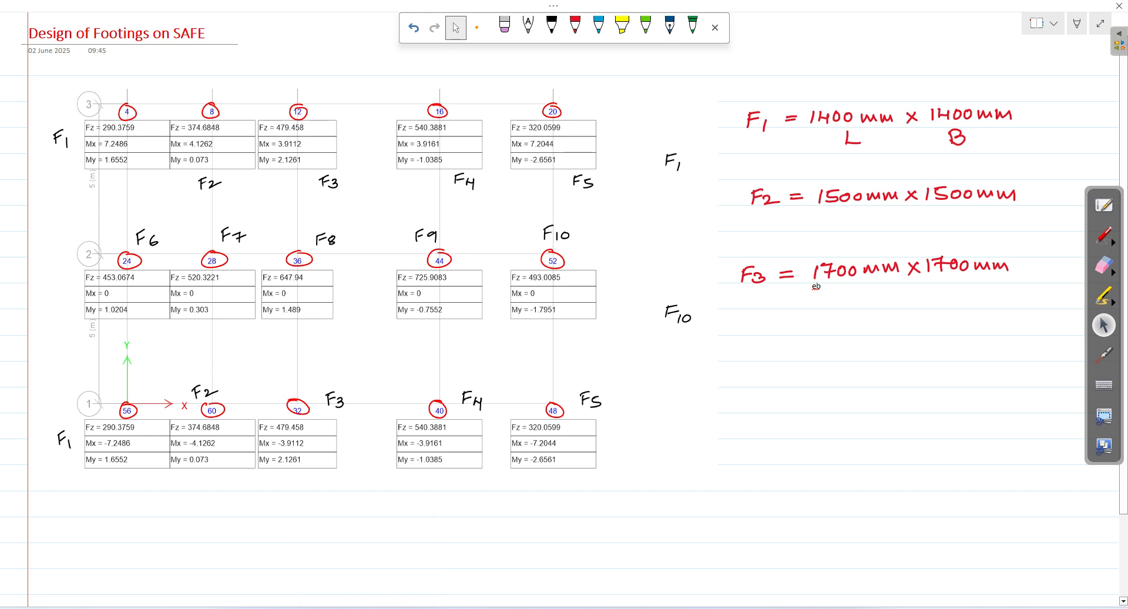
left_click(395, 608)
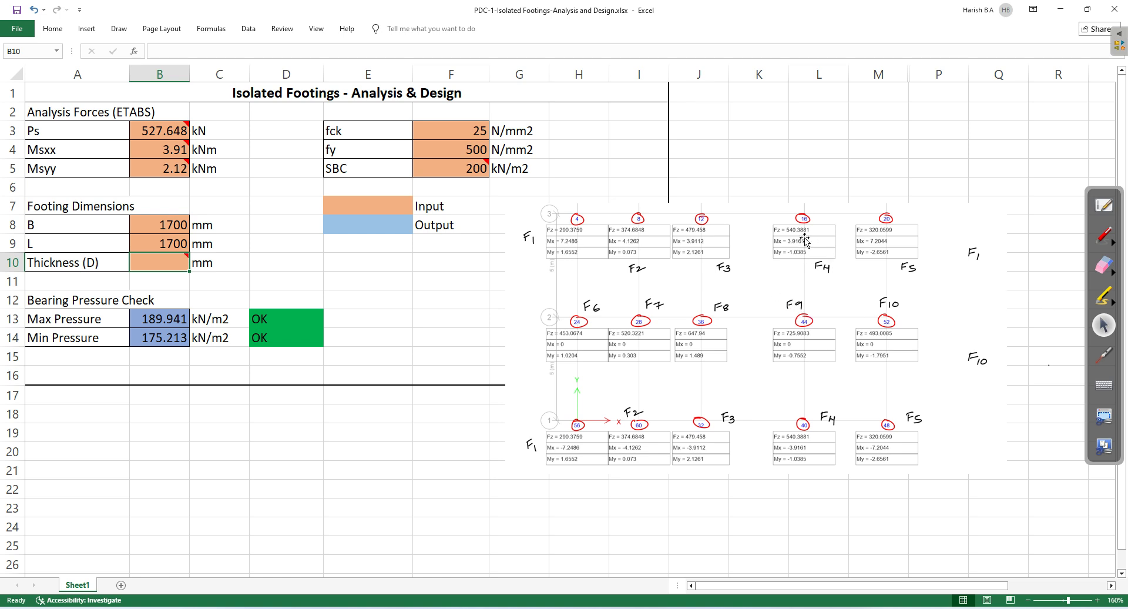
double_click(167, 131)
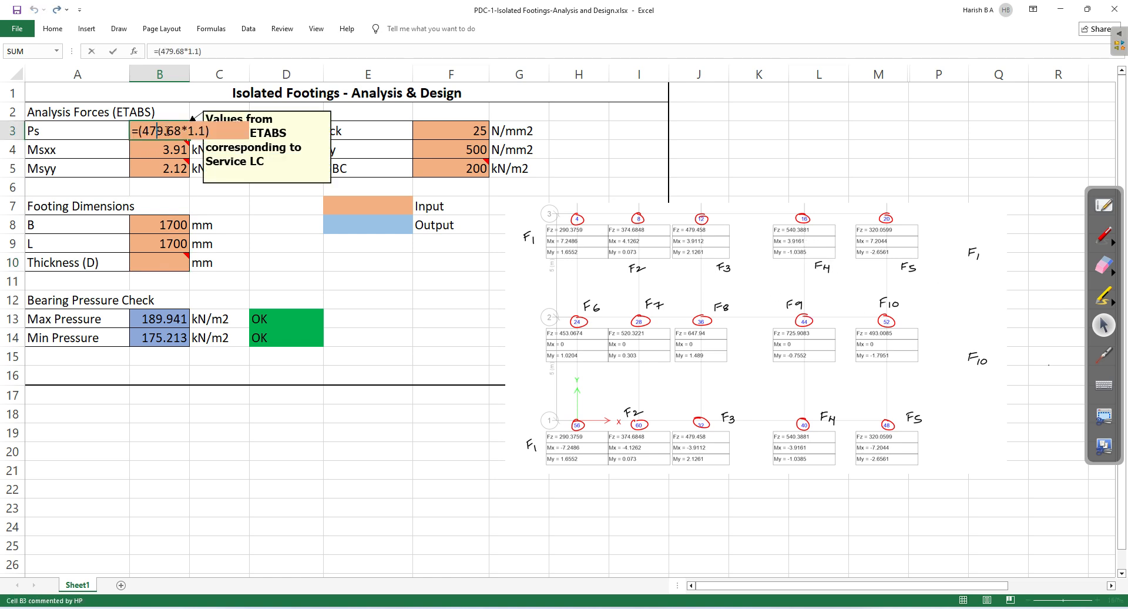
left_click_drag(181, 131, 146, 134)
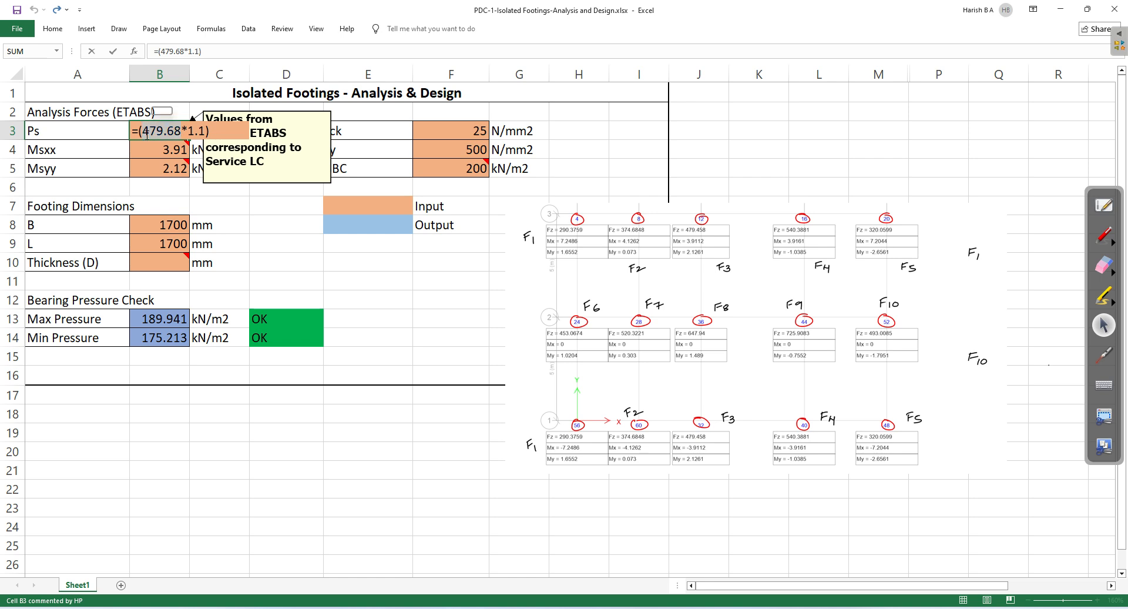
type("4")
key("BackSpace")
type("540")
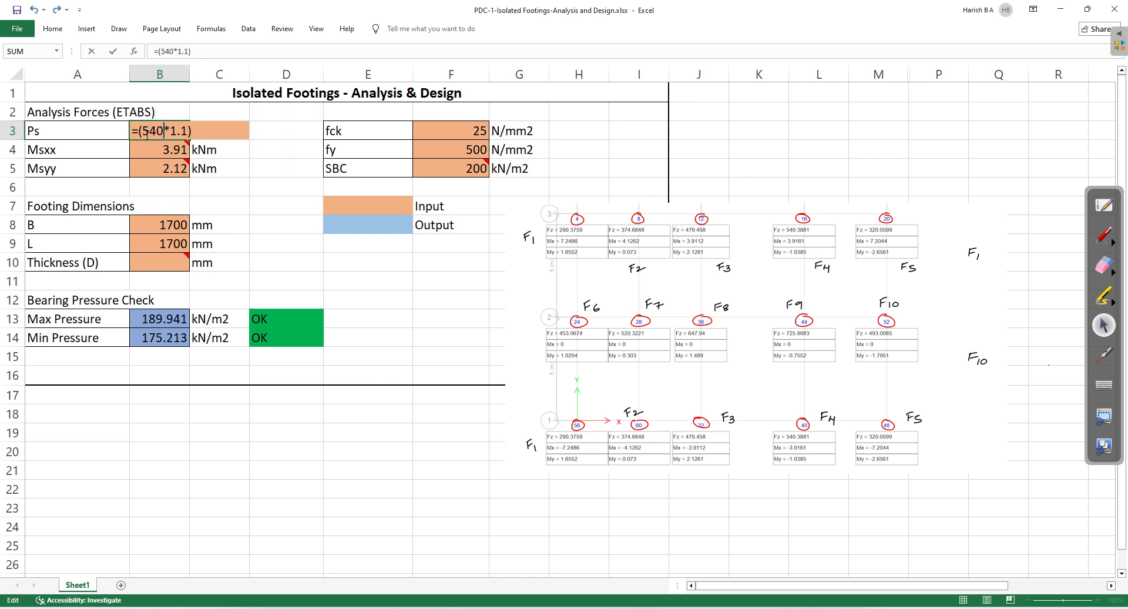
type(".38")
key("Return")
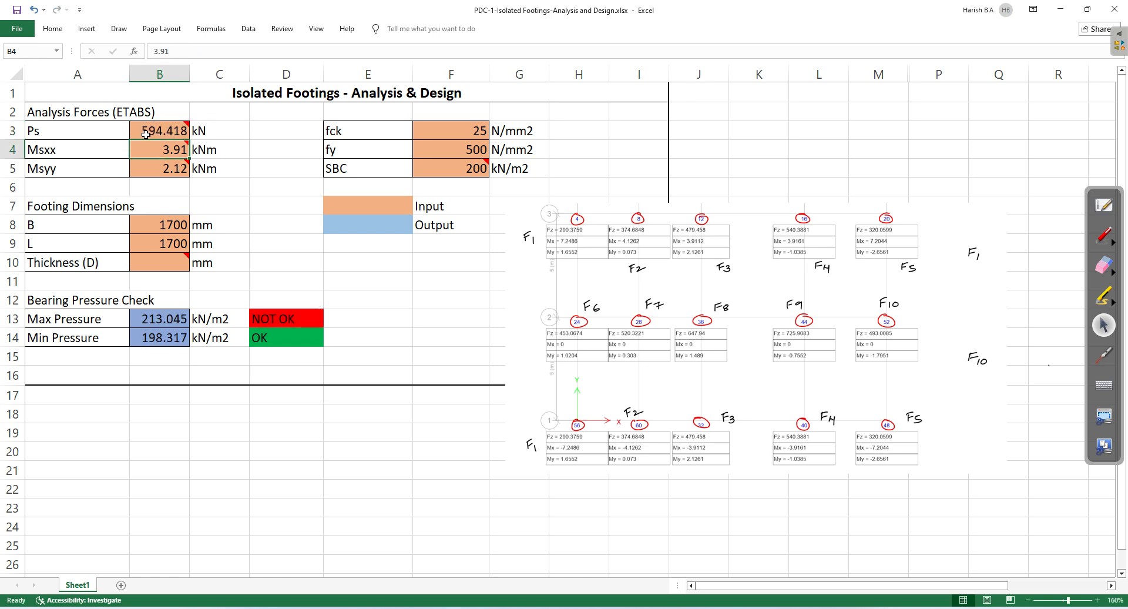
Enter footing F4's moments from the reactions picture: Msxx 3.91 kNm and Msyy 1.03 kNm
type("3.91")
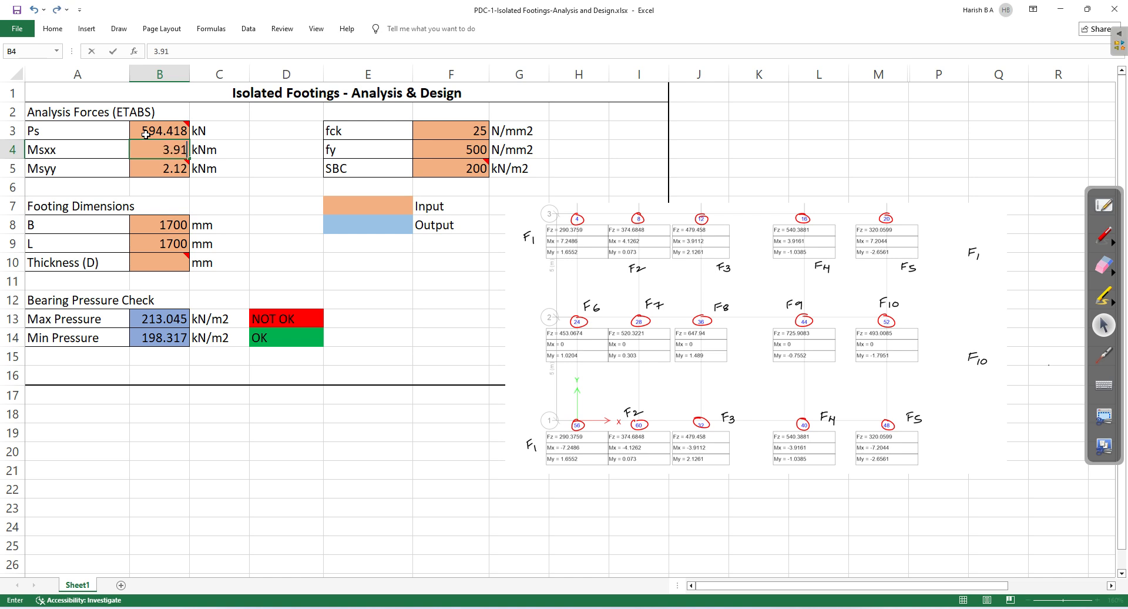
key("Return")
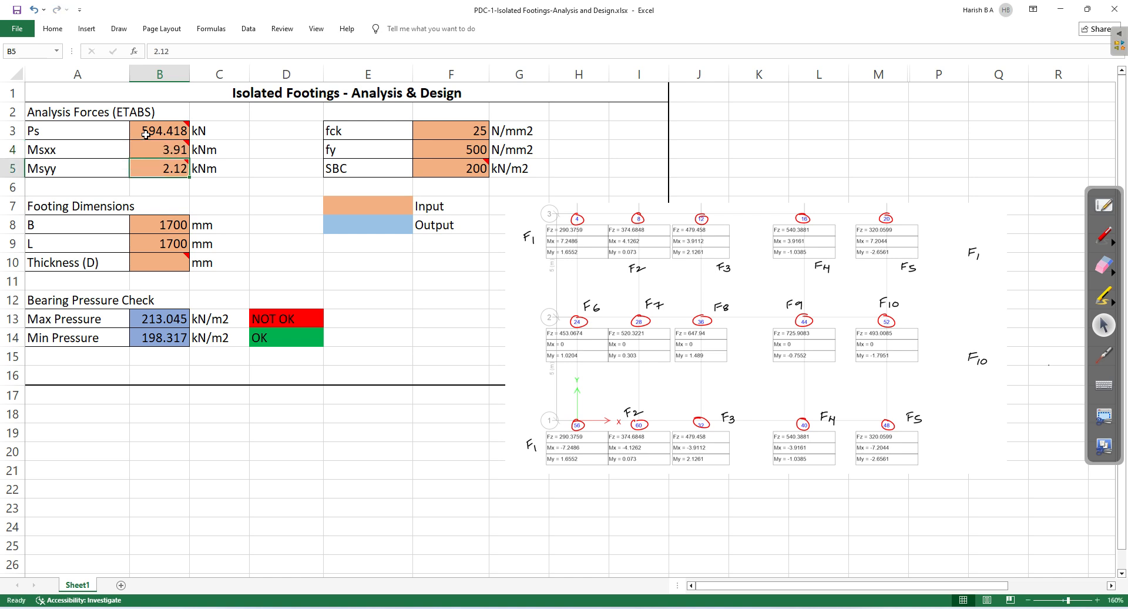
type("1.03")
key("Return")
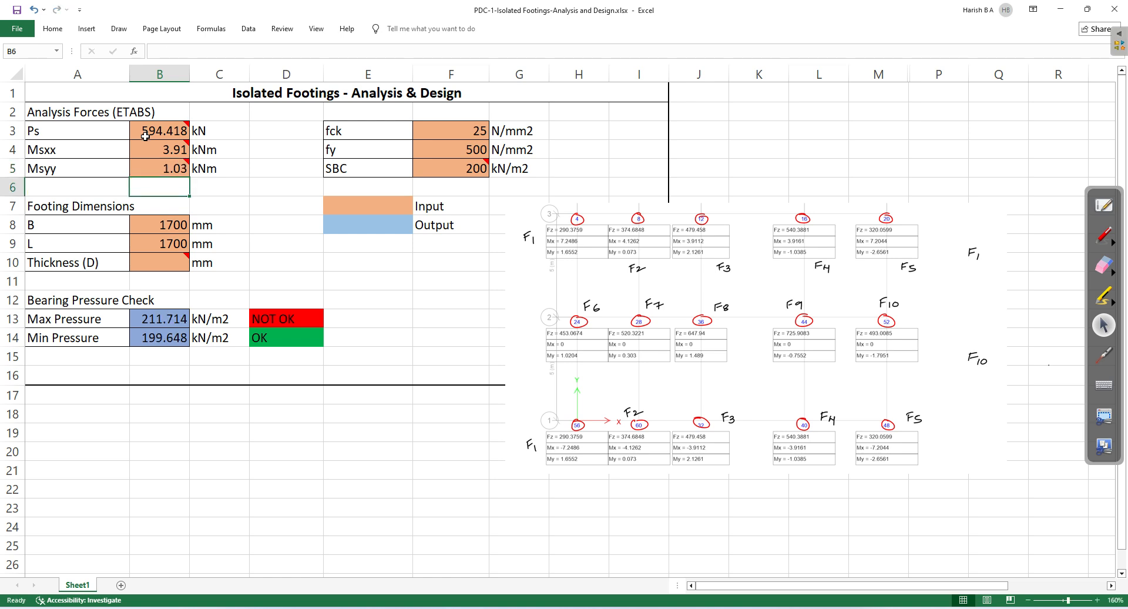
Set both footing dimensions B and L to 1800 mm for F4
left_click(169, 228)
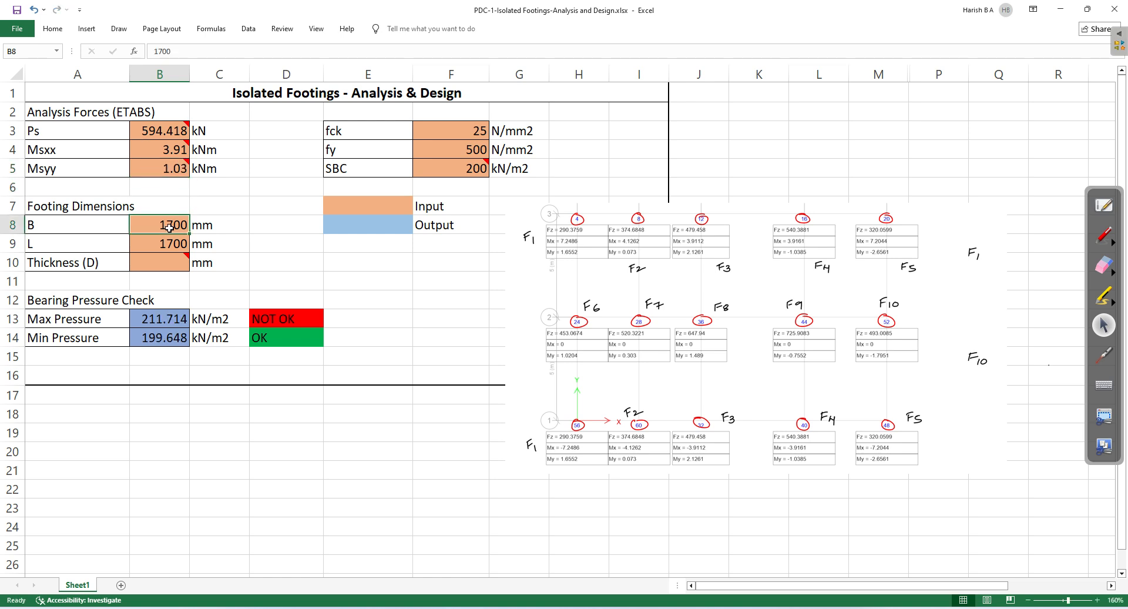
type("1800")
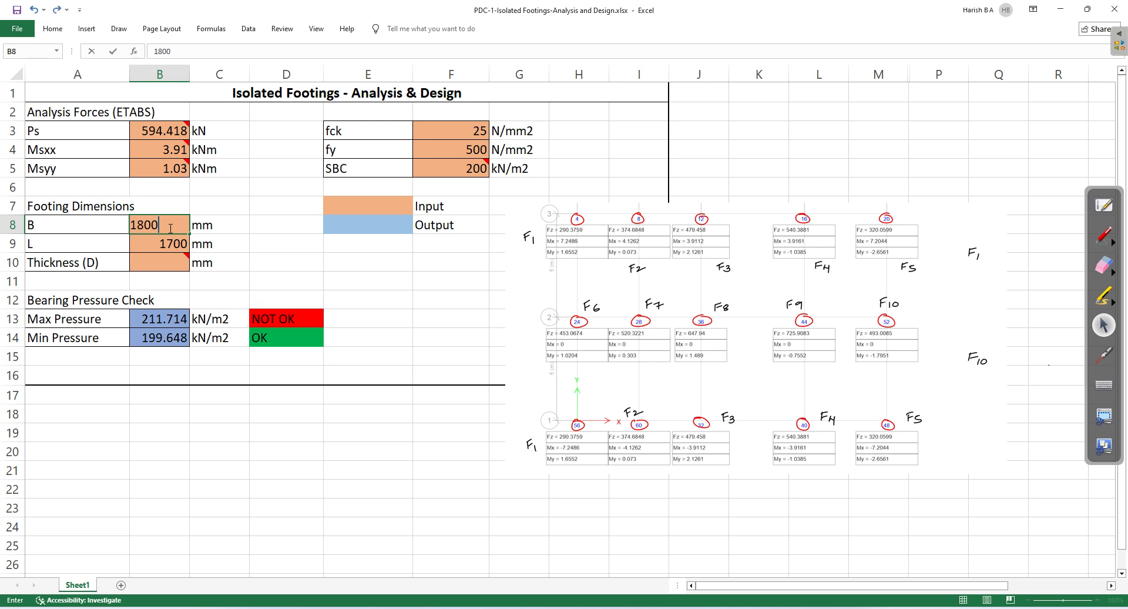
key("Return")
type("1800")
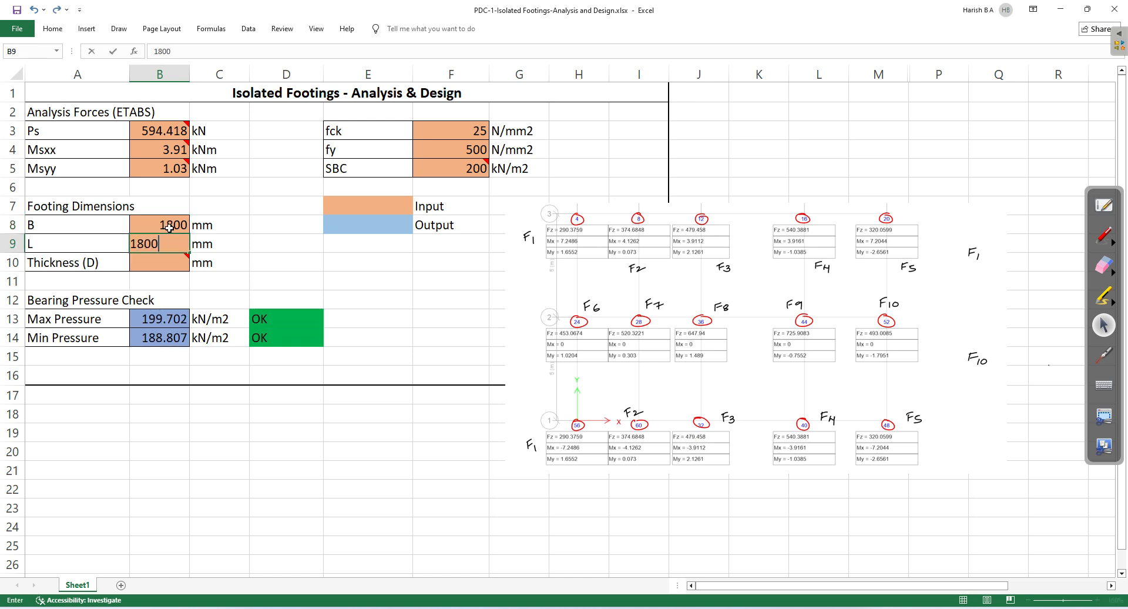
key("Return")
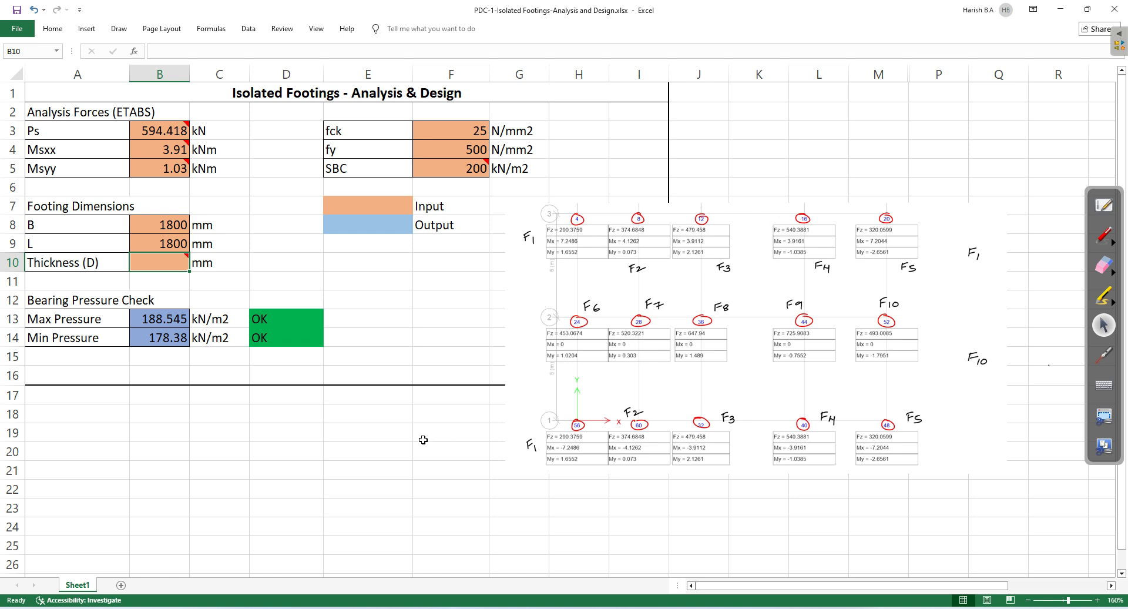
On the footing notes page, write the F4 line in red pen below F3 as 1800 mm × 1800 mm
key("alt+Tab")
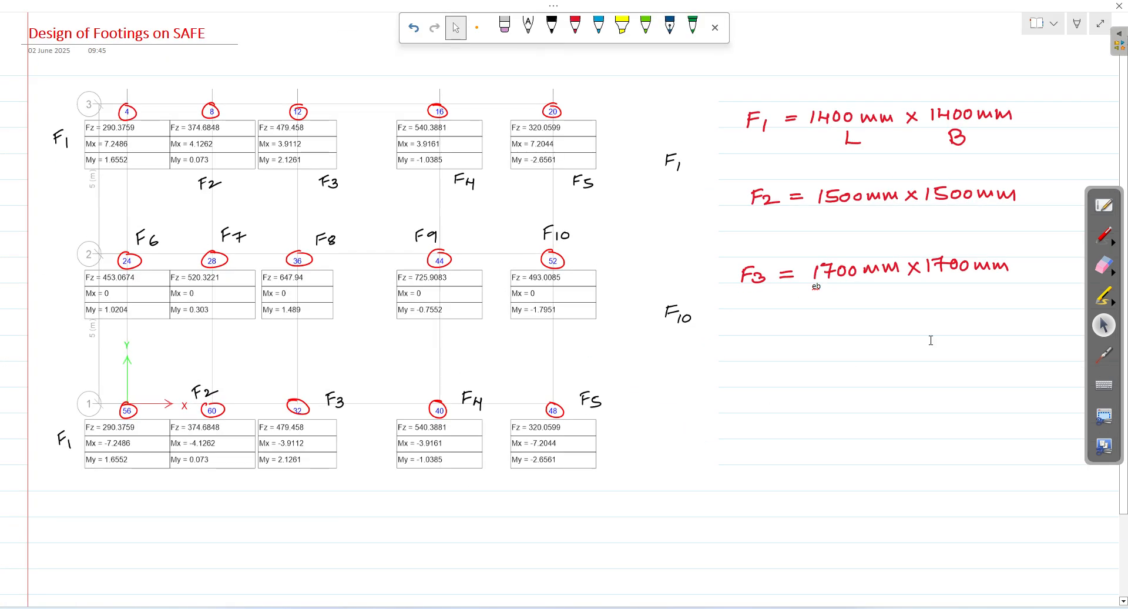
left_click(575, 25)
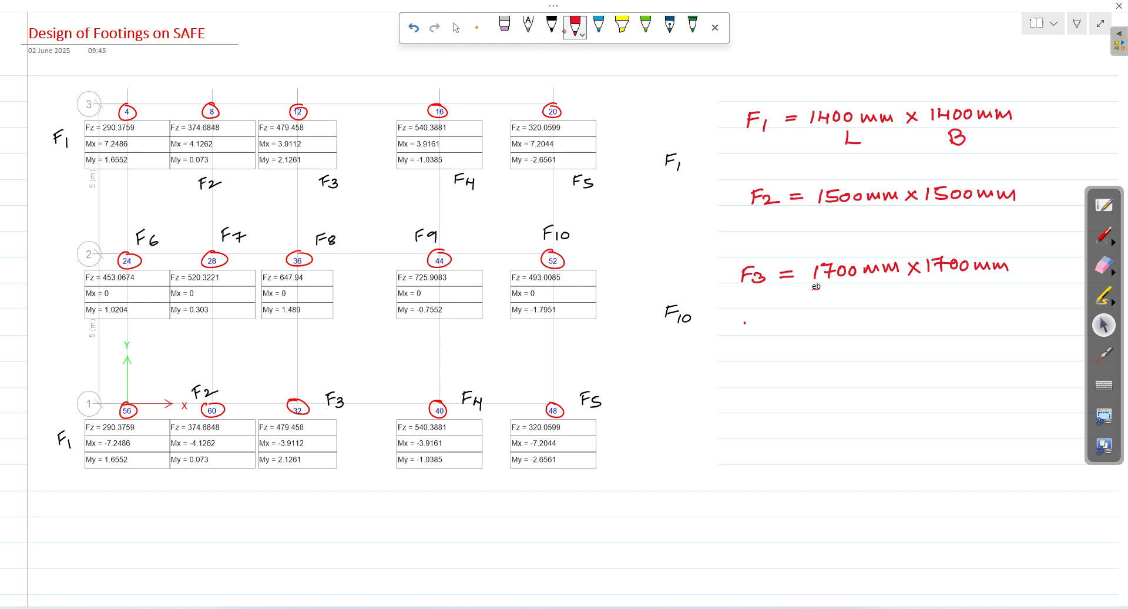
left_click_drag(769, 326, 767, 346)
left_click_drag(784, 328, 835, 323)
left_click_drag(843, 324, 847, 323)
left_click_drag(862, 322, 874, 332)
left_click_drag(879, 322, 901, 334)
mouse_move(921, 319)
left_mouse_down()
mouse_move(921, 332)
mouse_move(933, 318)
mouse_move(960, 323)
left_mouse_up()
left_click_drag(973, 324, 1010, 333)
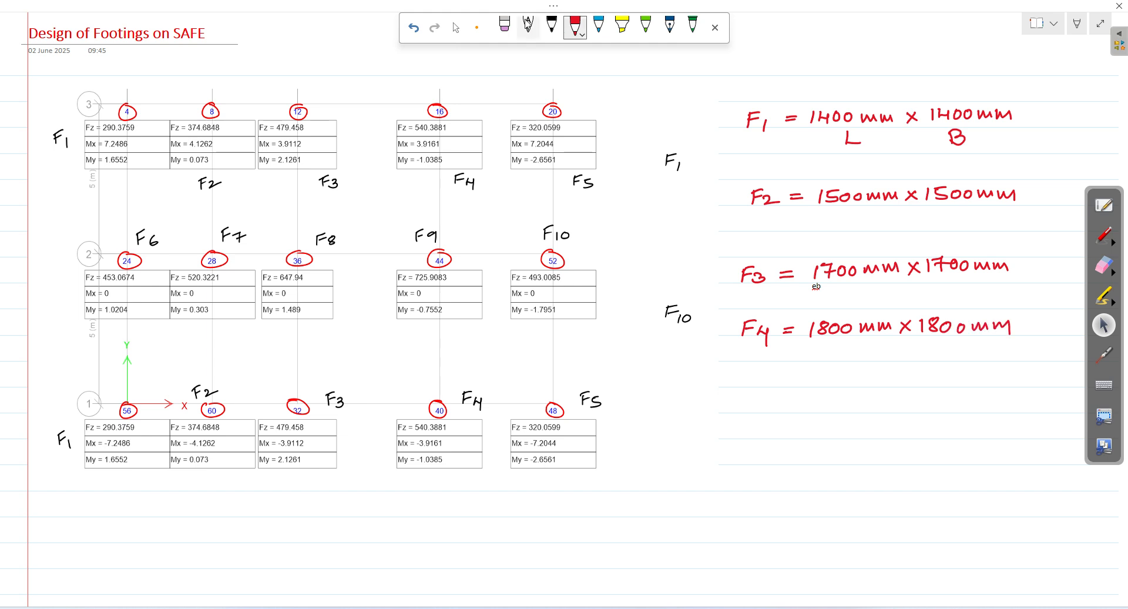
left_click(455, 28)
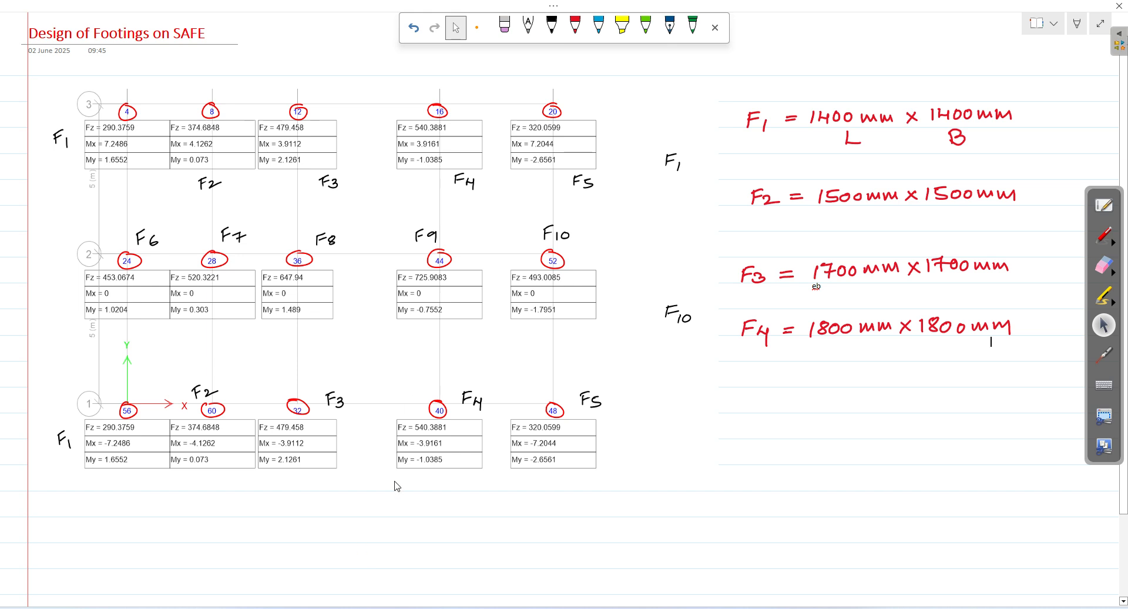
Return to the Excel footing workbook and set Ps for footing F5 to =(320.05*1.1)
left_click(361, 608)
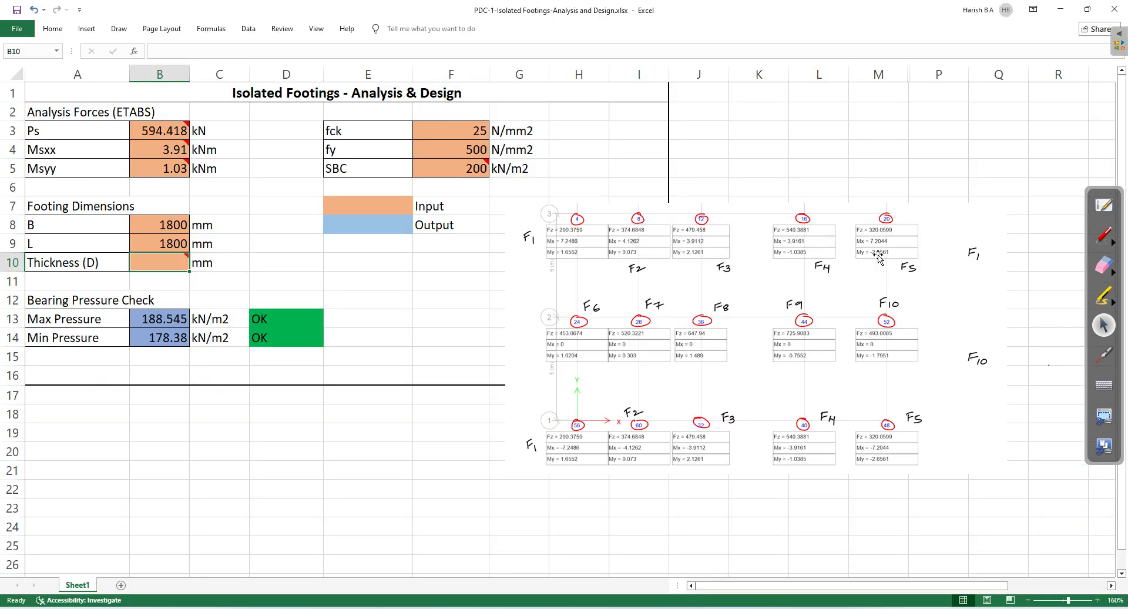
left_click(166, 134)
double_click(168, 131)
left_click_drag(186, 132, 146, 128)
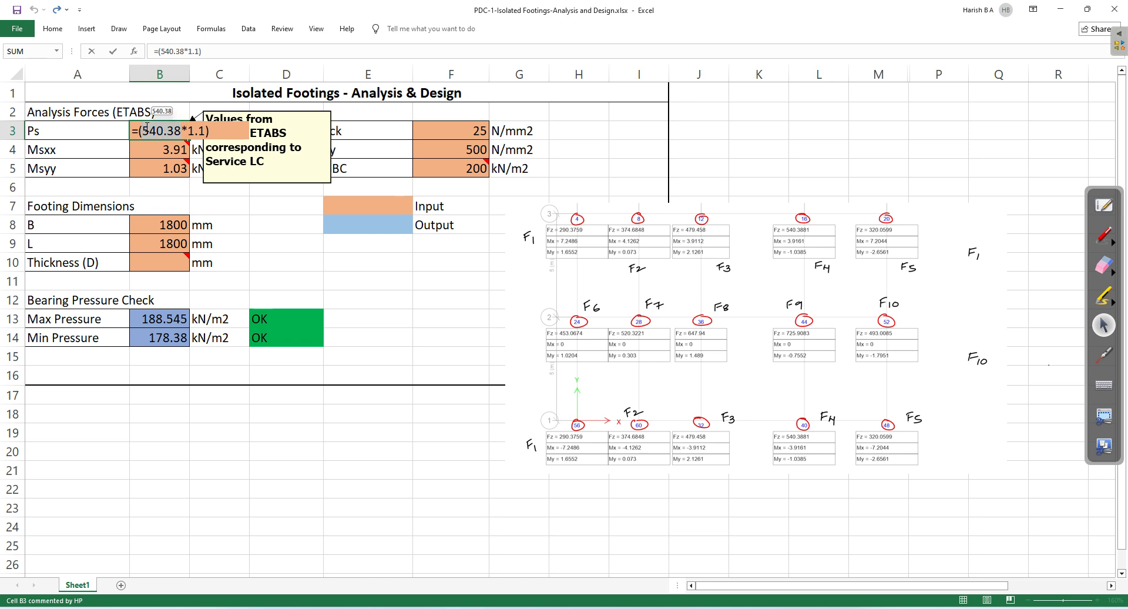
type("320.0")
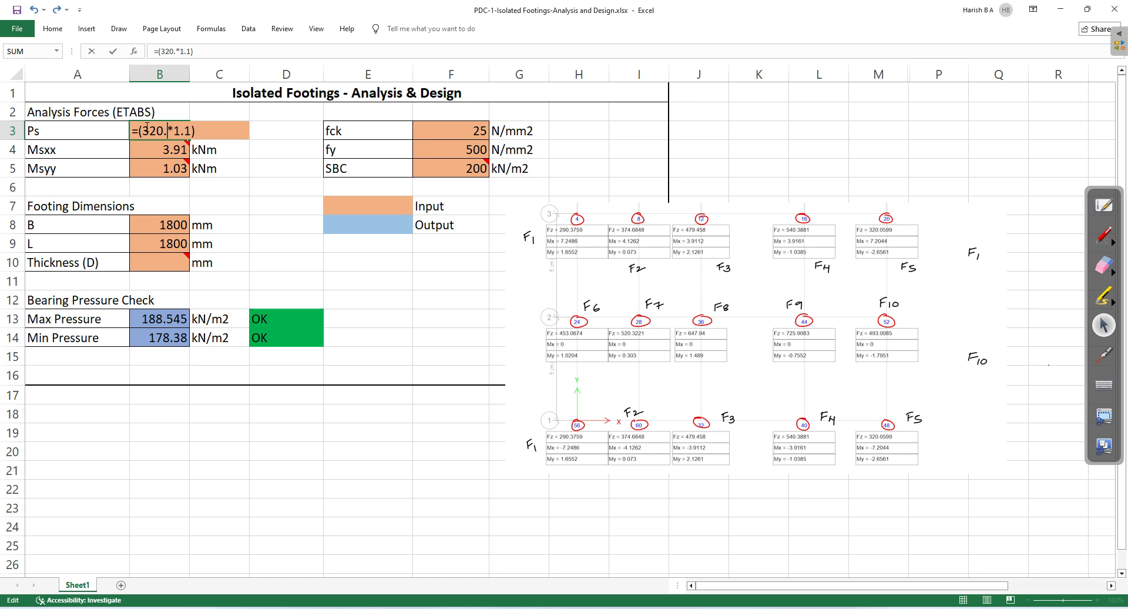
key("Return")
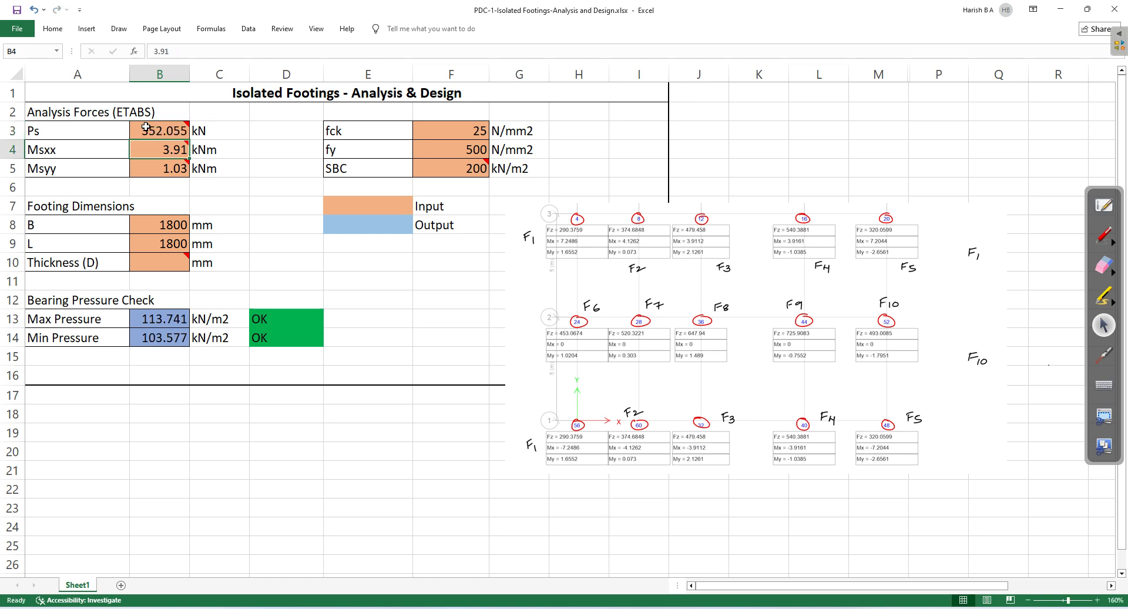
Enter footing F5's moments from the reactions picture: Msxx 7.2 kNm and Msyy 2.65 kNm
type("7")
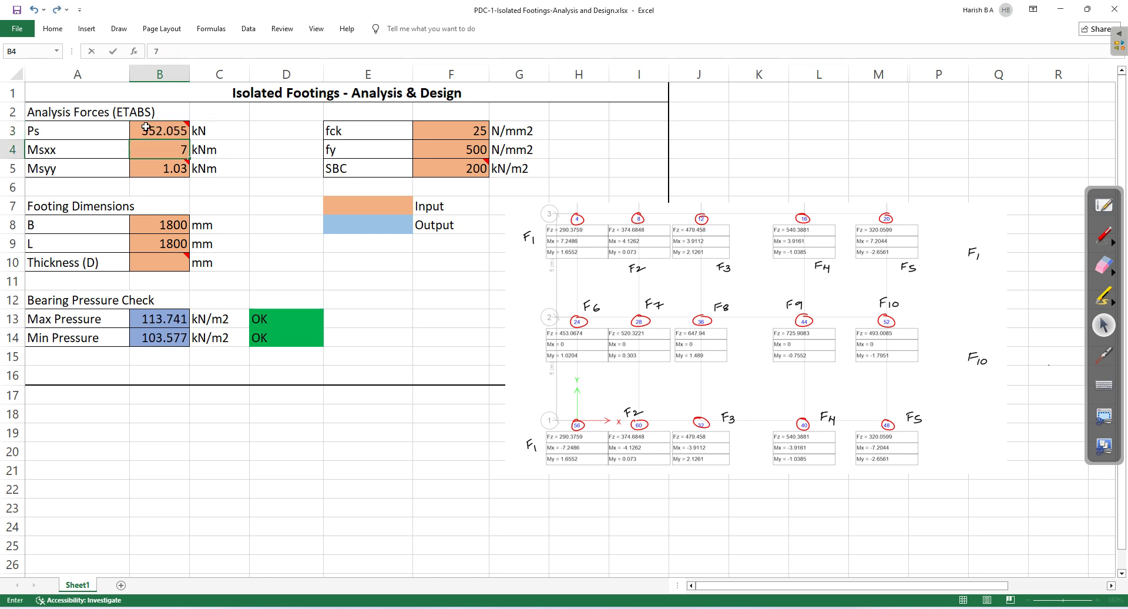
type(".2")
key("Return")
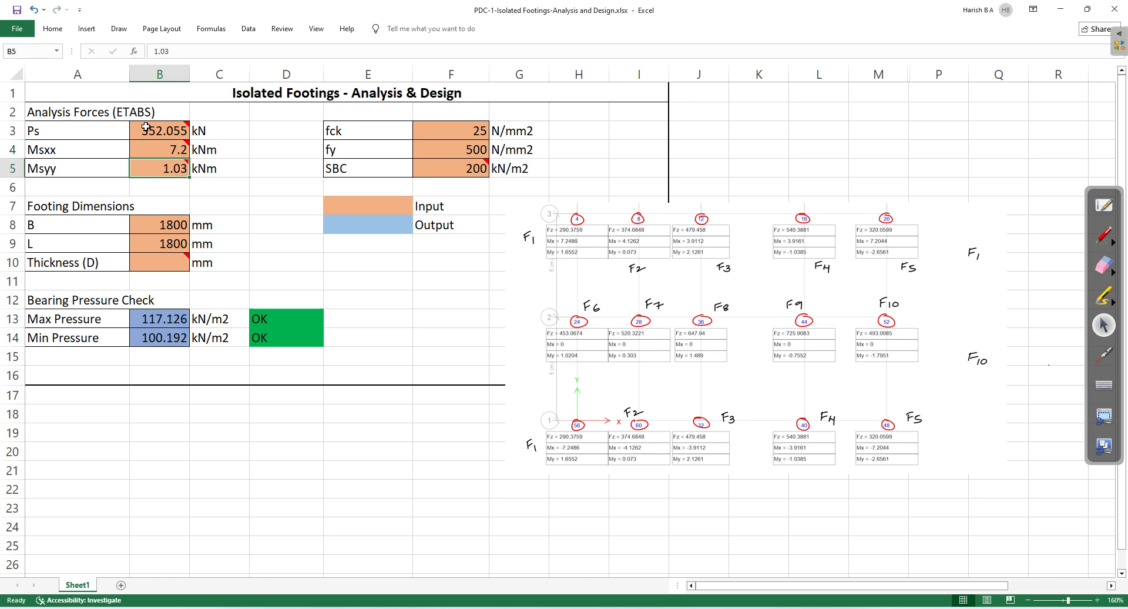
type("2.65")
key("Return")
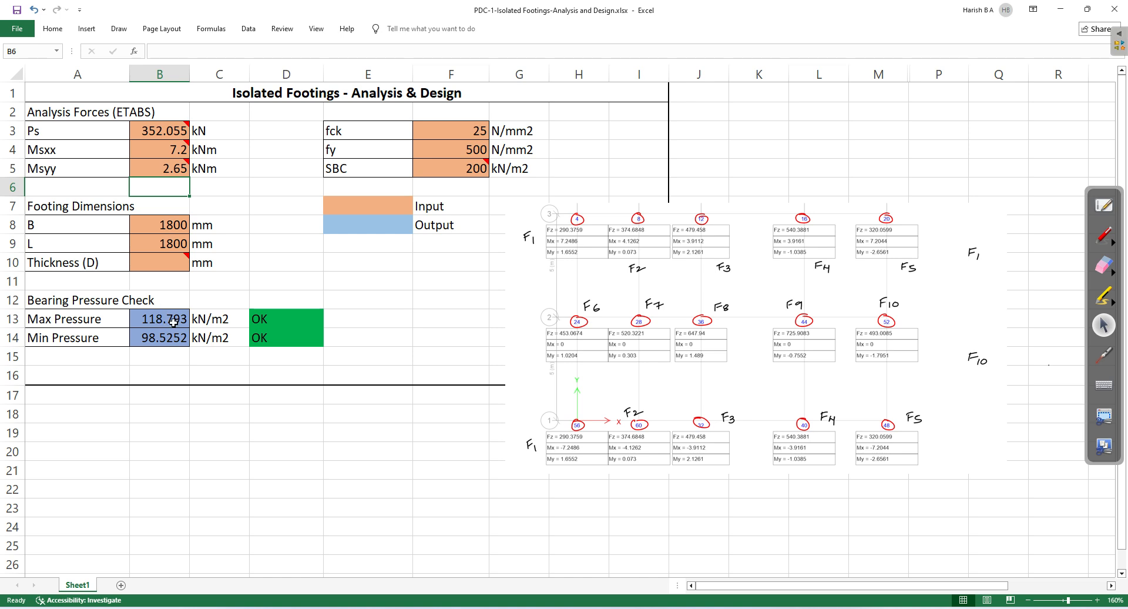
Try 1200 mm for both footing dimensions B and L of F5
mouse_move(454, 168)
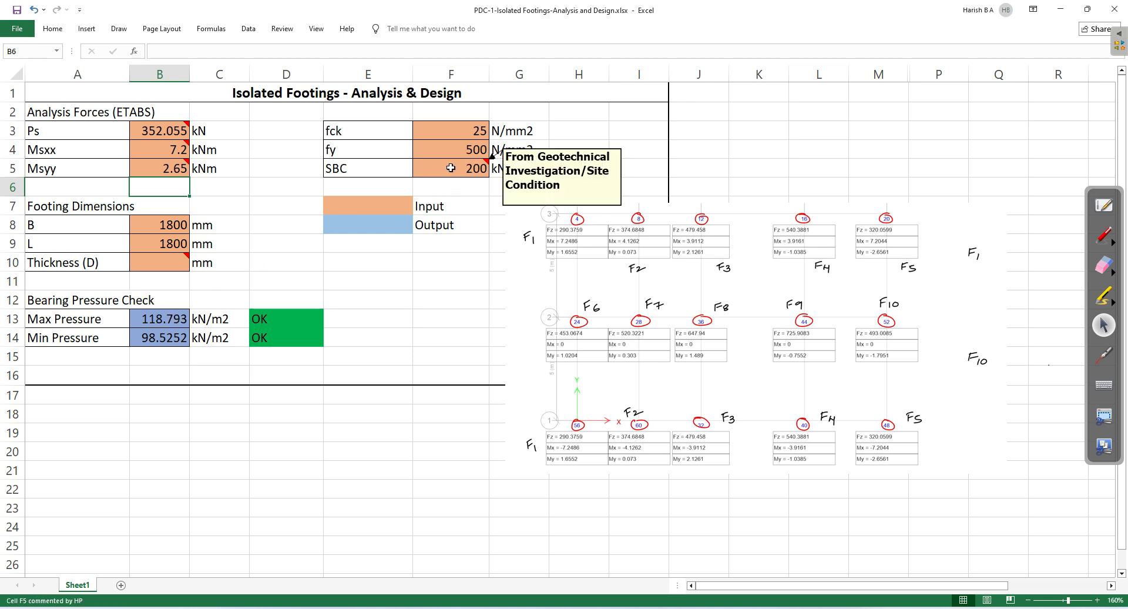
left_click(155, 224)
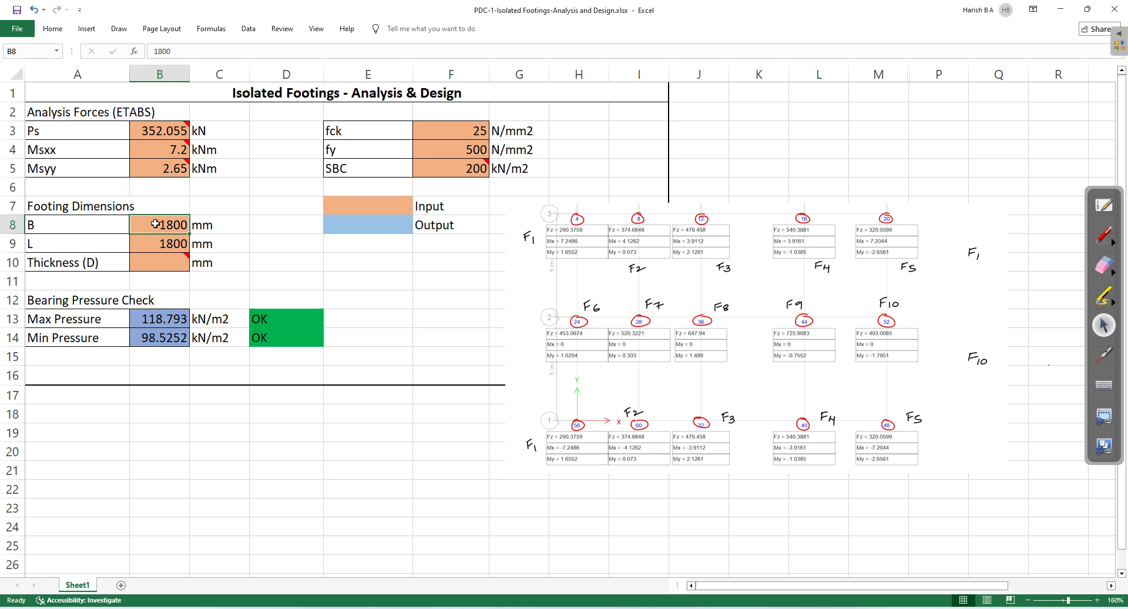
type("1200")
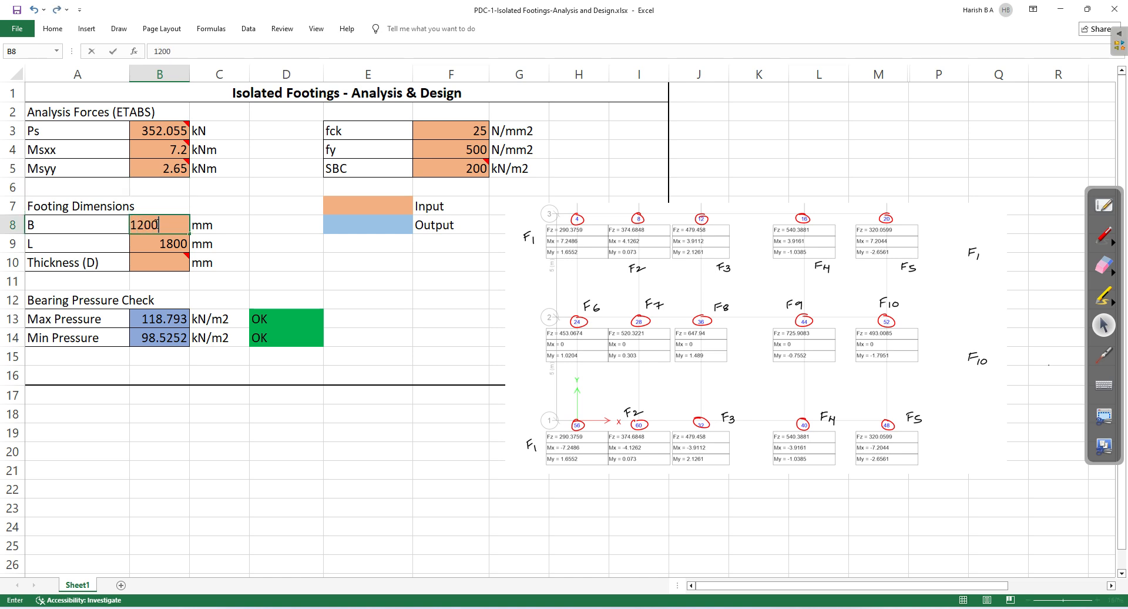
key("Return")
type("1200")
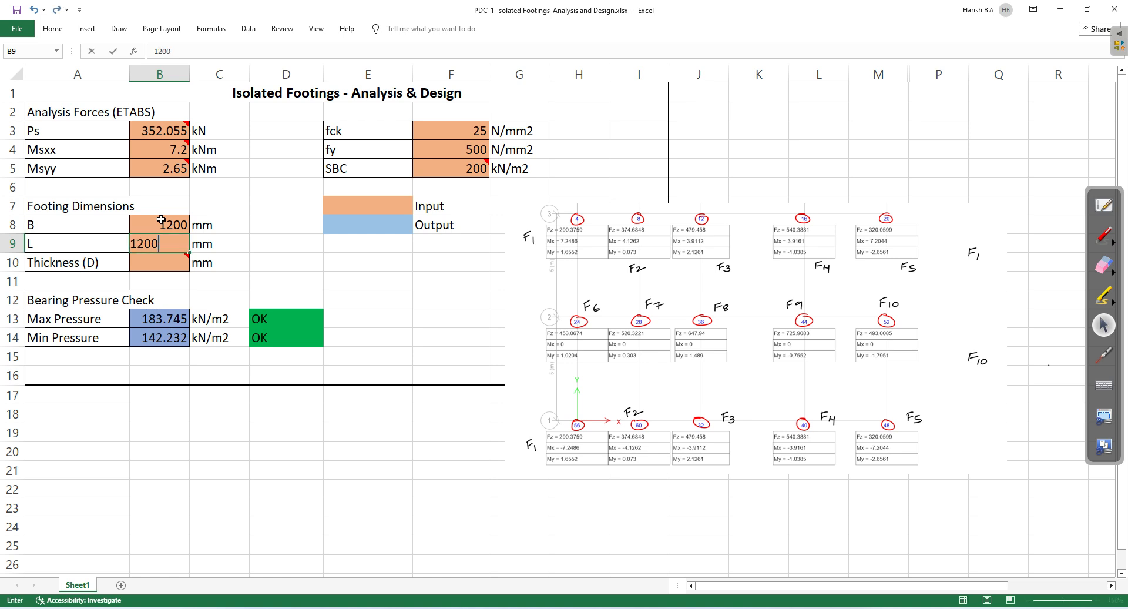
key("Return")
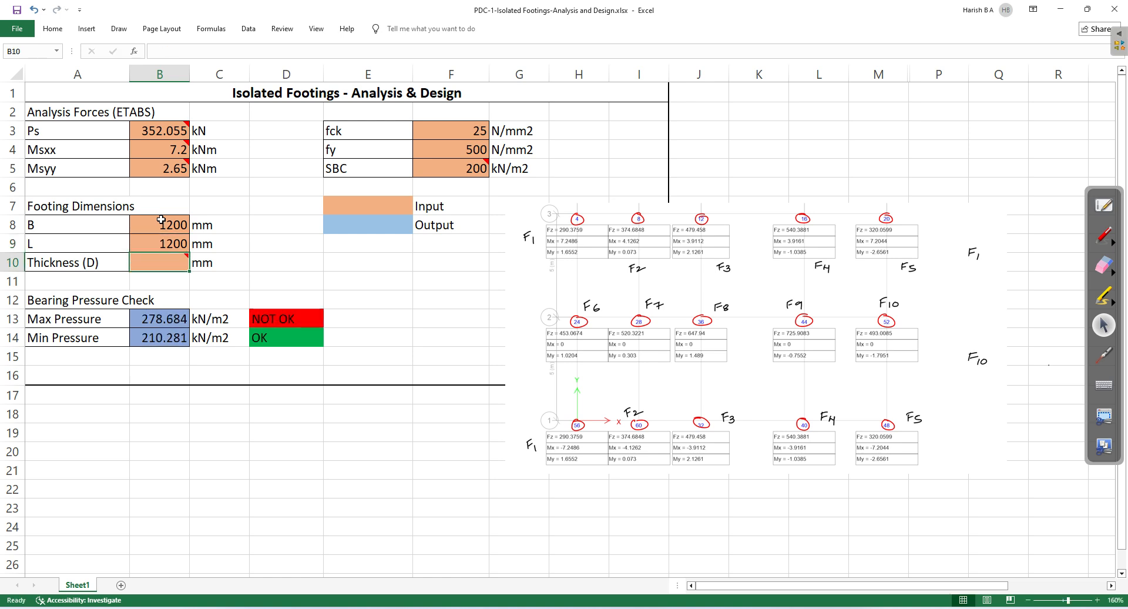
key("Up")
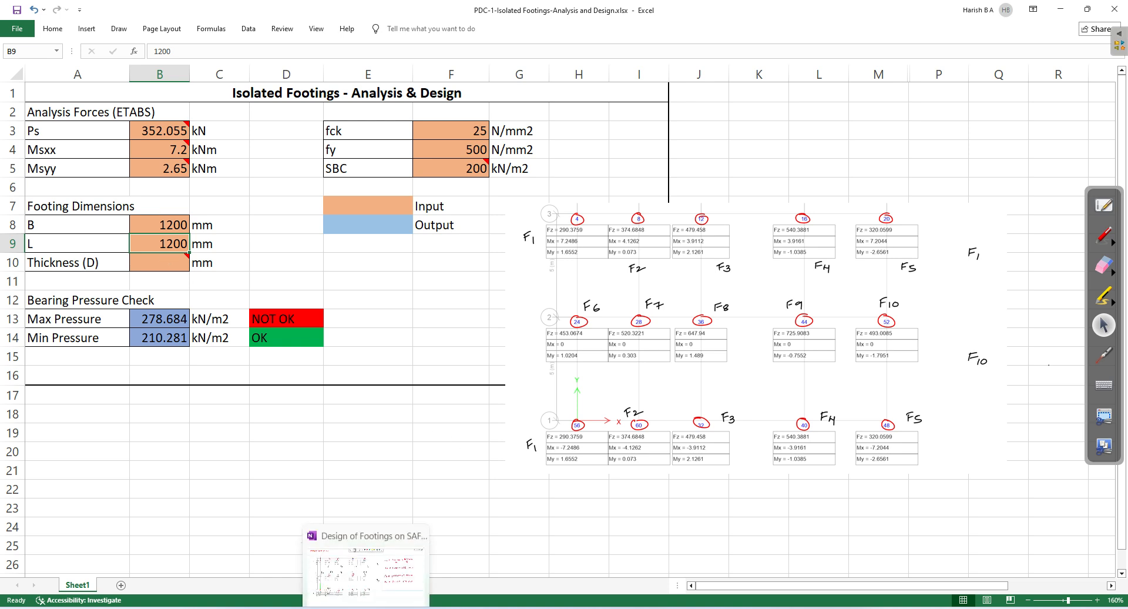
Check the footing notes page, return to the workbook and set both dimensions B and L of F5 to 1400 mm
left_click(367, 607)
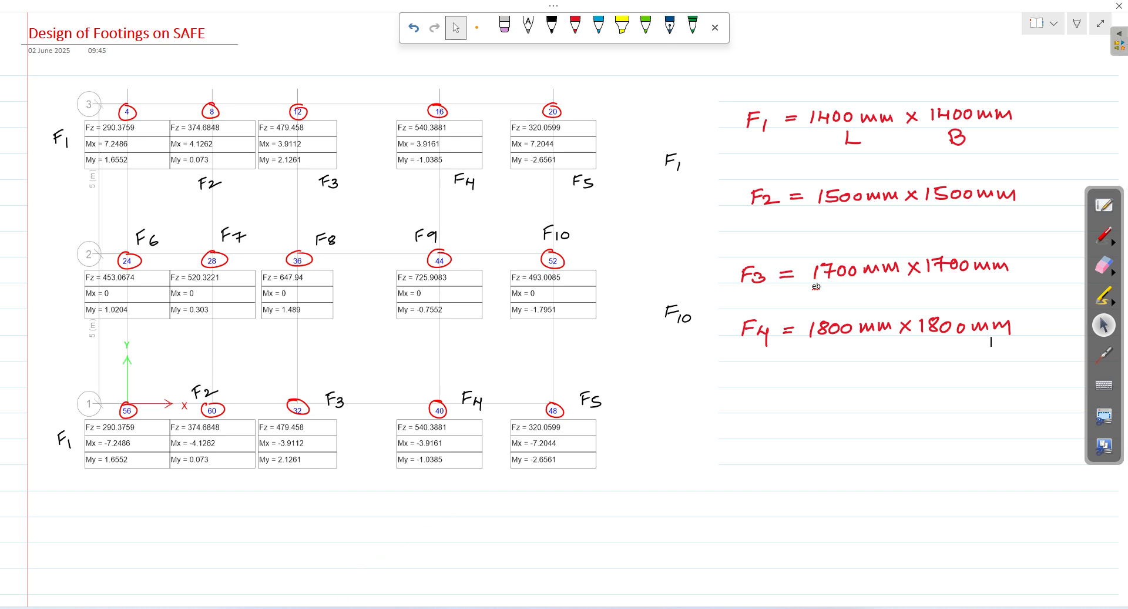
left_click(329, 556)
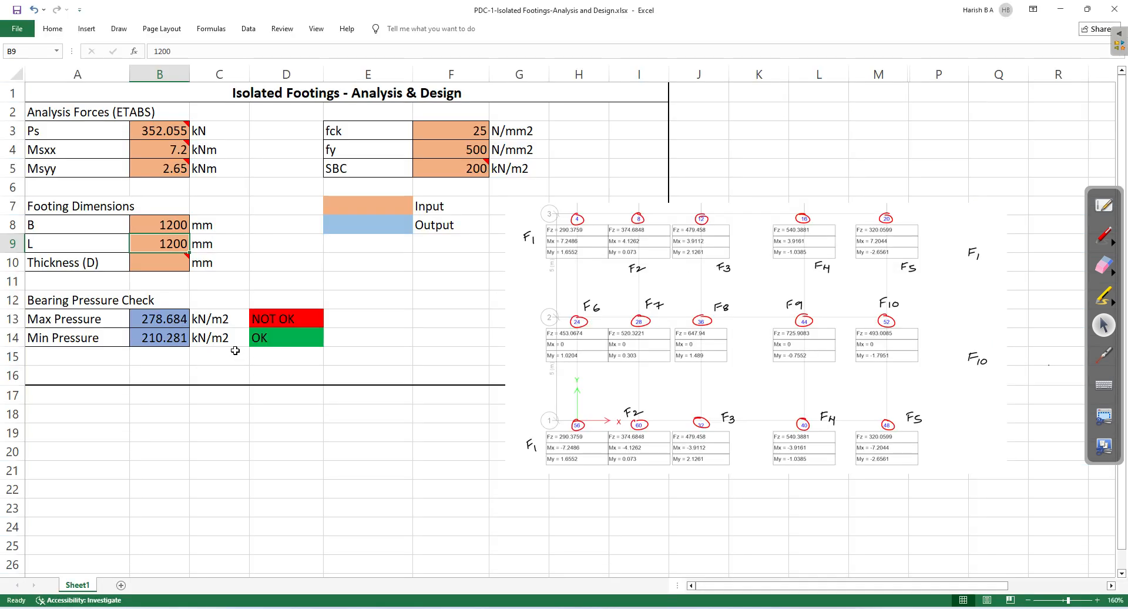
left_click(175, 228)
type("1400")
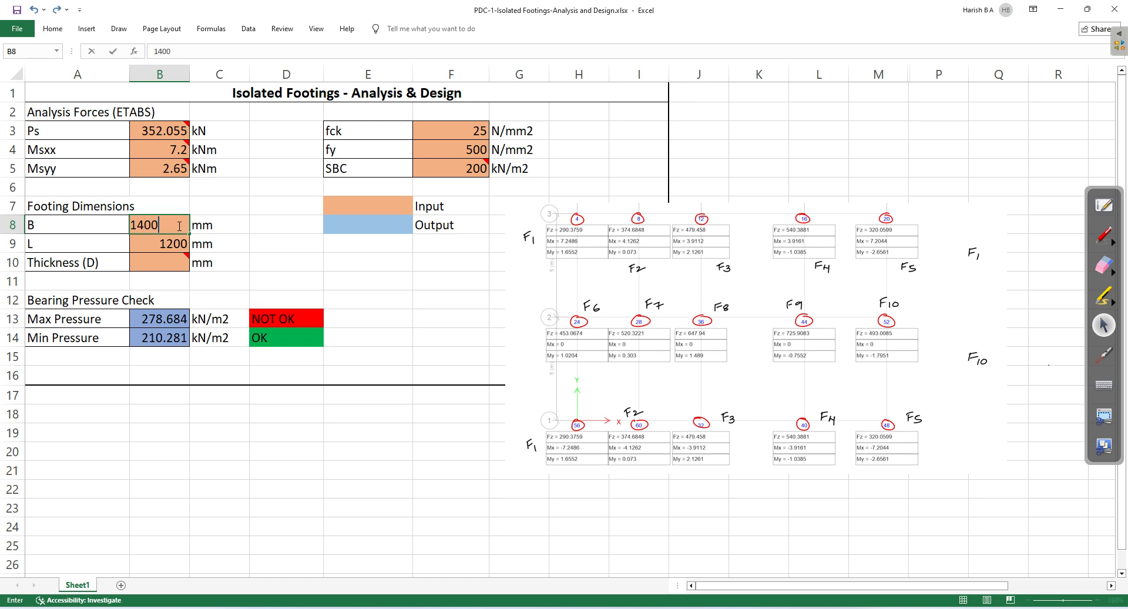
key("Return")
type("1400")
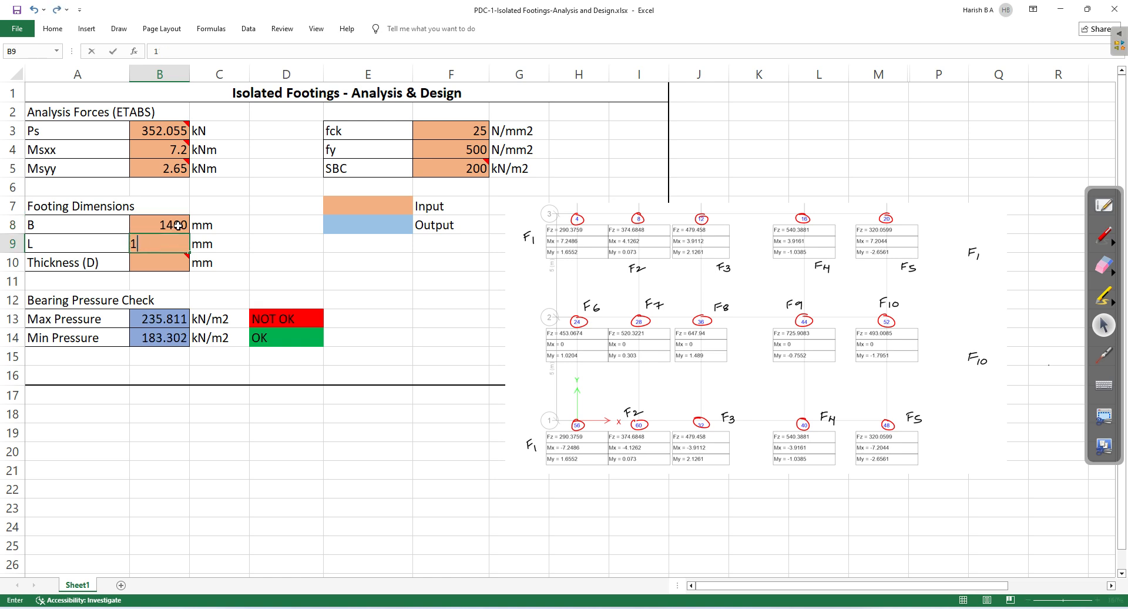
key("Return")
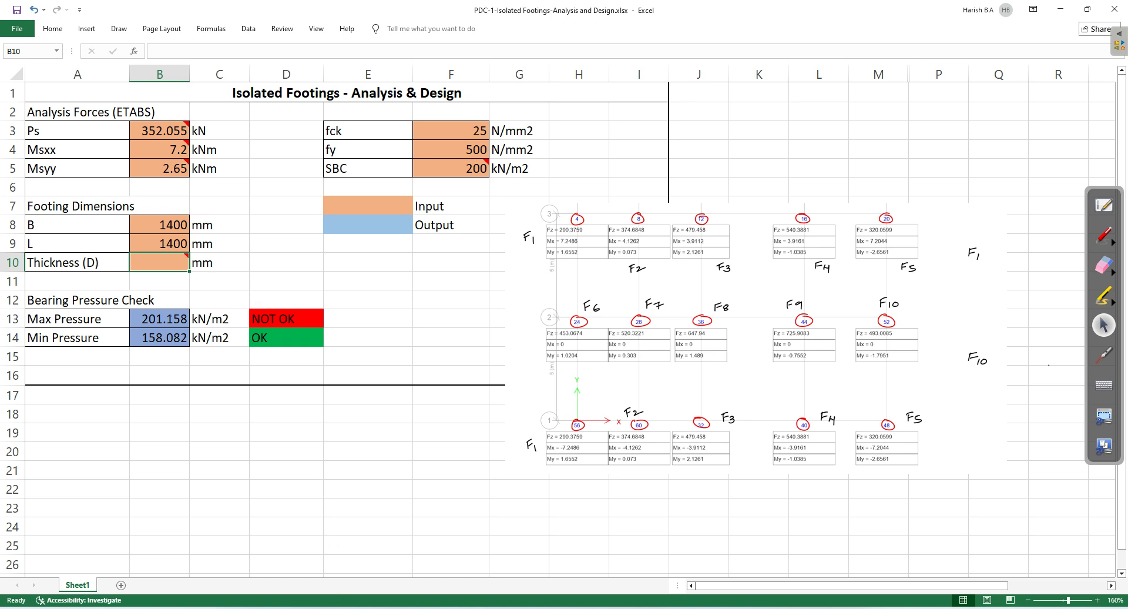
Set both footing dimensions B and L of F5 to 1500 mm
key("alt+Tab")
key("alt+Tab")
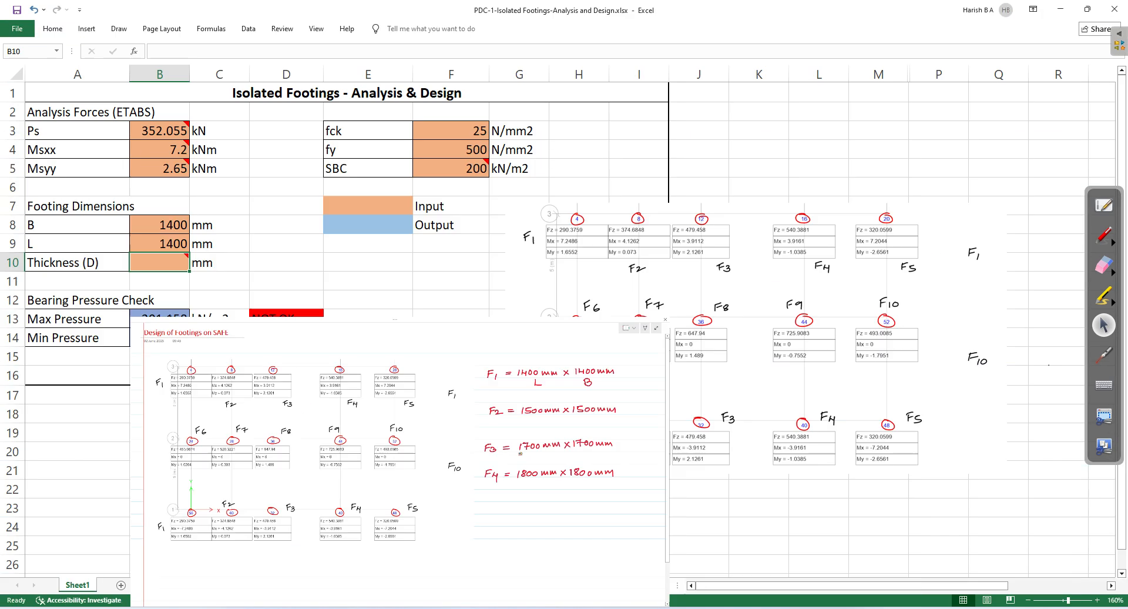
left_click(179, 229)
type("1500")
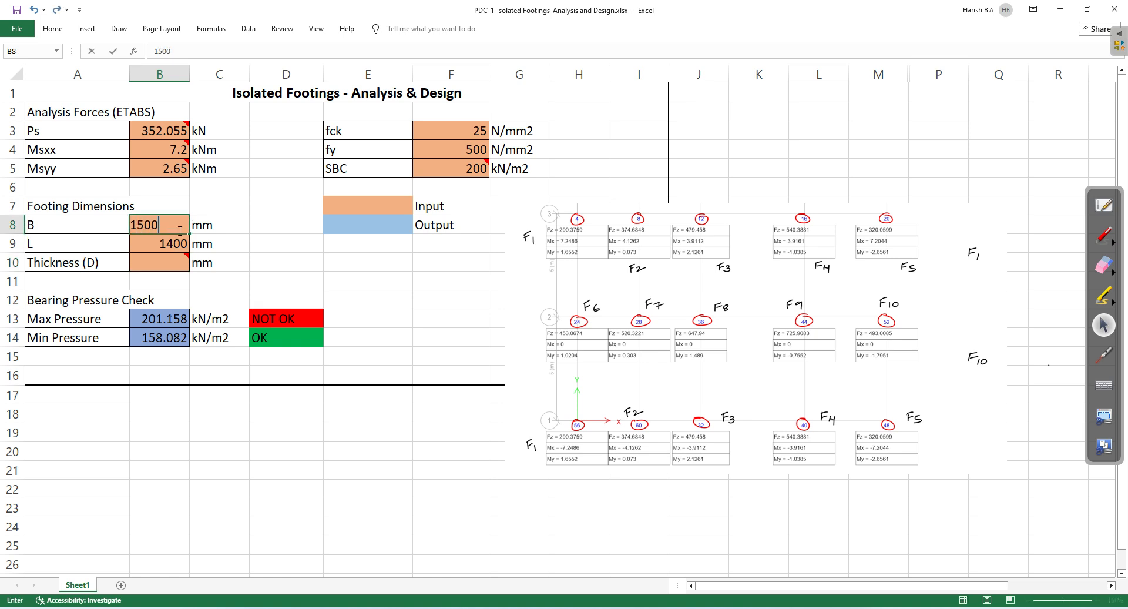
key("Return")
type("1500")
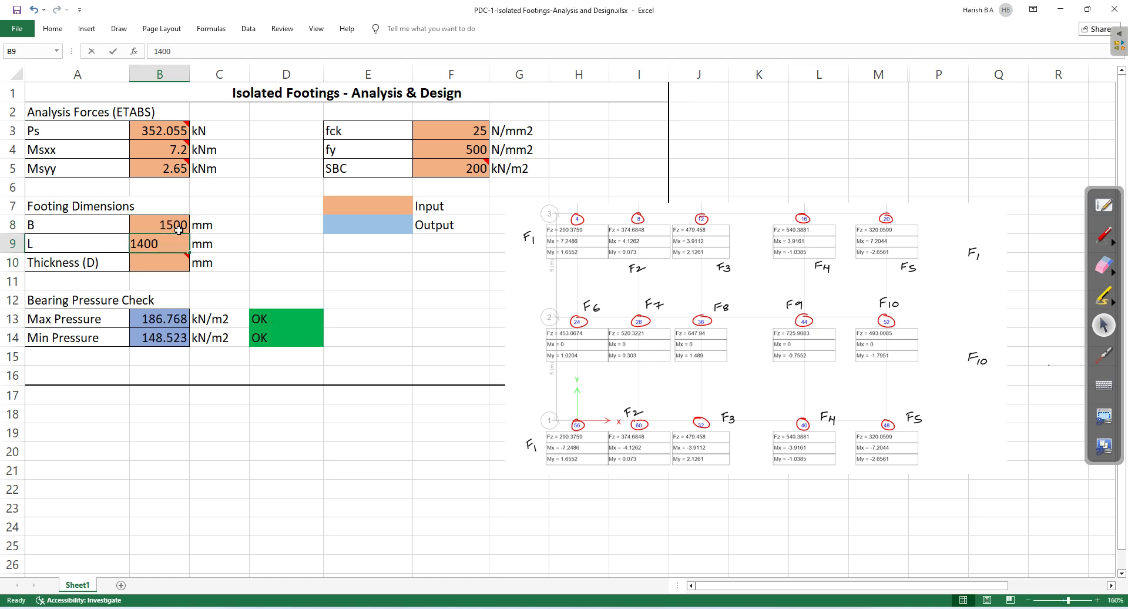
key("Return")
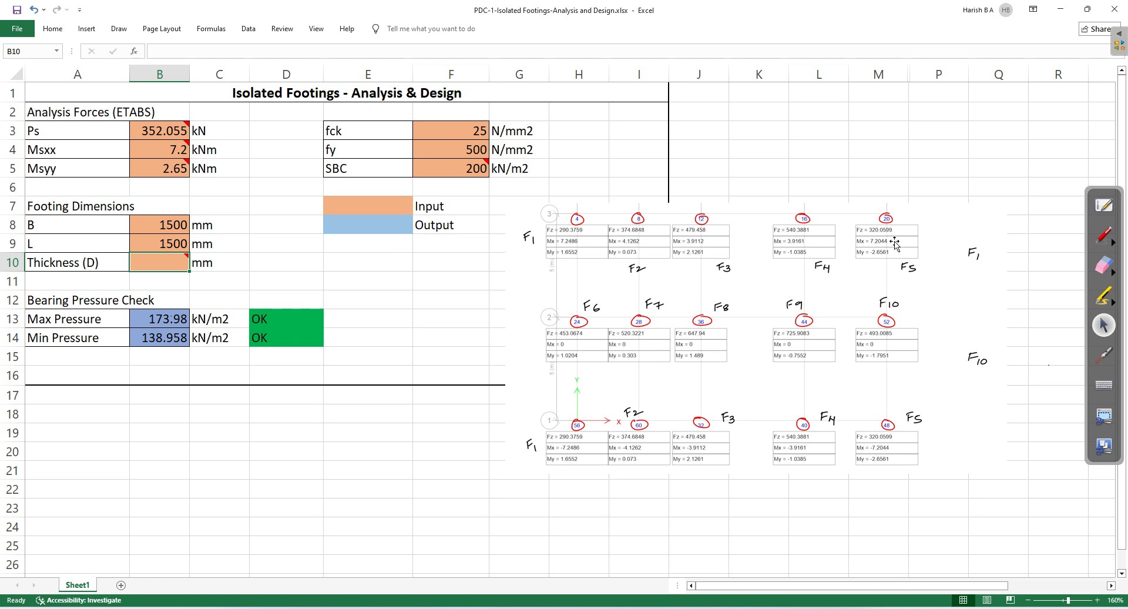
Switch to the footing notes page, write F5 in red before the F1 label and box the two together
key("alt+Tab")
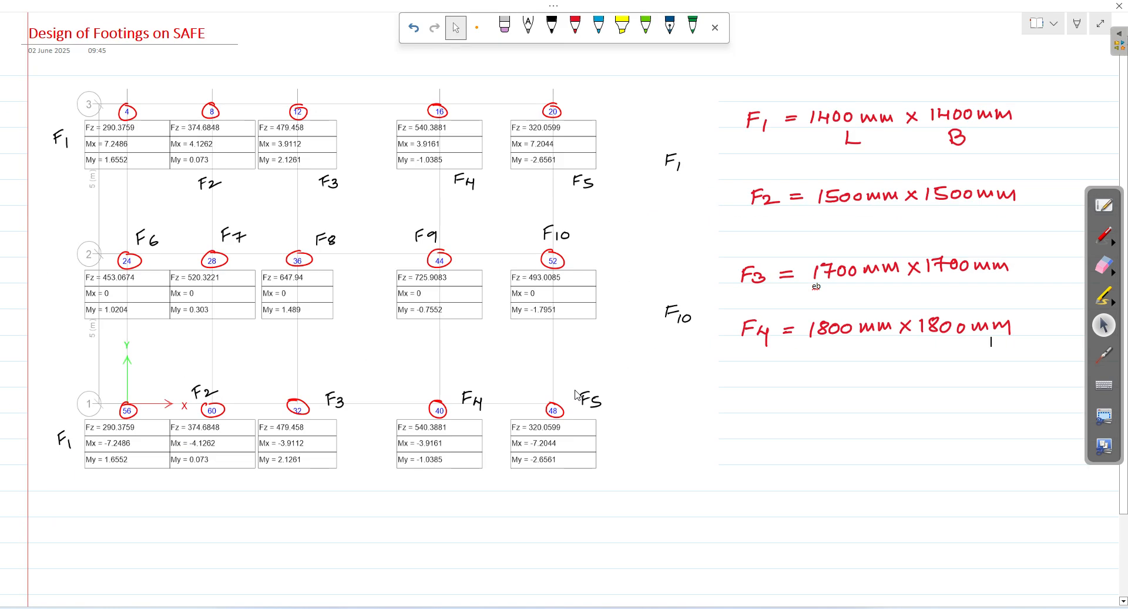
left_click(573, 28)
left_click(1101, 236)
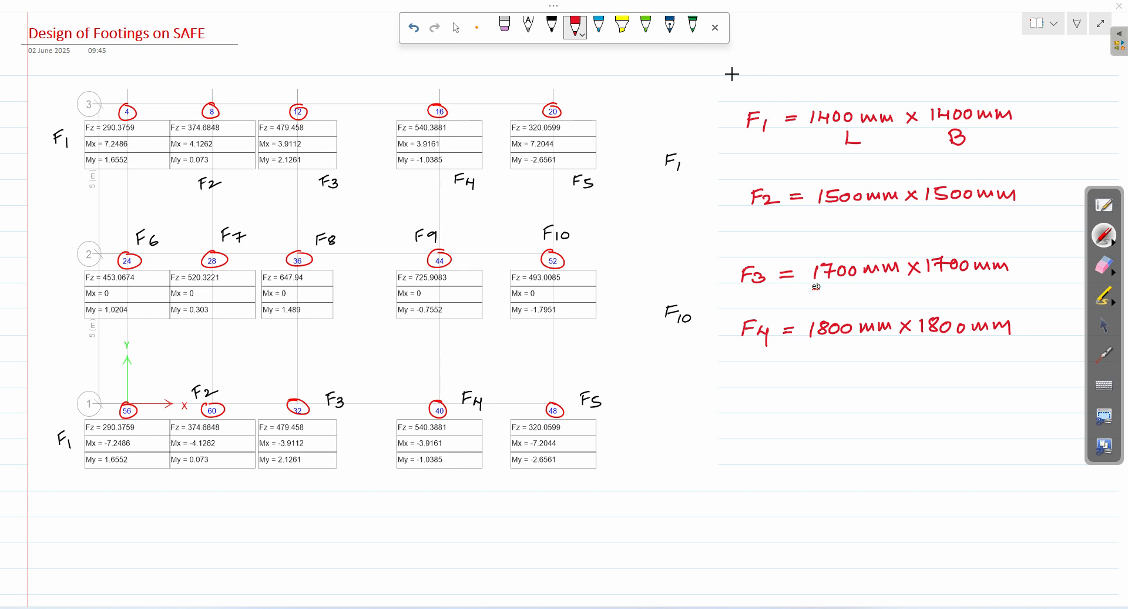
left_click(1103, 325)
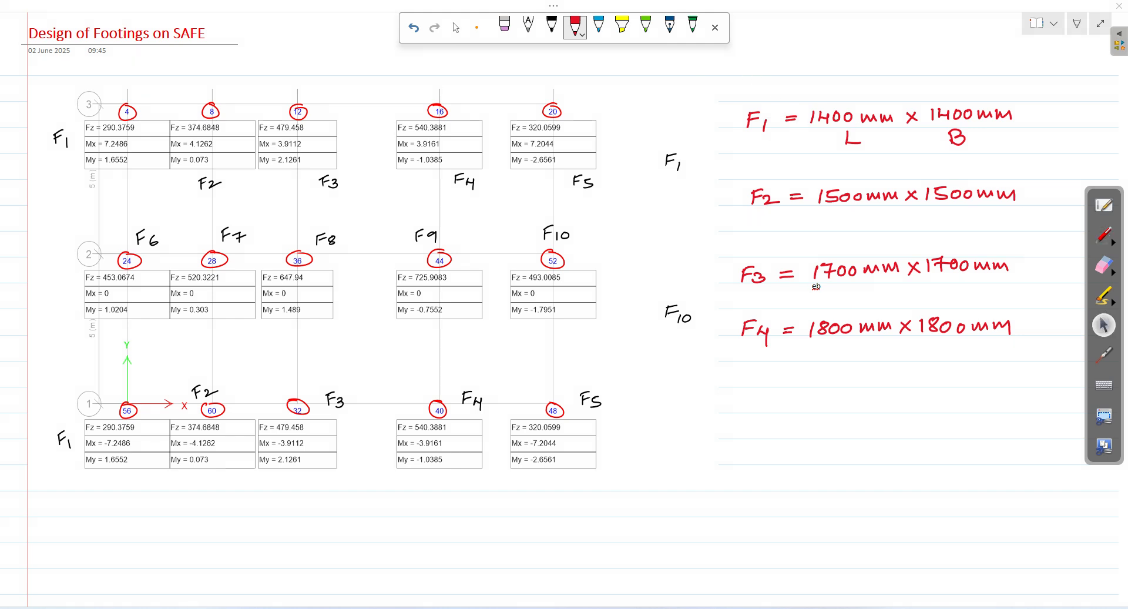
mouse_move(744, 94)
left_mouse_down()
mouse_move(726, 145)
mouse_move(713, 127)
left_mouse_up()
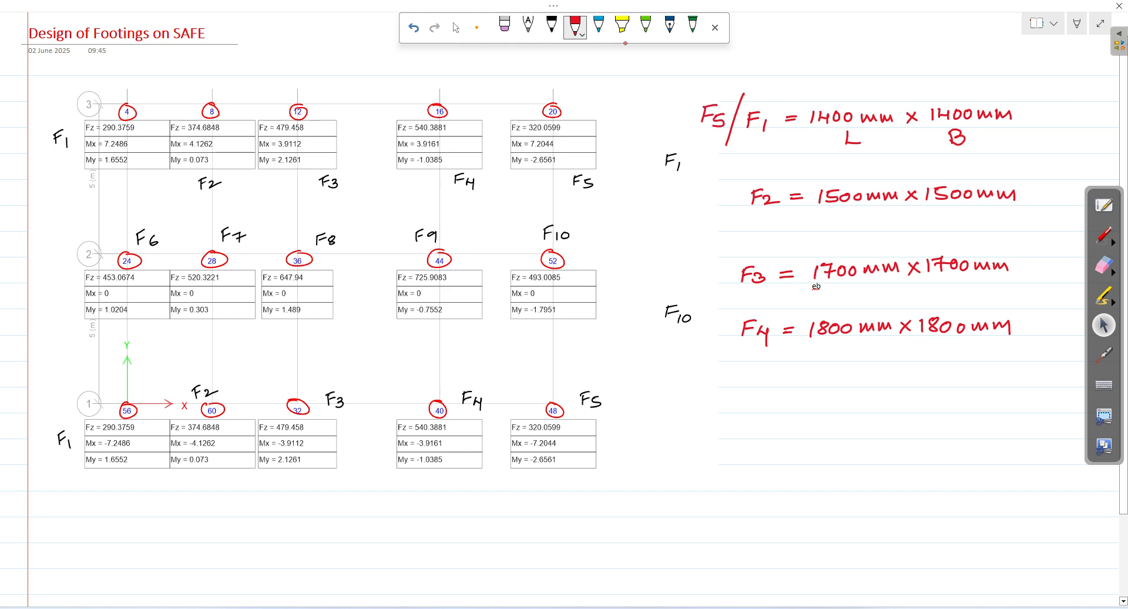
mouse_move(695, 83)
left_mouse_down()
mouse_move(691, 107)
mouse_move(760, 142)
mouse_move(773, 83)
mouse_move(695, 83)
left_mouse_up()
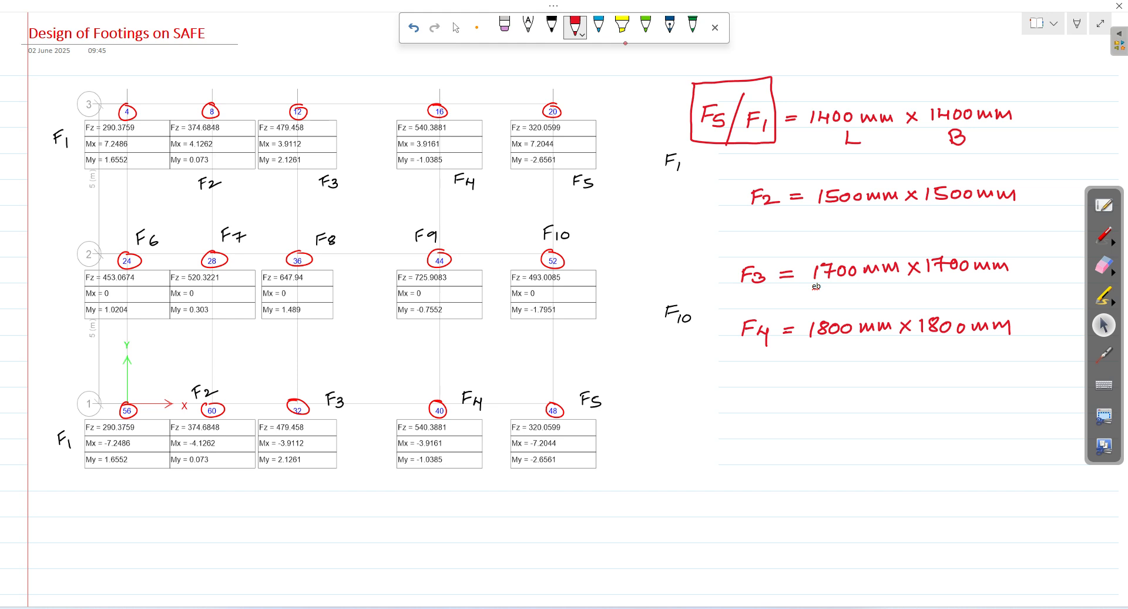
left_click(456, 28)
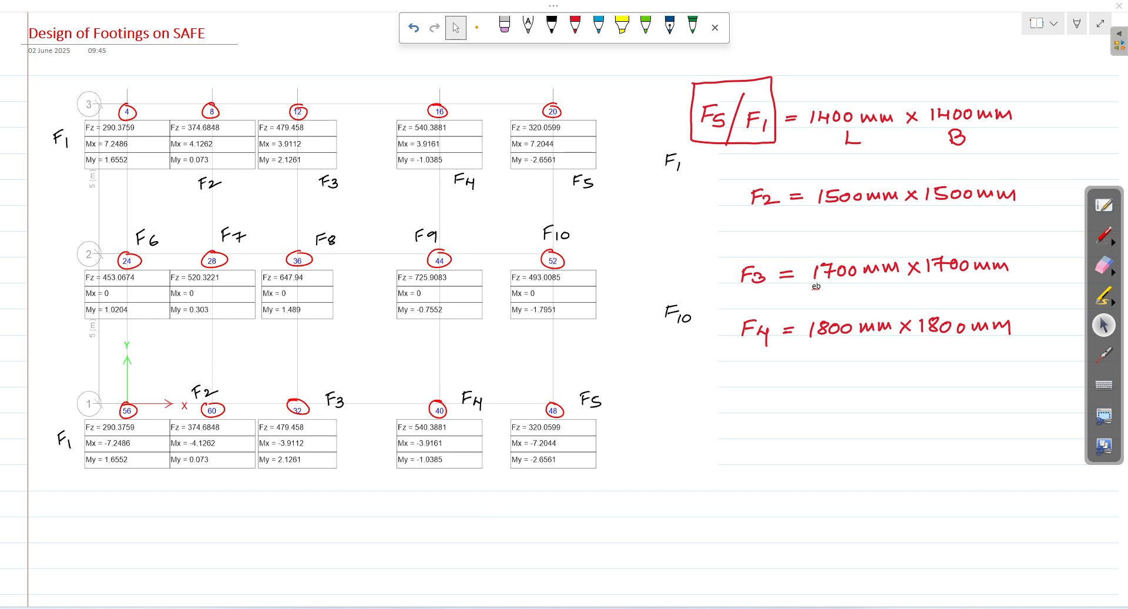
Recheck F5's dimensions in the workbook and replace the boxed F5/F1 label on the notes page with F1 in red
left_click(317, 608)
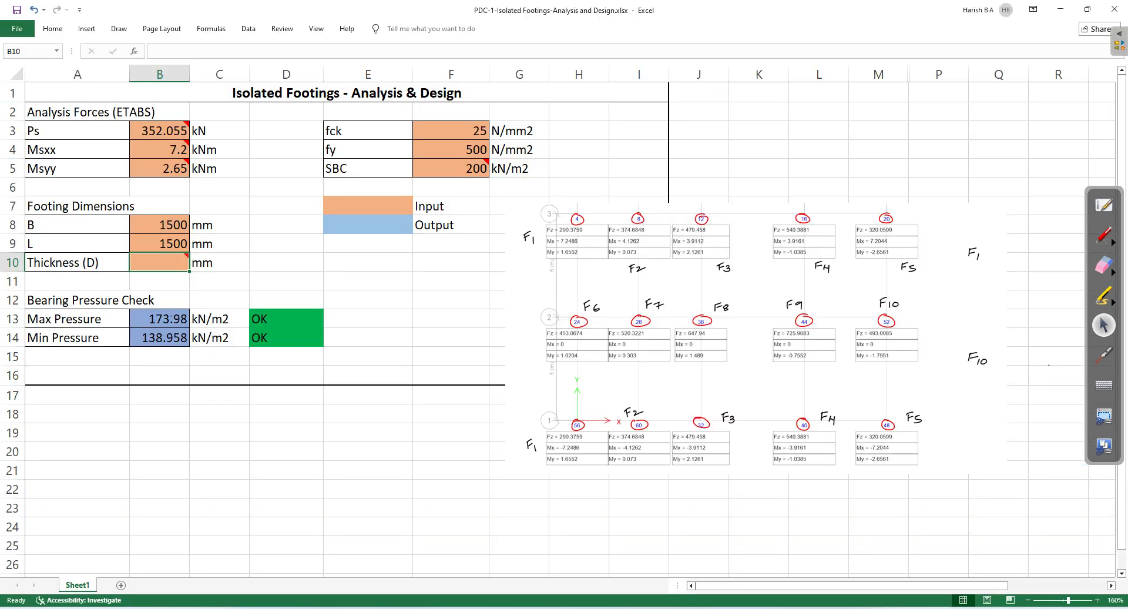
key("alt+Tab")
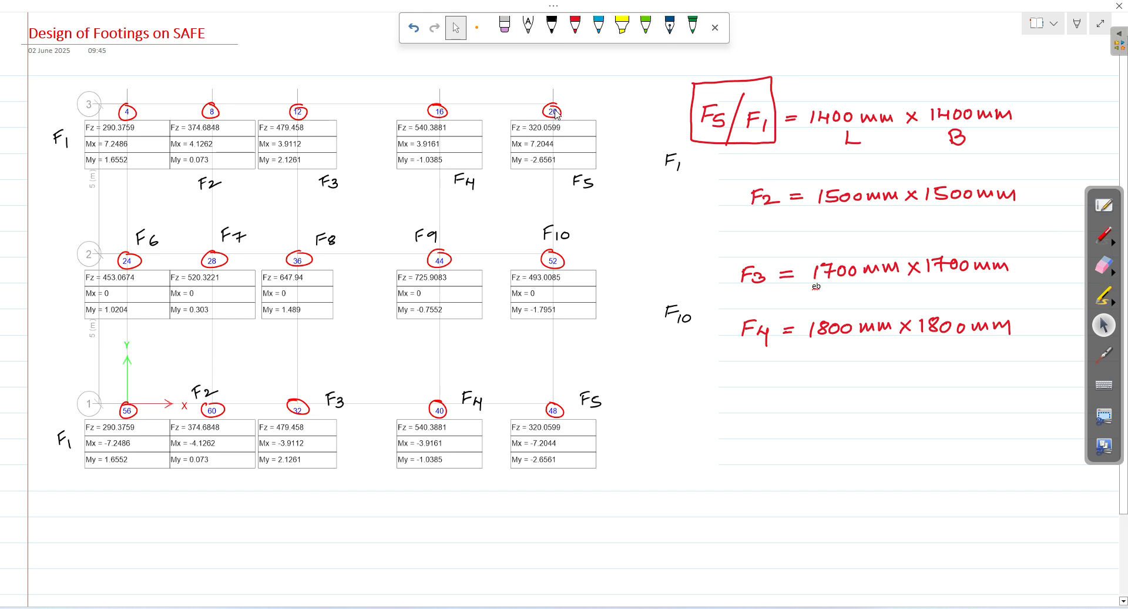
left_click(504, 25)
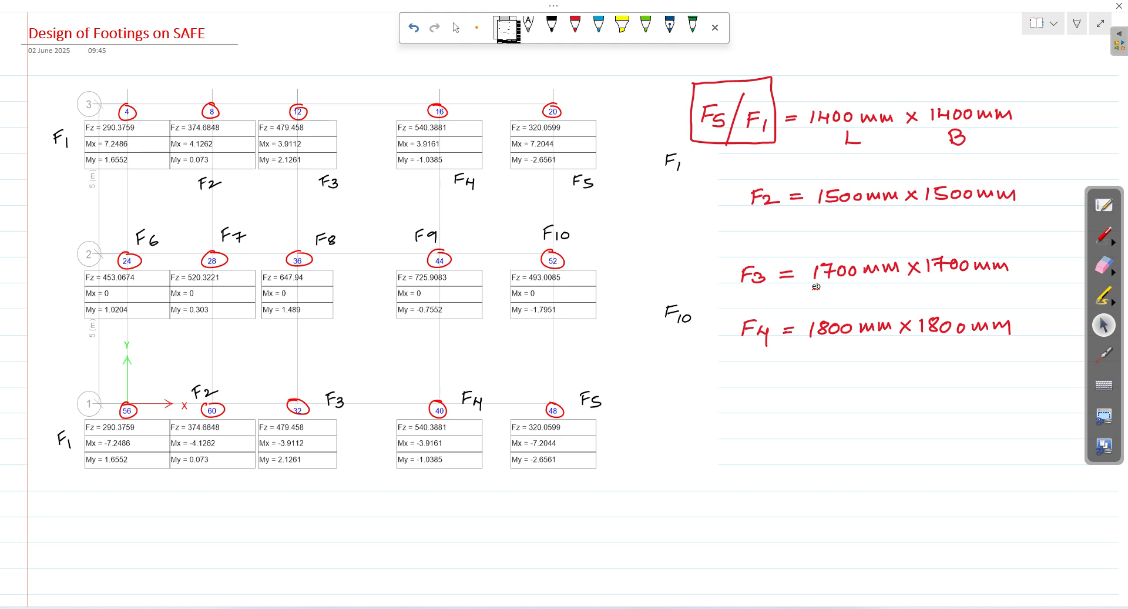
mouse_move(693, 97)
left_mouse_down()
mouse_move(712, 113)
mouse_move(695, 140)
left_mouse_up()
left_click_drag(694, 84, 771, 79)
mouse_move(715, 142)
left_mouse_down()
mouse_move(776, 136)
mouse_move(732, 128)
mouse_move(775, 113)
left_mouse_up()
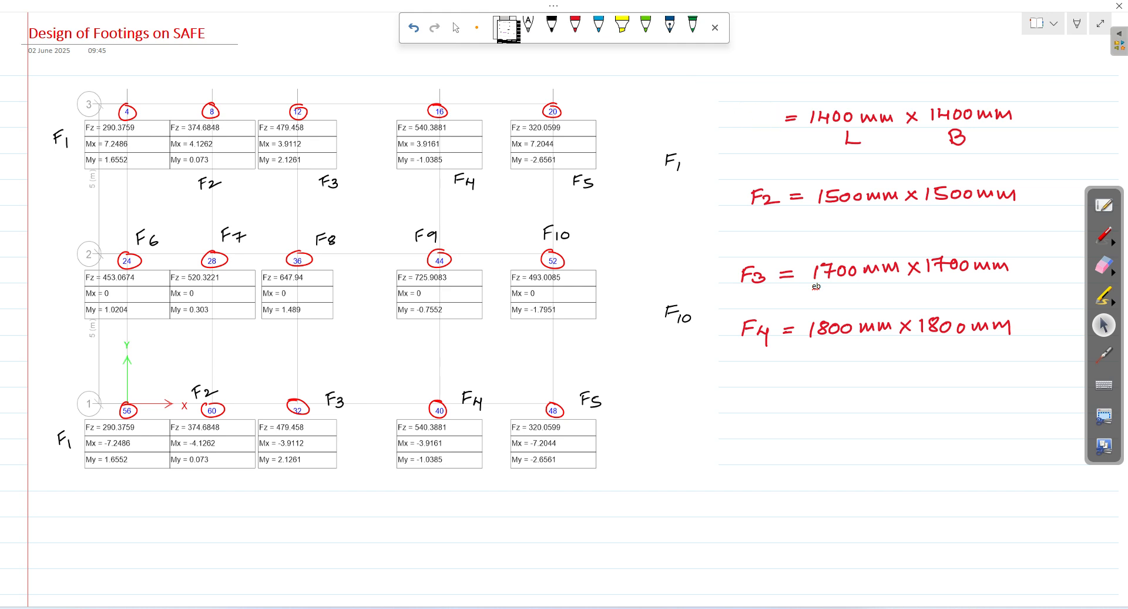
left_click(575, 25)
left_click_drag(755, 112, 752, 127)
left_click_drag(750, 115, 765, 110)
Write F5 in red before the F2 label of the 1500 mm x 1500 mm entry and double-underline F5/F2
left_click_drag(745, 184, 738, 221)
mouse_move(708, 187)
left_mouse_down()
mouse_move(719, 184)
mouse_move(716, 206)
mouse_move(798, 208)
left_mouse_up()
left_click_drag(705, 223, 796, 215)
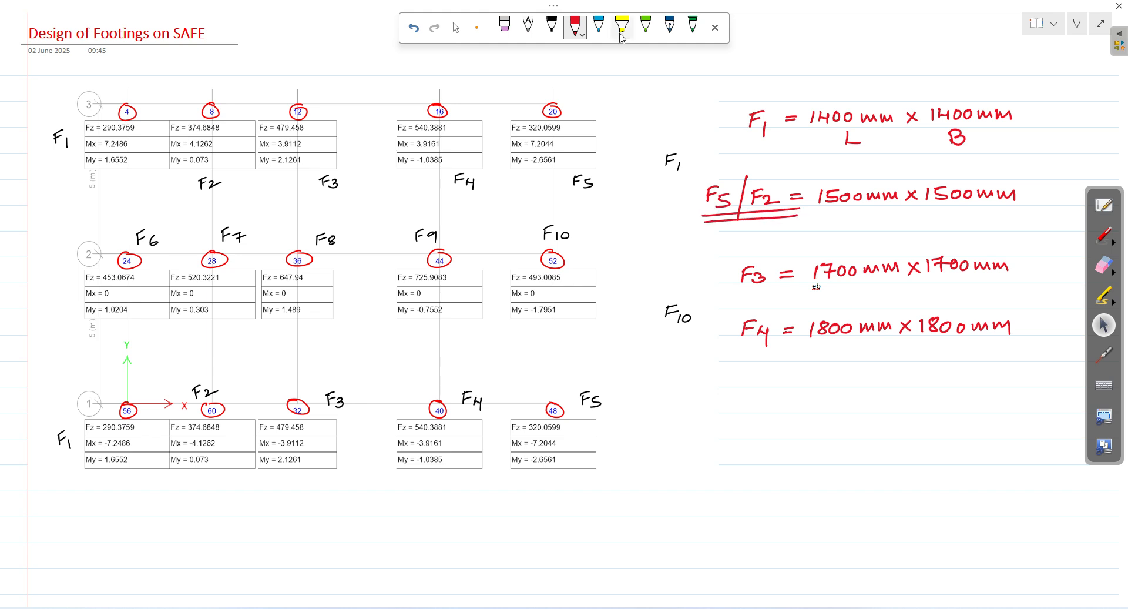
left_click(456, 27)
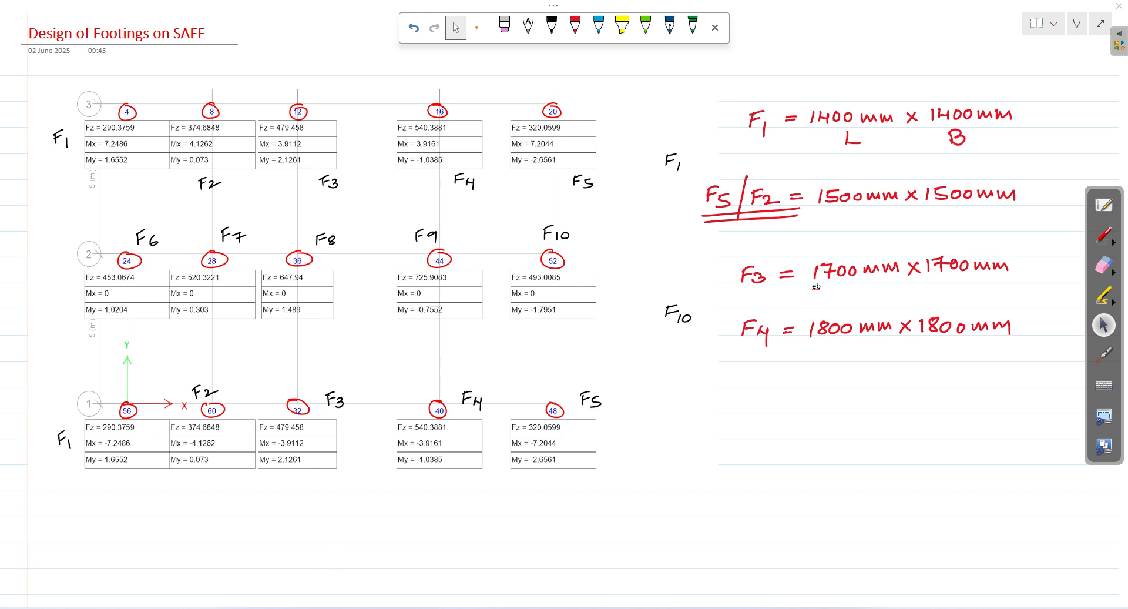
In the Excel footing sheet, enter the F6 loads: Ps as =(453.06*1.1), Msxx as 0 and Msyy as 1.02
key("alt+Tab")
double_click(148, 132)
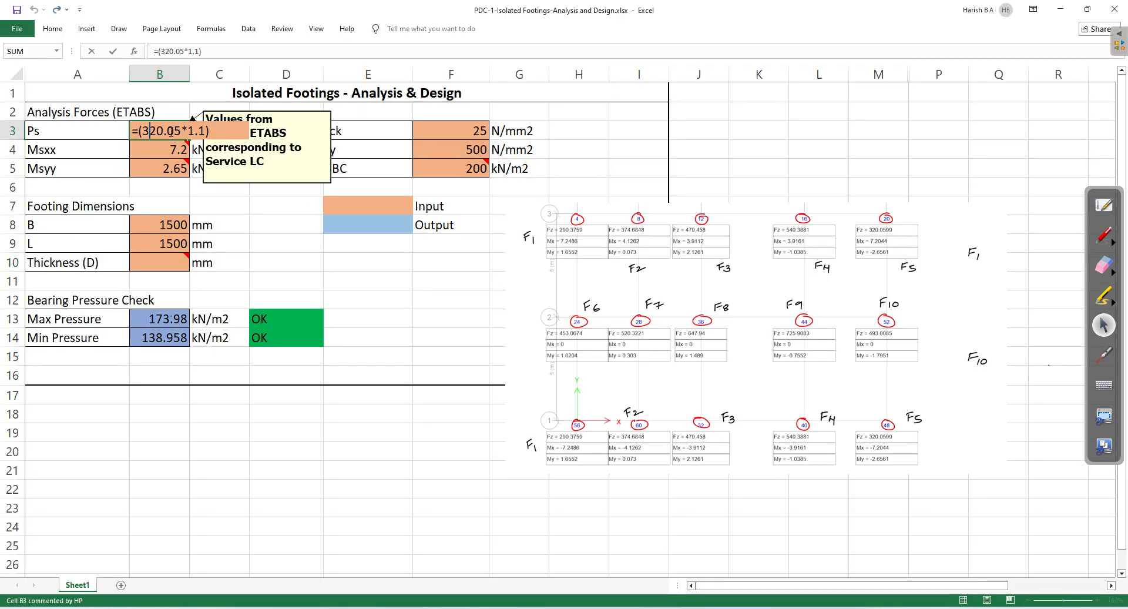
left_click_drag(179, 130, 142, 130)
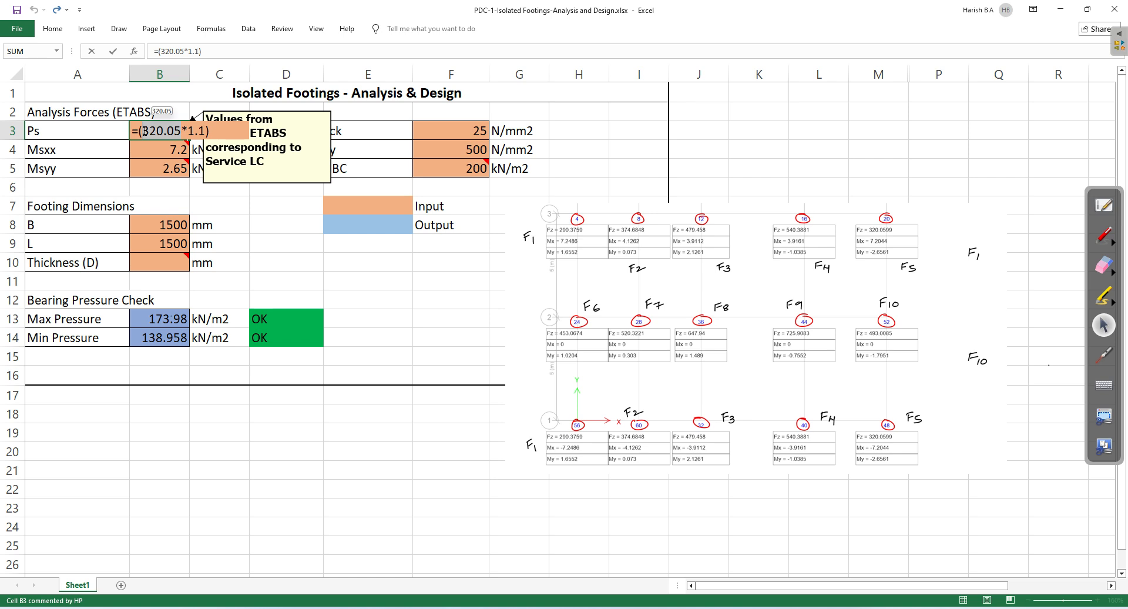
type("453.06")
key("Return")
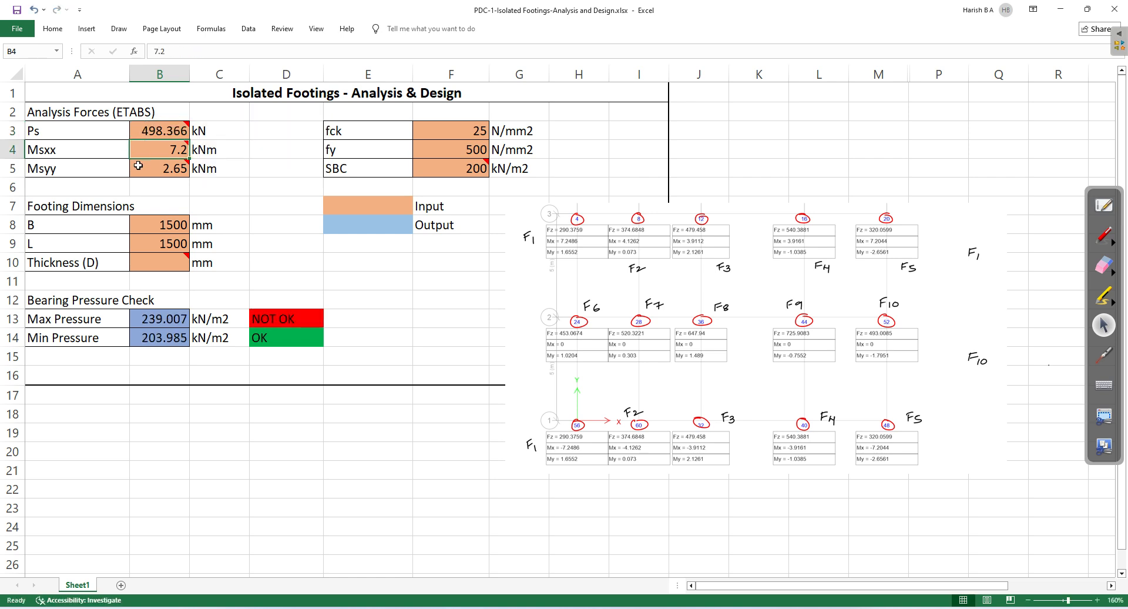
type("0")
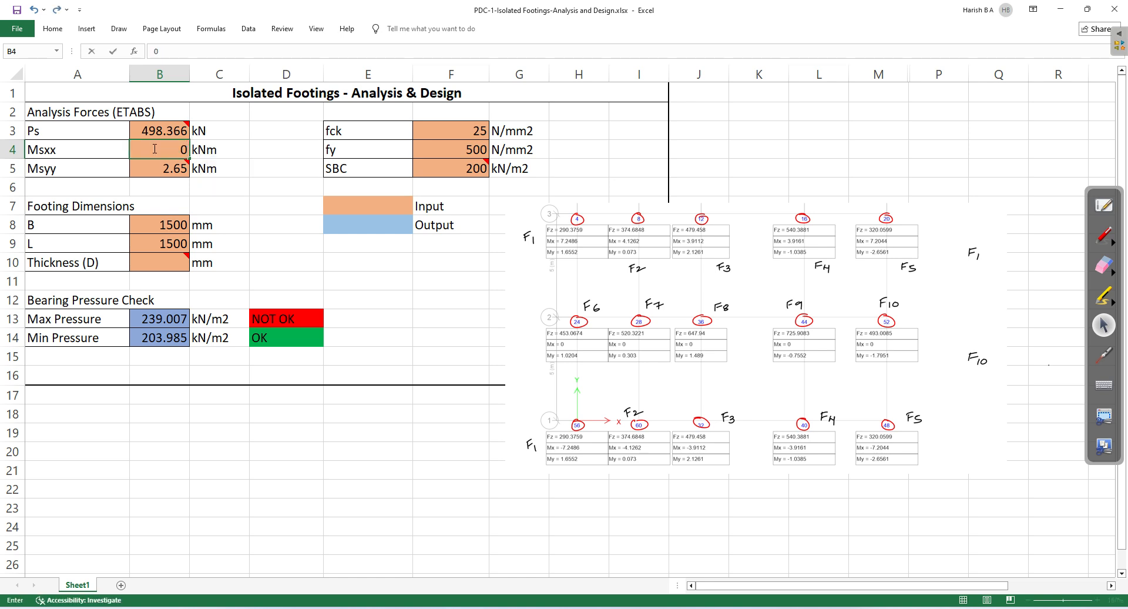
key("Return")
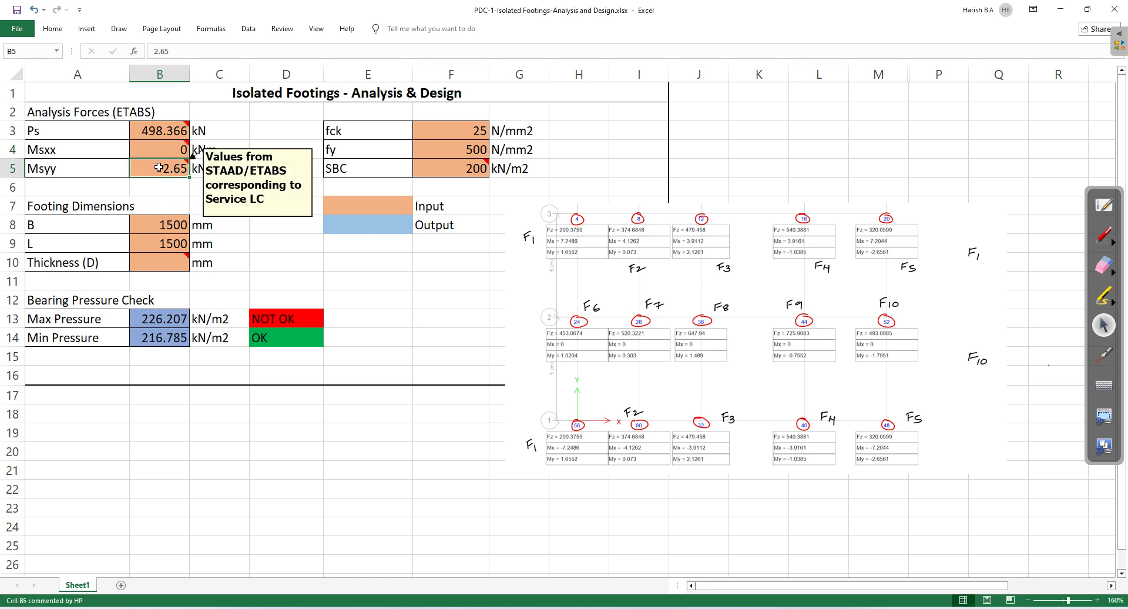
type("1.0")
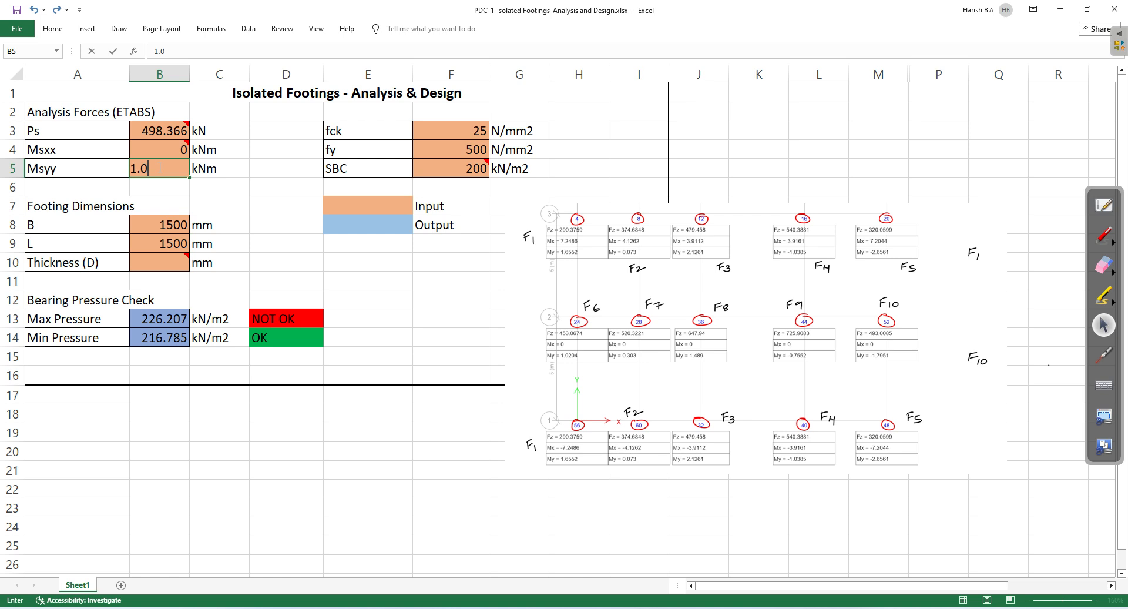
type("2")
key("Return")
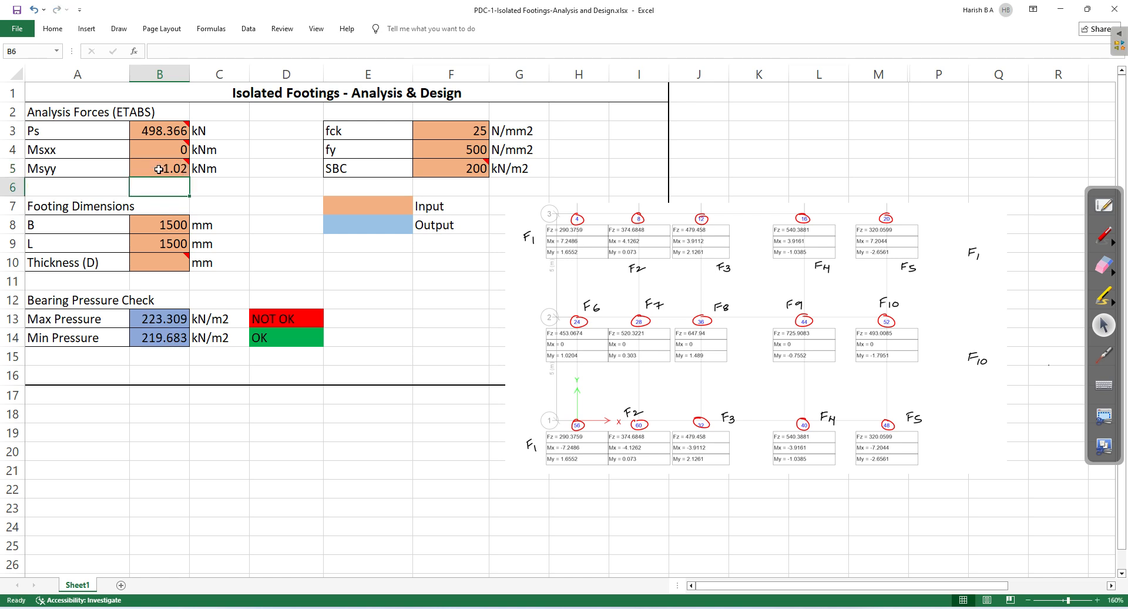
Set footing dimensions B and L to 1700 mm each, matching the F3 size in the handwritten notes
left_click(162, 228)
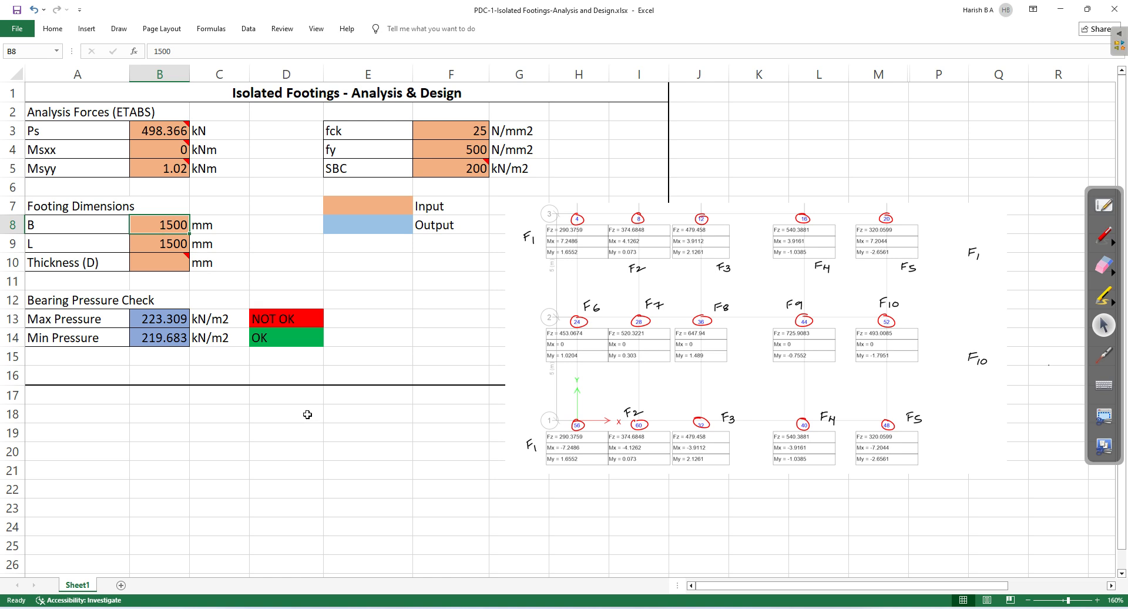
key("alt+Tab")
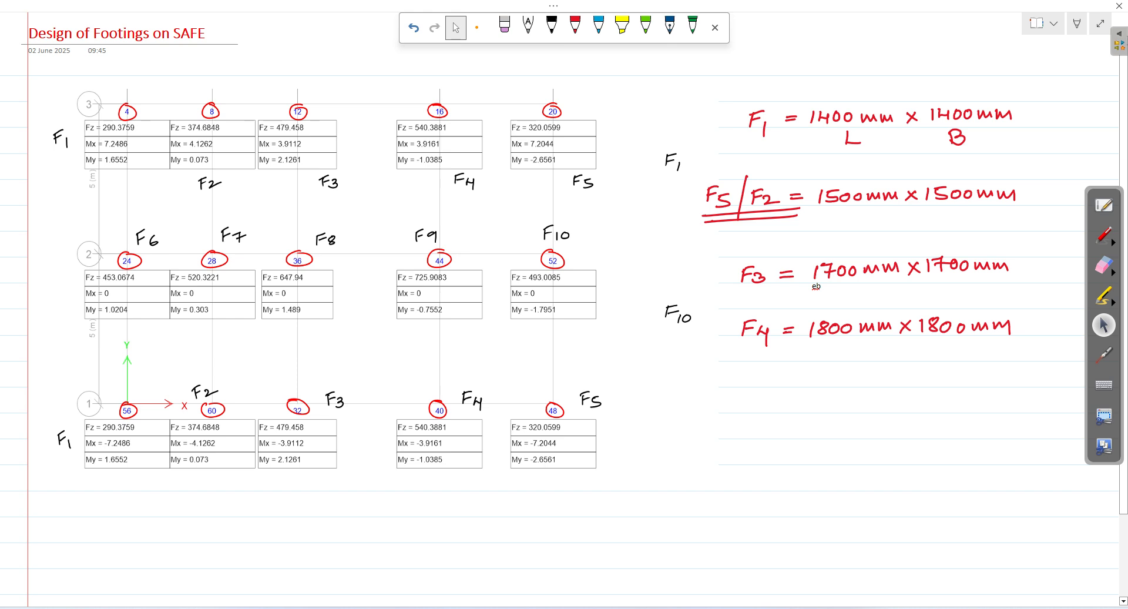
key("alt+Tab")
type("1700")
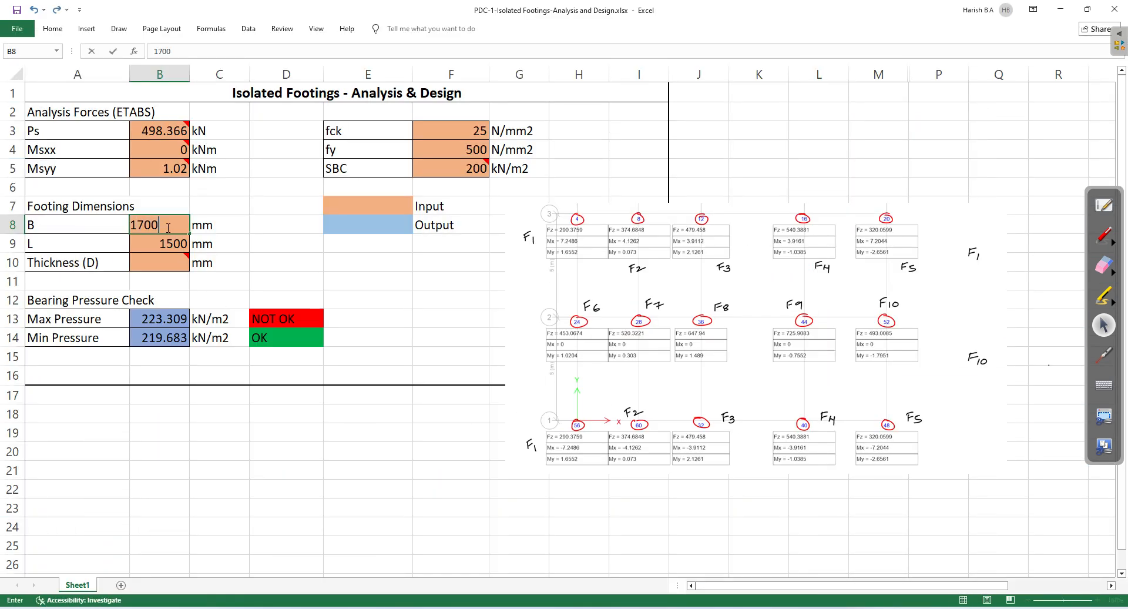
key("Return")
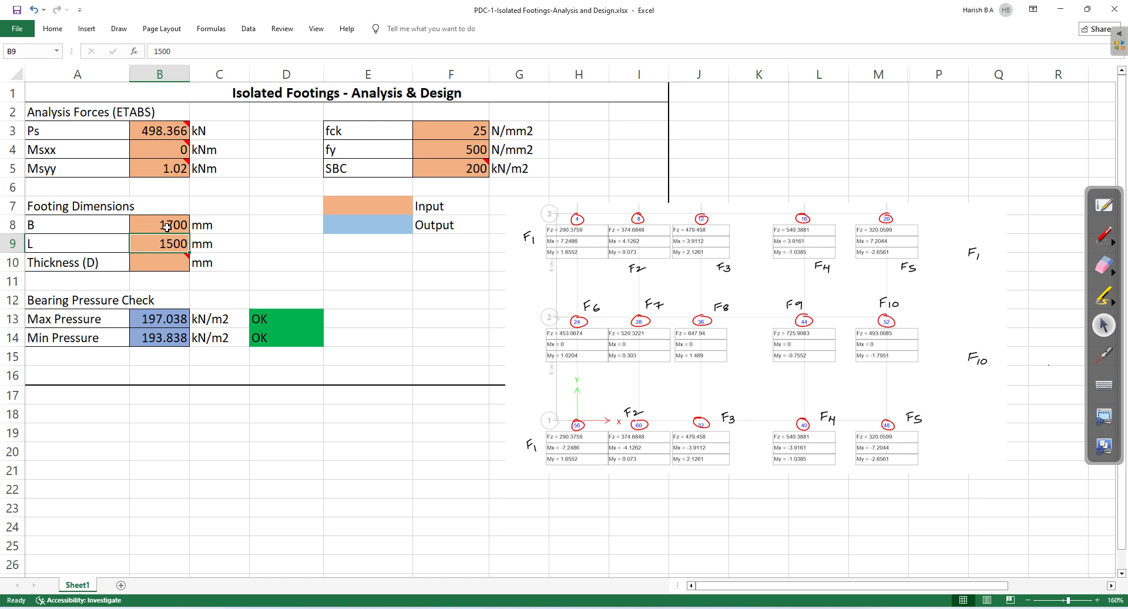
type("1700")
key("Return")
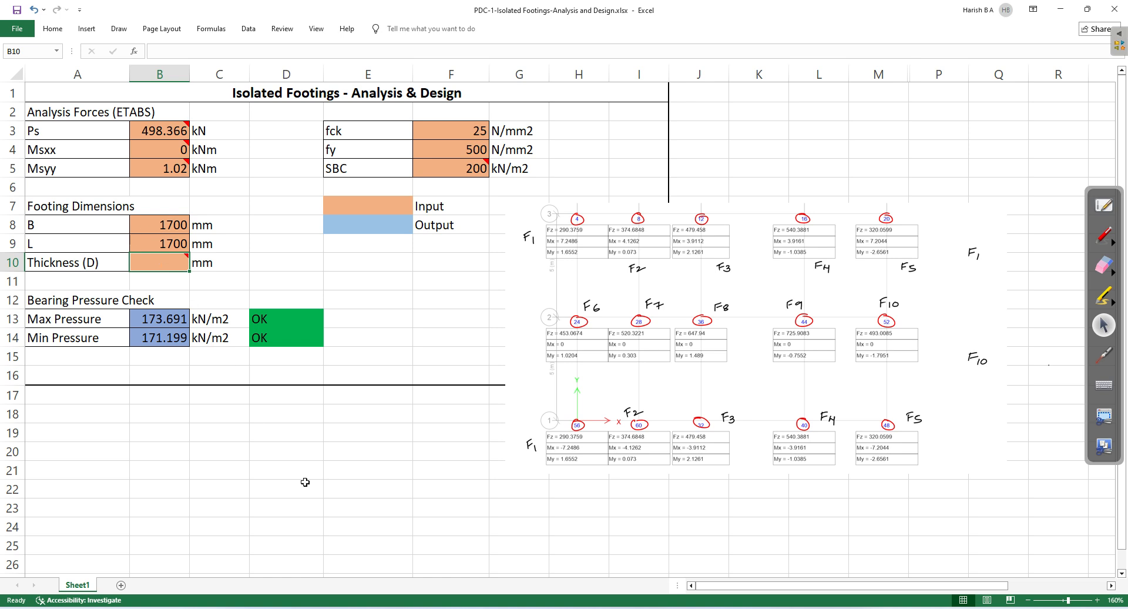
In the handwritten notes, add "F6/" in red before the F3 = 1700 mm x 1700 mm entry and double-underline the pair
mouse_move(162, 252)
left_click(381, 608)
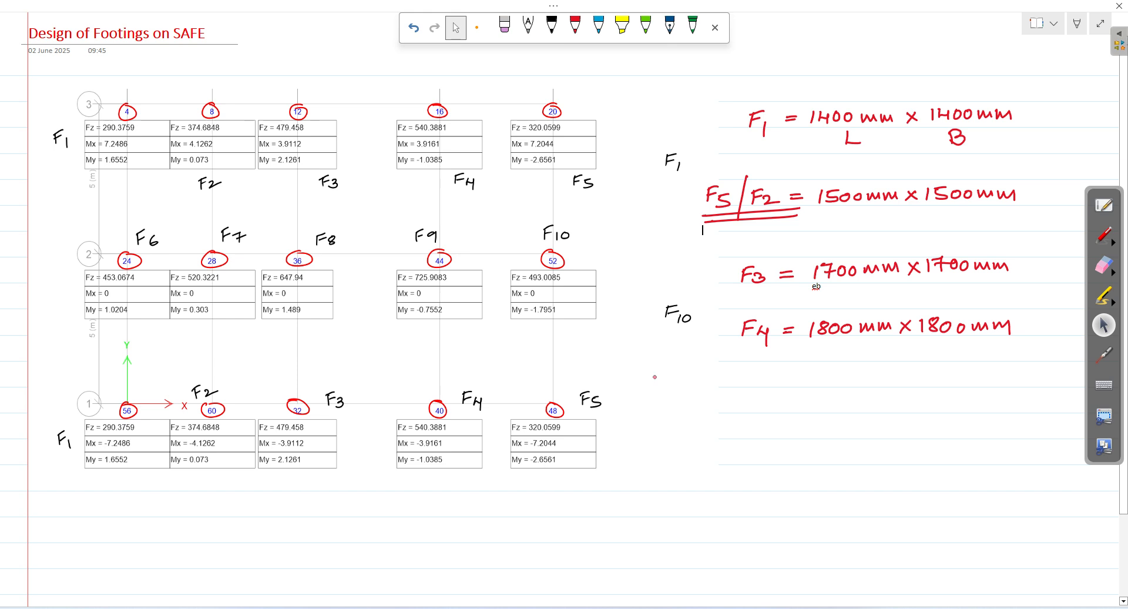
left_click(1104, 236)
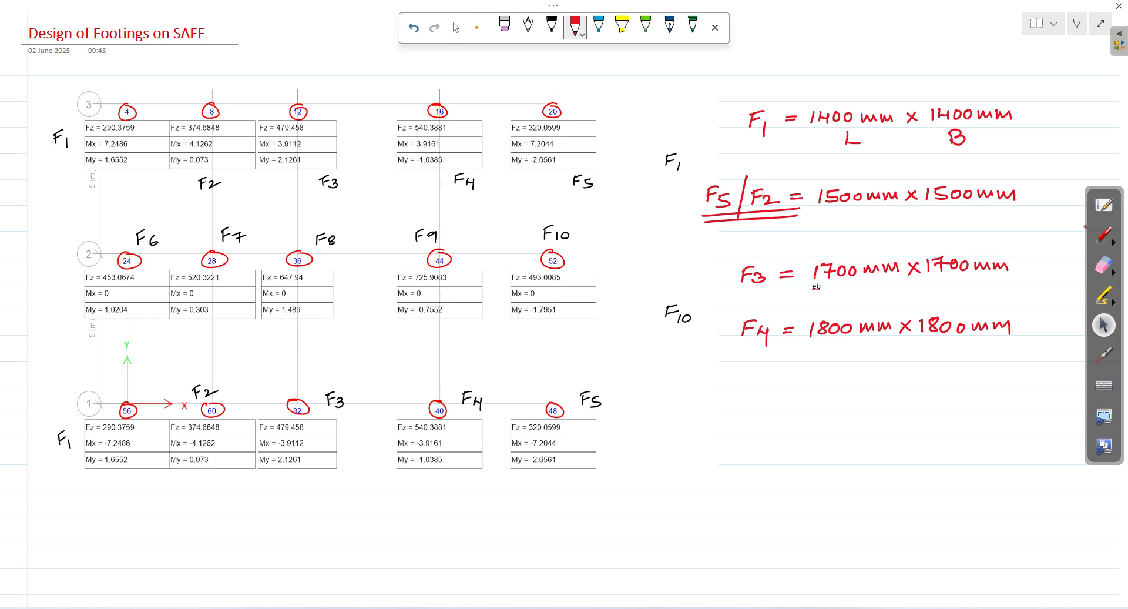
left_click_drag(741, 250, 726, 300)
mouse_move(706, 260)
left_mouse_down()
mouse_move(704, 281)
mouse_move(714, 259)
left_mouse_up()
left_click_drag(704, 271, 776, 289)
left_click_drag(700, 296, 782, 295)
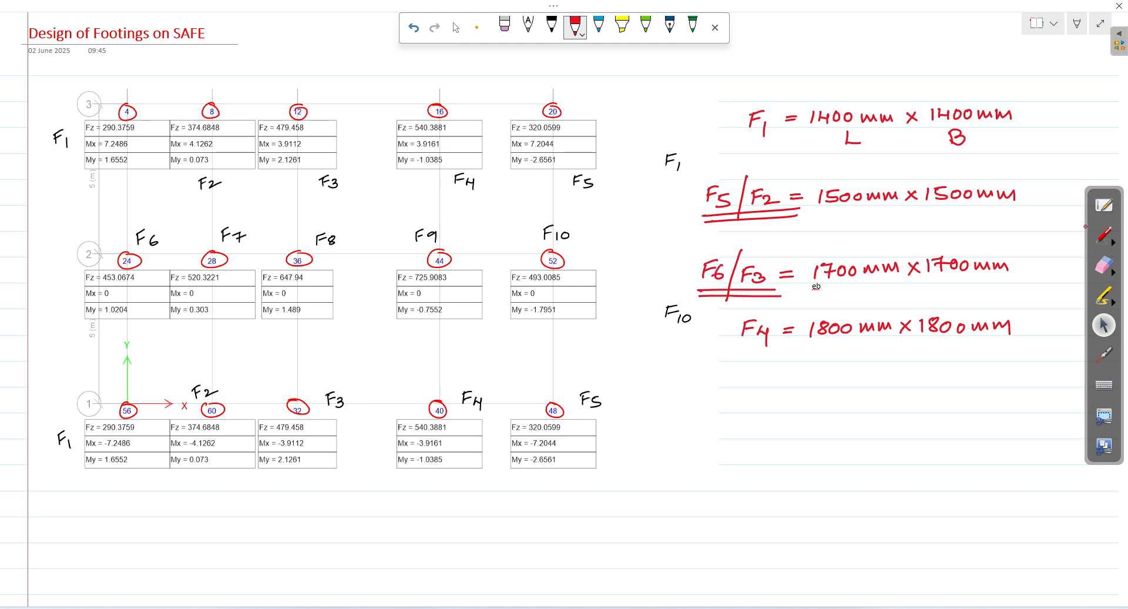
key("Escape")
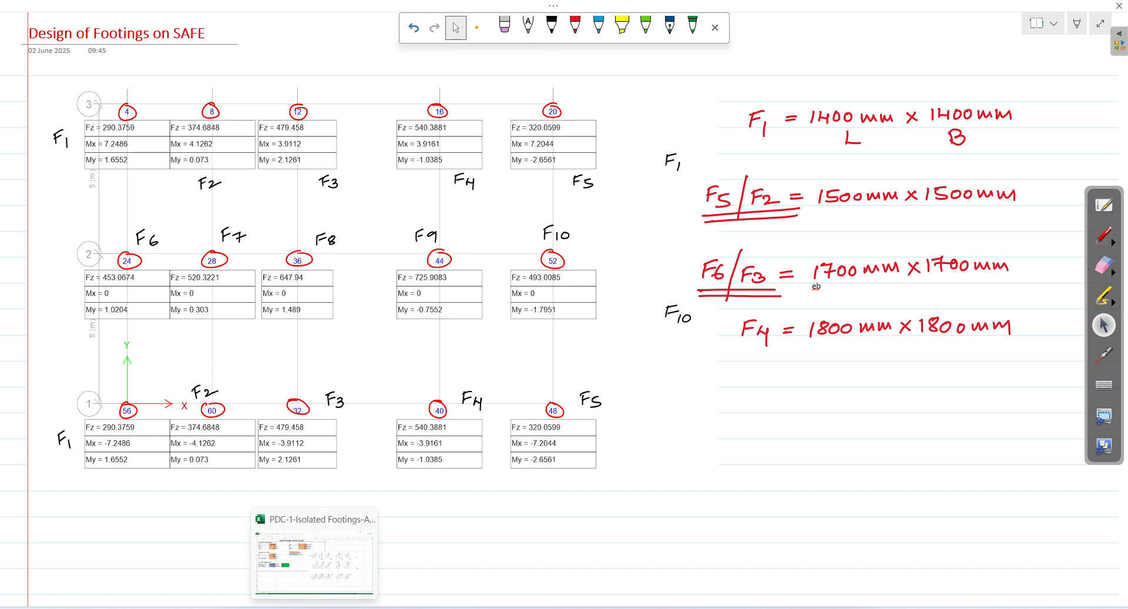
Return to the Excel footing sheet and change the Ps formula to =(520.32*1.1) for footing F7
left_click(329, 562)
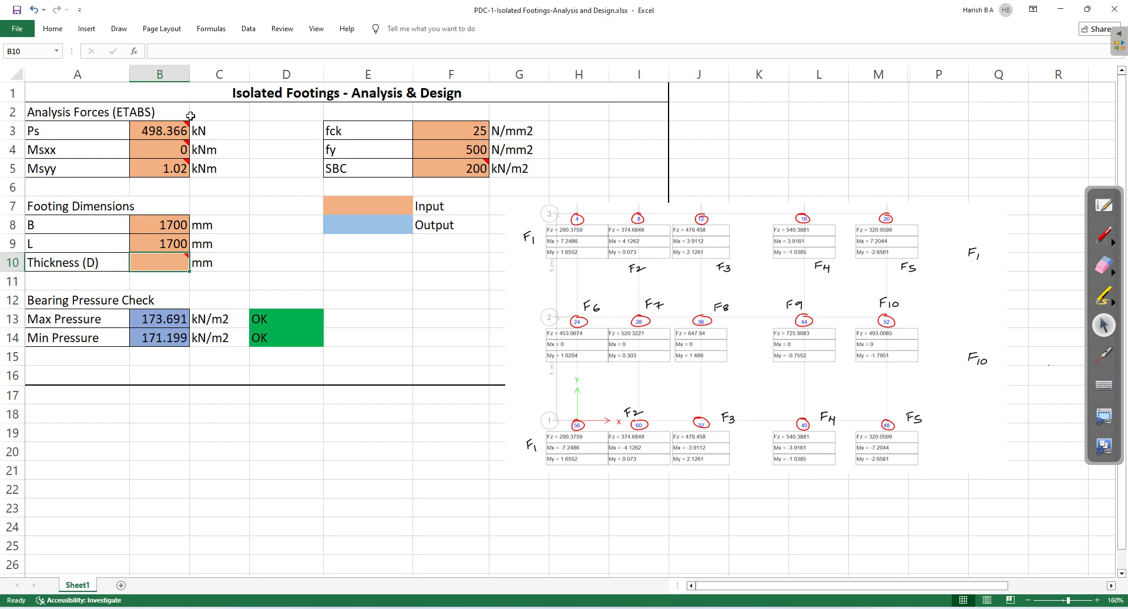
left_click(154, 129)
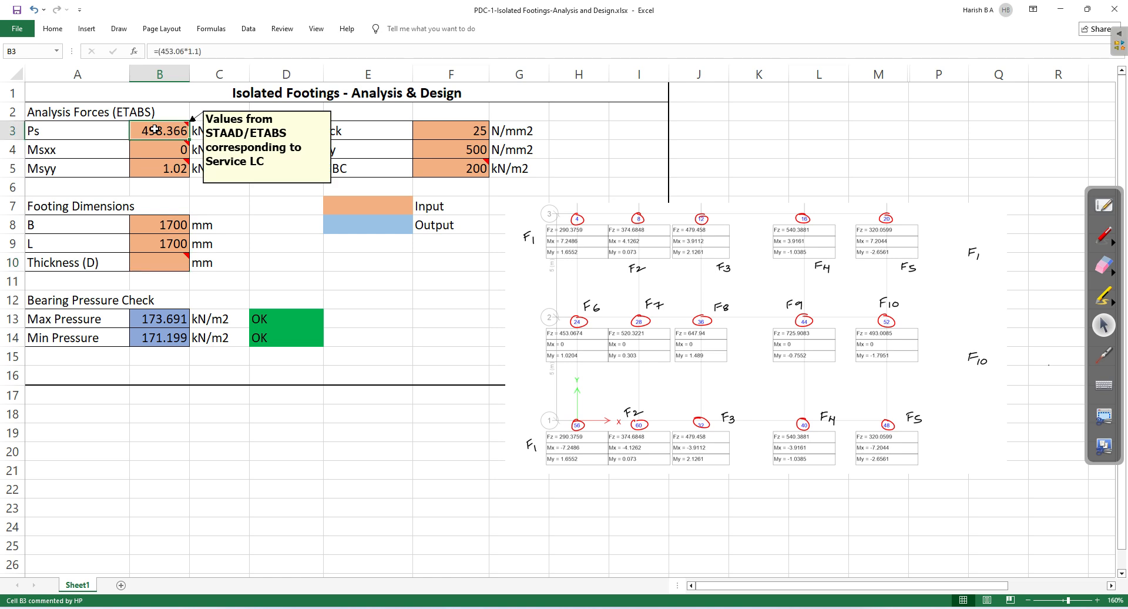
double_click(160, 130)
left_click(144, 129)
key("Delete")
key("Delete")
key("Delete")
key("Delete")
key("Delete")
key("Delete")
type("520")
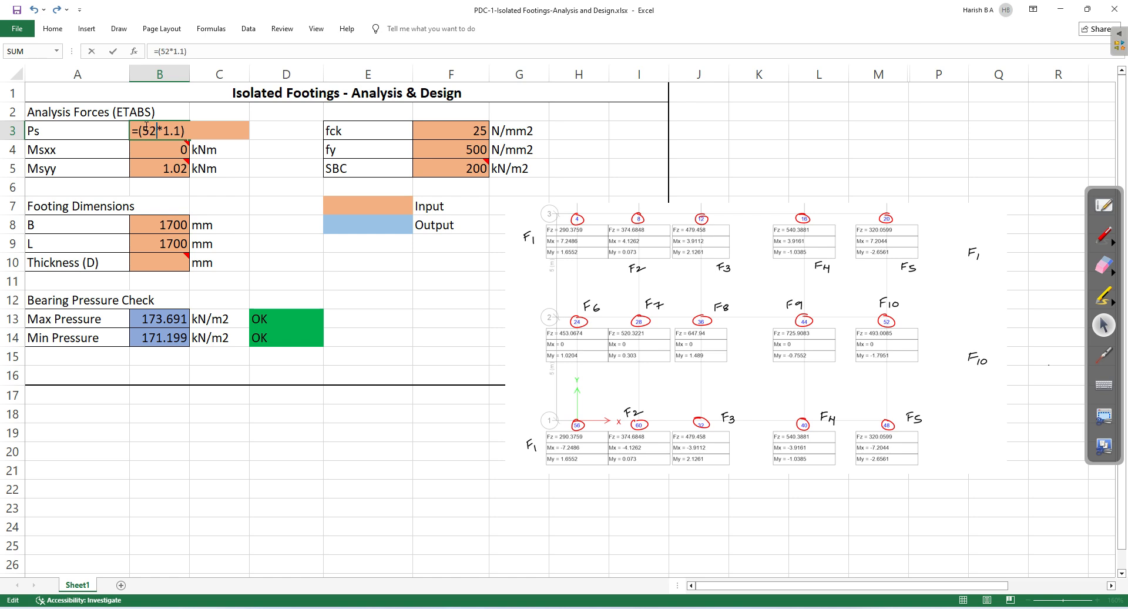
type(".32")
key("Return")
Keep Msxx at 0 and set the Msyy moment to 0.303 kNm for footing F7
mouse_move(156, 151)
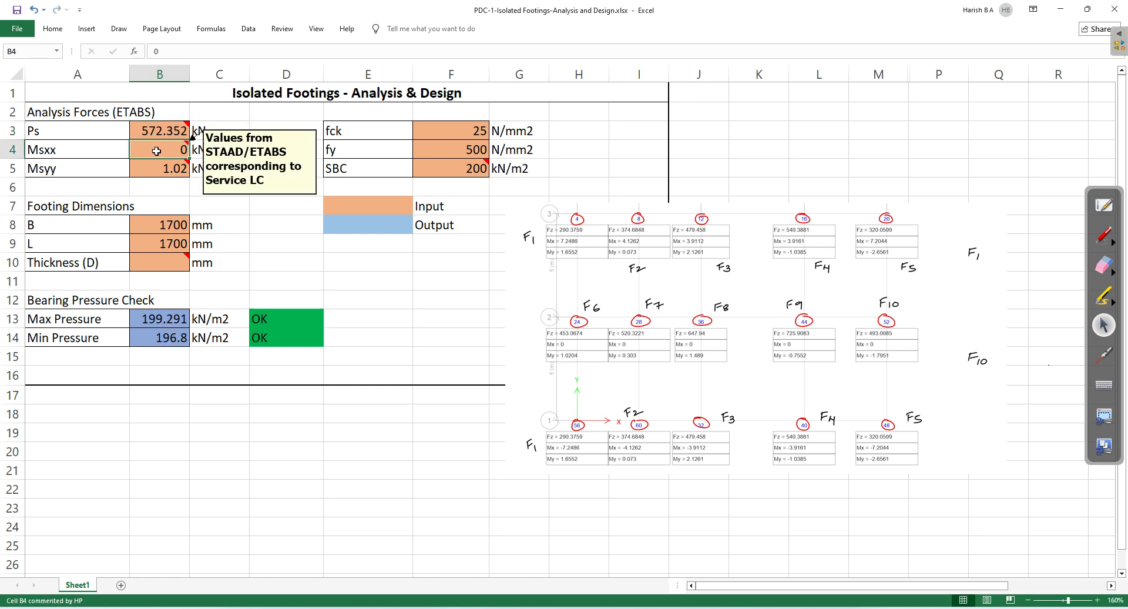
left_click(169, 167)
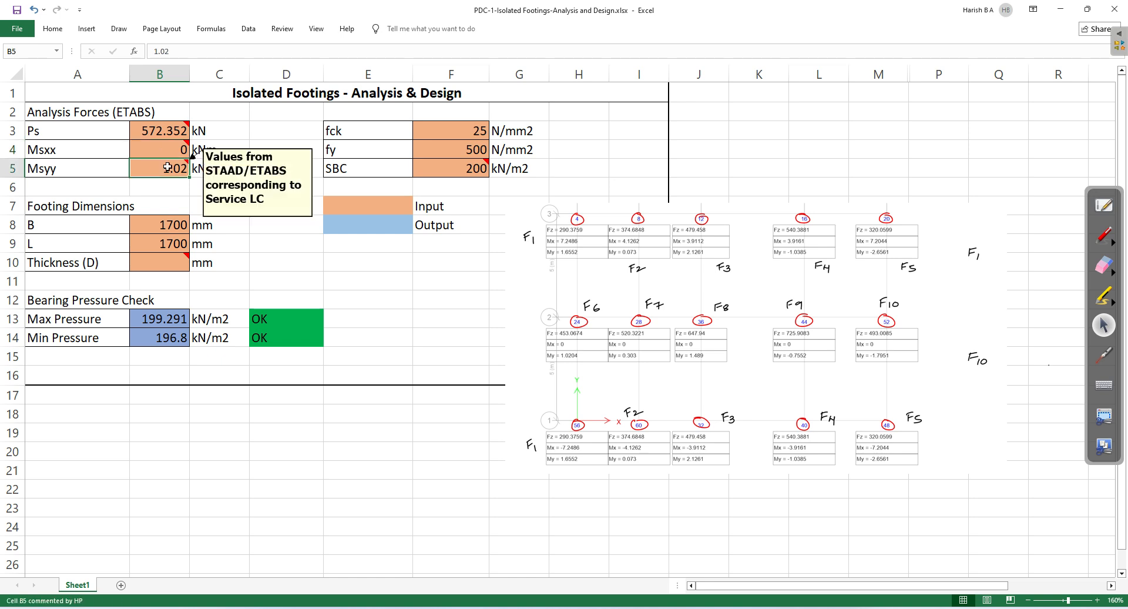
type("0.3")
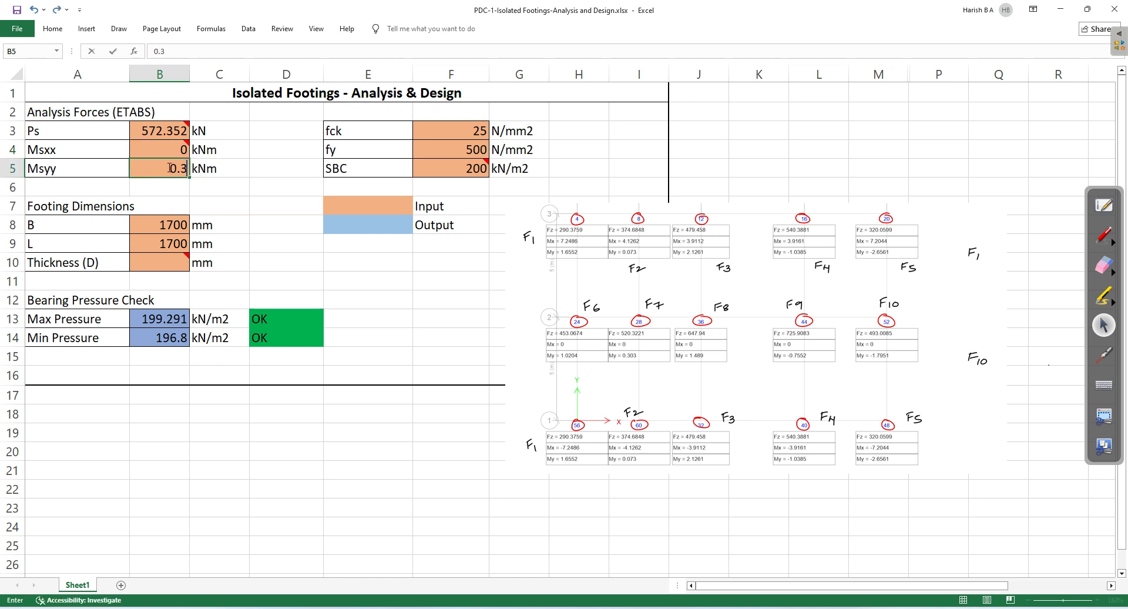
type("03")
key("Return")
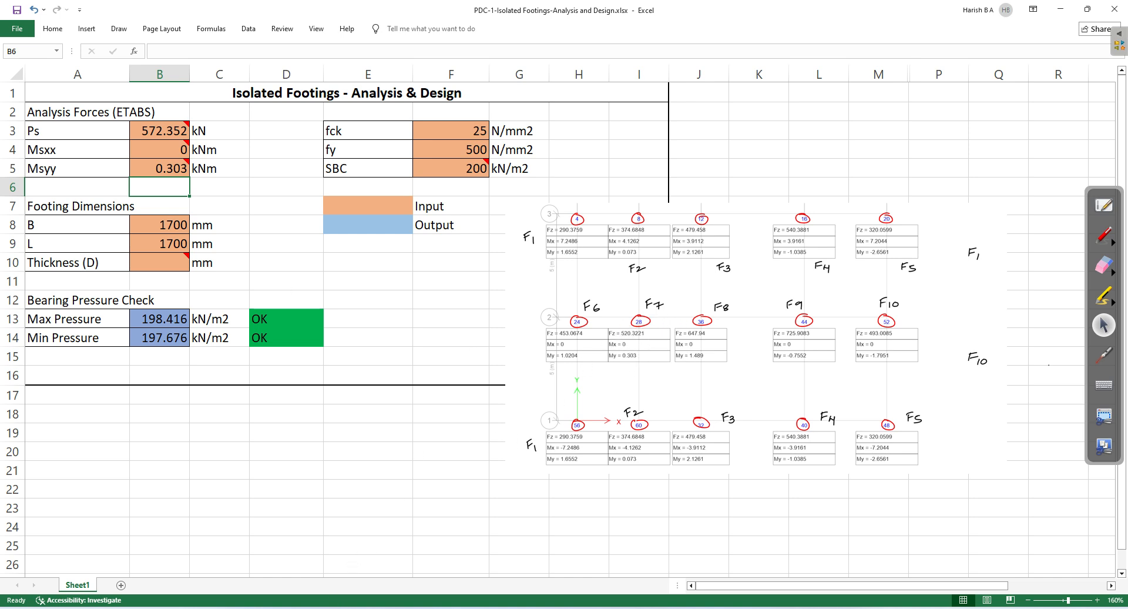
In the handwritten notes, add "F7/" in red before the F6/F3 entry for the 1700 mm x 1700 mm size
left_click(446, 608)
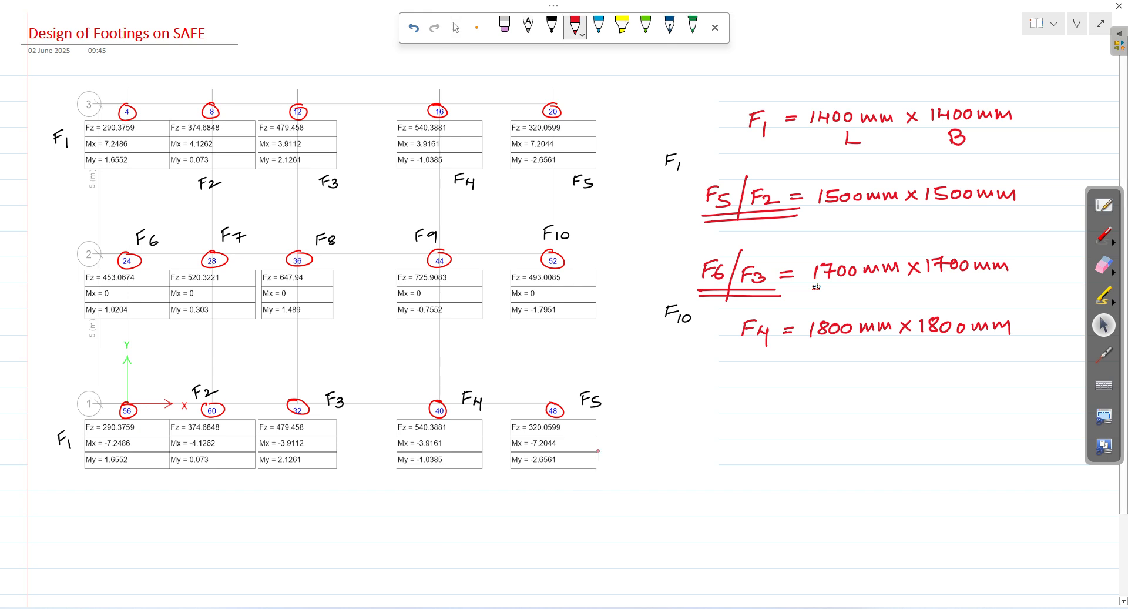
mouse_move(699, 250)
left_mouse_down()
mouse_move(692, 295)
mouse_move(665, 284)
mouse_move(679, 287)
left_mouse_up()
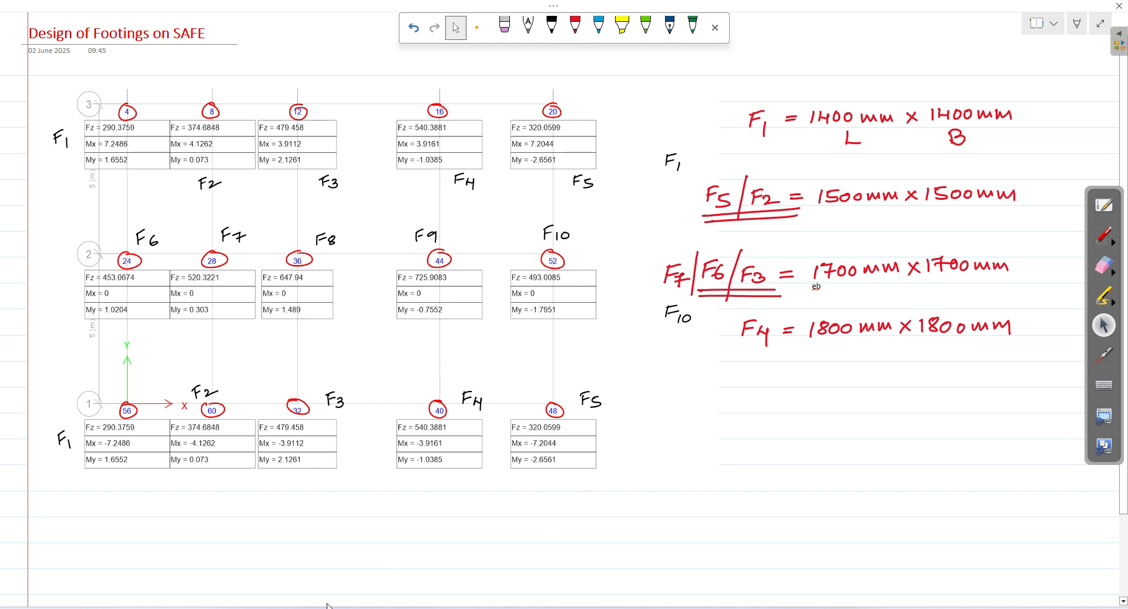
Back in the Excel footing sheet, enter the F8 loads: Ps as =(647*1.1) and Msyy as 1.489 kNm
mouse_move(329, 605)
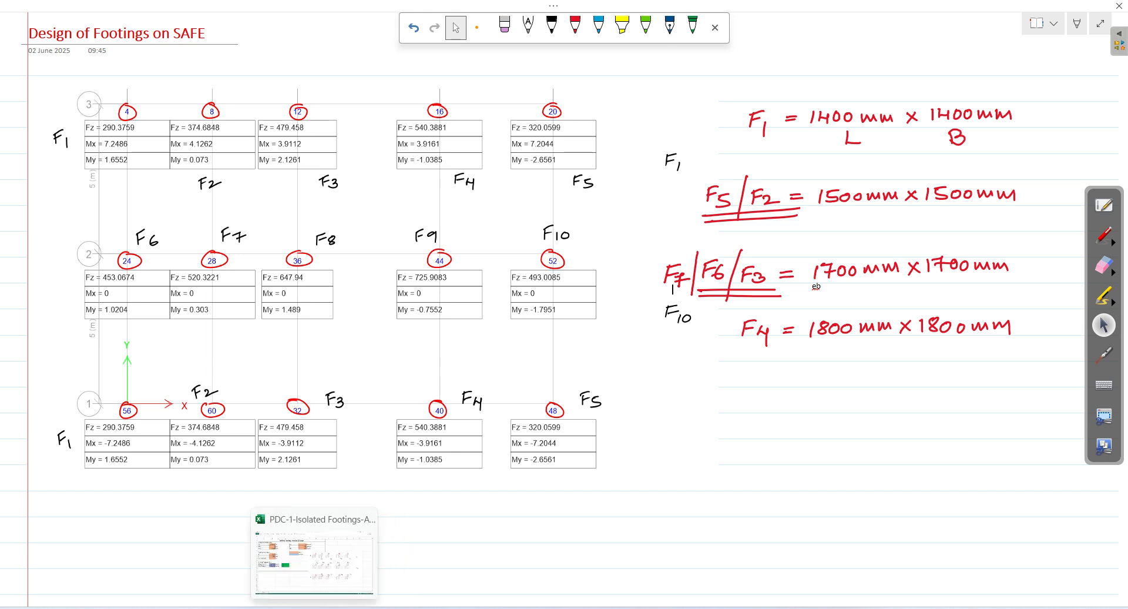
left_click(339, 589)
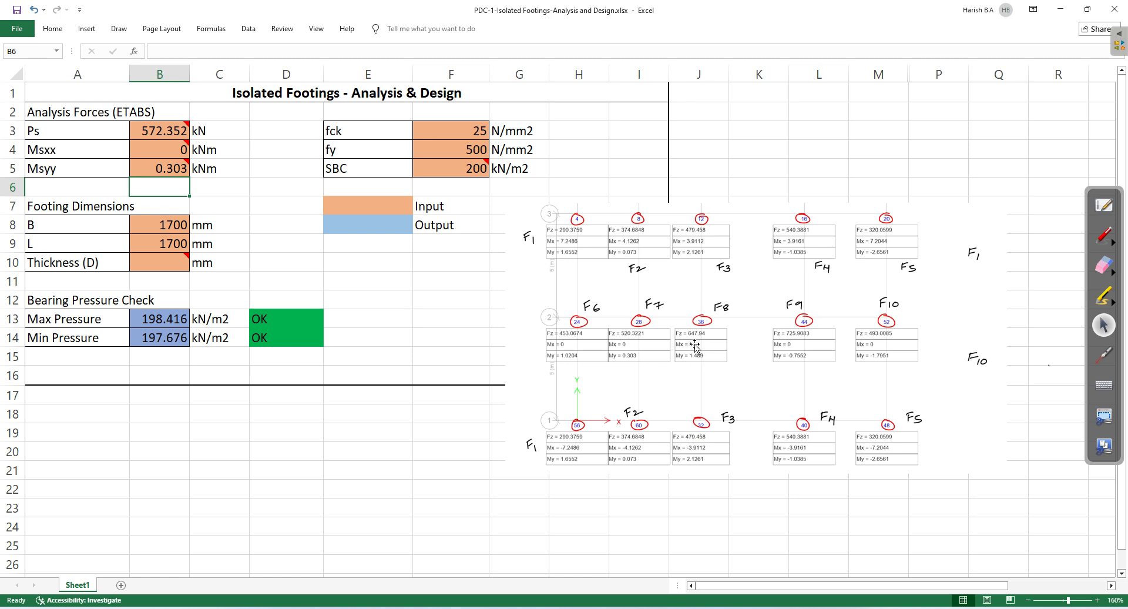
double_click(162, 132)
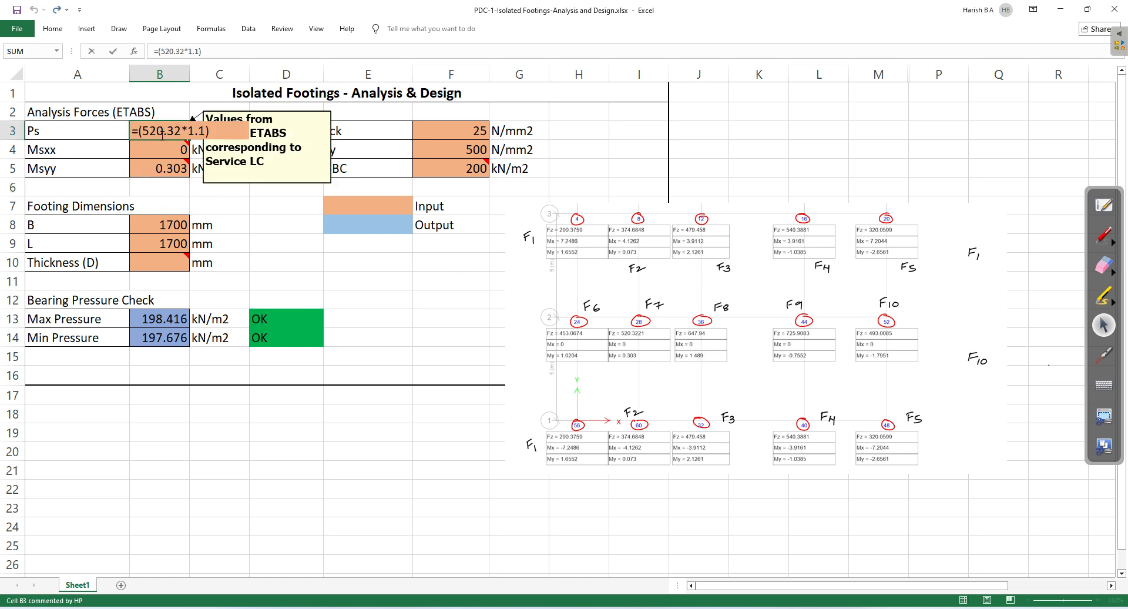
left_click_drag(181, 130, 143, 131)
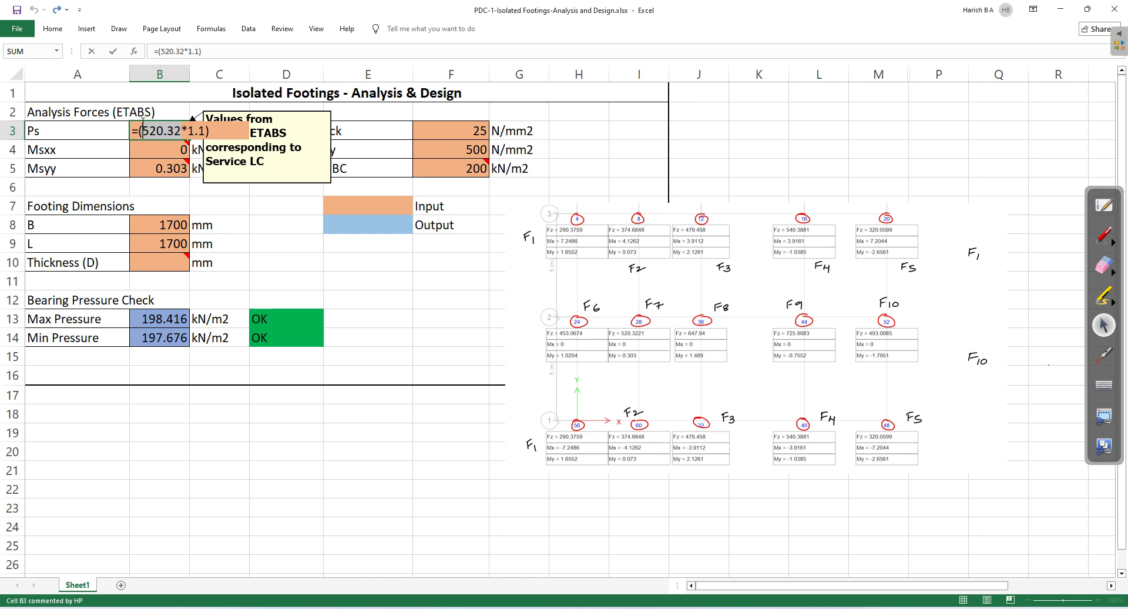
type("647")
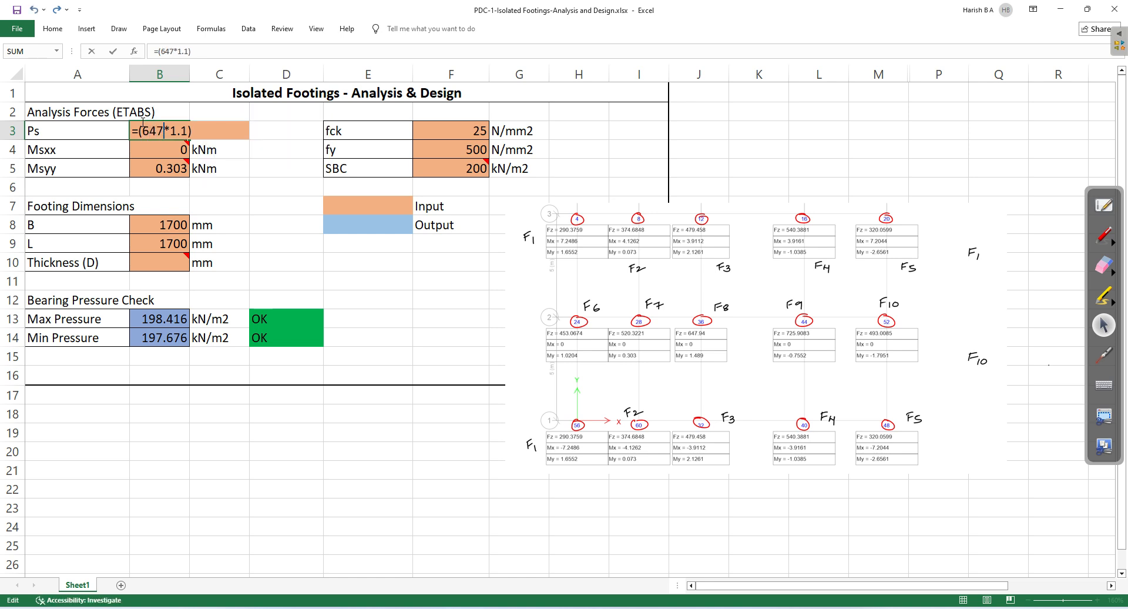
key("Return")
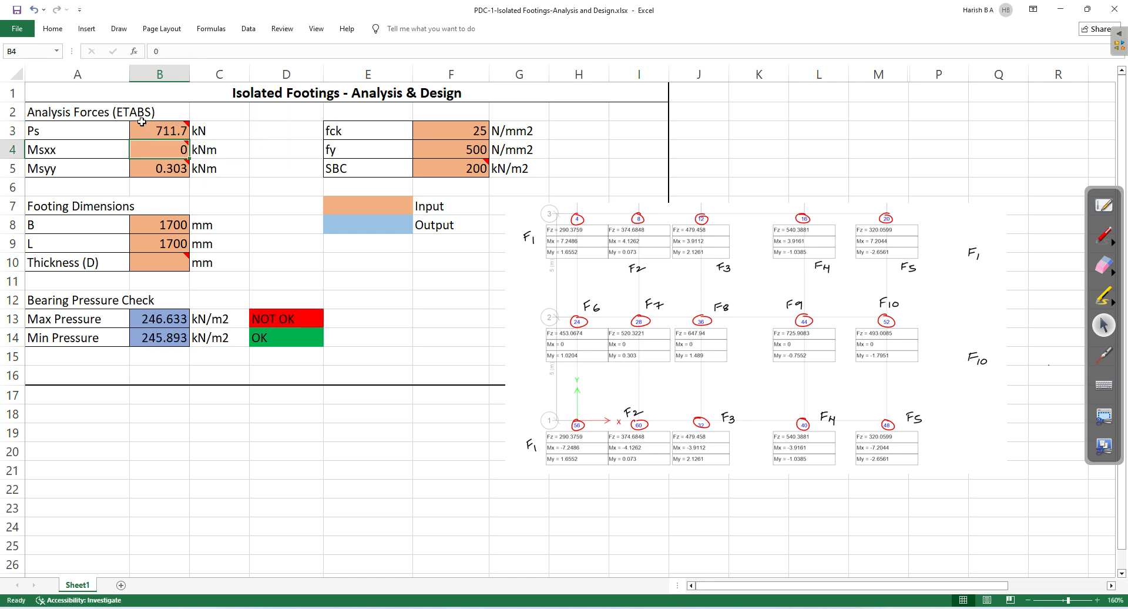
left_click(157, 170)
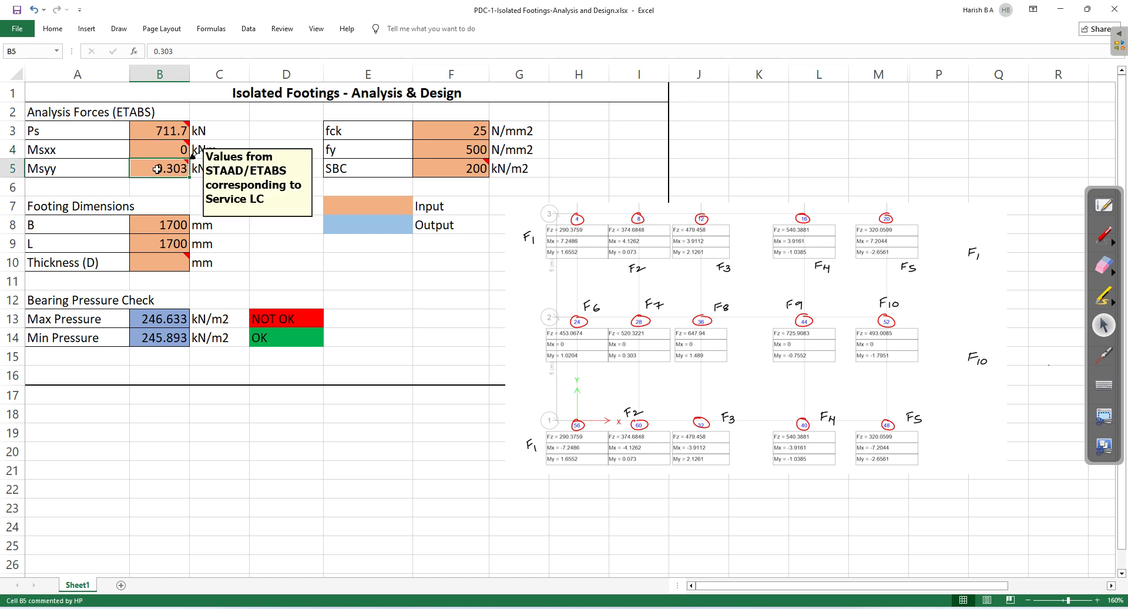
type("1.489")
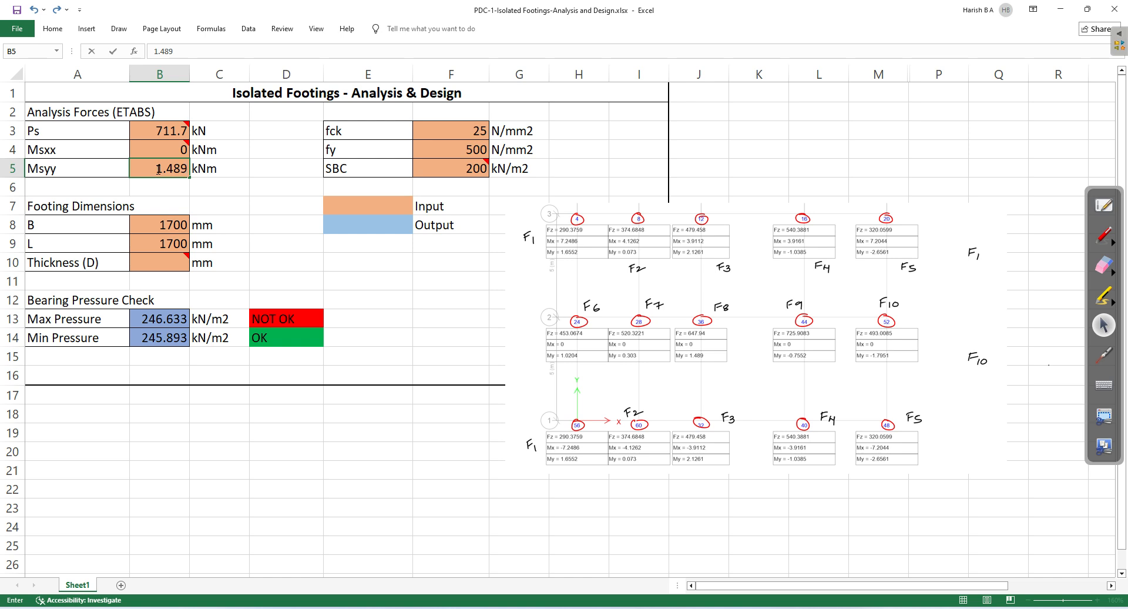
key("Return")
Set footing dimensions B and L to 1800 mm each for the F8 bearing pressure check
left_click(152, 226)
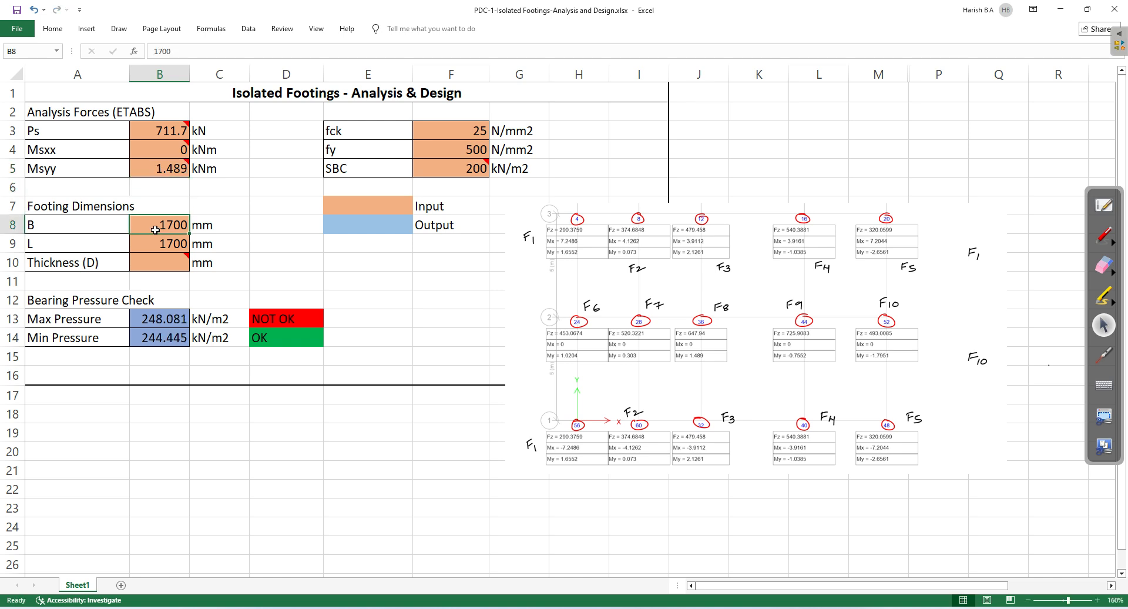
type("1800")
key("Return")
type("1800")
key("Return")
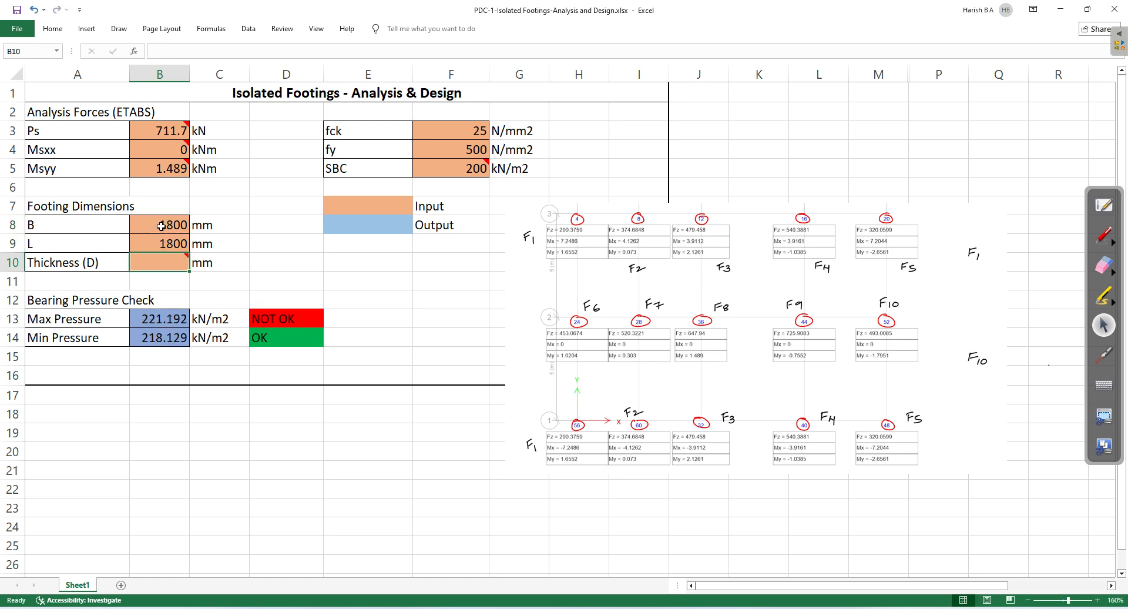
Increase footing dimensions B and L to 2000 mm each for the F8 bearing pressure check
left_click(161, 226)
type("2000")
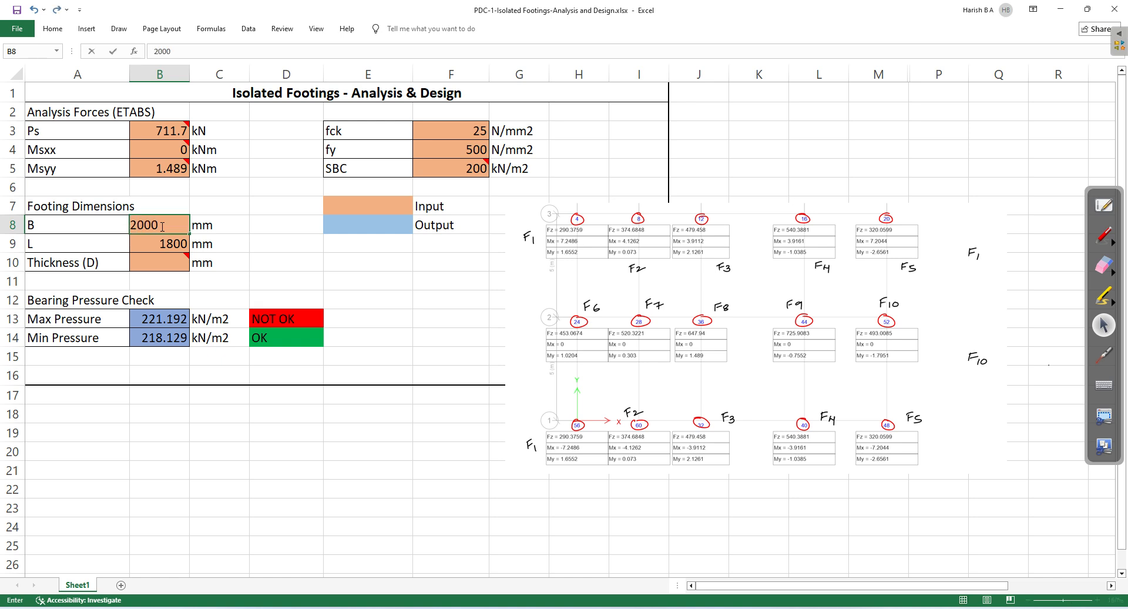
key("Return")
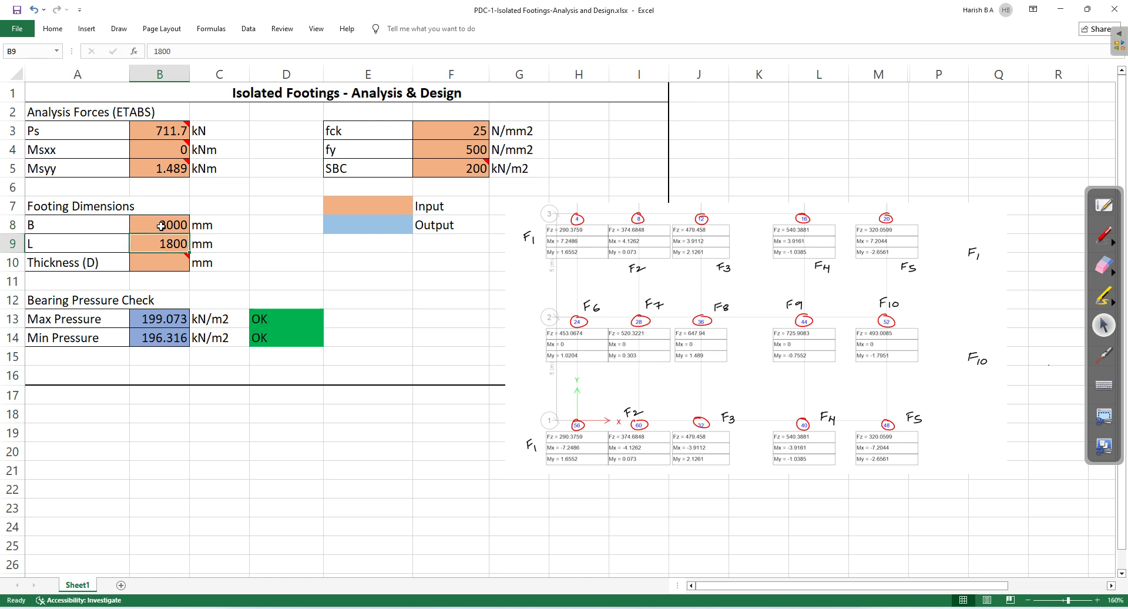
type("2000")
key("Return")
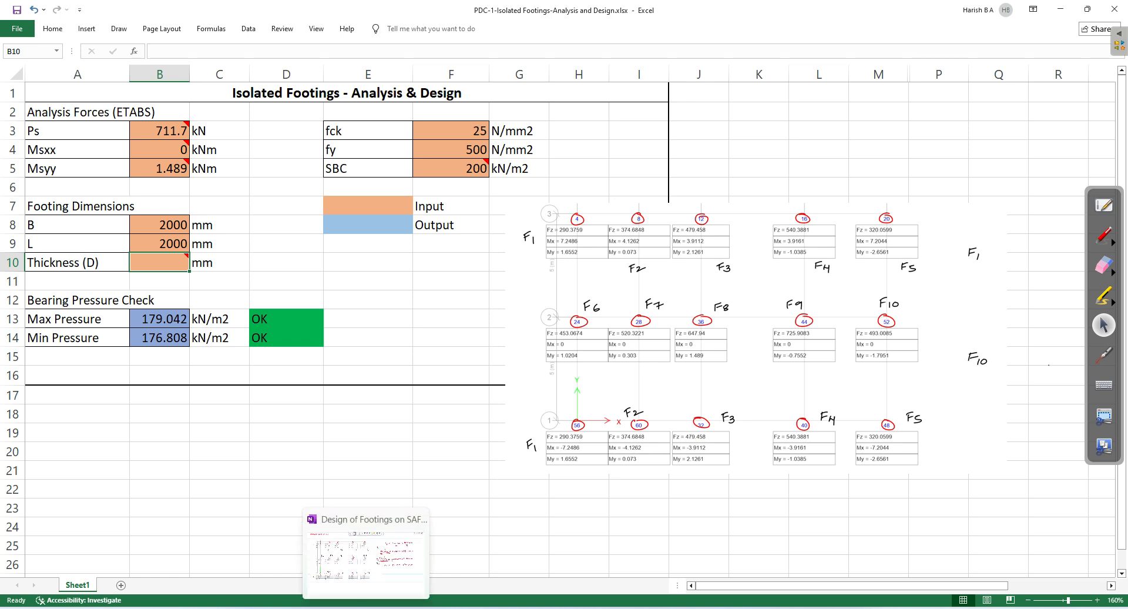
In the handwritten OneNote notes, write "F8 = 2000 mm x 2000 mm" in red below the F4 entry
left_click(366, 608)
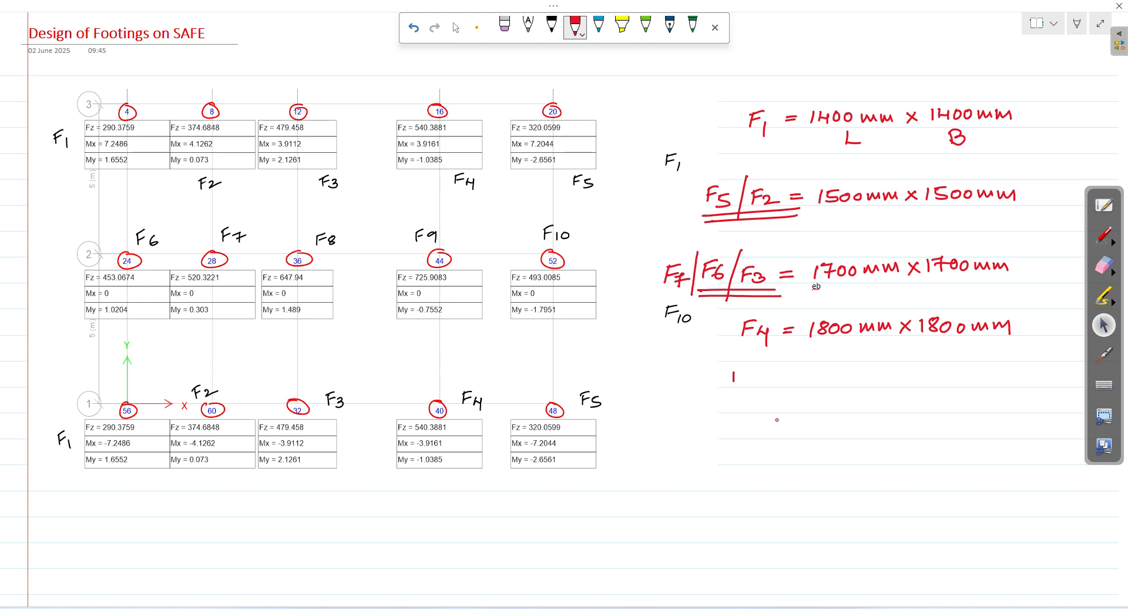
left_click_drag(754, 375, 784, 372)
left_click_drag(774, 380, 949, 375)
left_click_drag(960, 374, 1023, 384)
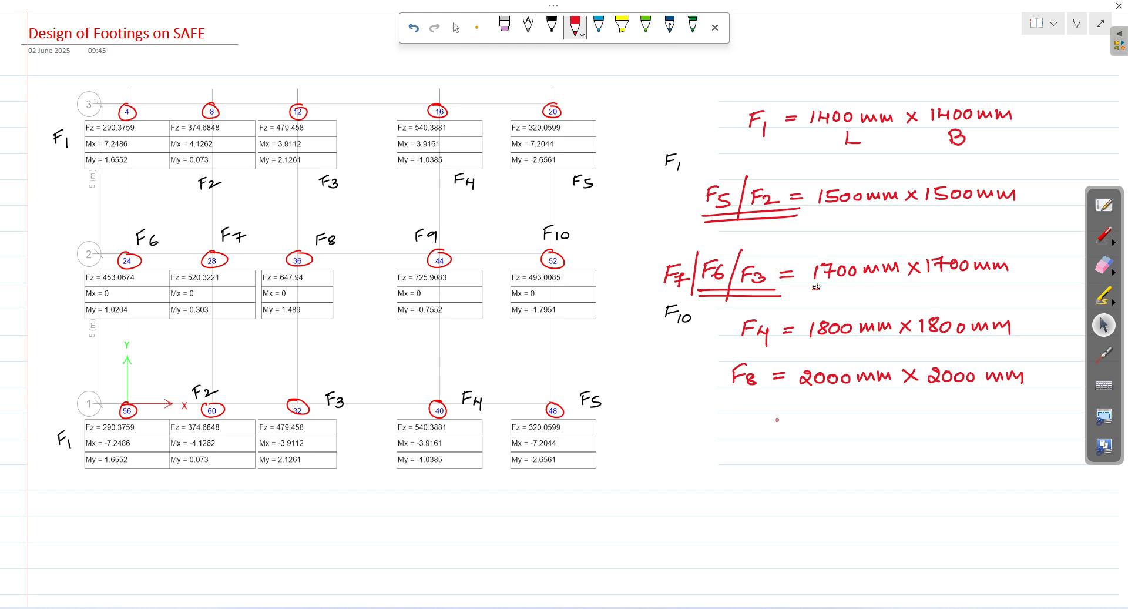
key("Escape")
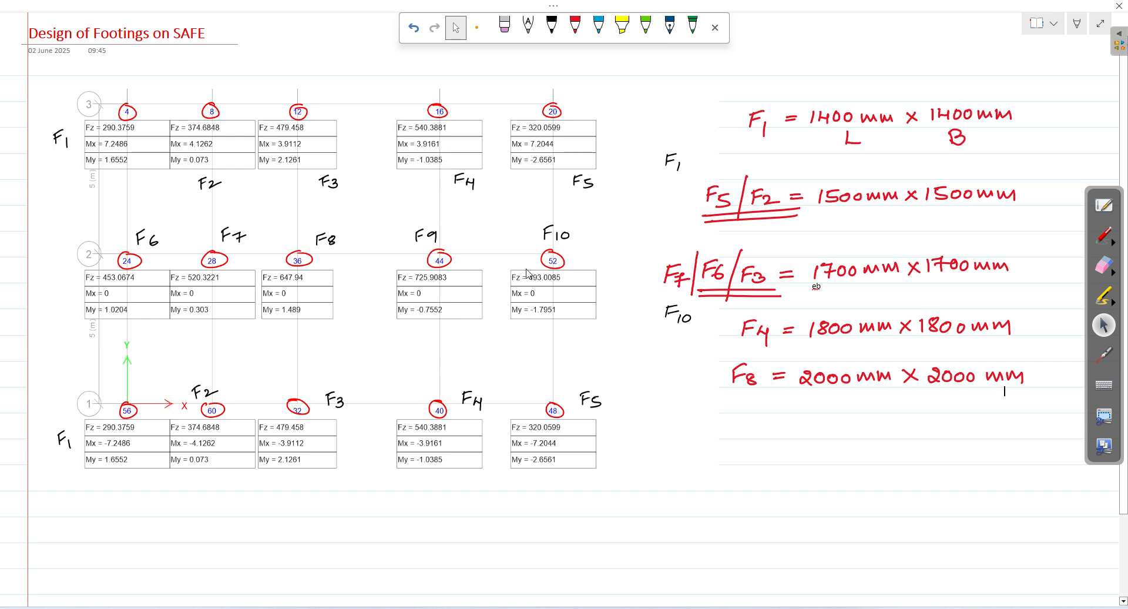
Back in the Excel footing sheet, enter the F9 loads: Ps as =(725.9*1.1) and Msyy as 0.755 kNm
left_click(325, 607)
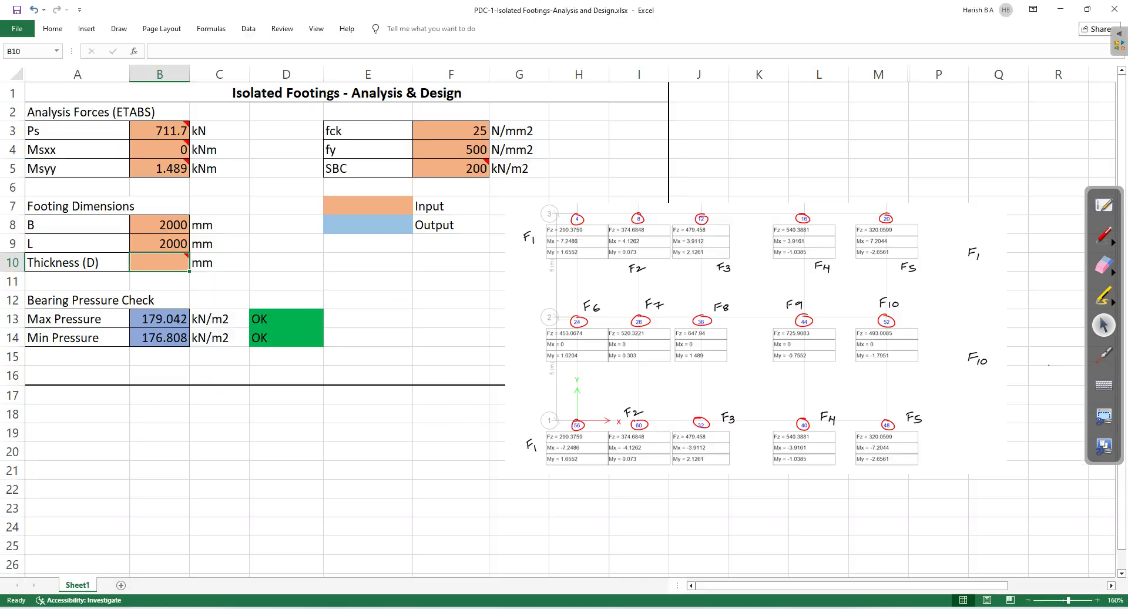
double_click(171, 130)
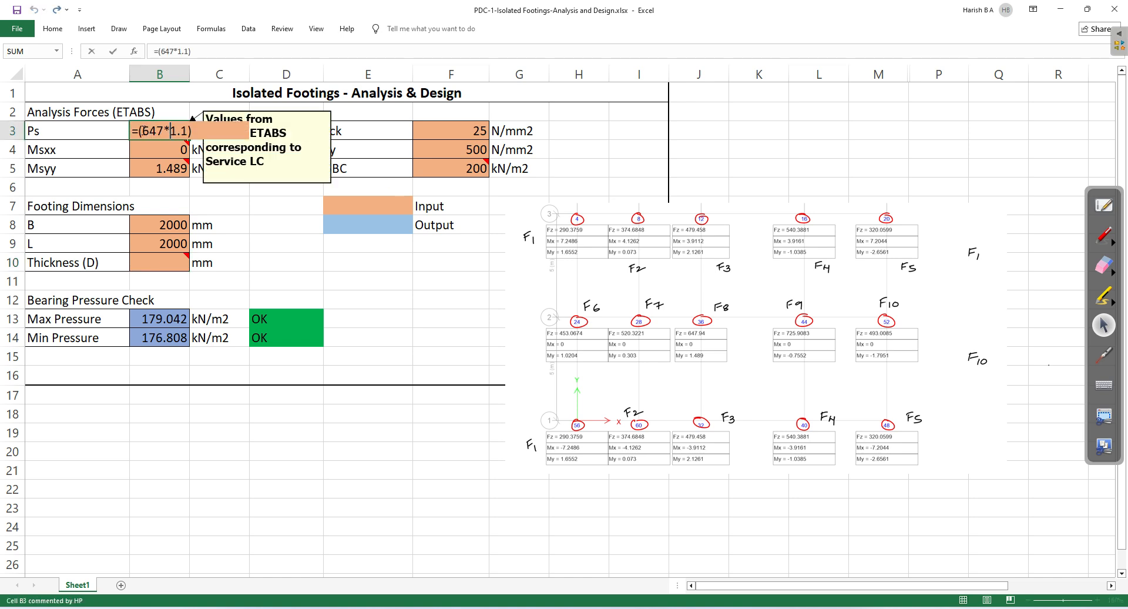
left_click_drag(143, 130, 163, 130)
type("725.9")
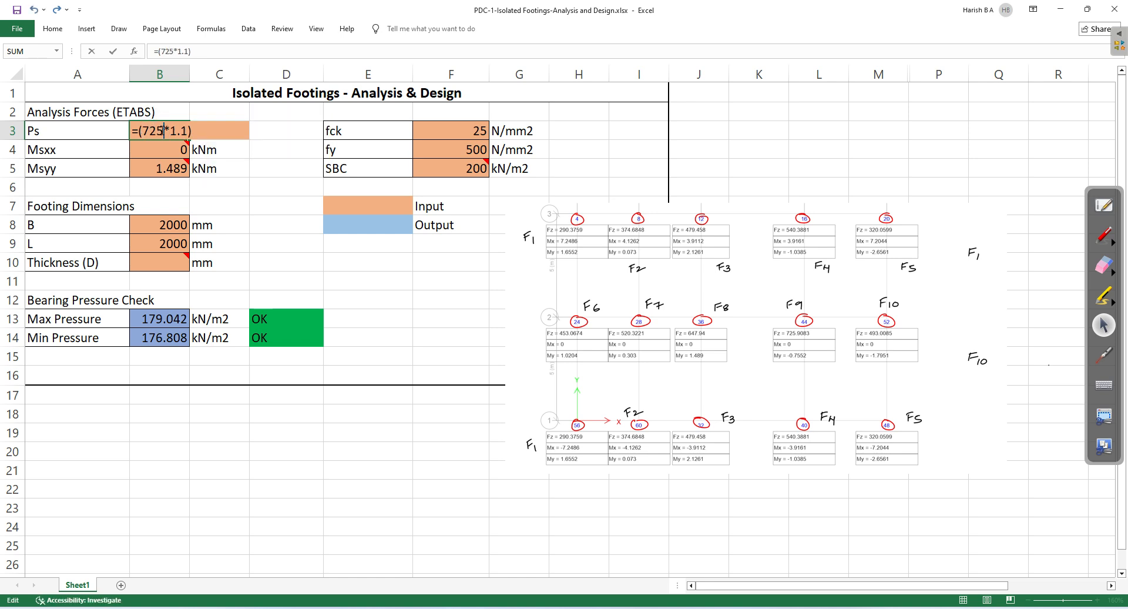
key("Return")
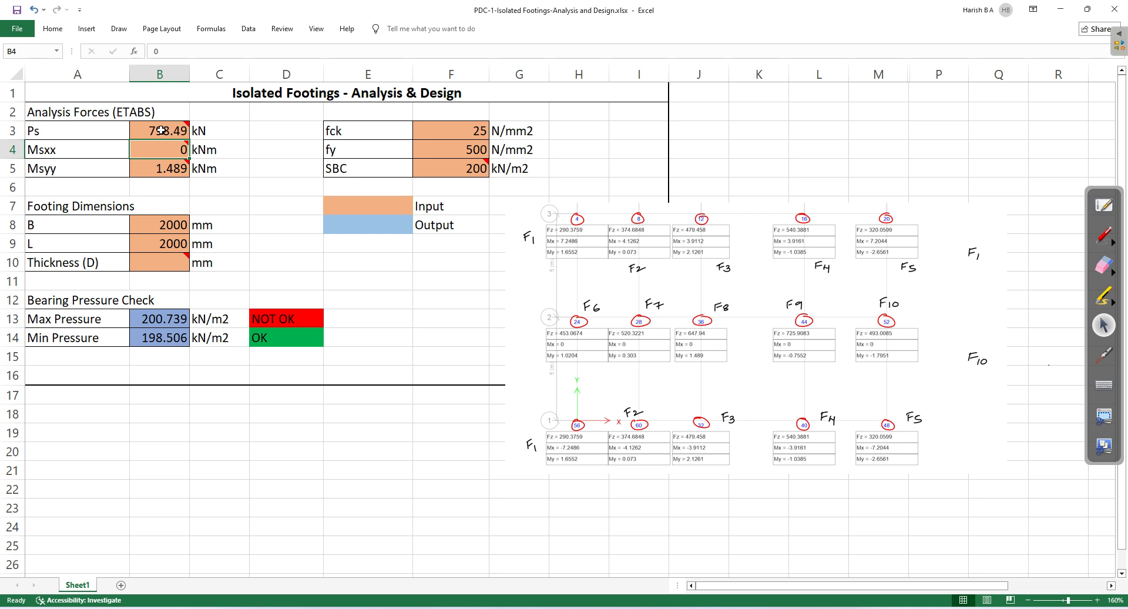
mouse_move(162, 150)
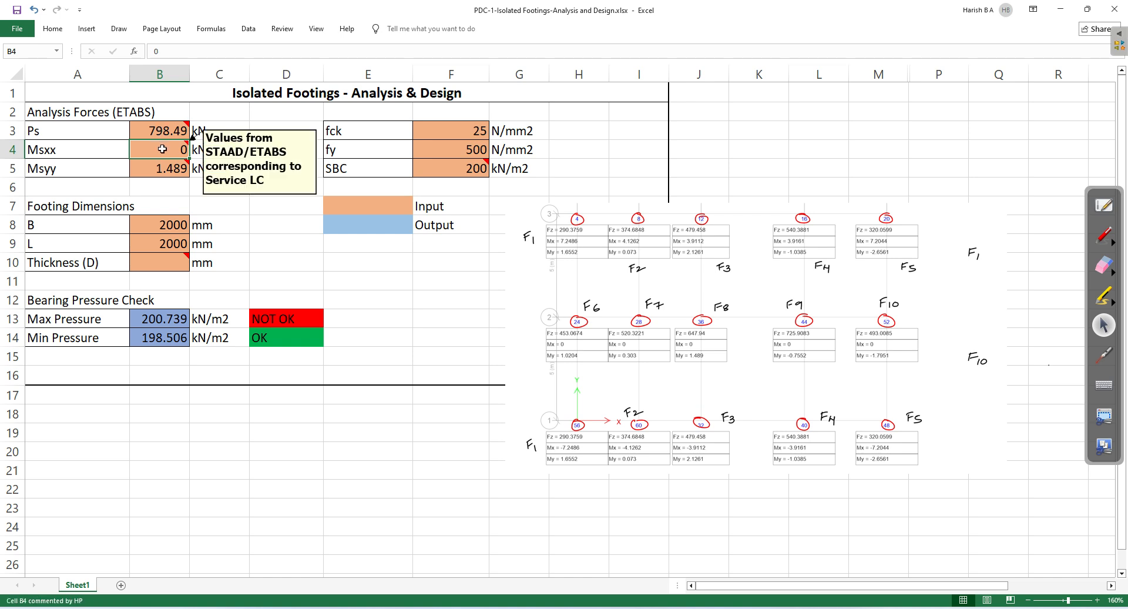
left_click(167, 166)
type("0.")
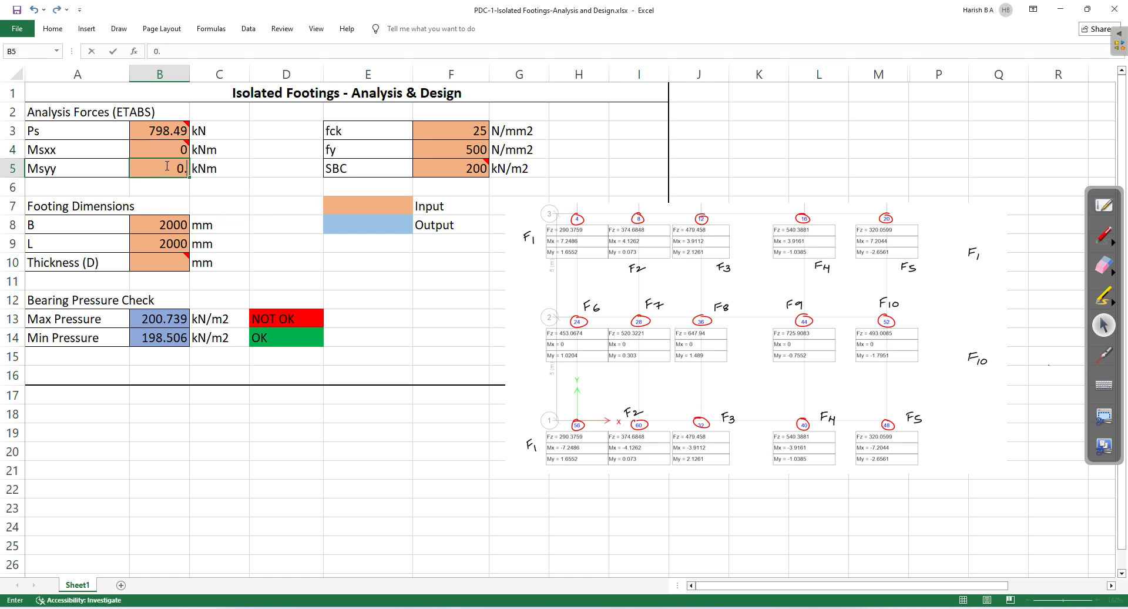
type("755")
key("Return")
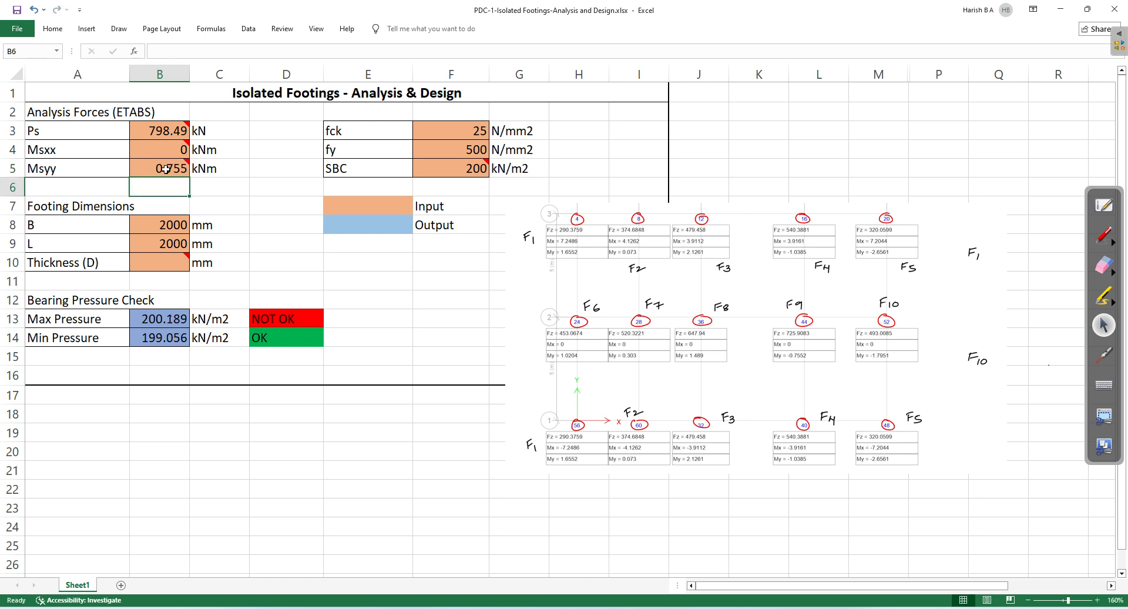
Set footing dimensions B and L to 2100 mm each for the F9 bearing pressure check
left_click(163, 223)
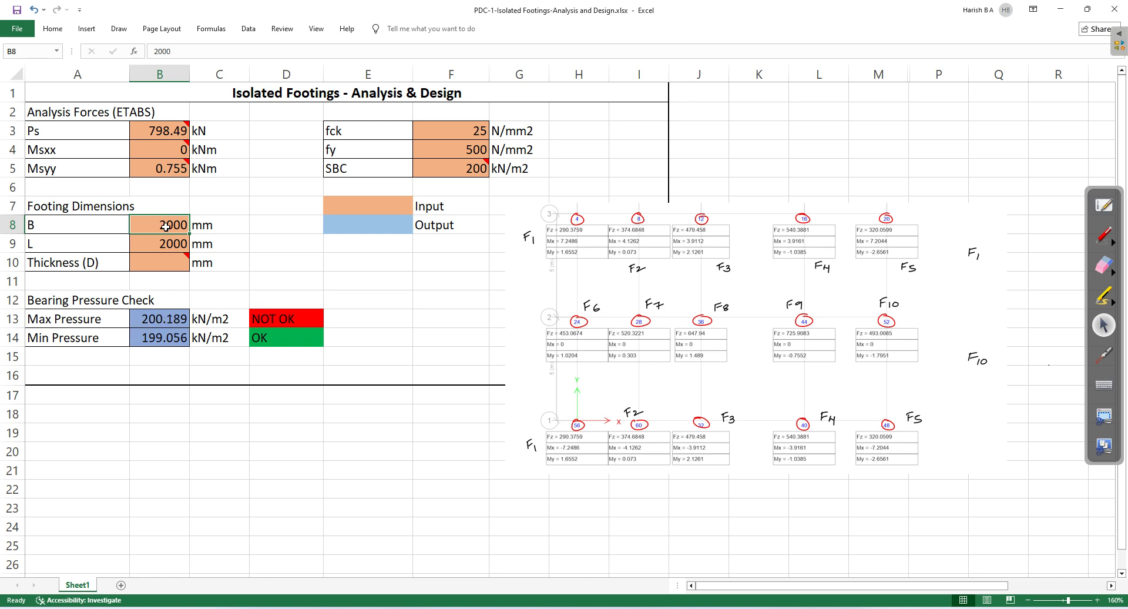
type("1")
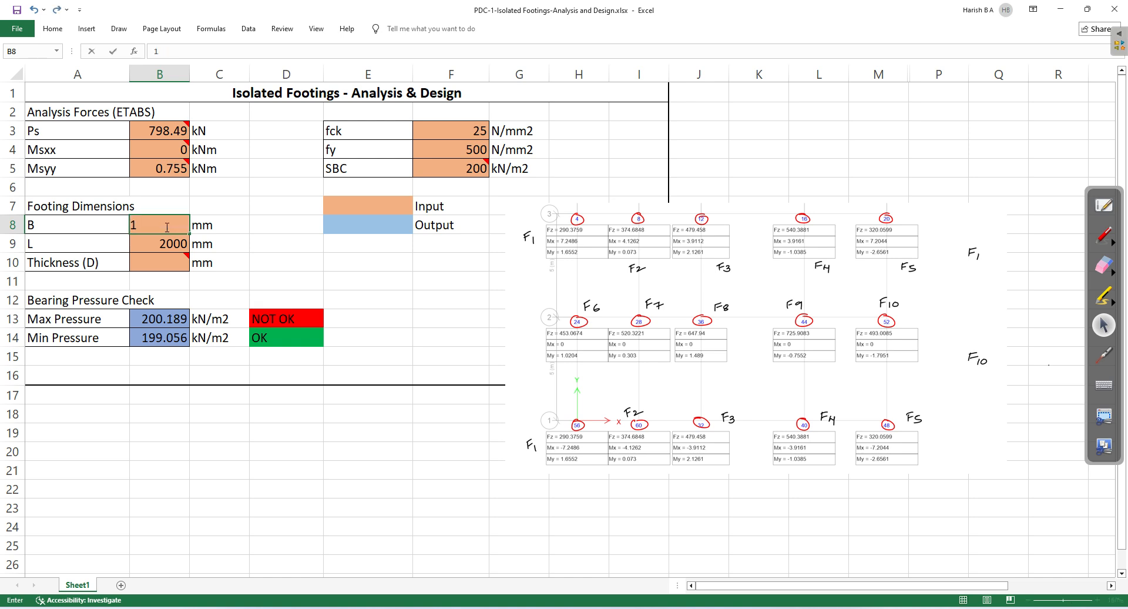
key("BackSpace")
type("2100")
key("Return")
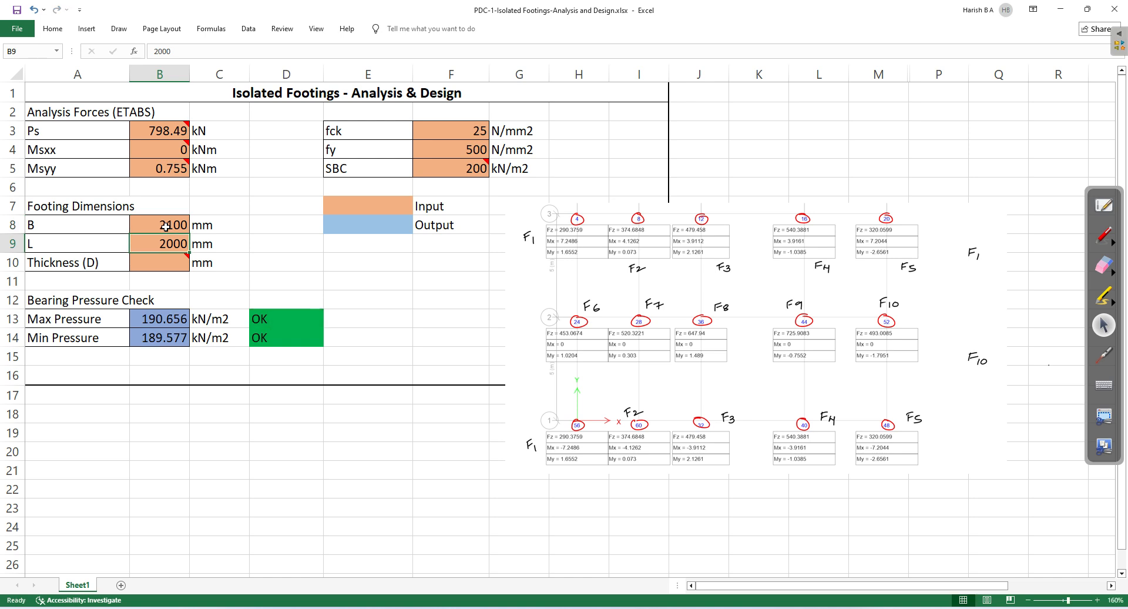
type("1200")
key("BackSpace")
key("BackSpace")
key("BackSpace")
key("BackSpace")
type("2100")
key("Return")
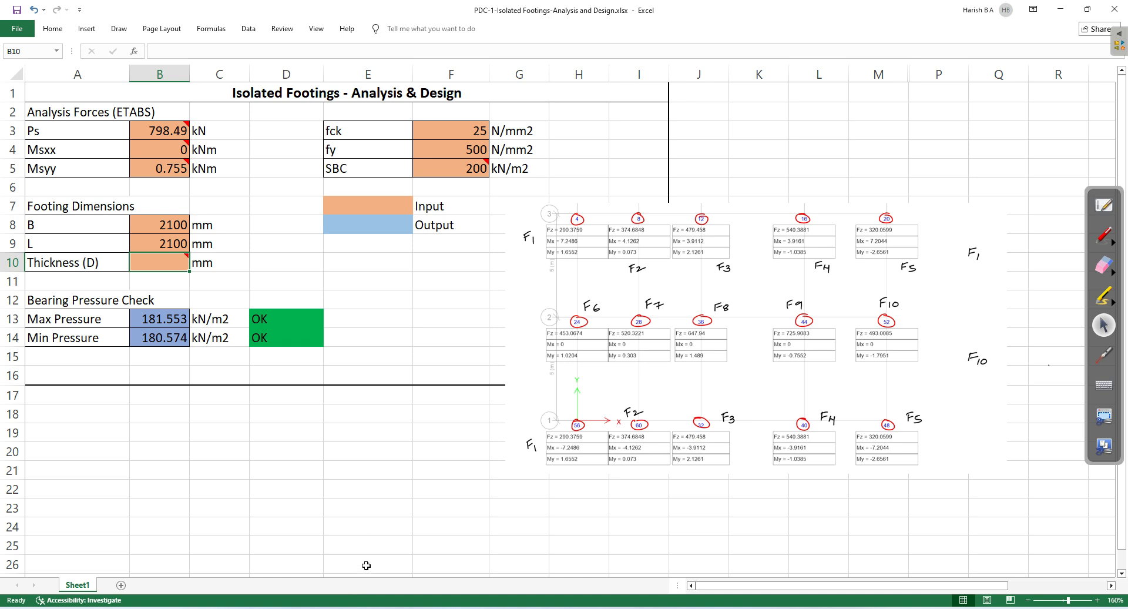
In the handwritten OneNote notes, write "F9 = 2100 mm x 2100 mm" in red below the F8 entry
key("alt+Tab")
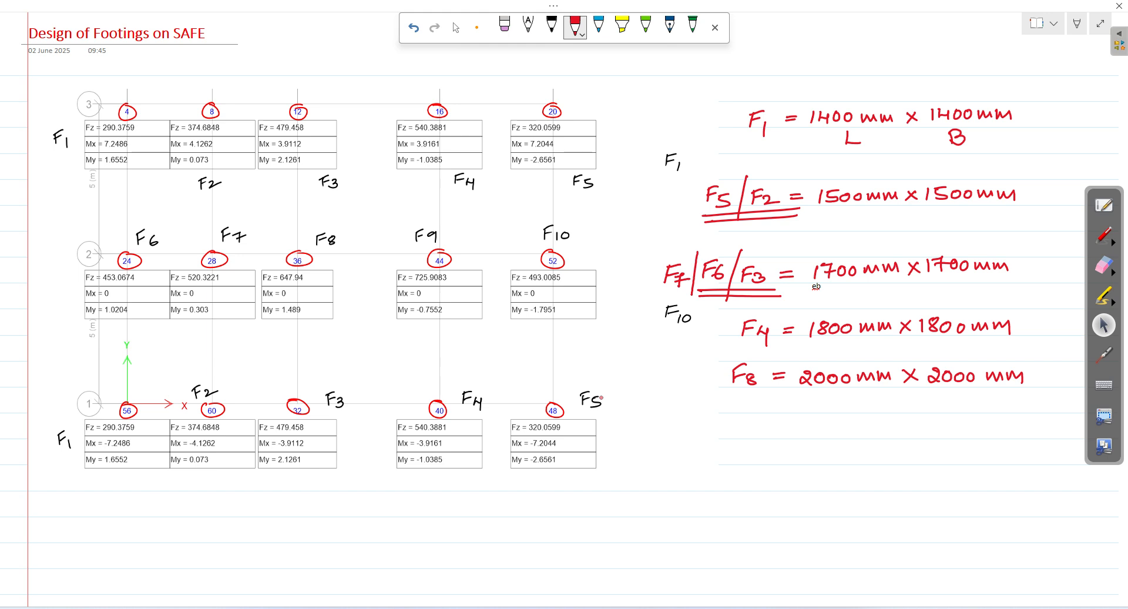
left_click_drag(739, 433, 754, 432)
mouse_move(763, 430)
left_mouse_down()
mouse_move(761, 449)
mouse_move(789, 426)
left_mouse_up()
mouse_move(776, 435)
left_mouse_down()
mouse_move(816, 437)
mouse_move(834, 423)
left_mouse_up()
mouse_move(847, 422)
left_mouse_down()
mouse_move(845, 433)
mouse_move(848, 423)
left_mouse_up()
left_click_drag(857, 432, 872, 432)
mouse_move(871, 432)
left_mouse_down()
mouse_move(943, 436)
mouse_move(970, 423)
left_mouse_up()
mouse_move(986, 433)
left_mouse_down()
mouse_move(994, 423)
mouse_move(1003, 432)
left_mouse_up()
mouse_move(1004, 432)
left_mouse_down()
mouse_move(1012, 423)
mouse_move(1026, 432)
left_mouse_up()
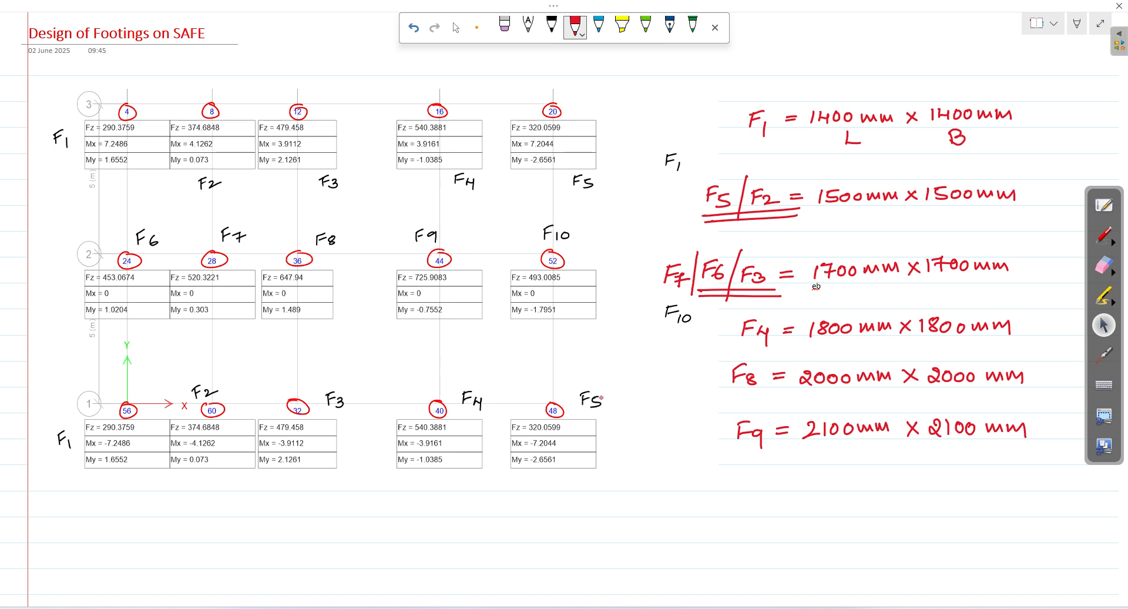
key("Escape")
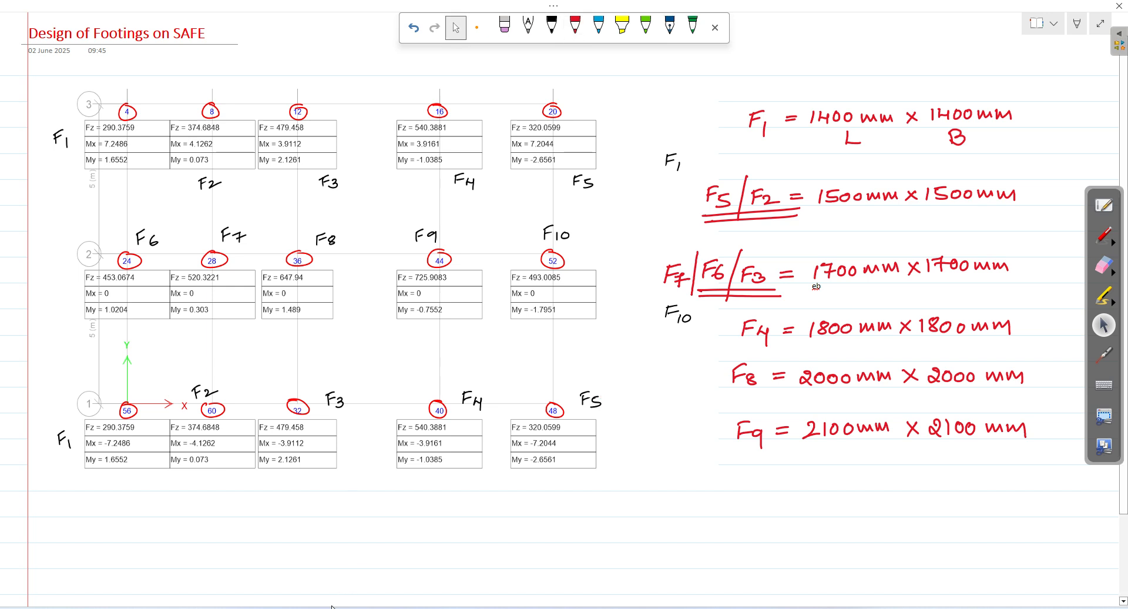
Return to the Excel footing sheet and enter the F10 loads: Ps as =(493*1.1) and Msyy as 1.79 kNm
mouse_move(314, 607)
left_click(314, 552)
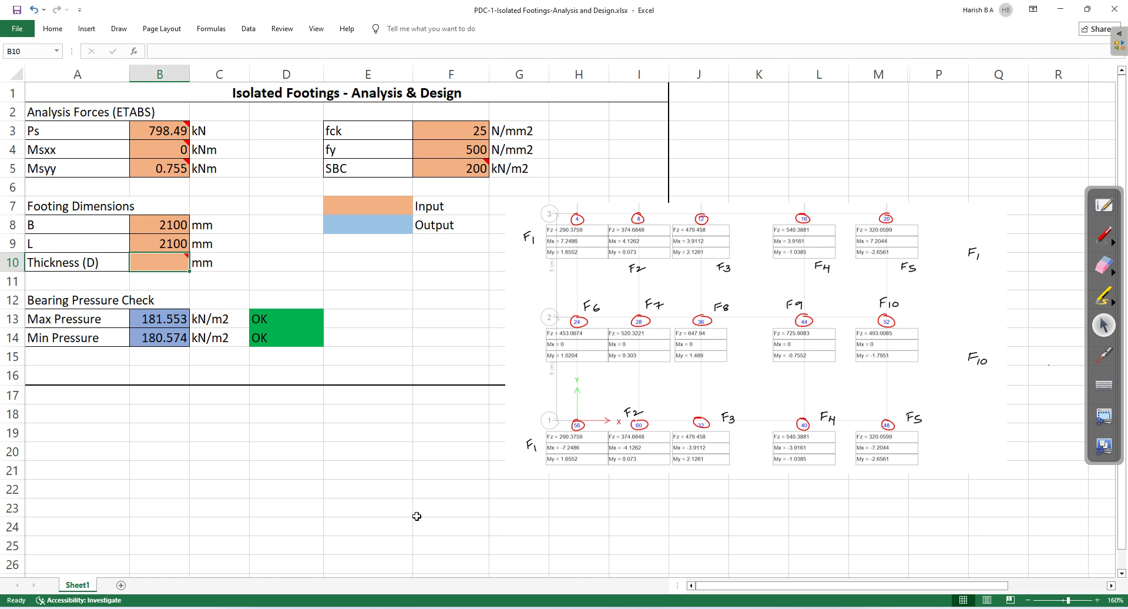
double_click(160, 126)
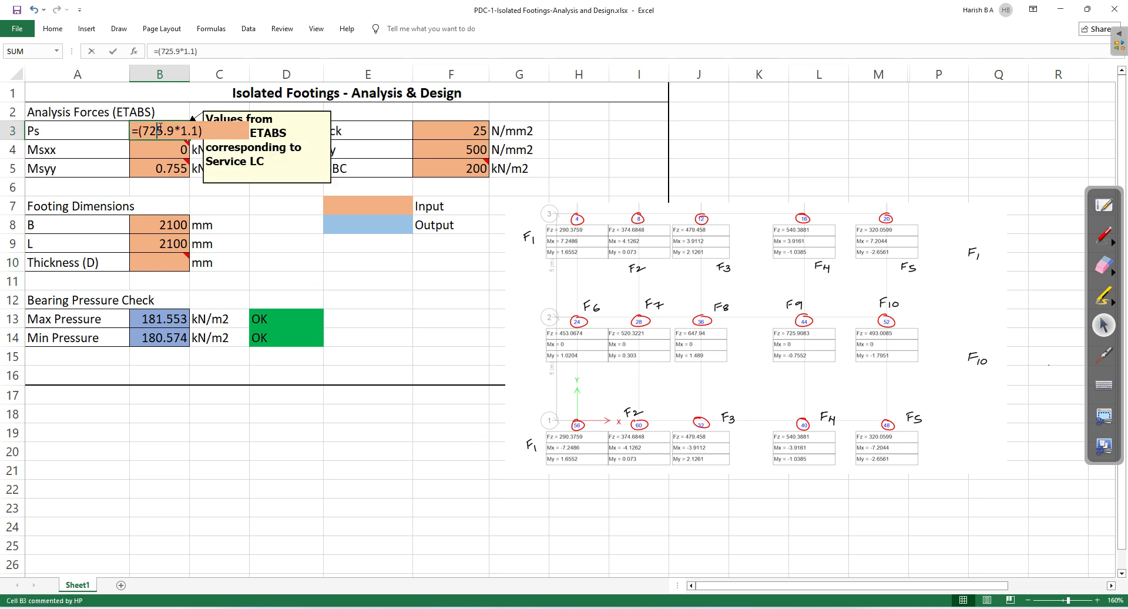
left_click_drag(184, 132, 140, 120)
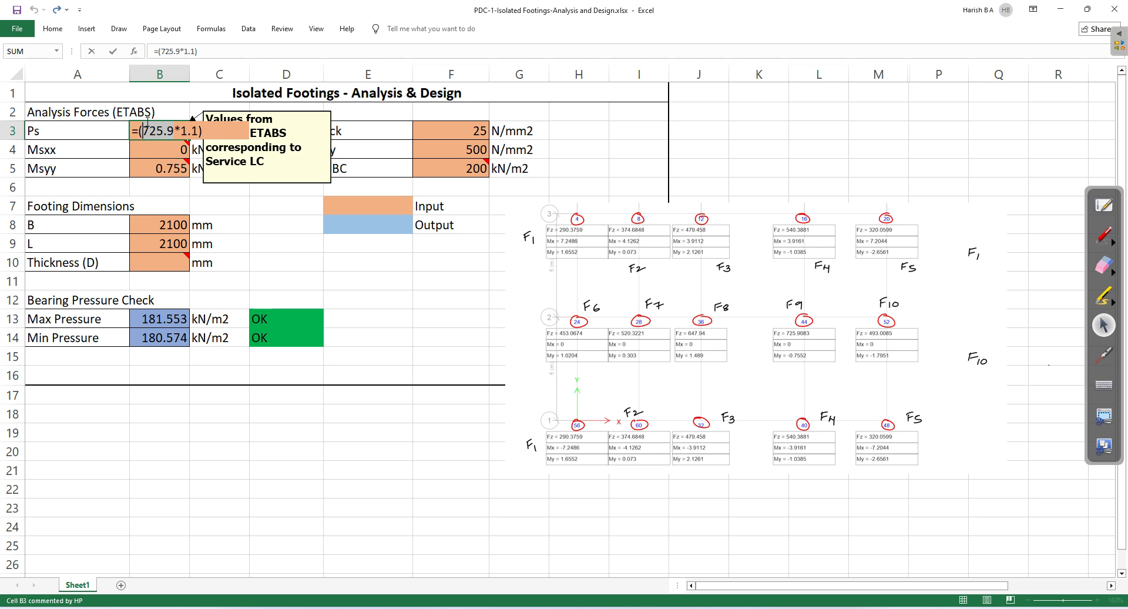
type("493")
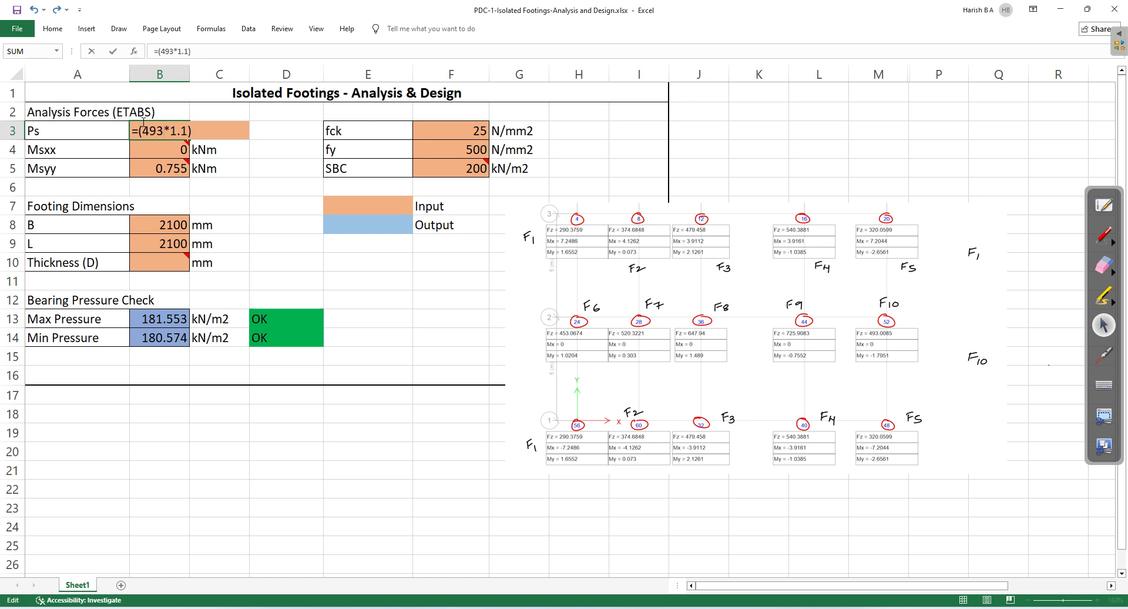
key("Return")
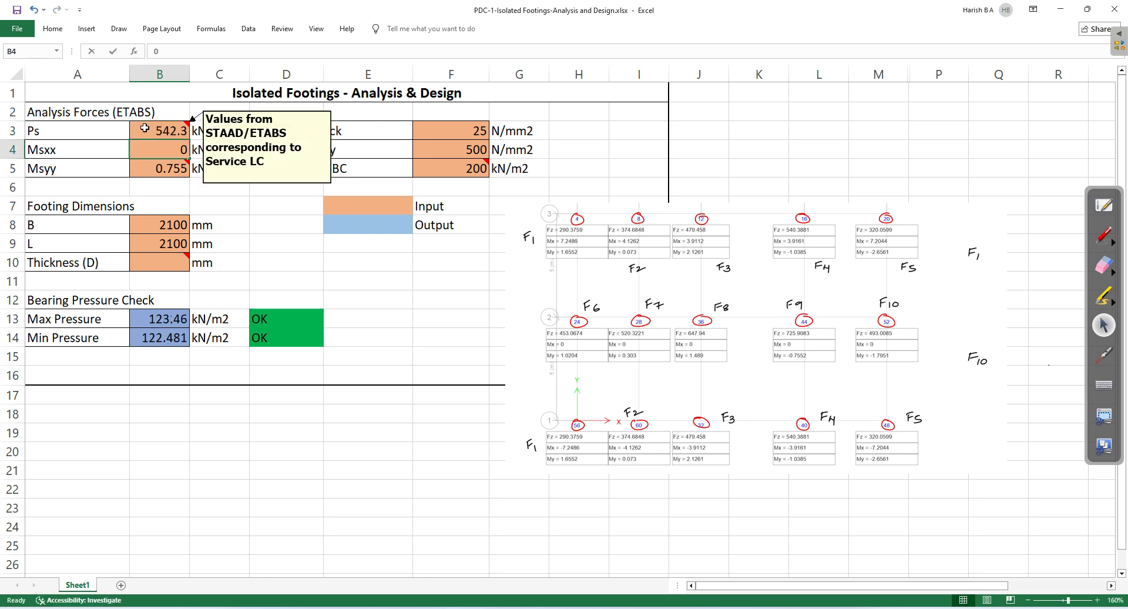
key("Down")
type("1.79")
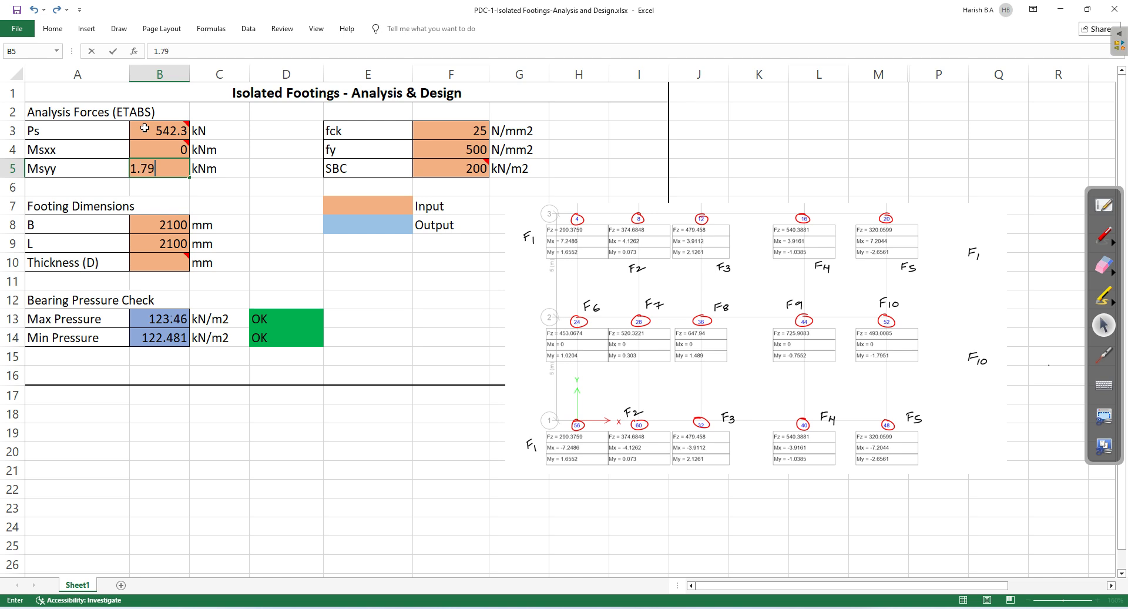
key("Return")
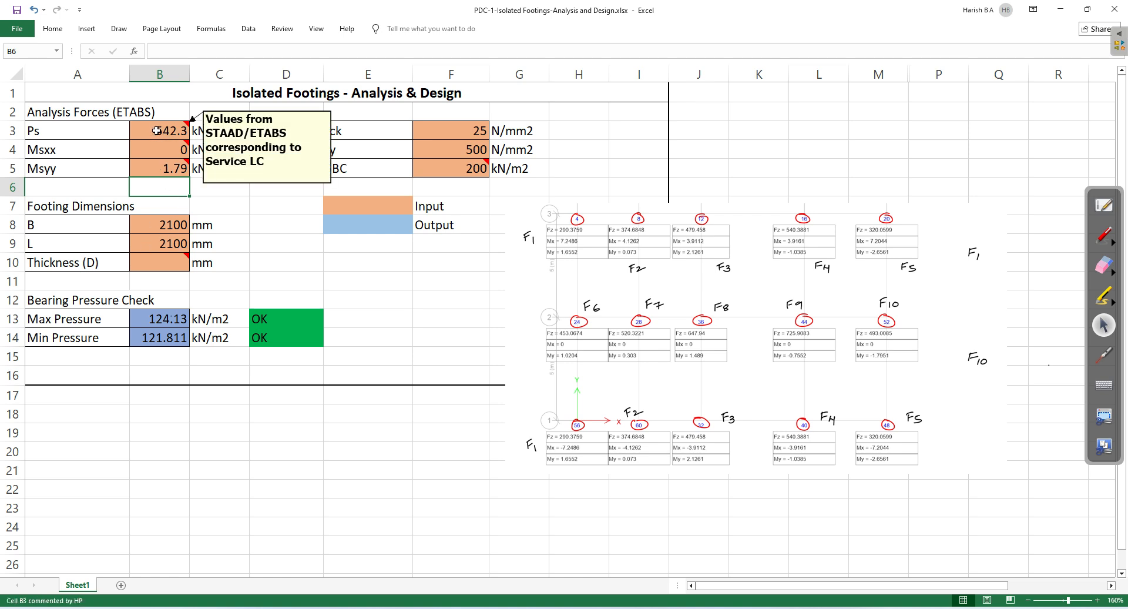
Consult the recorded sizes in the notes and try 1400 mm for both B and L in the F10 bearing pressure check
left_click(167, 229)
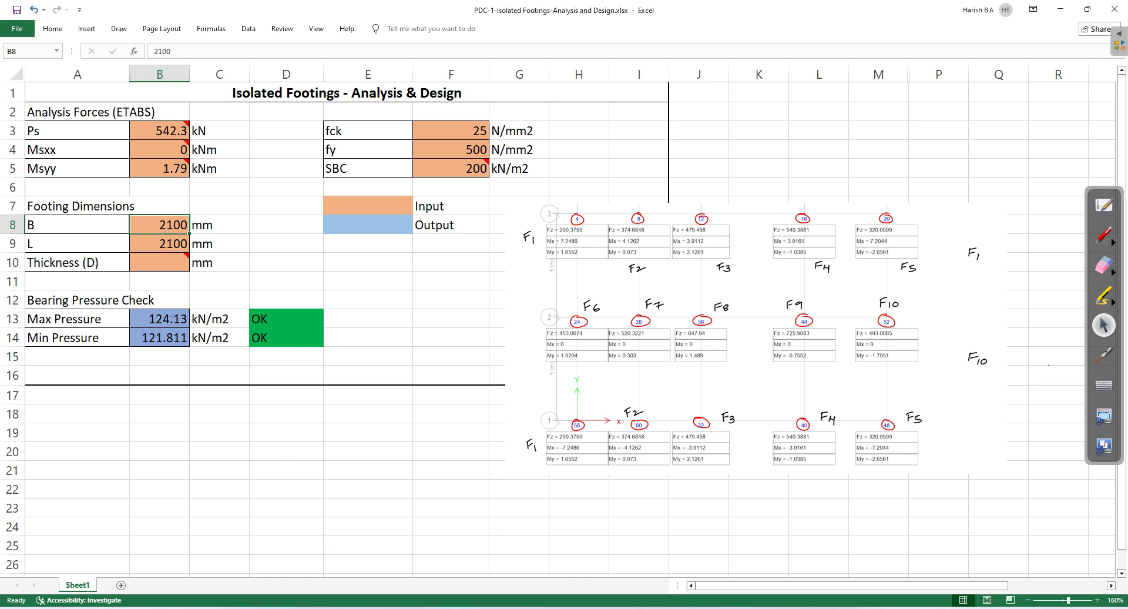
key("alt+Tab")
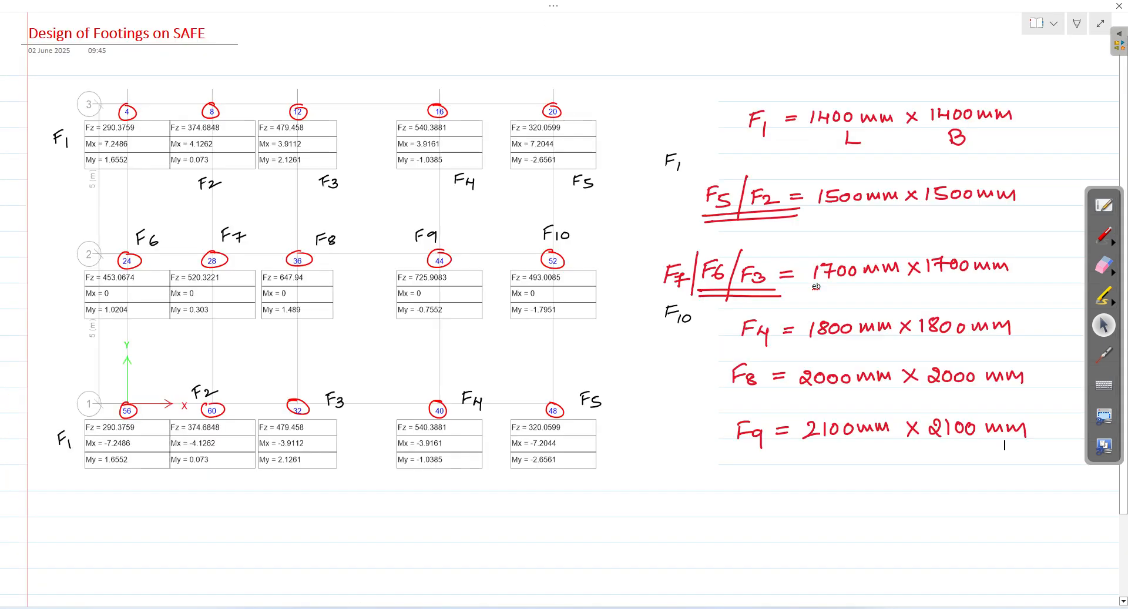
key("alt+Tab")
type("1400")
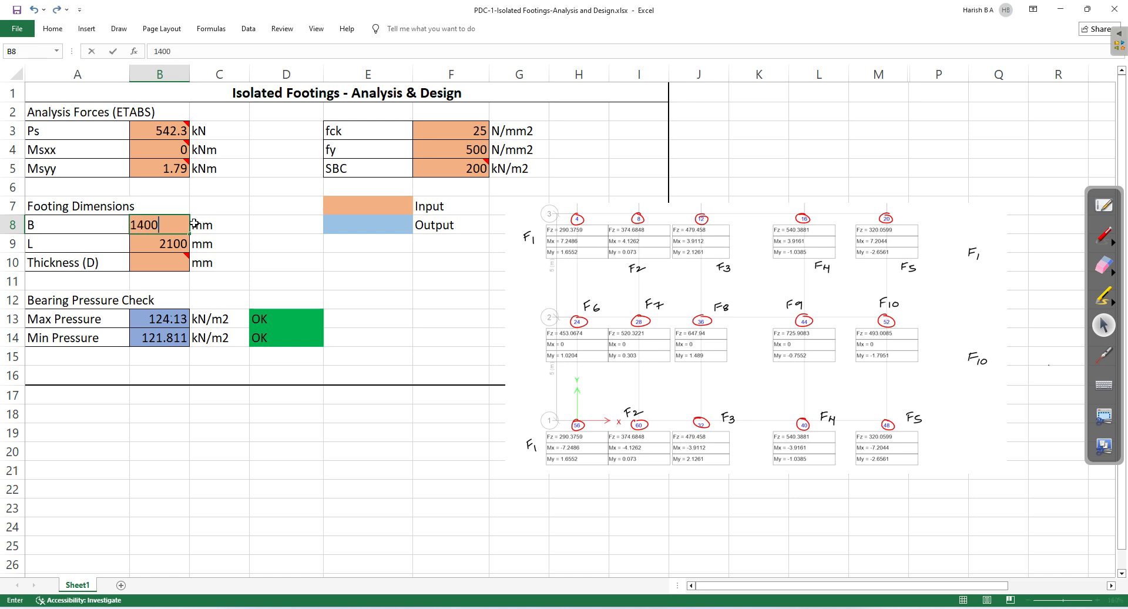
key("Return")
type("1400")
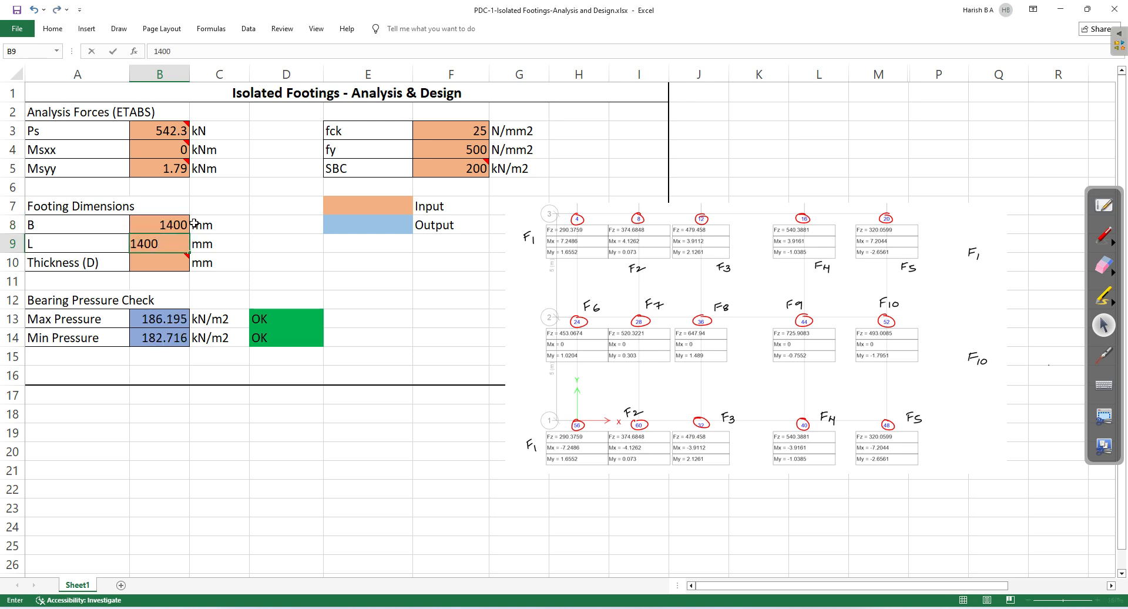
key("Return")
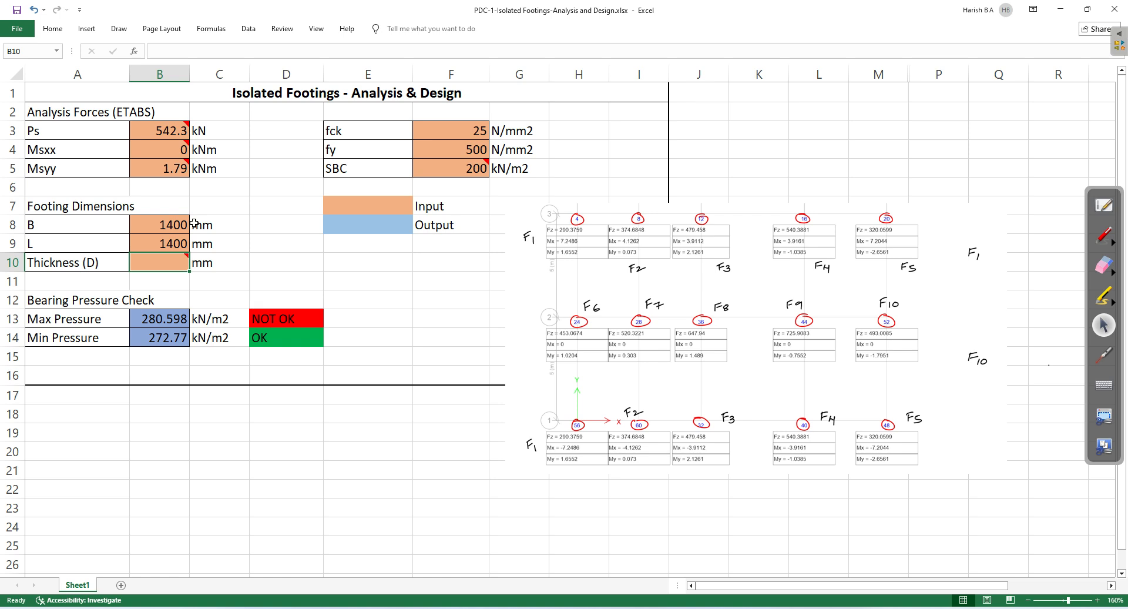
Set footing dimensions B and L to 1500 mm each for the F10 bearing pressure check
left_click(165, 223)
type("1500")
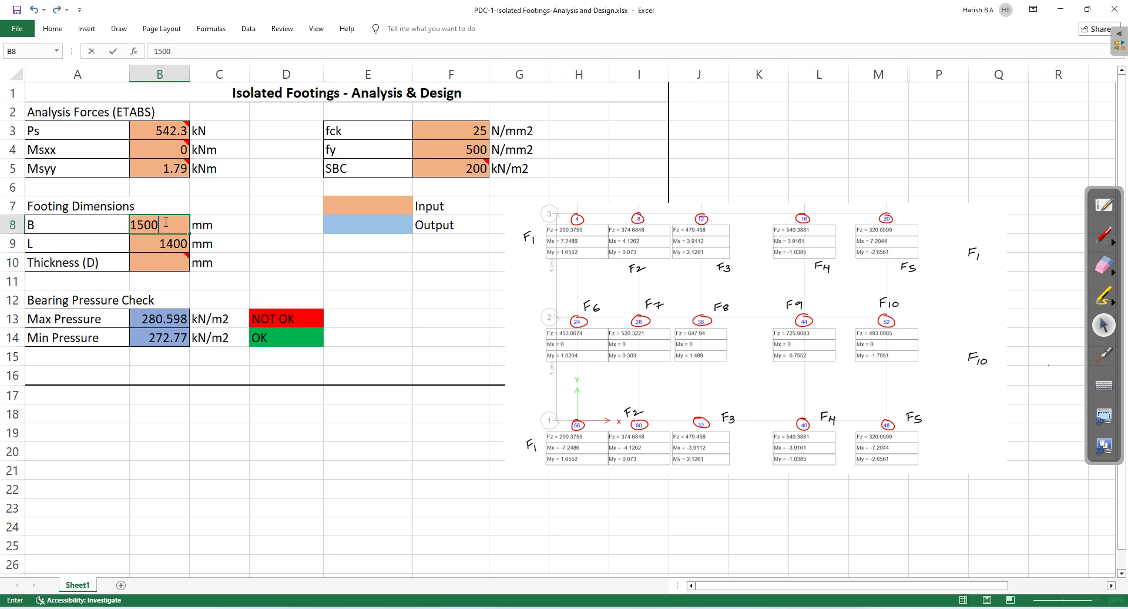
key("Return")
type("1500")
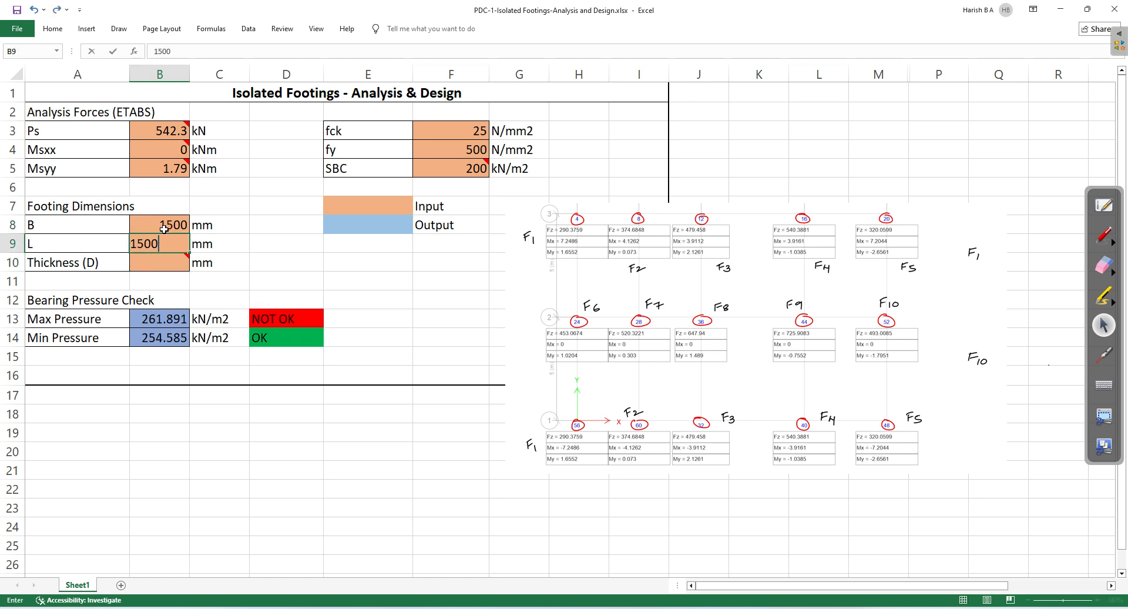
key("Return")
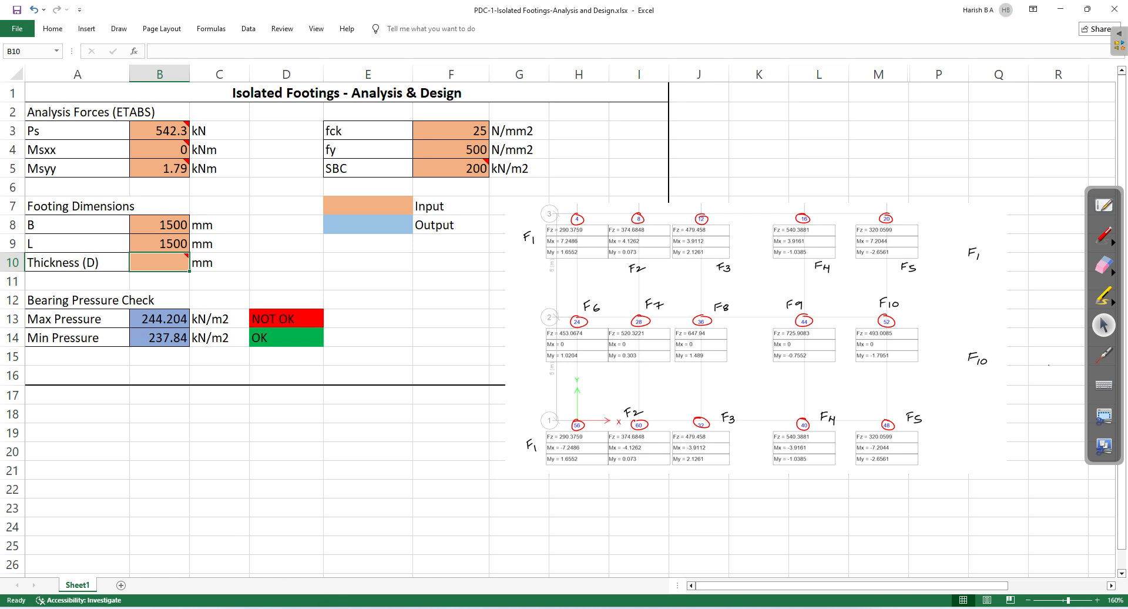
Consult the recorded sizes in the notes and set B and L to 1700 mm each for the F10 bearing pressure check
key("alt+Tab")
left_click(280, 607)
left_click(366, 608)
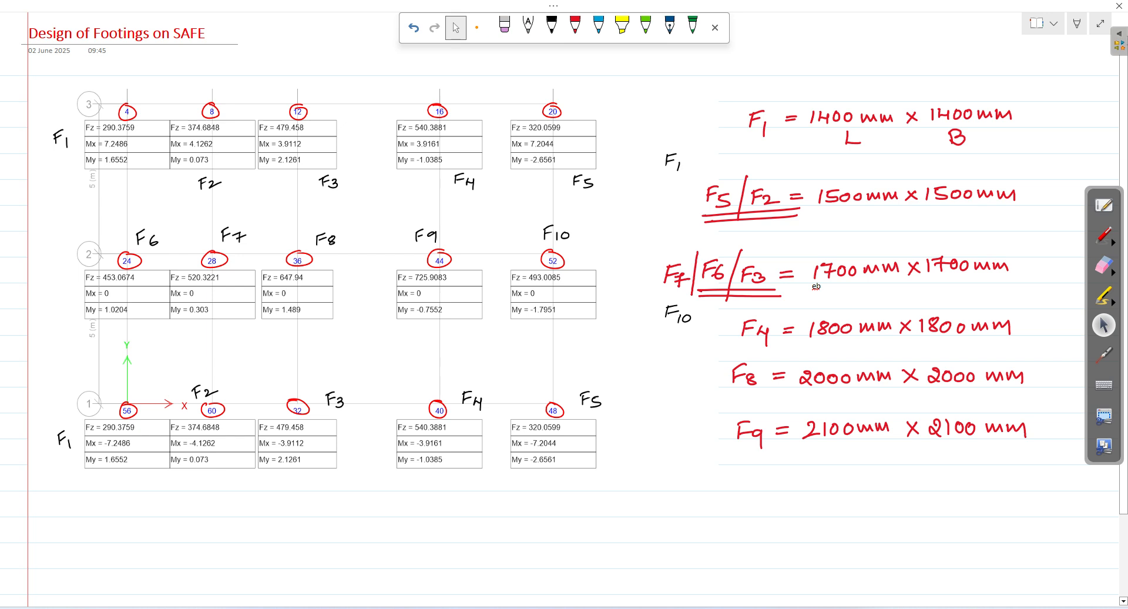
key("alt+Tab")
left_click(185, 228)
type("1700")
key("Return")
type("1700")
key("Return")
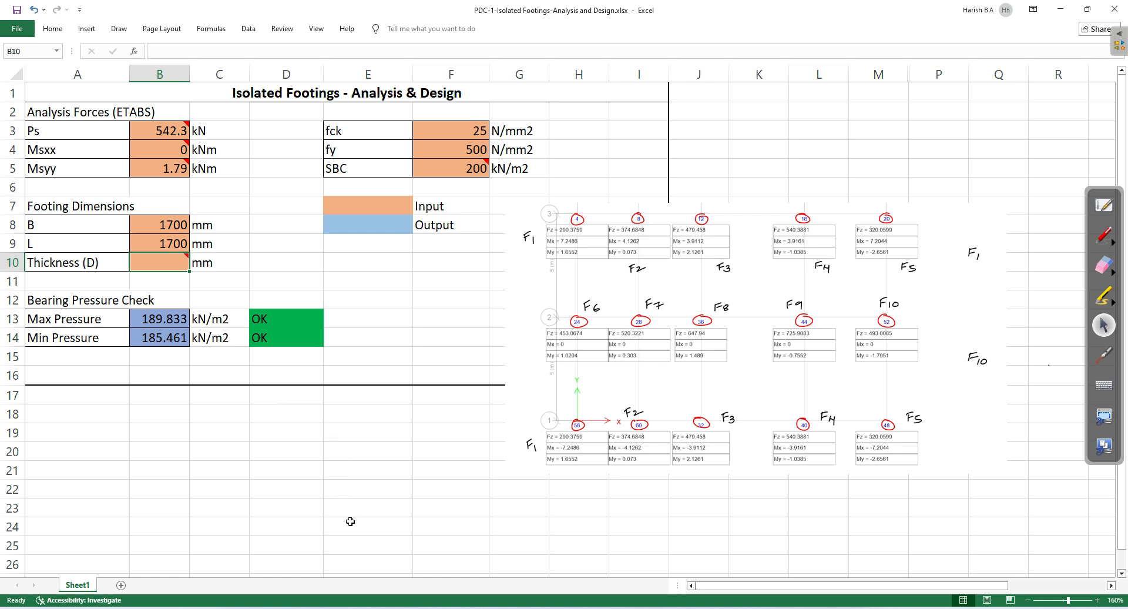
Return to the handwritten notes and add "F10 /" in red before the F7/F6/F3 group sized 1700 mm x 1700 mm
left_click(351, 607)
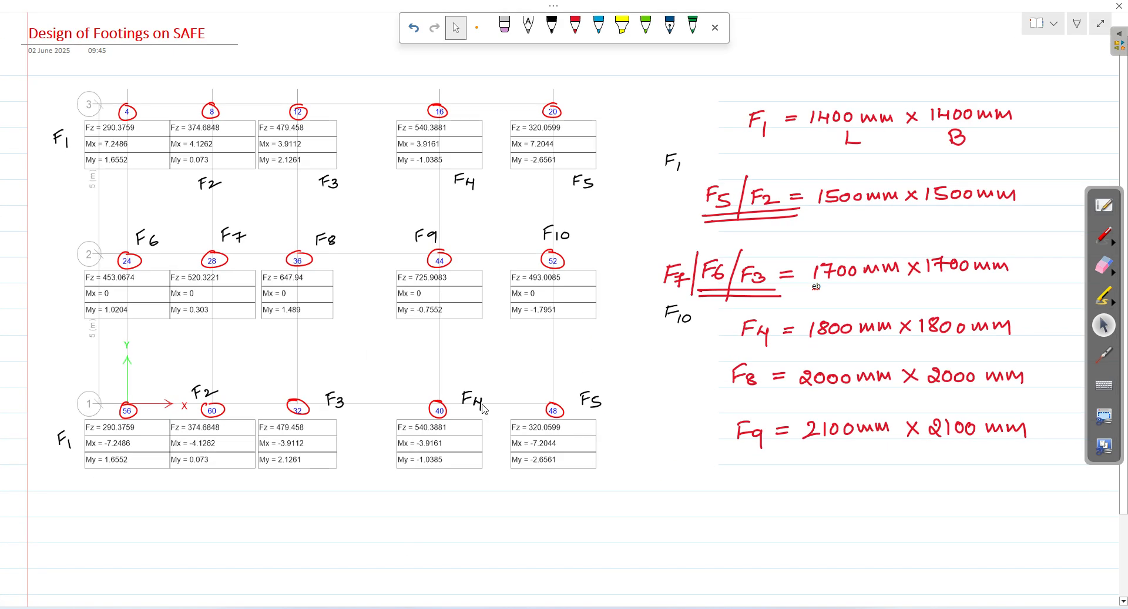
left_click(575, 24)
left_click_drag(663, 245, 654, 300)
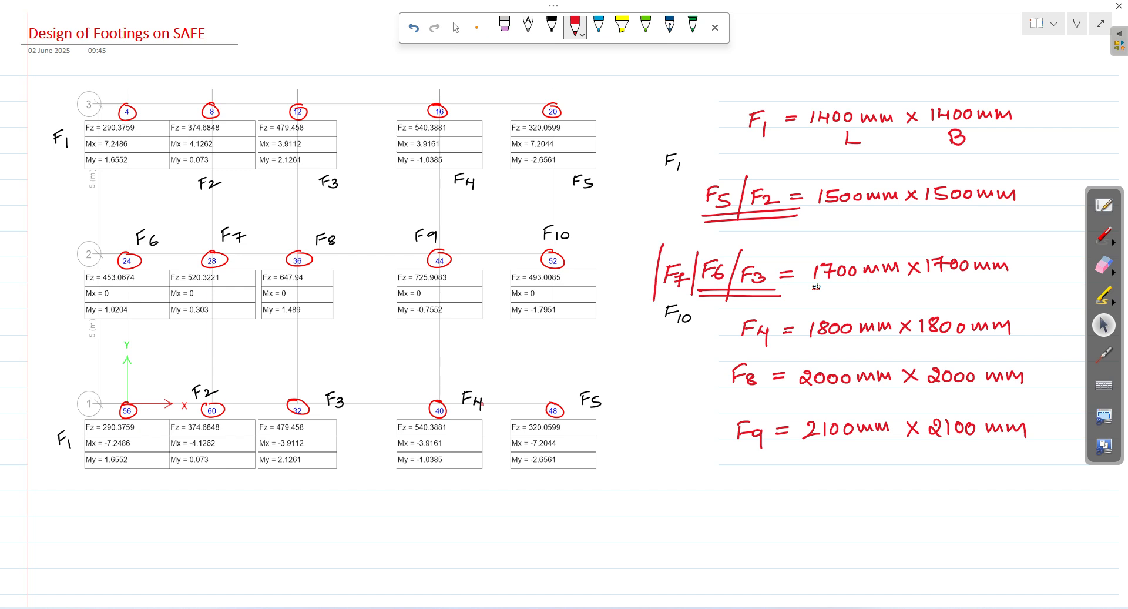
left_click_drag(627, 265, 643, 275)
Draw a red tick mark after each of the six footing size entries, from F1 down to F9
left_click_drag(1026, 108, 1061, 101)
key("Escape")
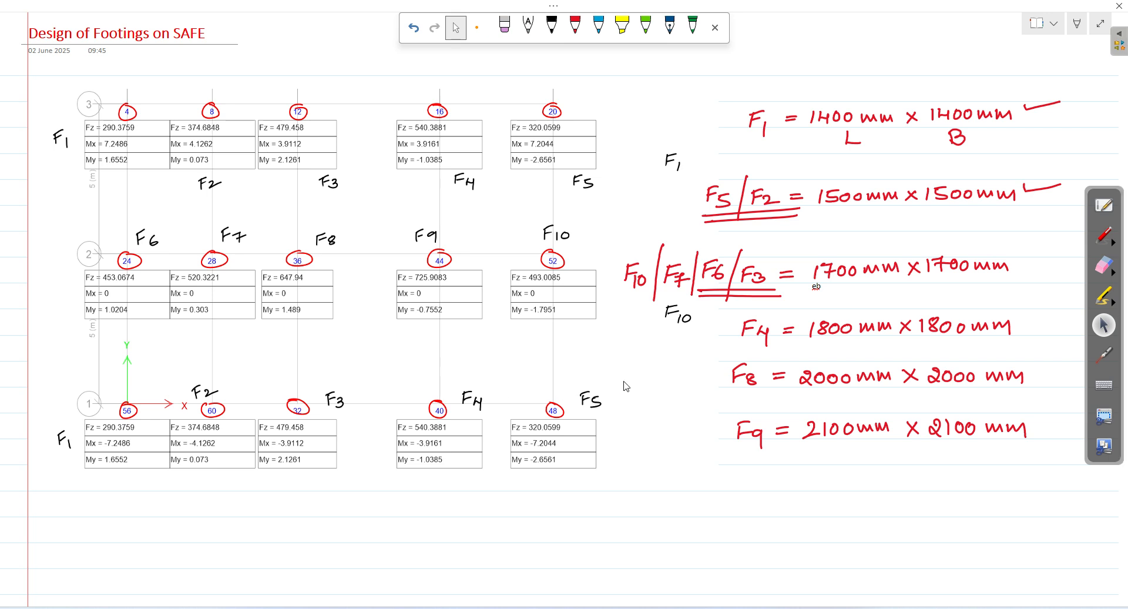
left_click_drag(1021, 266, 1055, 258)
left_click_drag(1019, 318, 1060, 318)
left_click_drag(1033, 372, 1070, 374)
left_click_drag(1034, 419, 1068, 423)
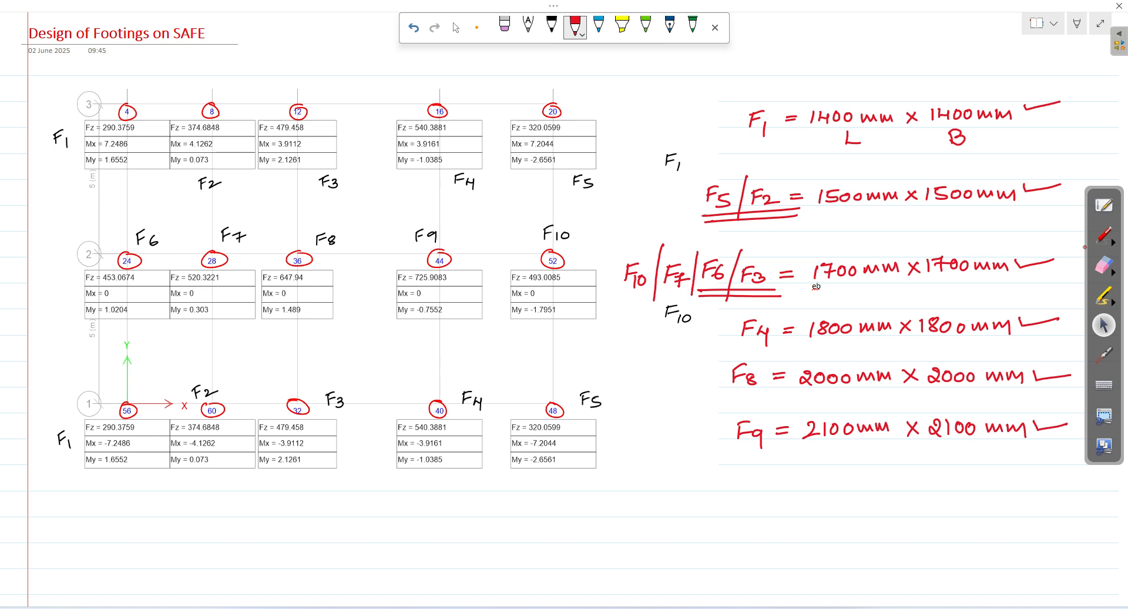
Number the six footing size entries 1 to 6 with circled blue numerals in front of each line
left_click(599, 27)
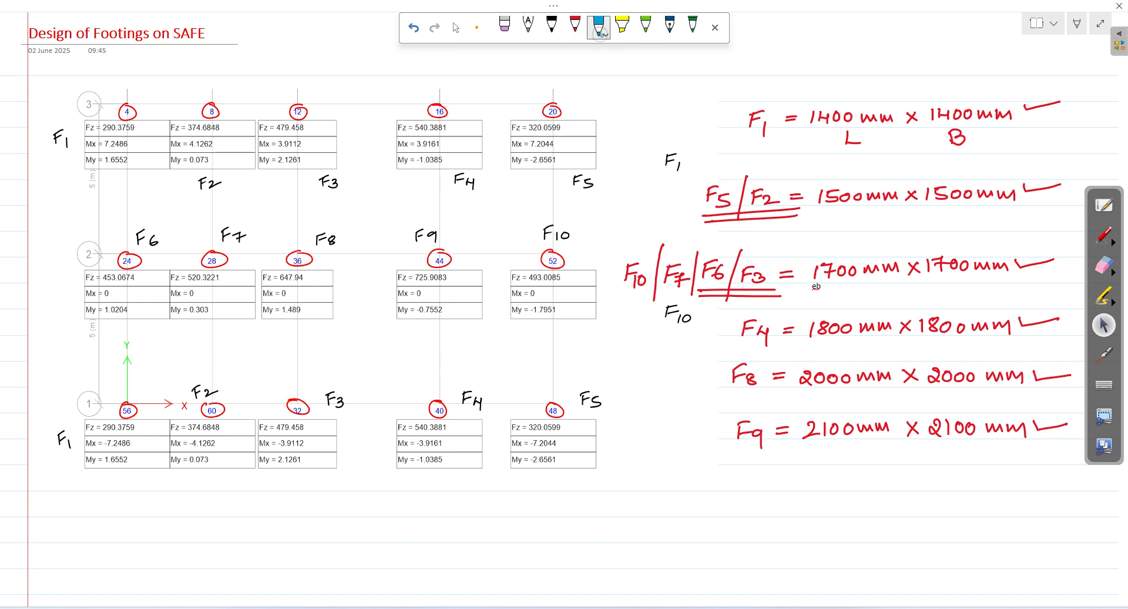
left_click_drag(709, 106, 711, 106)
left_click_drag(661, 189, 671, 198)
mouse_move(672, 184)
left_mouse_down()
mouse_move(654, 189)
mouse_move(677, 187)
left_mouse_up()
mouse_move(605, 259)
left_mouse_down()
mouse_move(602, 272)
mouse_move(614, 257)
left_mouse_up()
left_click_drag(666, 324, 679, 333)
mouse_move(674, 326)
left_mouse_down()
mouse_move(676, 337)
mouse_move(672, 318)
left_mouse_up()
left_click_drag(674, 372, 681, 385)
mouse_move(683, 365)
left_mouse_down()
mouse_move(664, 376)
mouse_move(685, 366)
left_mouse_up()
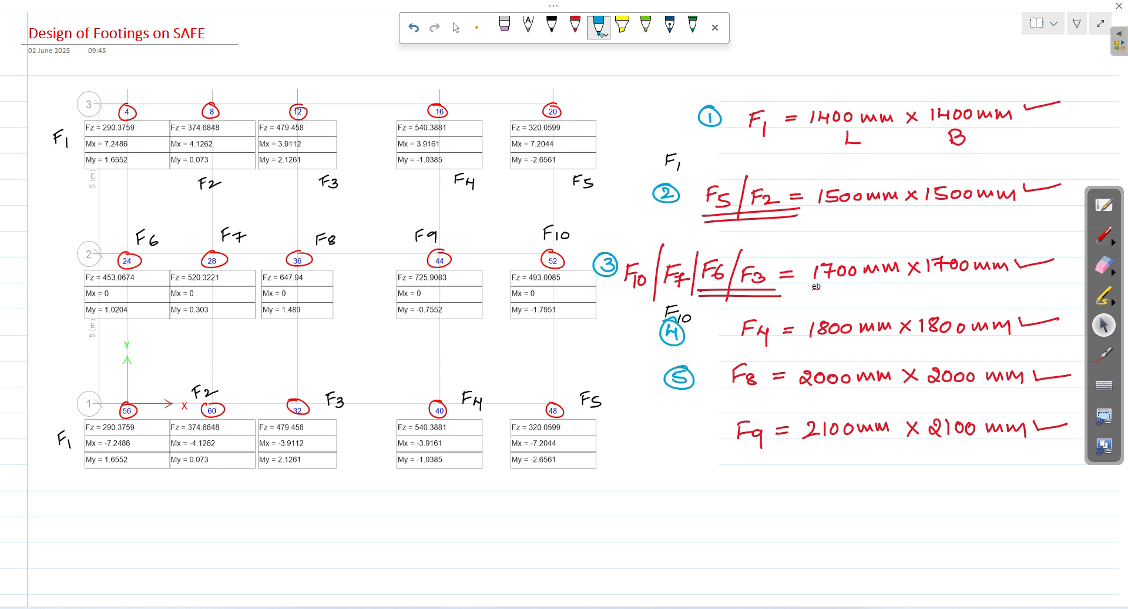
left_click_drag(686, 423, 683, 414)
key("Escape")
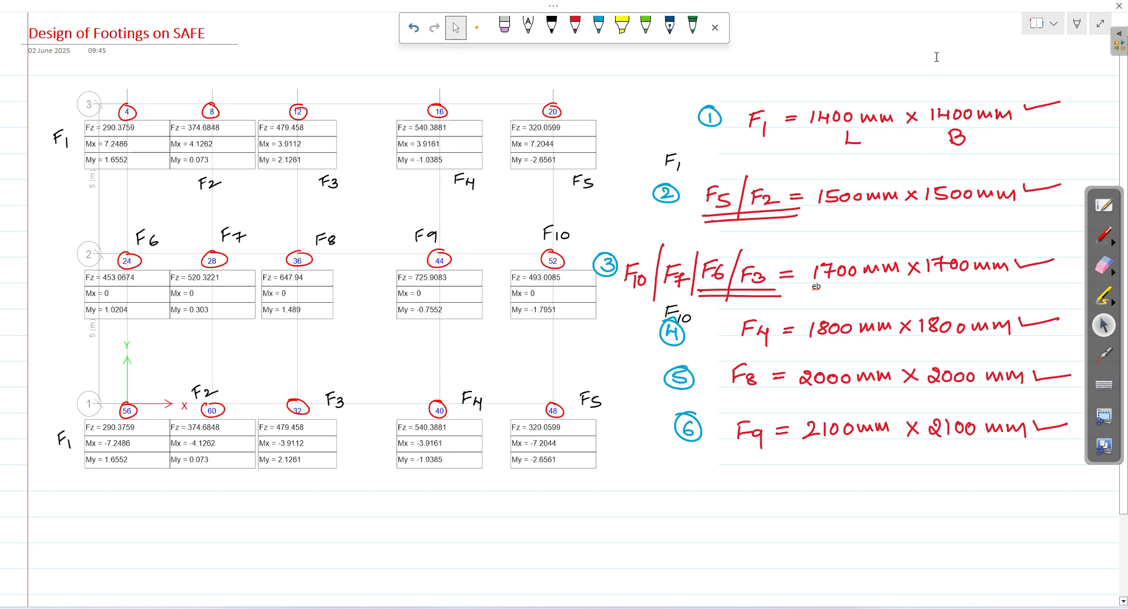
Capture the footing plan with the numbered size list as a screenshot and select that newest image in the Photos gallery
key("super+shift+s")
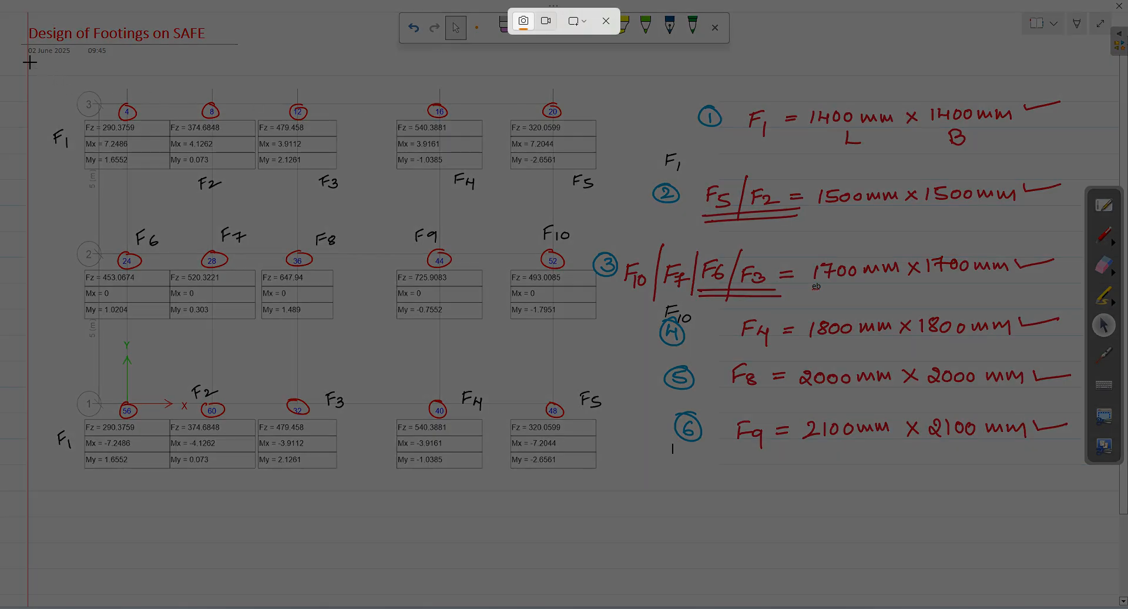
left_click_drag(22, 66, 1074, 485)
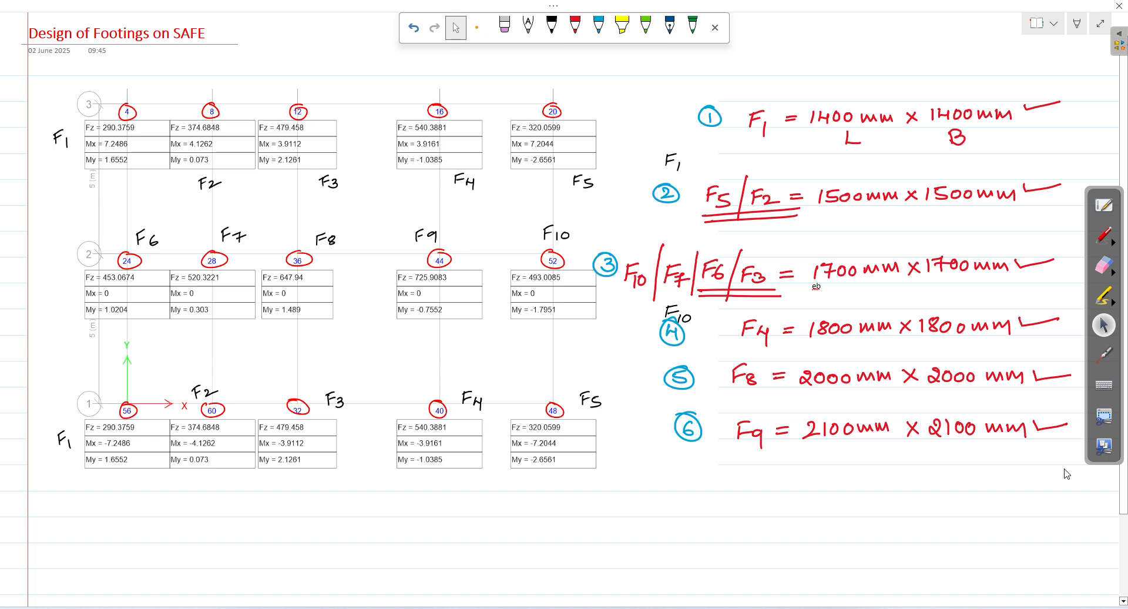
scroll(597, 291, "down", 10)
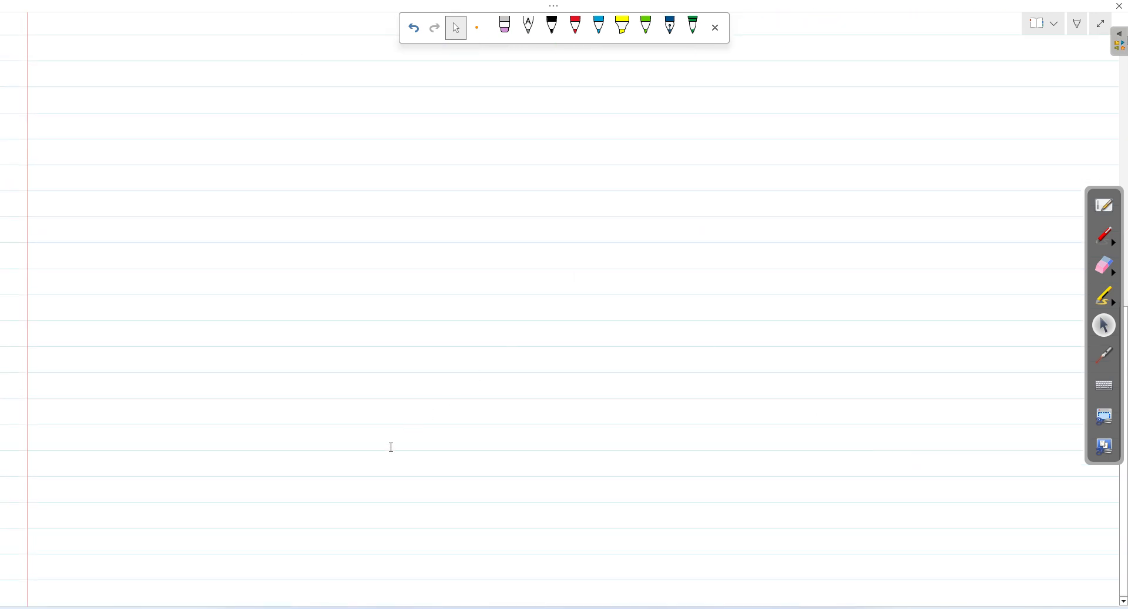
left_click(263, 607)
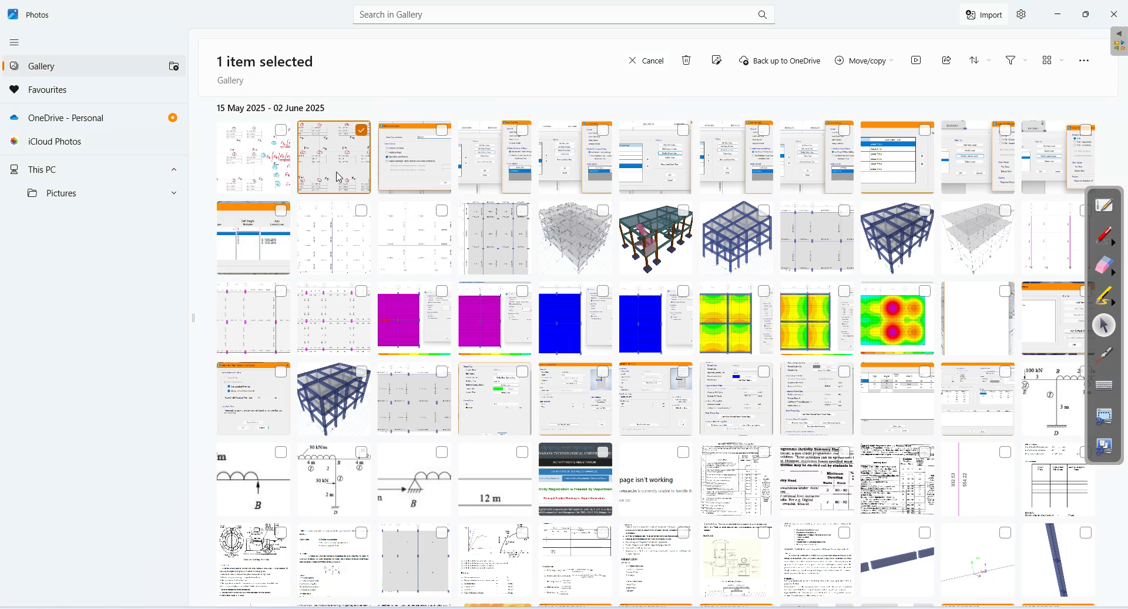
left_click(363, 132)
left_click(286, 131)
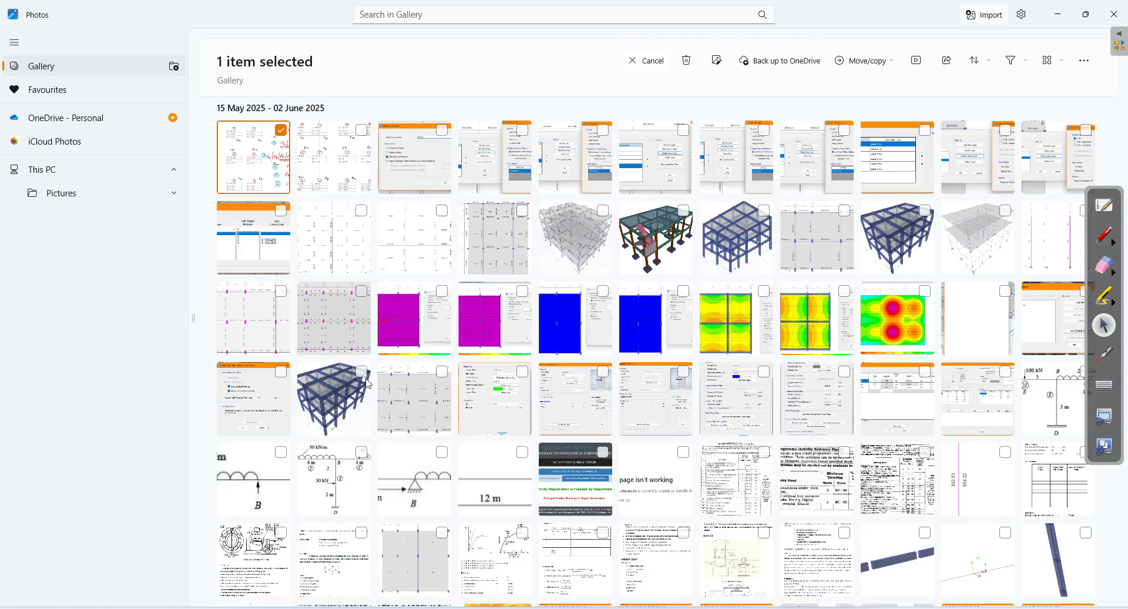
Paste the captured screenshot into the notes and move it to the blank area near the page's left margin
left_click(382, 607)
key("ctrl+v")
key("ctrl+v")
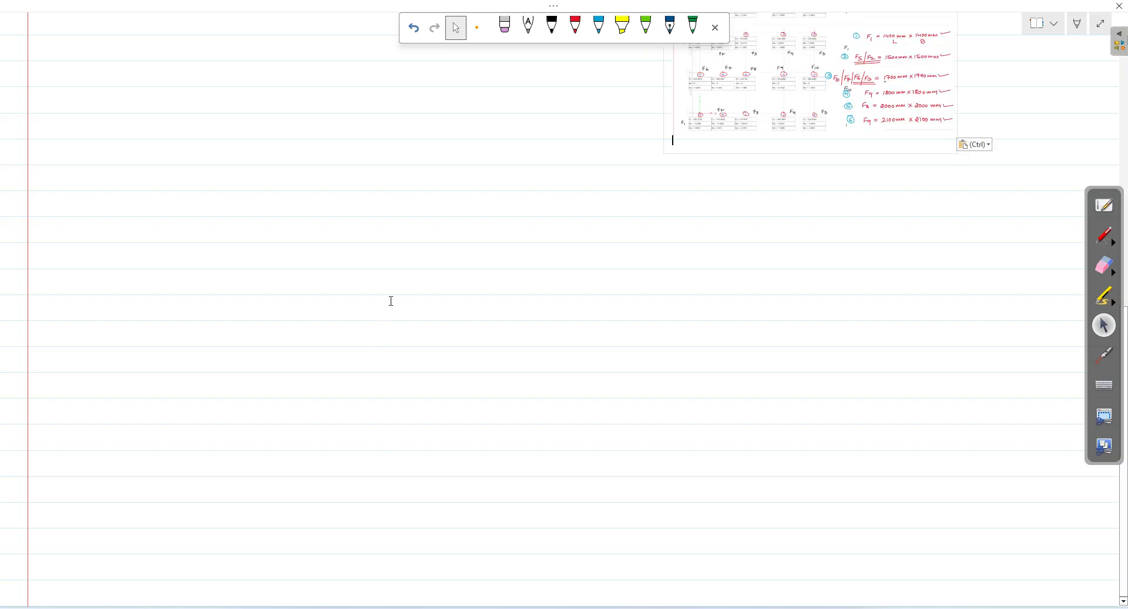
left_click(782, 100)
left_click_drag(781, 100, 192, 139)
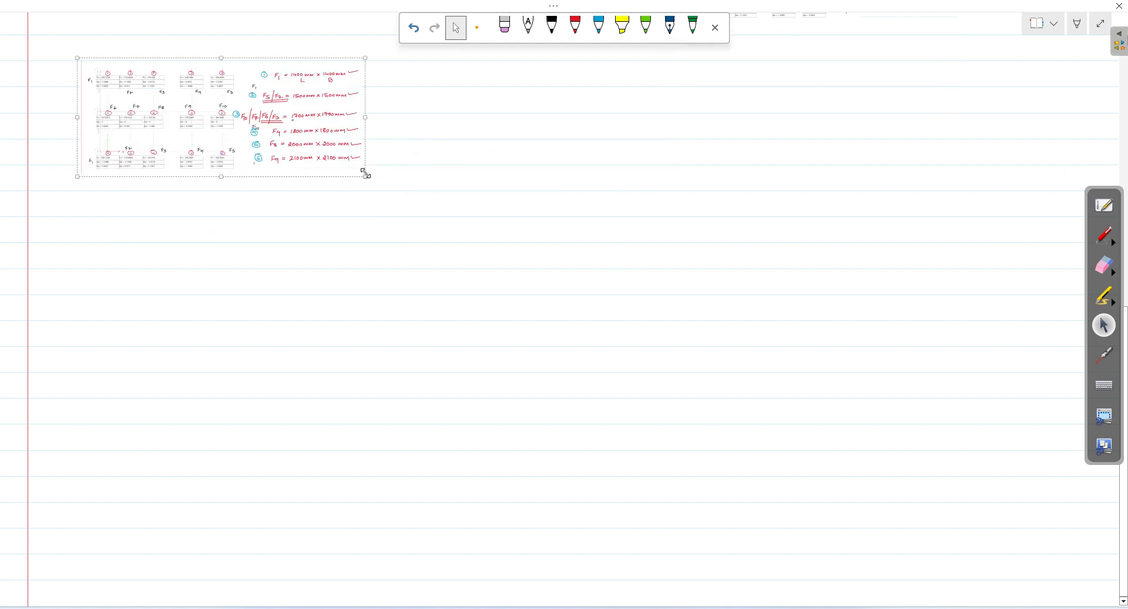
Enlarge the pasted footing screenshot to fill most of the page width, stretch it taller and adjust its final size and position
left_click_drag(365, 176, 680, 433)
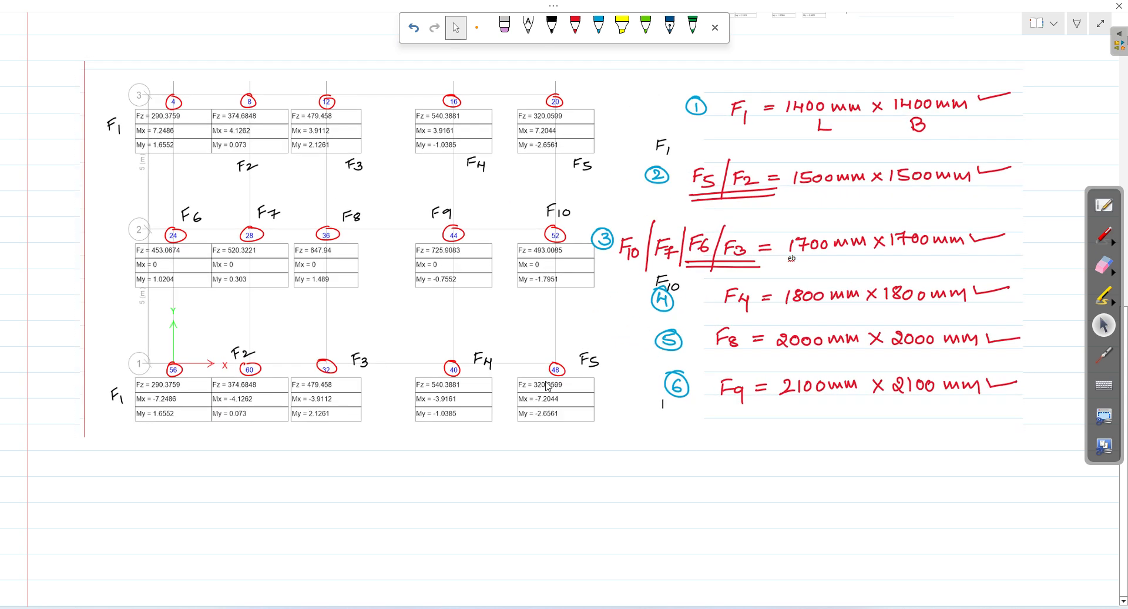
left_click_drag(552, 439, 554, 537)
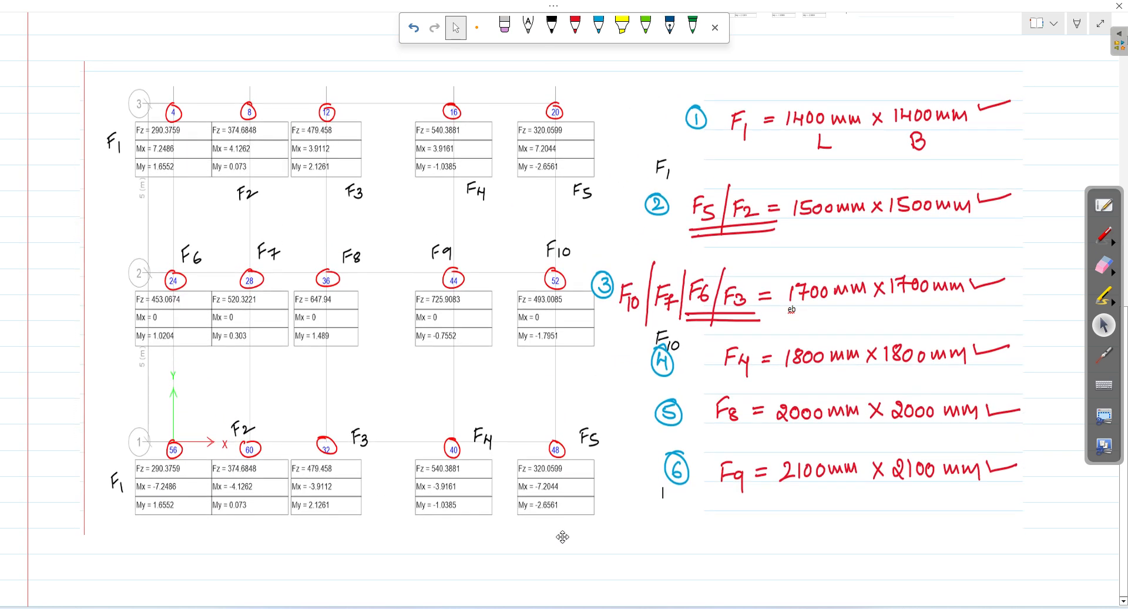
left_click_drag(75, 59, 159, 102)
left_click_drag(554, 264, 497, 222)
left_click(1006, 121)
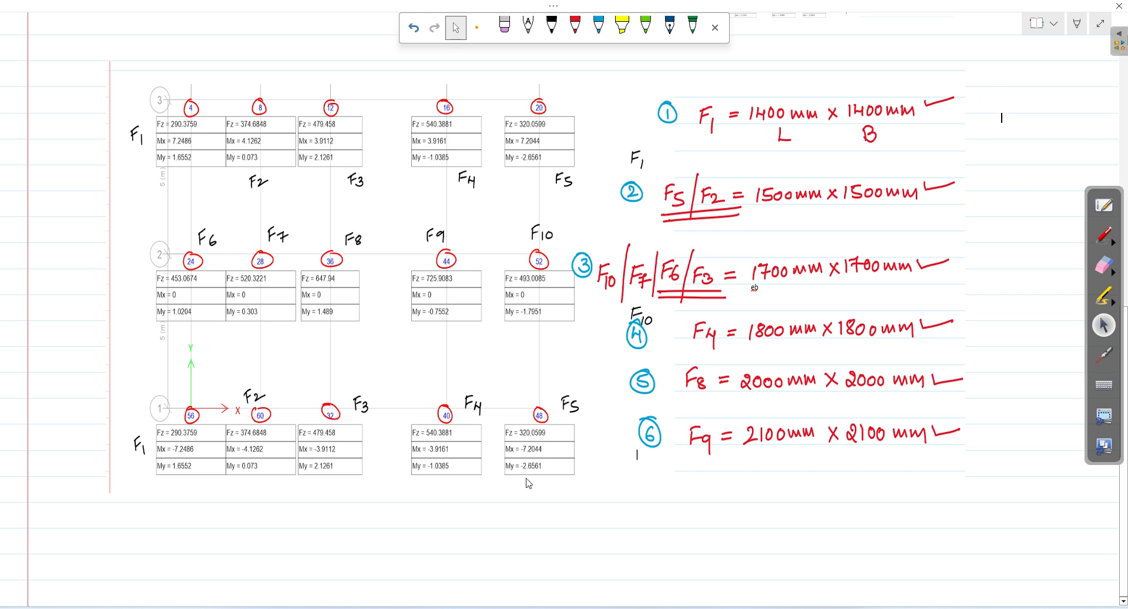
Switch to ETABS, save the model and start exporting the story as a SAFE V12 .f2k file
key("alt+Tab")
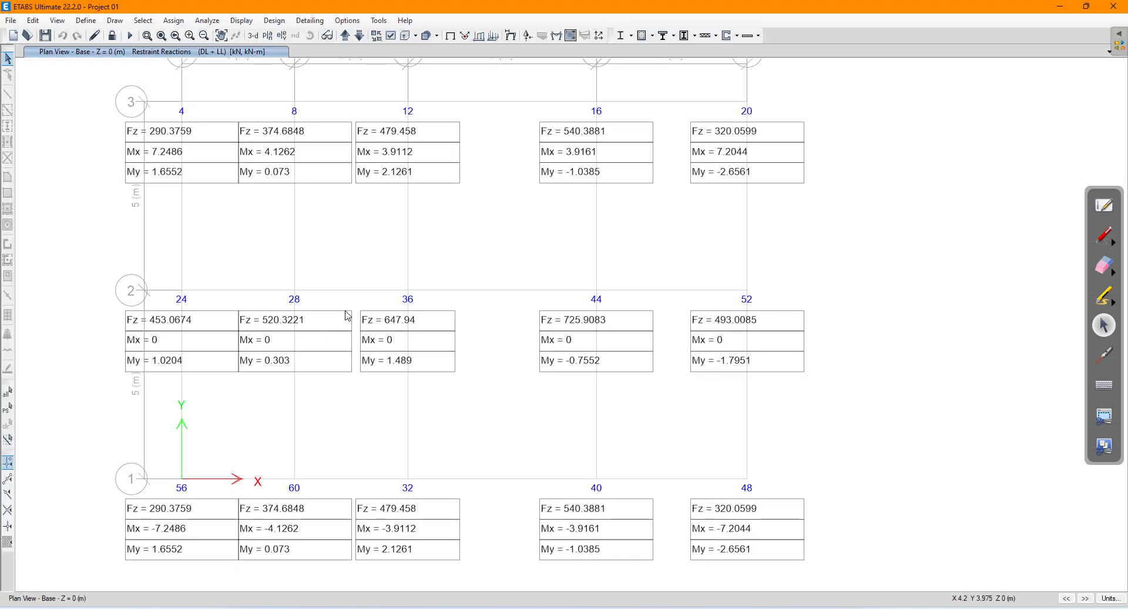
left_click(45, 36)
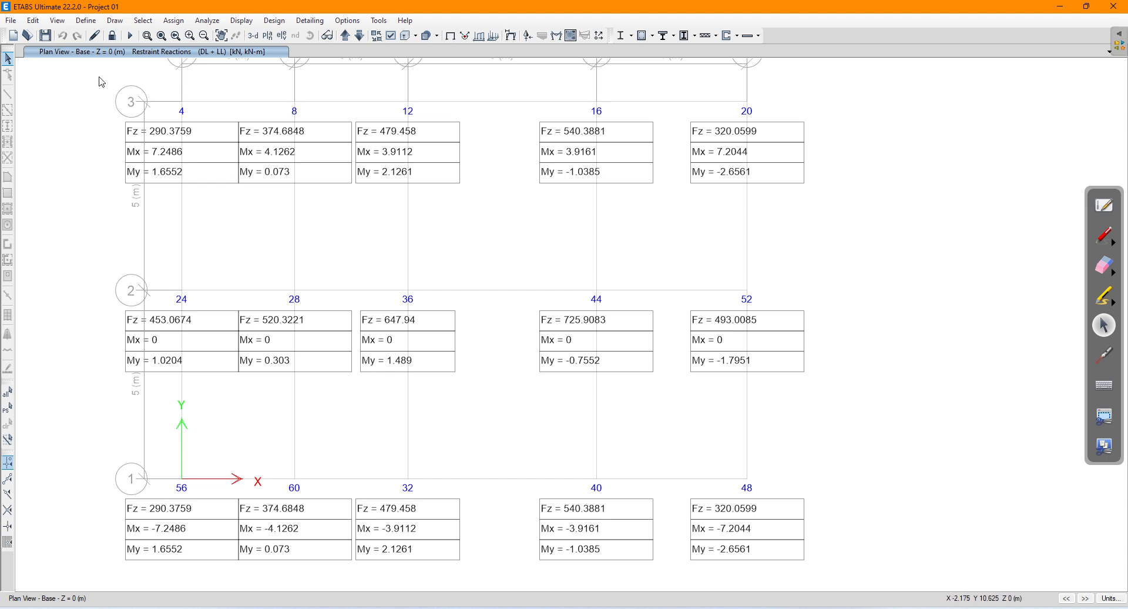
left_click(12, 20)
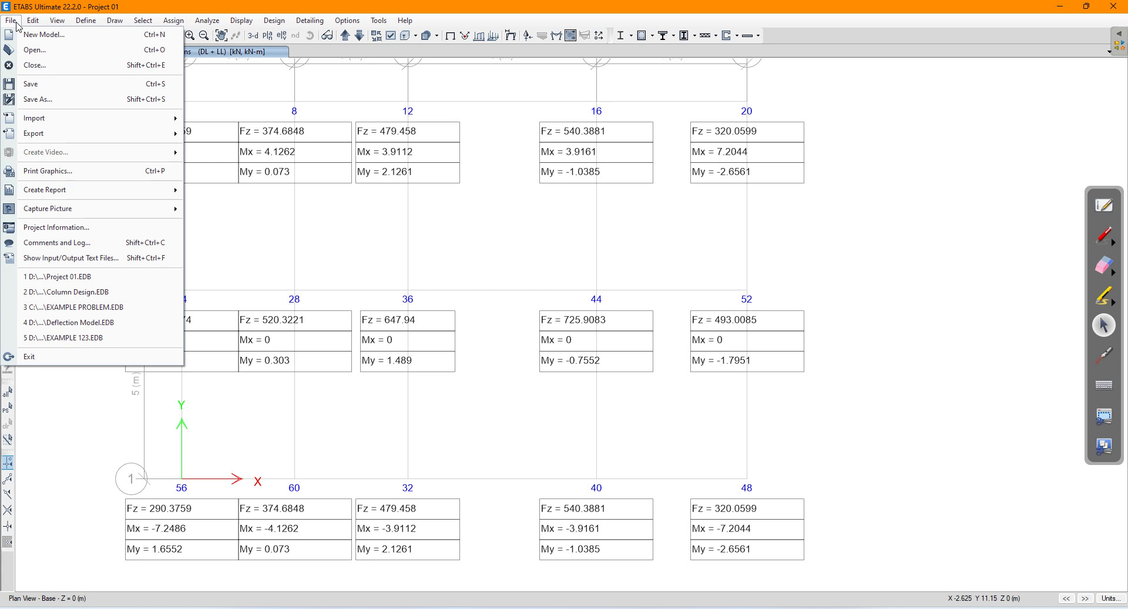
mouse_move(114, 139)
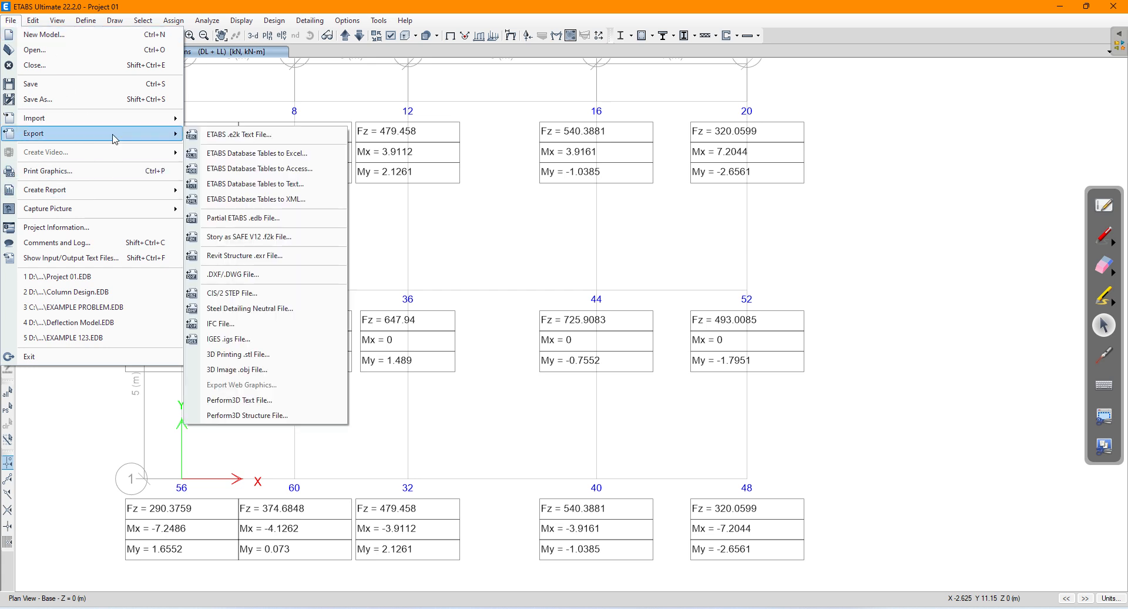
left_click(244, 238)
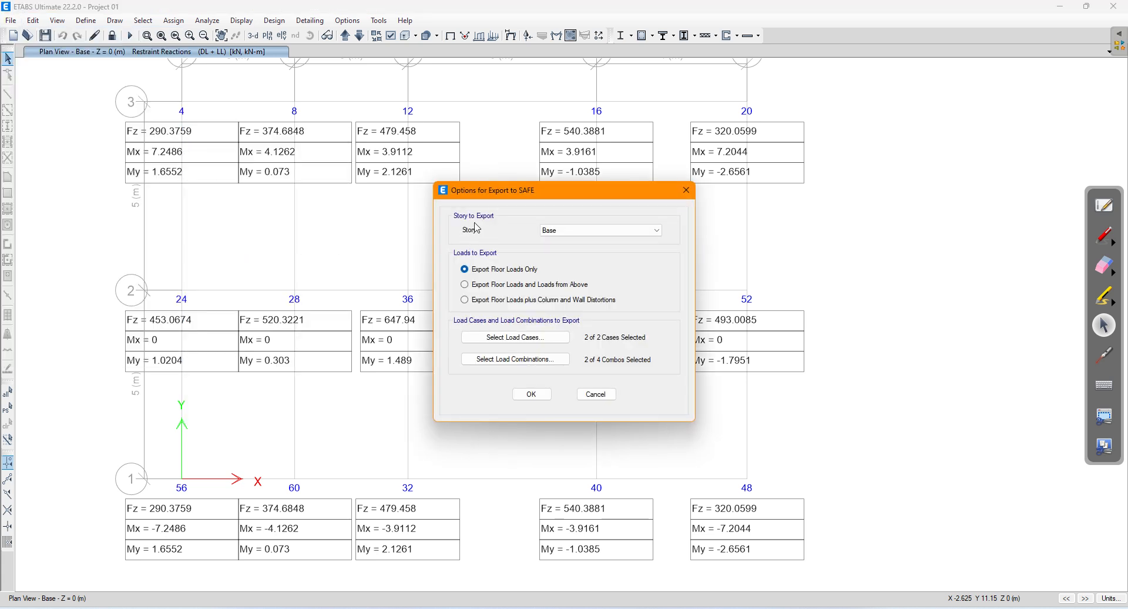
Set the SAFE export to the Base story with floor loads and loads from above
left_click(577, 230)
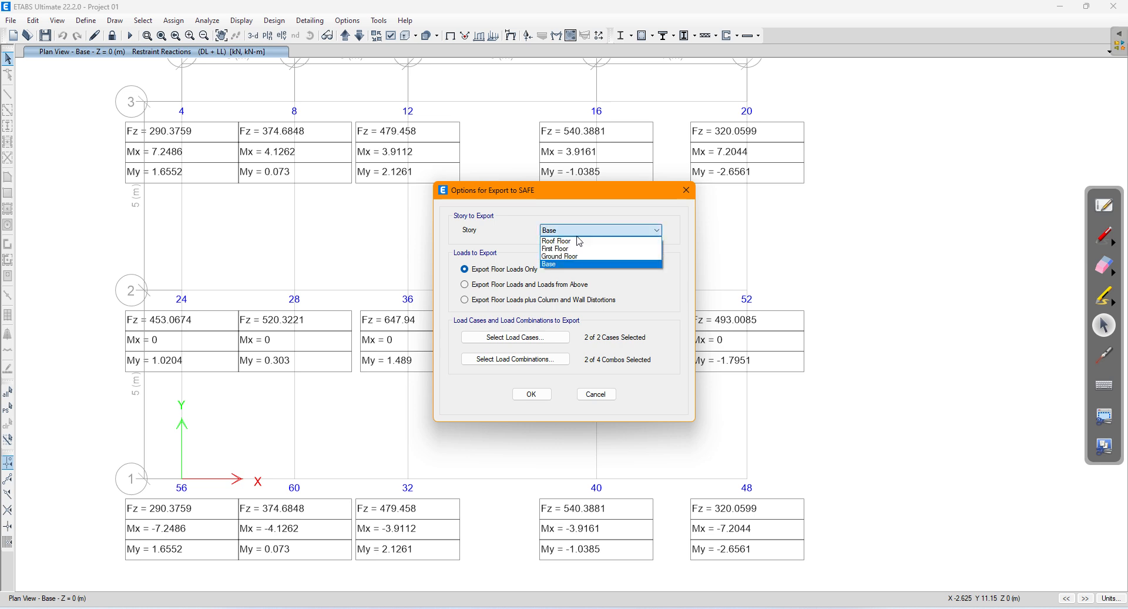
left_click(566, 265)
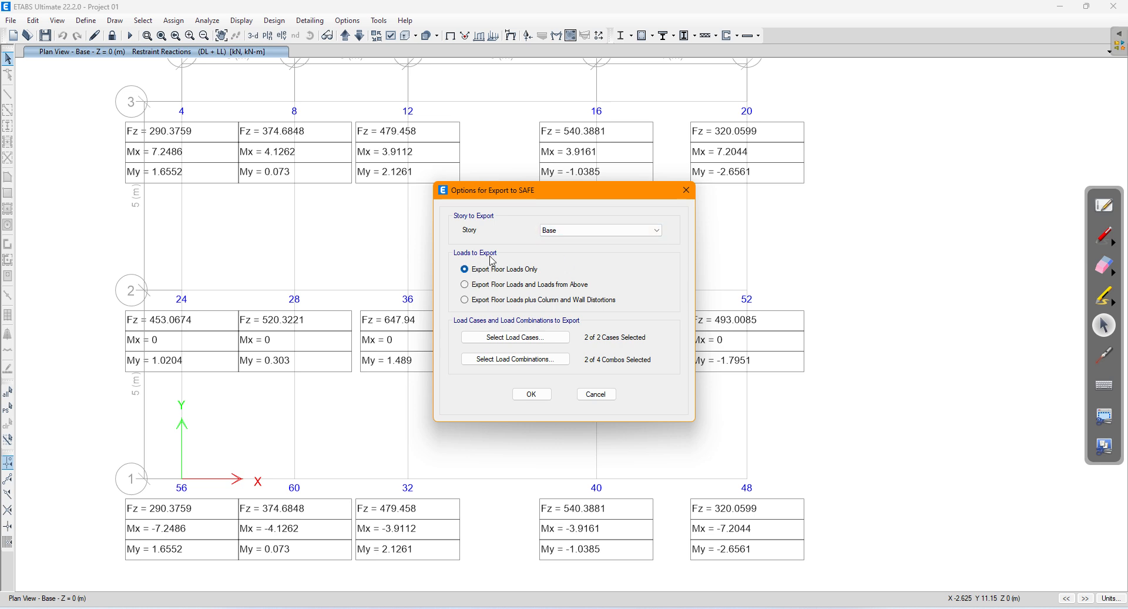
left_click(479, 286)
Select the Dead and Live load cases for the export to SAFE
left_click(511, 337)
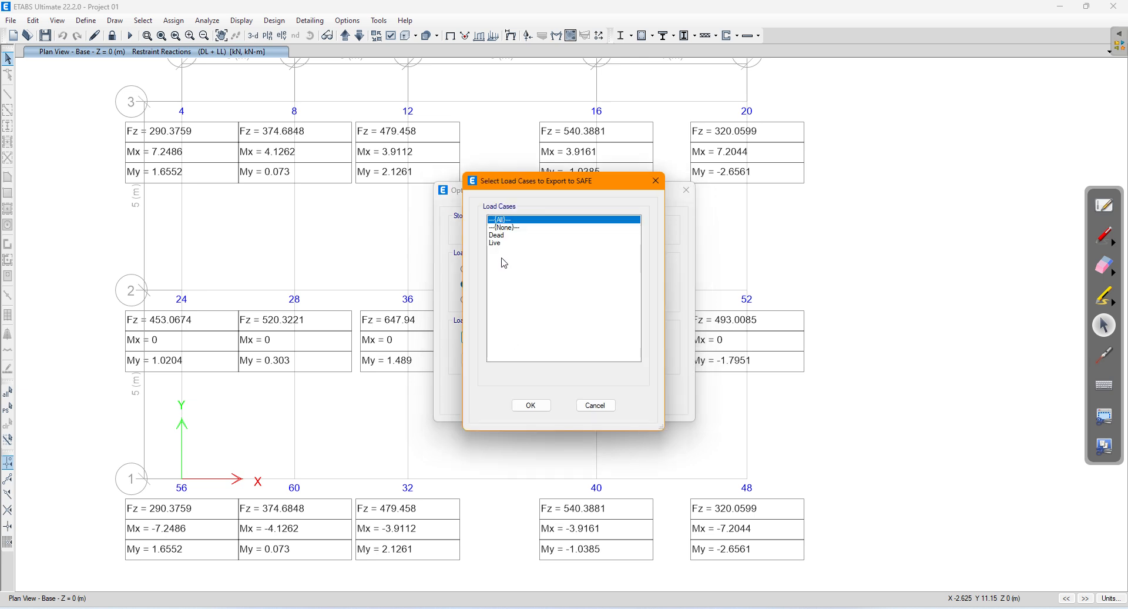
left_click(499, 237, "ctrl")
left_click(500, 236, "ctrl")
left_click(501, 236)
left_click(495, 242, "ctrl")
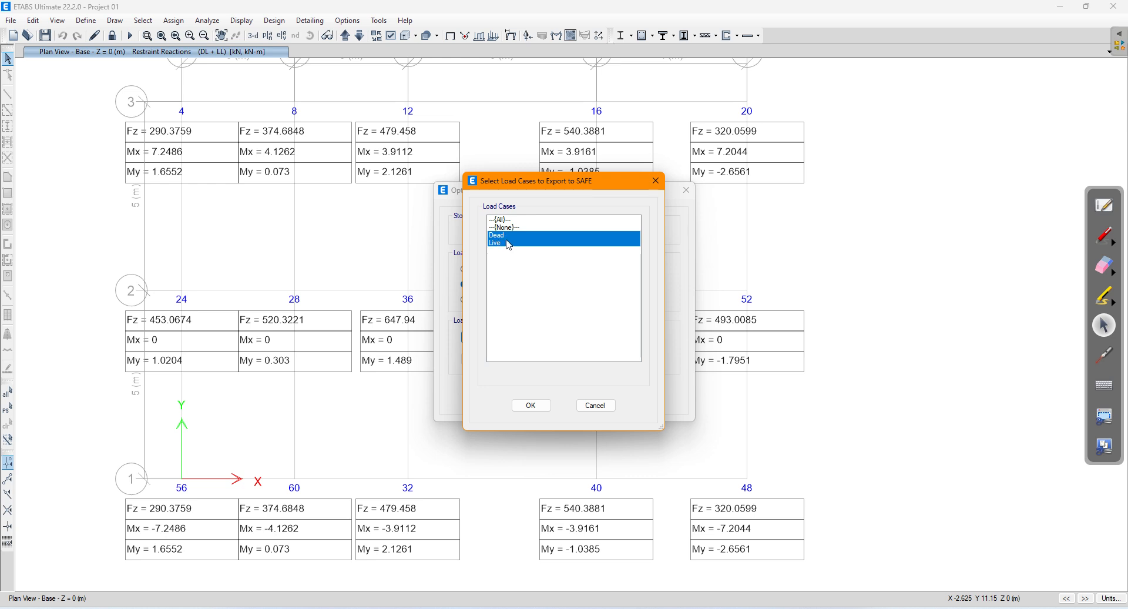
left_click(530, 406)
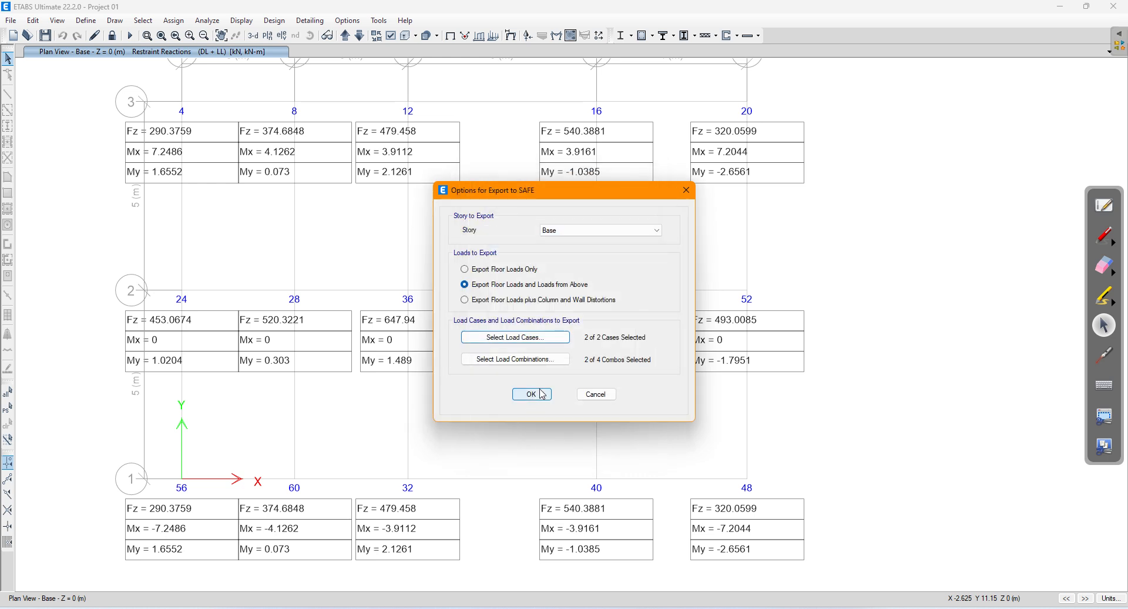
Keep the DL + LL and 1.5 DL + 1.5 LL combinations selected for export and accept the SAFE export options
left_click(567, 358)
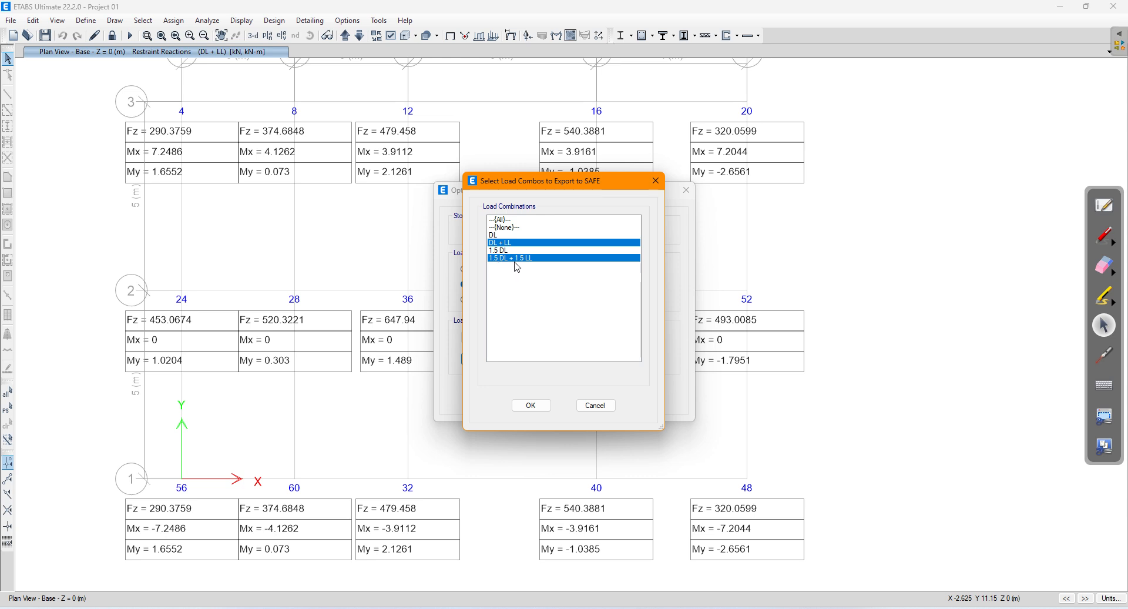
left_click(531, 405)
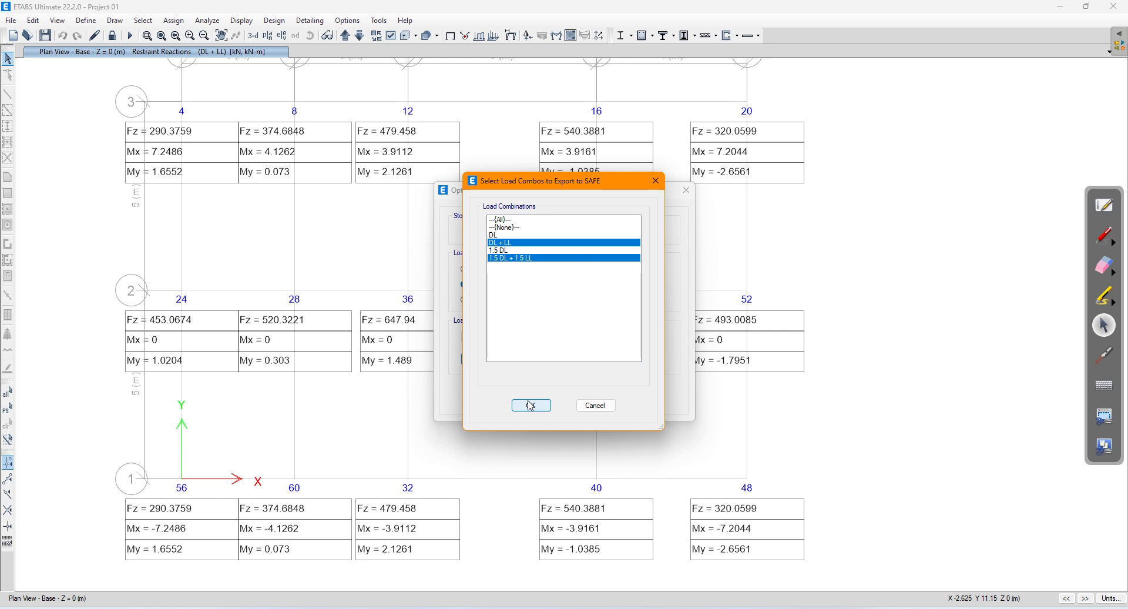
left_click(532, 395)
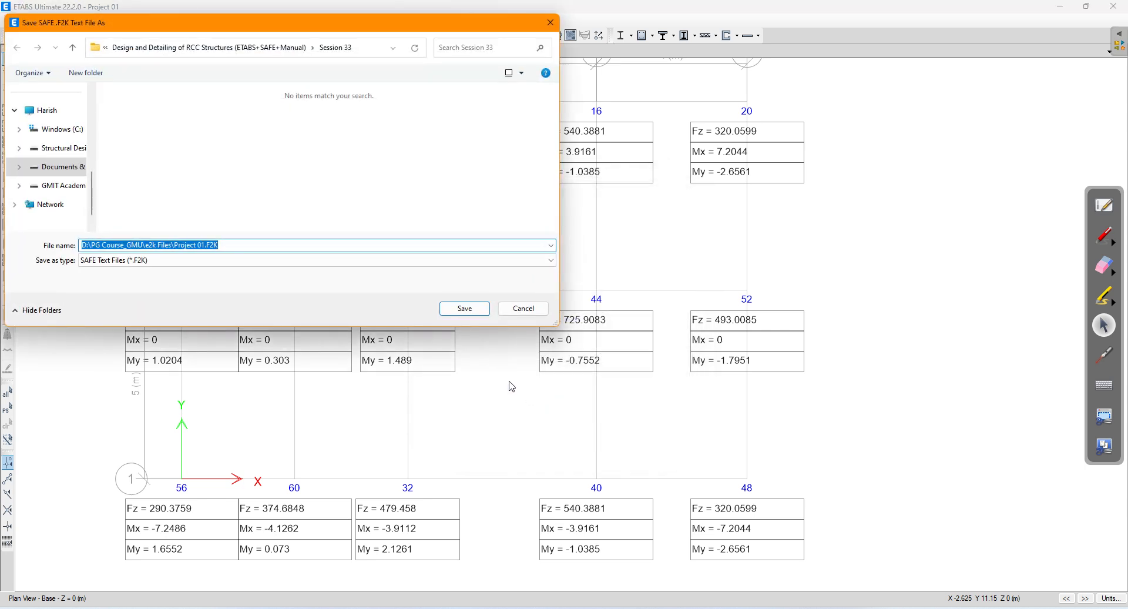
Save the SAFE export as Footings Design.F2K in the PG Course_GMU e2k Files folder, replacing the existing file
left_click(63, 153)
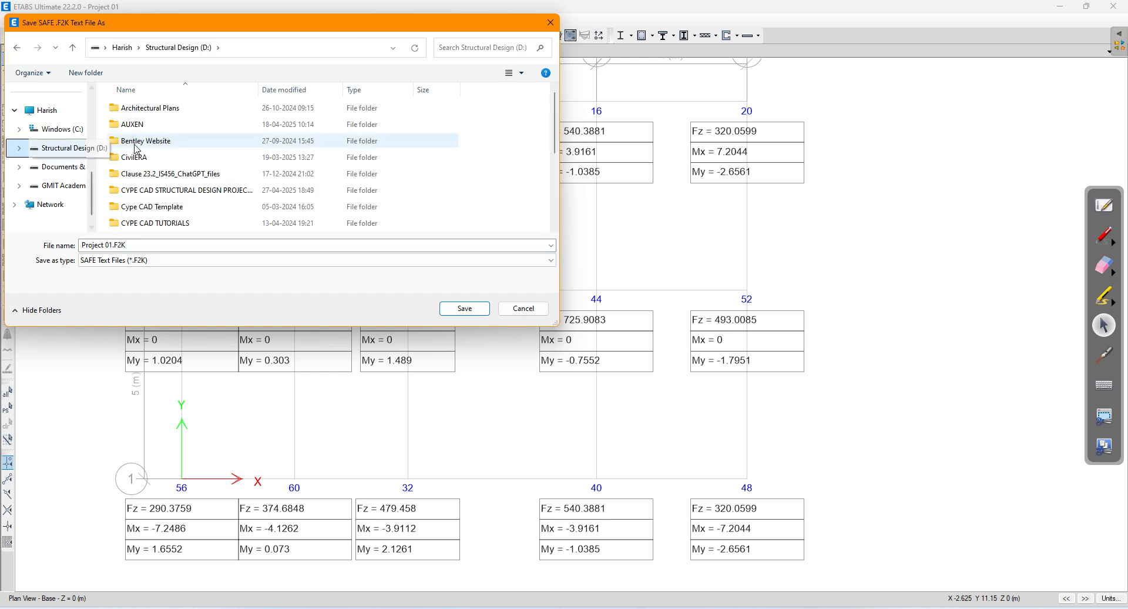
left_click(457, 184)
left_click(506, 159)
scroll(506, 158, "down", 3)
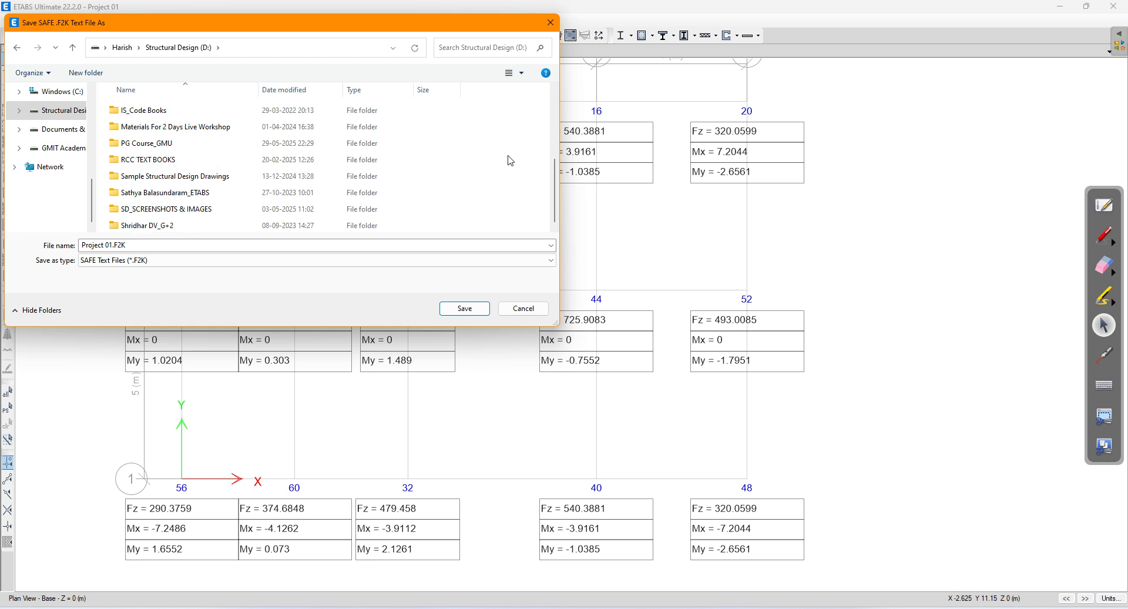
double_click(154, 143)
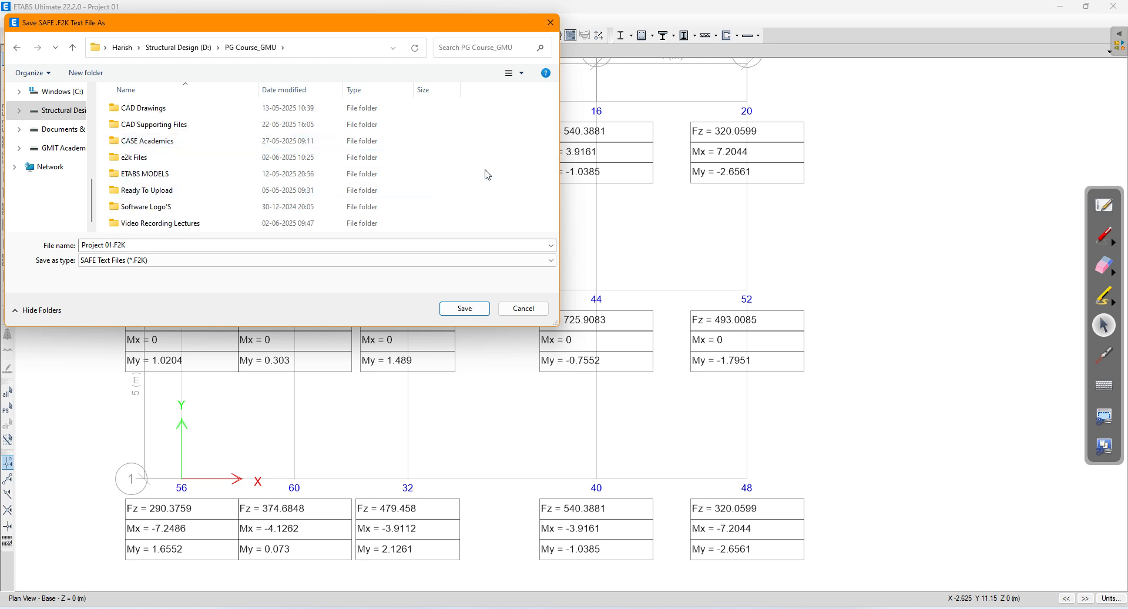
left_click(128, 160)
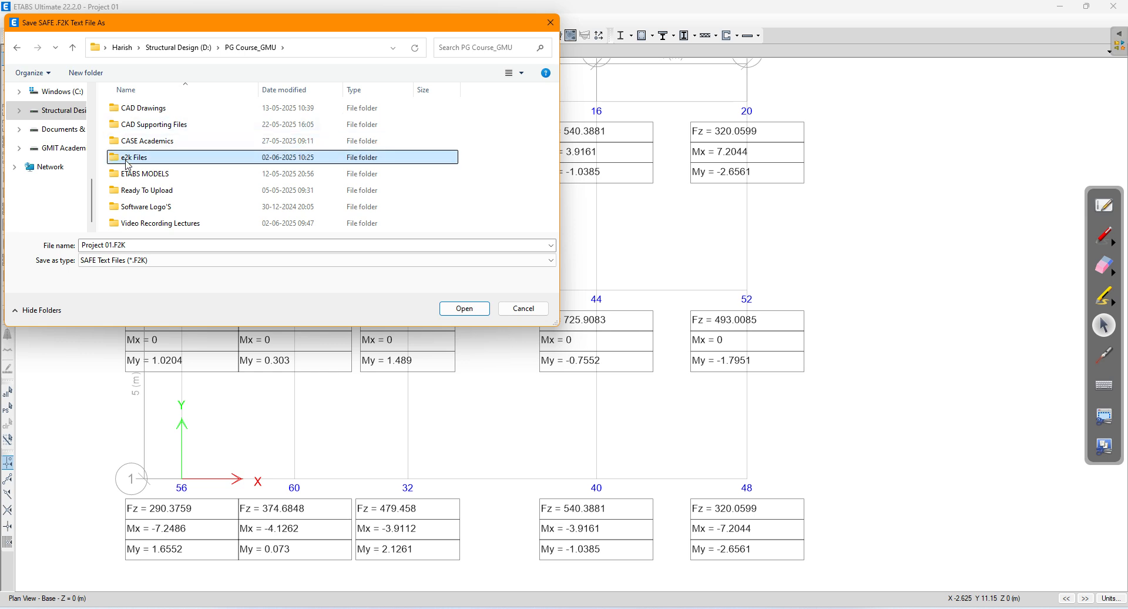
double_click(128, 163)
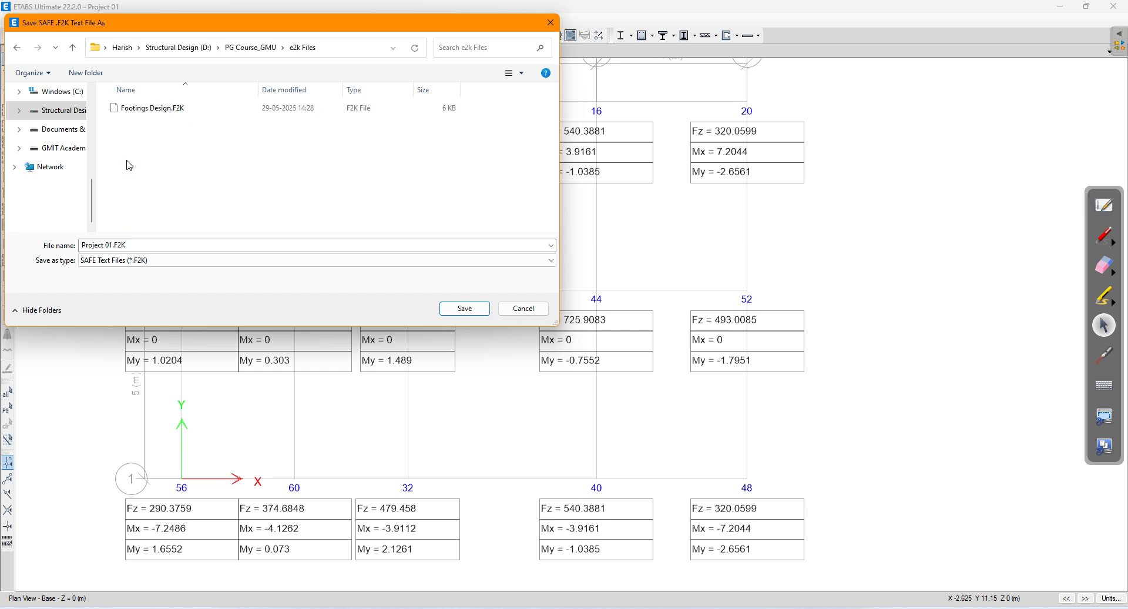
left_click(165, 111)
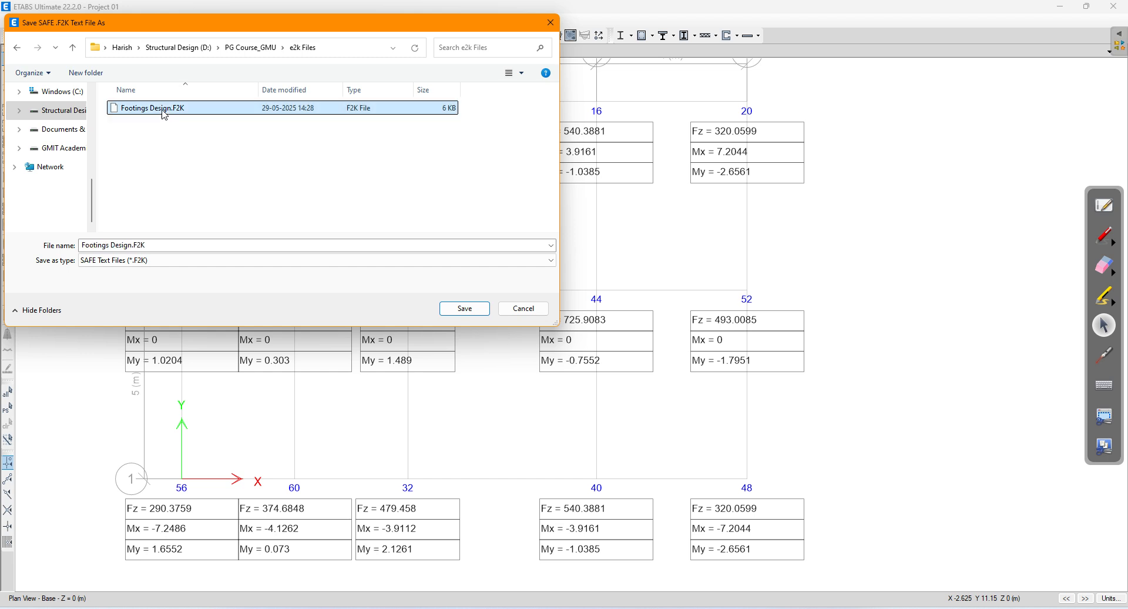
left_click(465, 309)
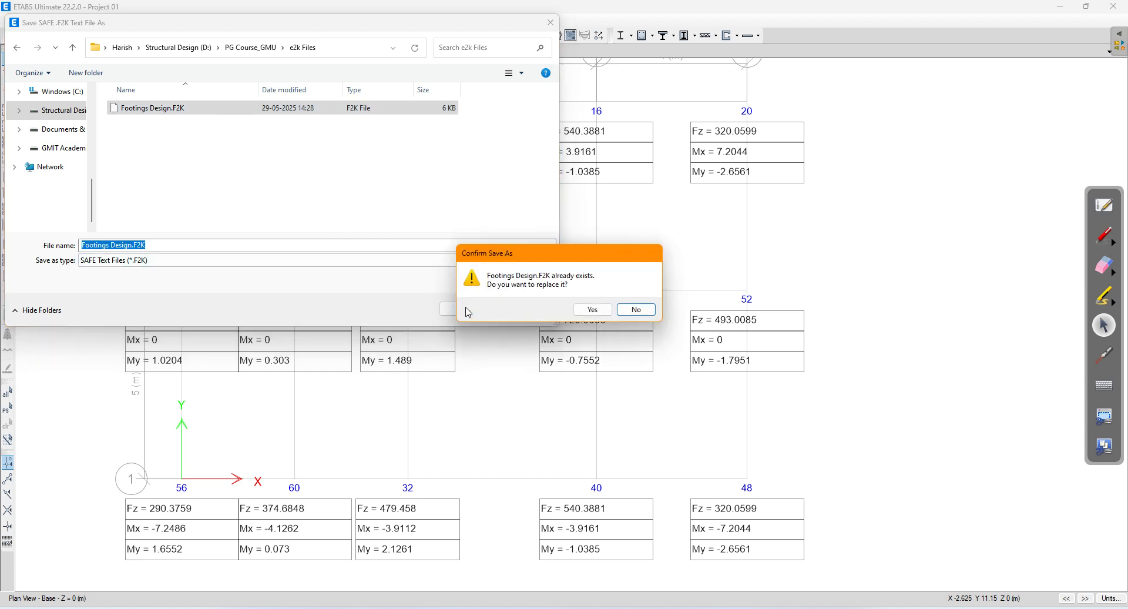
left_click(593, 308)
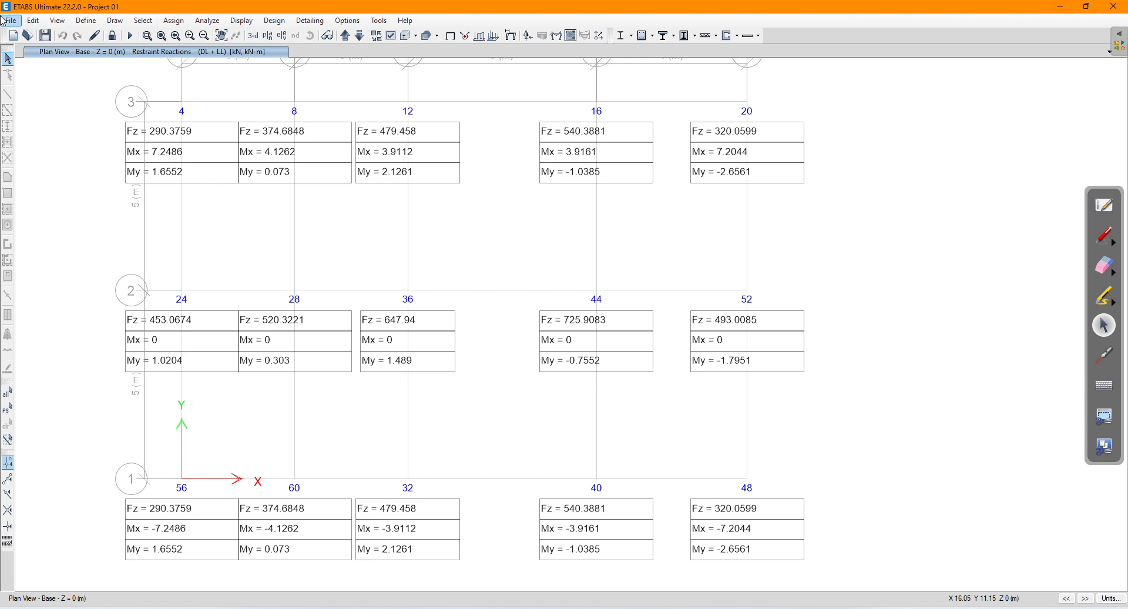
Minimize ETABS, the notes and Photos, and close the isolated footings Excel workbook with its changes saved
left_click(1060, 6)
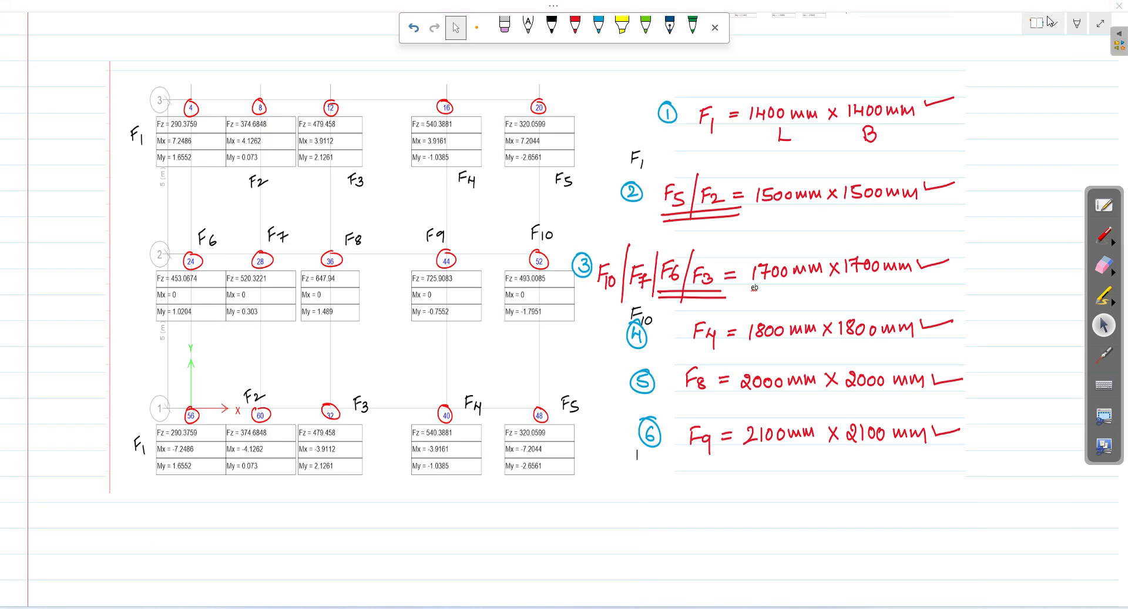
left_click(1103, 21)
left_click(1063, 8)
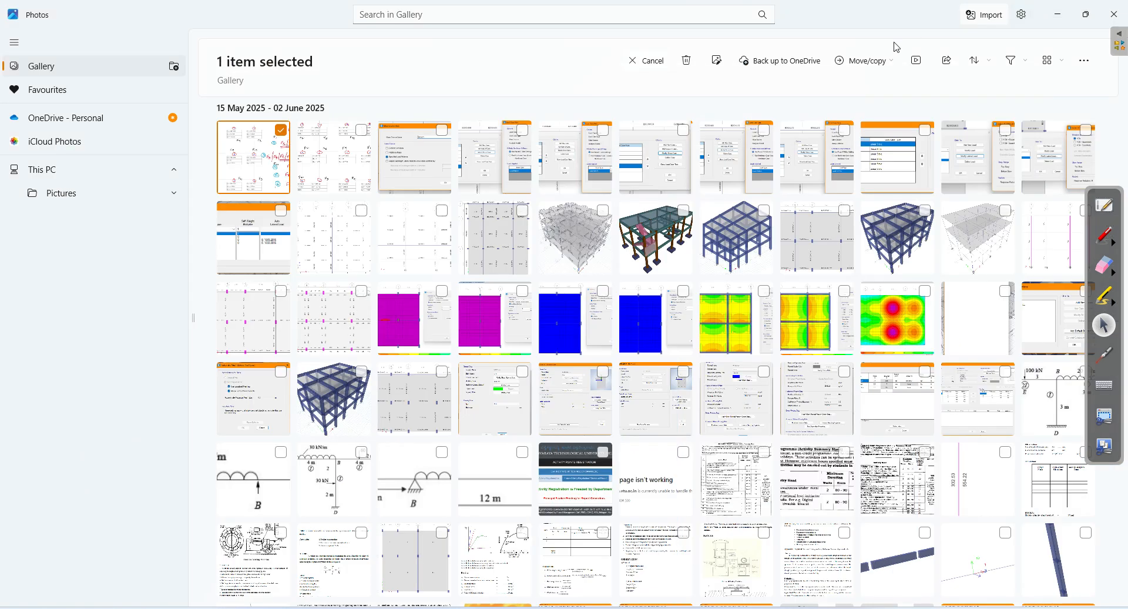
left_click(1058, 15)
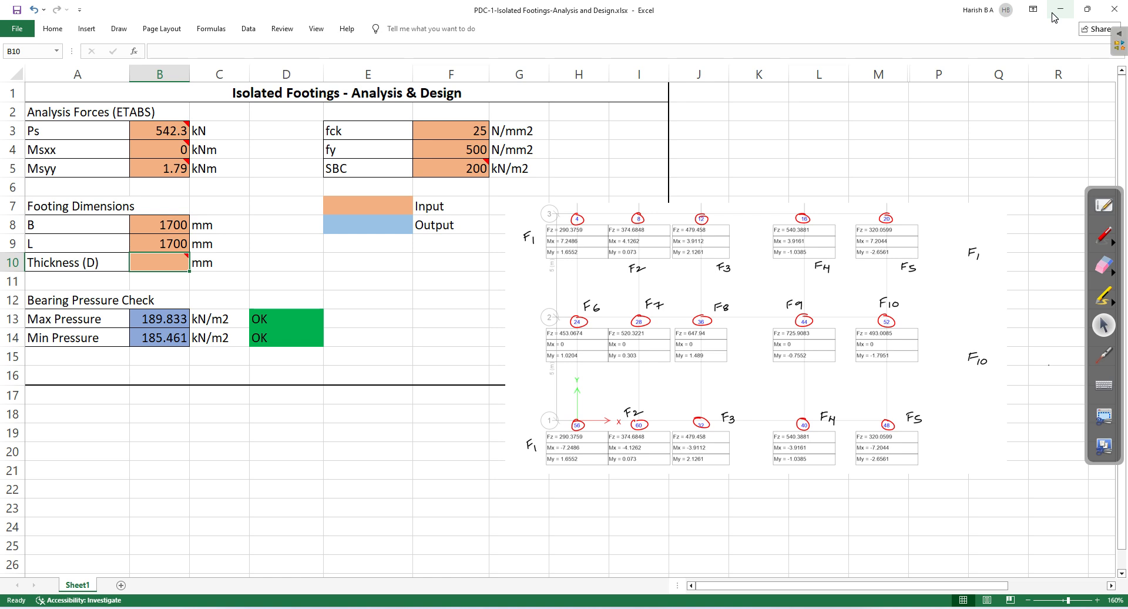
left_click(1114, 9)
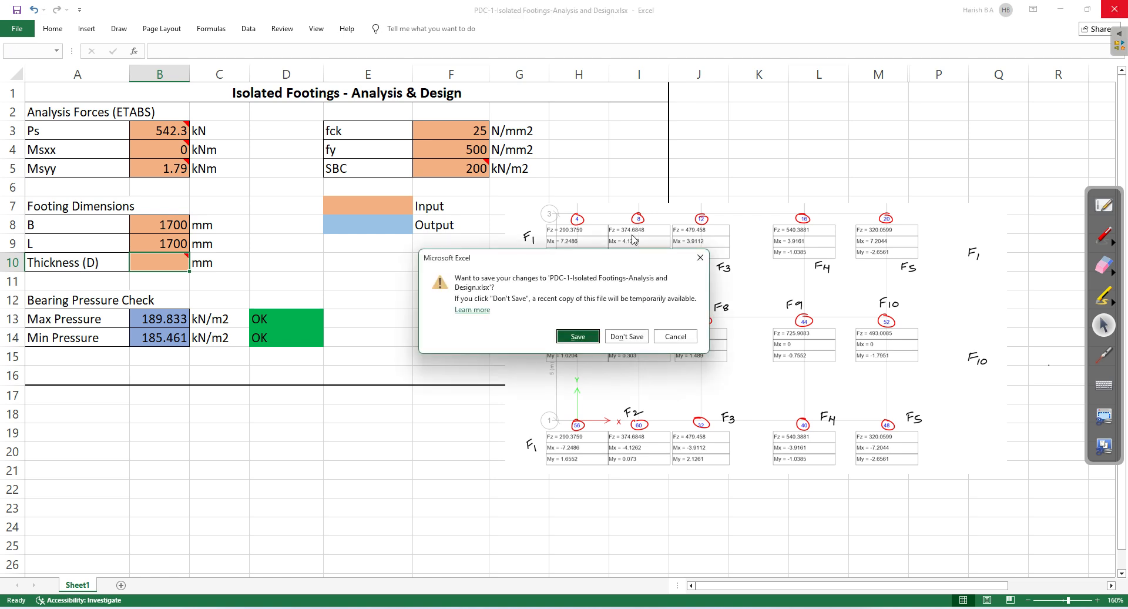
left_click(581, 335)
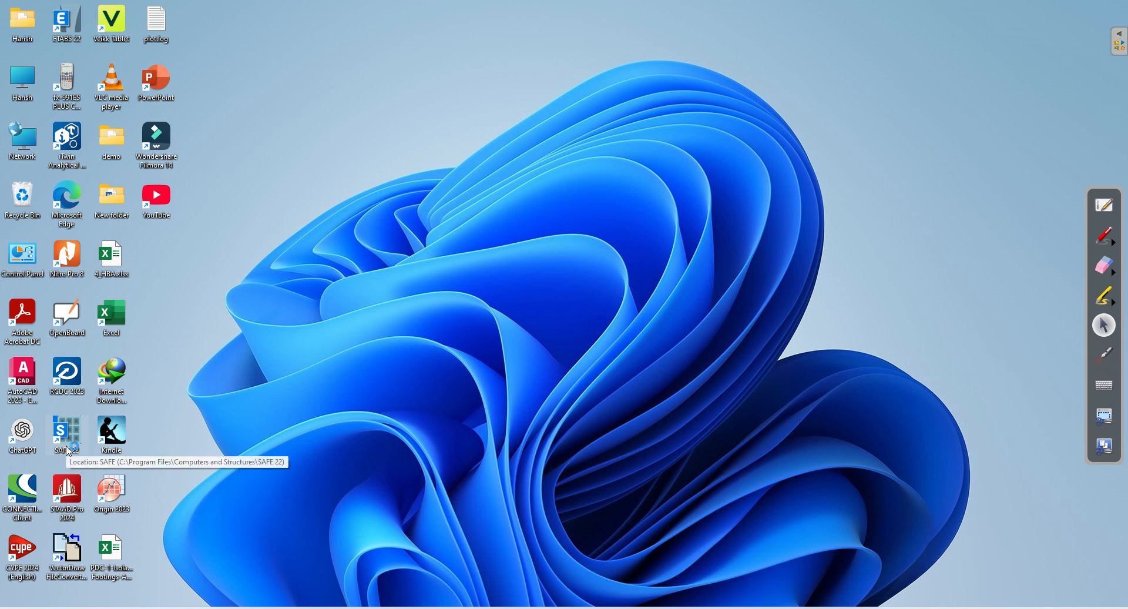
Launch SAFE 22 and initialize a new model with built-in Metric SI, India, Indian, IS 11384:2022 and IS 456:2000 settings
double_click(67, 435)
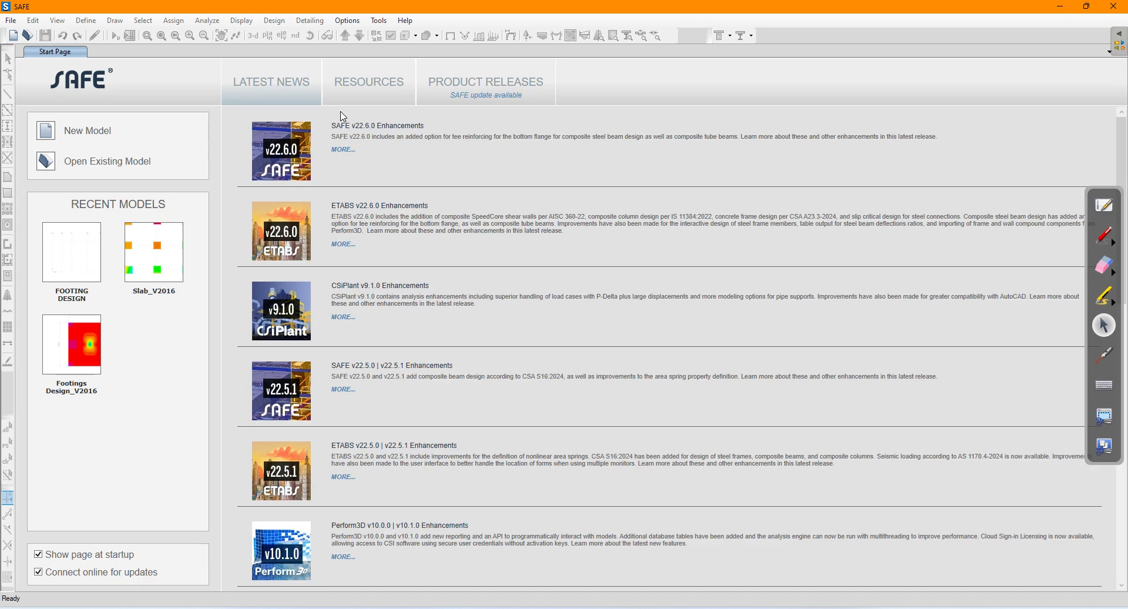
left_click(73, 136)
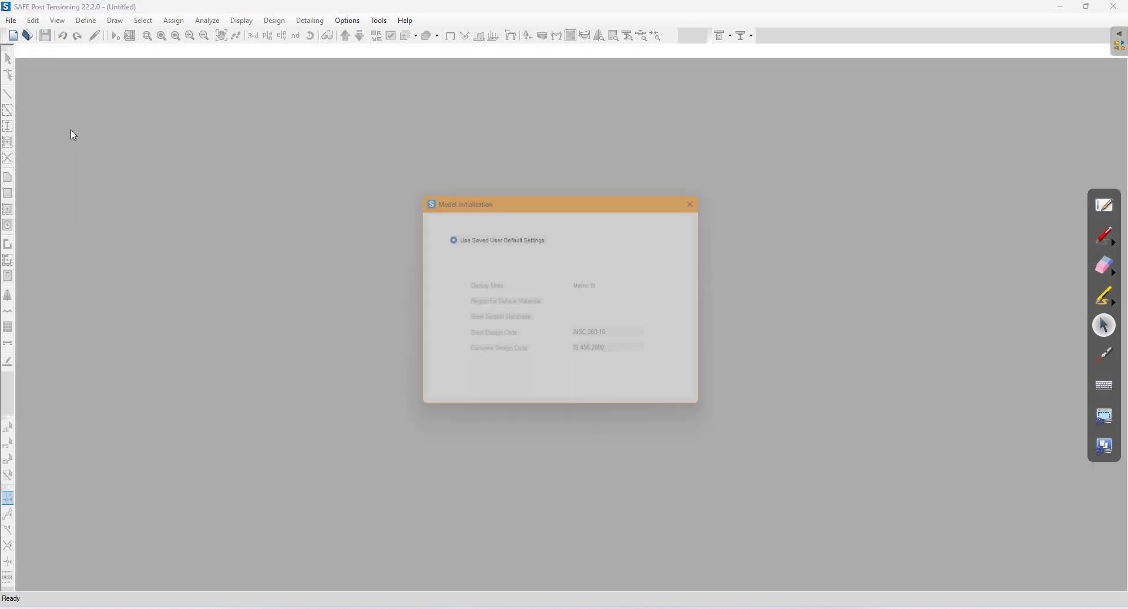
left_click(473, 271)
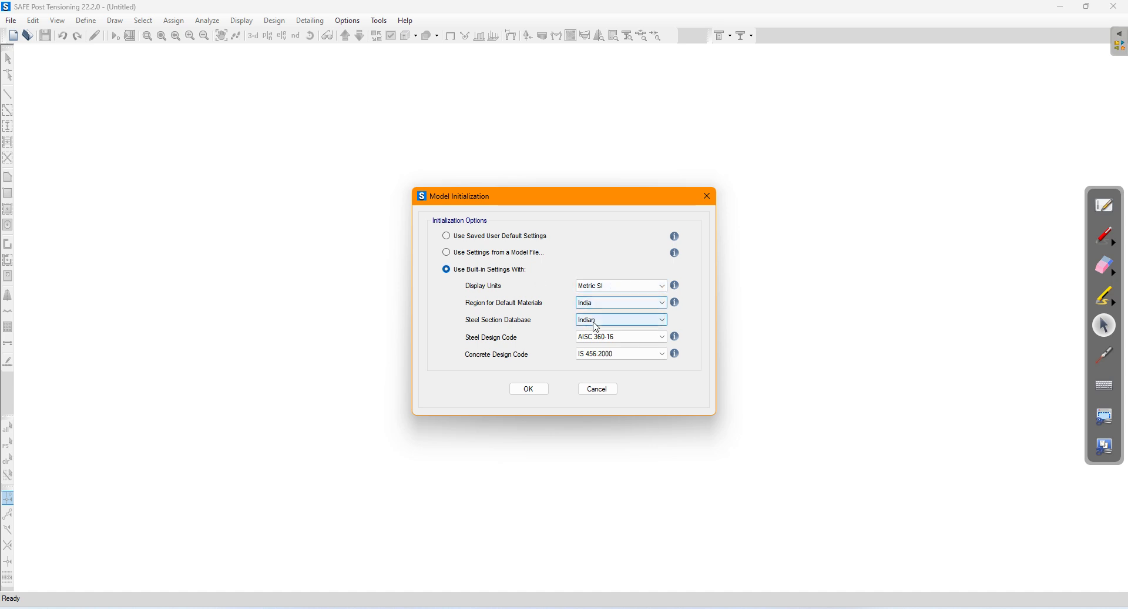
left_click(624, 337)
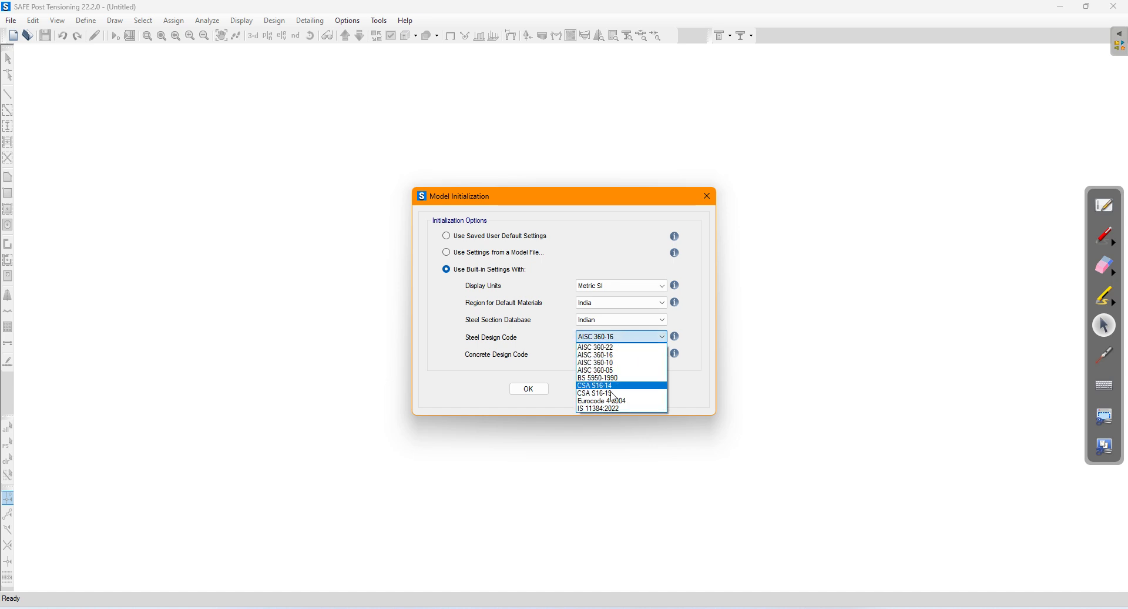
left_click(606, 408)
left_click(532, 389)
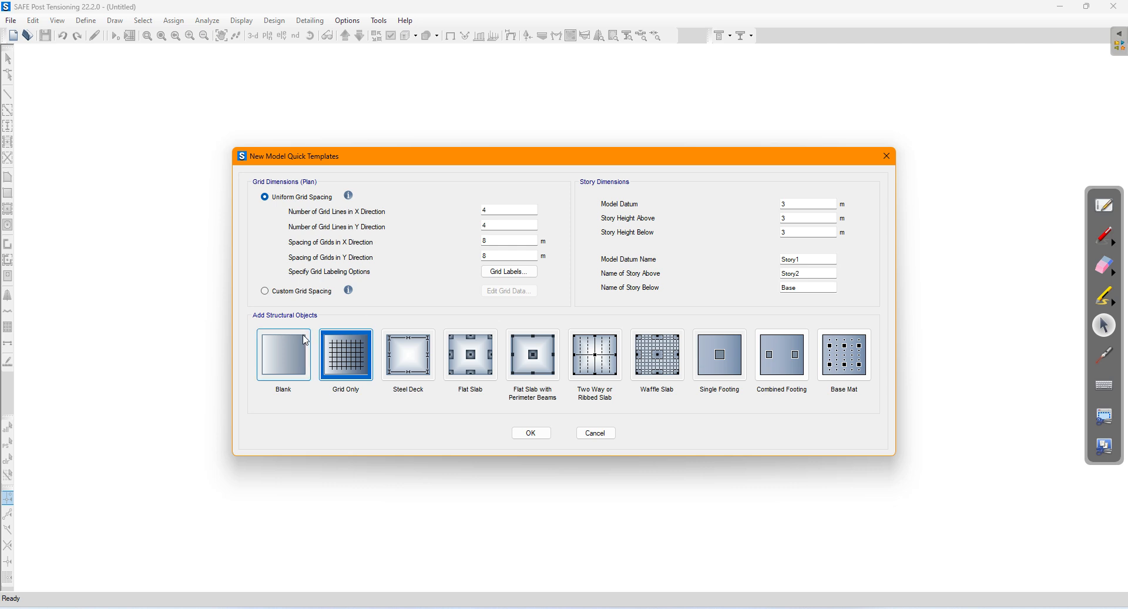
Create the model from the Blank template and close the Model Explorer
left_click(281, 372)
left_click(529, 433)
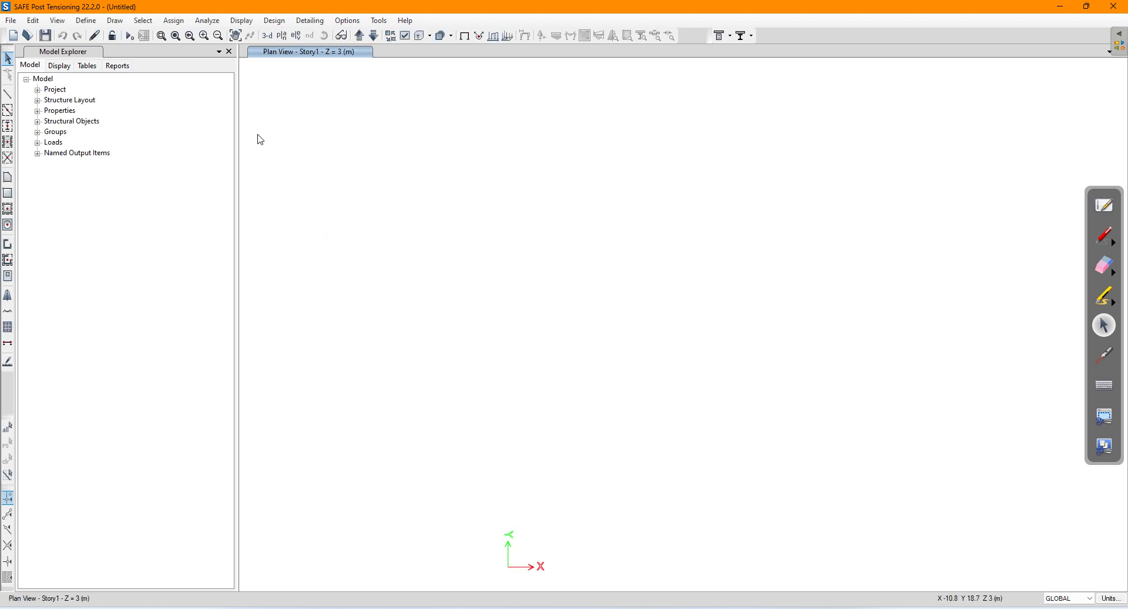
left_click(229, 52)
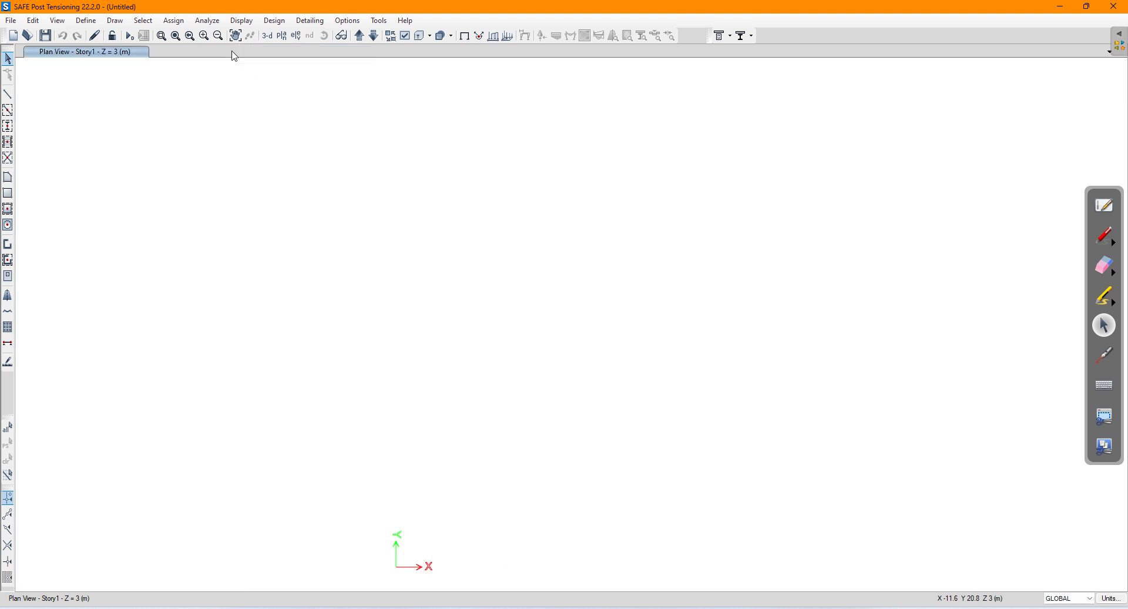
Import the SAFE text file Footings Design.F2K, discarding the changes to the untitled model
left_click(12, 21)
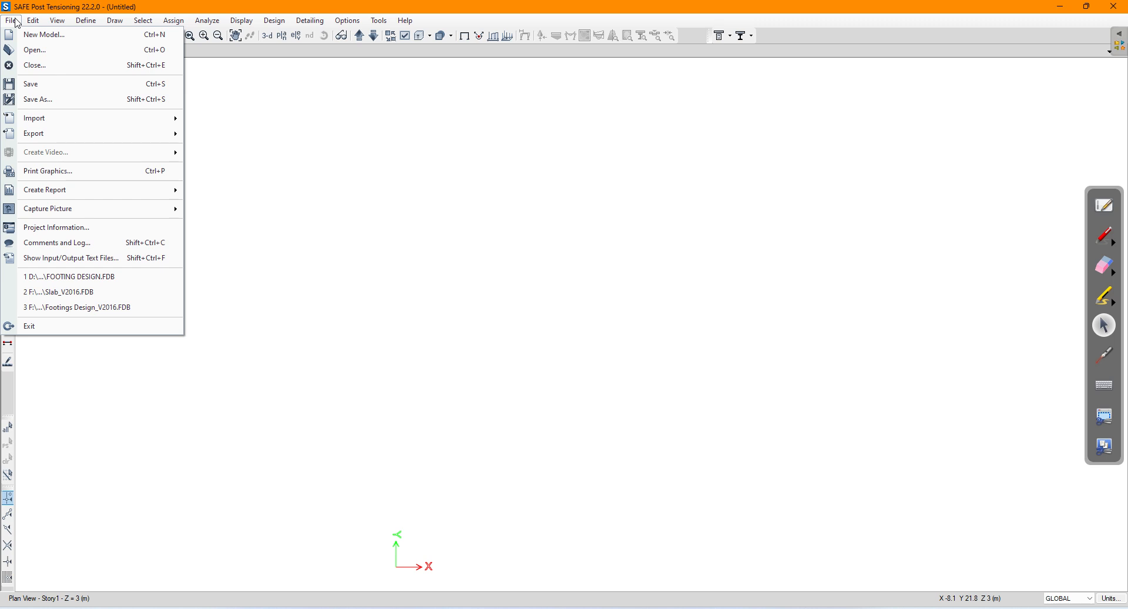
mouse_move(83, 121)
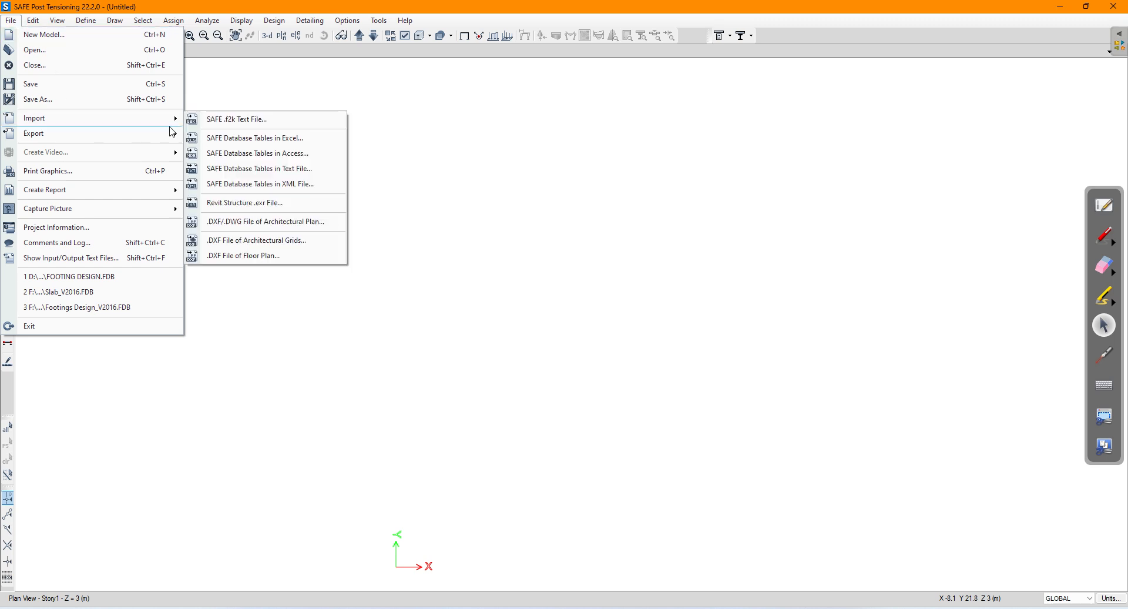
left_click(230, 121)
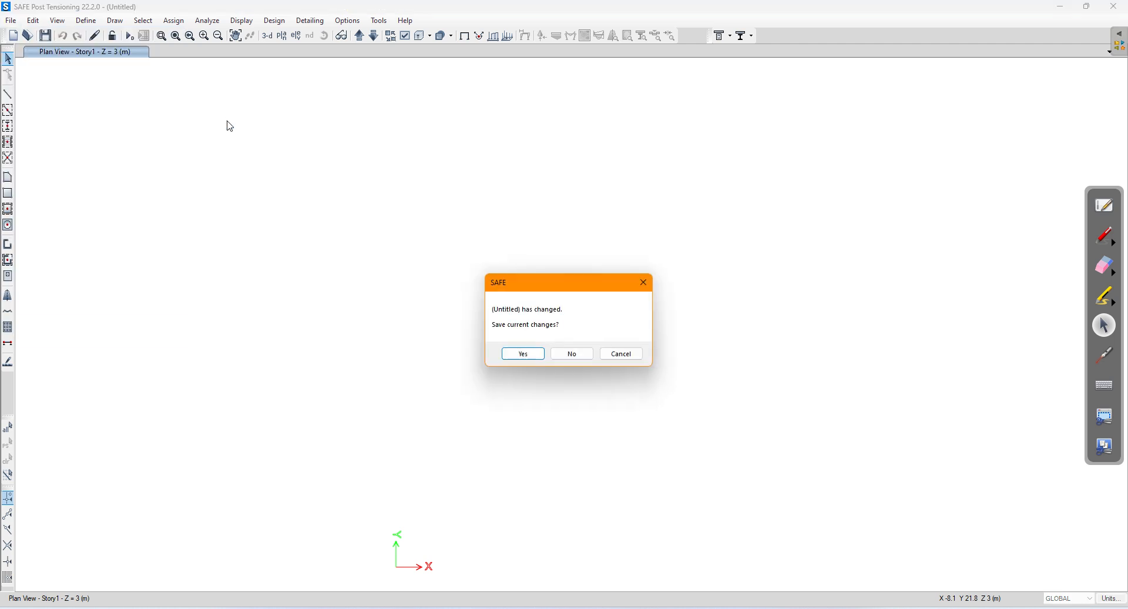
left_click(562, 355)
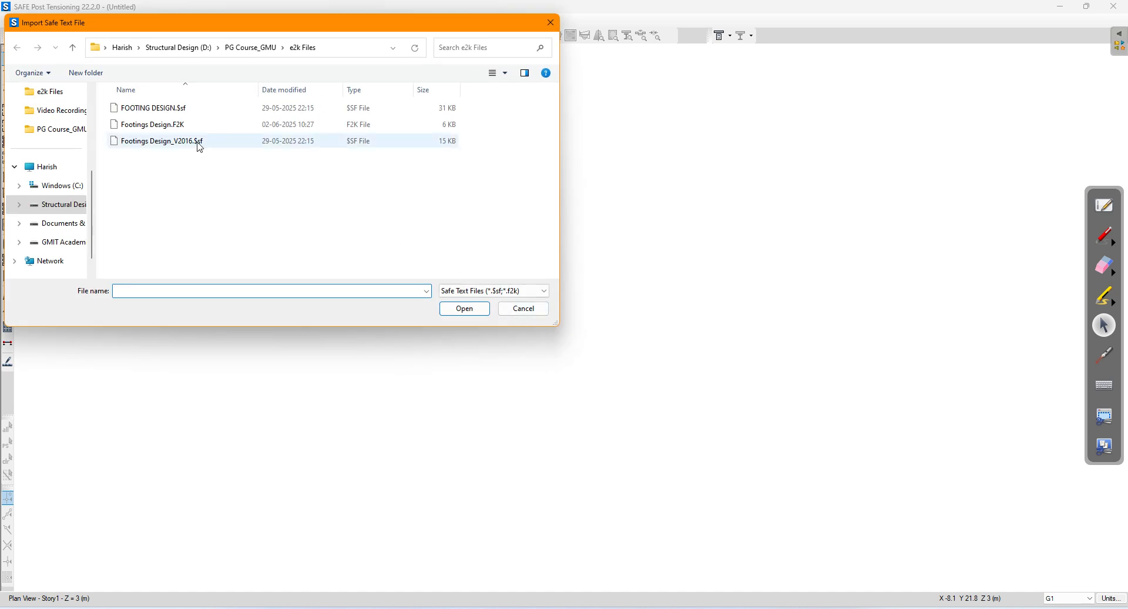
left_click(157, 130)
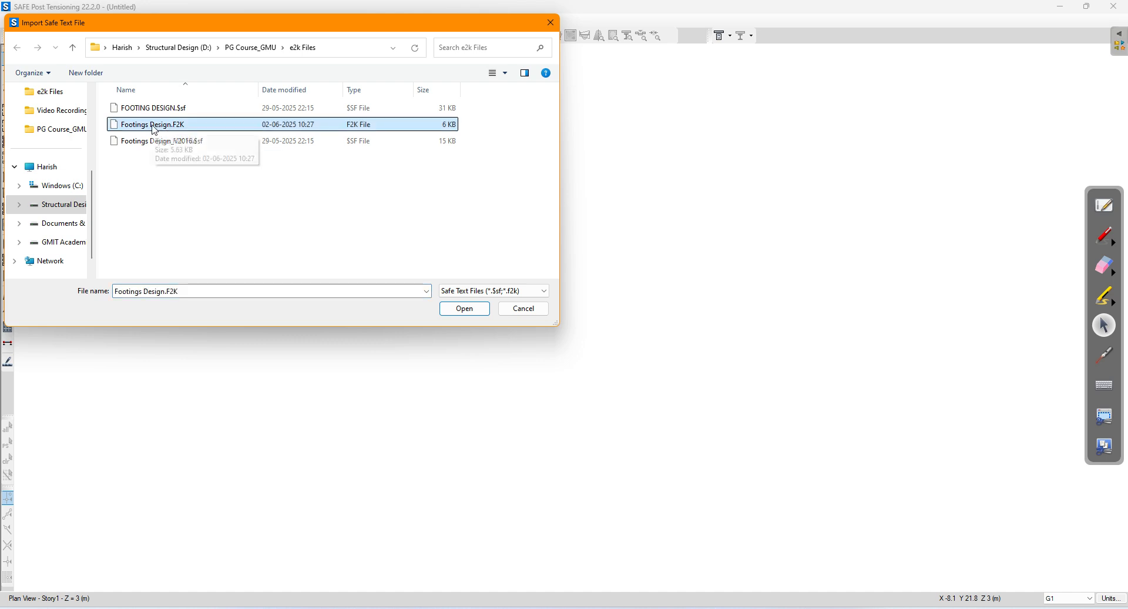
left_click(464, 308)
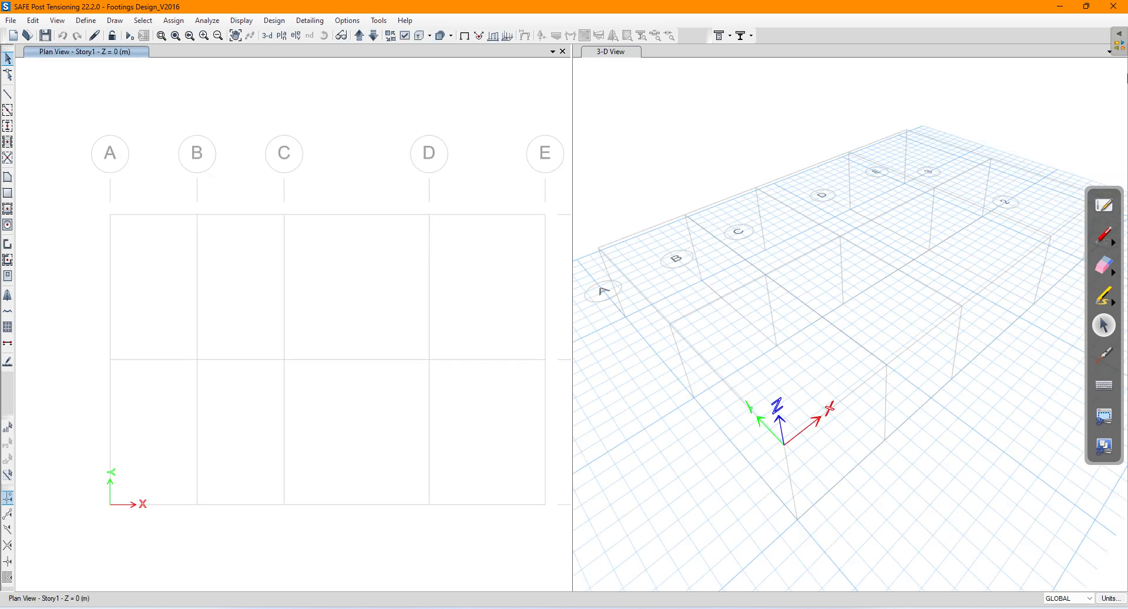
Close the 3-D view and maximize SAFE so only the Story1 plan view remains
double_click(992, 11)
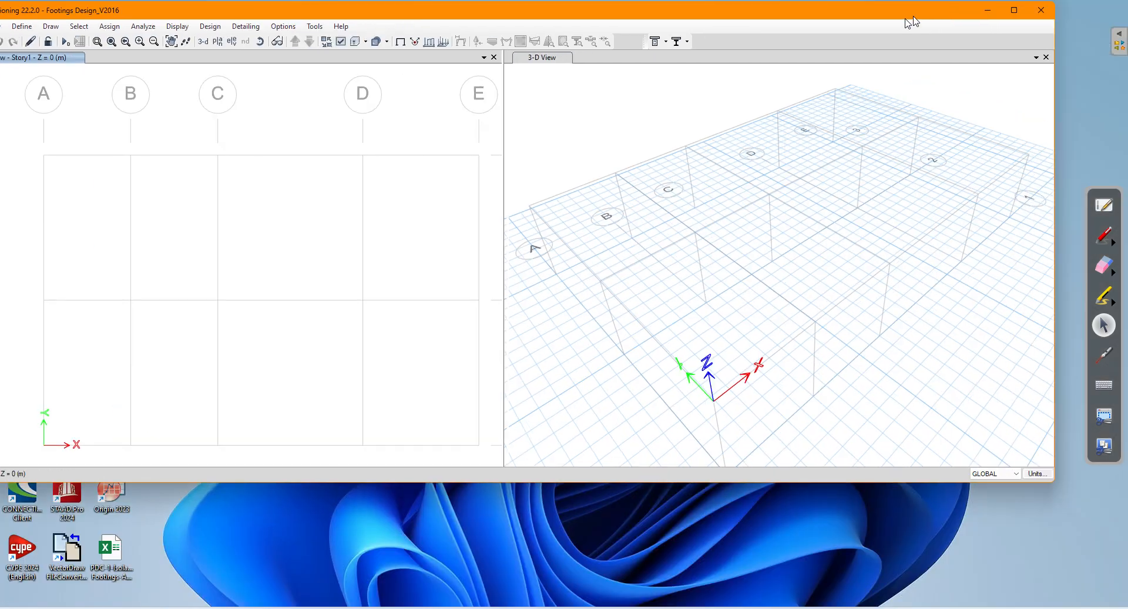
left_click(995, 69)
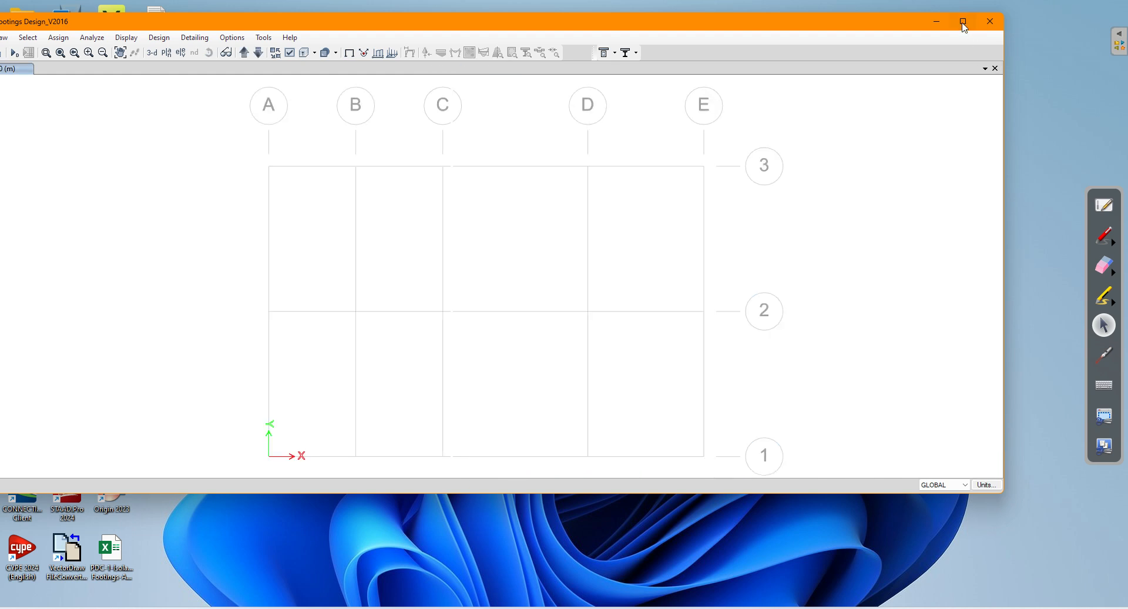
left_click(963, 22)
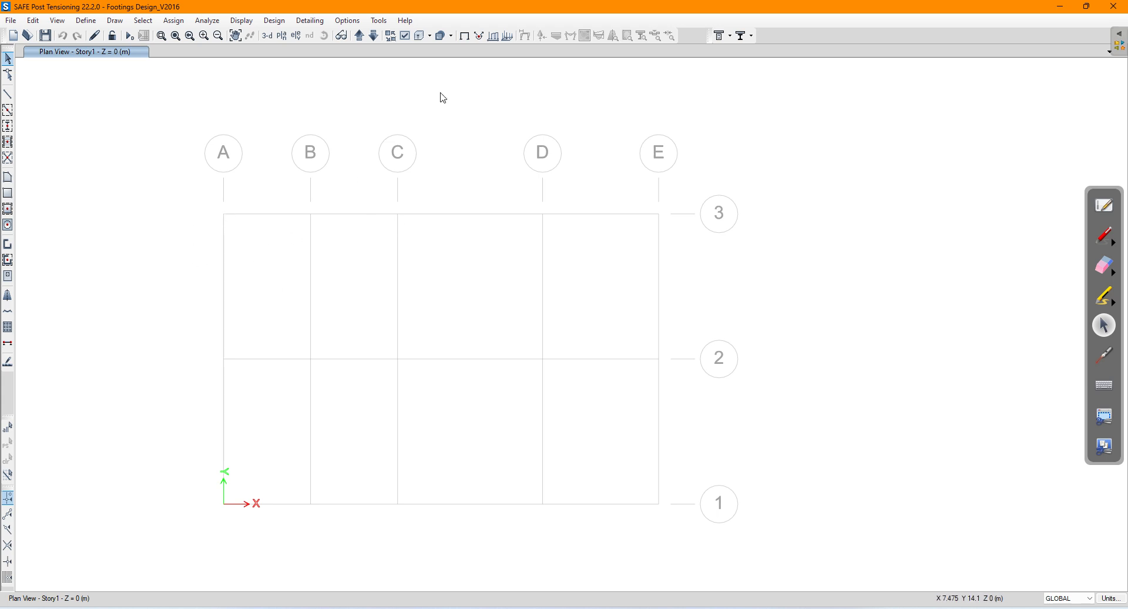
Turn off the Invisible setting for joint objects in the view options so the joints are displayed
left_click(406, 36)
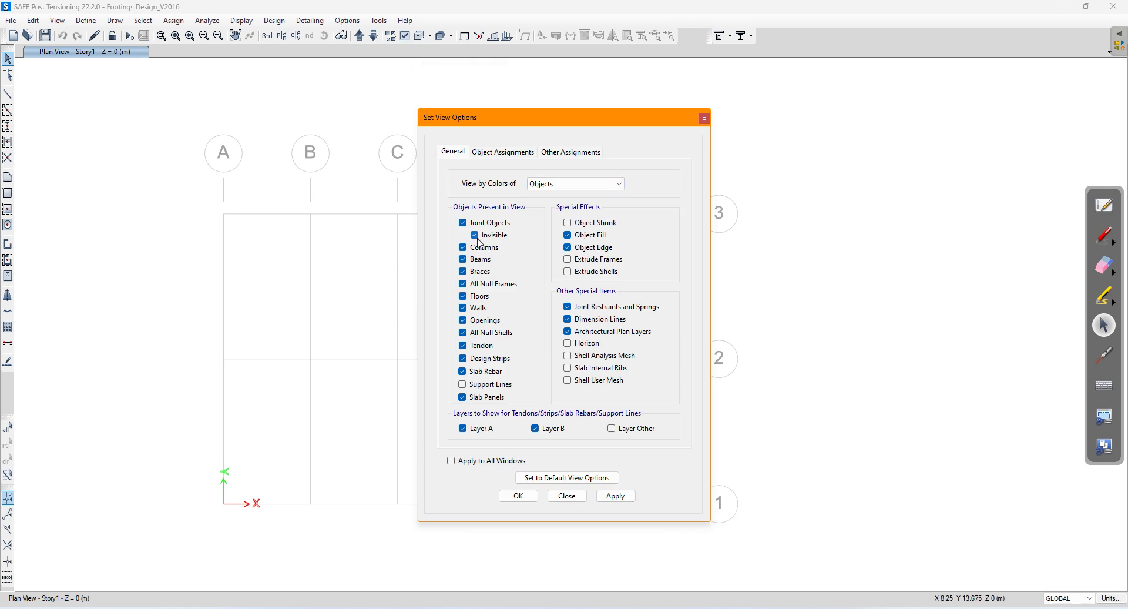
left_click(615, 495)
left_click(518, 497)
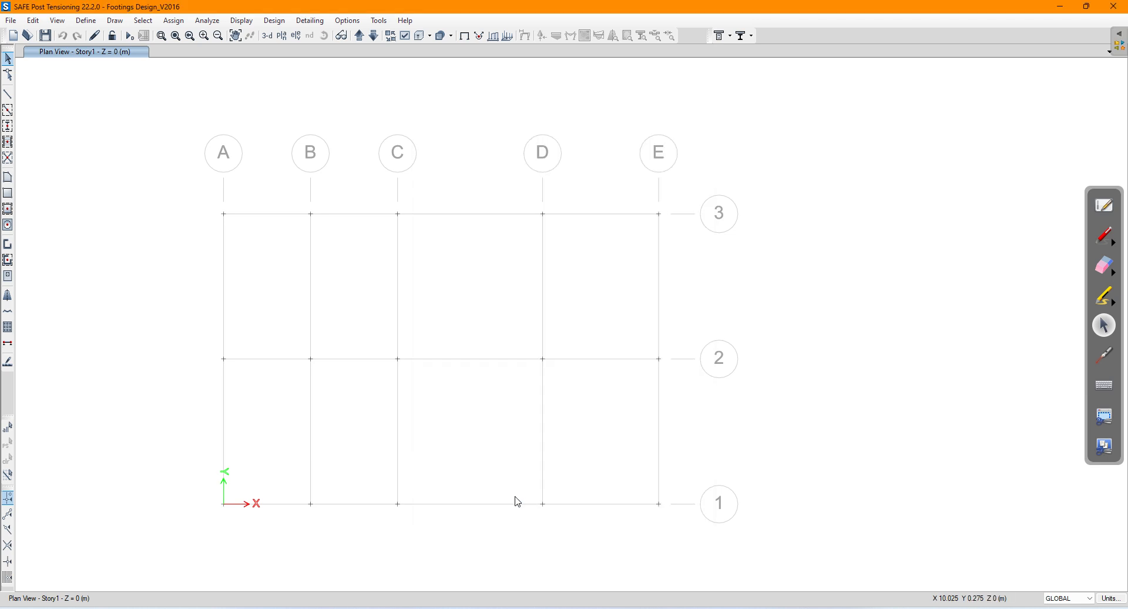
Arrange ETABS and SAFE side by side, with the whole ETABS base reactions plan in view
left_click_drag(472, 12, 330, 40)
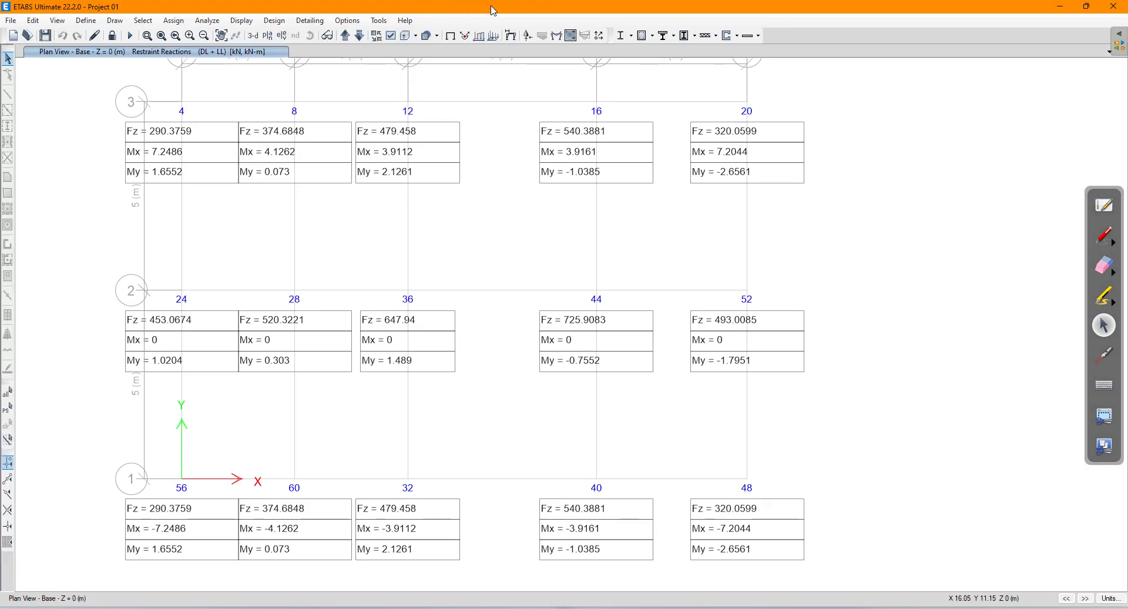
left_click_drag(492, 7, 314, 30)
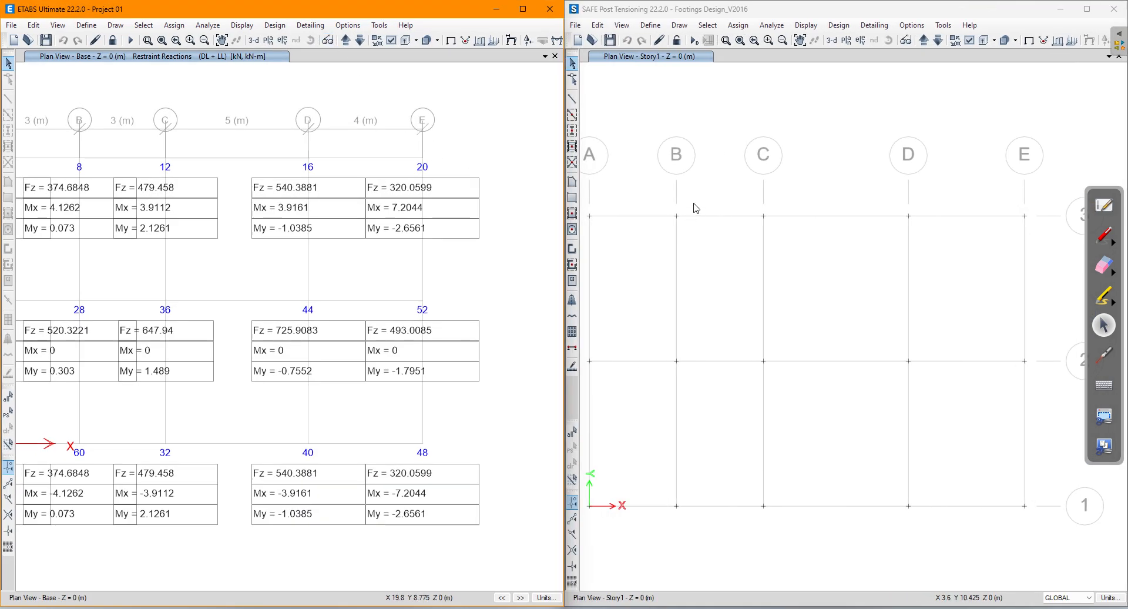
scroll(478, 265, "down", 2)
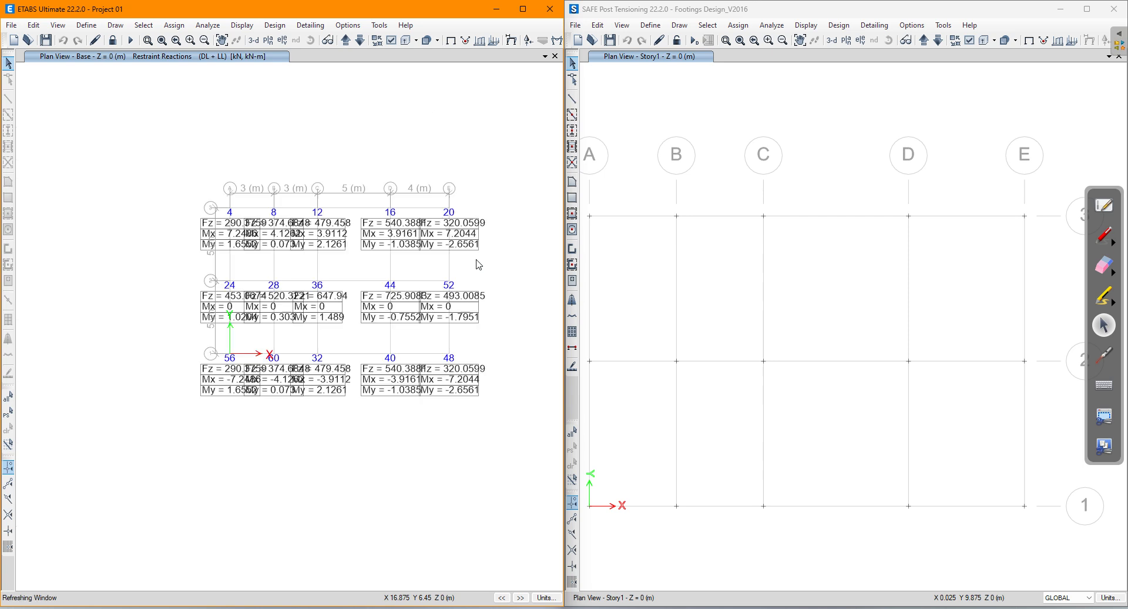
scroll(405, 255, "up", 2)
middle_click_drag(352, 269, 371, 269)
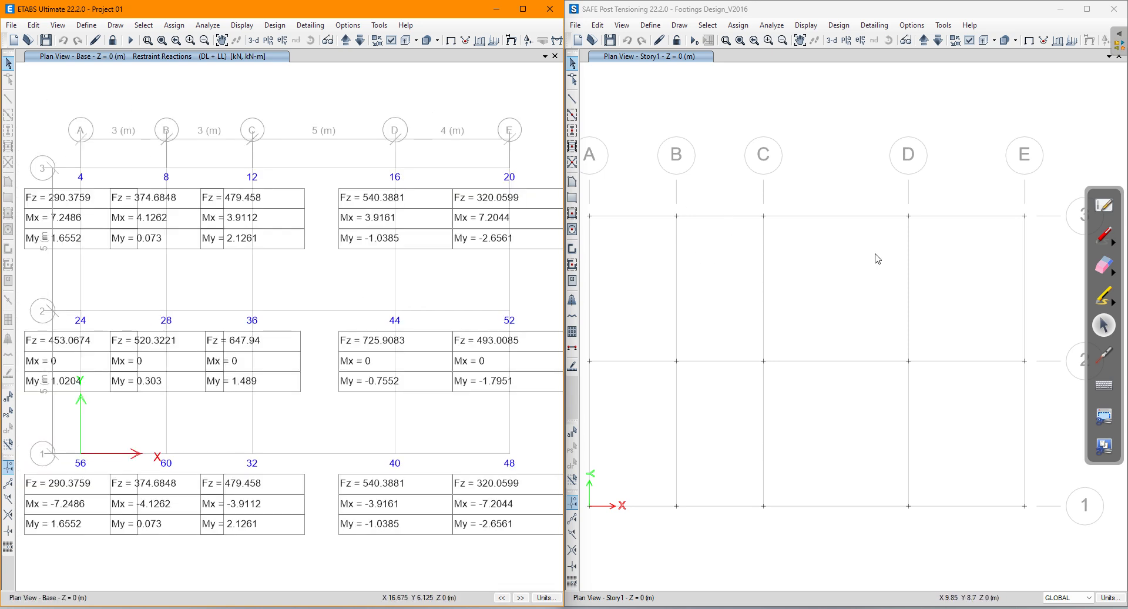
Switch the ETABS base plan back to the undeformed shape to clear the tabulated restraint reactions
middle_click_drag(867, 270, 874, 271)
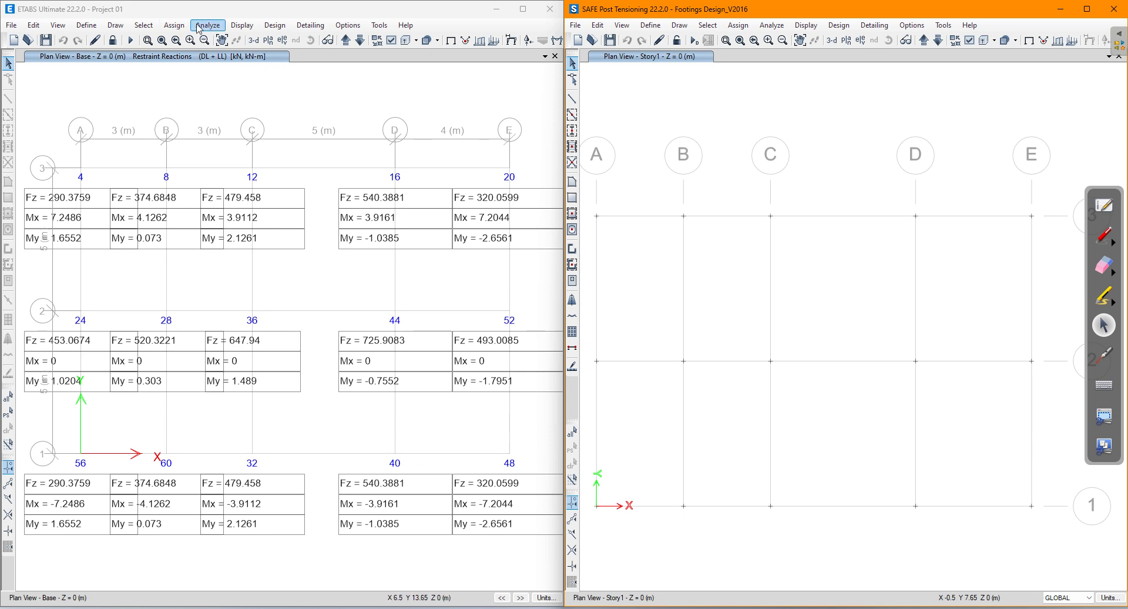
left_click(242, 25)
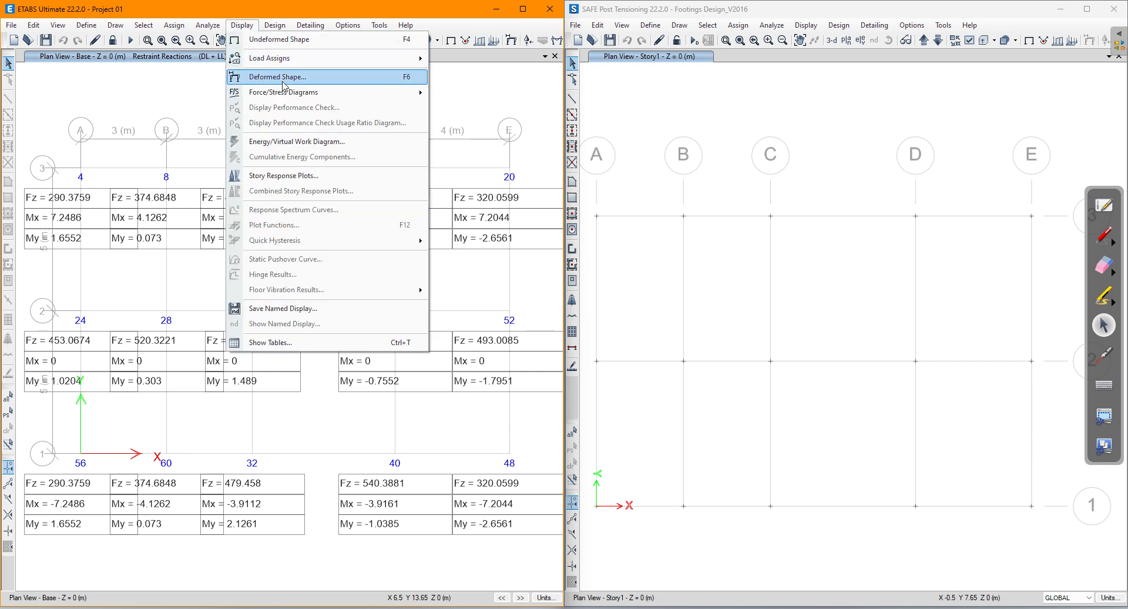
mouse_move(292, 92)
left_click(469, 94)
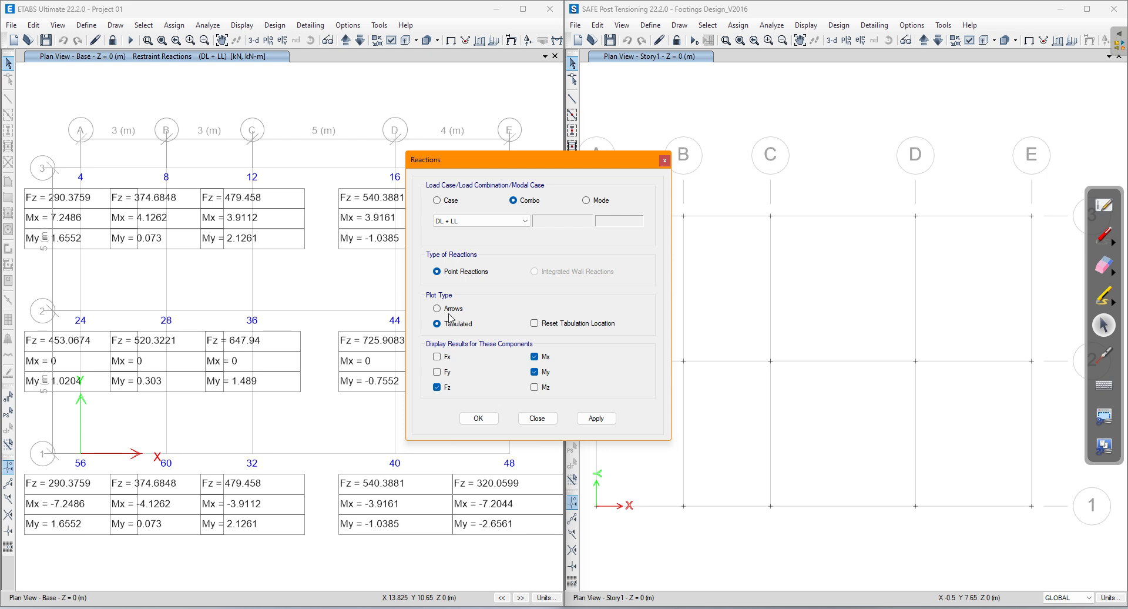
left_click(537, 418)
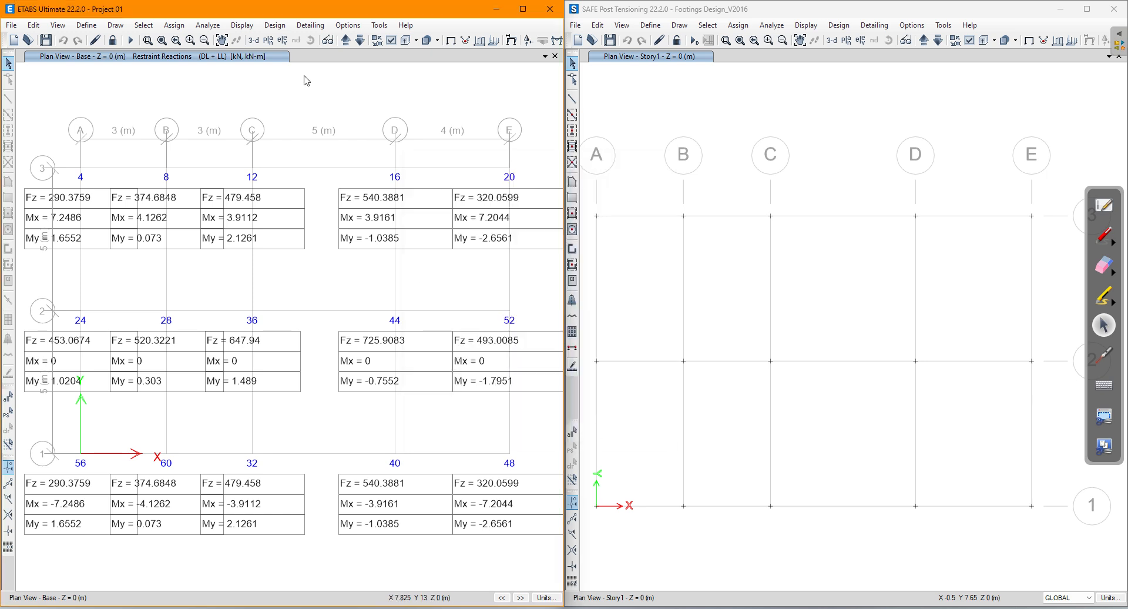
left_click(242, 25)
left_click(259, 40)
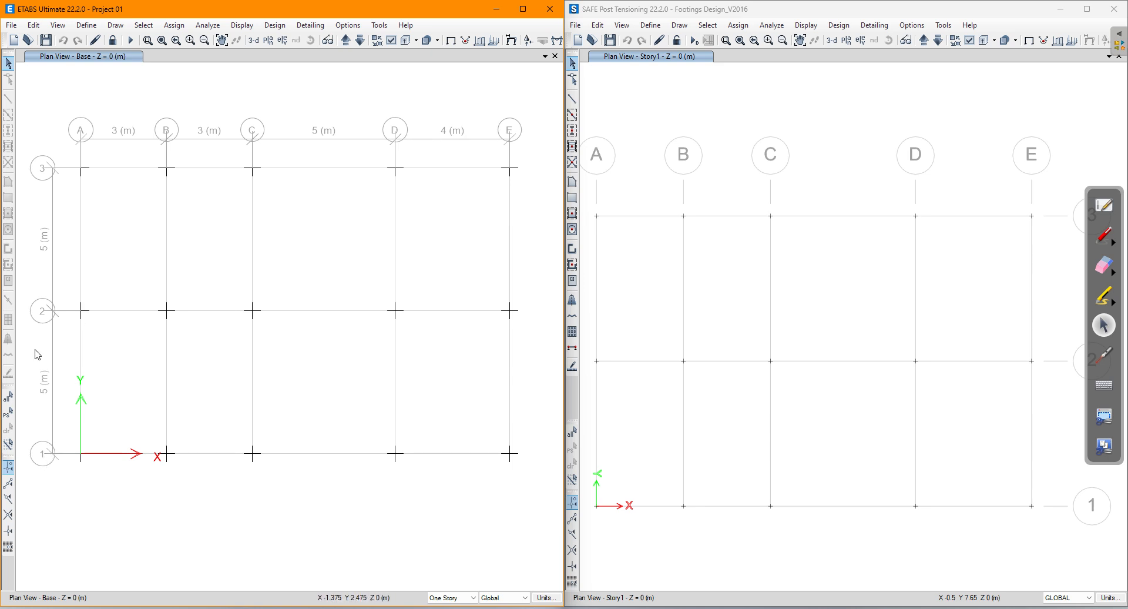
left_click(813, 442)
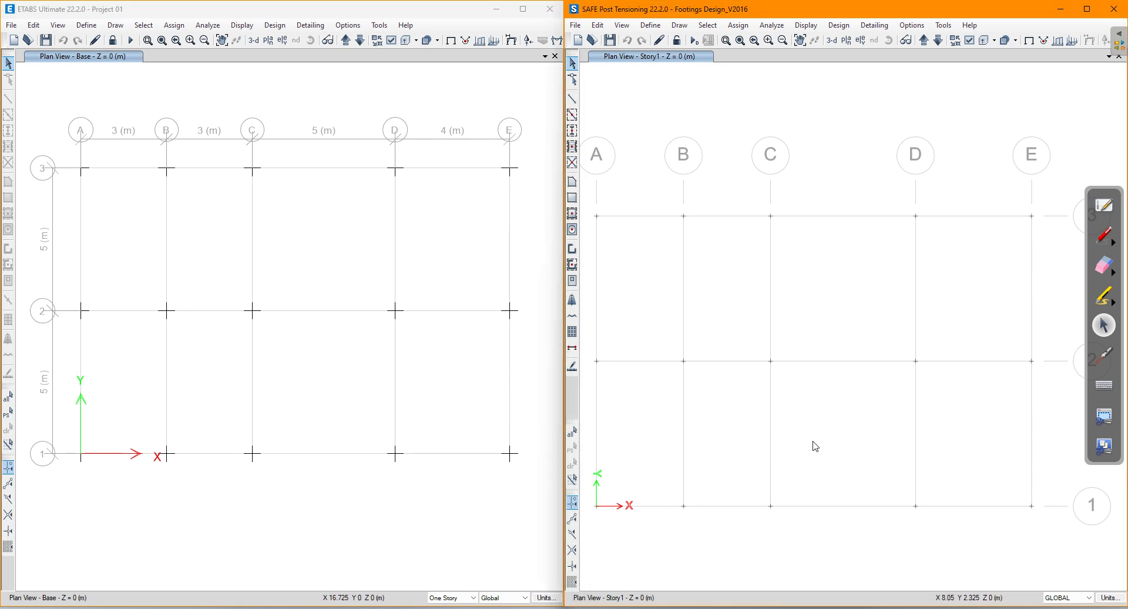
middle_click_drag(878, 443, 725, 463)
middle_click_drag(772, 304, 927, 316)
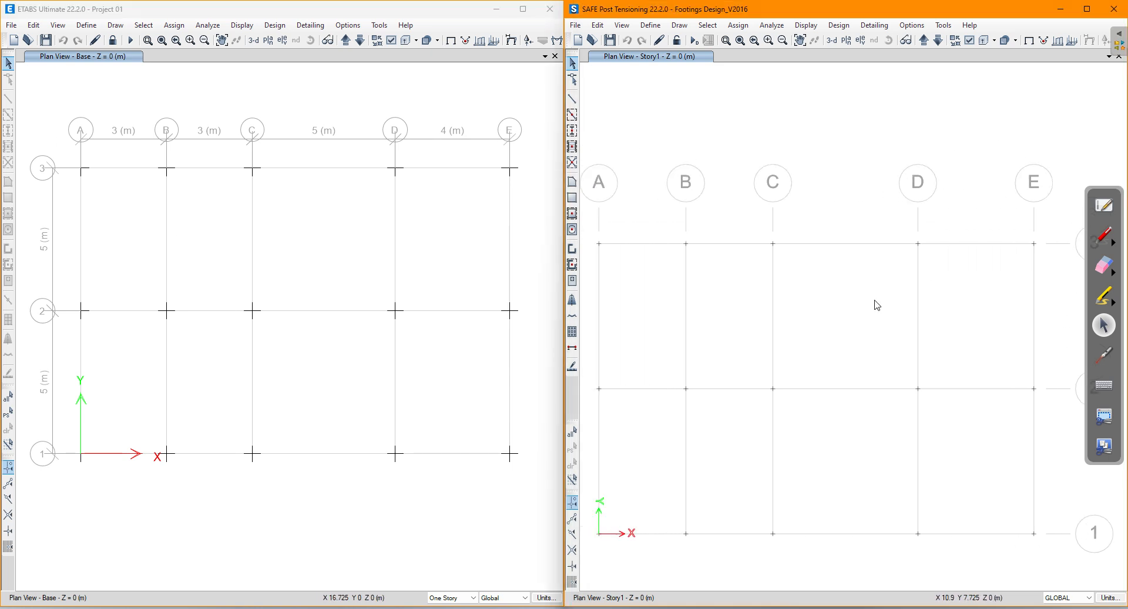
left_click(686, 243)
left_click(775, 245)
left_click_drag(1014, 227, 691, 544)
key("ctrl+q")
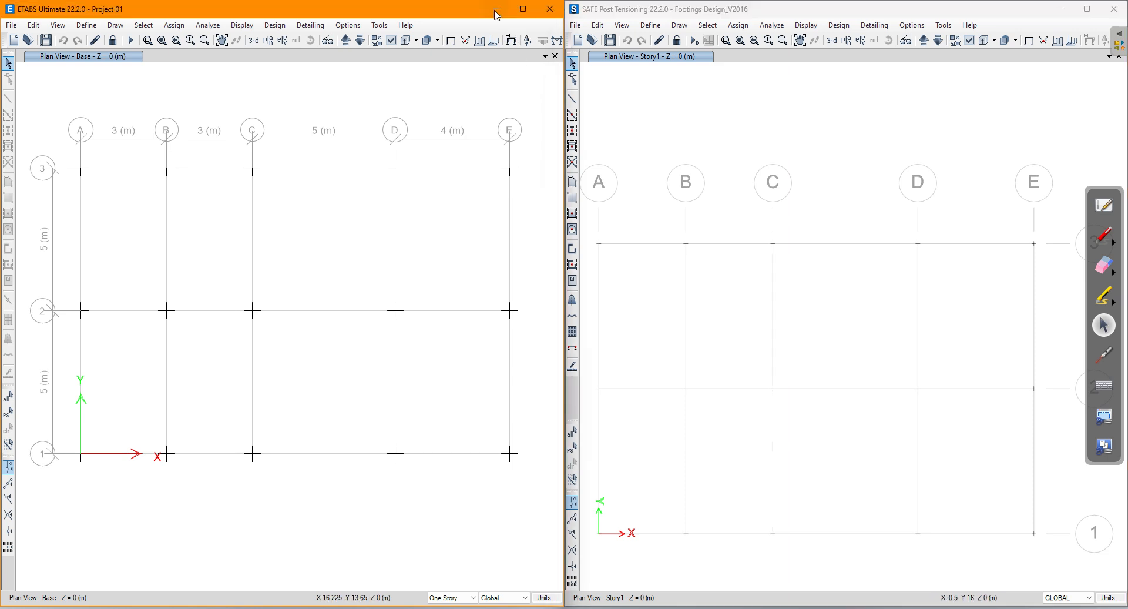
Minimize ETABS and maximize SAFE so the Story1 plan view fills the screen with no joints selected
left_click(495, 12)
left_click(1087, 9)
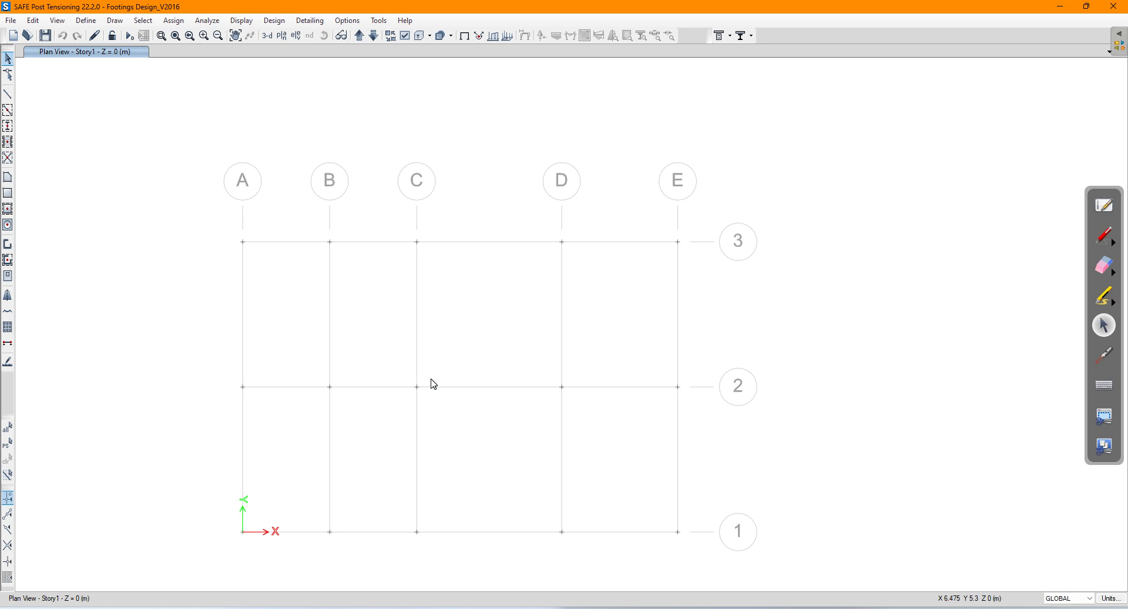
left_click_drag(689, 233, 655, 268)
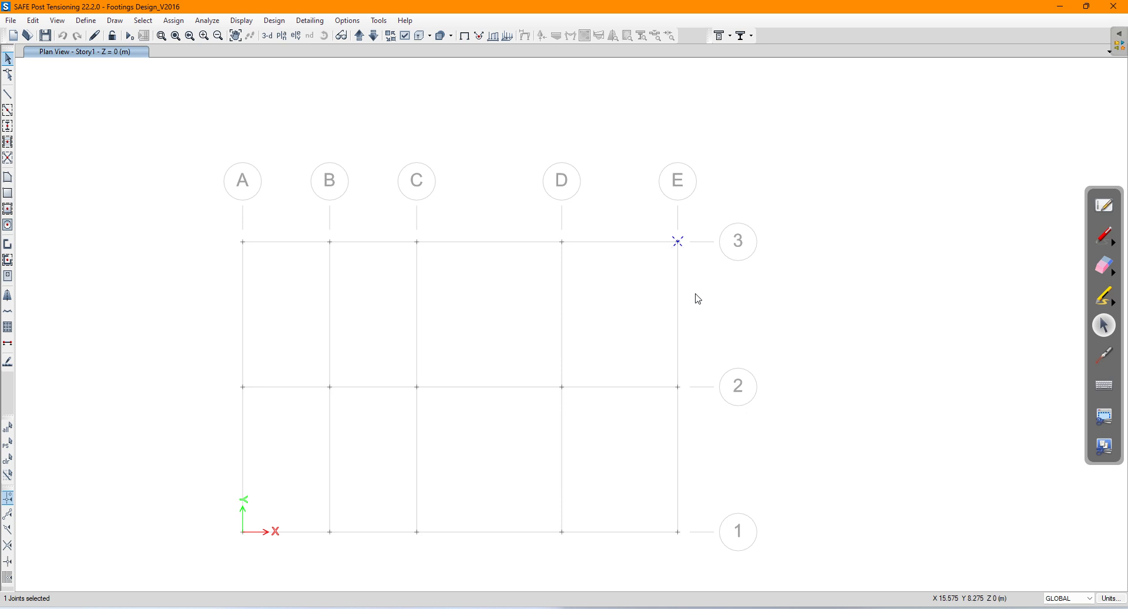
left_click_drag(738, 382, 423, 466)
key("Escape")
Handwrite the heading ETABS with Dead and Live beneath it in the empty space beside the plan grid
middle_click_drag(597, 374, 415, 324)
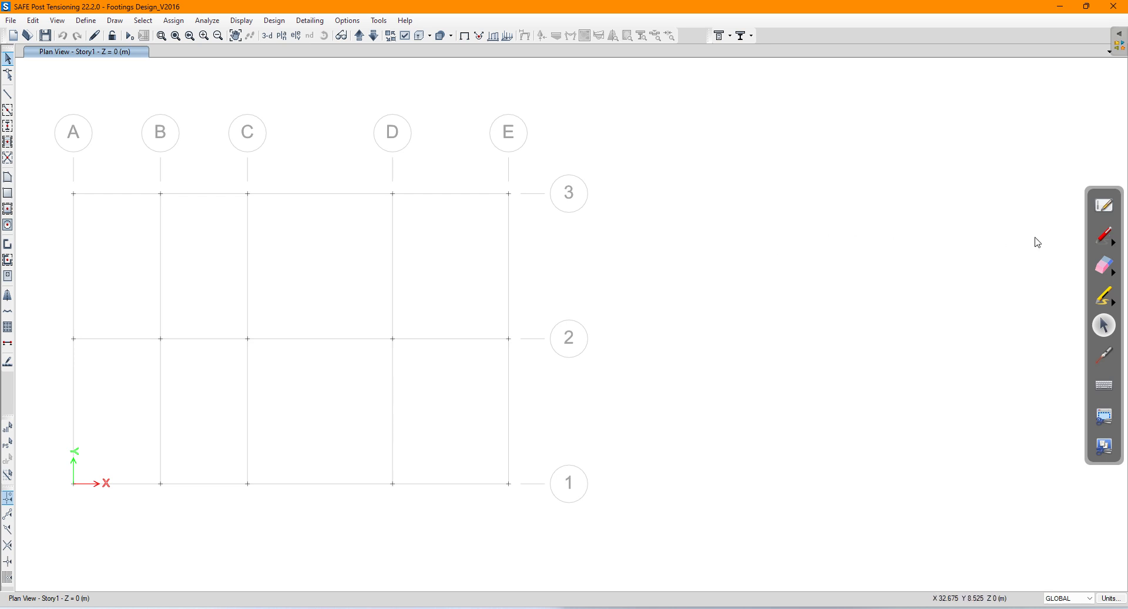
left_click(1107, 240)
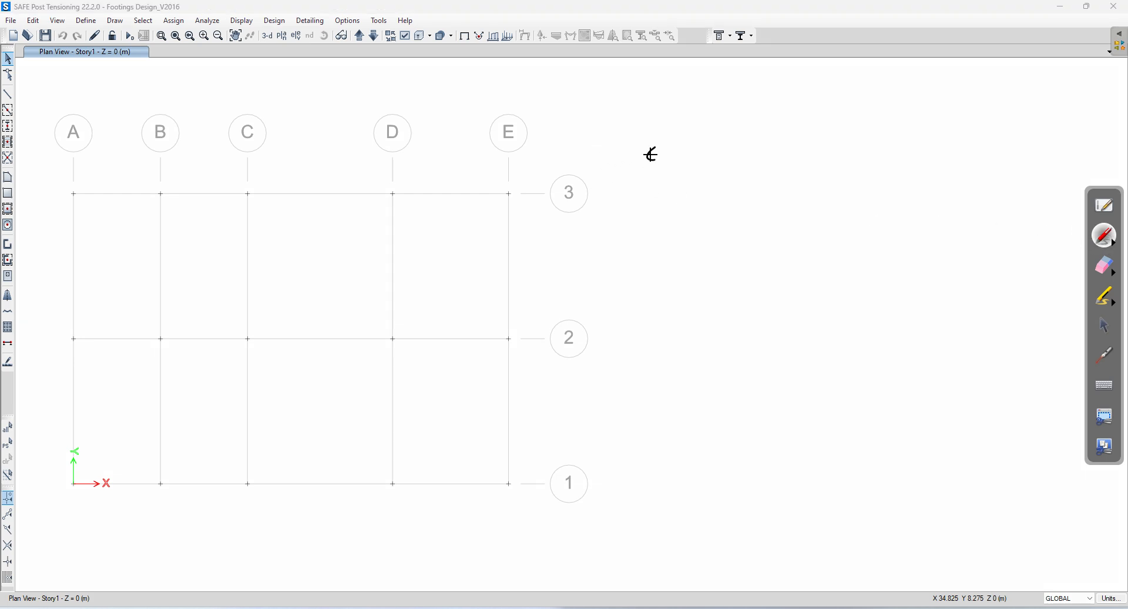
left_click_drag(672, 148, 673, 158)
left_click_drag(666, 148, 697, 158)
left_click_drag(696, 147, 713, 155)
left_click_drag(645, 192, 645, 206)
mouse_move(645, 193)
left_mouse_down()
mouse_move(645, 207)
mouse_move(663, 207)
mouse_move(649, 251)
mouse_move(692, 247)
left_mouse_up()
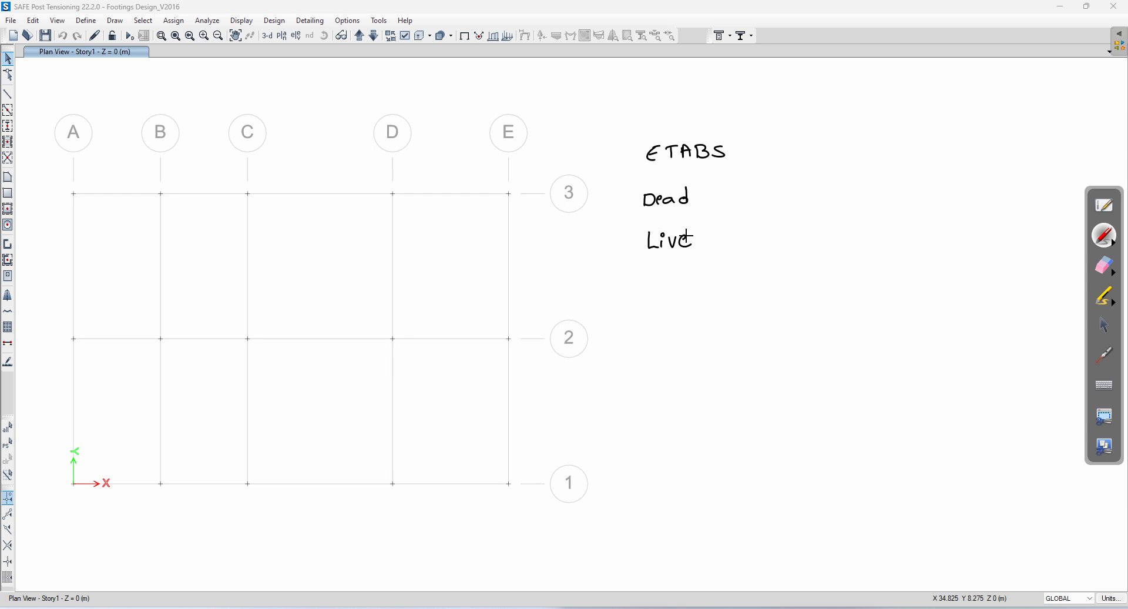
Handwrite the heading SAFE and draw arrows mapping Dead to Dead_above and Live to Live_above
left_click_drag(803, 146, 794, 156)
left_click_drag(847, 143, 846, 154)
left_click_drag(727, 197, 760, 198)
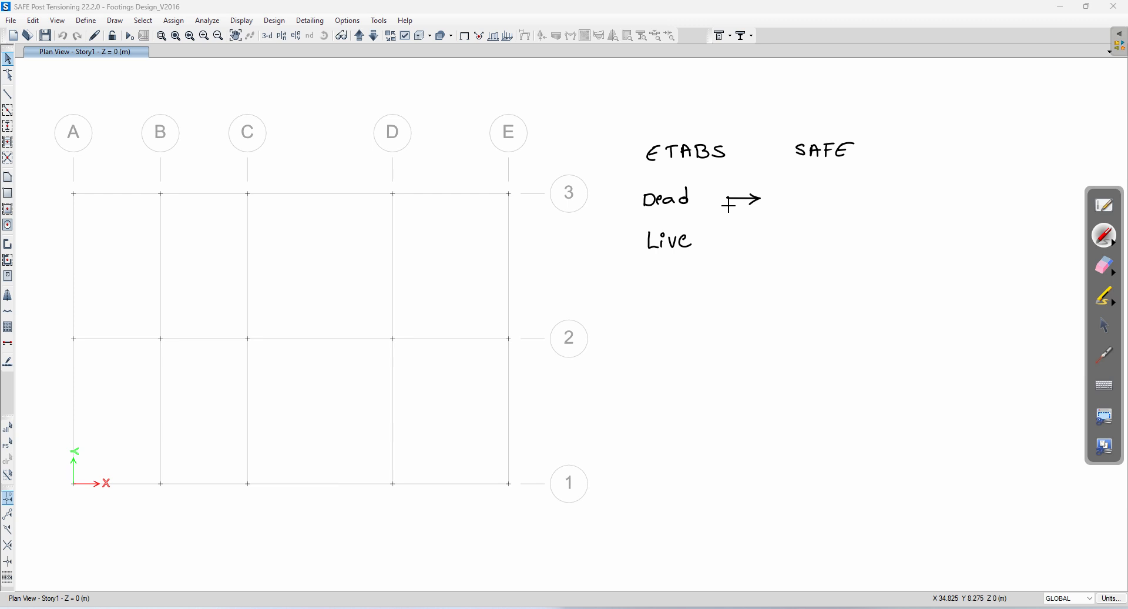
left_click_drag(787, 191, 795, 203)
mouse_move(790, 196)
left_mouse_down()
mouse_move(828, 181)
mouse_move(908, 193)
left_mouse_up()
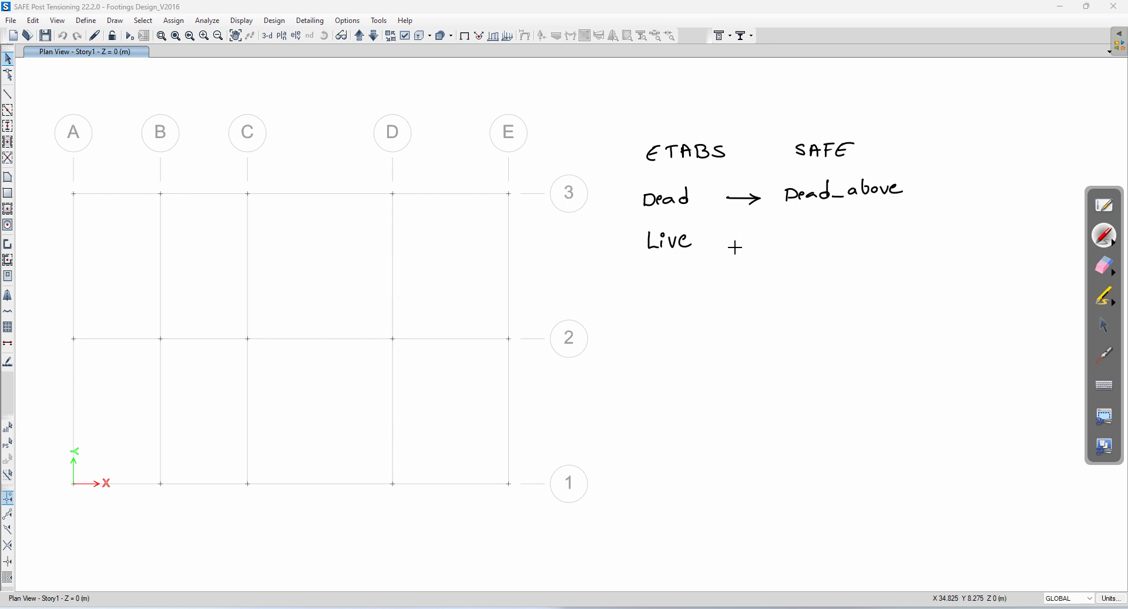
mouse_move(735, 242)
left_mouse_down()
mouse_move(763, 245)
mouse_move(749, 252)
left_mouse_up()
mouse_move(790, 231)
left_mouse_down()
mouse_move(794, 246)
mouse_move(894, 233)
left_mouse_up()
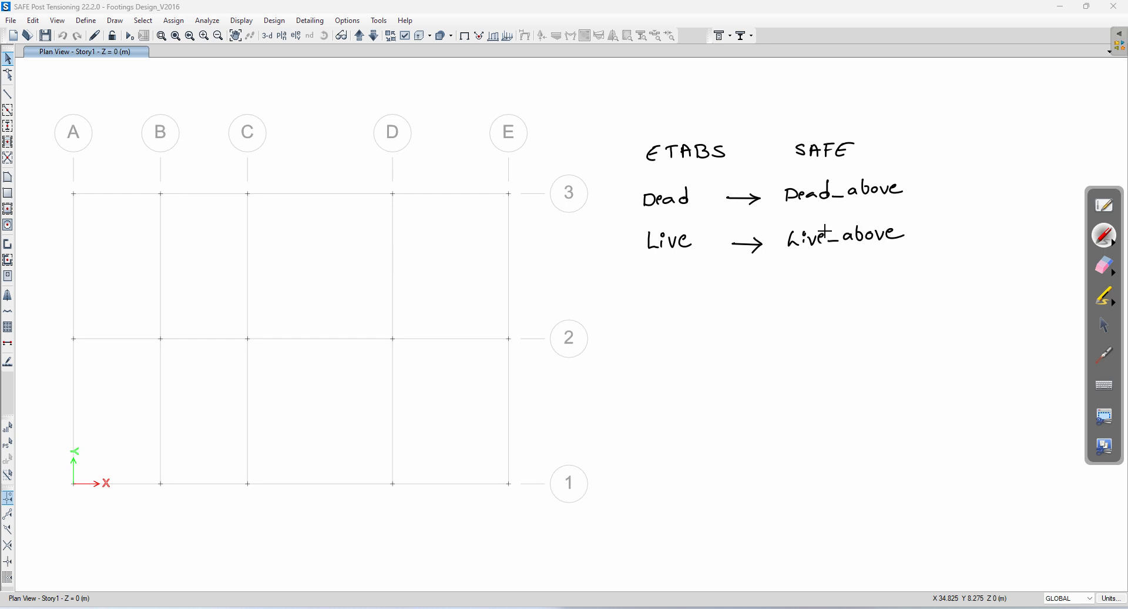
Bracket the handwritten load mapping in red and label it Load Patterns
left_click(1109, 247)
left_click(947, 241)
left_click_drag(933, 163, 927, 231)
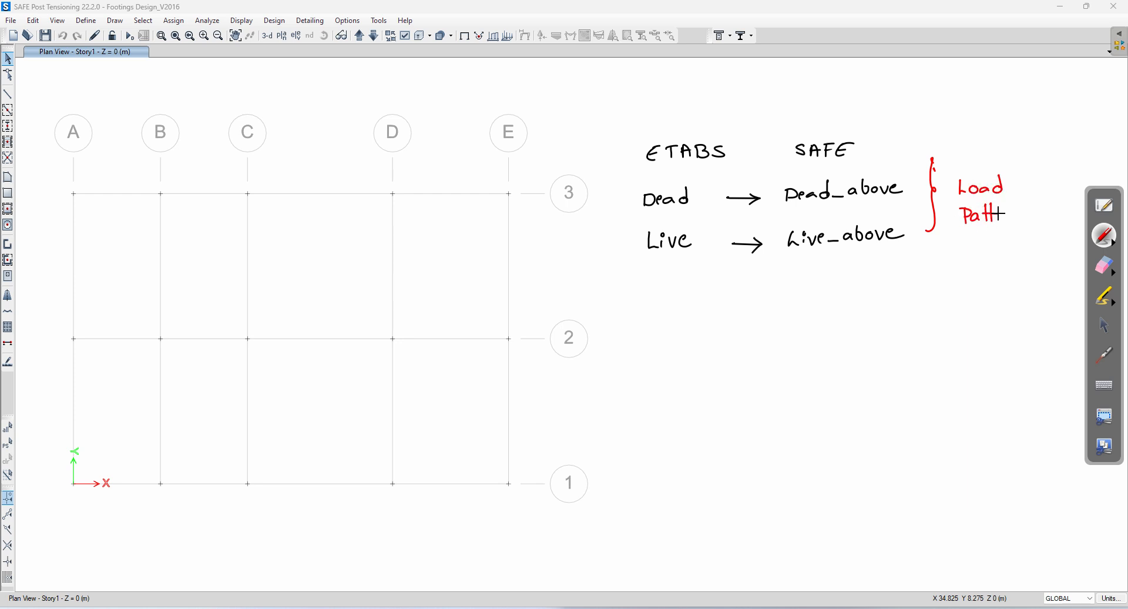
left_click_drag(1020, 216, 1026, 223)
Underline the ETABS and SAFE headings in red, tick all four load names, and return to the normal pointer
left_click_drag(649, 169, 720, 167)
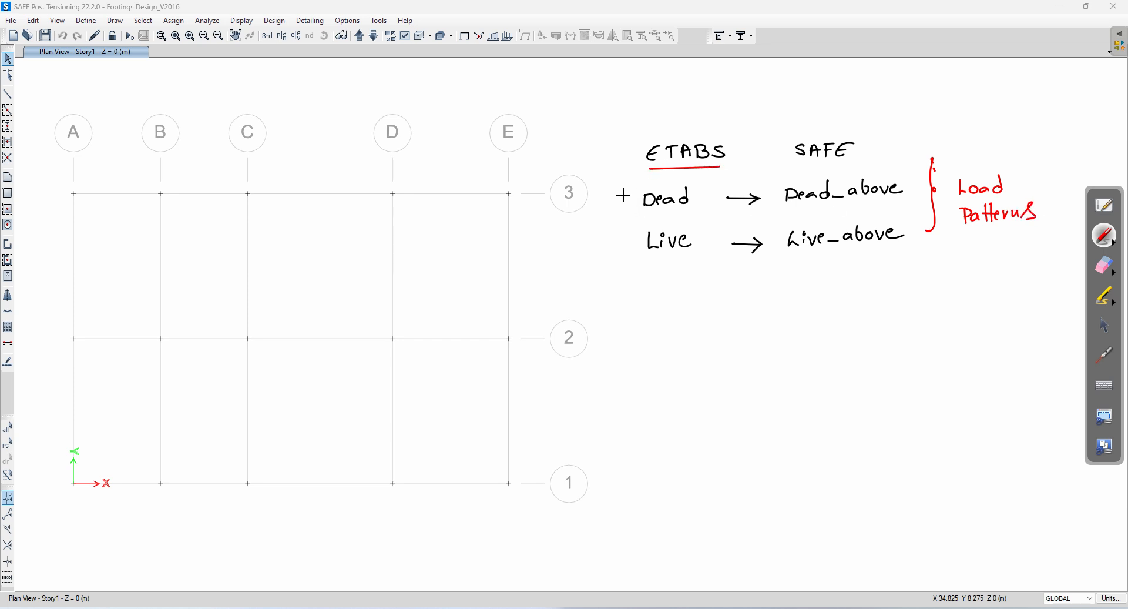
left_click_drag(626, 199, 657, 185)
left_click_drag(785, 161, 860, 155)
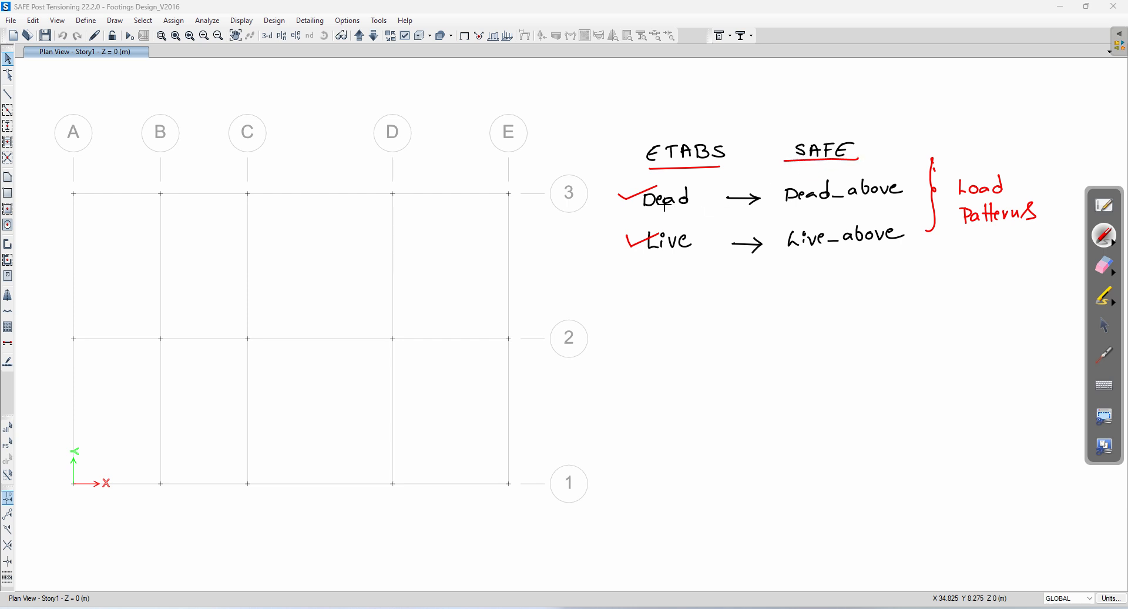
left_click_drag(771, 187, 803, 178)
left_click_drag(764, 231, 799, 223)
left_click(1106, 327)
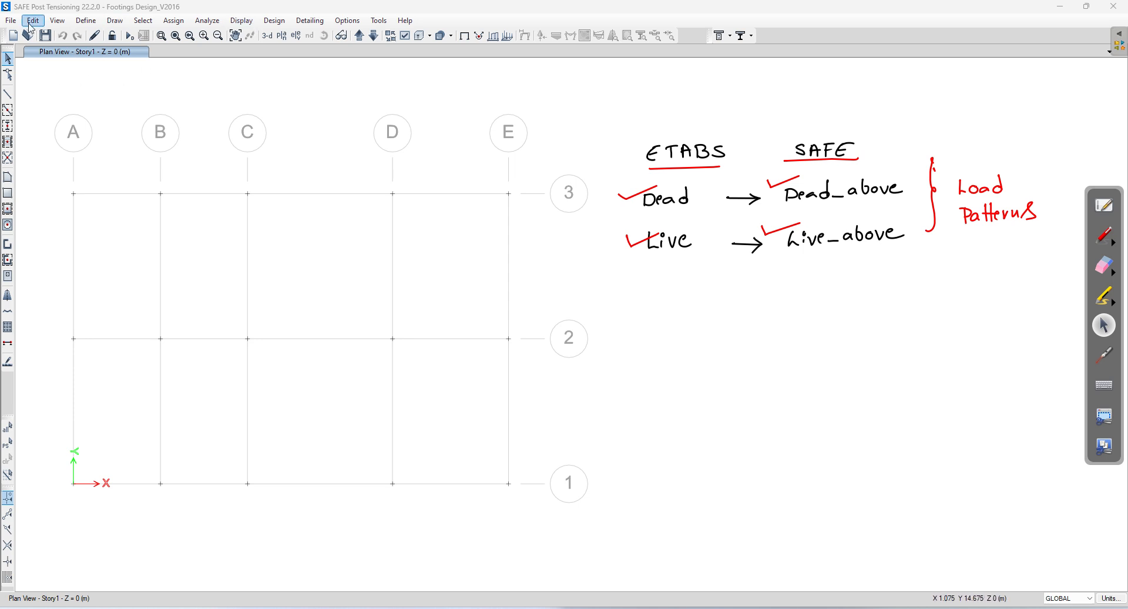
Check the joint load assignment display for the Dead load pattern, closing it without applying anything
left_click(240, 20)
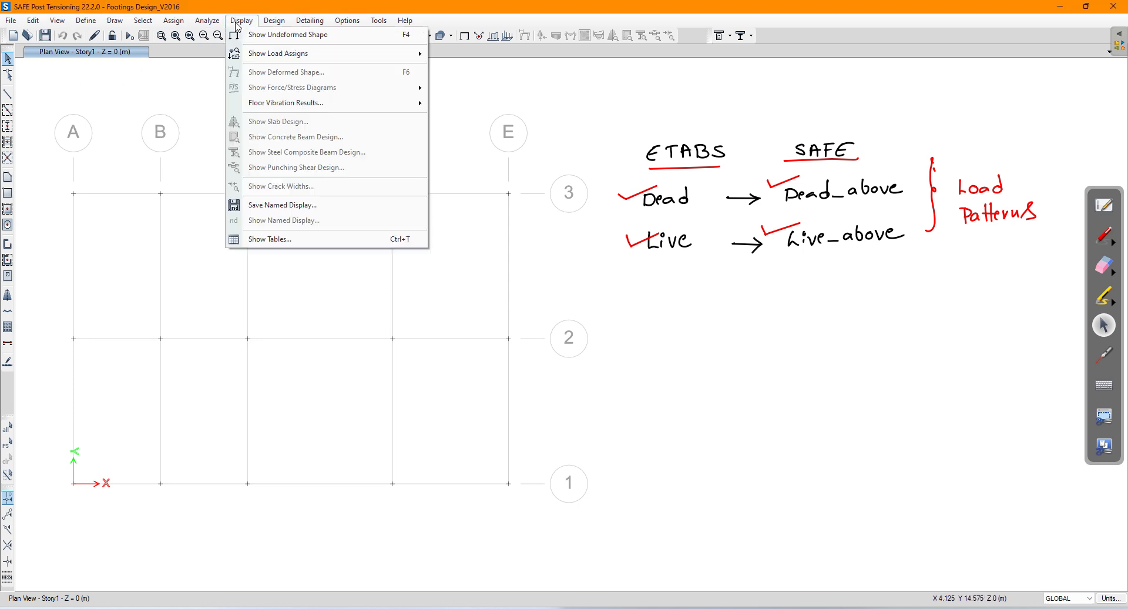
mouse_move(268, 58)
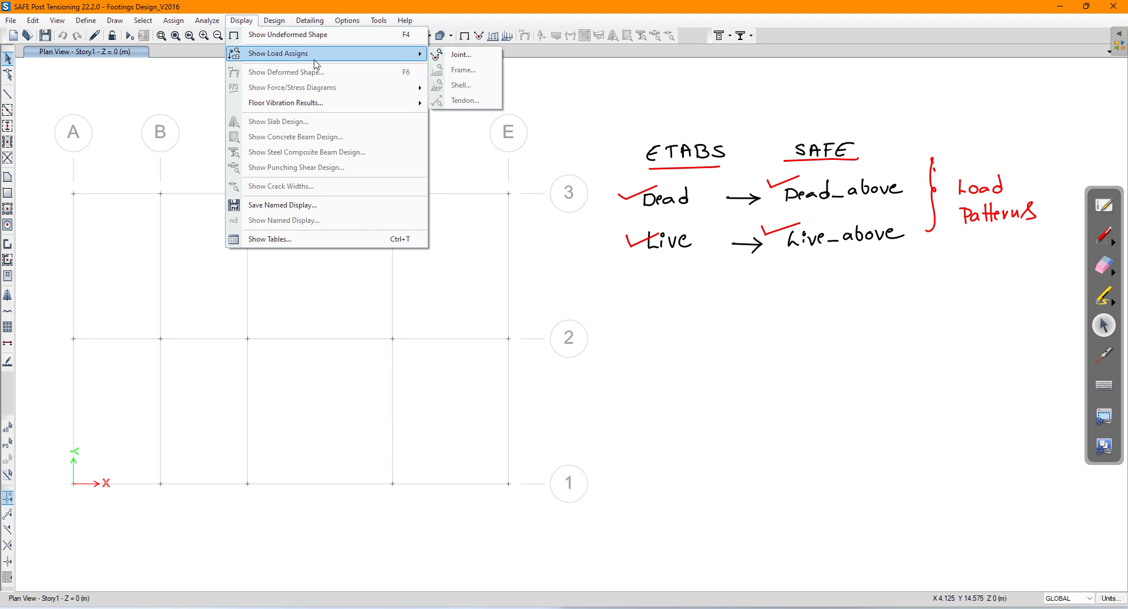
left_click(448, 56)
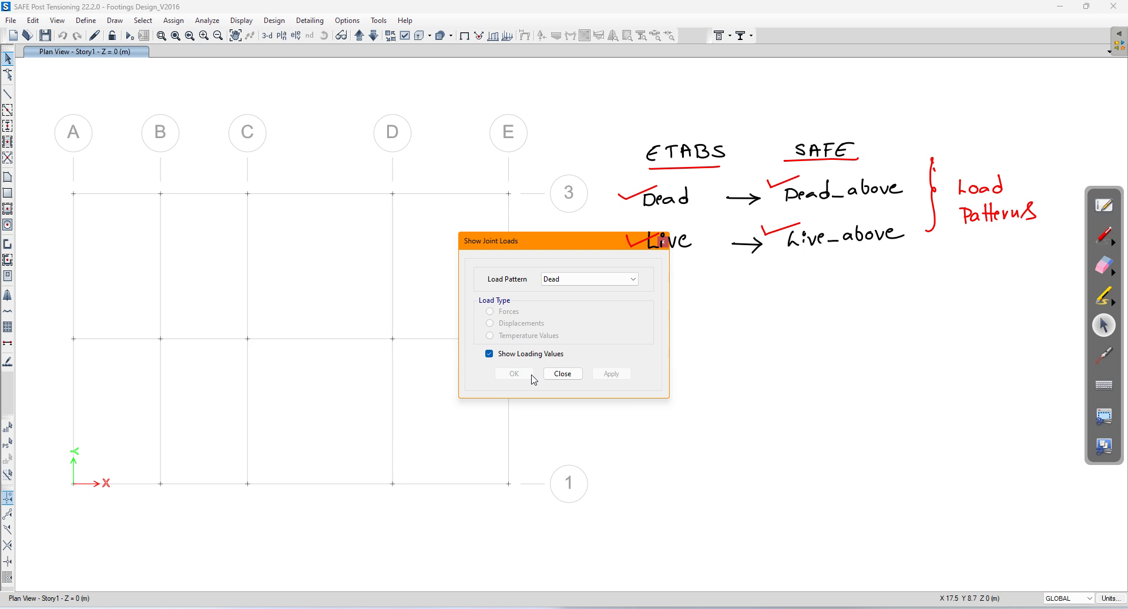
left_click(563, 373)
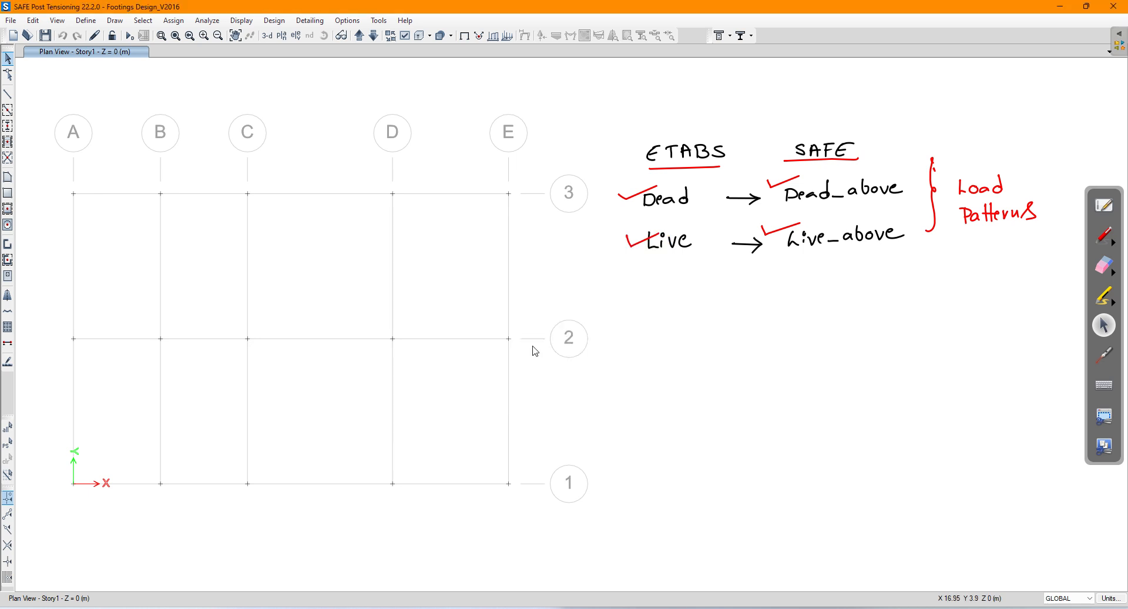
left_click(241, 20)
left_click(259, 35)
left_click(247, 21)
mouse_move(411, 54)
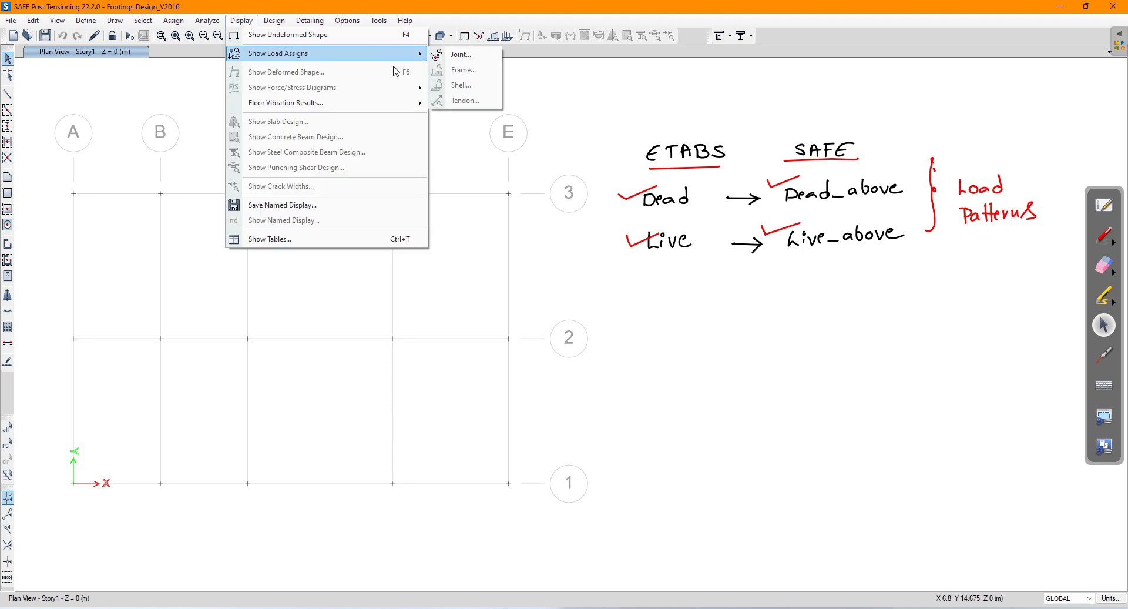
left_click(469, 59)
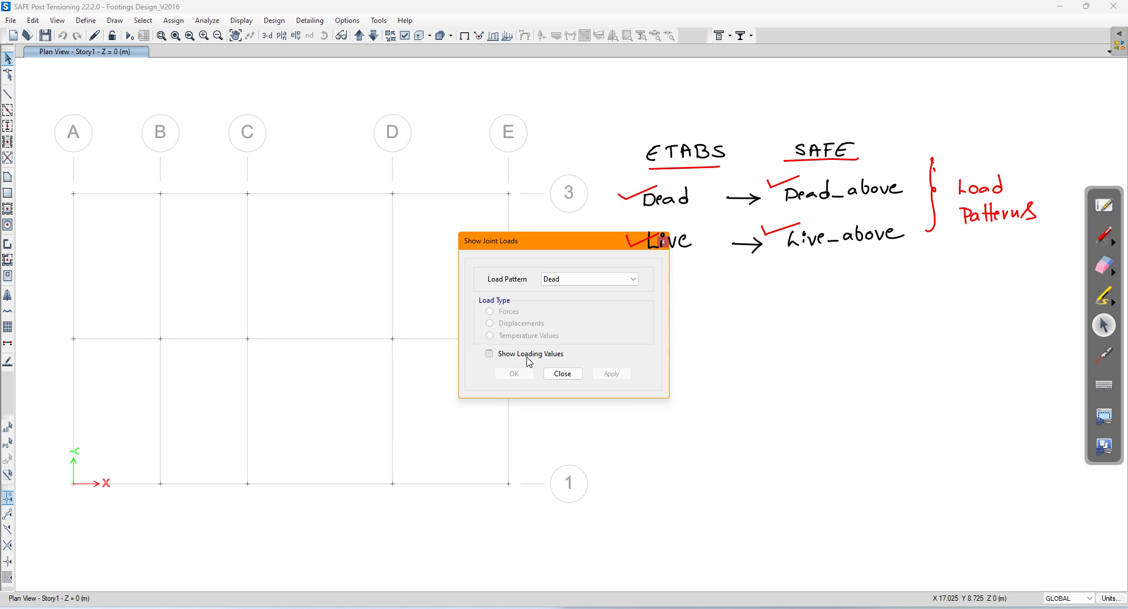
left_click(563, 374)
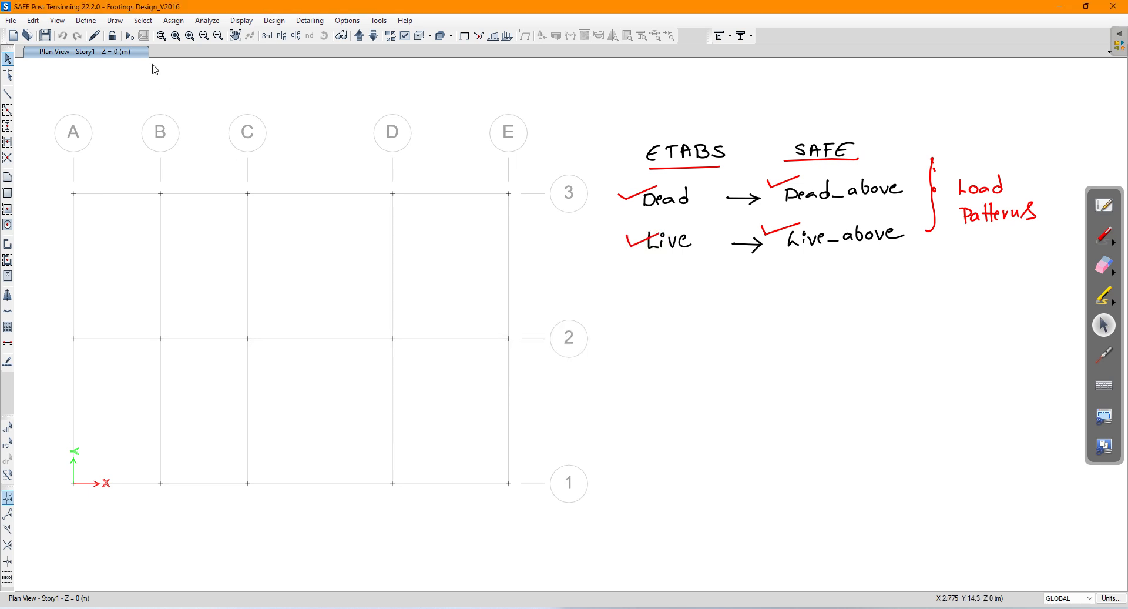
Save the SAFE model as FOOTING DESIGN.FDB in the e2k Files folder, replacing the existing file
left_click(47, 36)
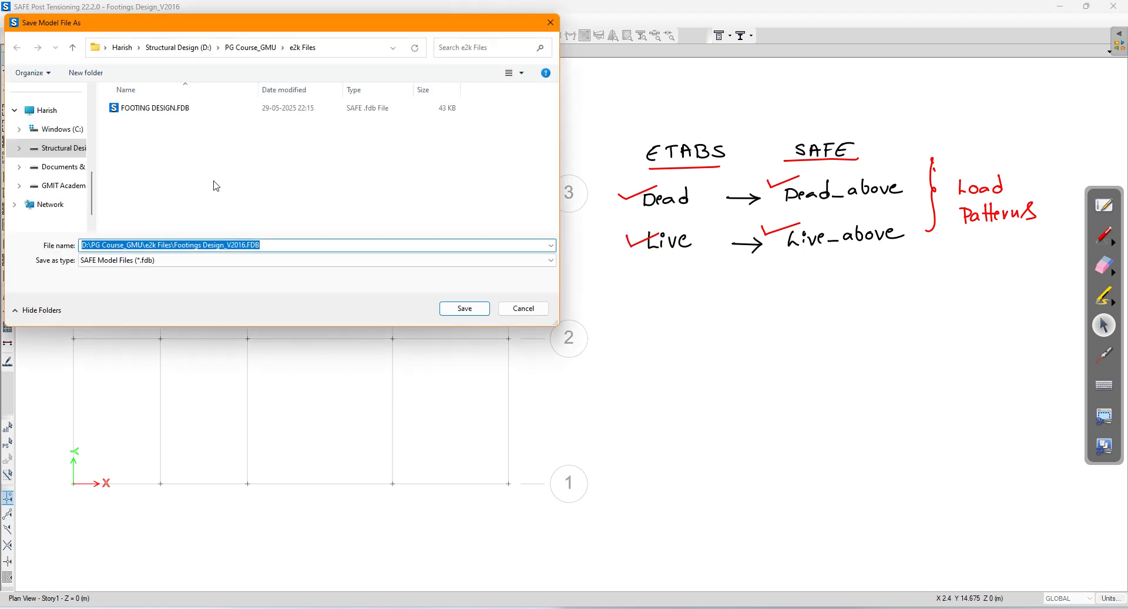
left_click(186, 109)
left_click(464, 308)
left_click(593, 309)
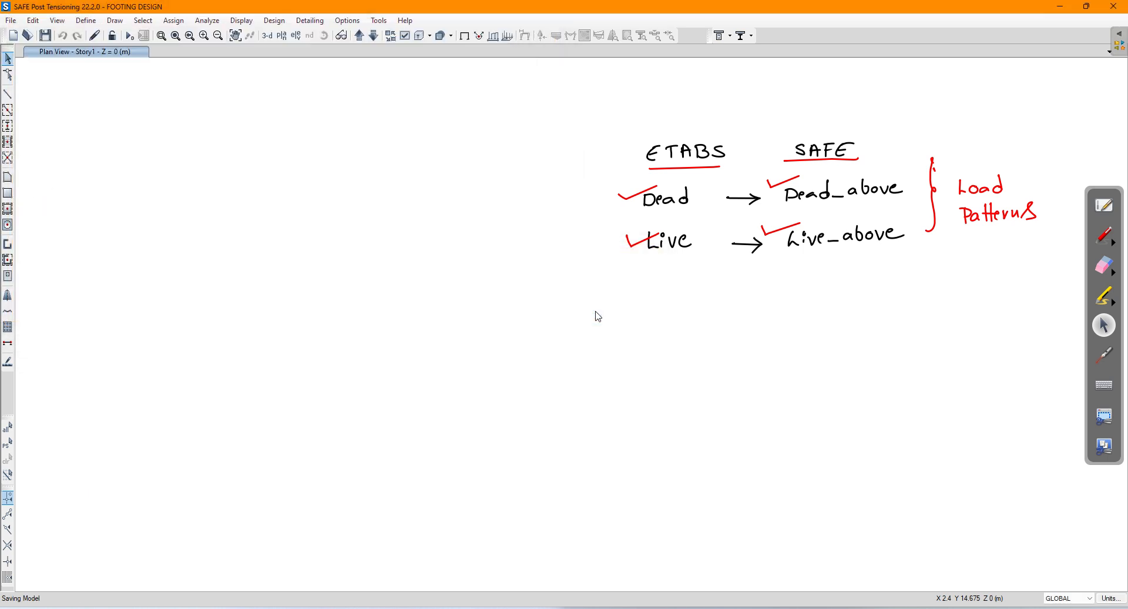
Open the joint load display settings for the Dead load pattern and move the dialog over the grid, clear of the handwritten notes
left_click(234, 24)
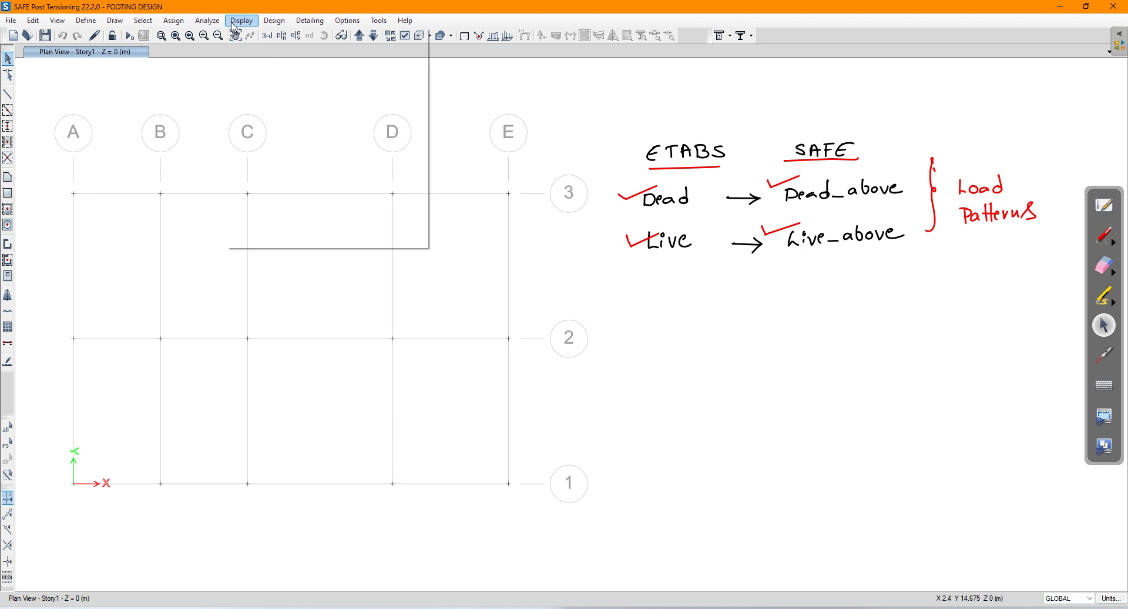
mouse_move(273, 58)
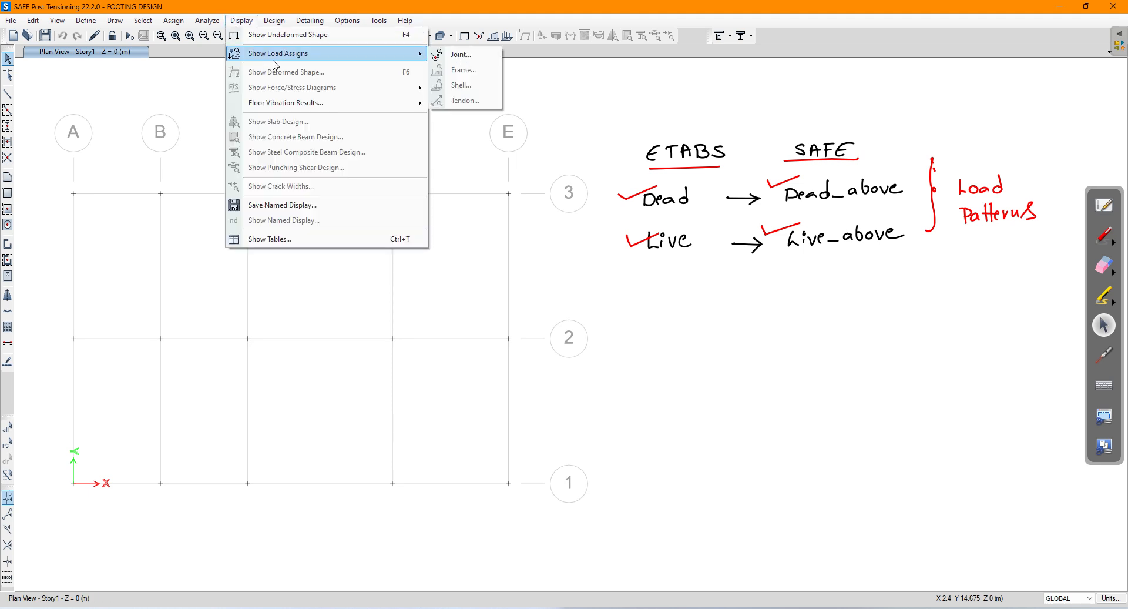
left_click(458, 55)
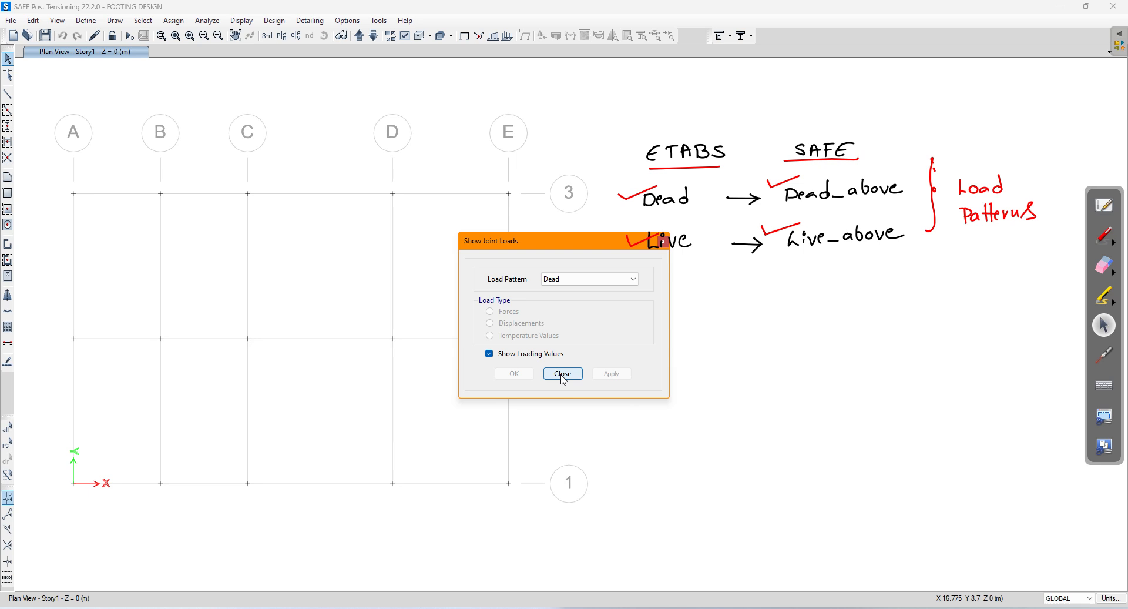
left_click(576, 280)
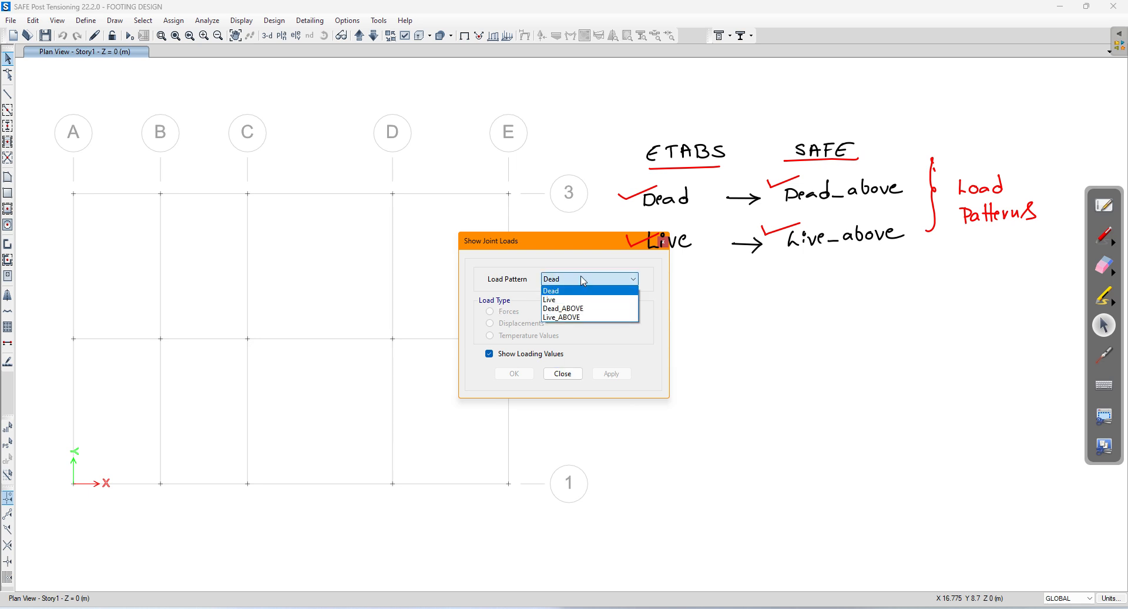
left_click(579, 290)
left_click_drag(556, 241, 333, 203)
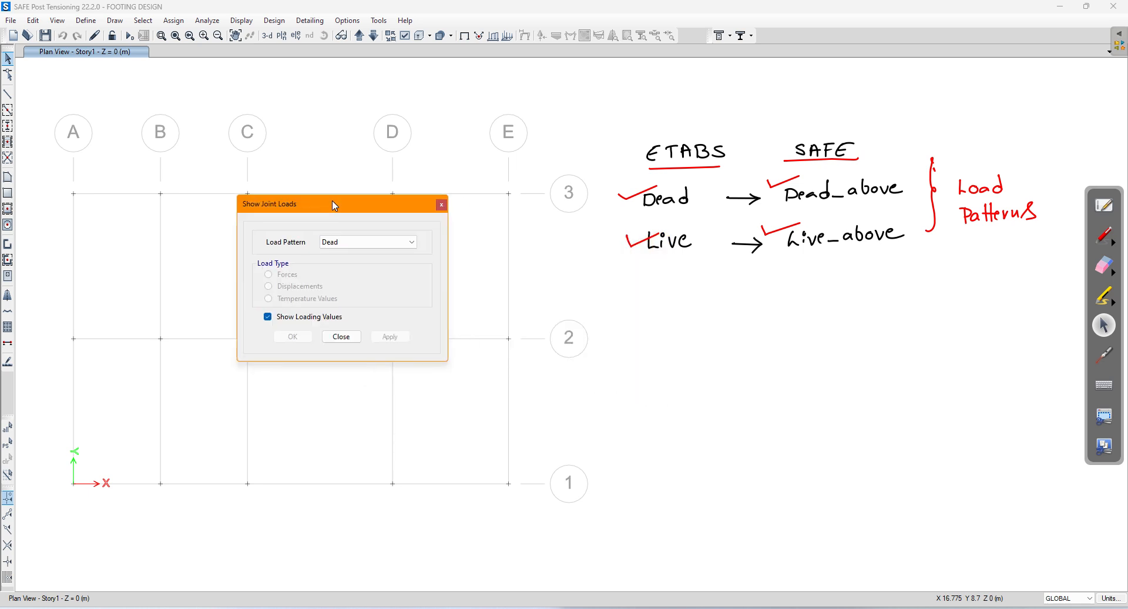
Display the Dead_ABOVE joint forces with loading values on the Story1 plan and inspect the values at the grid intersections
left_click(338, 241)
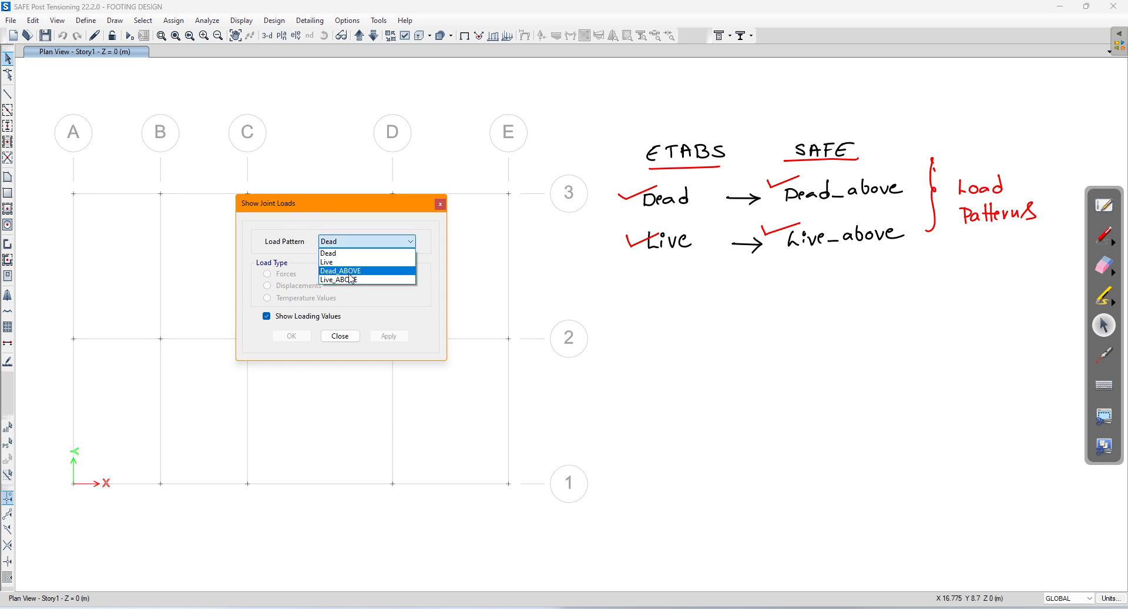
left_click(350, 274)
left_click(369, 241)
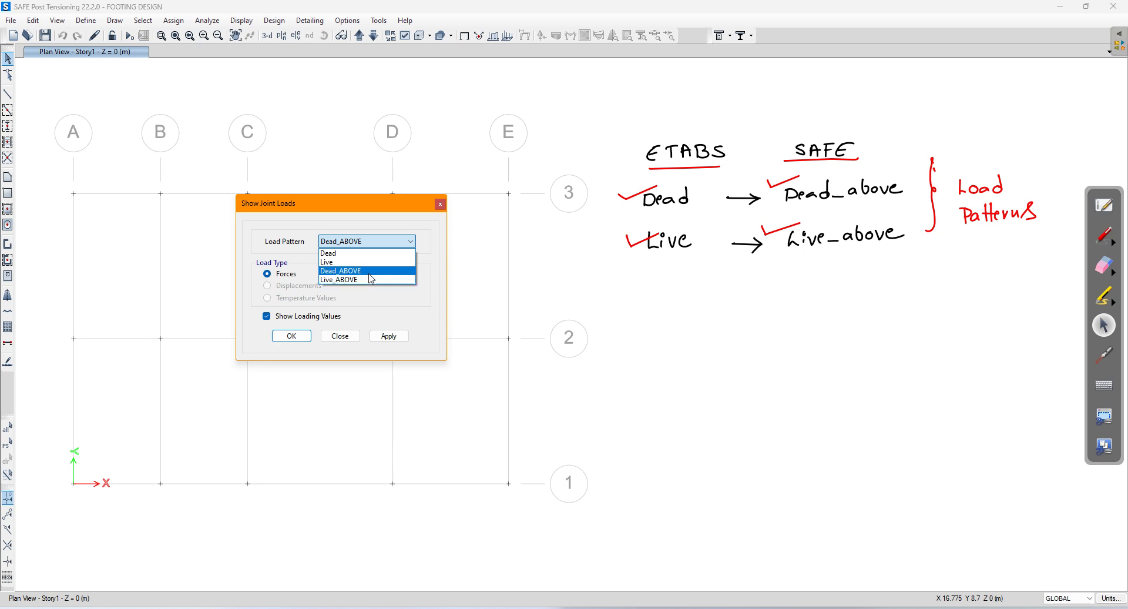
left_click(369, 274)
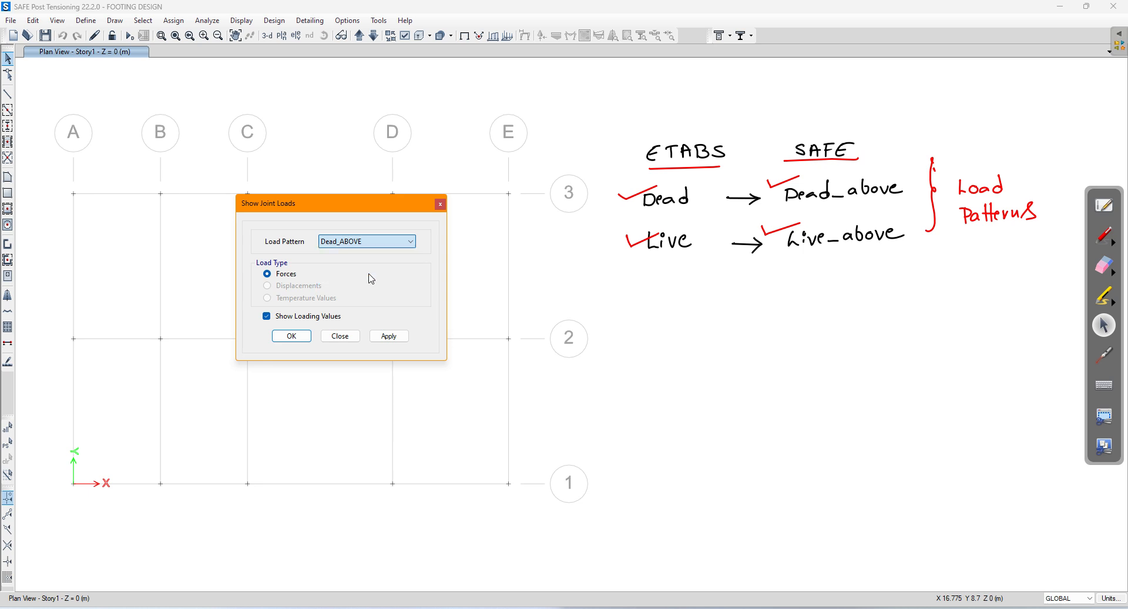
left_click(393, 333)
left_click(292, 335)
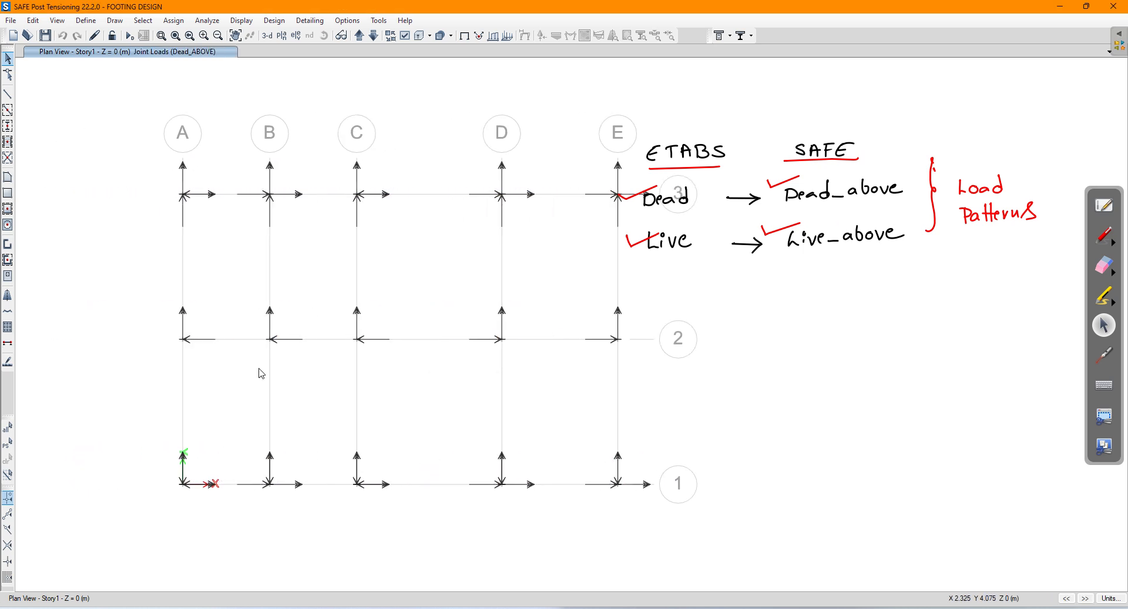
scroll(210, 333, "up", 3)
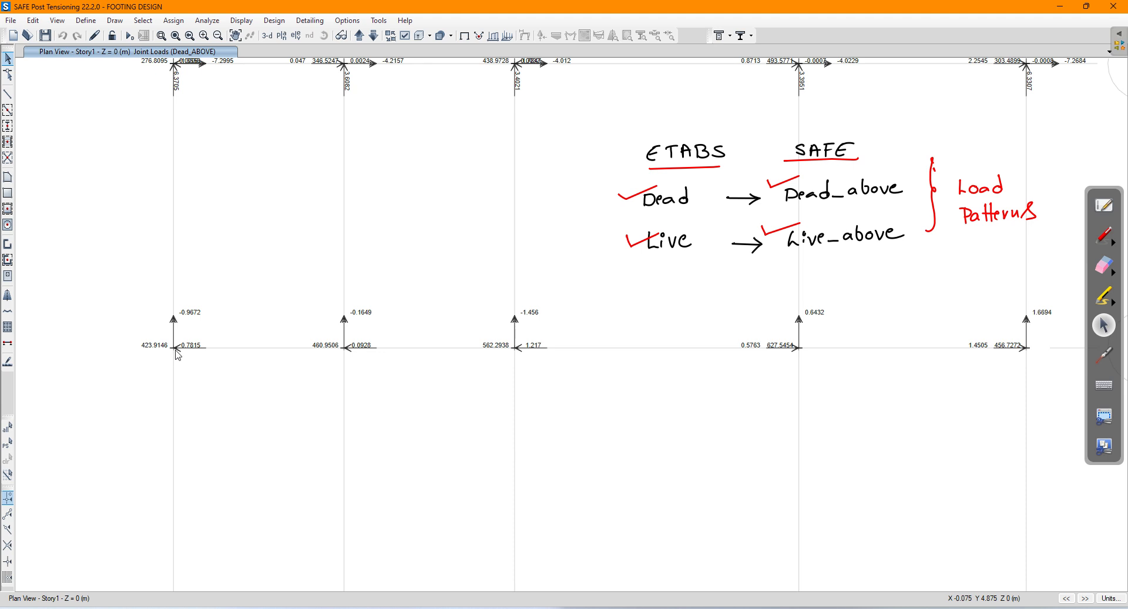
scroll(211, 307, "down", 3)
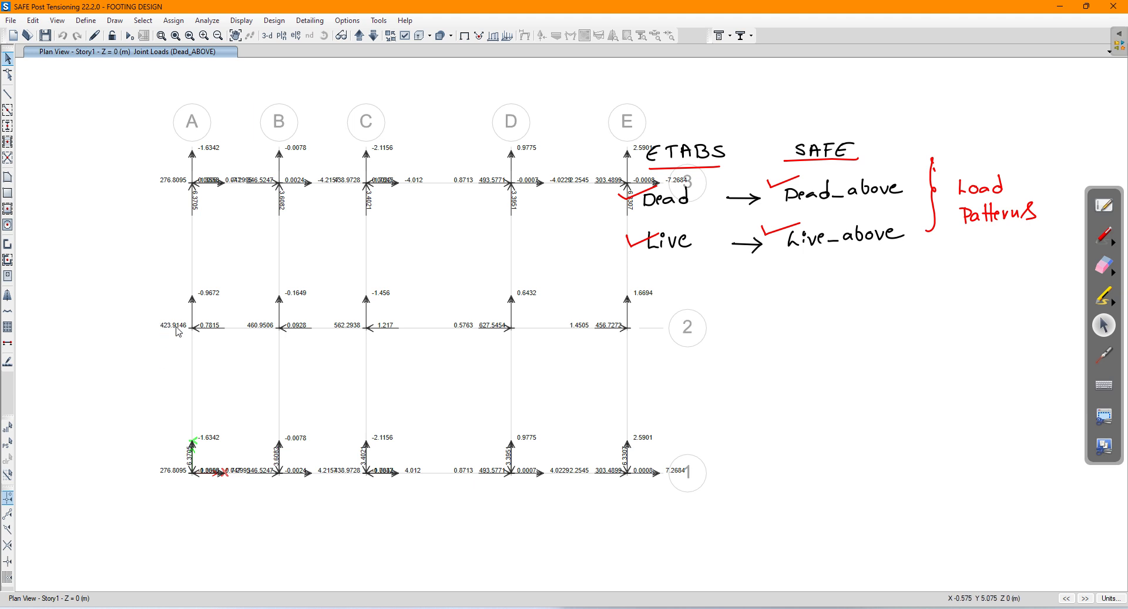
Switch to ETABS and show tabulated base point reactions Fz, Mx and My for the Dead load case
left_click(318, 608)
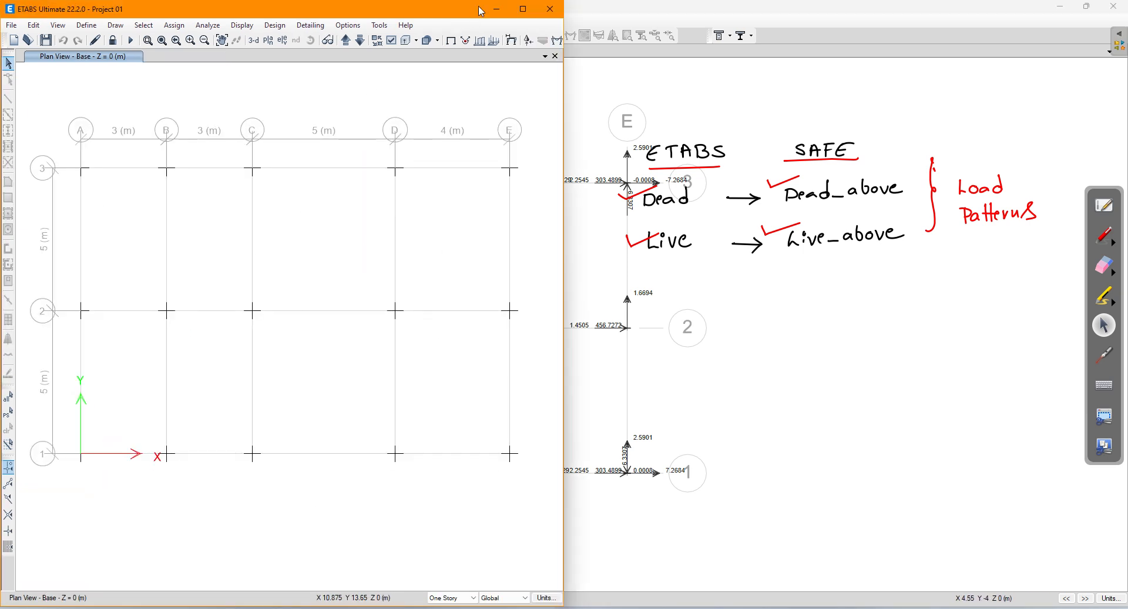
left_click(240, 26)
mouse_move(328, 99)
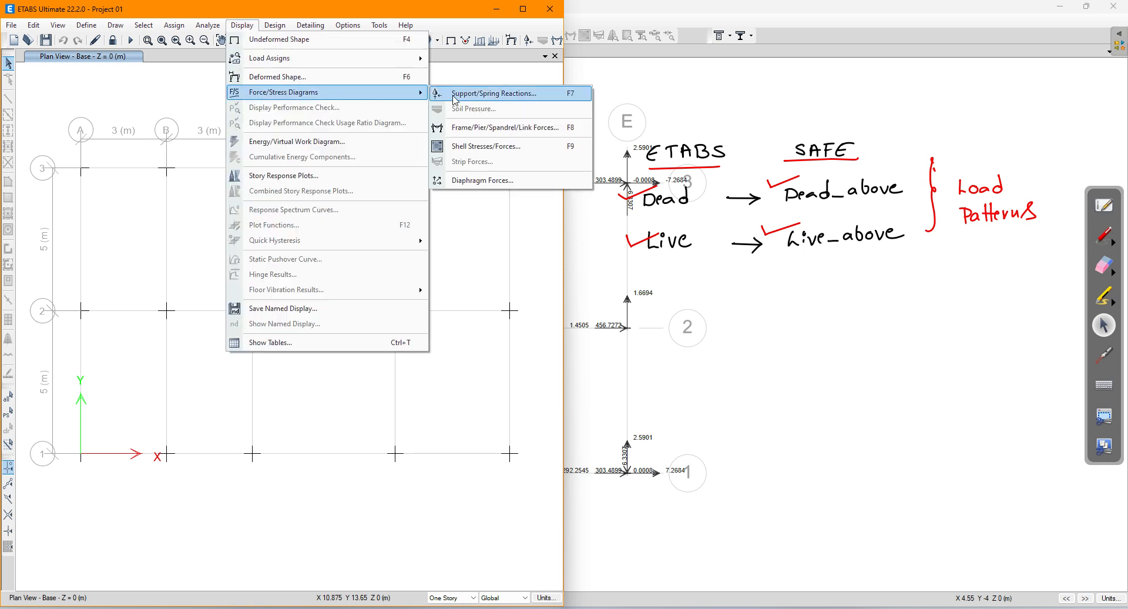
left_click(460, 100)
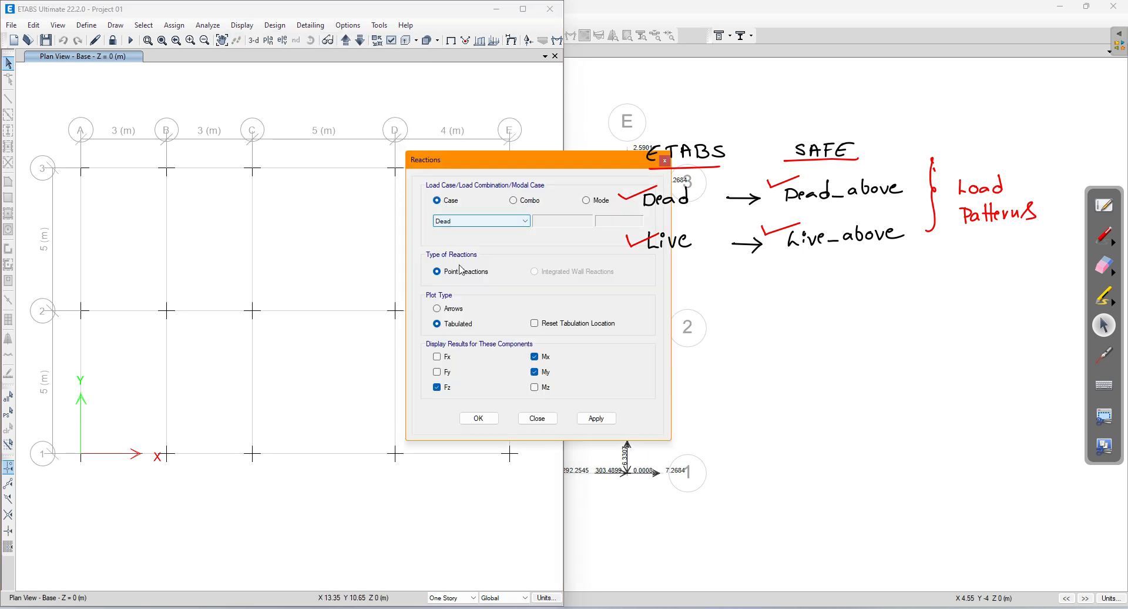
left_click(596, 418)
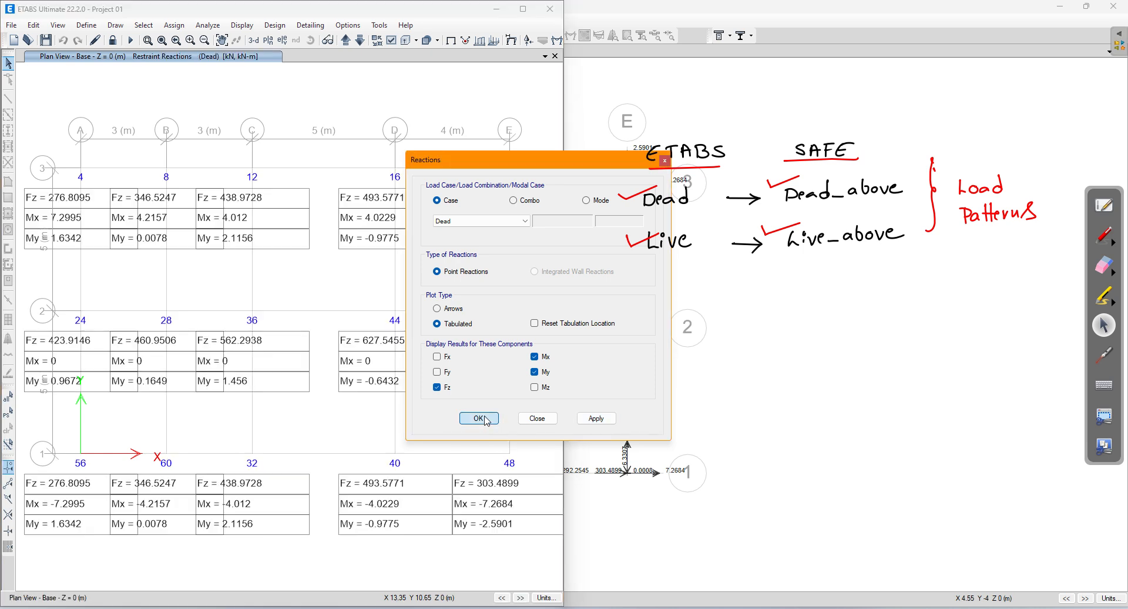
left_click(485, 416)
Arrange the ETABS and SAFE windows side by side, with both plans focused on the joint at grid A-2
scroll(50, 360, "down", 3)
middle_click_drag(83, 362, 223, 347)
scroll(273, 354, "up", 3)
scroll(273, 354, "up", 4)
middle_click_drag(342, 273, 340, 394)
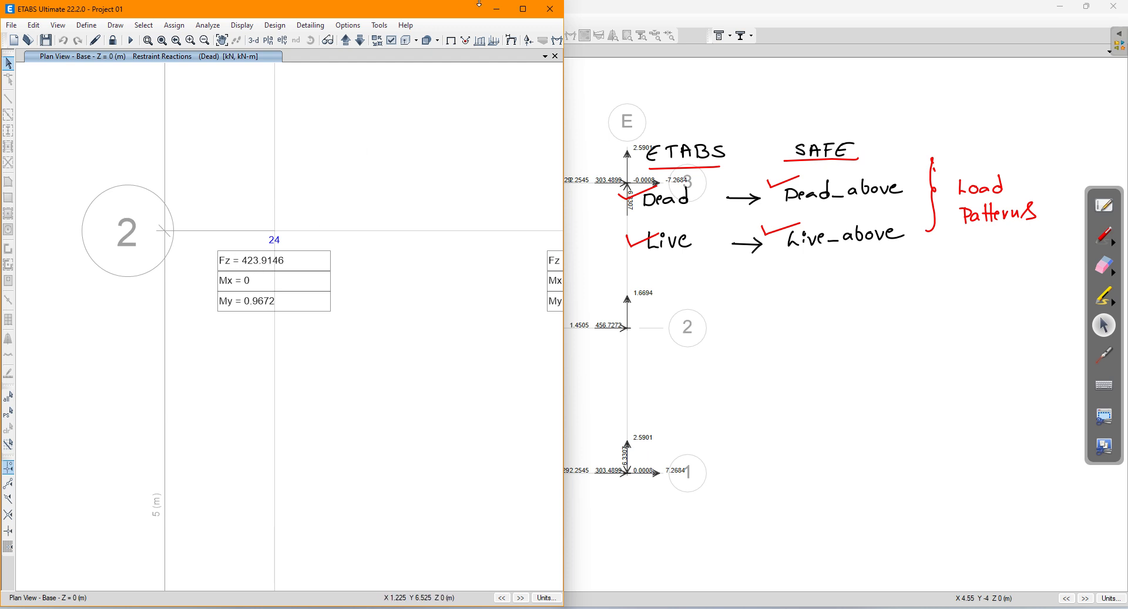
left_click_drag(449, 6, 373, 9)
left_click_drag(303, 7, 323, 51)
left_click(671, 363)
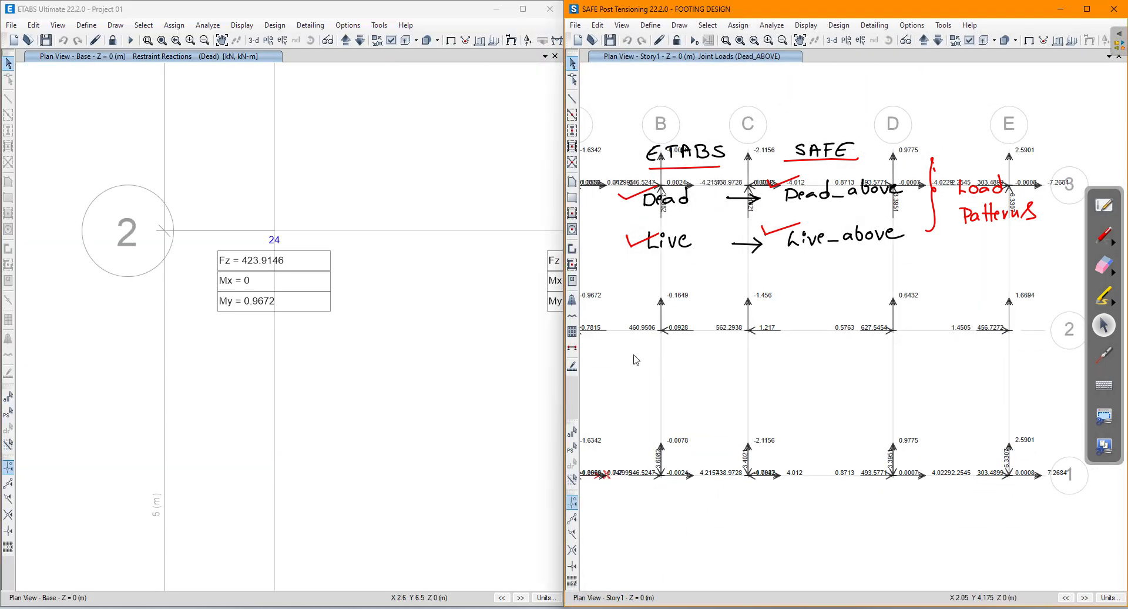
scroll(667, 360, "up", 2)
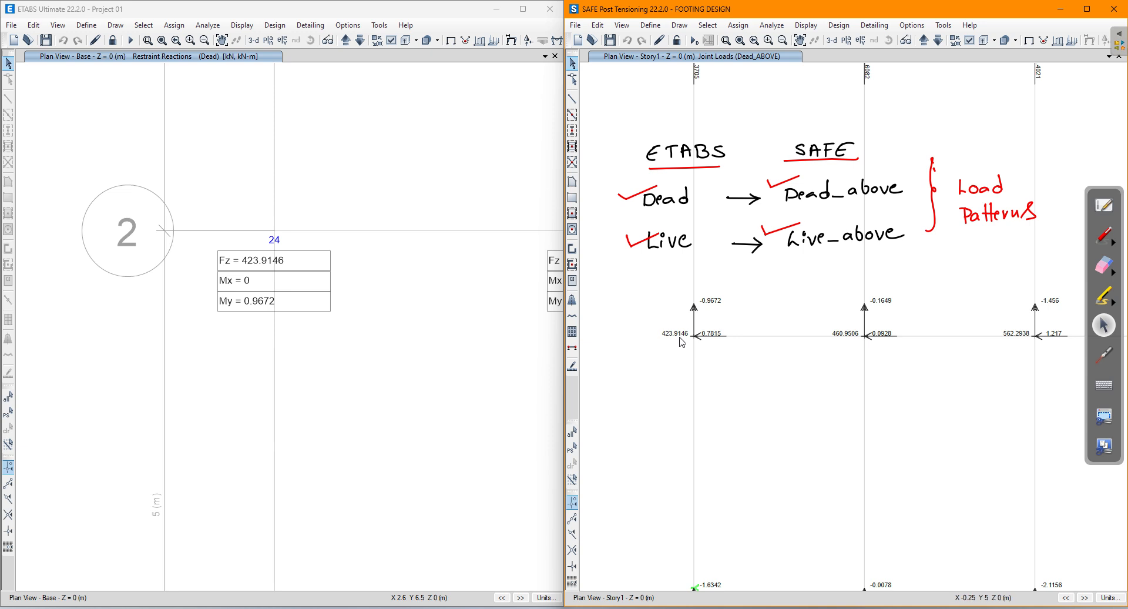
Compare the ETABS Dead reactions with the SAFE Dead_ABOVE joint forces at grid intersections B-2 and C-2
middle_click_drag(461, 343, 176, 357)
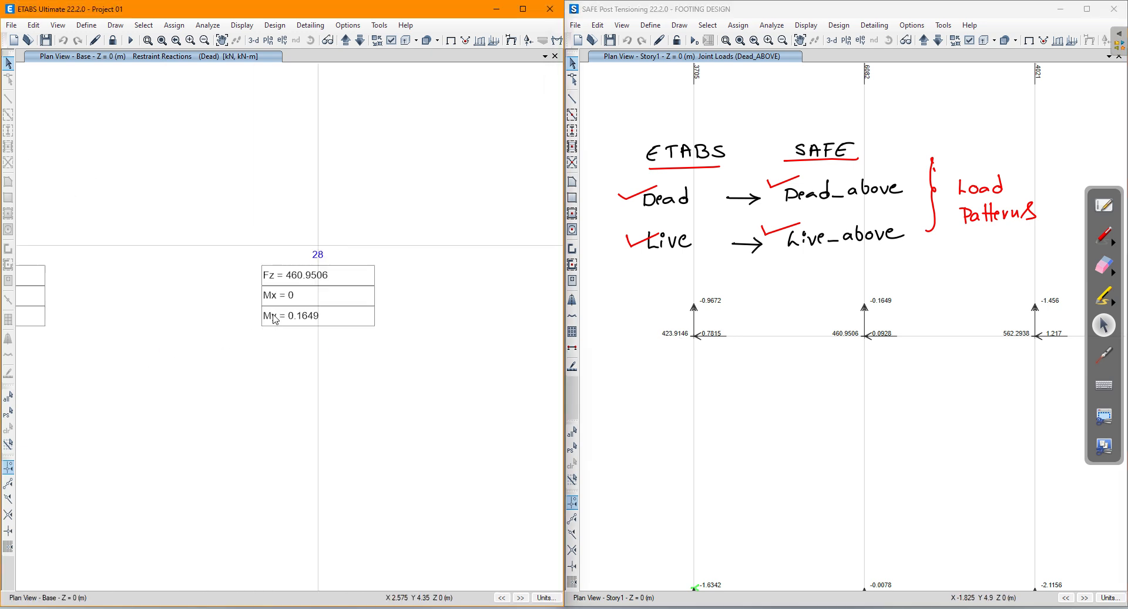
middle_click_drag(868, 369, 681, 400)
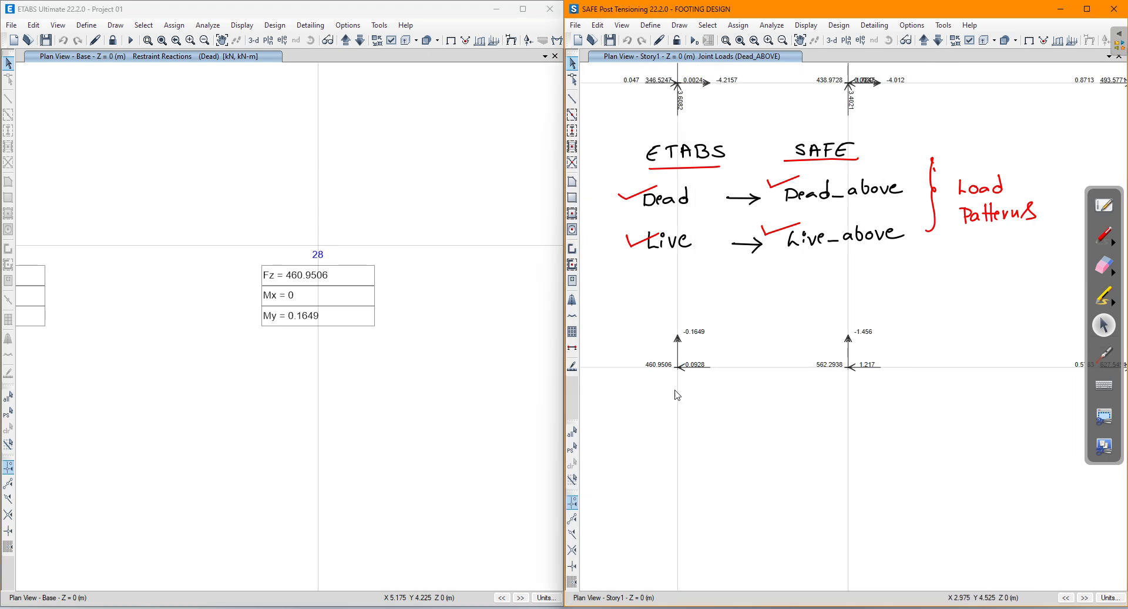
middle_click_drag(380, 313, 101, 327)
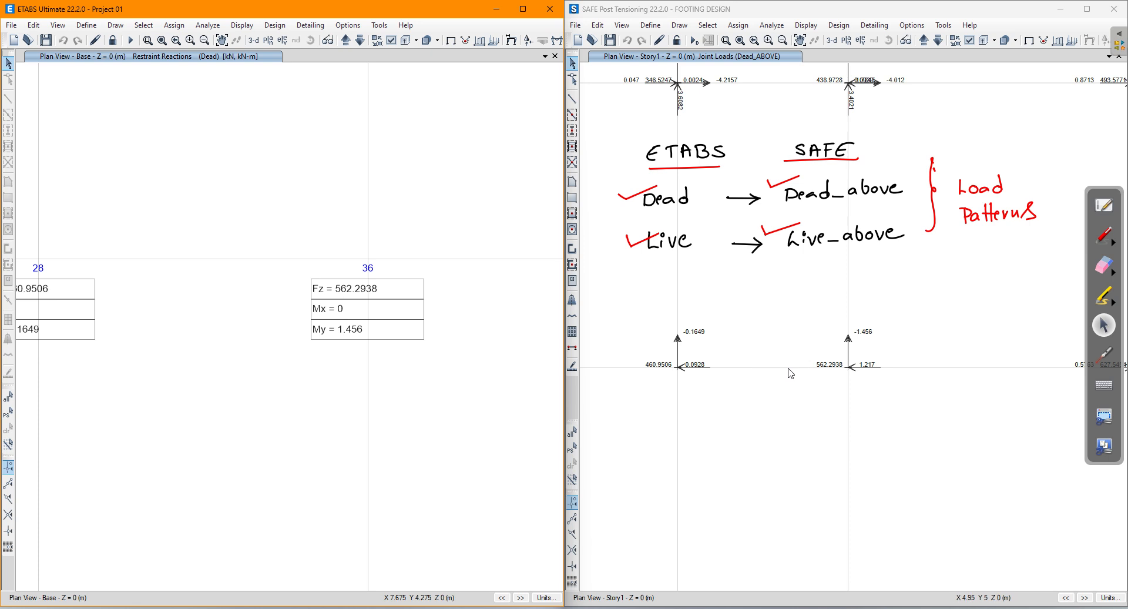
middle_click_drag(810, 370, 763, 382)
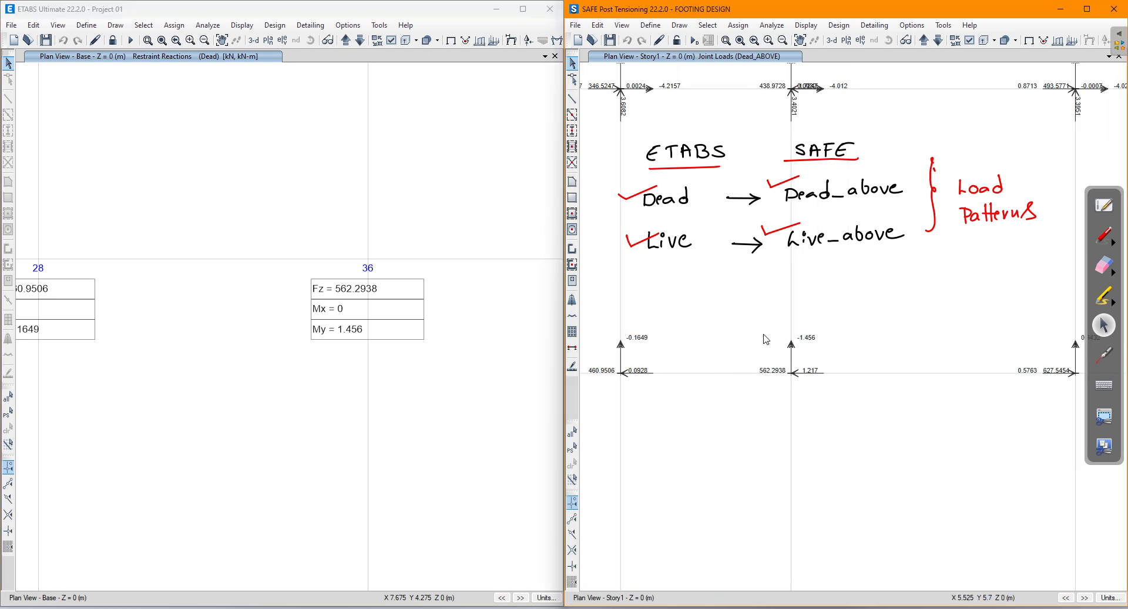
Show the tabulated base point reactions in ETABS for the Live load case
left_click(351, 246)
scroll(338, 233, "down", 6)
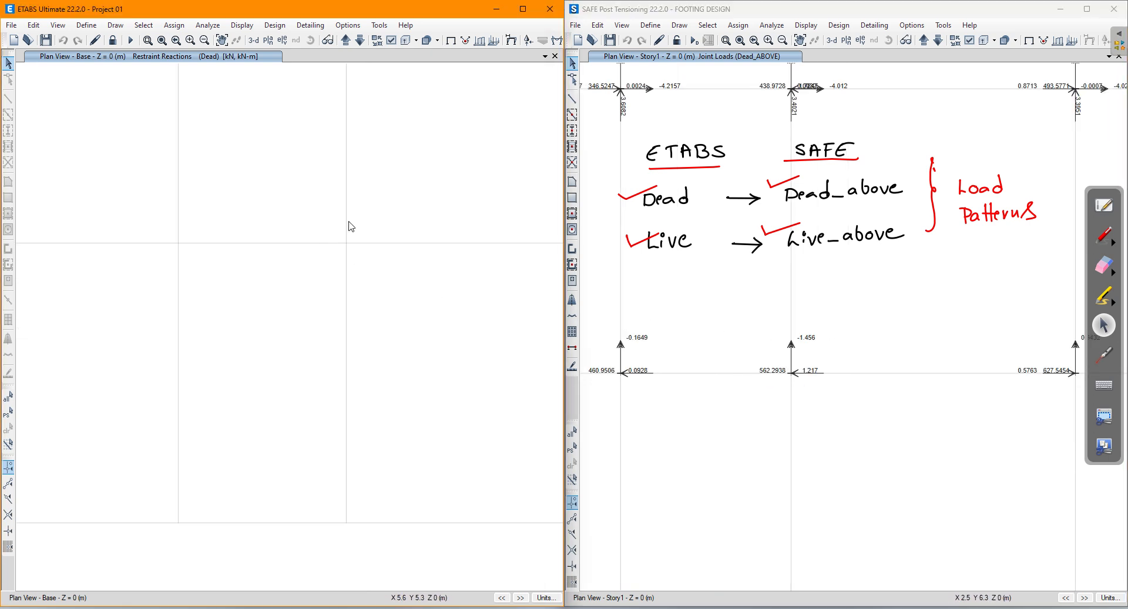
middle_click_drag(355, 262, 355, 290)
left_click(241, 25)
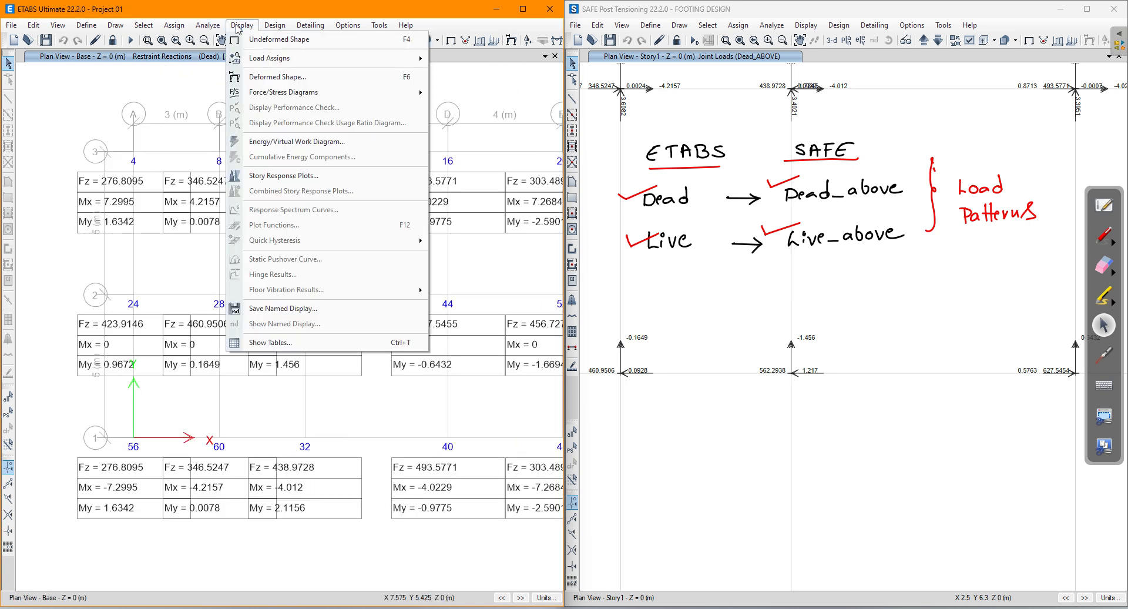
mouse_move(317, 94)
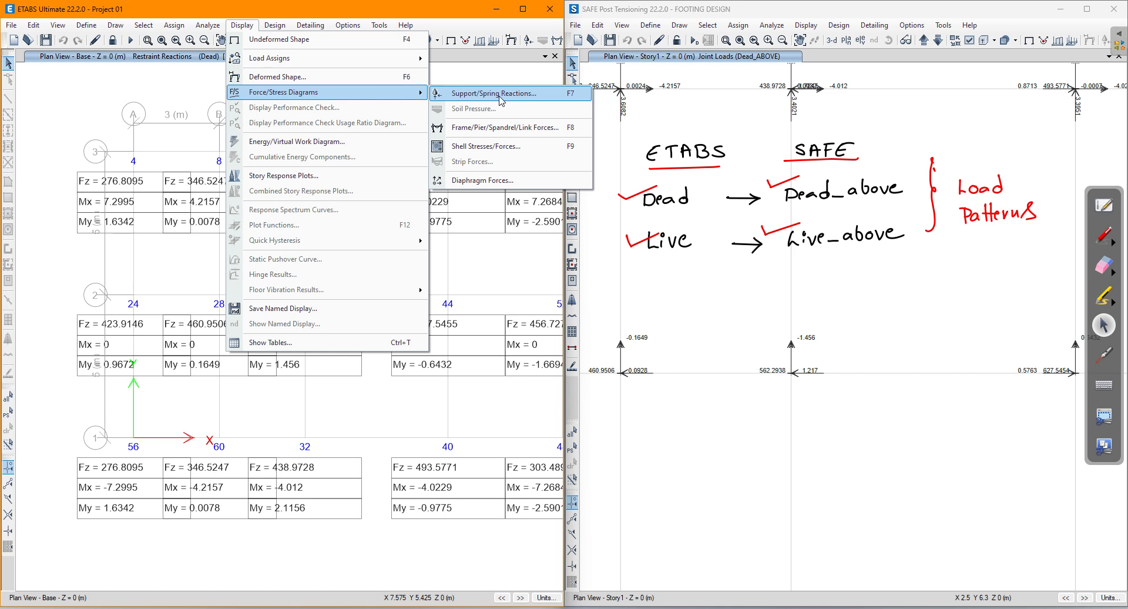
left_click(499, 97)
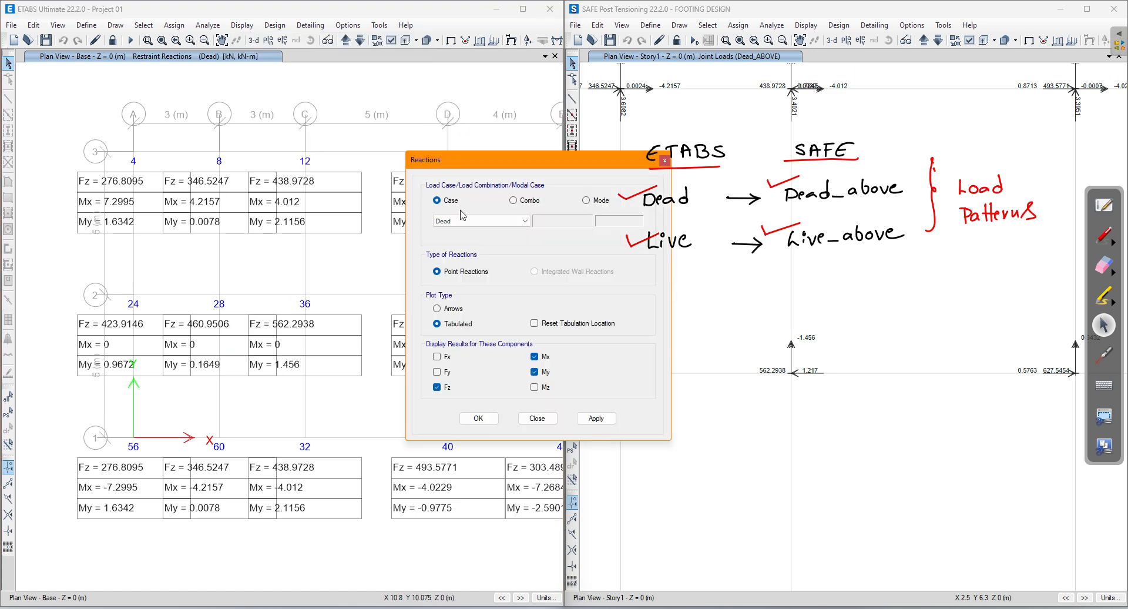
left_click(462, 220)
left_click(460, 237)
left_click(596, 417)
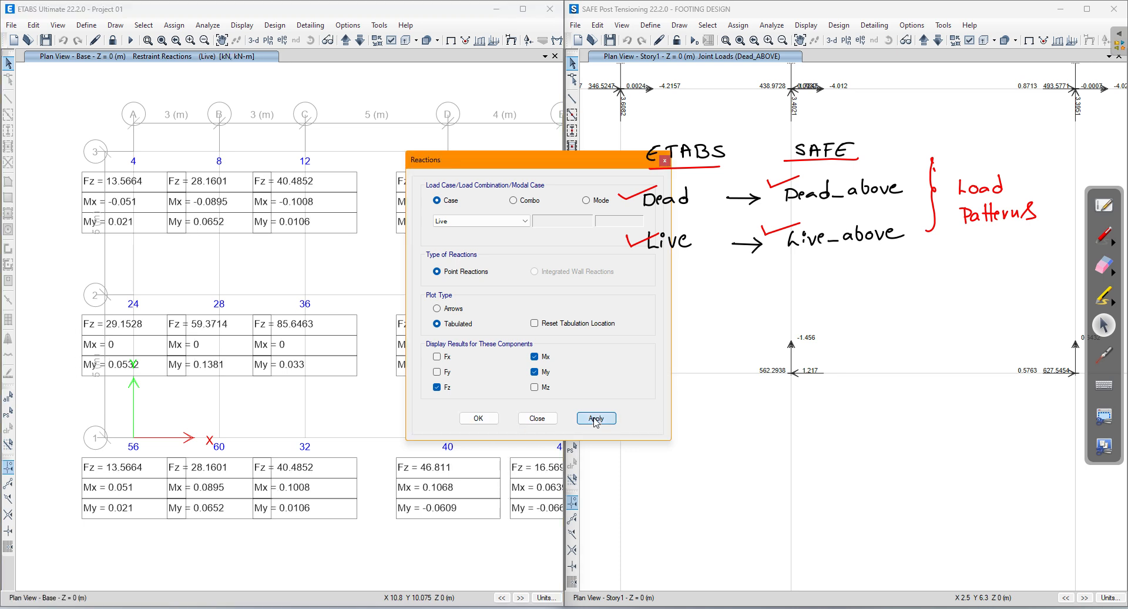
left_click(475, 420)
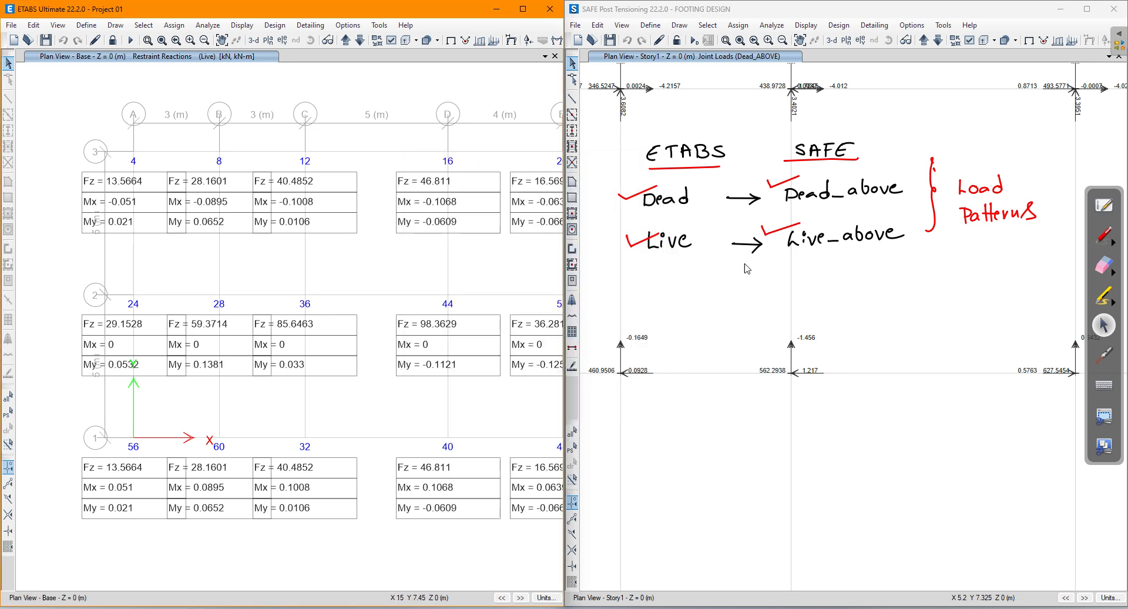
Display the Live_ABOVE joint forces in SAFE for comparison with the ETABS Live reactions, and minimize the ETABS window
left_click(757, 333)
middle_click_drag(597, 331, 753, 263)
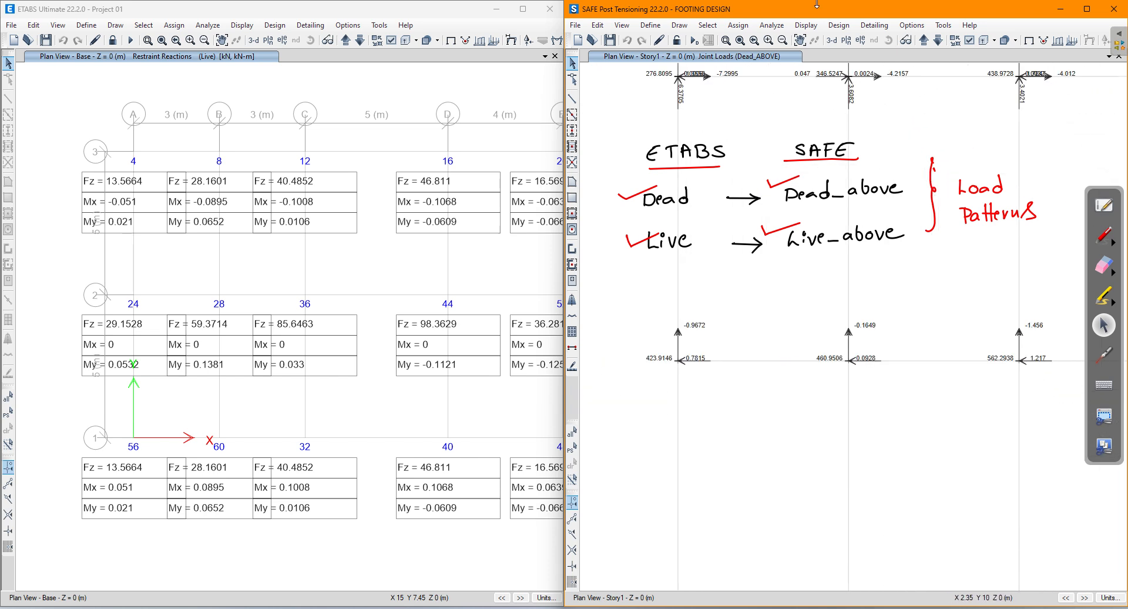
left_click(806, 24)
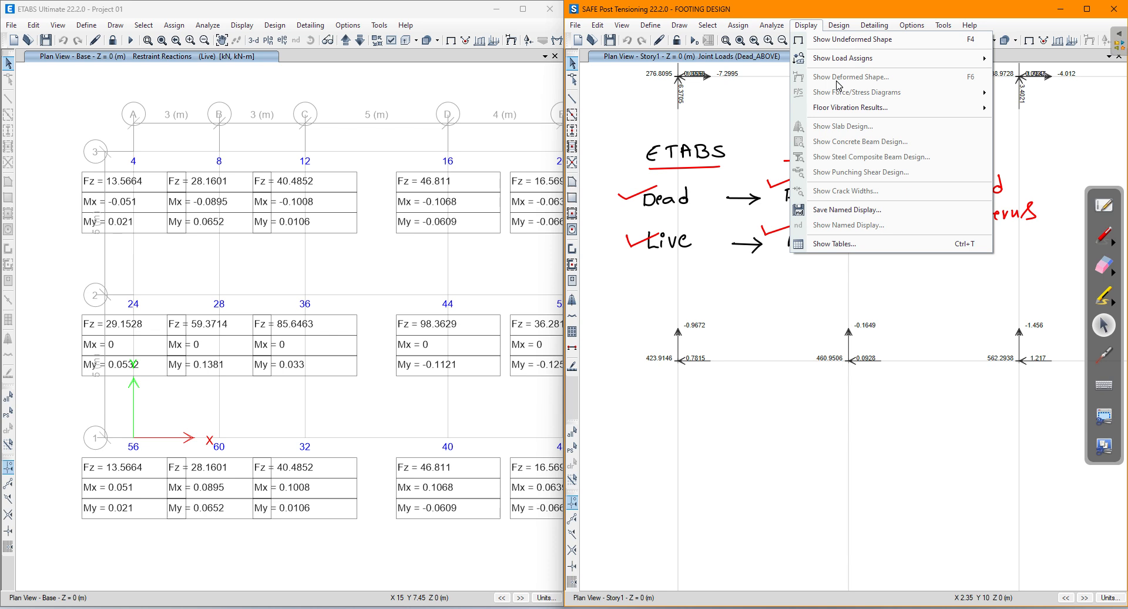
mouse_move(847, 69)
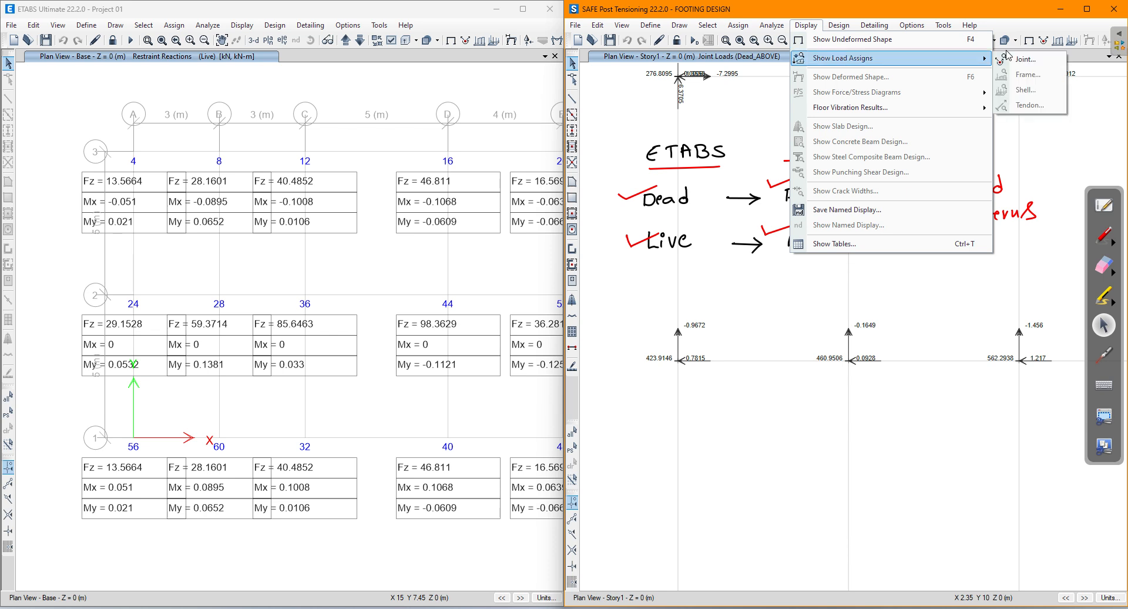
left_click(1024, 60)
left_click(370, 241)
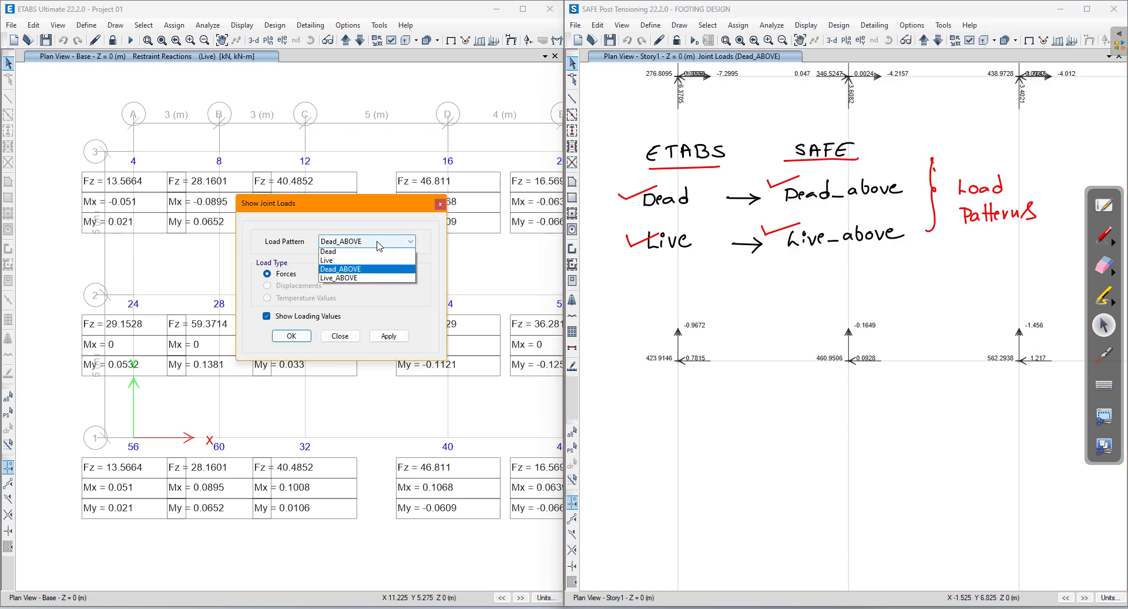
left_click(353, 282)
left_click(394, 336)
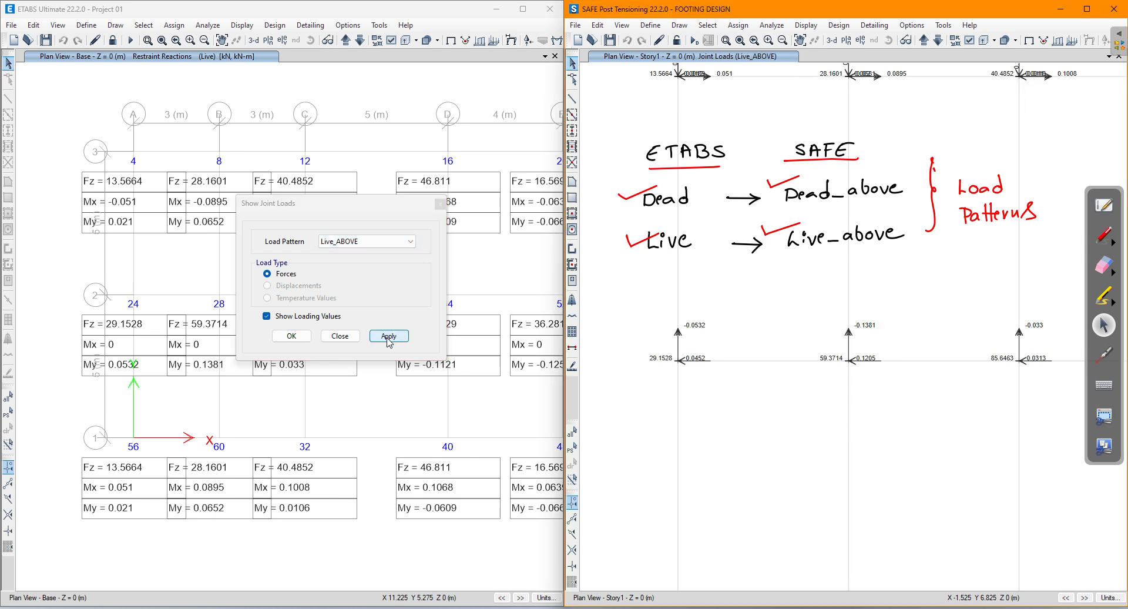
left_click(297, 336)
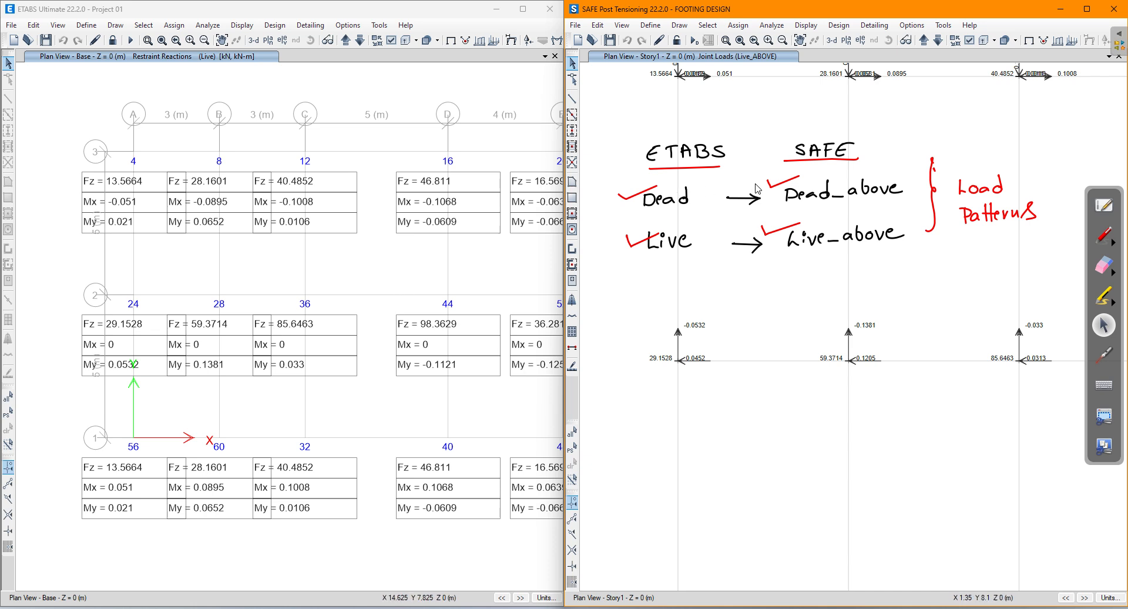
left_click(496, 9)
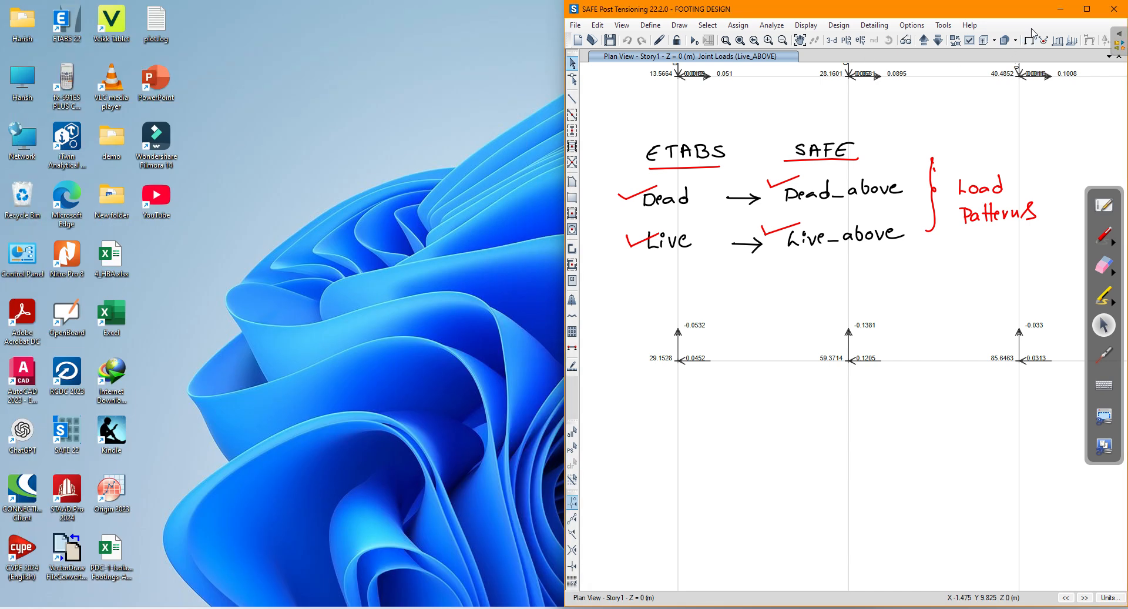
Maximize the SAFE window and erase the handwritten load pattern notes from the screen
left_click(1087, 9)
left_click(1104, 265)
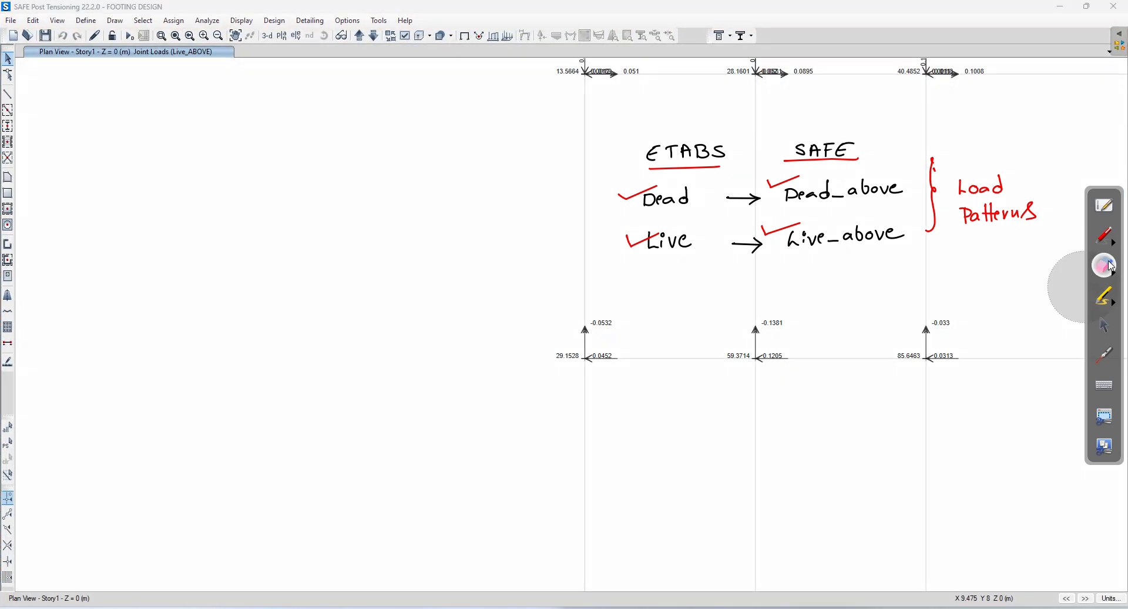
mouse_move(964, 204)
left_mouse_down()
mouse_move(1020, 207)
mouse_move(597, 169)
mouse_move(806, 185)
left_mouse_up()
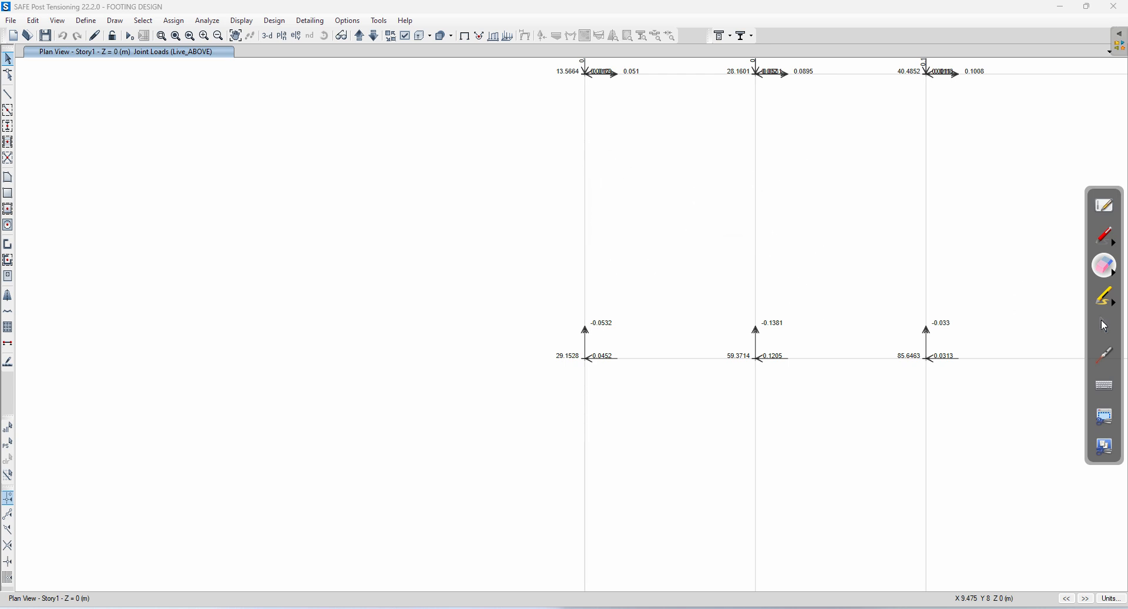
left_click(1105, 325)
Bring the whole grid into view and clear the Live_ABOVE joint load display, leaving the plain Story1 plan
middle_click_drag(763, 300, 418, 436)
scroll(615, 336, "down", 2)
middle_click_drag(615, 336, 556, 259)
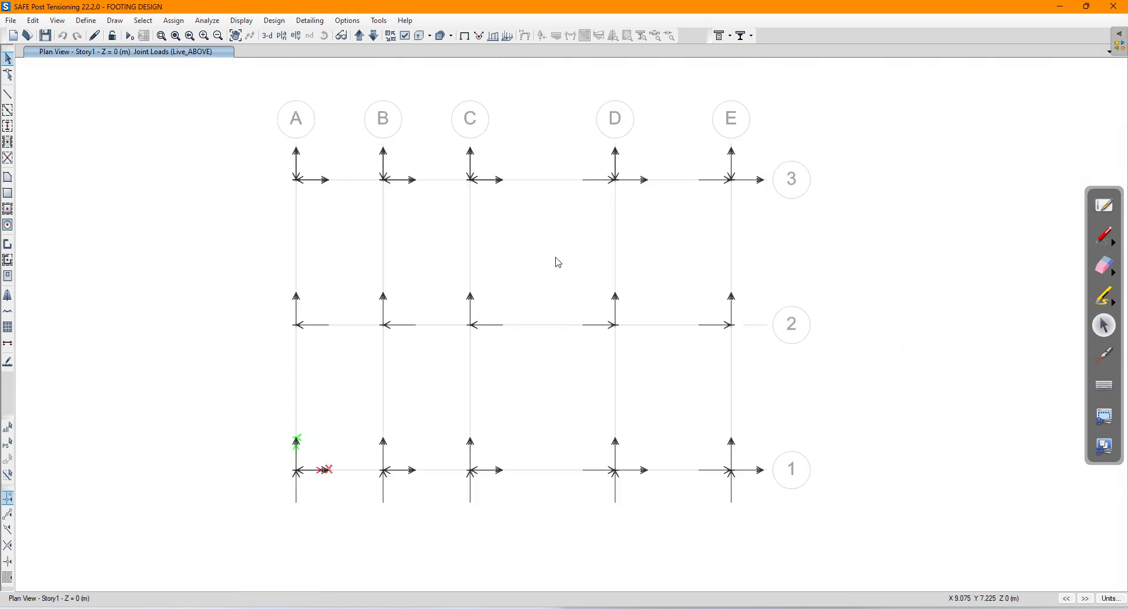
left_click(241, 20)
left_click(254, 35)
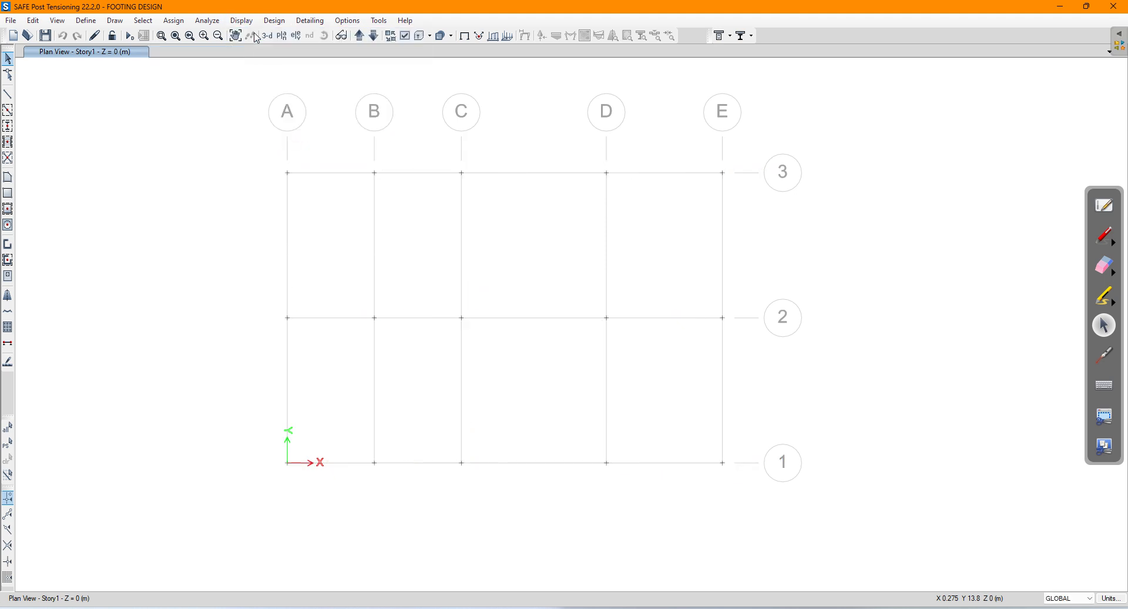
middle_click_drag(277, 93, 273, 143)
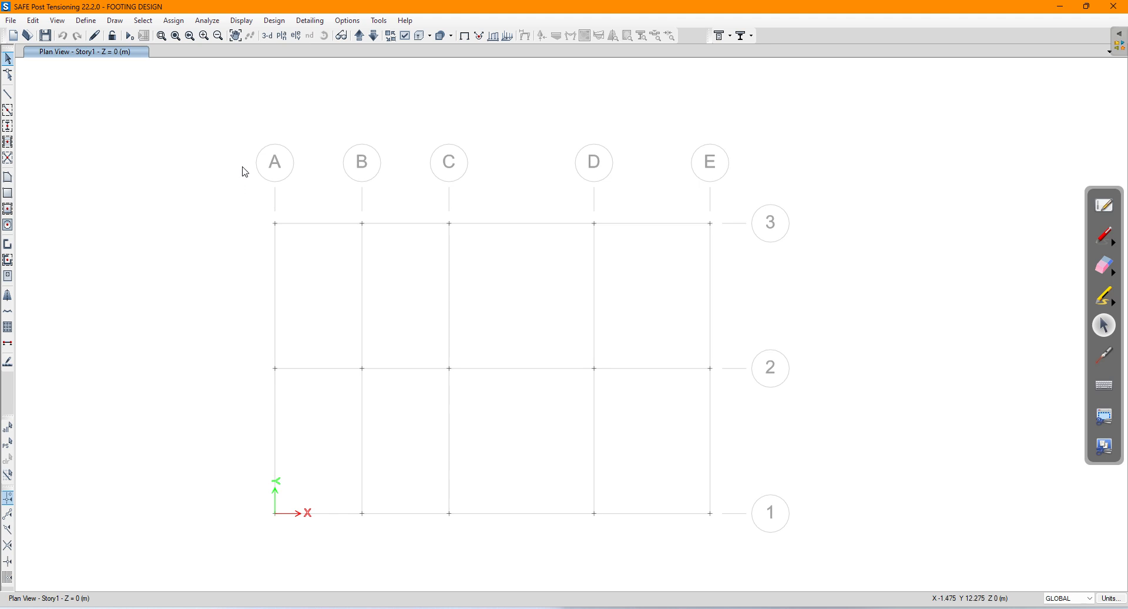
middle_click_drag(446, 246, 437, 244)
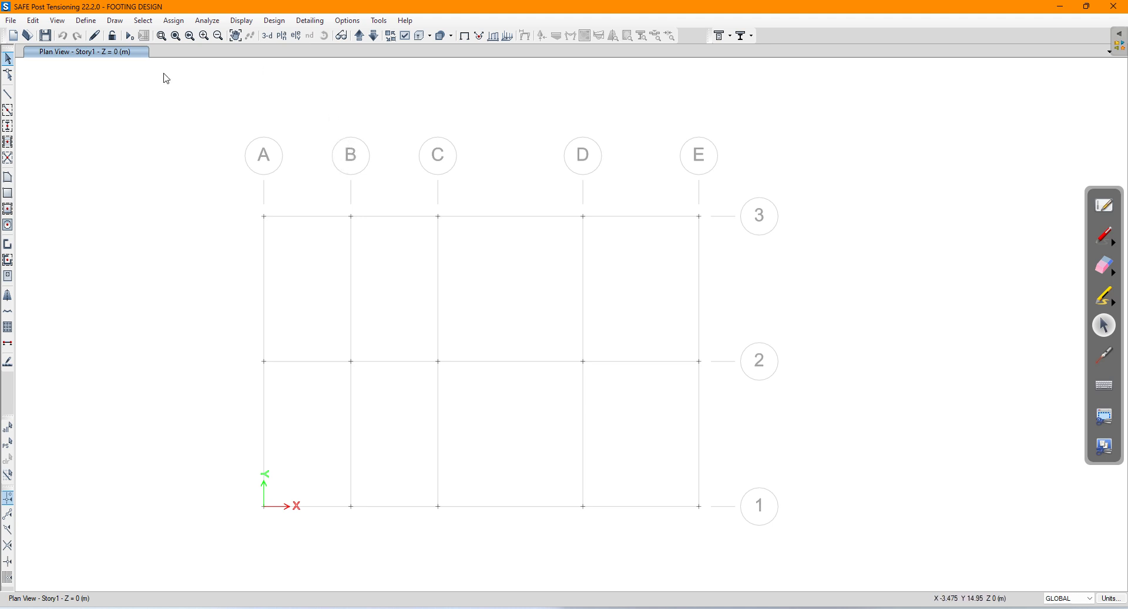
Set the design code in the concrete slab/beam design preferences to IS 456:2000
left_click(281, 23)
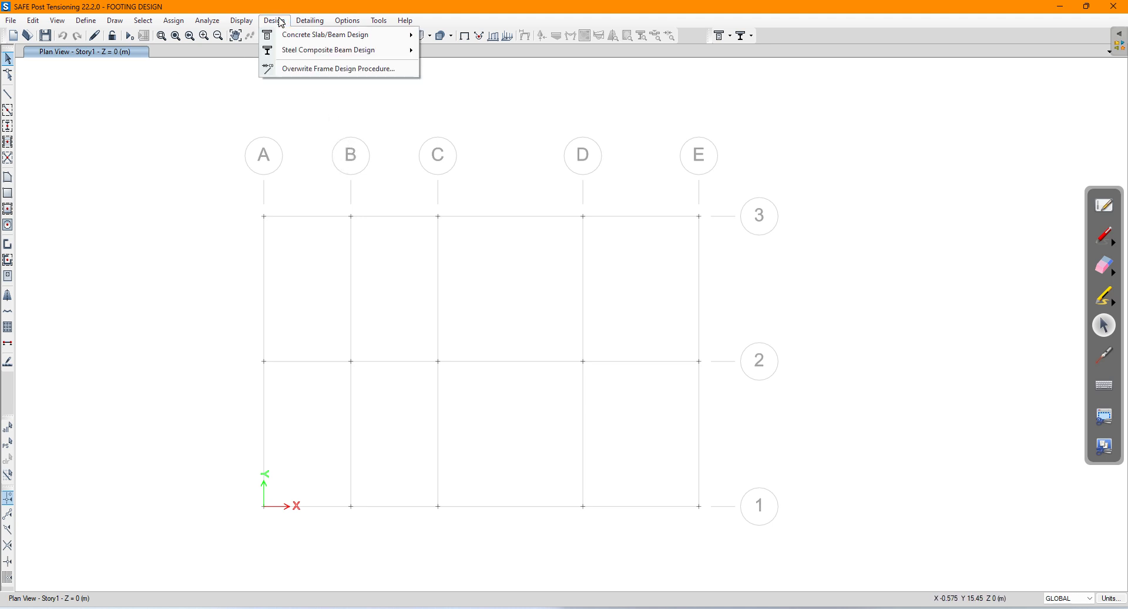
mouse_move(303, 42)
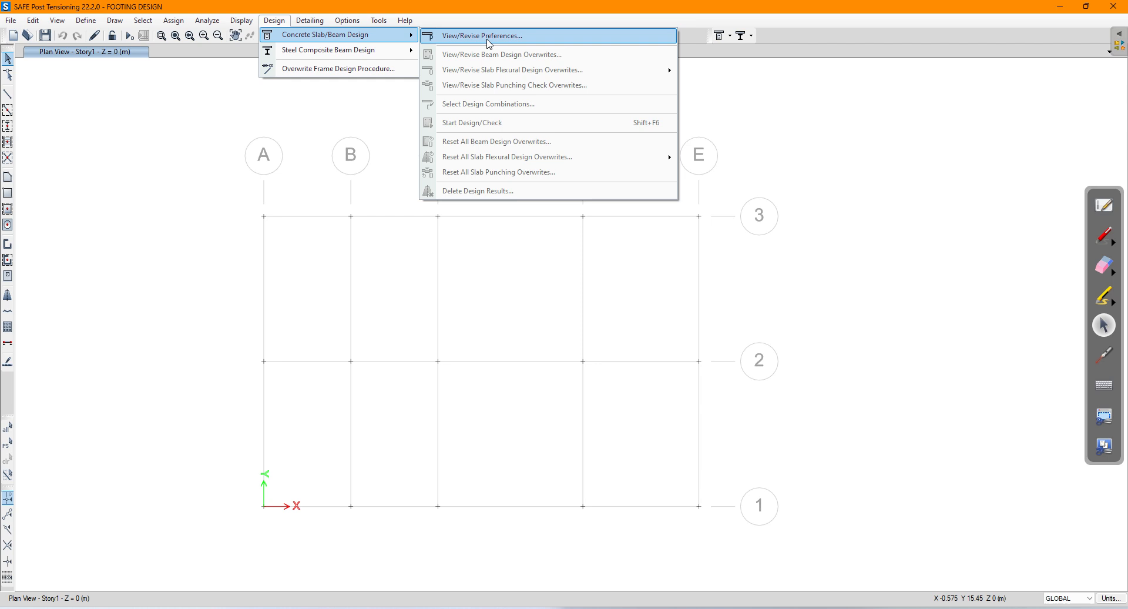
left_click(487, 36)
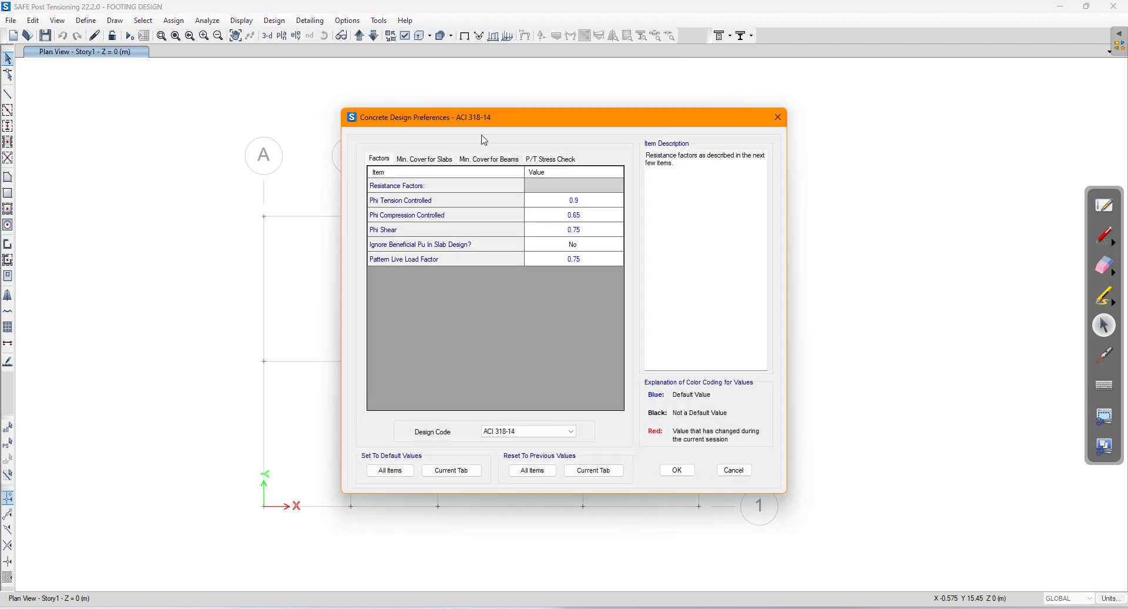
left_click_drag(520, 120, 265, 64)
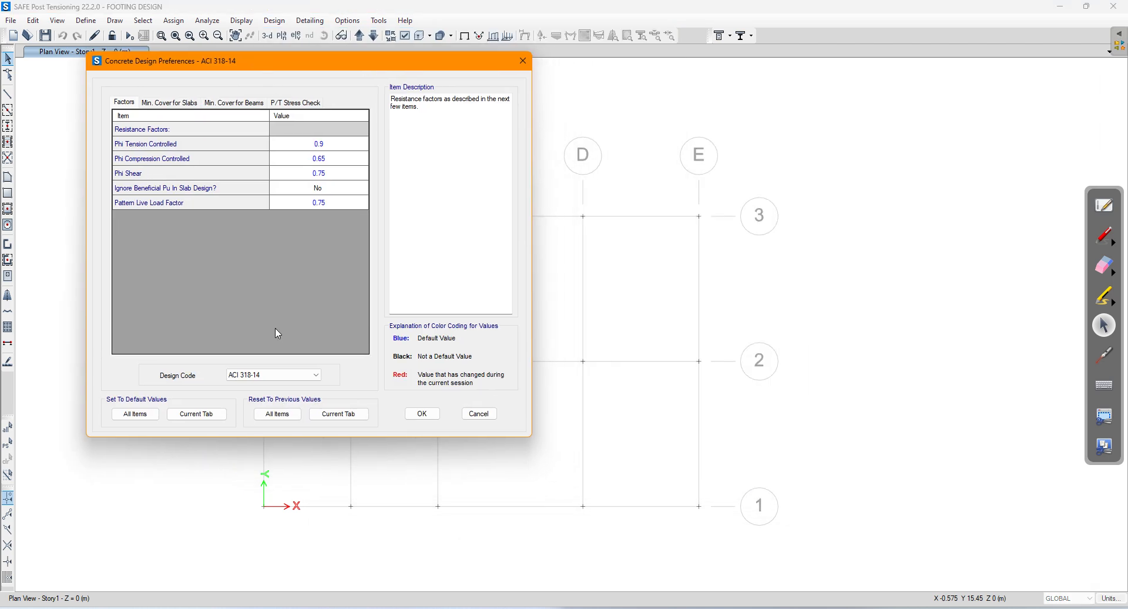
left_click(271, 380)
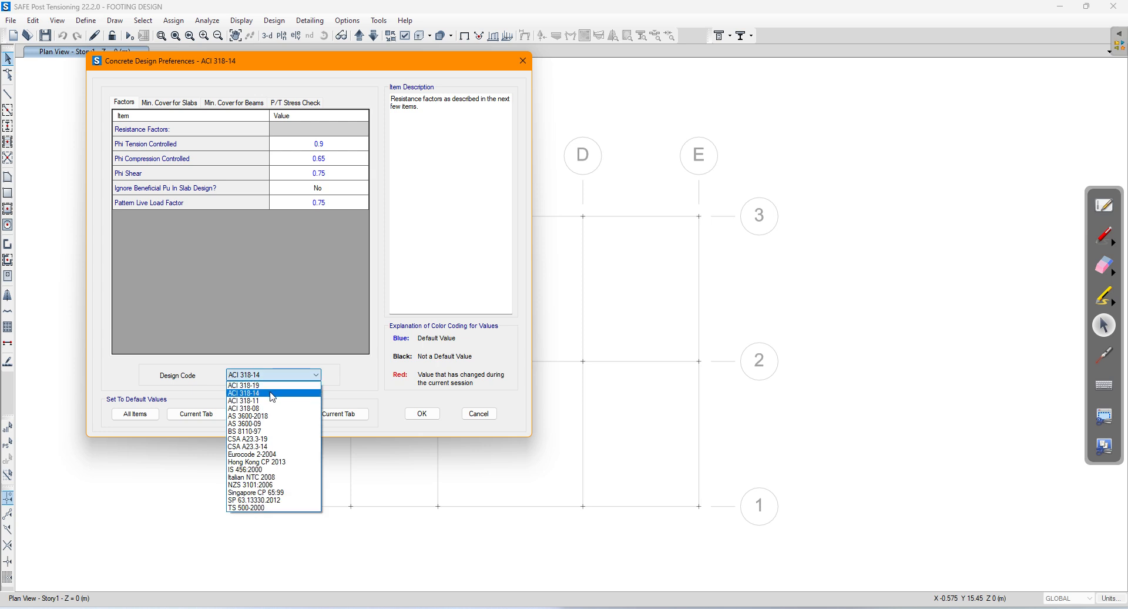
left_click(276, 470)
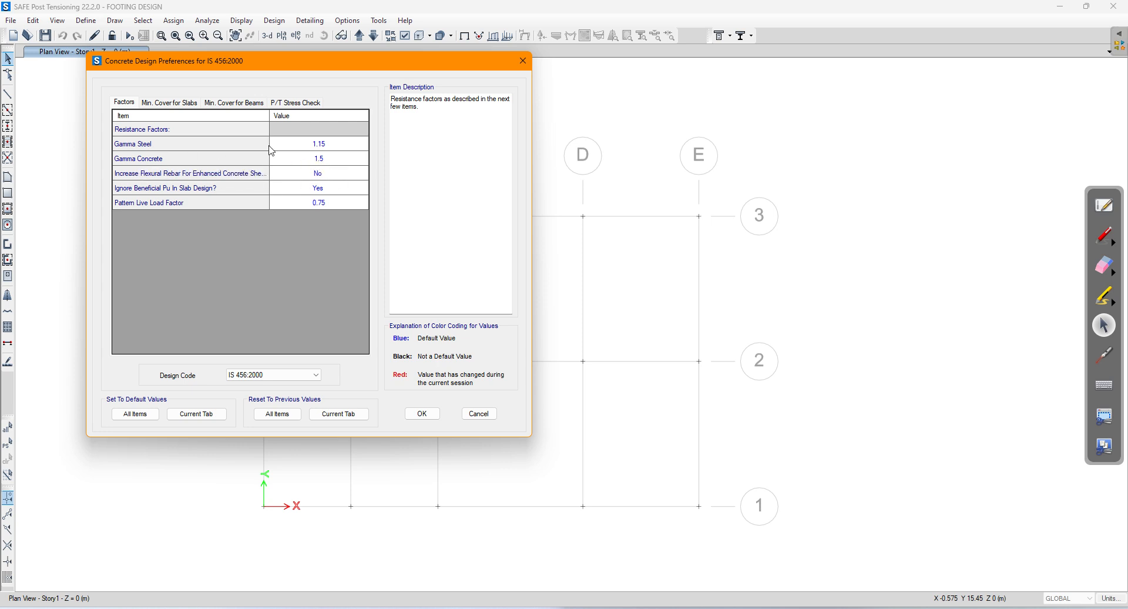
Set the slab top and bottom clear covers to 50 mm and the preferred slab bar size to 12
left_click(164, 104)
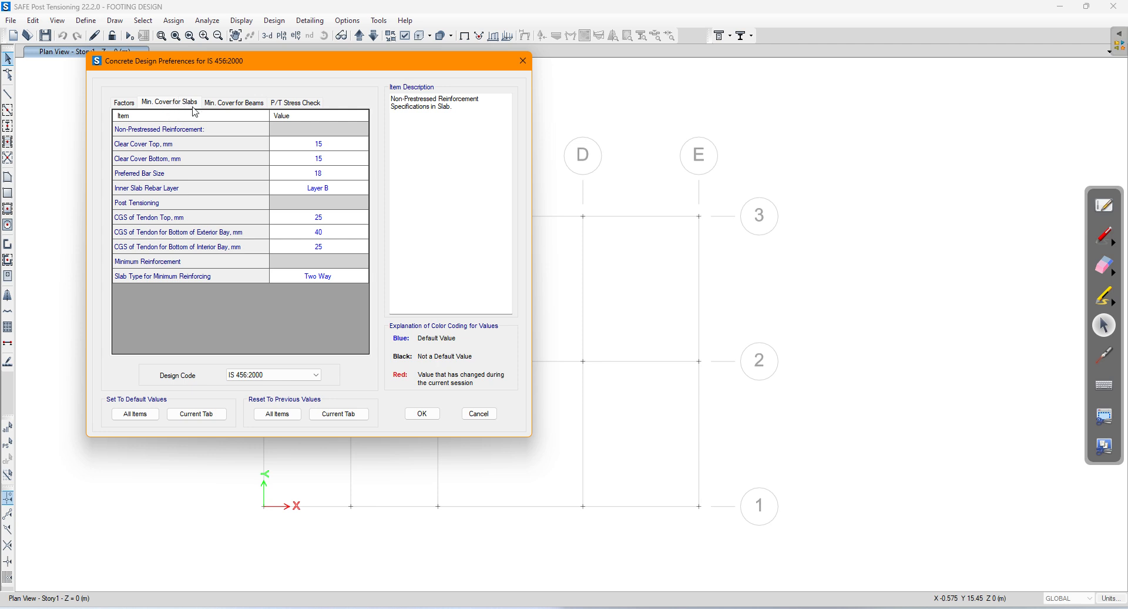
left_click(329, 146)
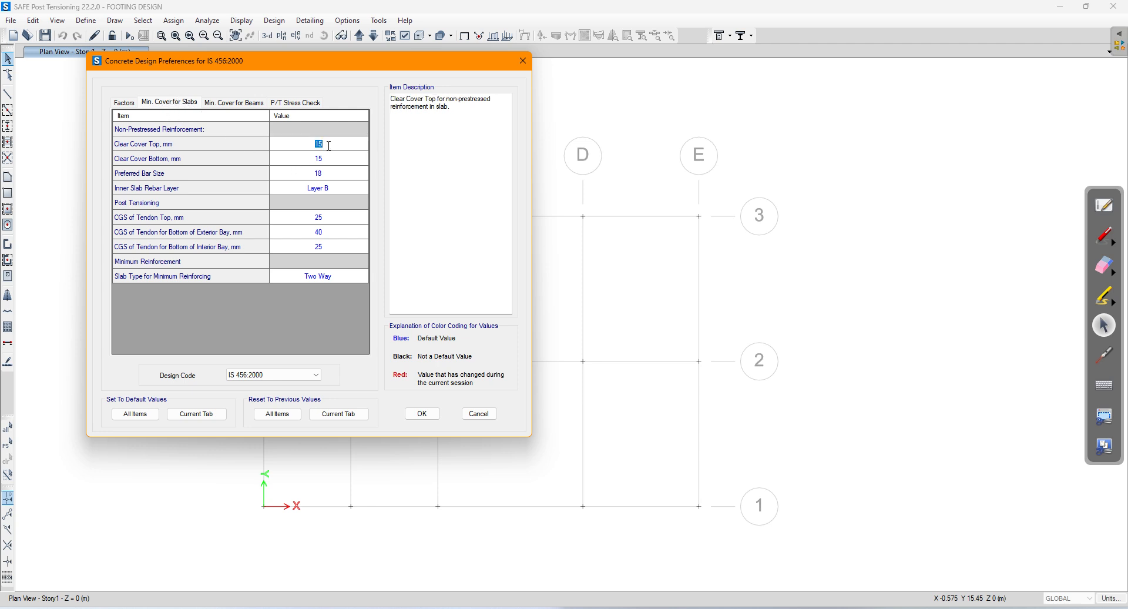
type("50")
key("Return")
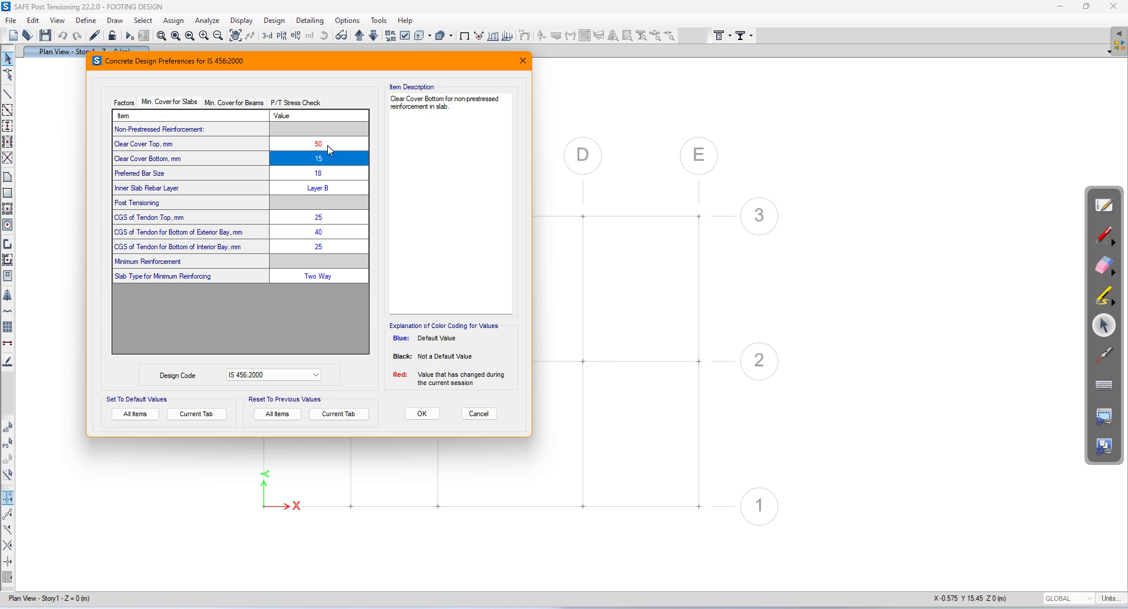
left_click(339, 160)
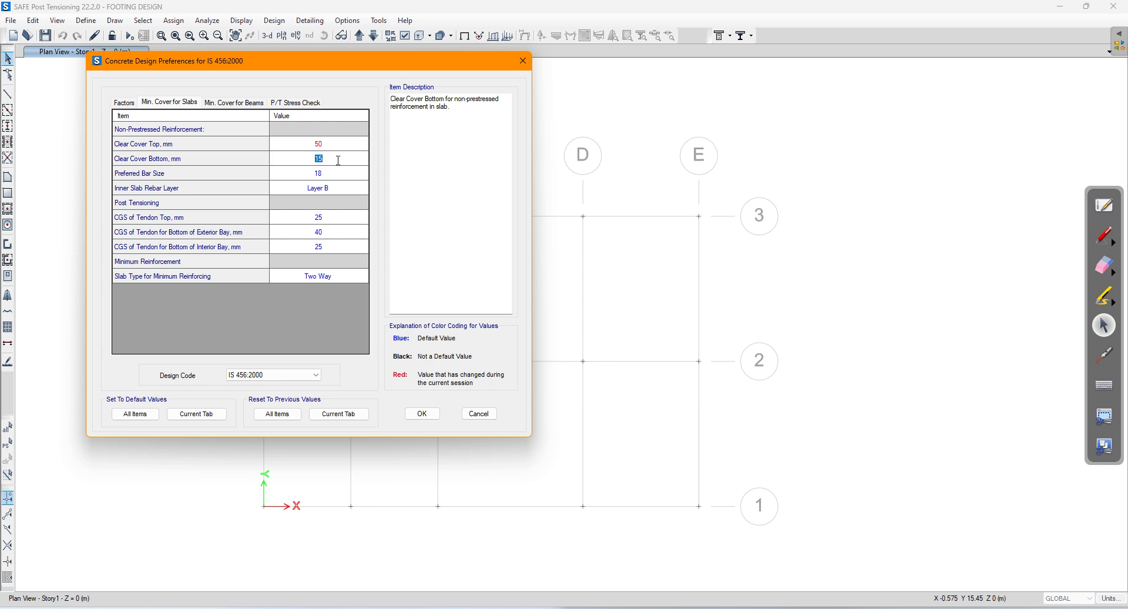
key("Return")
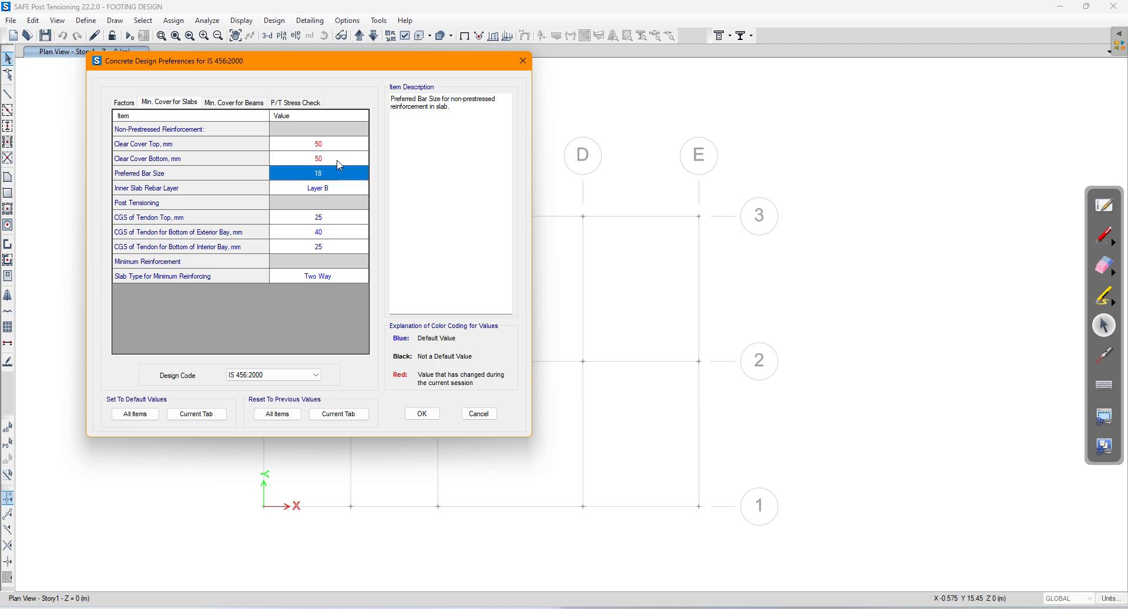
left_click(336, 176)
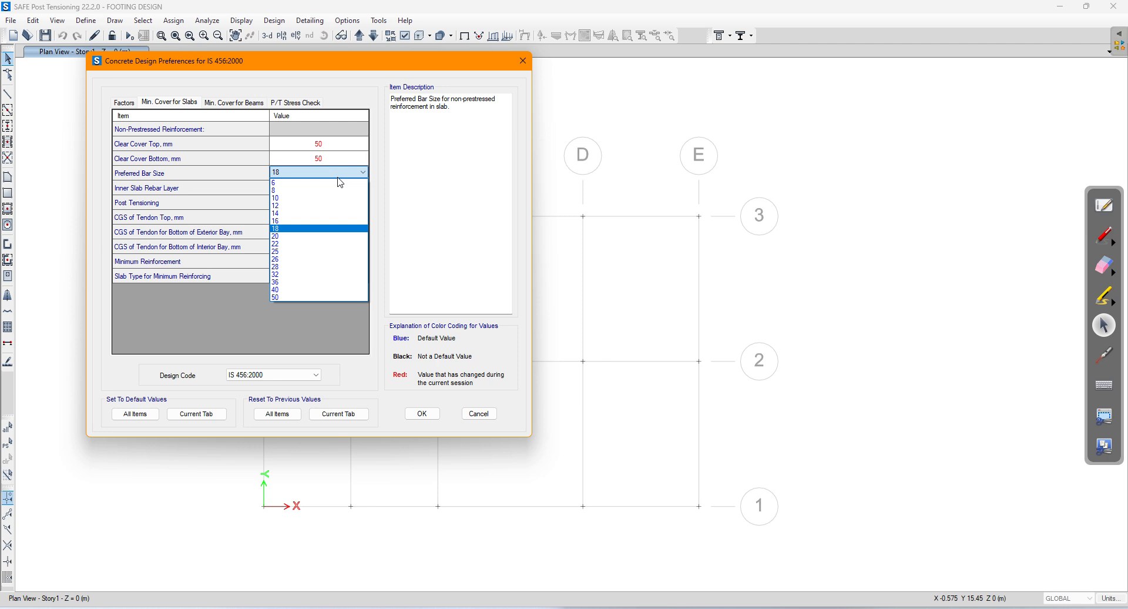
left_click(331, 208)
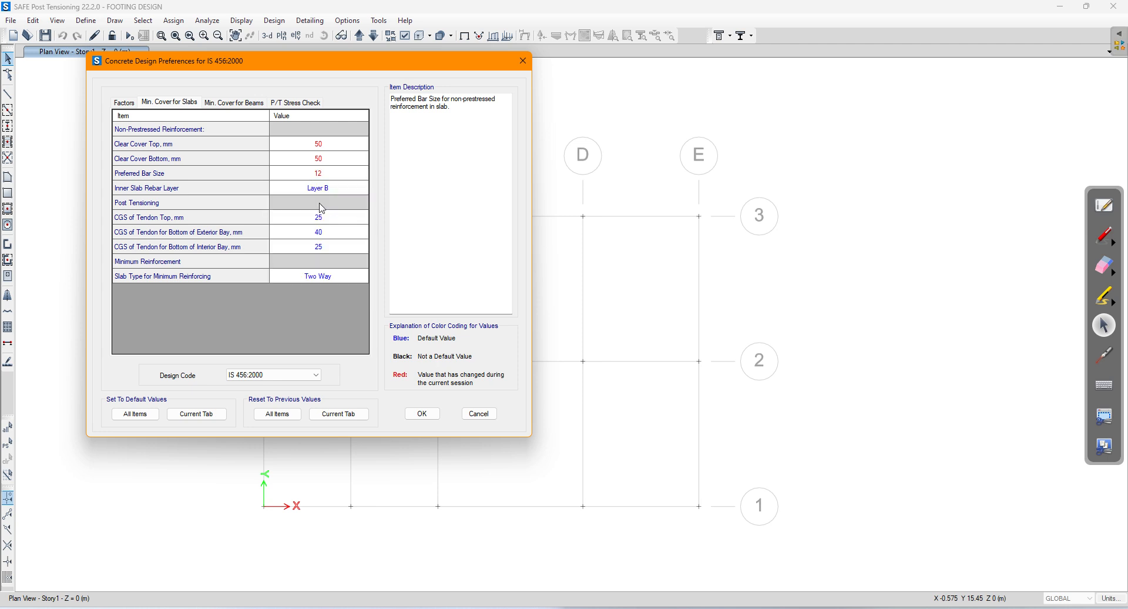
Set the preferred beam bar sizes to 16 for flexure and 8 for shear, and accept the concrete design preferences
left_click(225, 103)
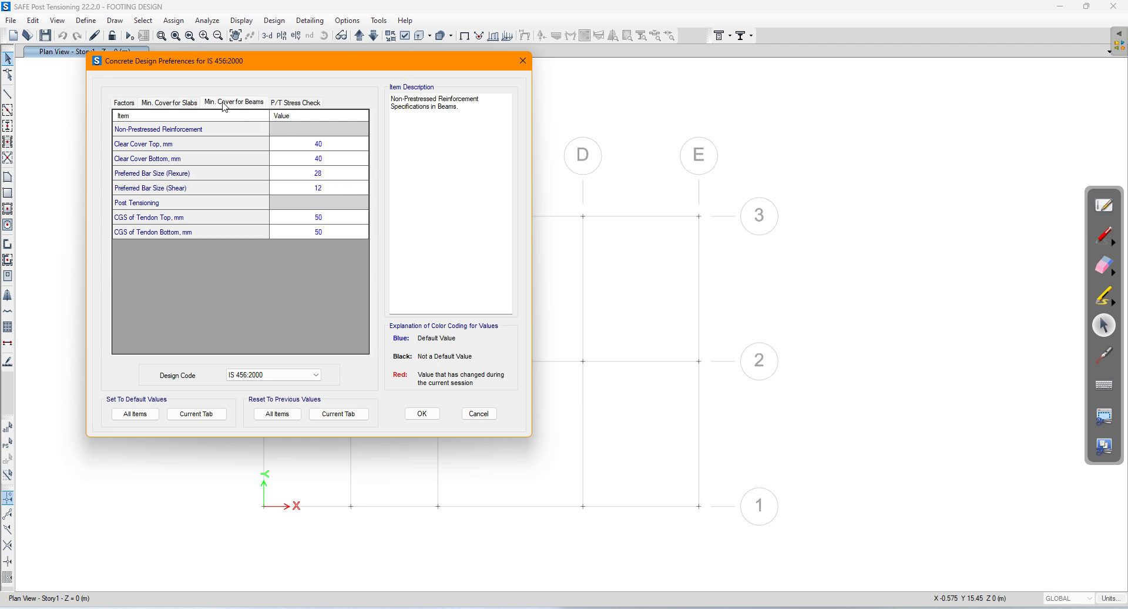
left_click(312, 144)
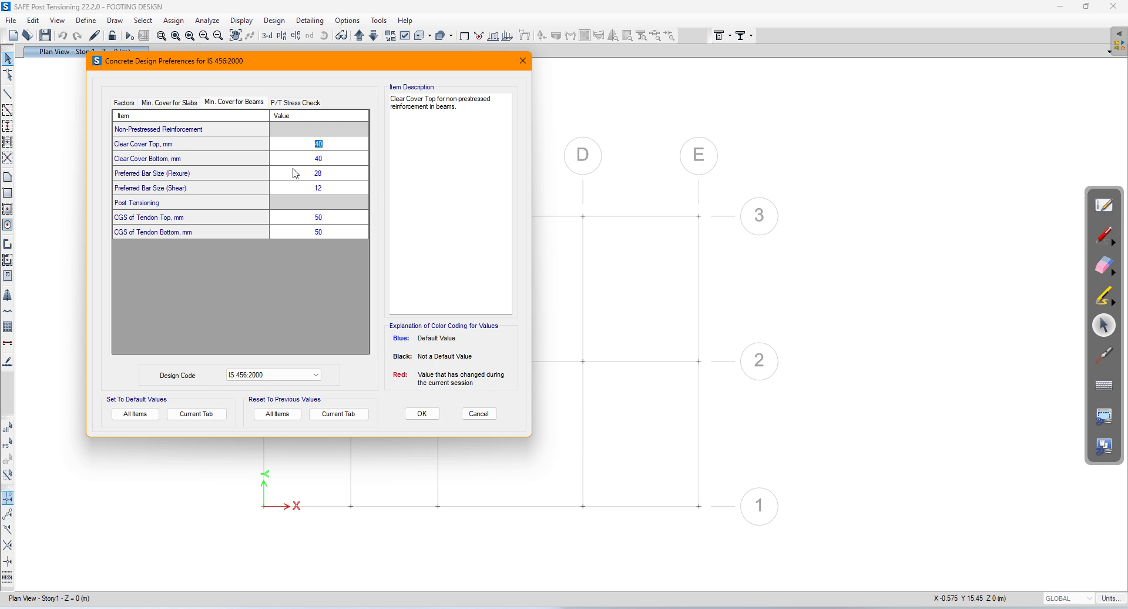
left_click(339, 173)
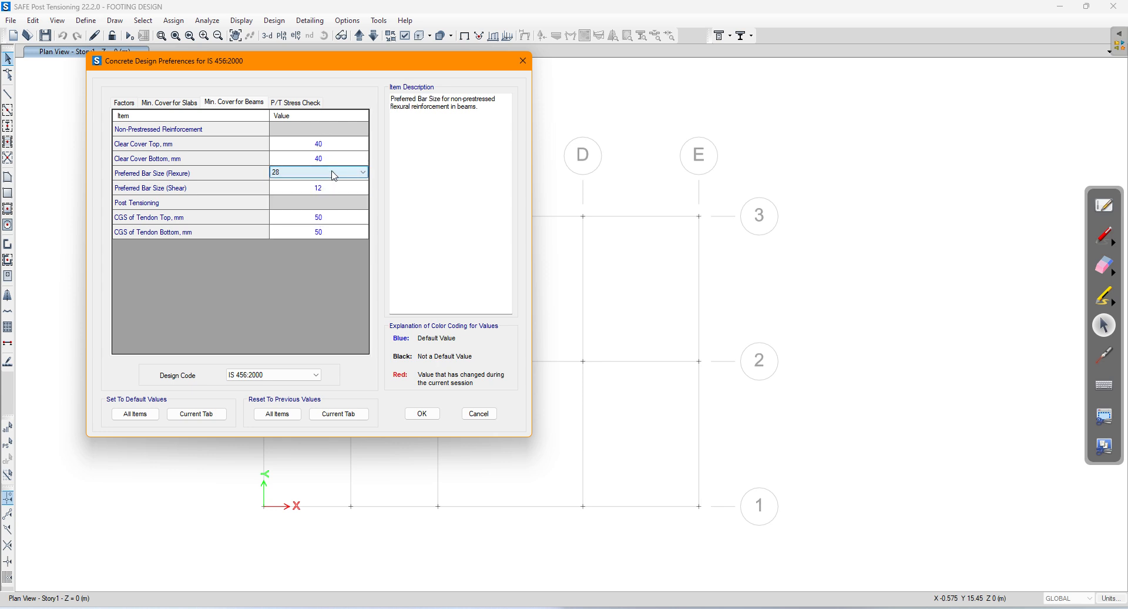
left_click(339, 172)
left_click(313, 221)
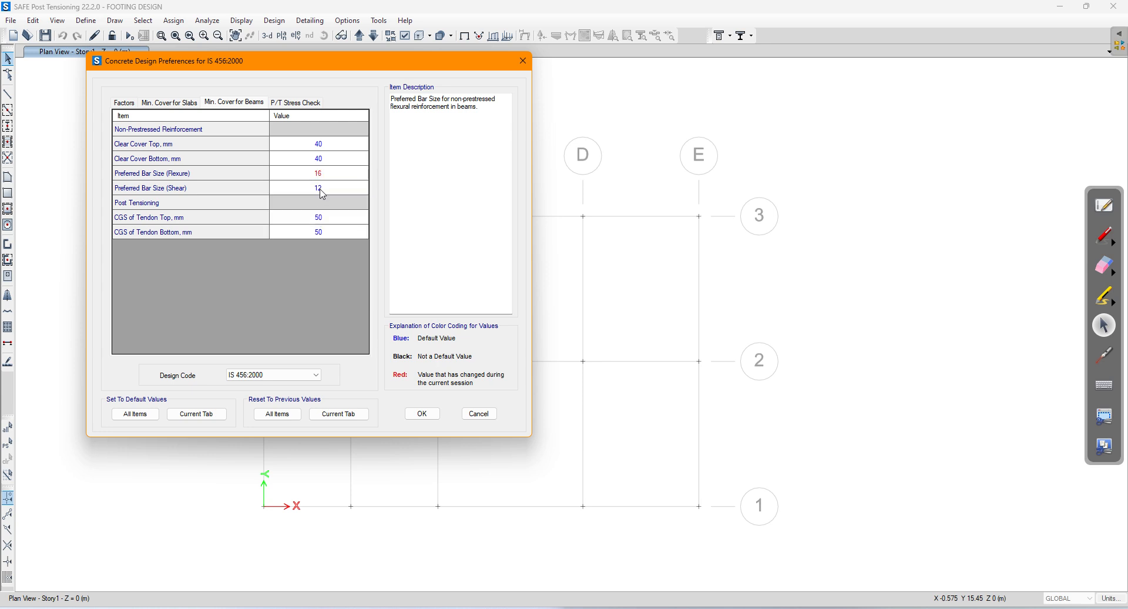
left_click(339, 188)
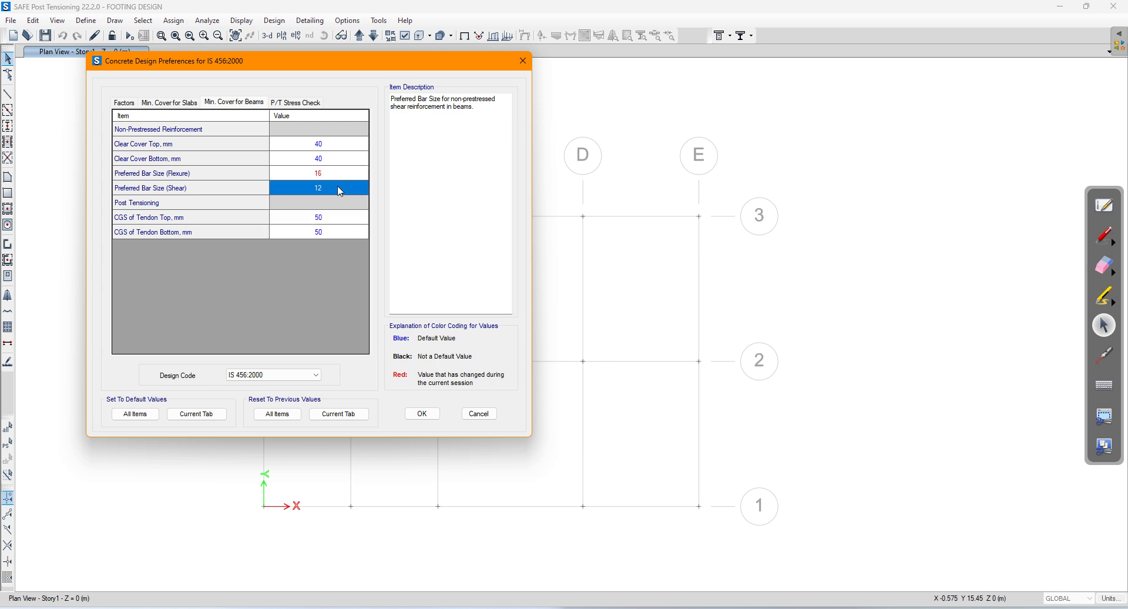
left_click(339, 187)
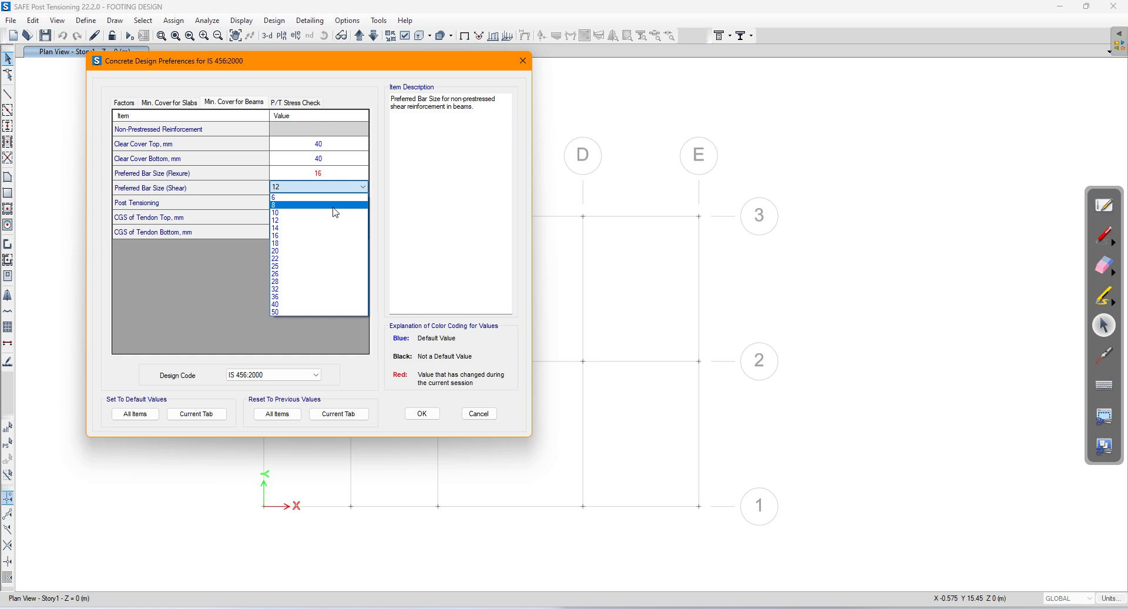
left_click(336, 205)
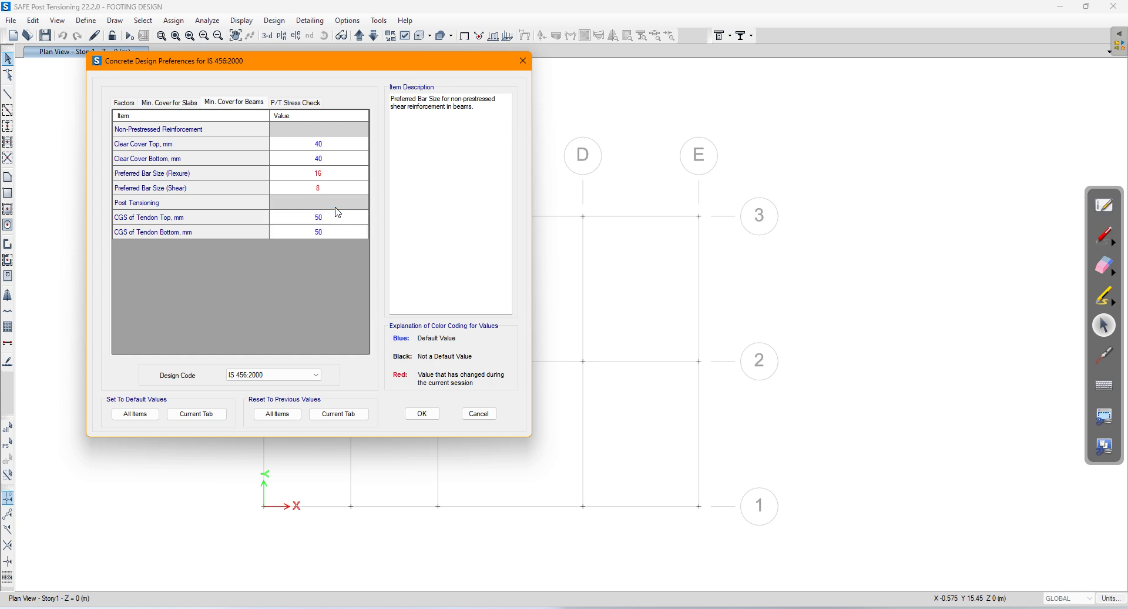
left_click(421, 414)
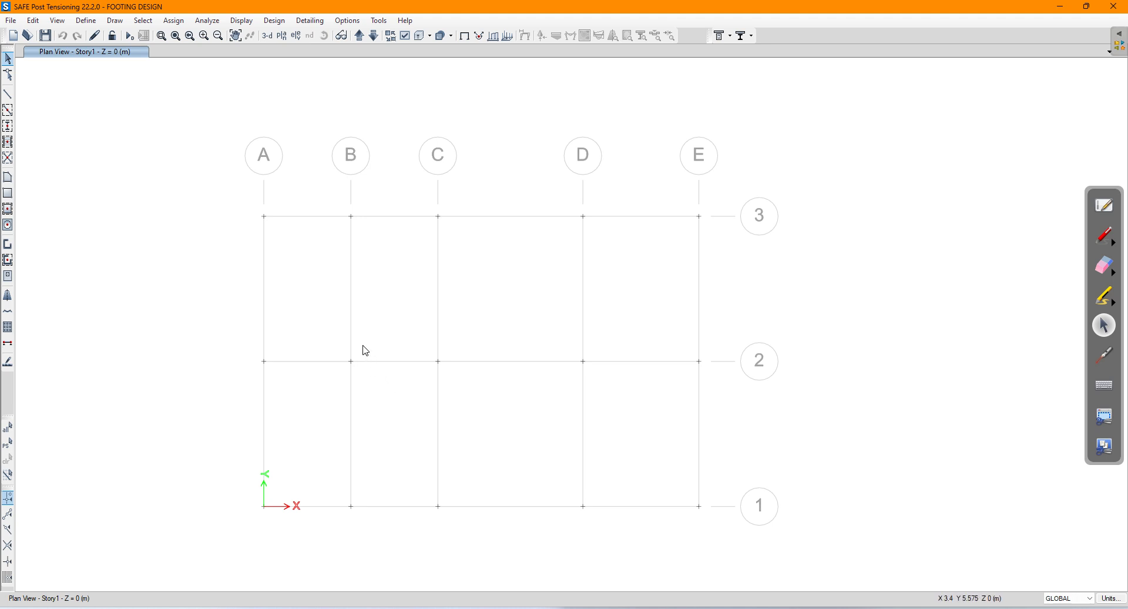
Add a new material property for region India, type Concrete, Indian standard, grade M25
left_click(77, 24)
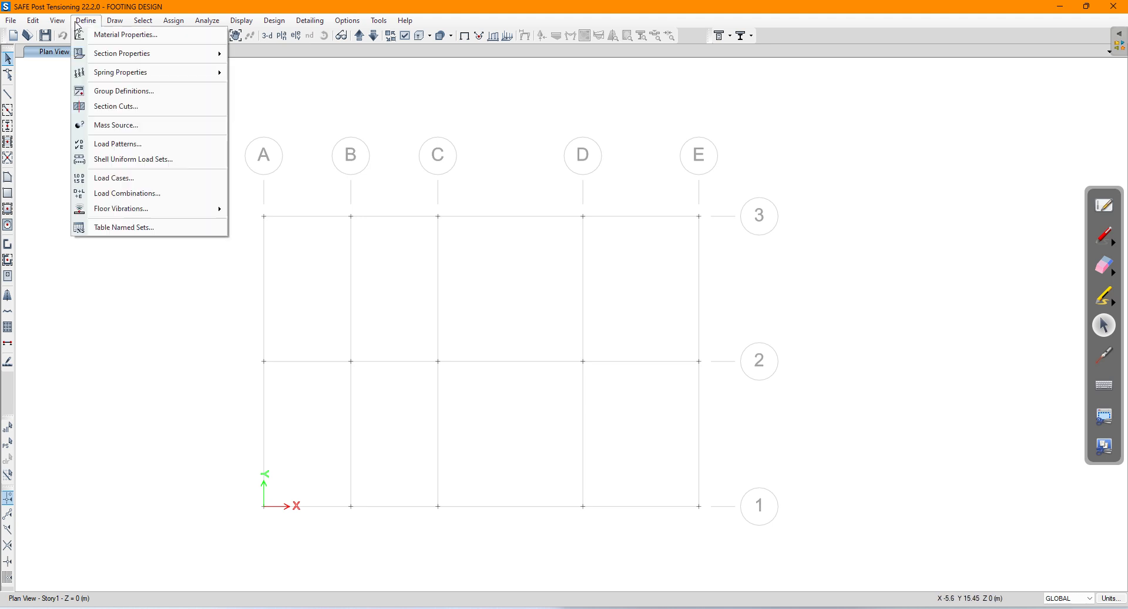
left_click(125, 34)
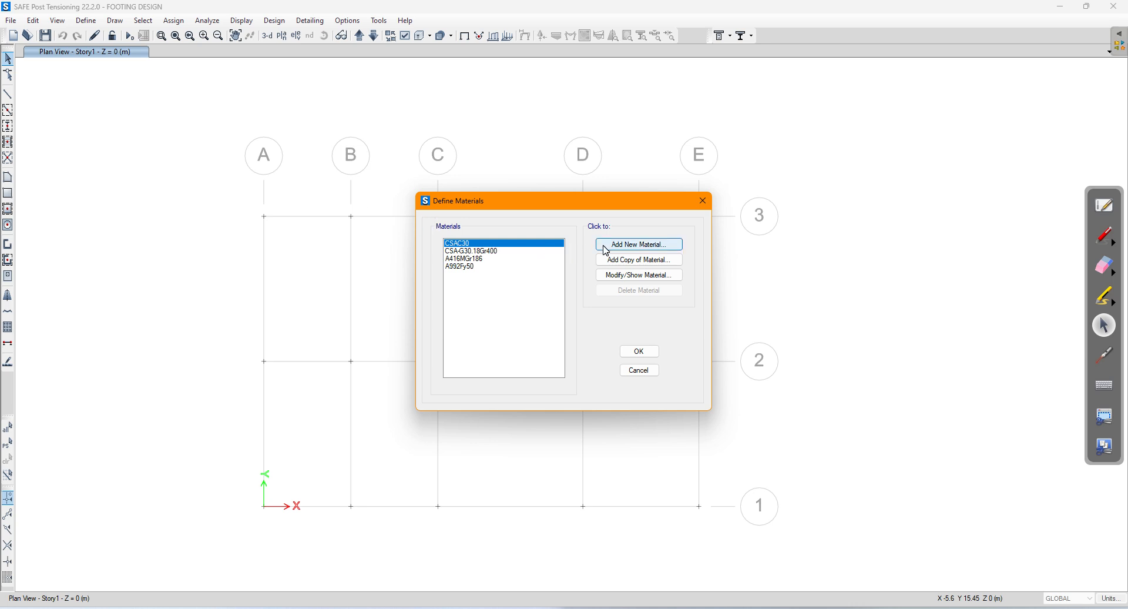
left_click(606, 250)
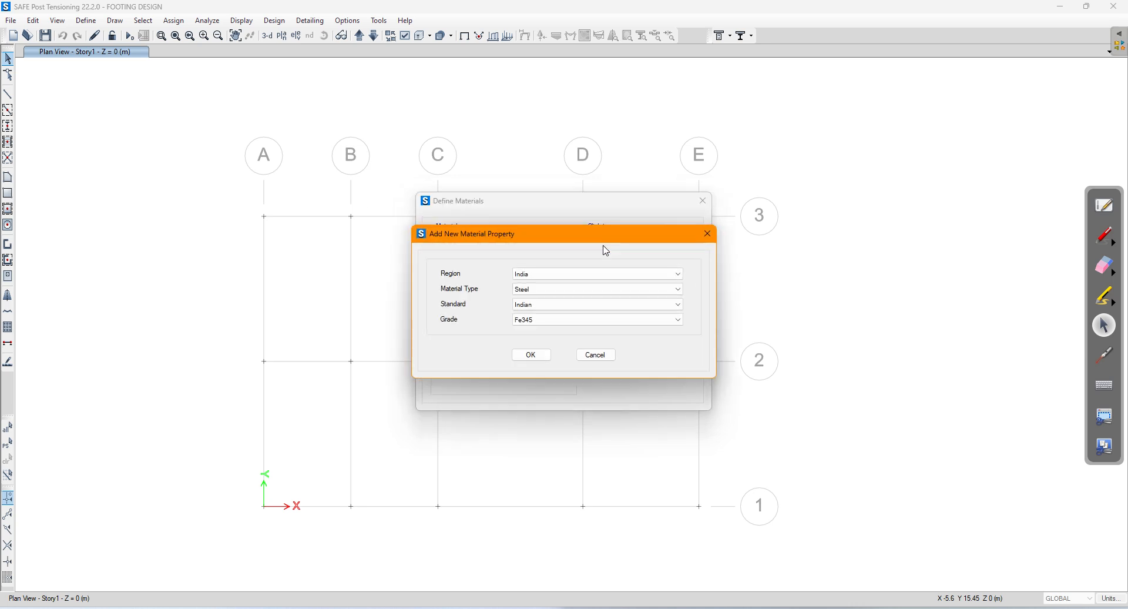
left_click(534, 290)
left_click(532, 306)
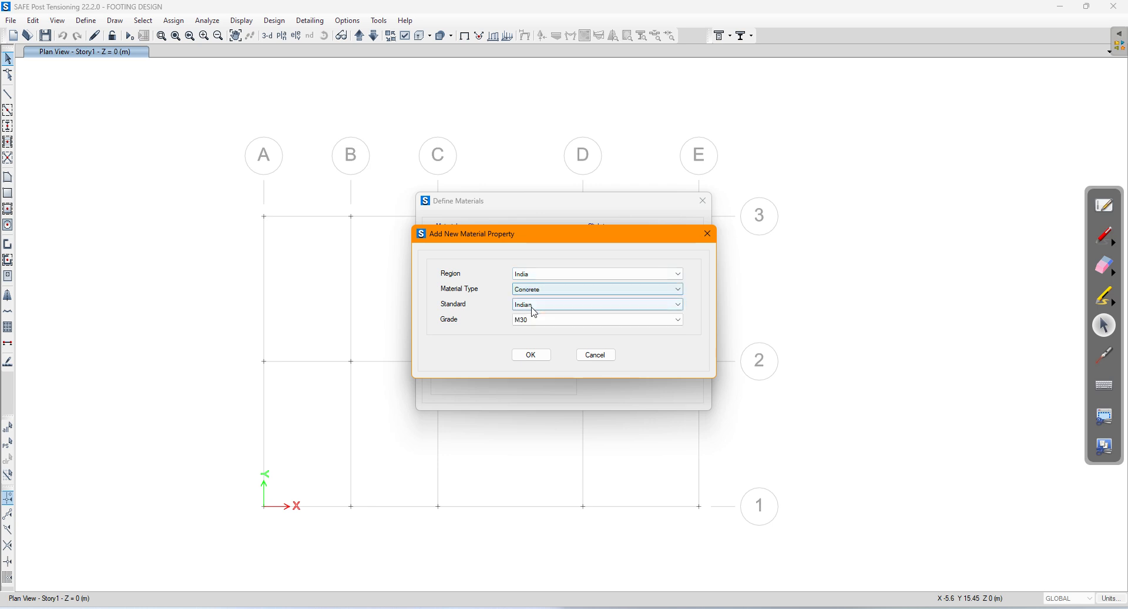
left_click(527, 321)
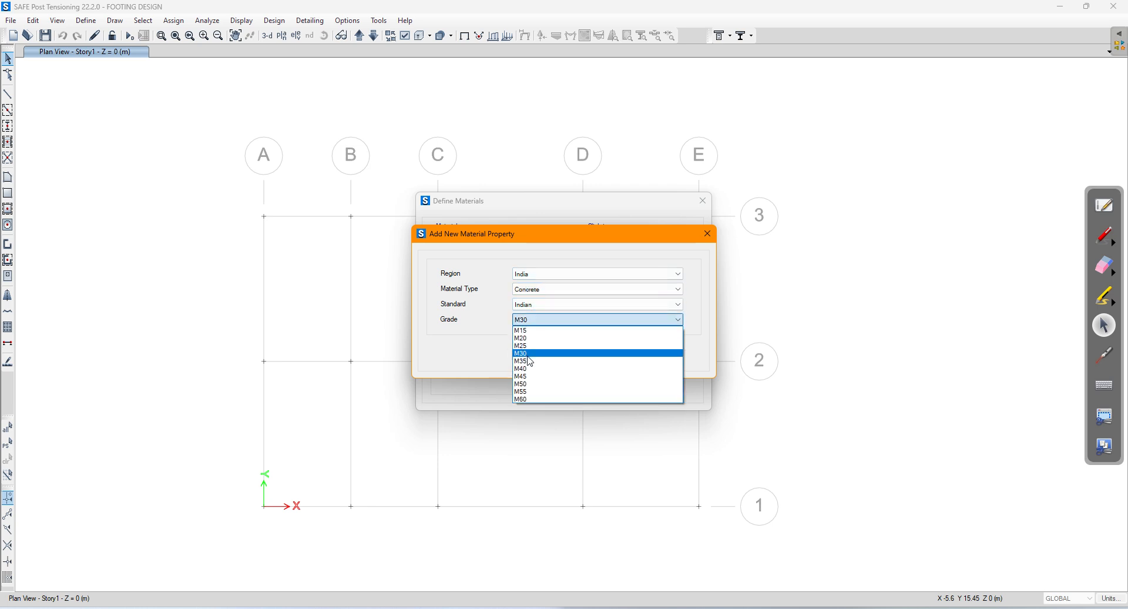
left_click(534, 346)
left_click(536, 355)
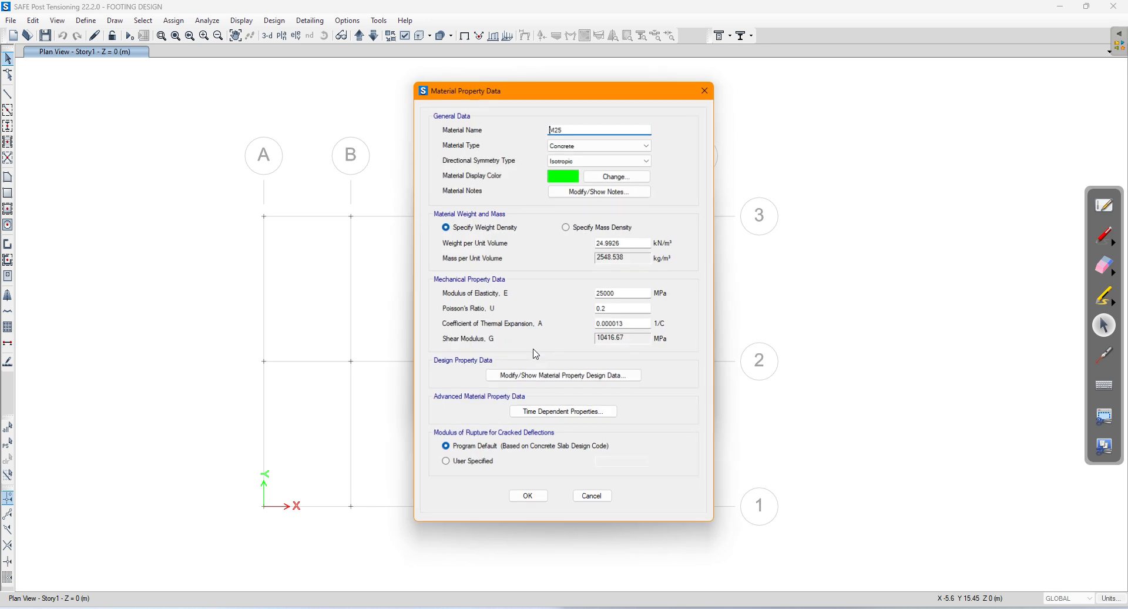
Set the M25 concrete's weight per unit volume to 25 kN/m³, review its design strength data and accept the material
left_click_drag(637, 242, 541, 248)
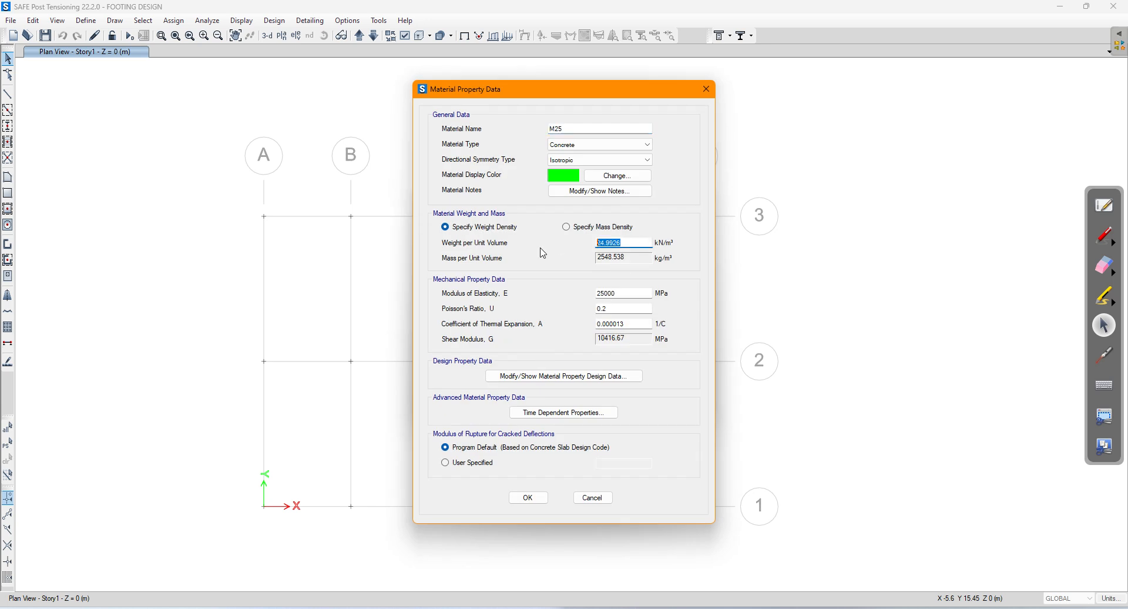
type("25")
key("Return")
left_click(582, 129)
left_click(565, 376)
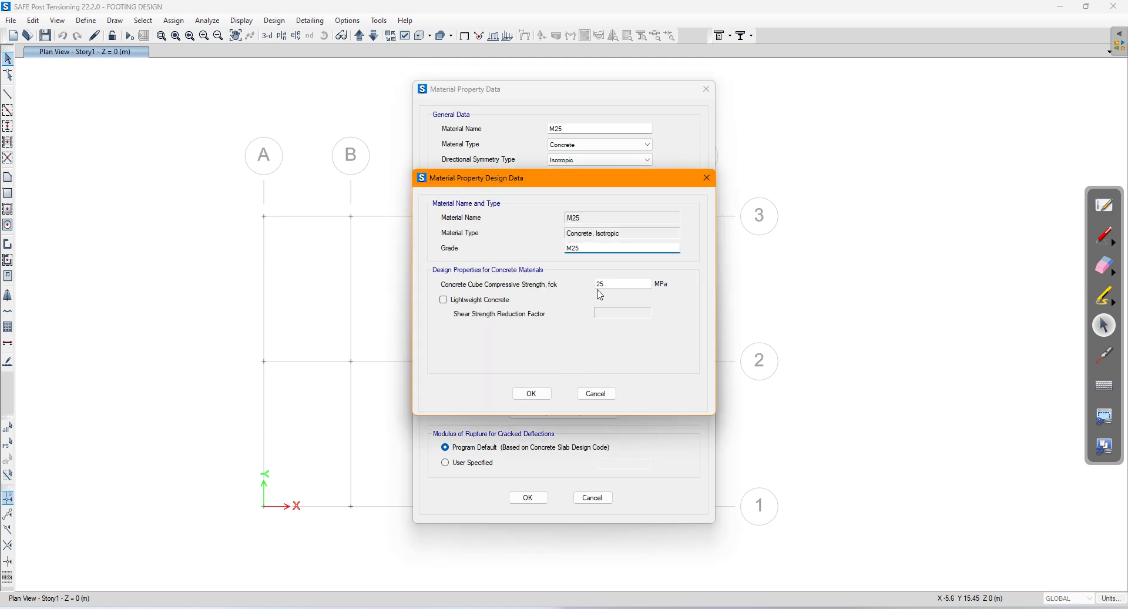
left_click(532, 393)
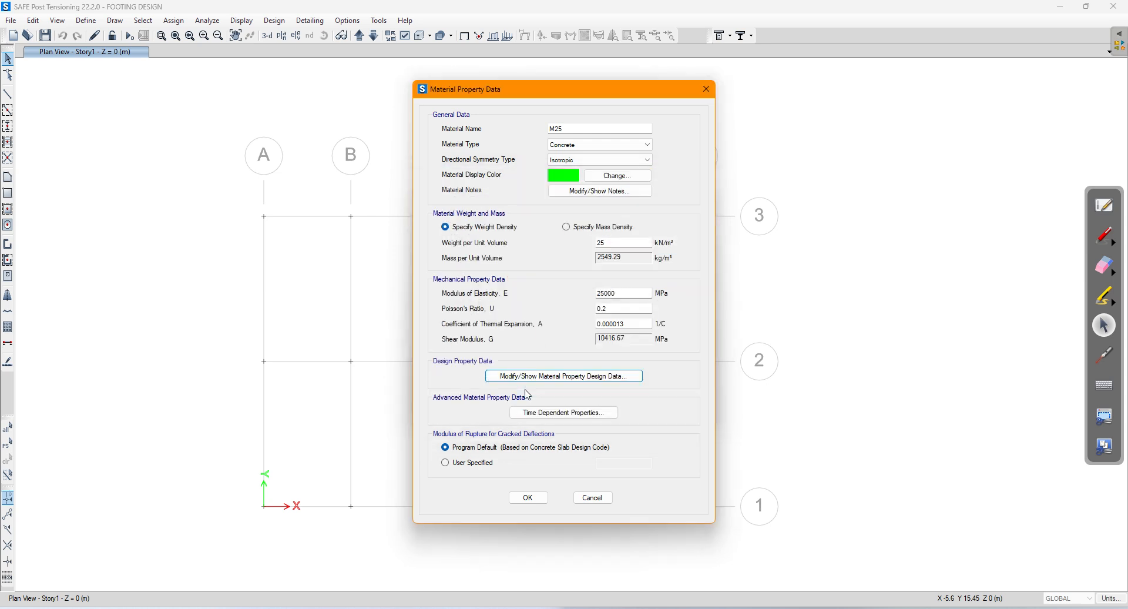
left_click(527, 498)
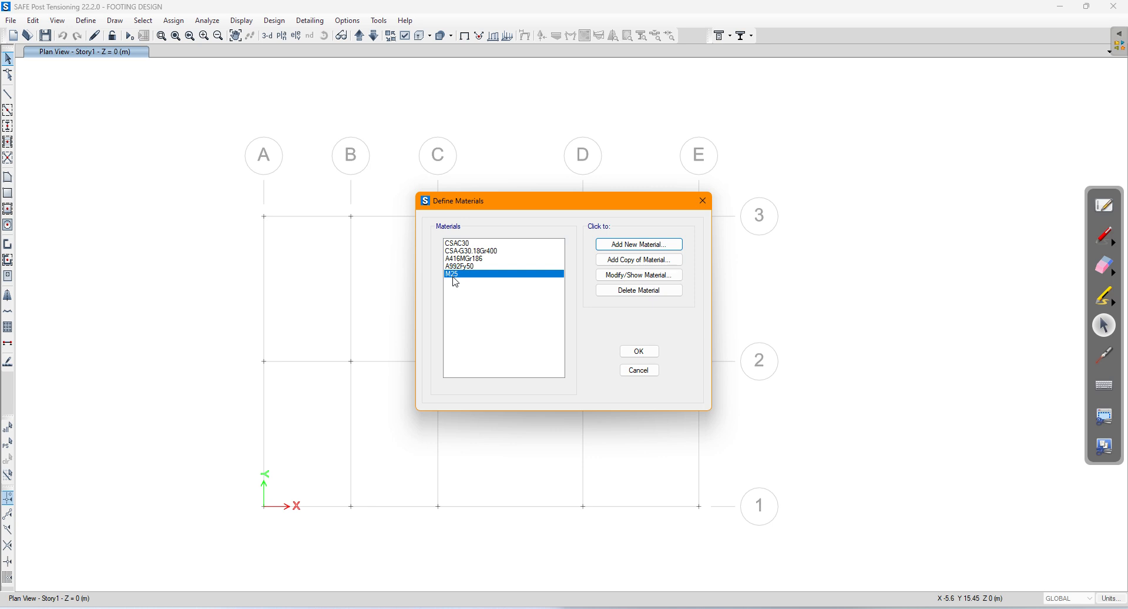
Add a new material property for region India, type Rebar, Indian standard, grade HYSD Grade 500
left_click(615, 247)
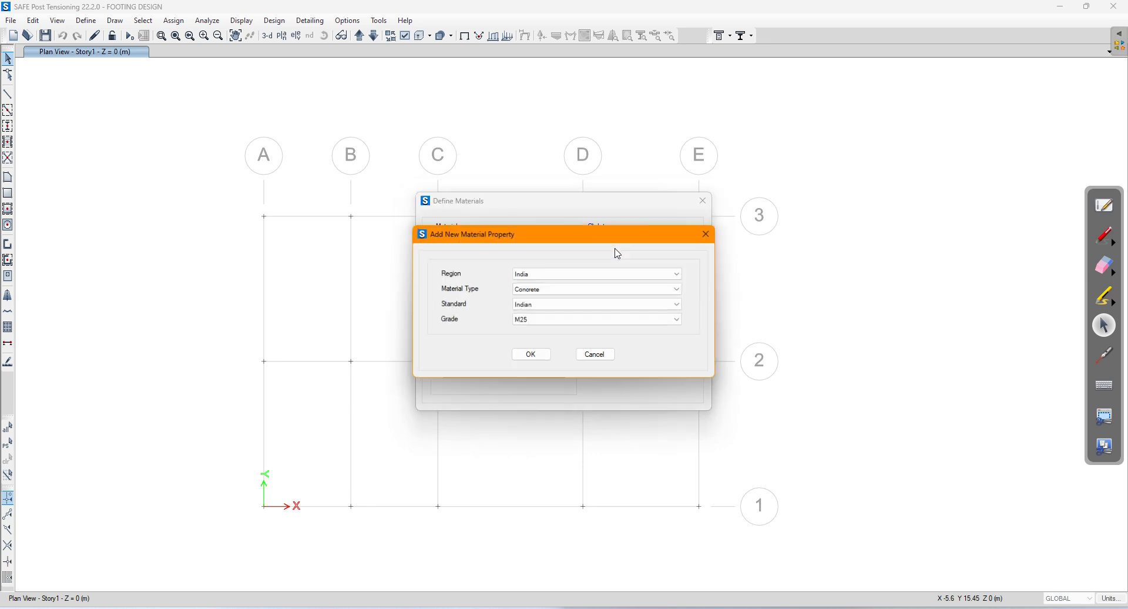
left_click(562, 290)
left_click(547, 322)
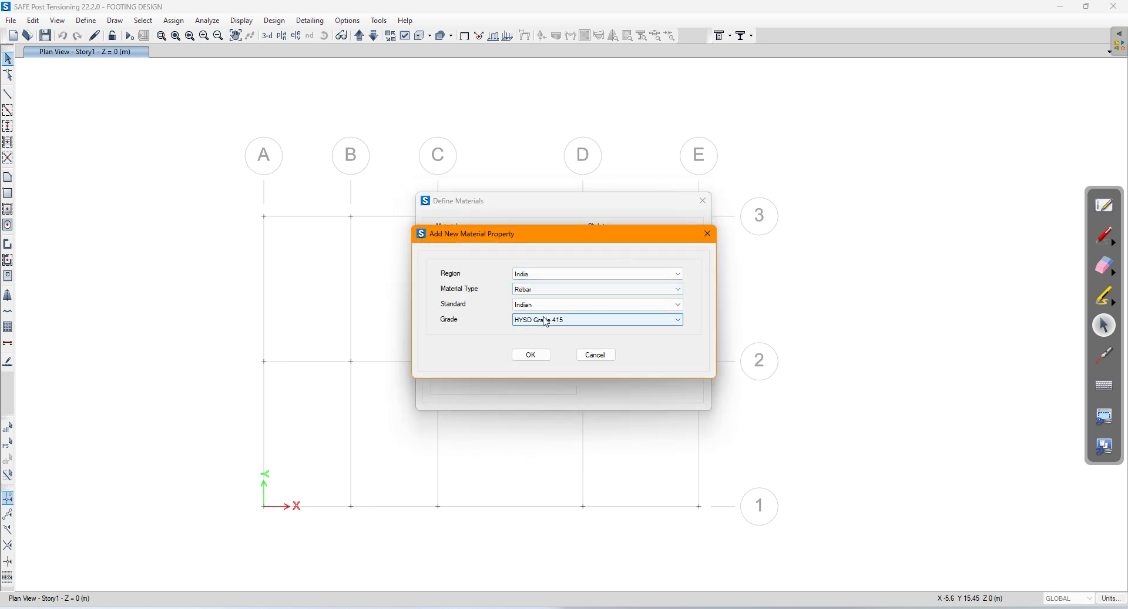
left_click(547, 321)
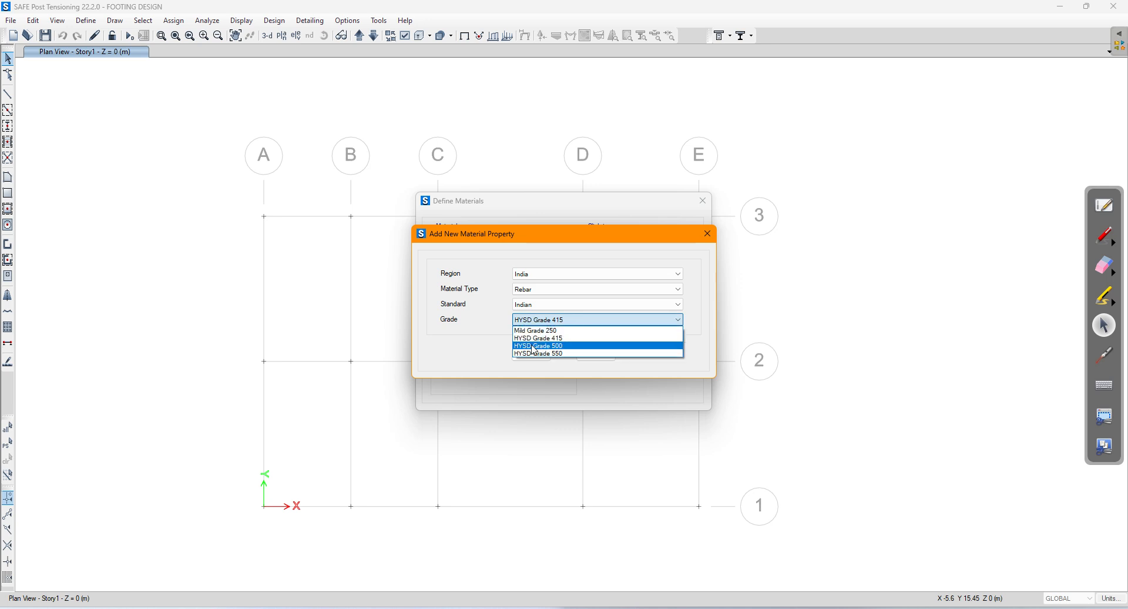
left_click(533, 346)
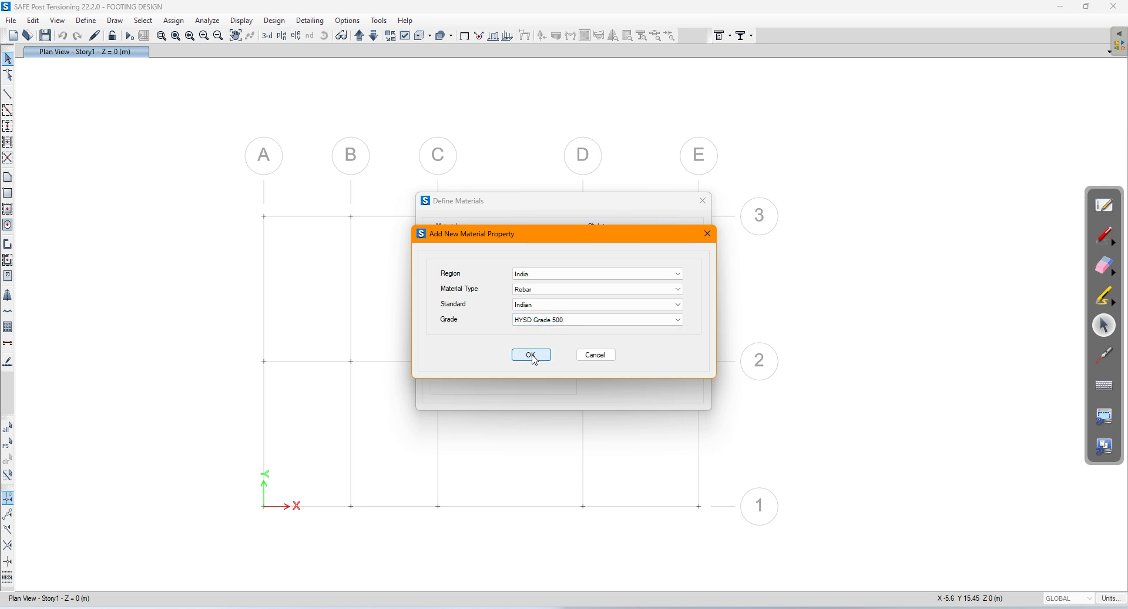
left_click(532, 356)
Set the HYSD500 rebar's weight per unit volume to 78.5 kN/m³ and accept the material definitions
double_click(614, 242)
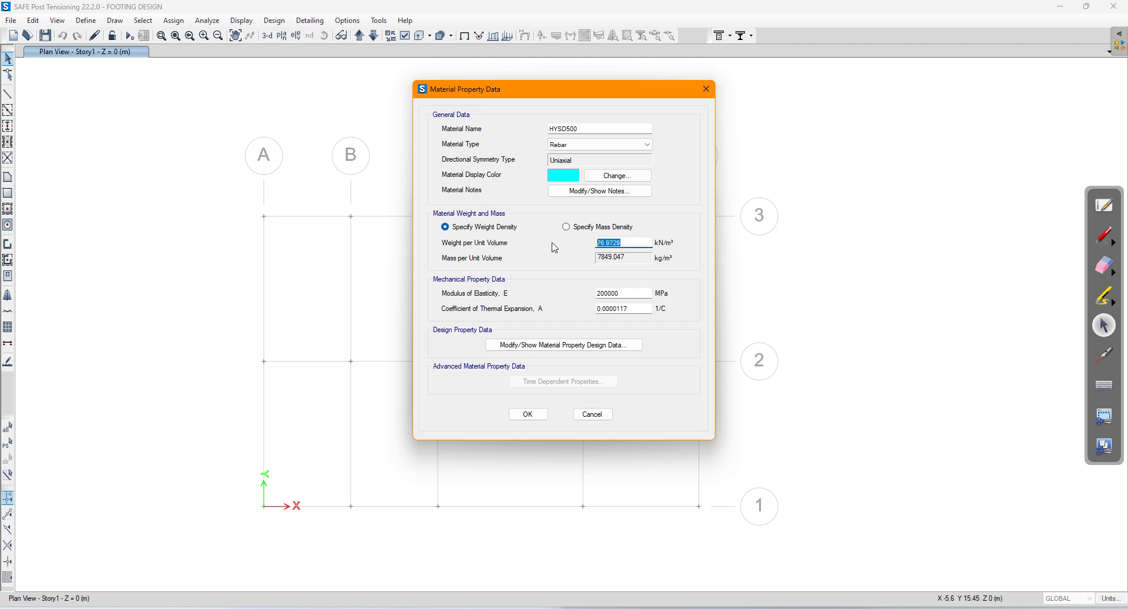
type("78.5")
key("Tab")
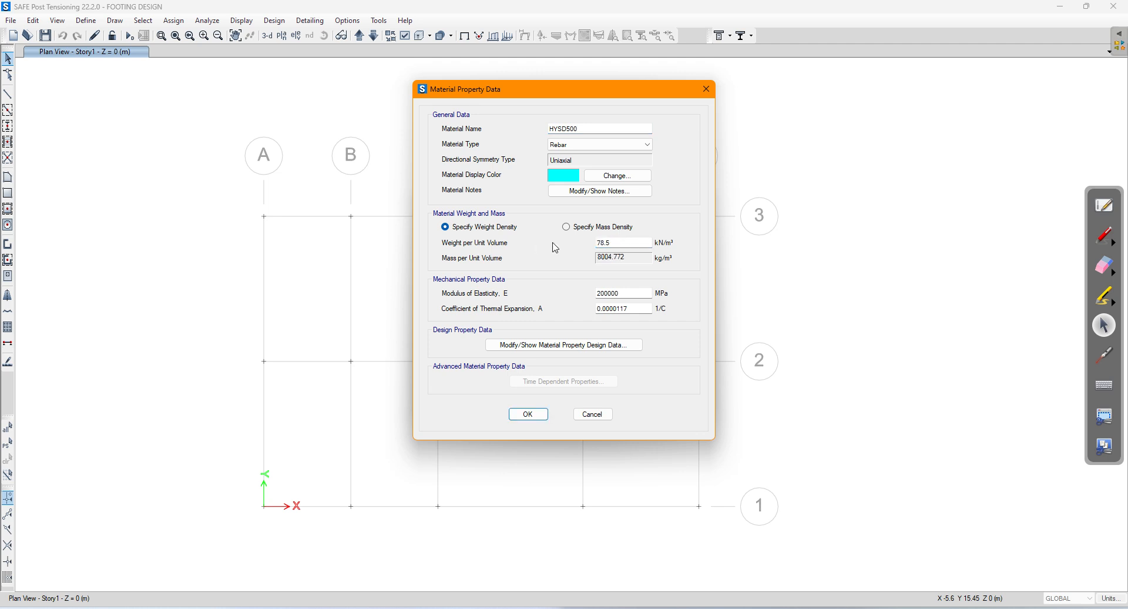
left_click(528, 413)
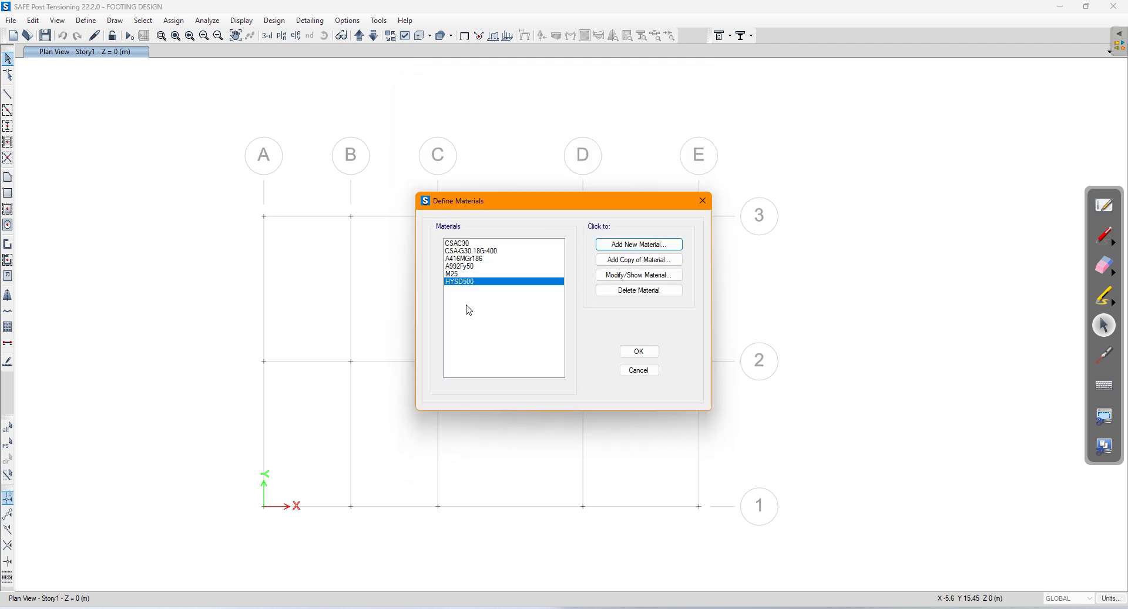
left_click(464, 275)
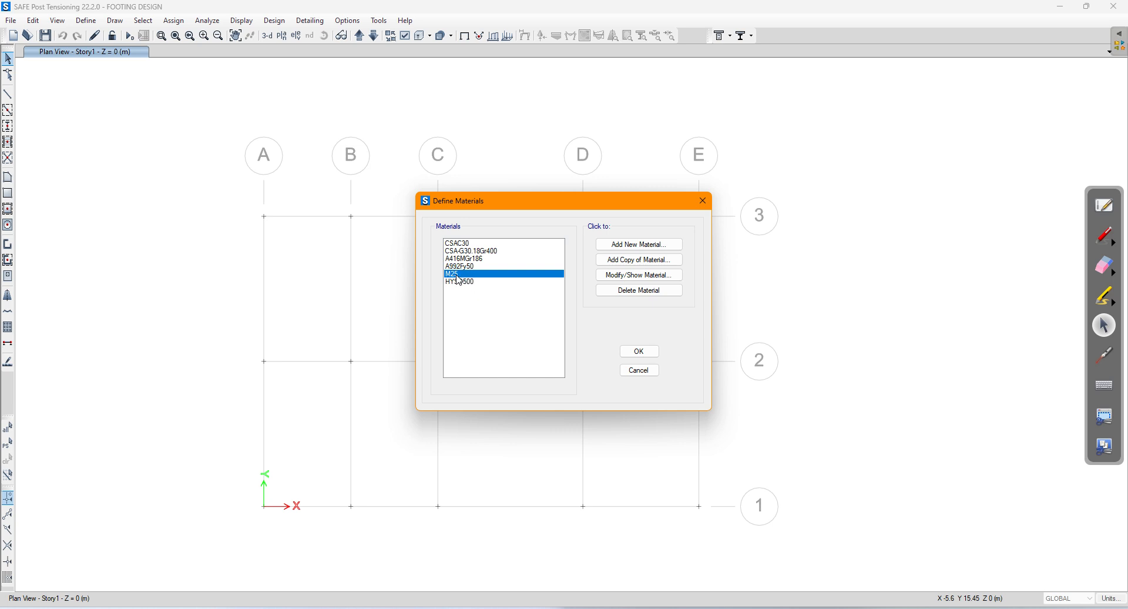
left_click(639, 353)
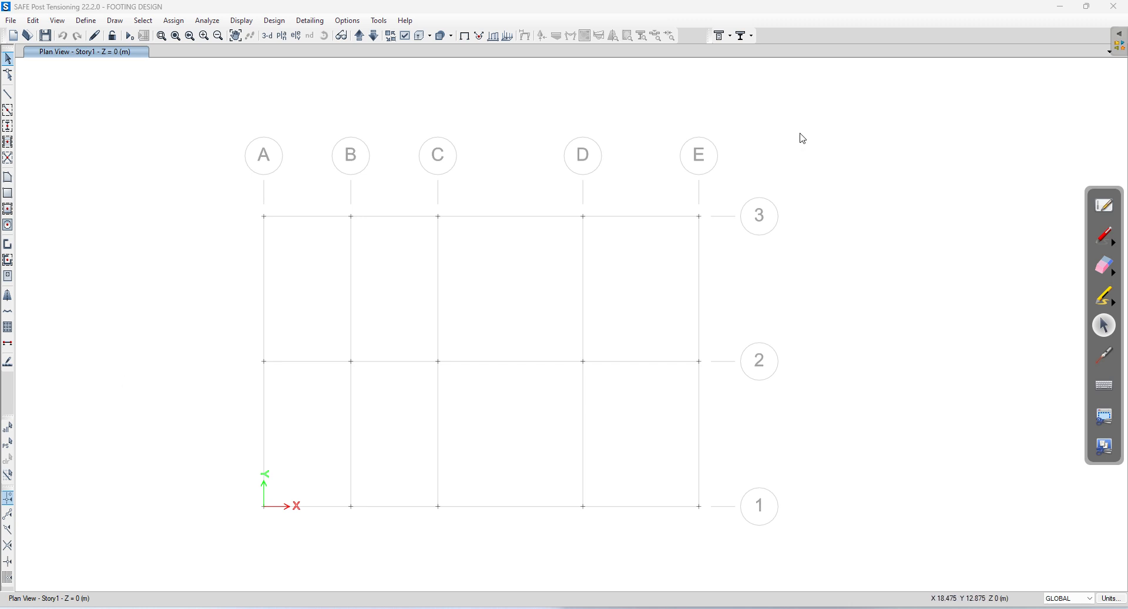
Annotate the empty area beside grid A with the notes M25, Fe500 and ETABS, and erase the annotation
left_click(1105, 237)
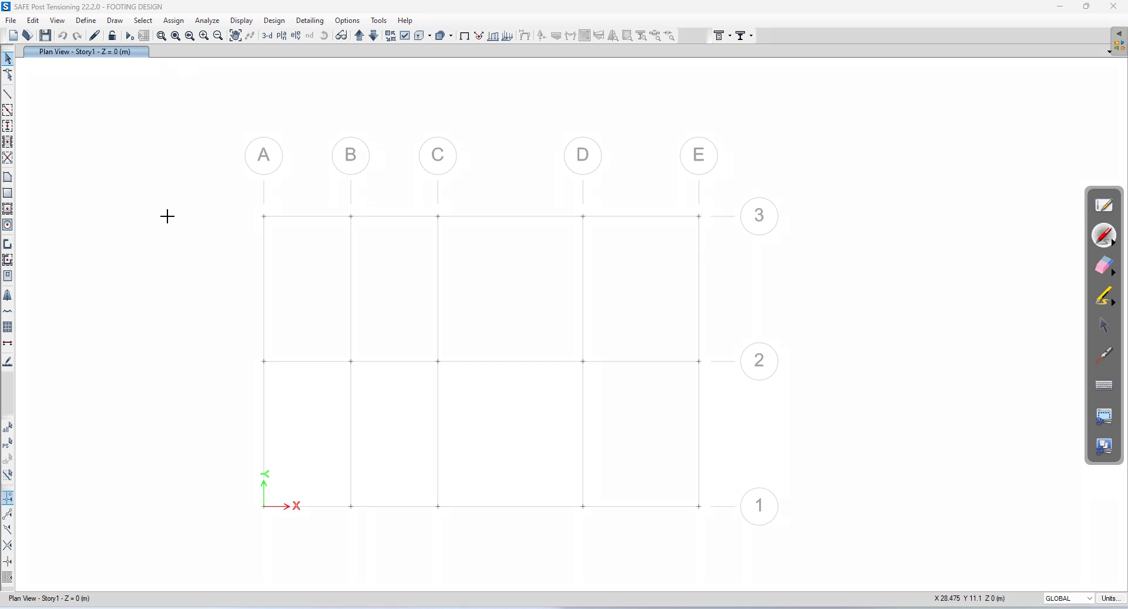
mouse_move(75, 208)
left_mouse_down()
mouse_move(109, 200)
mouse_move(86, 239)
mouse_move(128, 219)
left_mouse_up()
left_click_drag(129, 168, 148, 215)
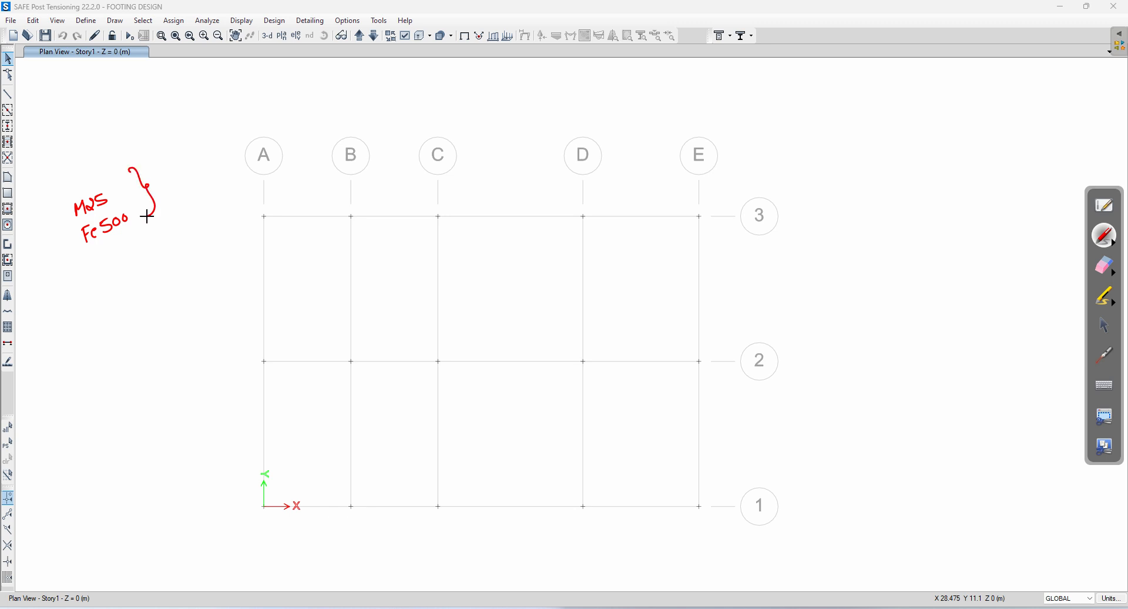
left_click_drag(159, 171, 225, 139)
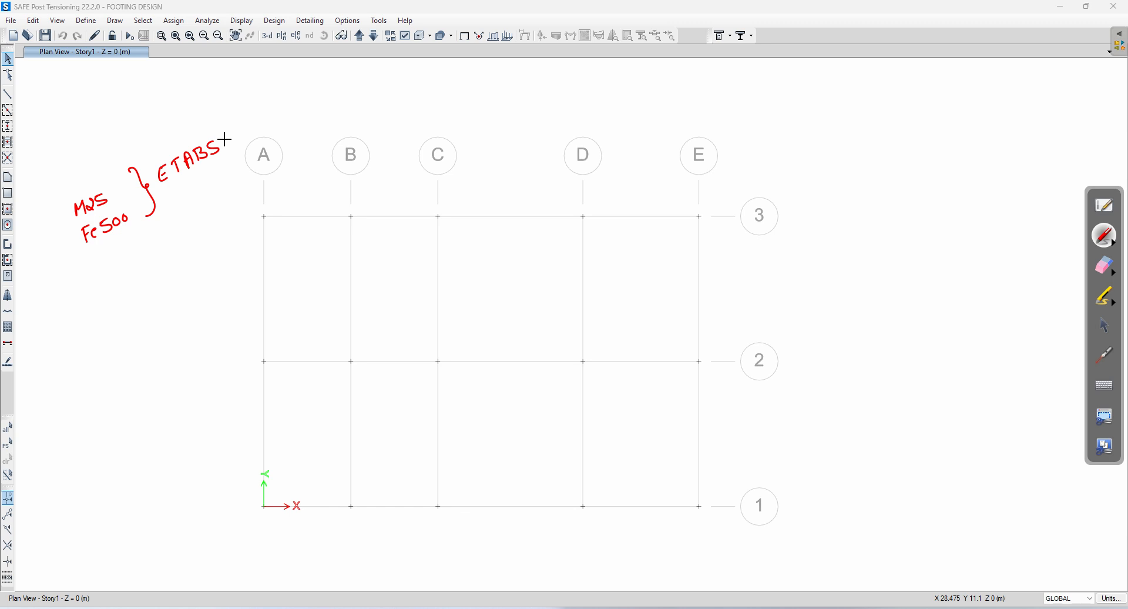
left_click(1104, 265)
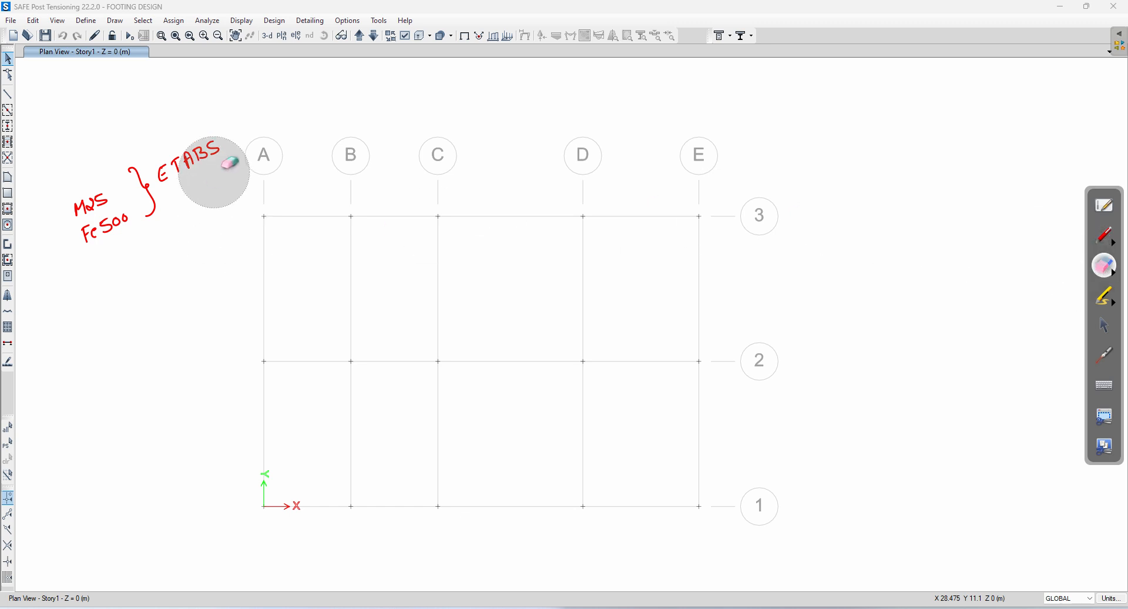
left_click_drag(214, 172, 104, 188)
left_click(1101, 329)
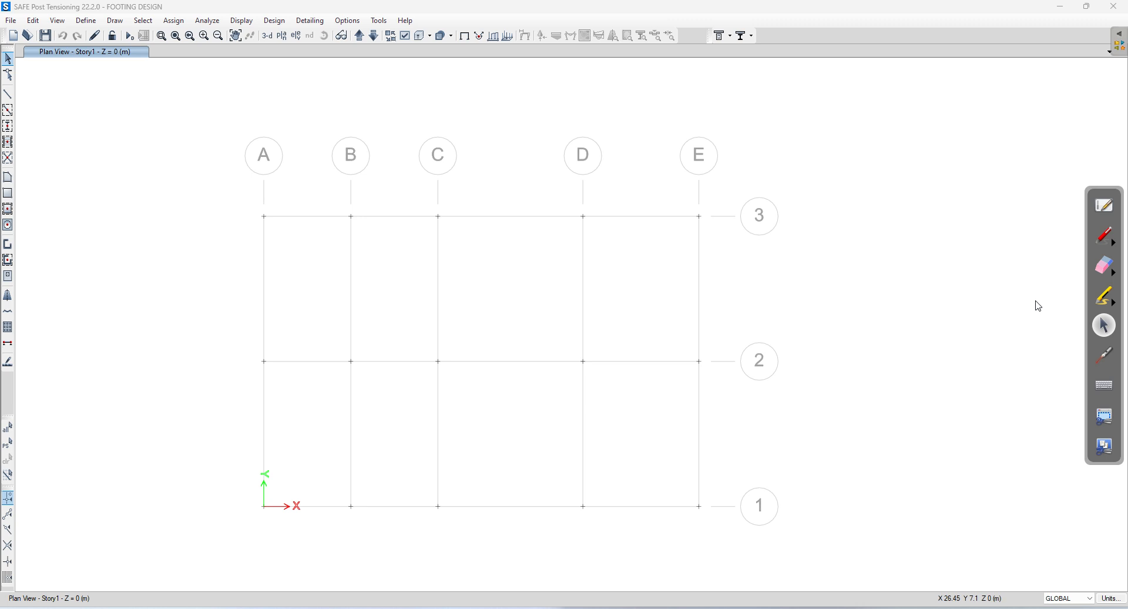
left_click(82, 22)
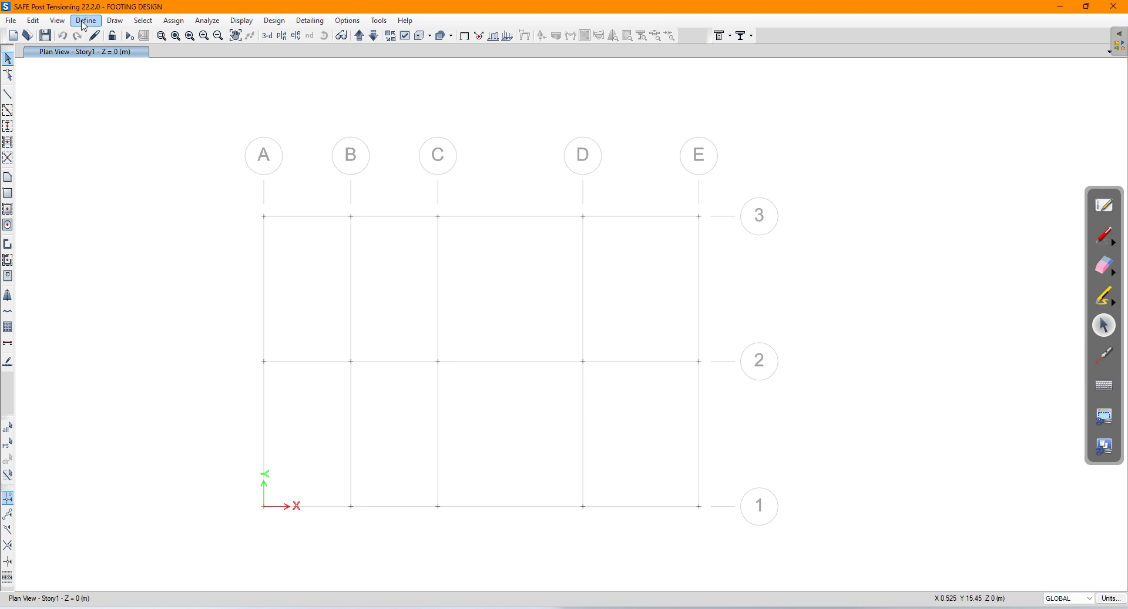
left_click(80, 25)
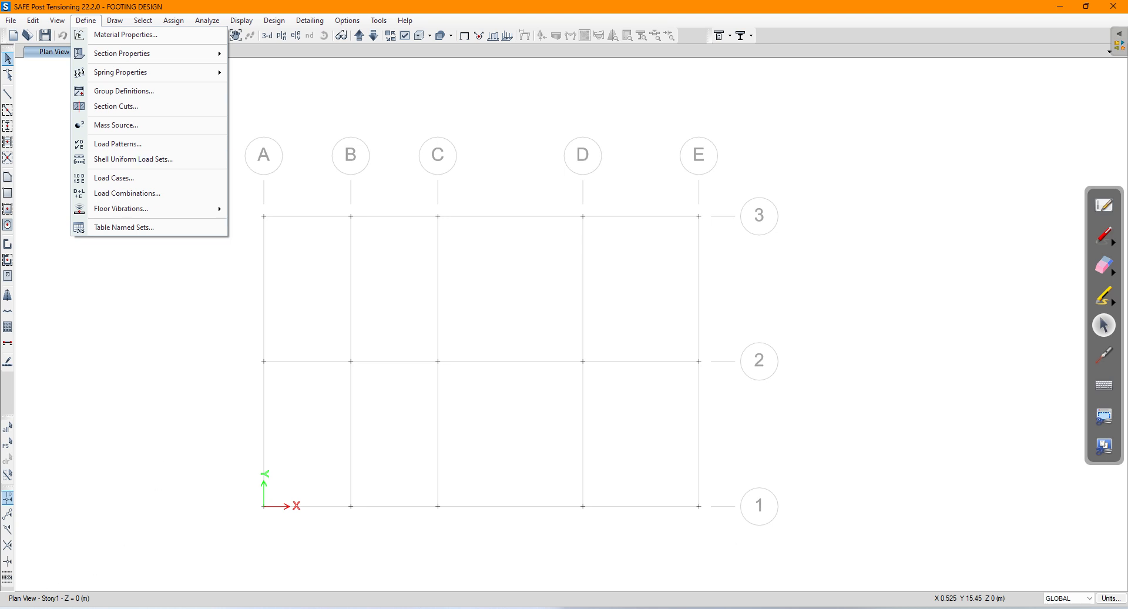
left_click(111, 607)
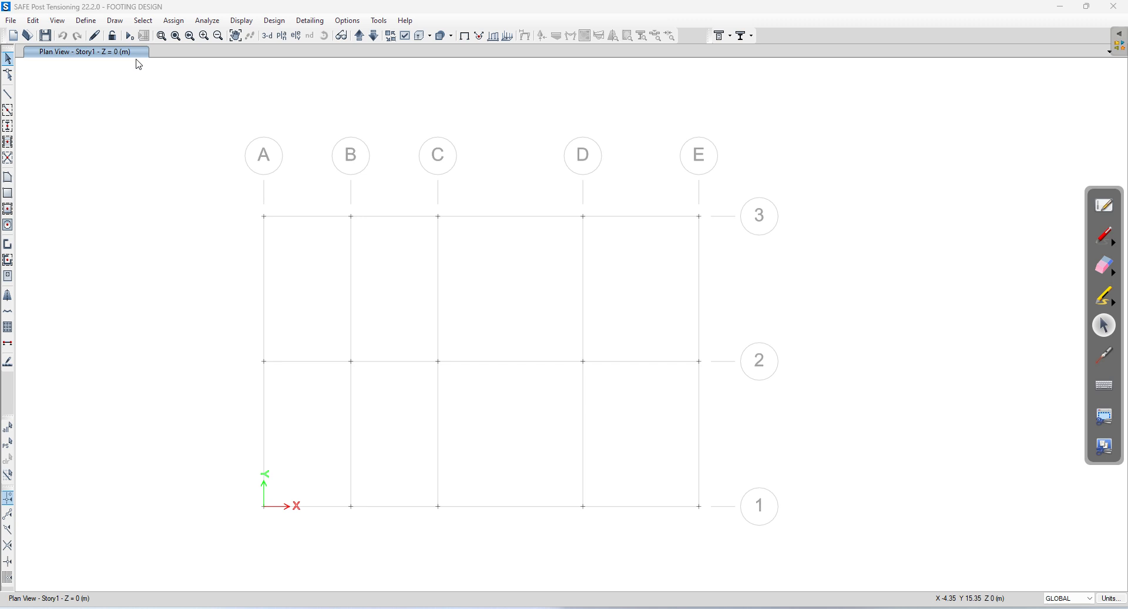
Add a new slab section property named "F 300 mm" with M25 as its slab material
left_click(88, 21)
left_click(91, 22)
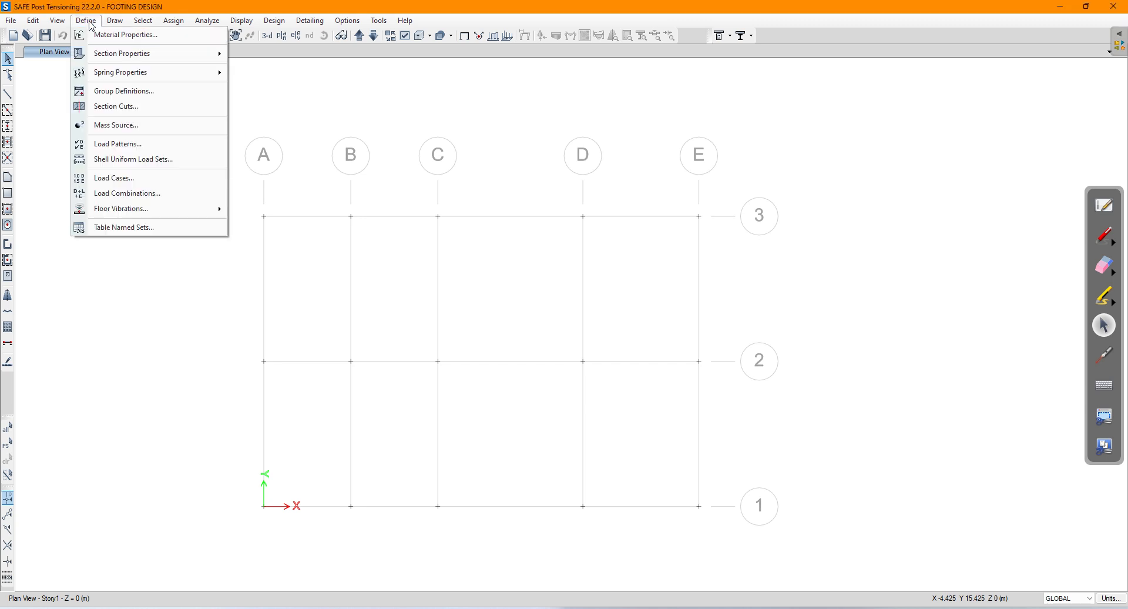
mouse_move(122, 55)
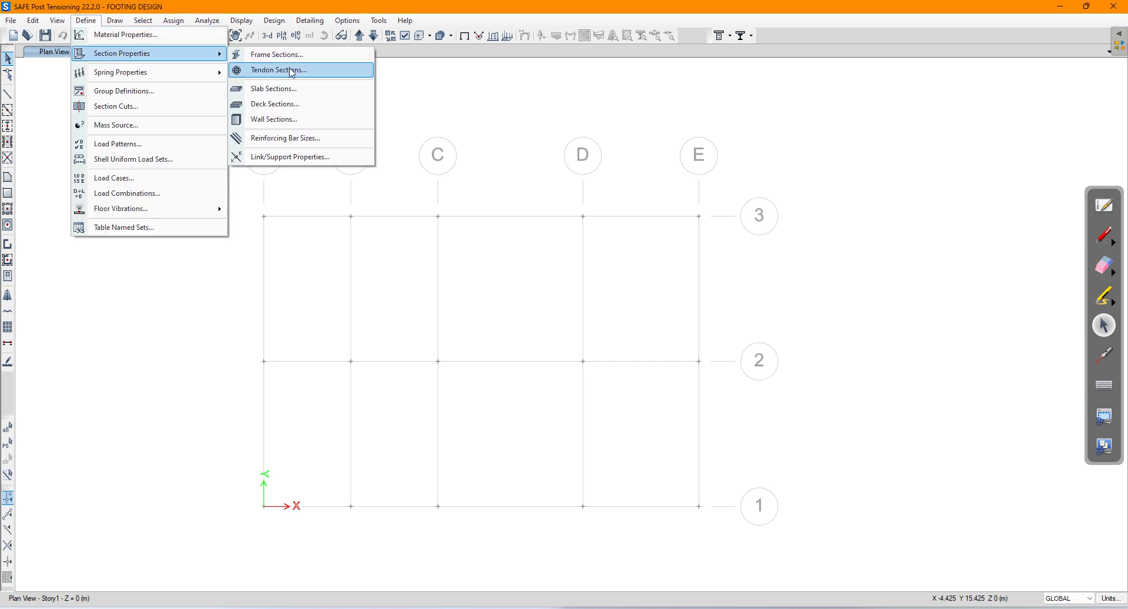
left_click(302, 91)
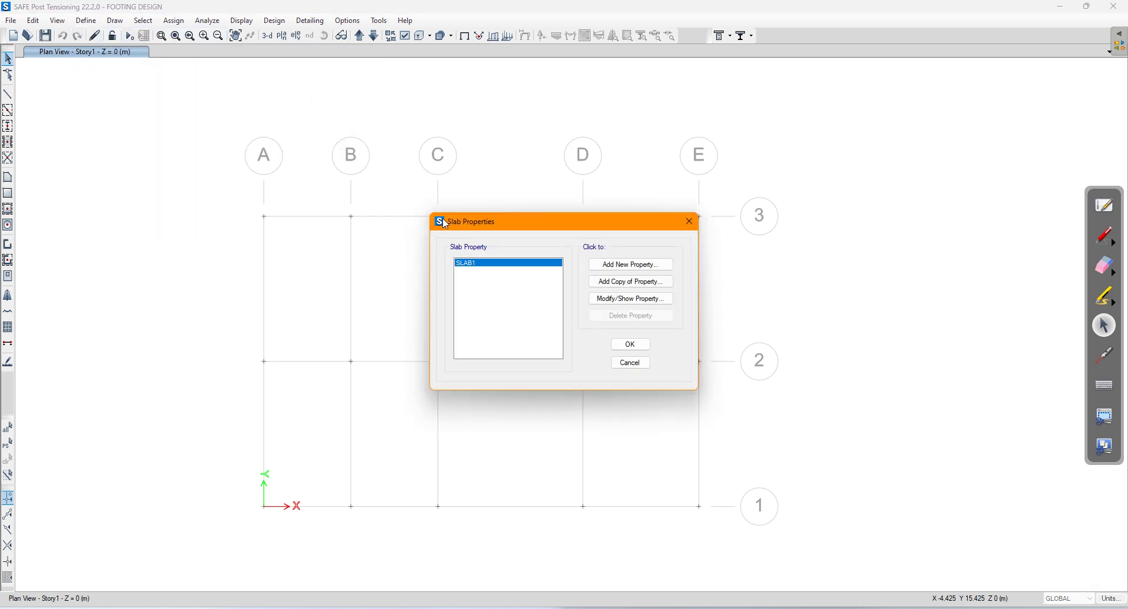
left_click(609, 274)
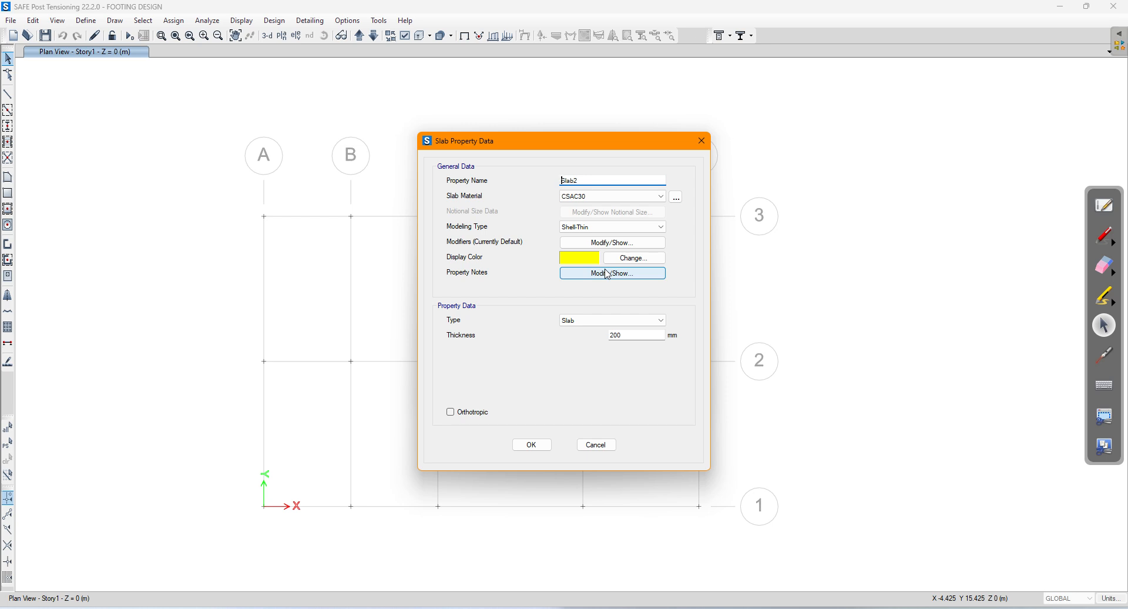
double_click(589, 179)
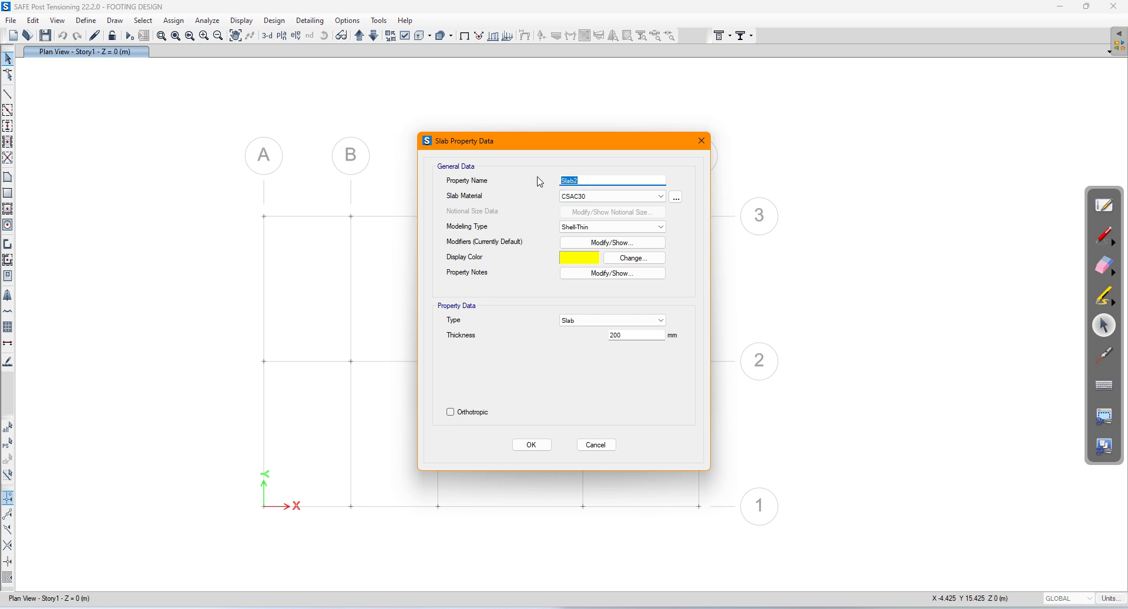
type("F 300 mm")
left_click(604, 195)
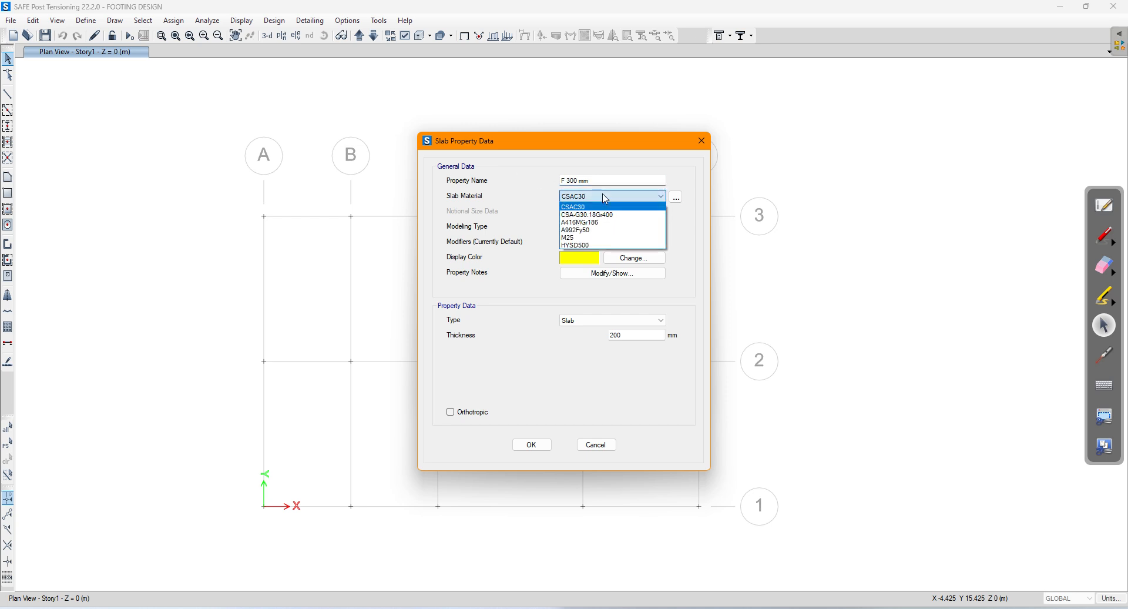
left_click(598, 238)
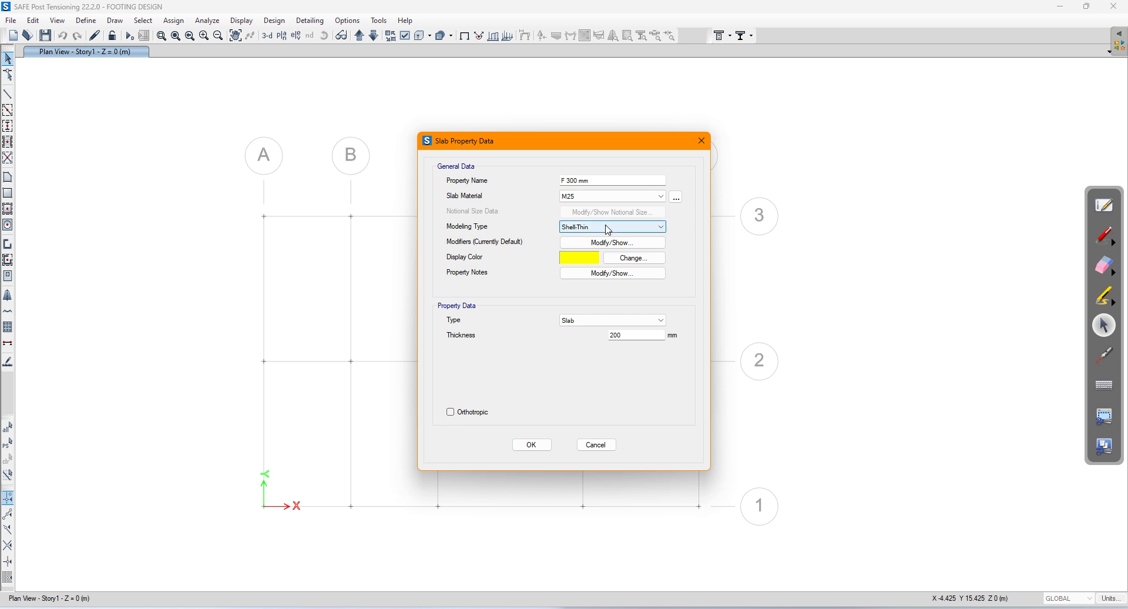
Set the F 300 mm slab property's type to Footing and thickness to 300 mm, and accept the slab properties
left_click(595, 322)
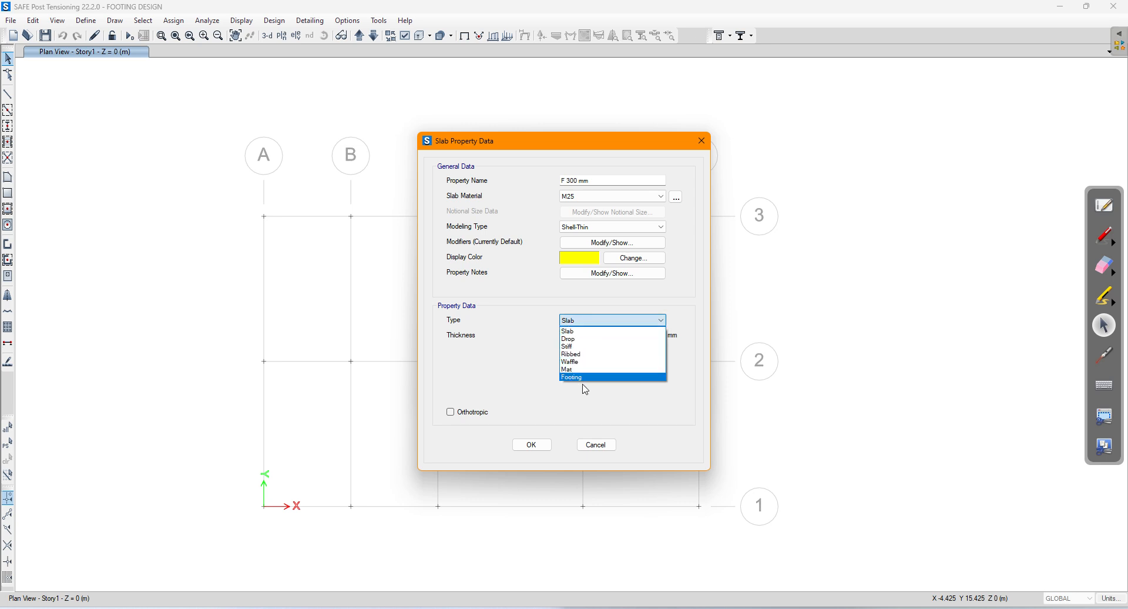
left_click(589, 386)
left_click(605, 323)
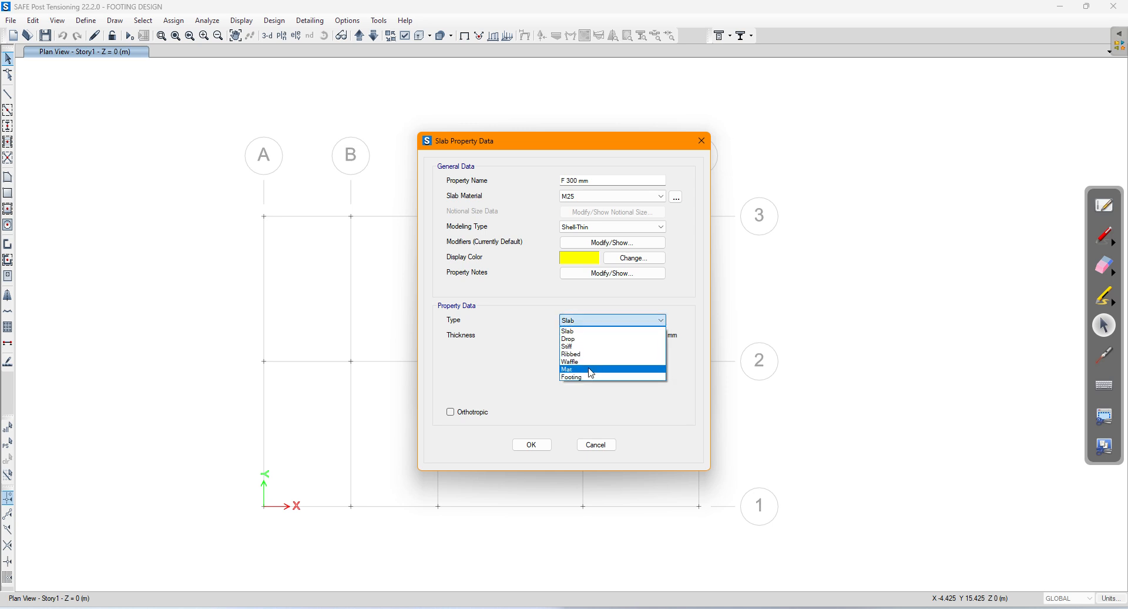
left_click(586, 378)
double_click(629, 335)
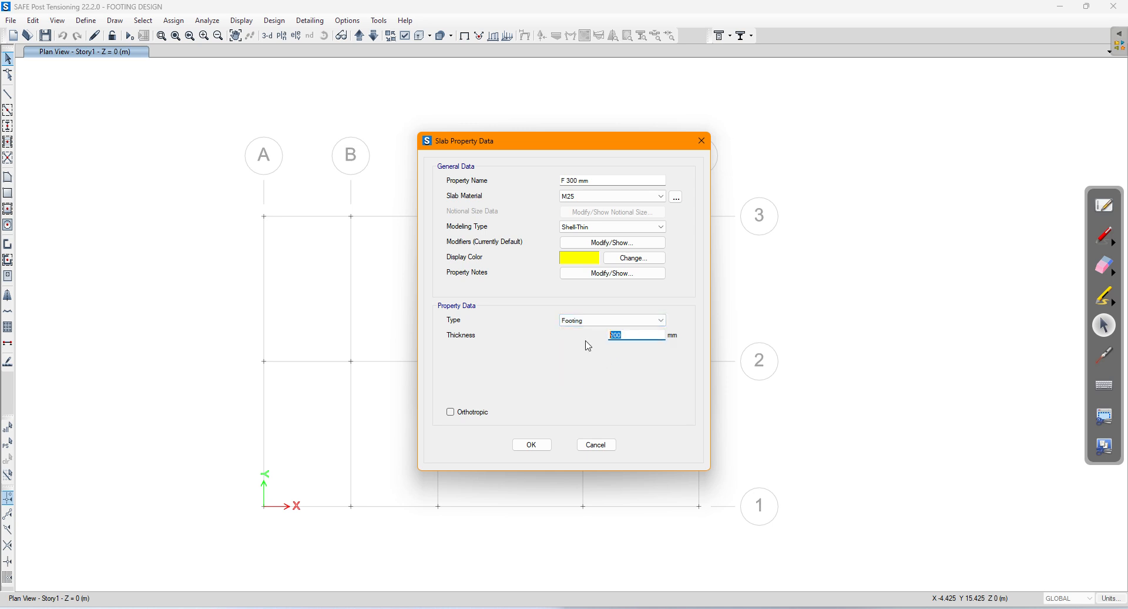
type("300")
left_click(531, 445)
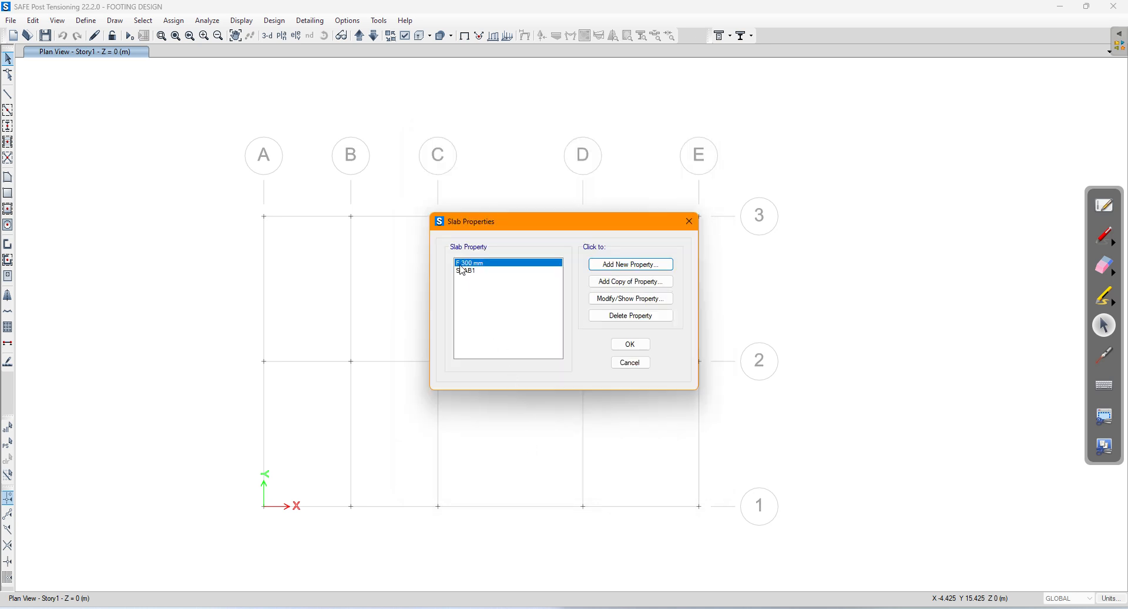
left_click(632, 344)
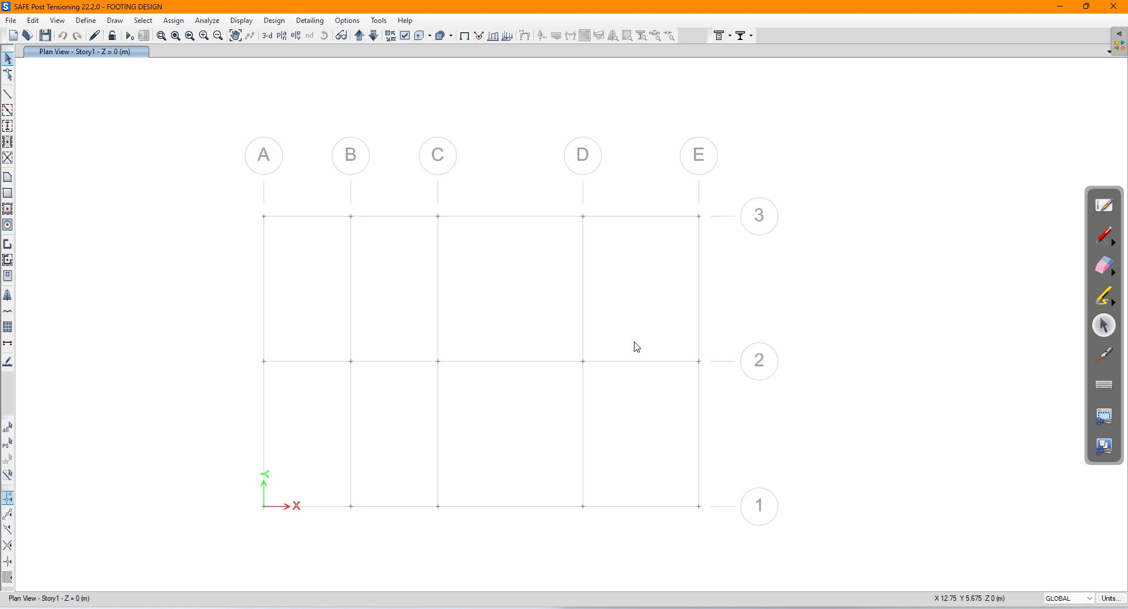
Start drawing rectangular slab areas with the F 300 mm property, and move the object properties window clear of the grid
left_click(8, 226)
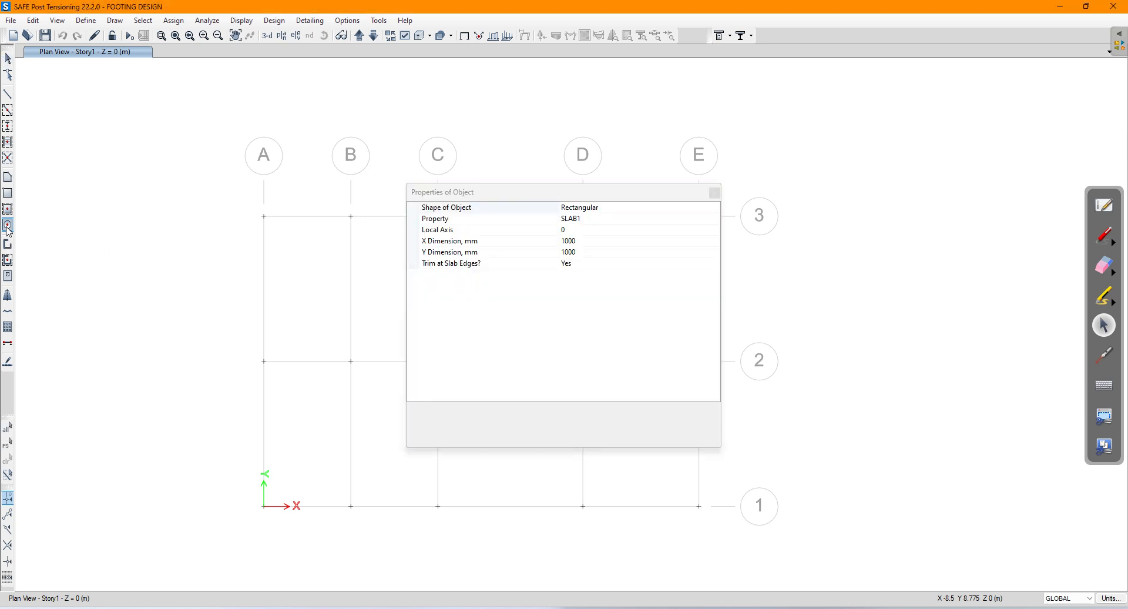
left_click(635, 222)
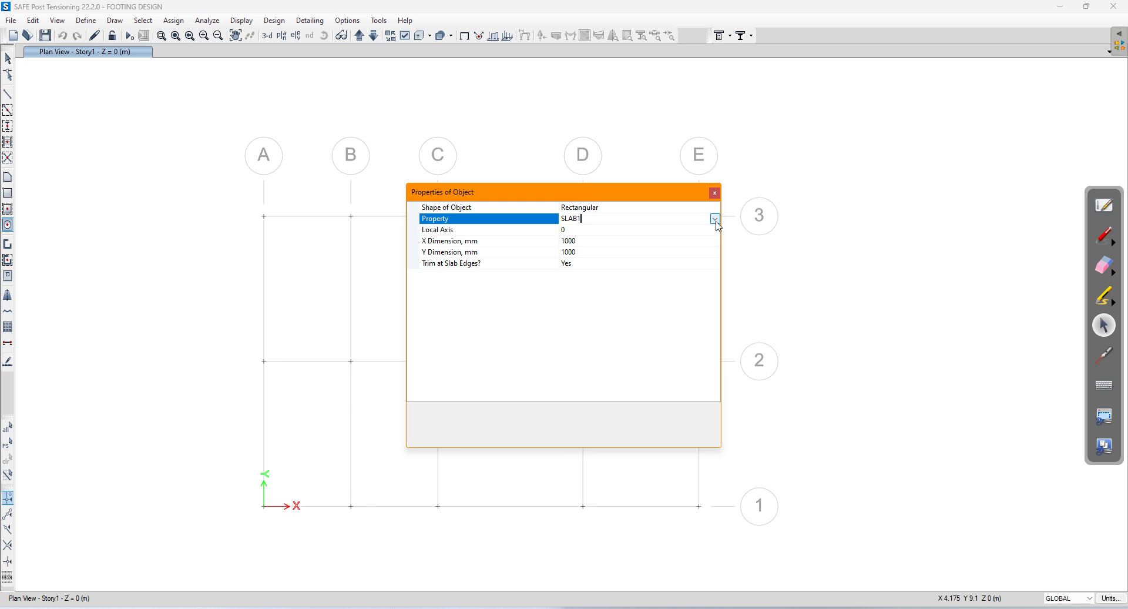
left_click(715, 218)
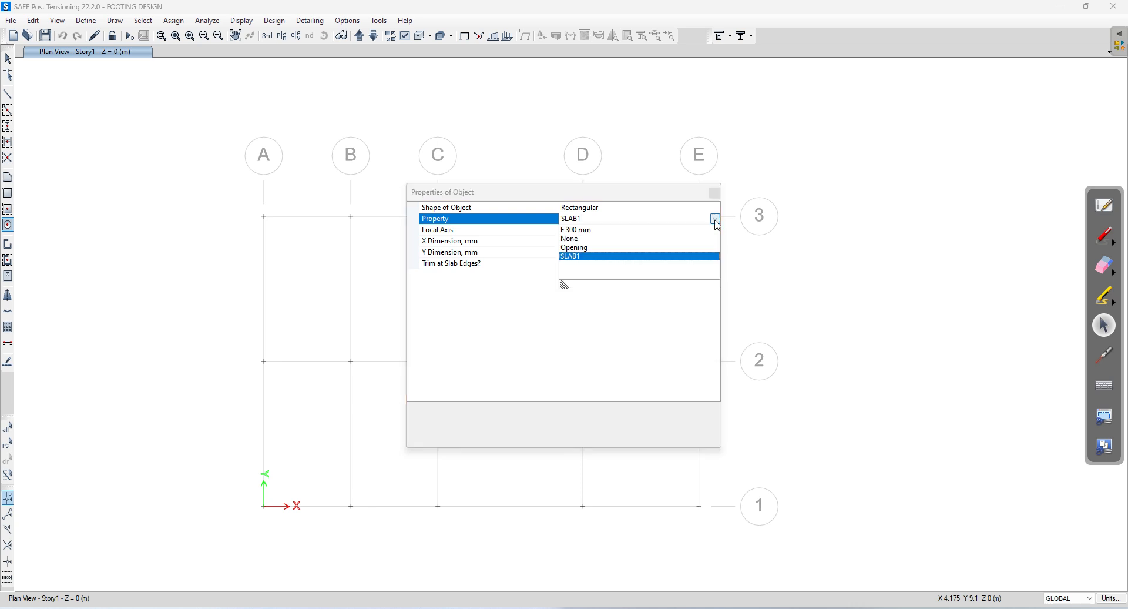
left_click(577, 229)
left_click_drag(547, 193, 866, 188)
middle_click_drag(504, 223, 337, 221)
left_click_drag(856, 186, 776, 185)
Switch to the OneNote lecture notes and show the footing layout and sizes in full-page view
mouse_move(341, 605)
left_click(340, 582)
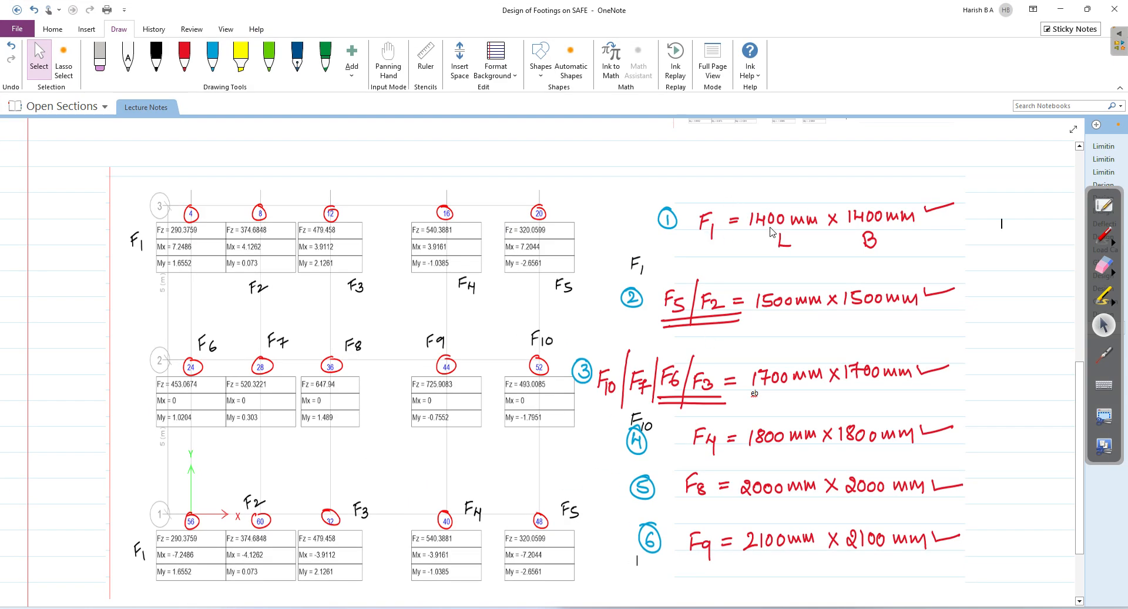
left_click(1073, 129)
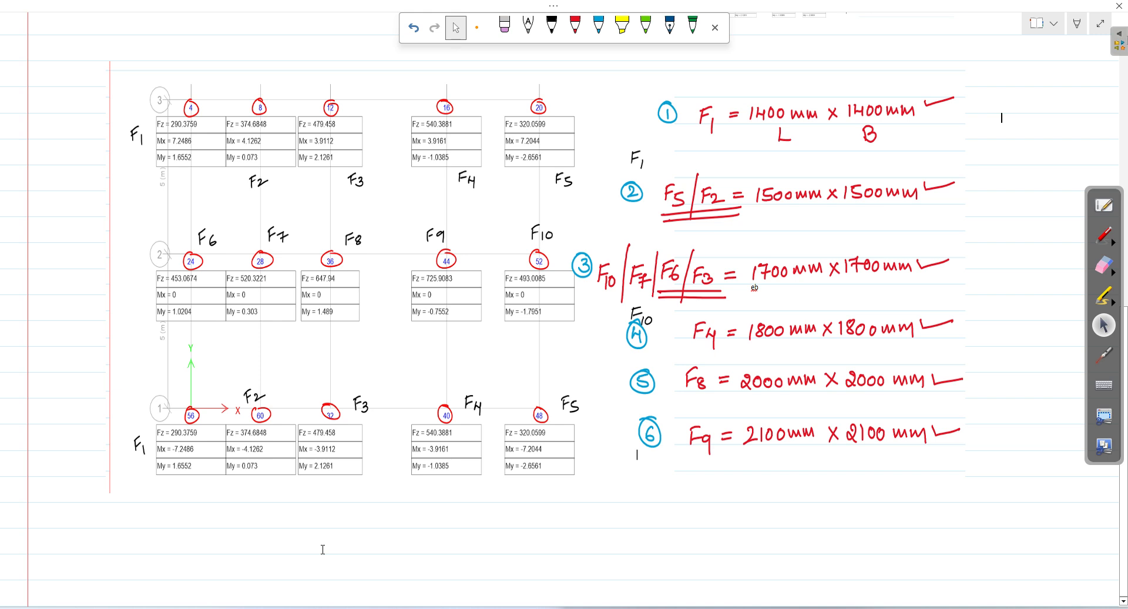
Switch back to SAFE and place 1400 x 1400 mm footings at grid points A3 and A1
key("alt+Tab")
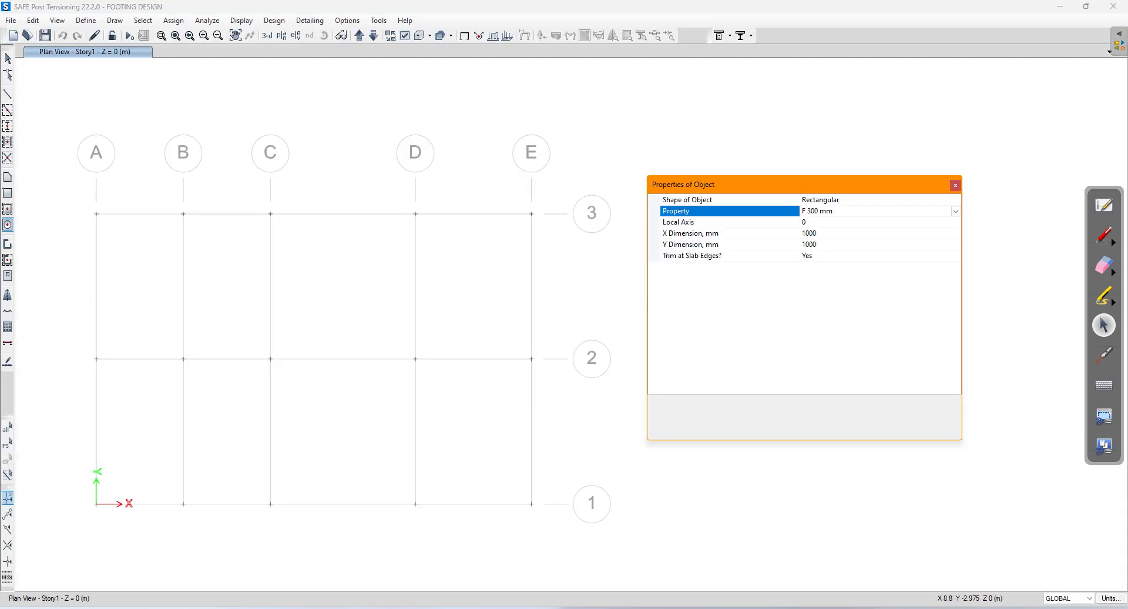
left_click(834, 233)
key("BackSpace")
key("BackSpace")
key("BackSpace")
type("400")
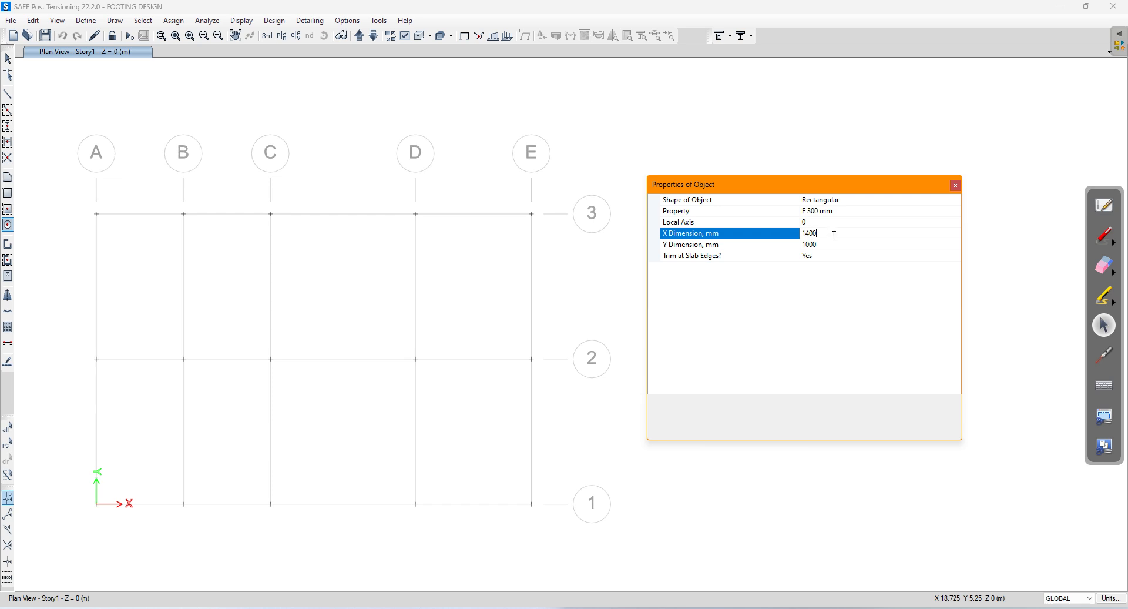
left_click(834, 245)
type("400")
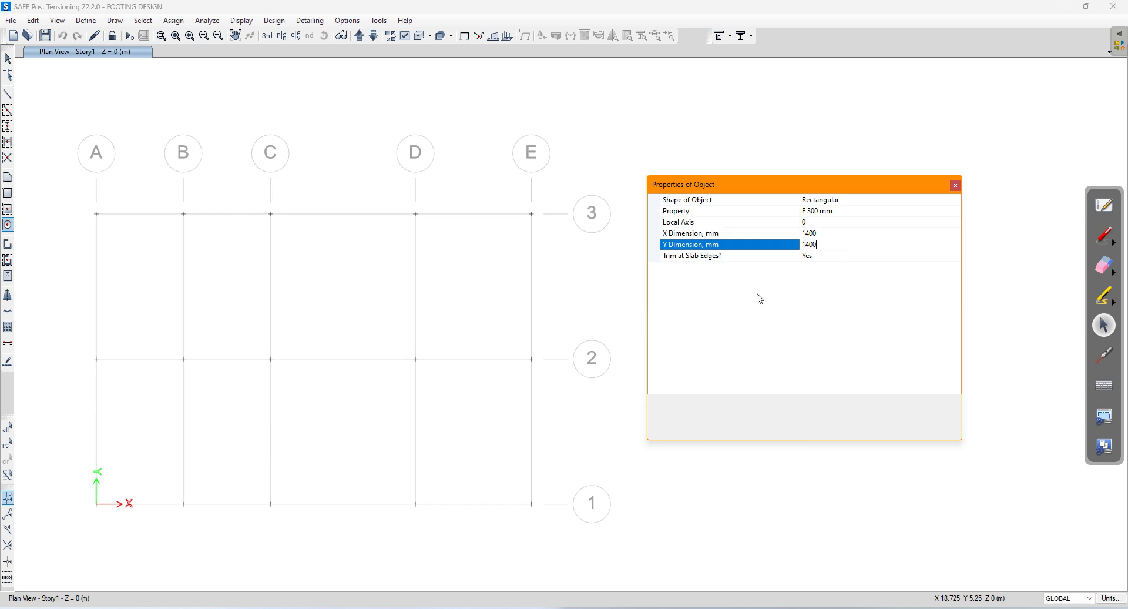
left_click(95, 215)
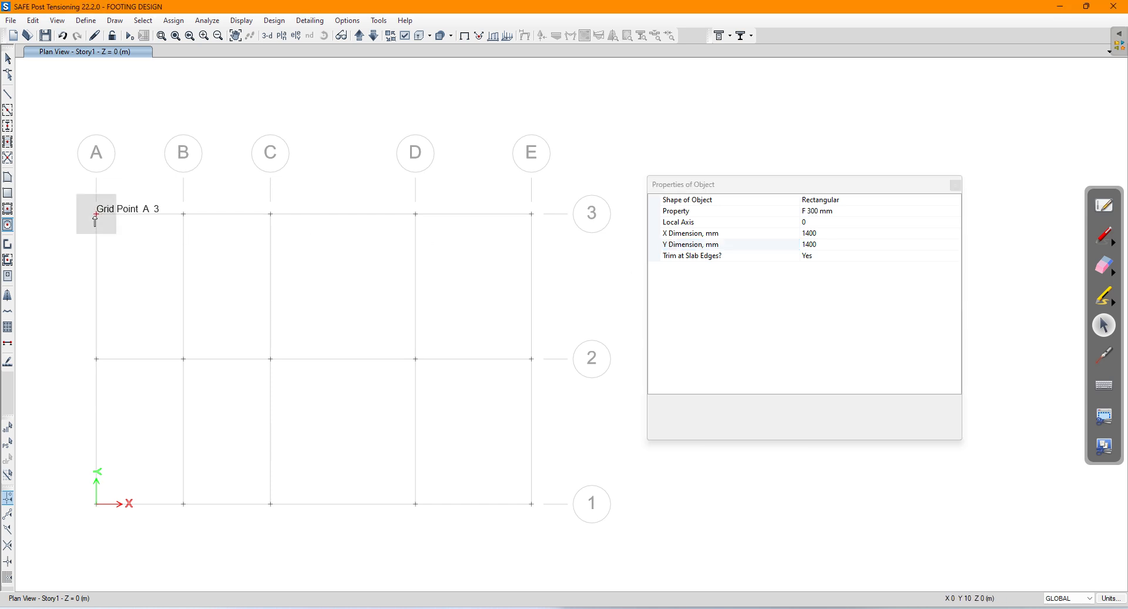
left_click(97, 505)
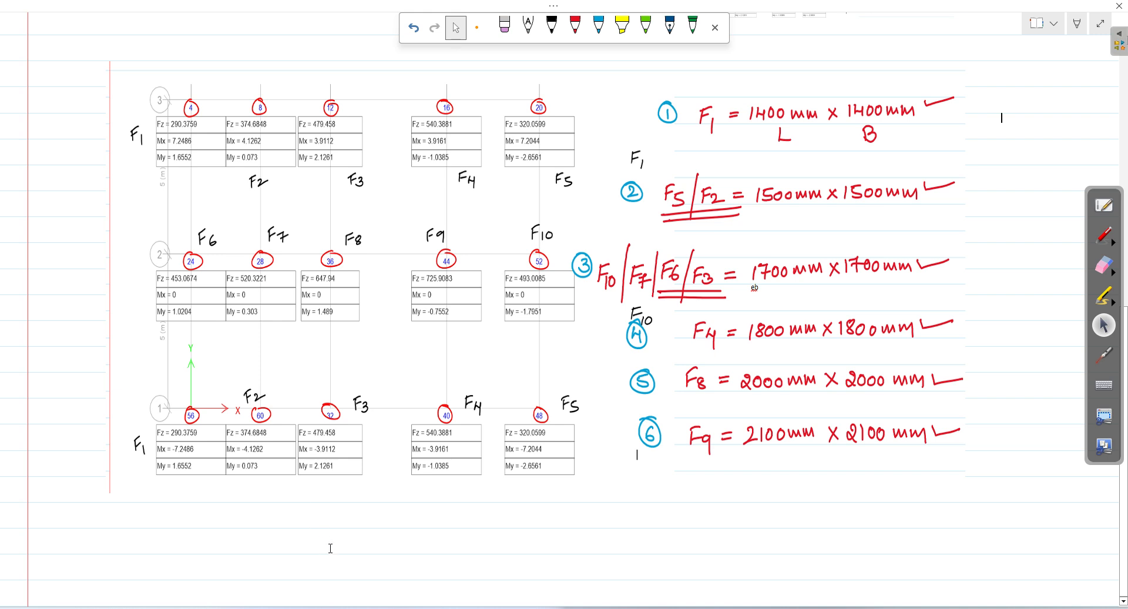
Set the footing's X and Y dimensions to 1500 mm and place footings at grid points B3 and B1
left_click(379, 608)
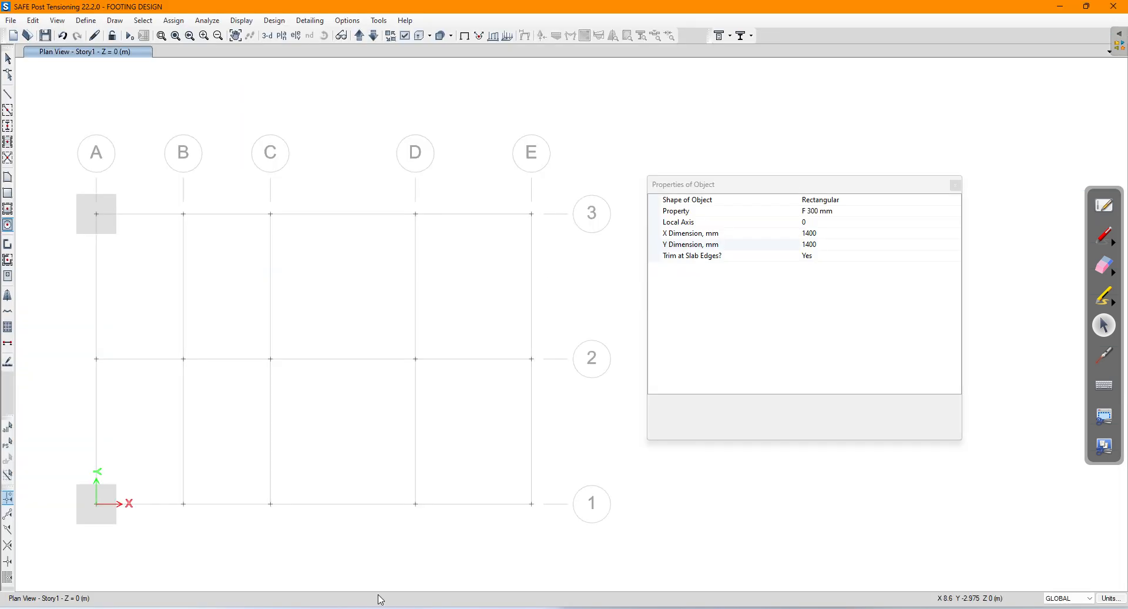
left_click(825, 235)
type("1500")
left_click(820, 242)
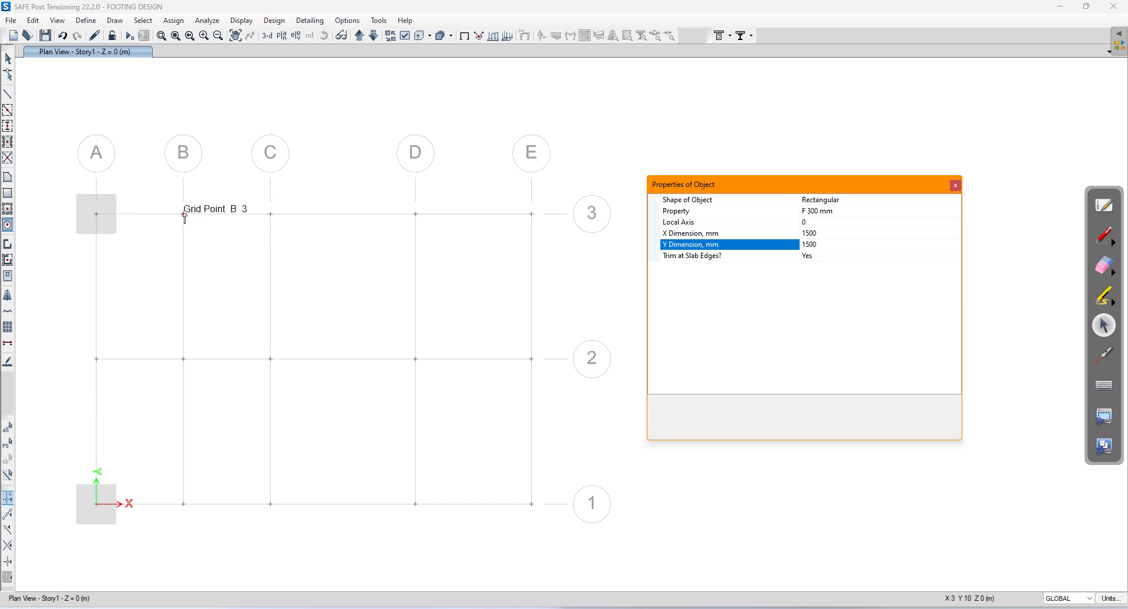
left_click(184, 215)
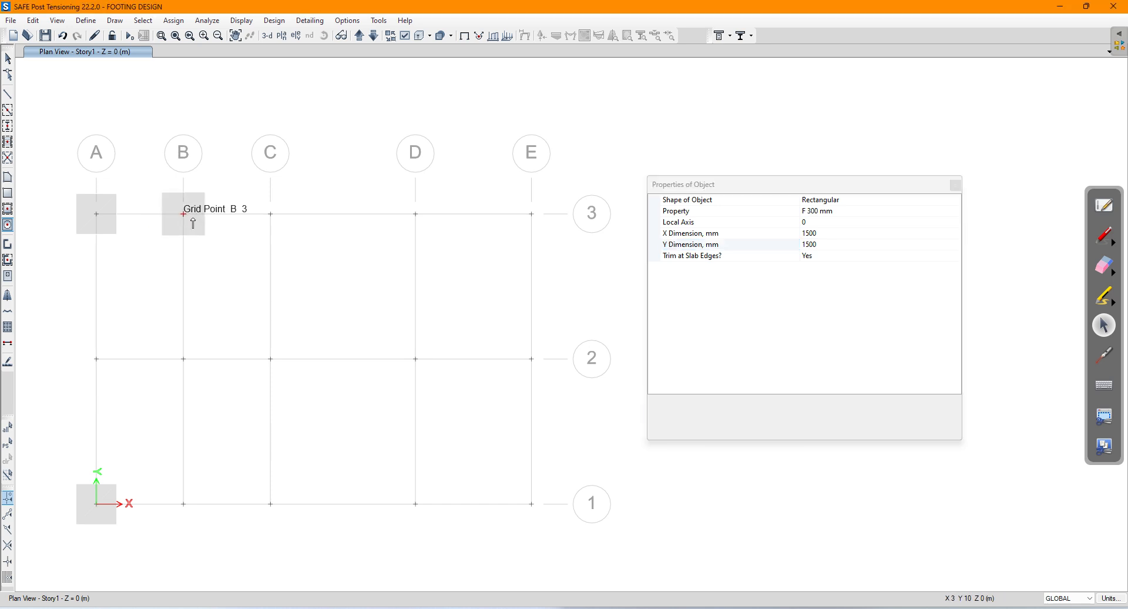
left_click(184, 504)
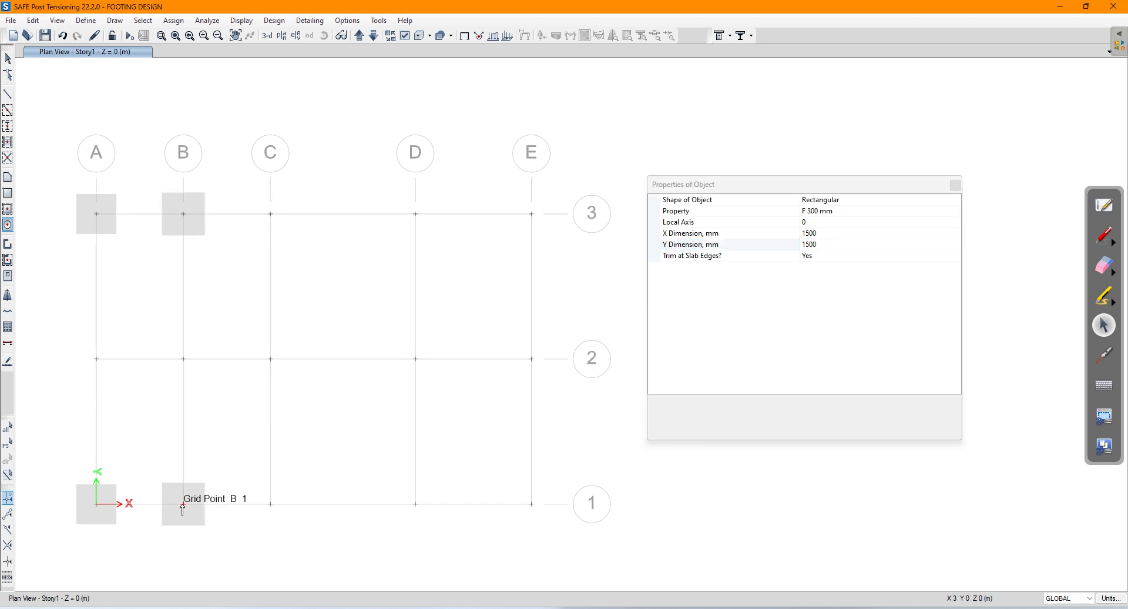
Check the F5 locations in the OneNote notes and place 1500 x 1500 mm footings at grid points E3 and E1 in SAFE
left_click(347, 608)
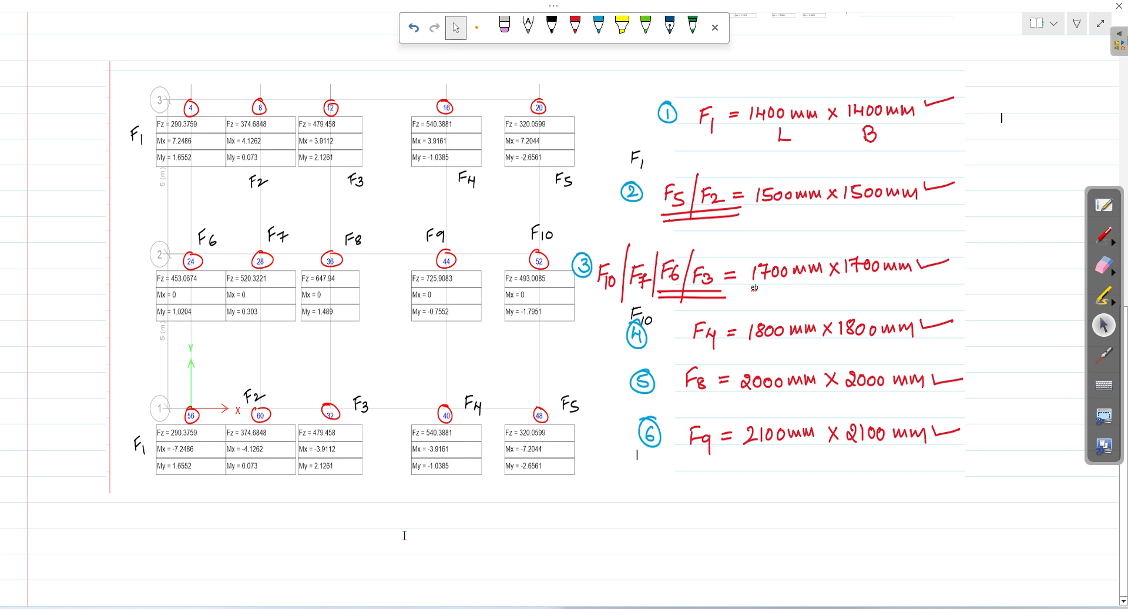
left_click(320, 608)
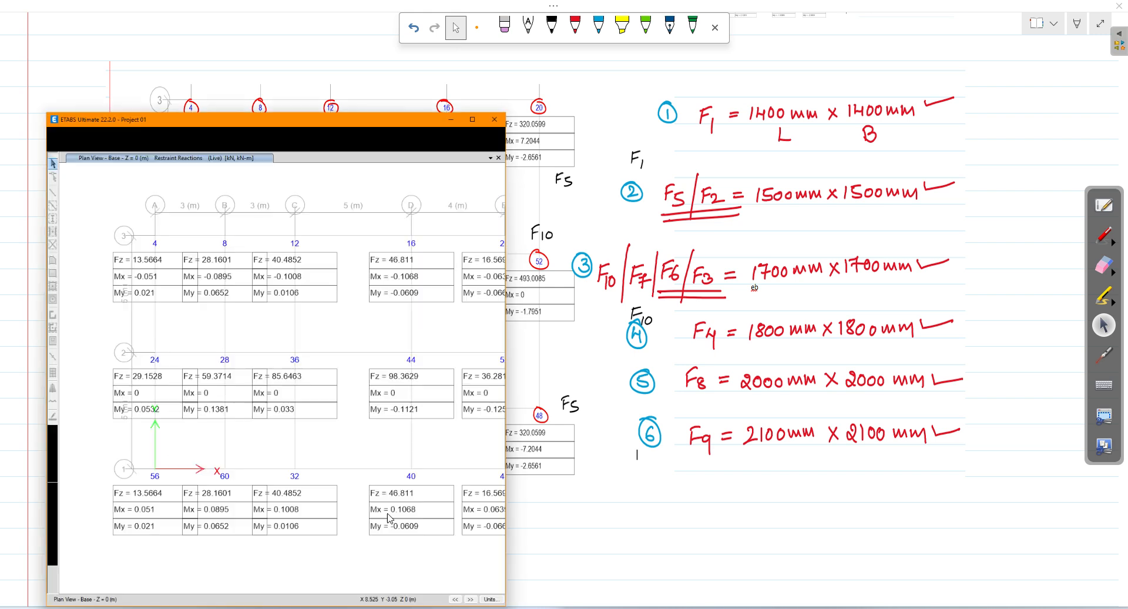
left_click(496, 9)
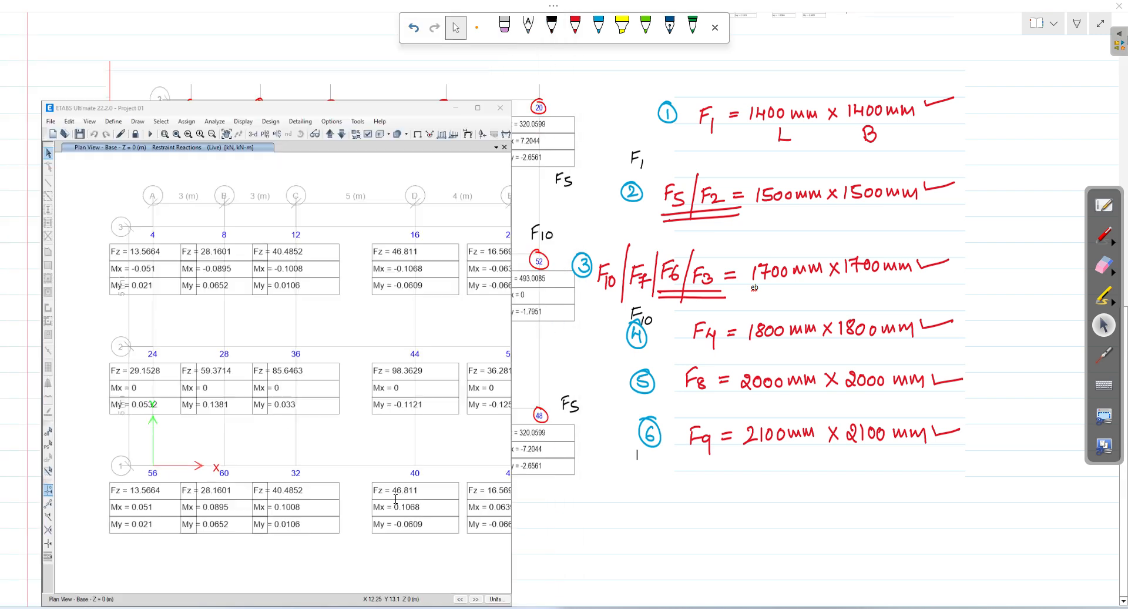
left_click(362, 607)
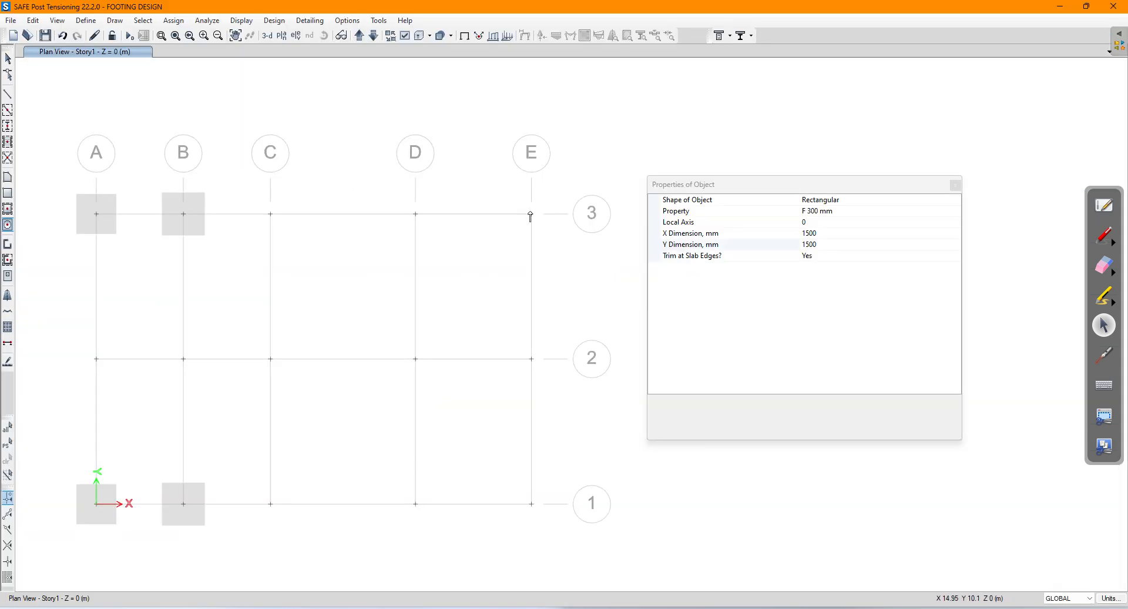
left_click(532, 215)
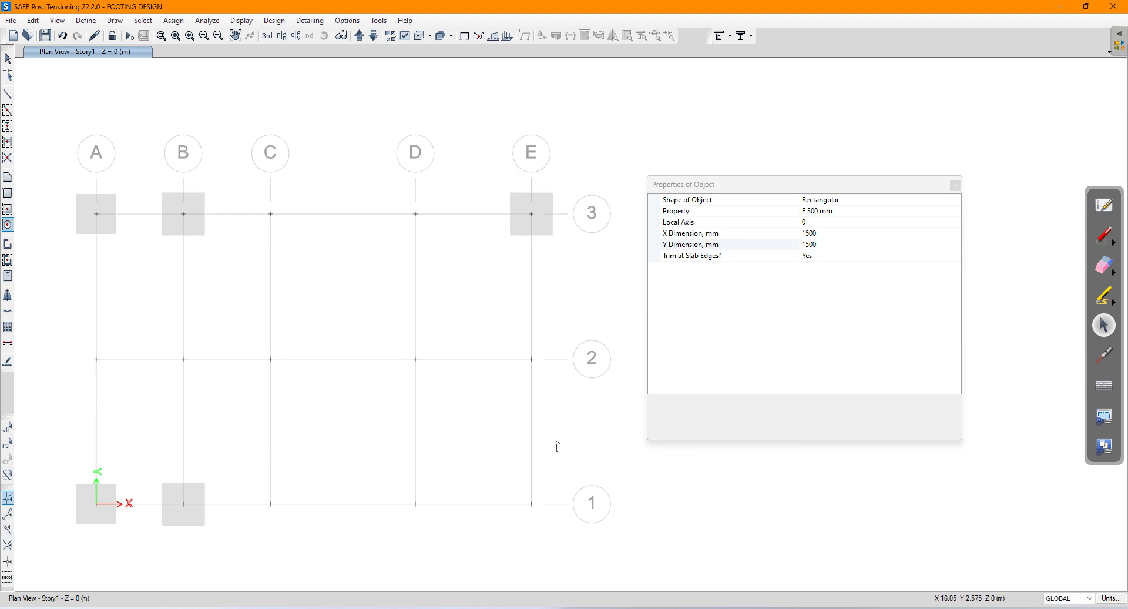
left_click(532, 505)
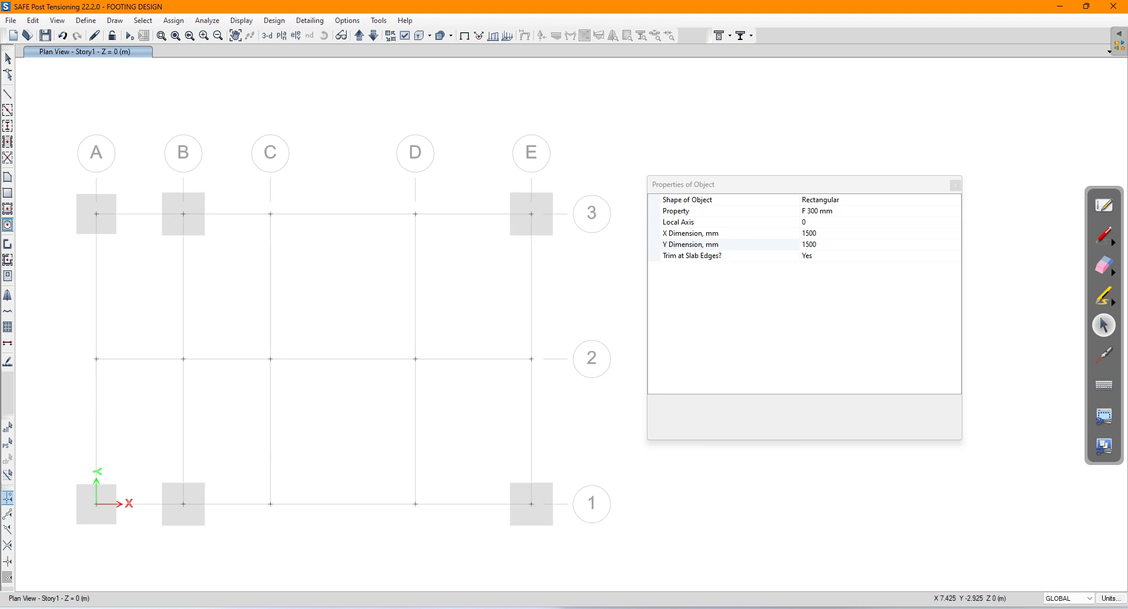
Check the F3 size in OneNote, and in SAFE place 1700 x 1700 mm footings at grid points C3 and C1
left_click(313, 607)
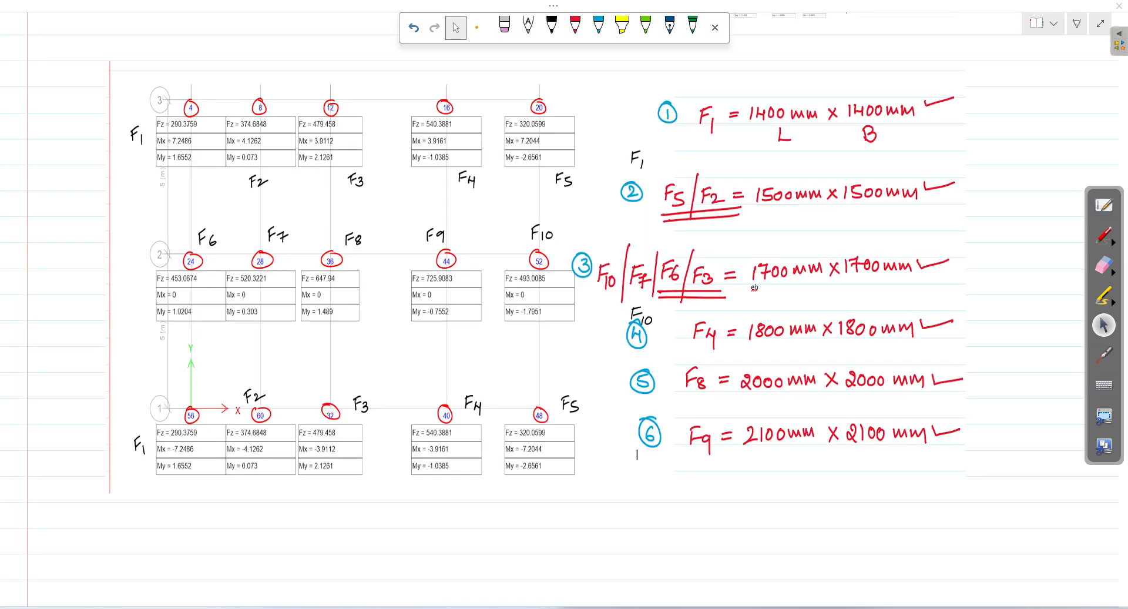
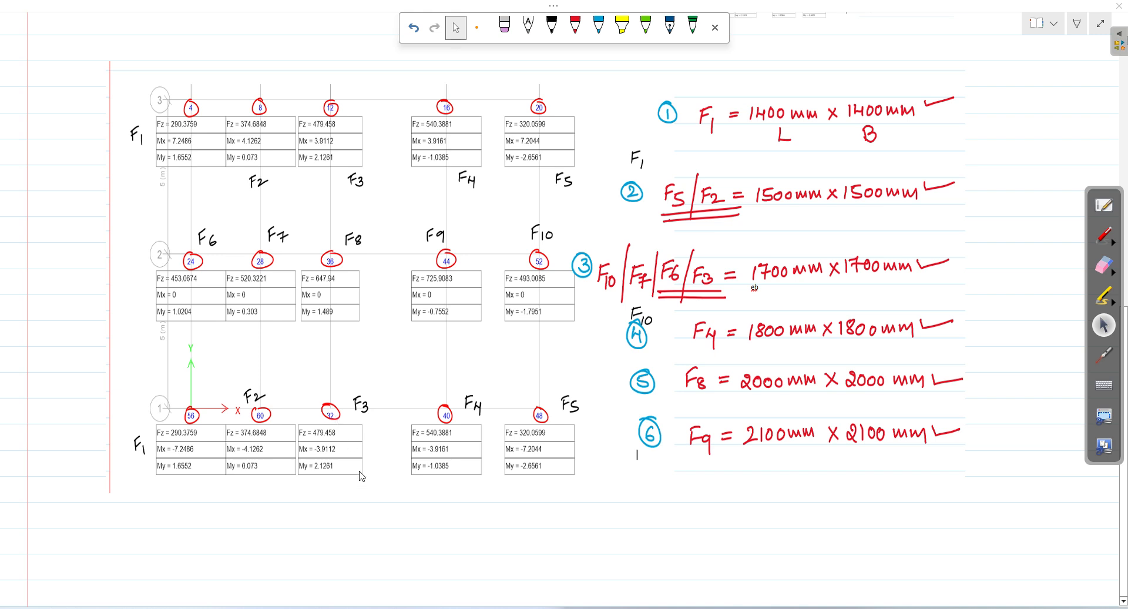
left_click(420, 608)
left_click(827, 234)
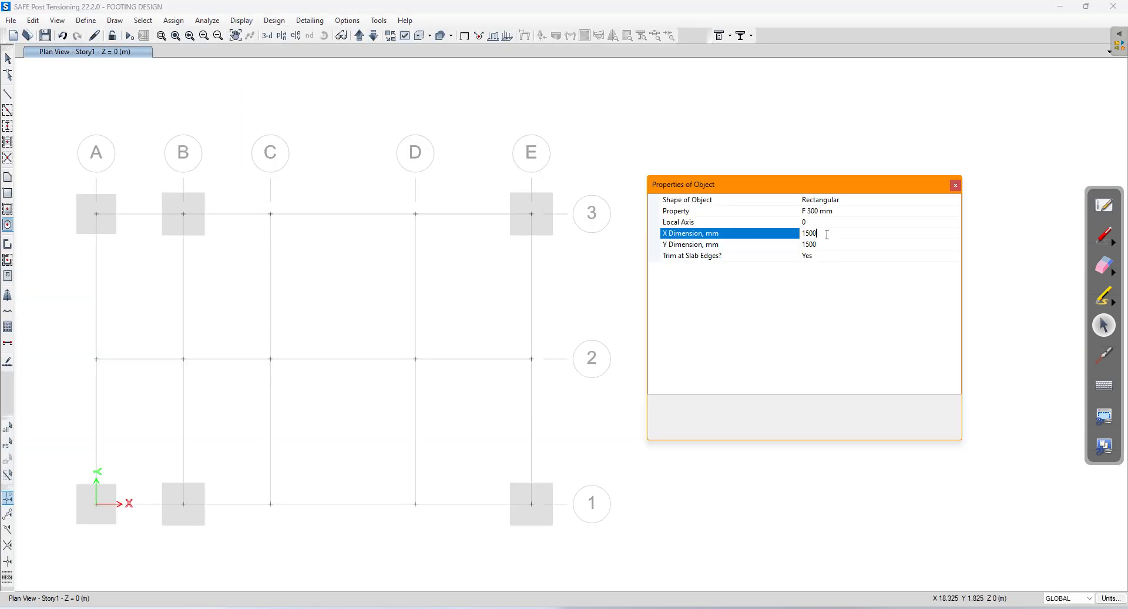
type("1700")
left_click(828, 245)
key("BackSpace")
key("BackSpace")
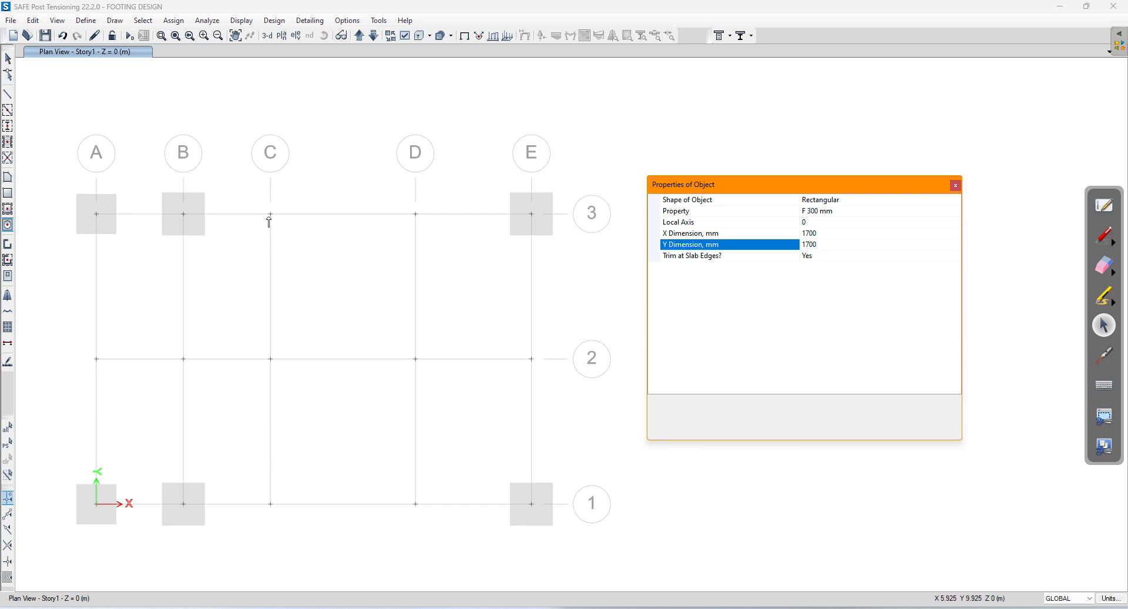
left_click(270, 219)
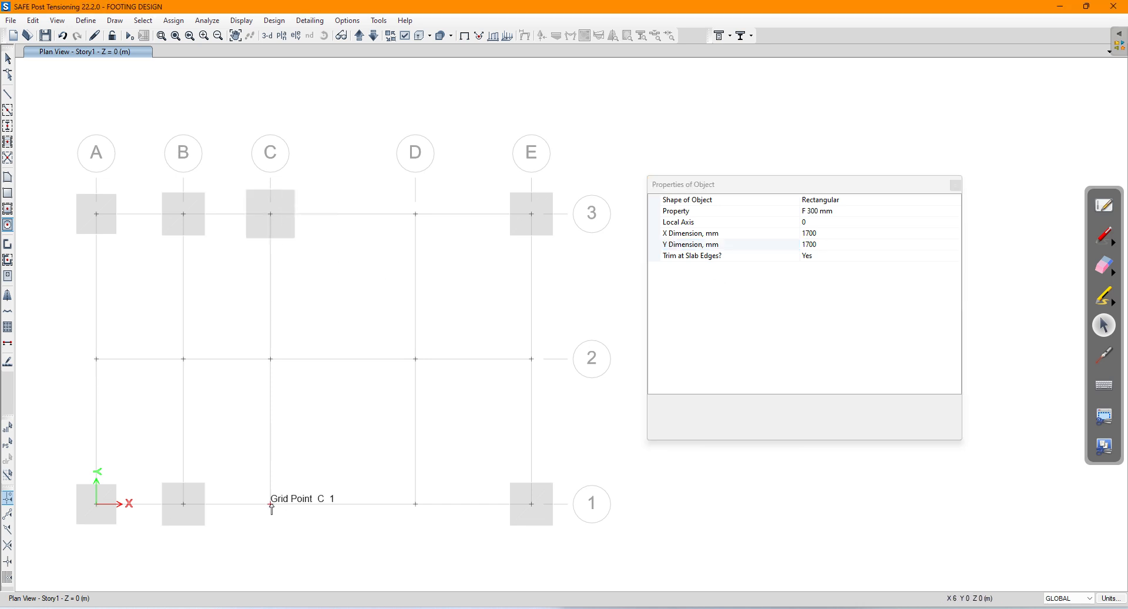
left_click(270, 504)
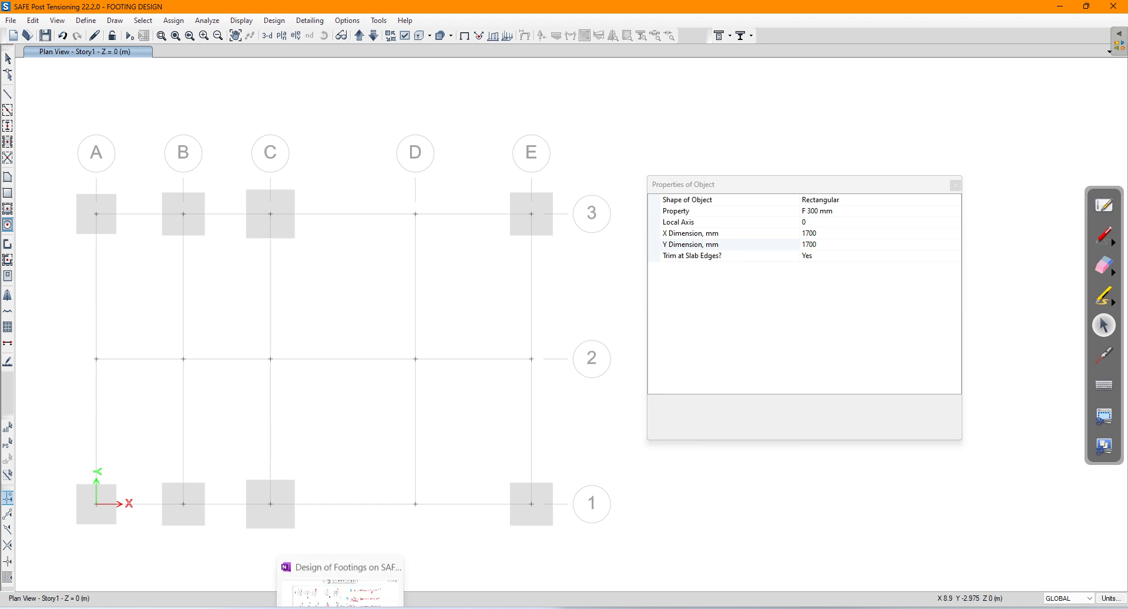
Check the F6, F7 and F10 locations in OneNote, and place 1700 x 1700 mm footings at grid points A2, B2 and E2 in SAFE
left_click(341, 607)
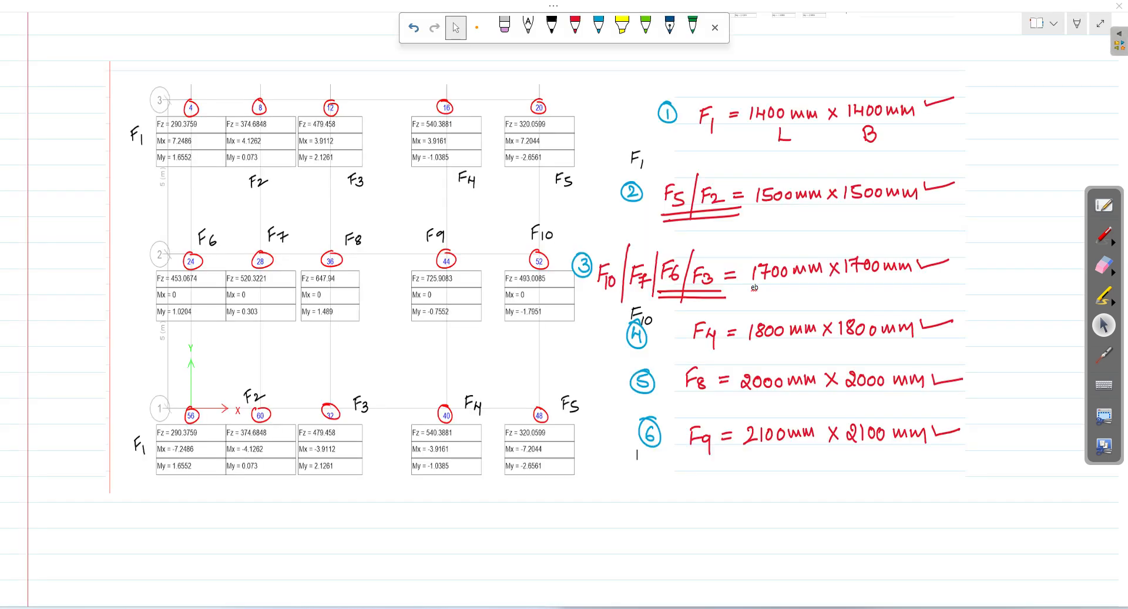
key("alt+Tab")
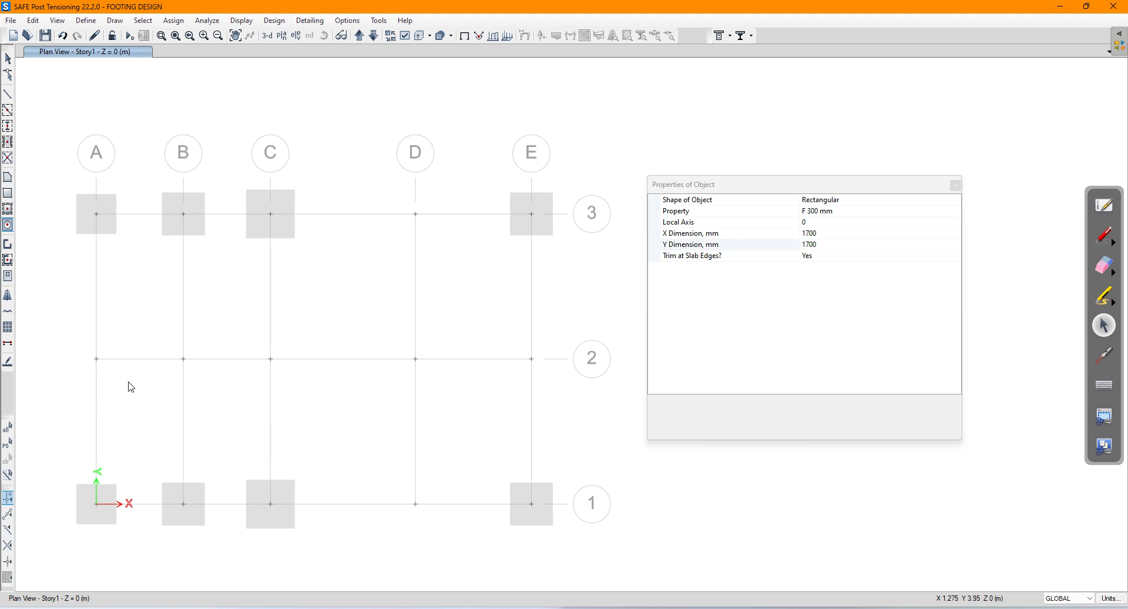
left_click(97, 359)
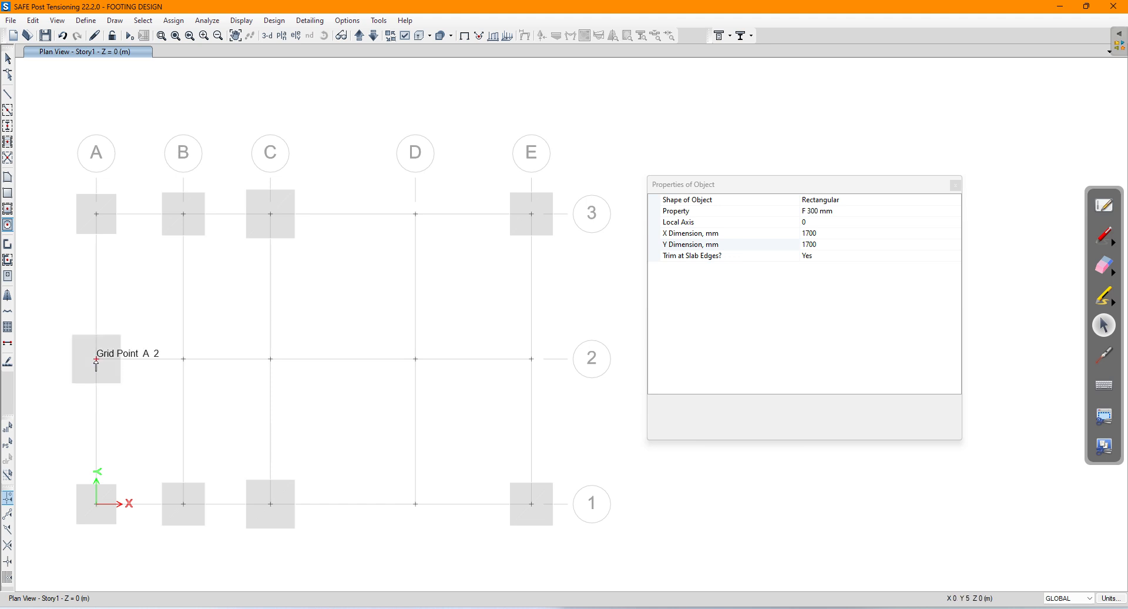
key("alt+Tab")
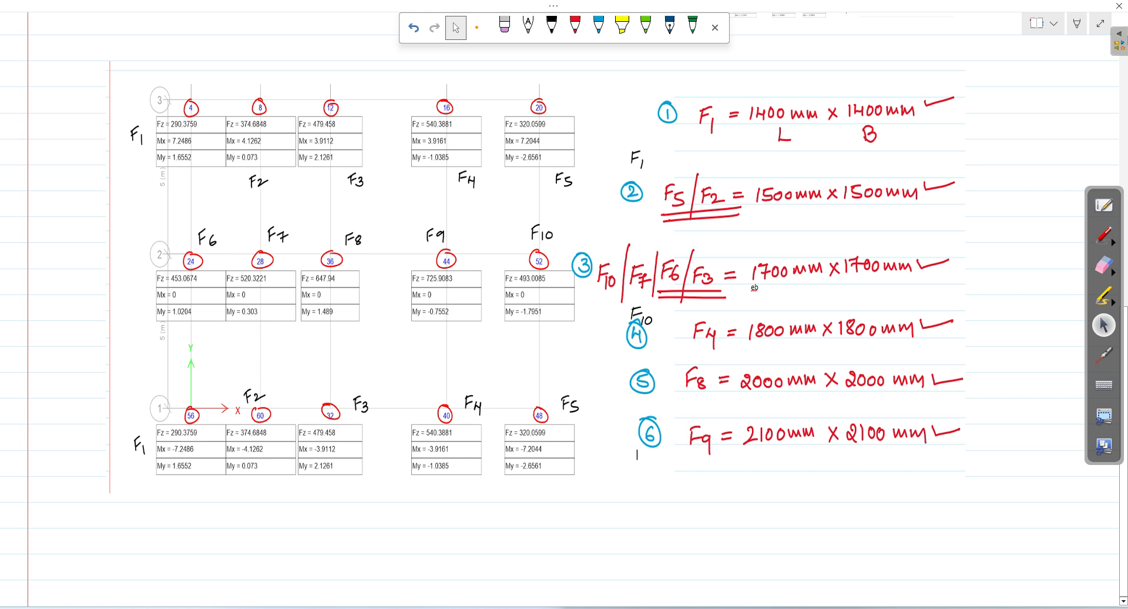
key("alt+Tab")
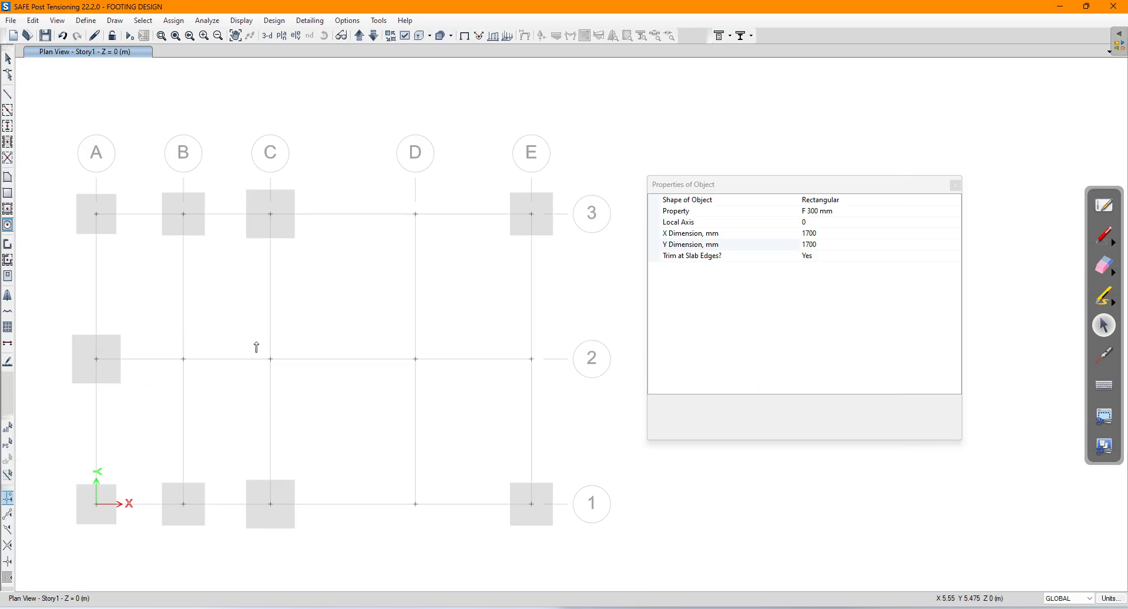
left_click(183, 359)
key("alt+Tab")
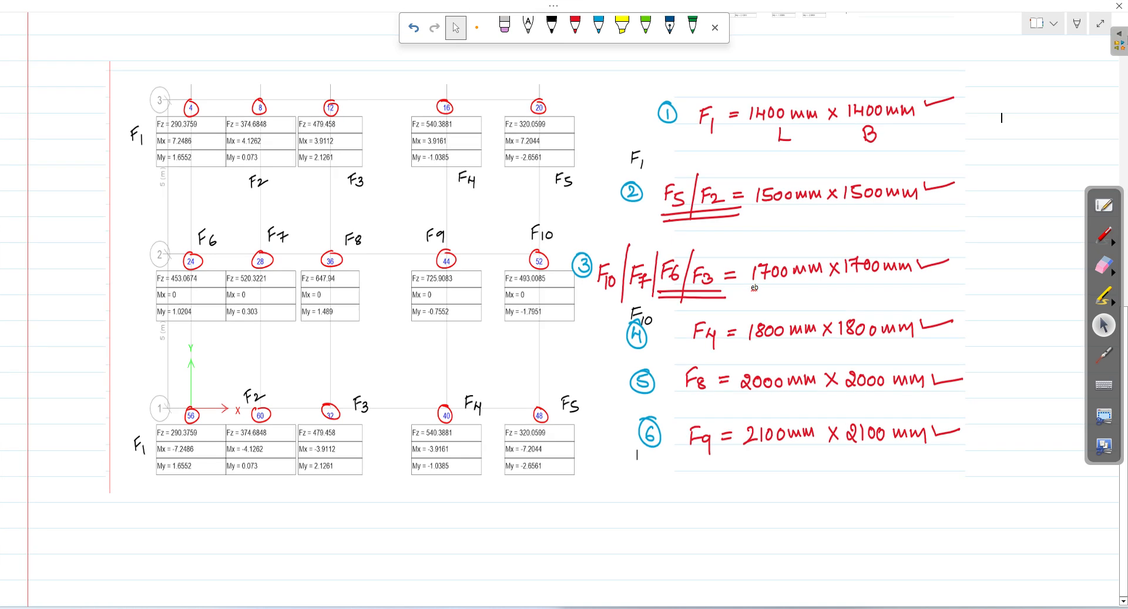
key("alt+Tab")
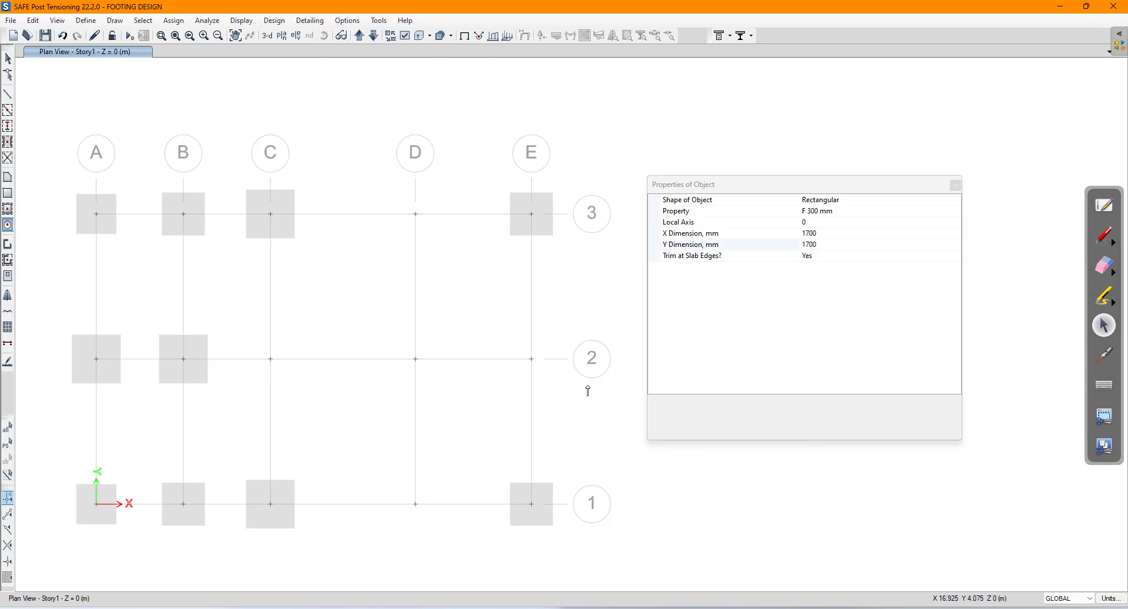
left_click(531, 359)
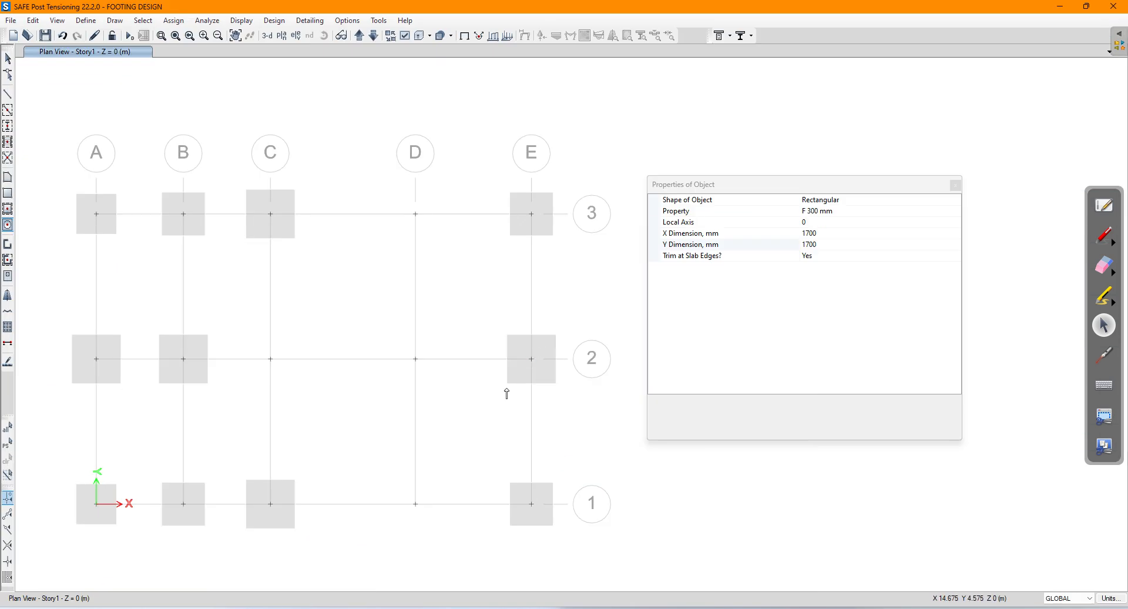
Check the F4 locations in the OneNote notes, and place 1800 x 1800 mm footings at grid points D3 and D1 in SAFE
left_click(341, 607)
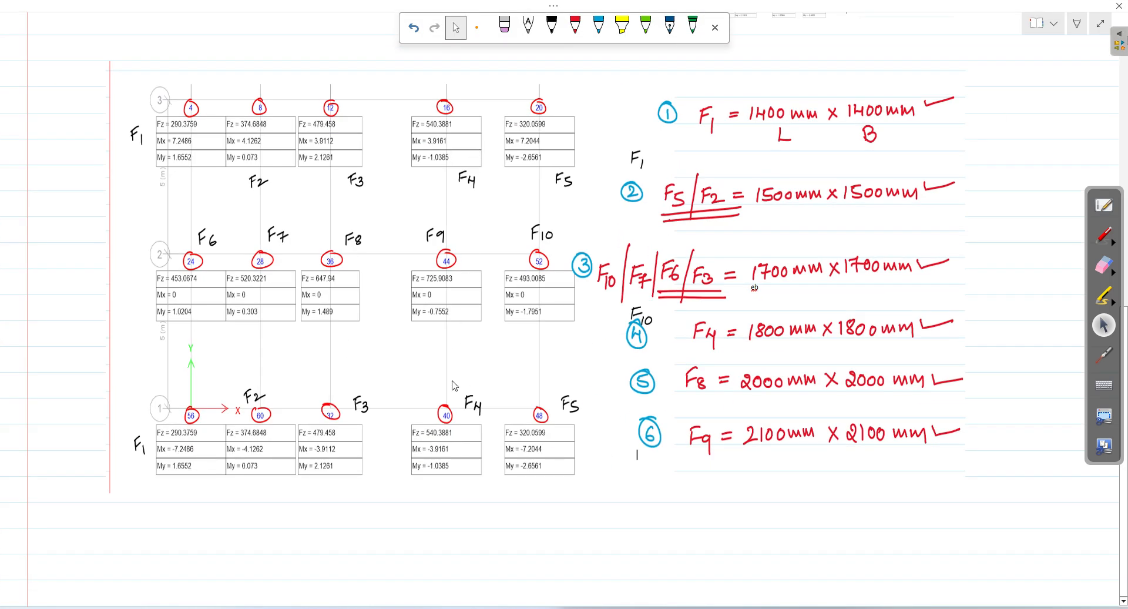
left_click(373, 606)
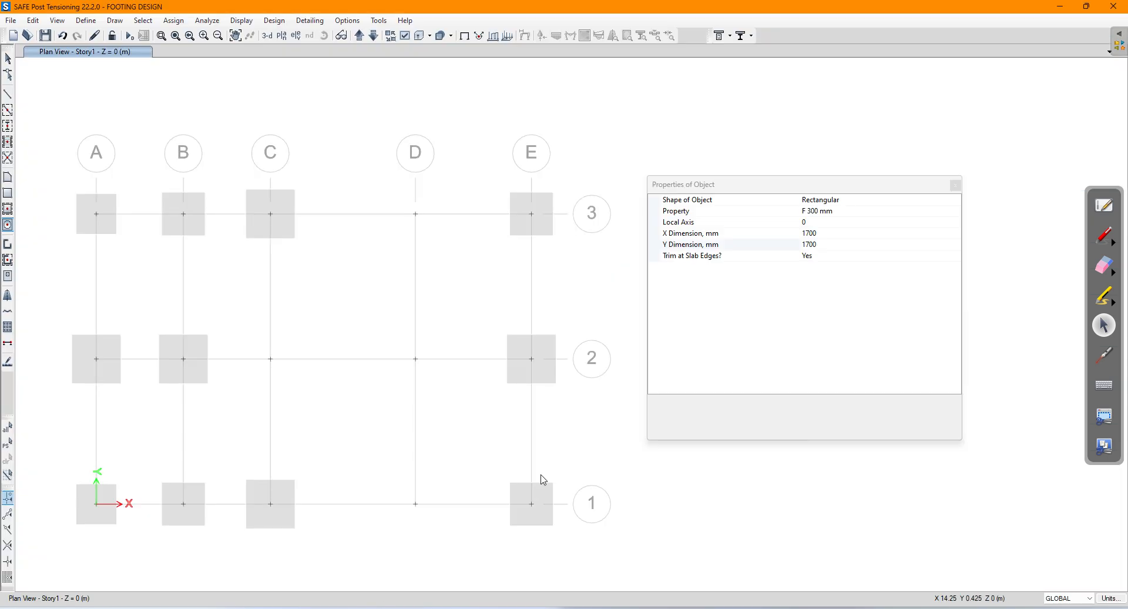
left_click(827, 234)
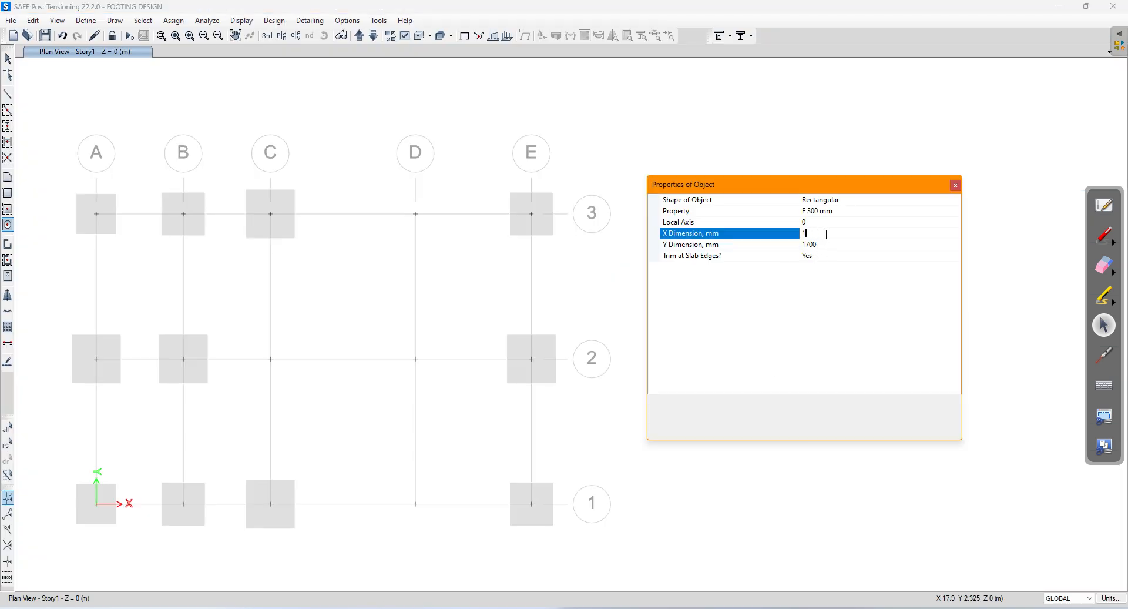
left_click(822, 245)
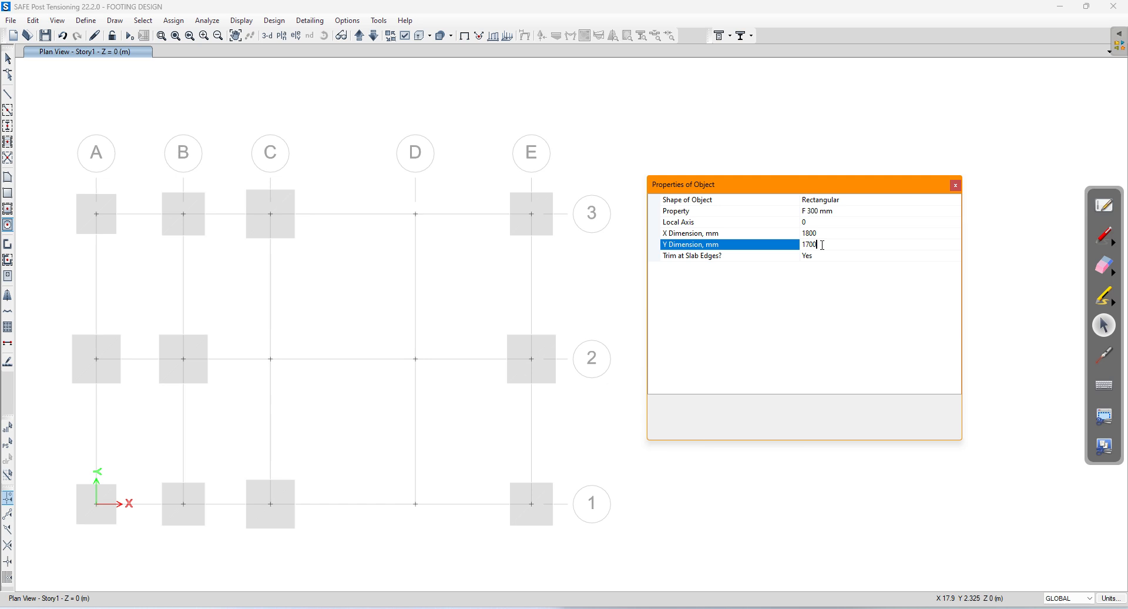
type("1800")
left_click(414, 215)
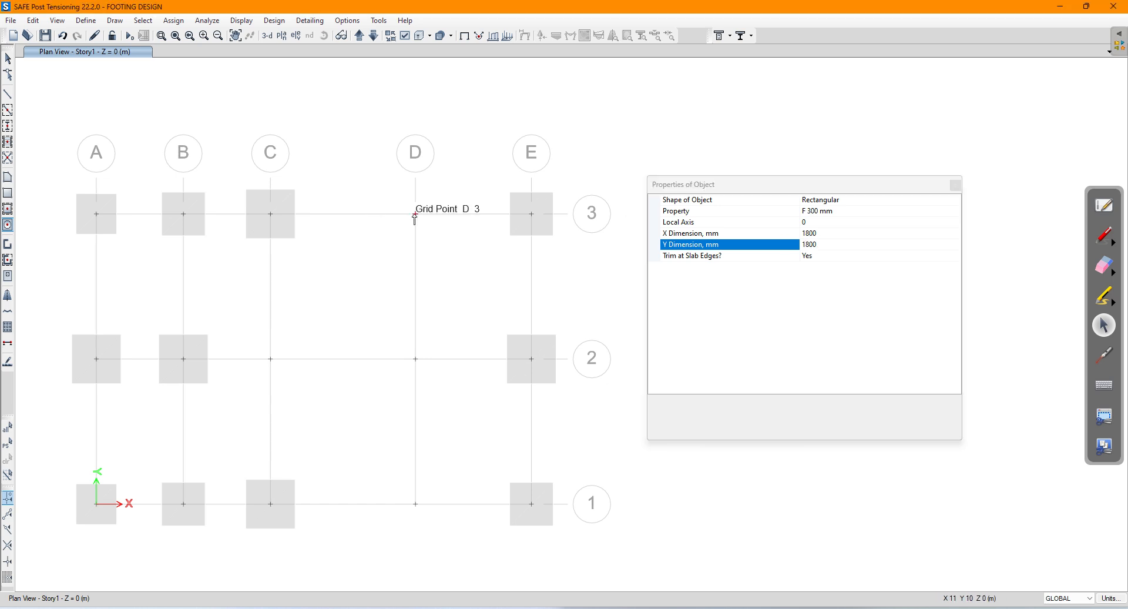
left_click(415, 506)
Check the F8 size in OneNote, and in SAFE place a 2000 x 2000 mm footing at grid point C2
left_click(375, 607)
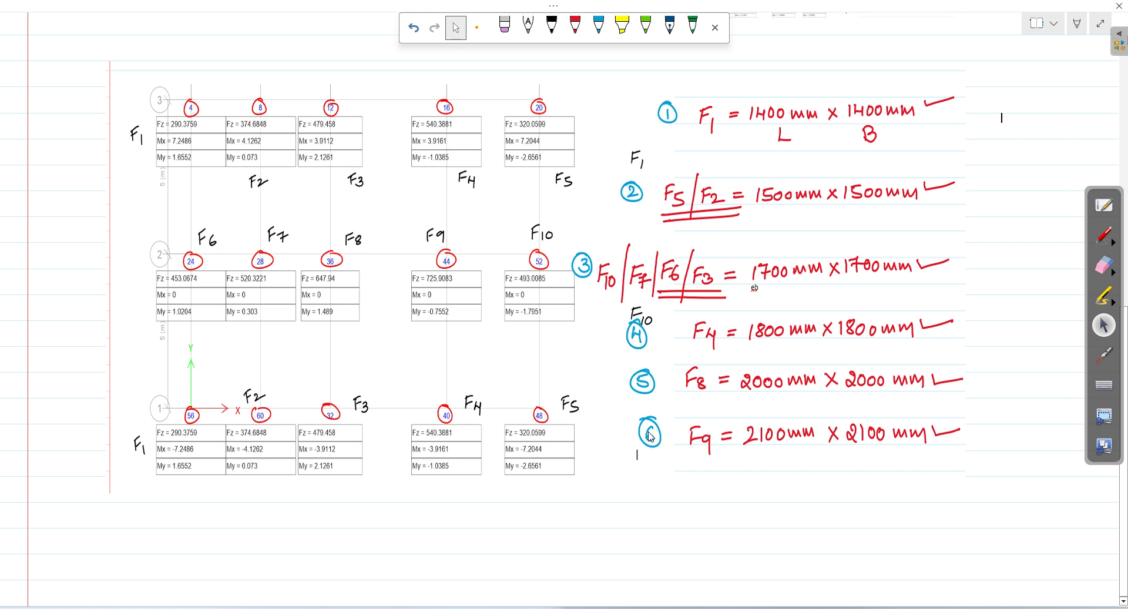
left_click(313, 606)
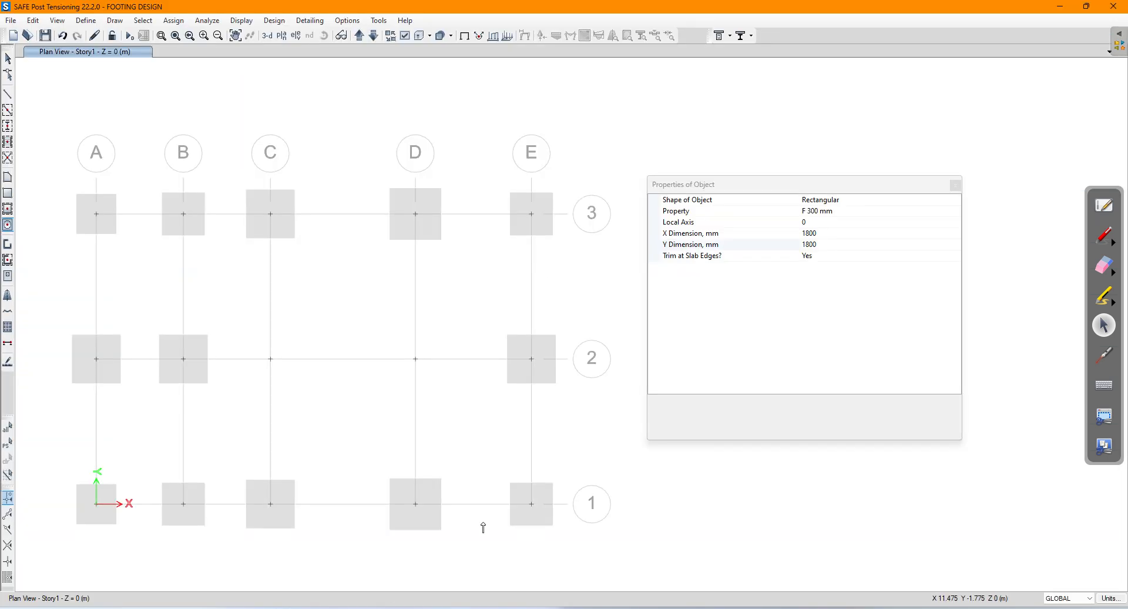
left_click(826, 234)
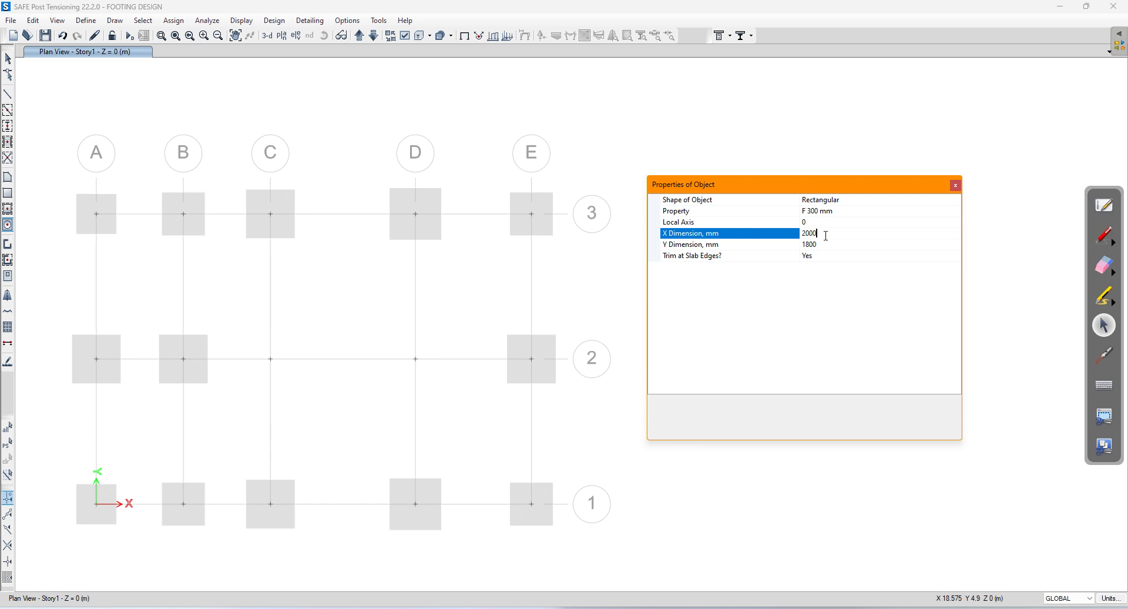
left_click(828, 245)
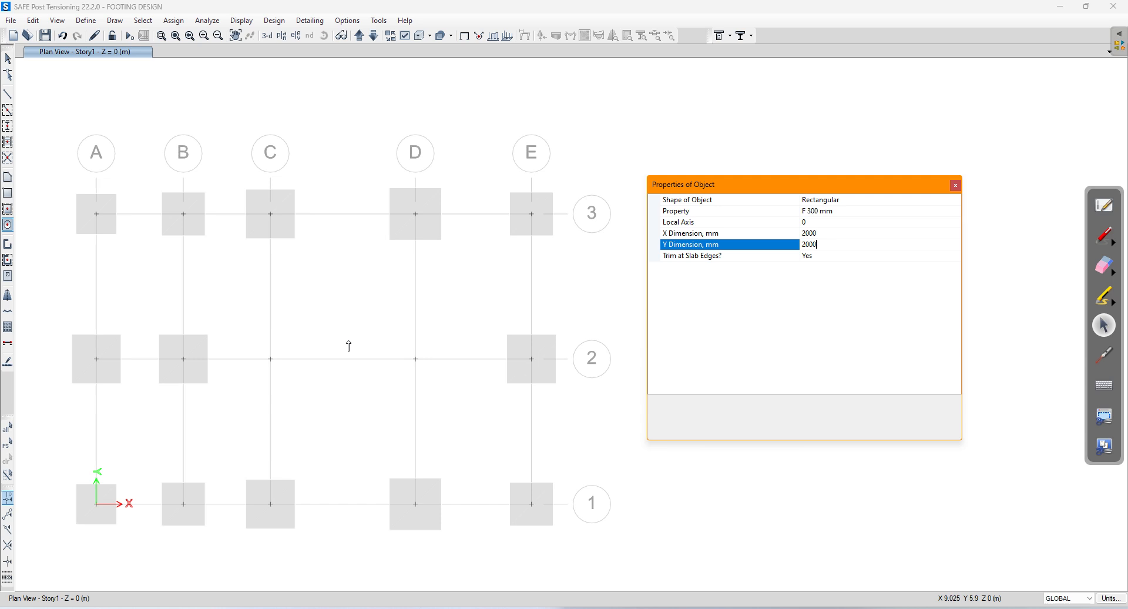
left_click(270, 358)
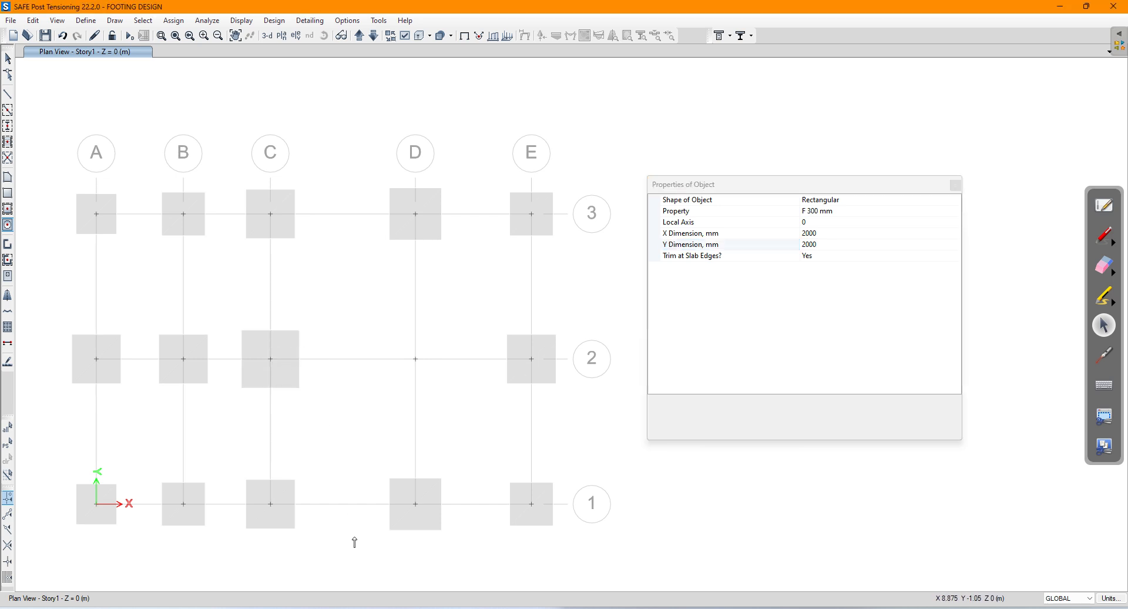
Check F9 in OneNote, place a 2100 x 2100 mm footing at grid point D2 in SAFE, and end footing drawing
left_click(342, 608)
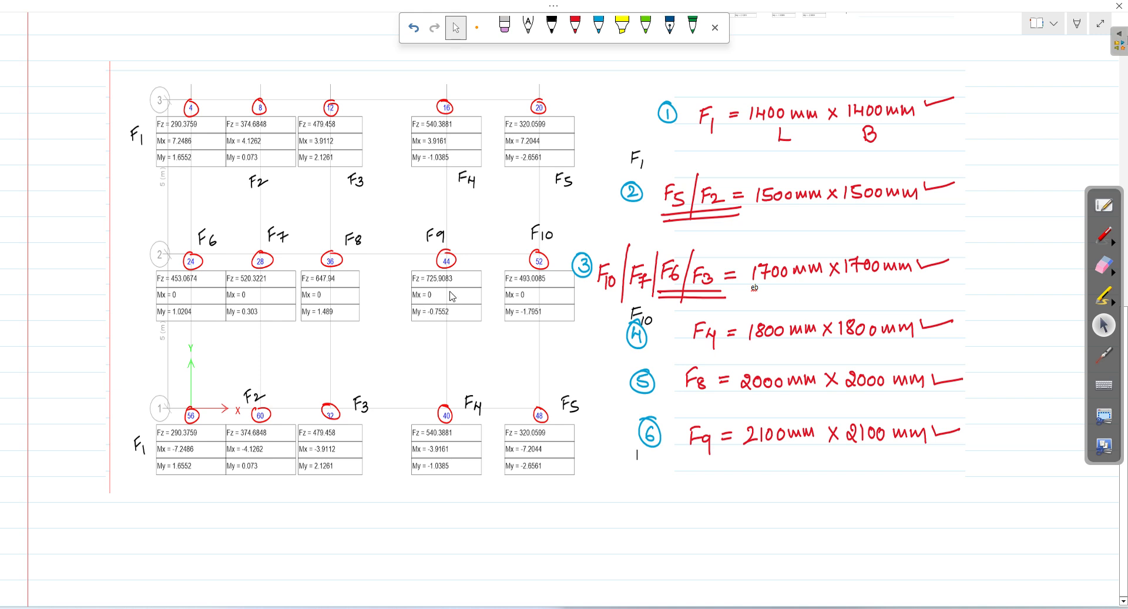
left_click(377, 608)
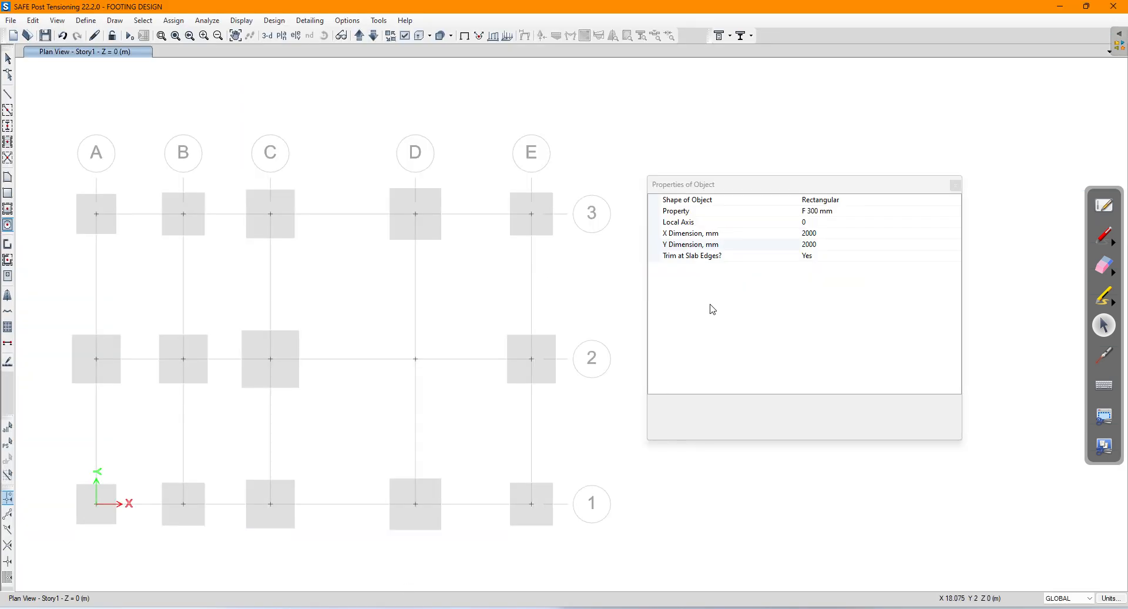
left_click(827, 232)
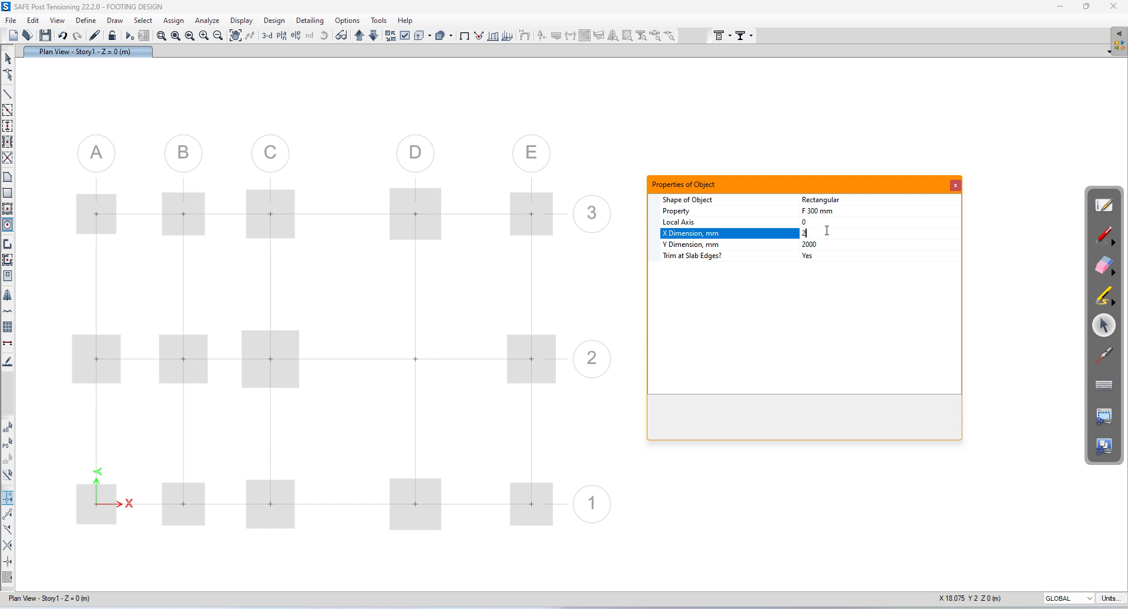
left_click(822, 246)
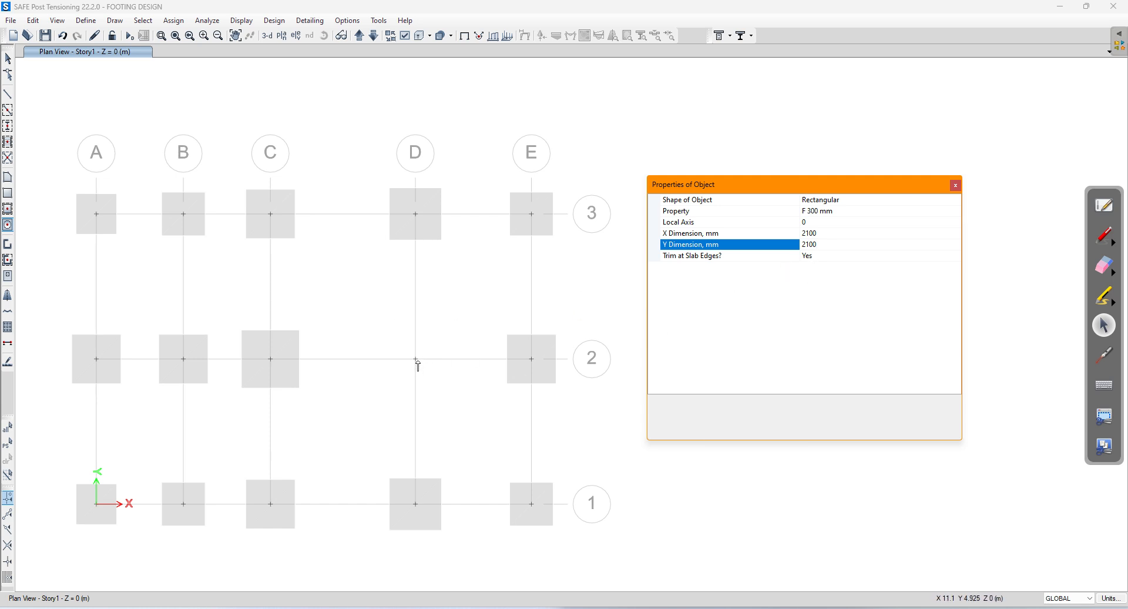
left_click(416, 360)
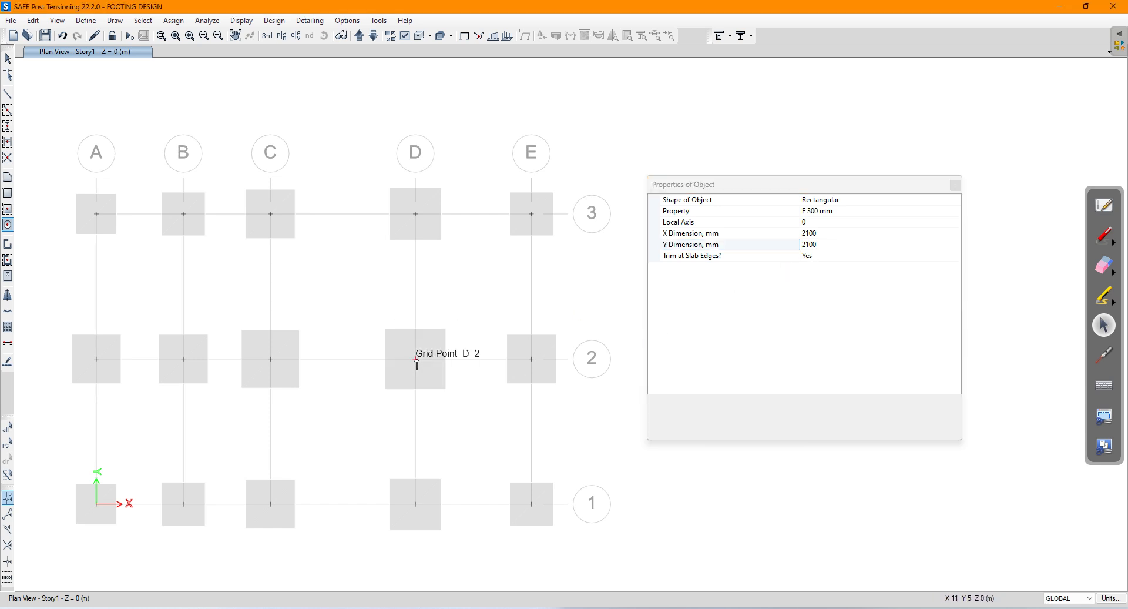
left_click(952, 190)
key("Escape")
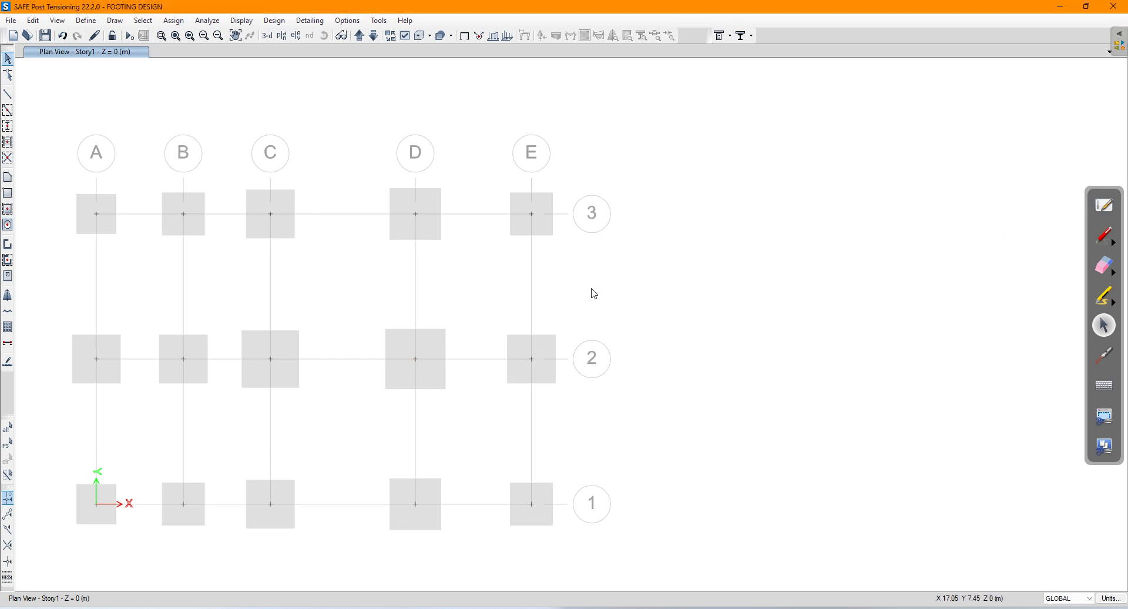
Arrange the SAFE plan view side by side with the OneNote footing notes
middle_click_drag(592, 292, 651, 261)
scroll(649, 257, "up", 3)
scroll(511, 237, "down", 3)
middle_click_drag(511, 237, 590, 237)
left_click_drag(590, 6, 335, 46)
scroll(850, 308, "down", 5)
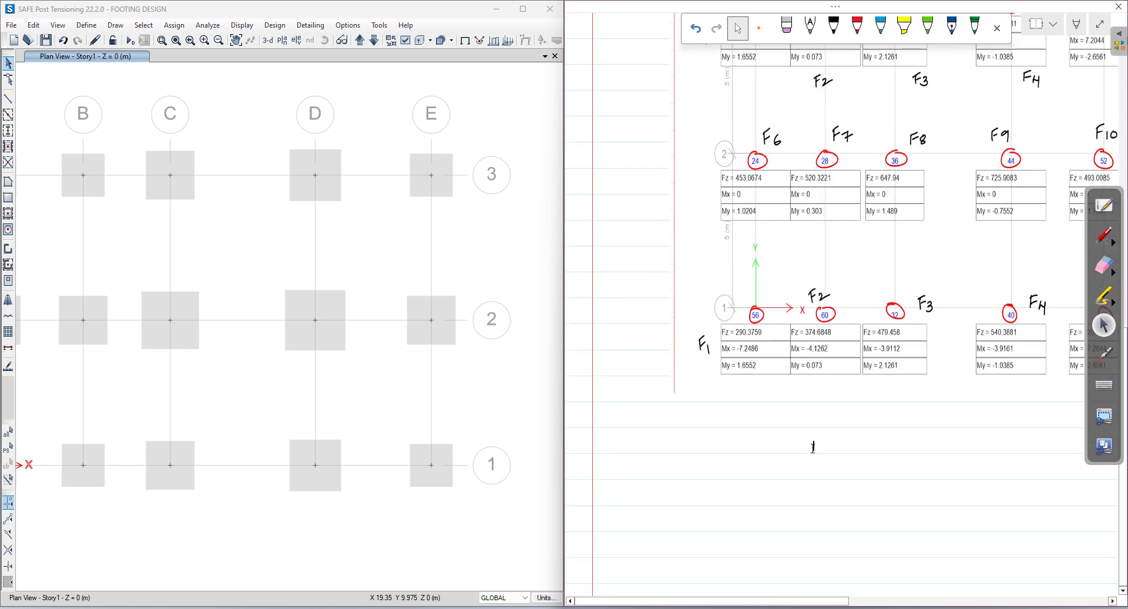
scroll(813, 448, "down", 4, "ctrl")
scroll(820, 446, "down", 3, "ctrl")
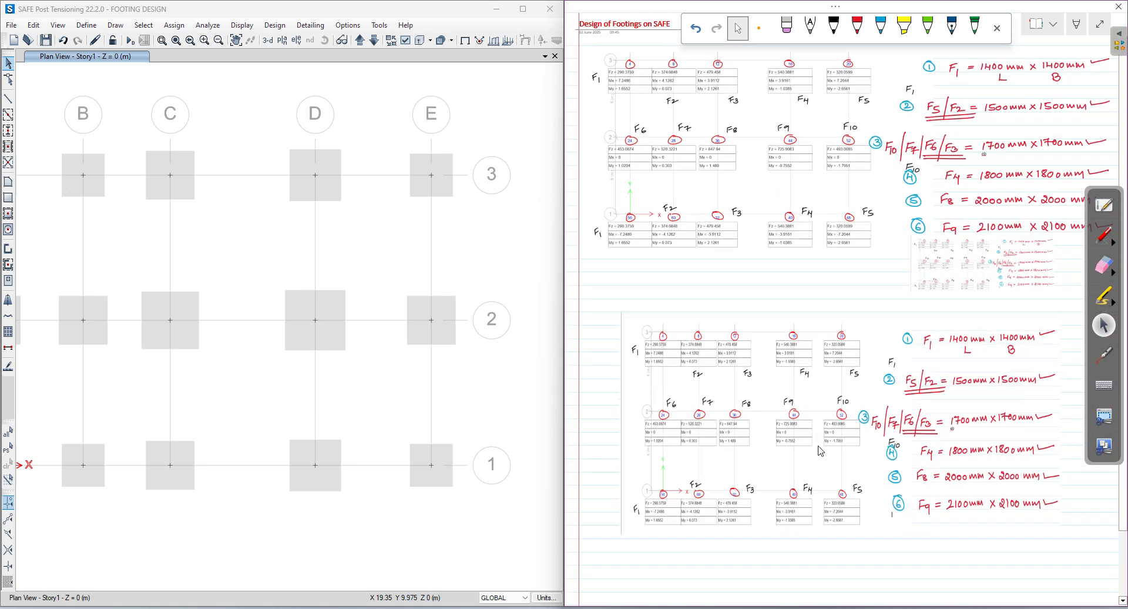
left_click(1104, 240)
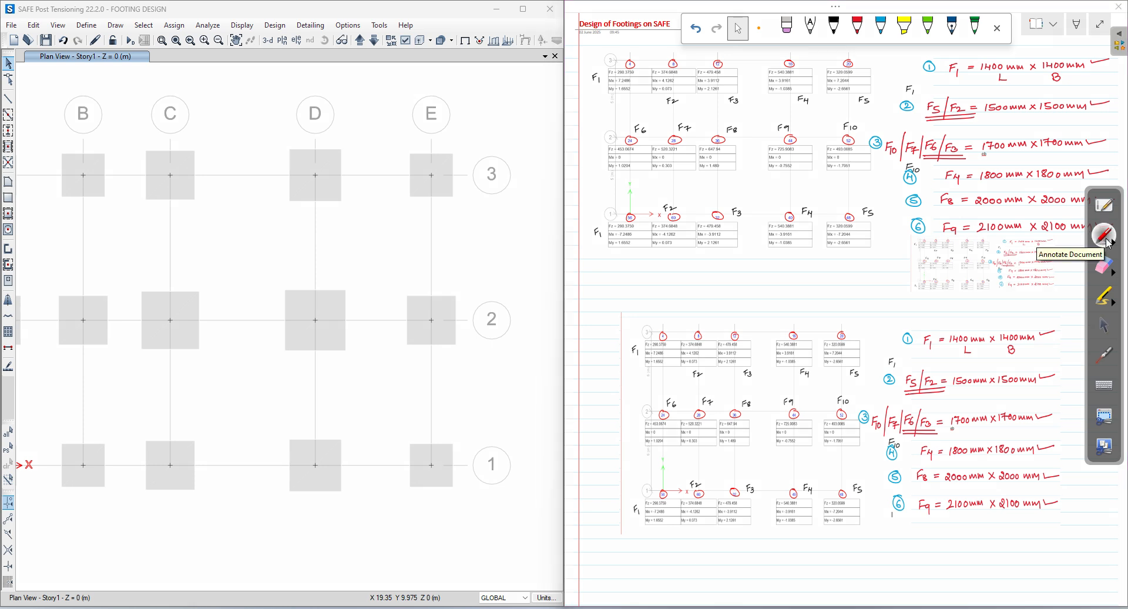
mouse_move(40, 145)
left_mouse_down()
mouse_move(40, 161)
mouse_move(48, 141)
left_mouse_up()
left_click_drag(40, 152, 52, 167)
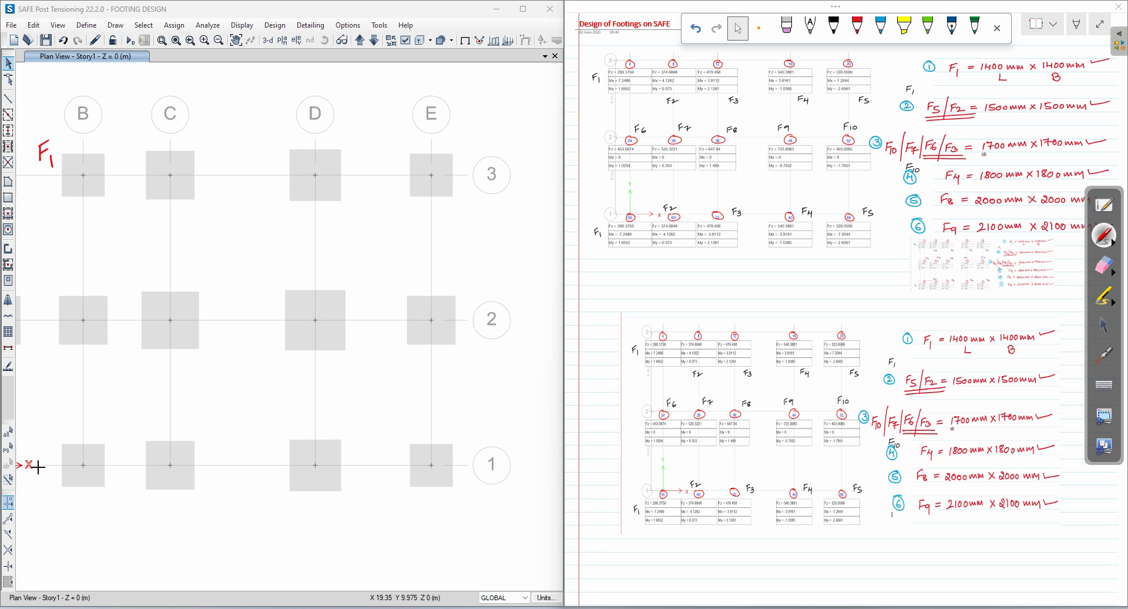
left_click_drag(37, 441, 54, 445)
mouse_move(209, 141)
left_mouse_down()
mouse_move(201, 156)
mouse_move(229, 143)
left_mouse_up()
mouse_move(200, 493)
left_mouse_down()
mouse_move(202, 504)
mouse_move(207, 495)
left_mouse_up()
mouse_move(212, 493)
left_mouse_down()
mouse_move(215, 502)
mouse_move(225, 493)
left_mouse_up()
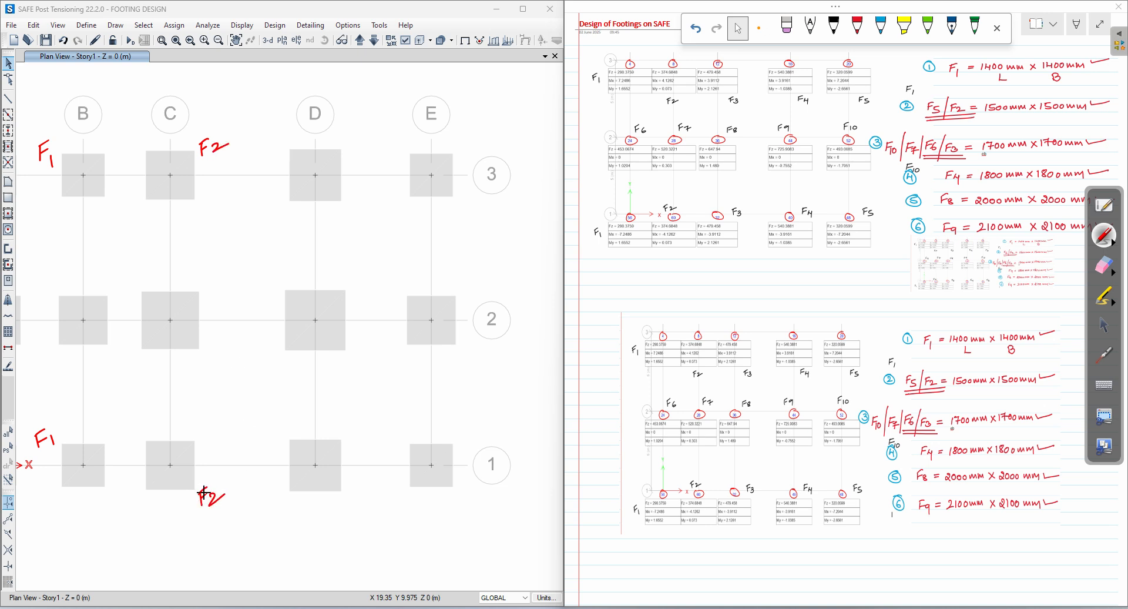
mouse_move(341, 132)
left_mouse_down()
mouse_move(342, 144)
mouse_move(352, 127)
left_mouse_up()
left_click_drag(342, 137, 354, 144)
left_click_drag(351, 491, 363, 488)
left_click_drag(351, 497, 360, 509)
left_click(1106, 267)
mouse_move(323, 446)
left_mouse_down()
mouse_move(310, 504)
mouse_move(51, 423)
mouse_move(86, 166)
mouse_move(403, 121)
mouse_move(391, 192)
left_mouse_up()
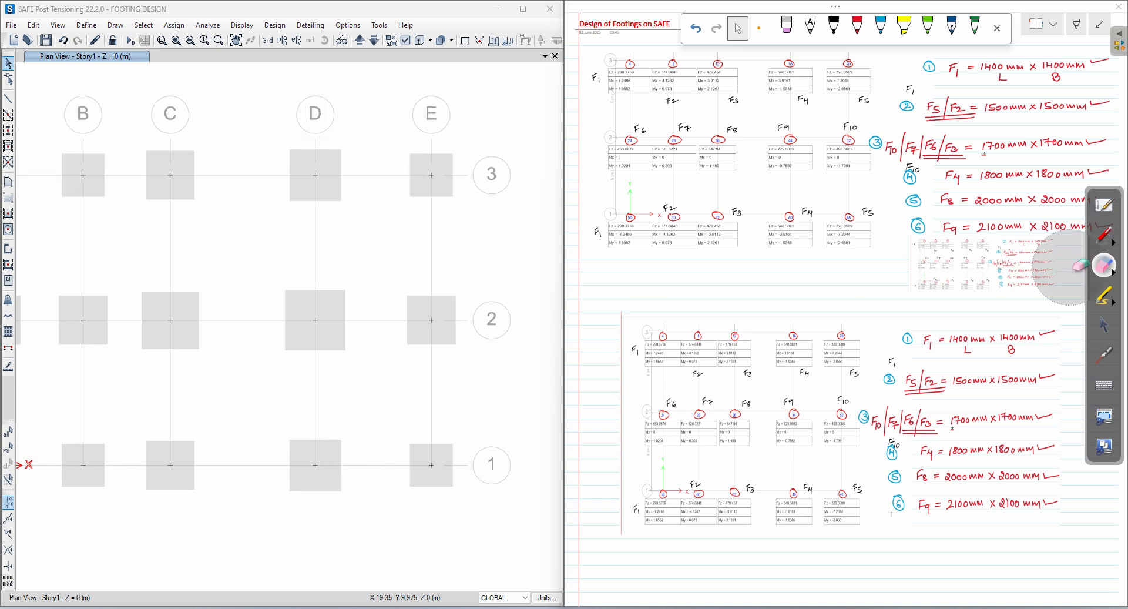
Handwrite red labels F1 at the grid A footings and F2 at the grid B footings on grid lines 1 and 3
left_click(1104, 324)
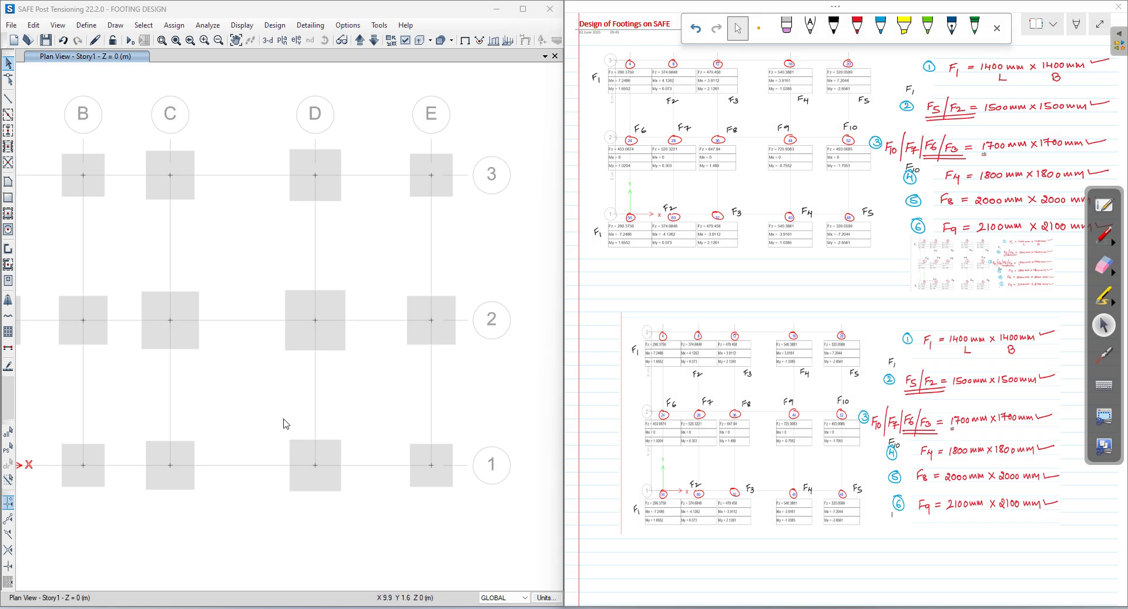
left_click(270, 398)
scroll(270, 398, "down", 2)
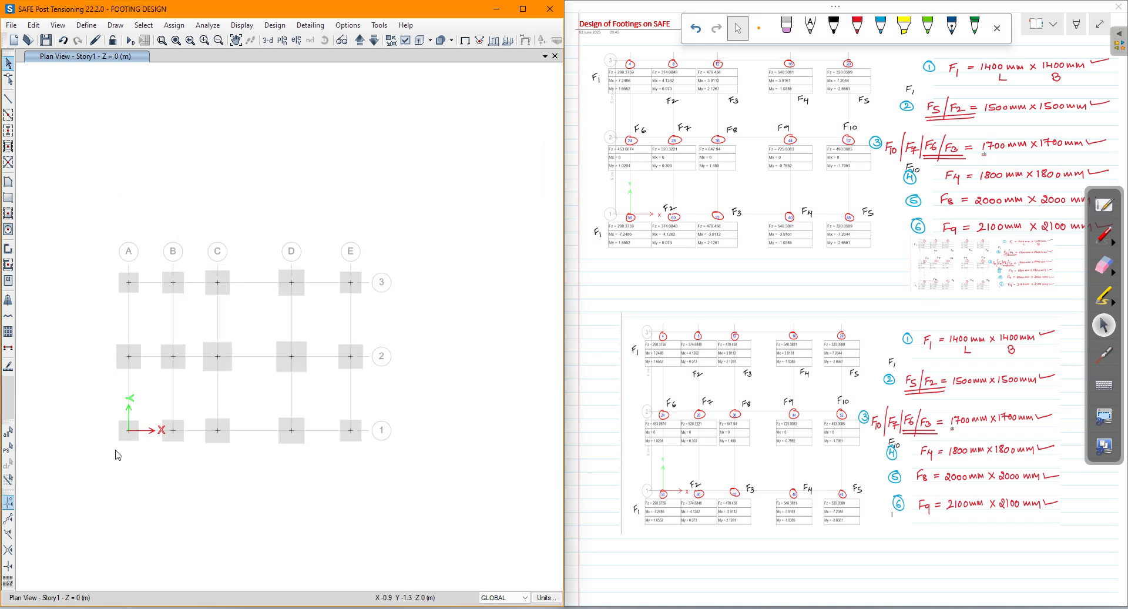
scroll(118, 454, "up", 2)
middle_click_drag(340, 433, 256, 493)
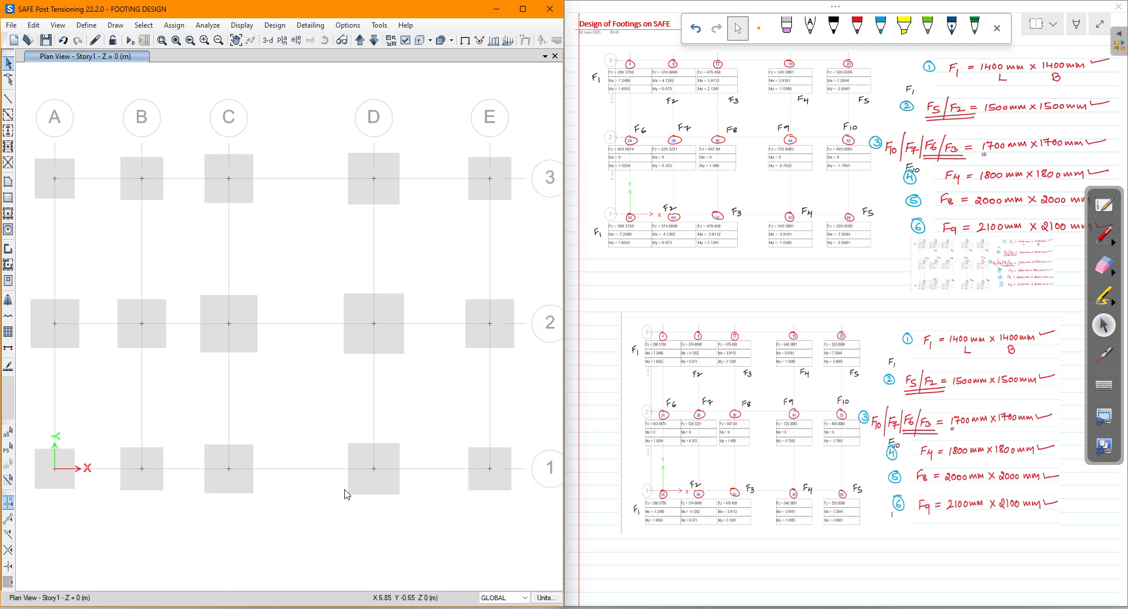
left_click(1105, 234)
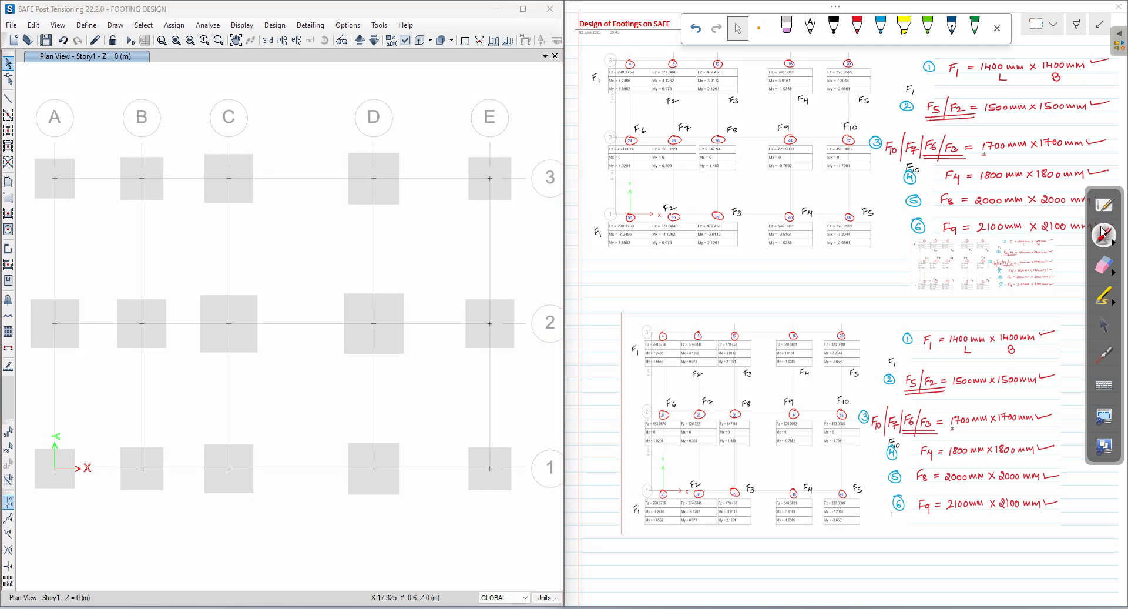
mouse_move(76, 140)
left_mouse_down()
mouse_move(70, 152)
mouse_move(78, 145)
left_mouse_up()
left_click_drag(81, 147, 85, 153)
mouse_move(69, 491)
left_mouse_down()
mouse_move(63, 506)
mouse_move(77, 509)
left_mouse_up()
left_click_drag(154, 143, 179, 143)
left_click_drag(153, 501, 151, 509)
left_click_drag(152, 495, 179, 496)
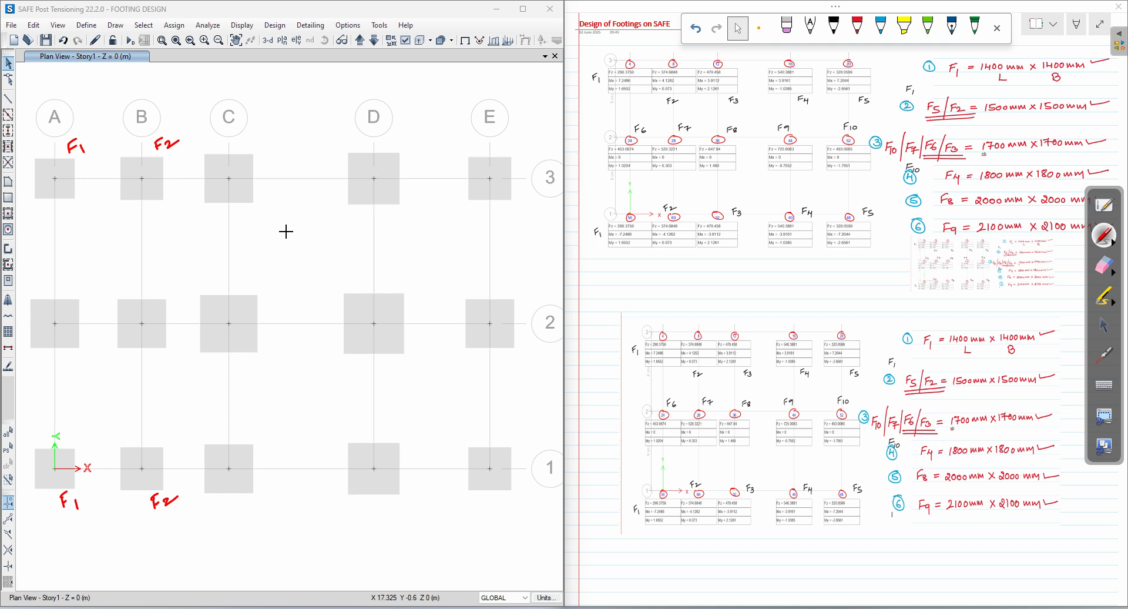
Handwrite red labels F3 at the grid C footings and F4 at the grid D footings on grid lines 1 and 3
left_click_drag(259, 148, 259, 158)
left_click_drag(258, 149, 273, 158)
mouse_move(261, 498)
left_mouse_down()
mouse_move(261, 511)
mouse_move(269, 492)
left_mouse_up()
left_click_drag(270, 494, 274, 511)
left_click_drag(398, 135, 400, 149)
left_click_drag(397, 136, 405, 142)
left_click_drag(405, 146, 421, 144)
left_click_drag(419, 134, 420, 154)
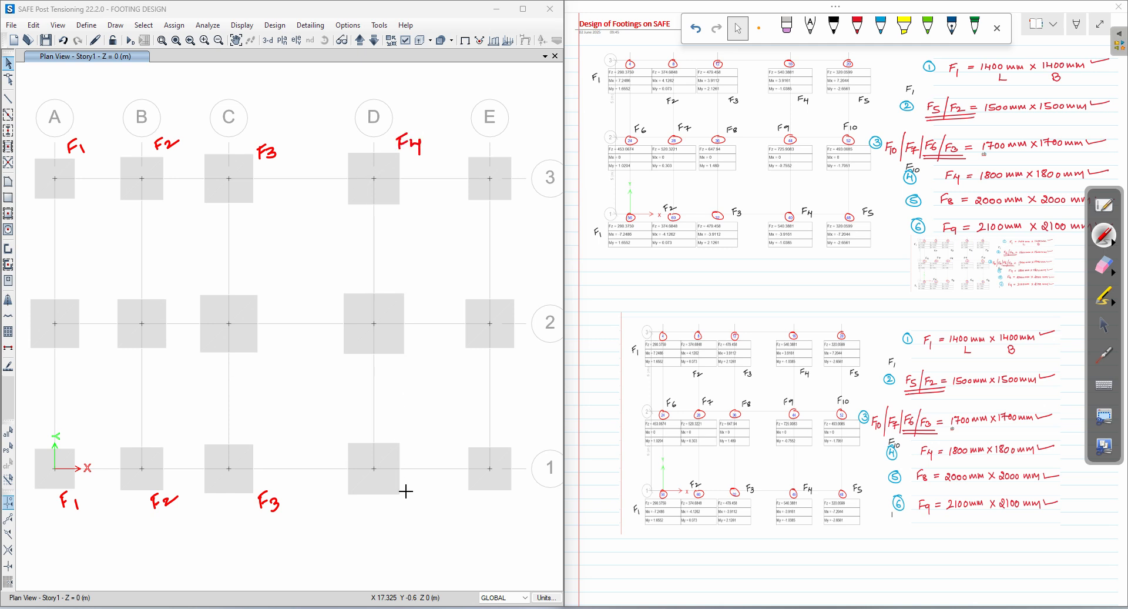
left_click_drag(415, 502, 422, 510)
left_click_drag(420, 500, 421, 518)
Handwrite the red label F5 at the grid E footings on grid lines 1 and 3
mouse_move(513, 135)
left_mouse_down()
mouse_move(510, 147)
mouse_move(520, 133)
left_mouse_up()
left_click_drag(510, 142, 520, 147)
left_click_drag(522, 135, 529, 134)
left_click_drag(516, 497, 517, 515)
left_click_drag(515, 497, 525, 496)
left_click_drag(517, 505, 527, 506)
left_click_drag(529, 496, 531, 516)
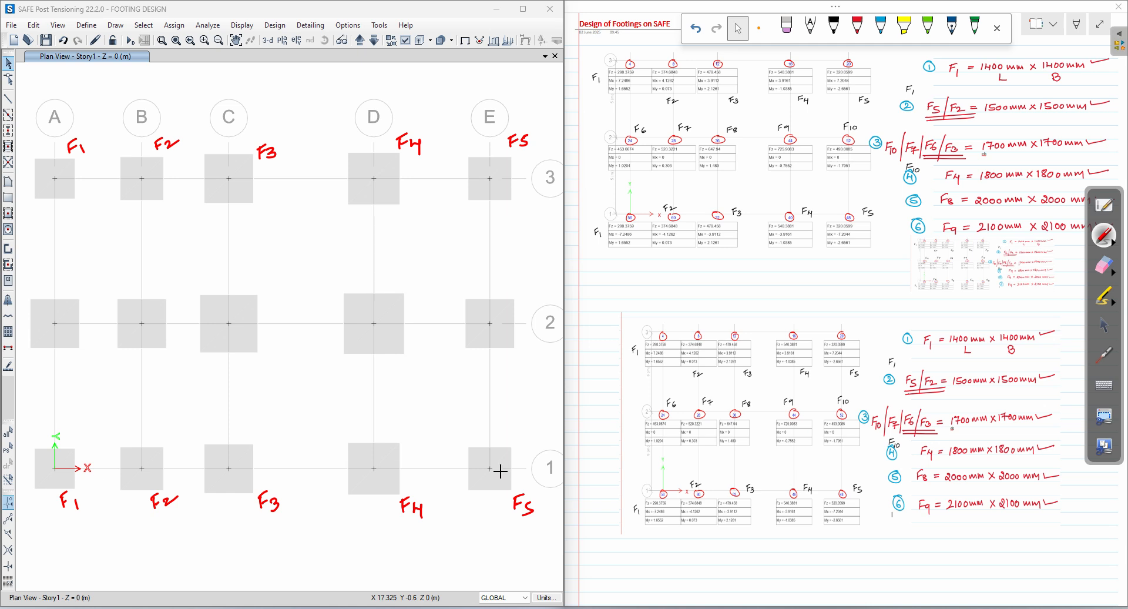
Handwrite red labels F6, F7, F8, F9 and F10 at the grid line 2 footings from A to E
left_click_drag(68, 275, 68, 289)
left_click_drag(68, 275, 81, 284)
left_click_drag(161, 272, 159, 289)
left_click_drag(160, 273, 168, 279)
mouse_move(174, 274)
left_mouse_down()
mouse_move(186, 272)
mouse_move(179, 288)
left_mouse_up()
left_click_drag(243, 269, 241, 281)
left_click_drag(242, 270, 247, 275)
left_click_drag(260, 271, 259, 271)
left_click_drag(398, 275, 396, 283)
left_click_drag(397, 268, 405, 267)
left_click_drag(397, 275, 412, 285)
mouse_move(505, 275)
left_mouse_down()
mouse_move(503, 288)
mouse_move(512, 281)
left_mouse_up()
mouse_move(515, 273)
left_mouse_down()
mouse_move(516, 288)
mouse_move(526, 275)
left_mouse_up()
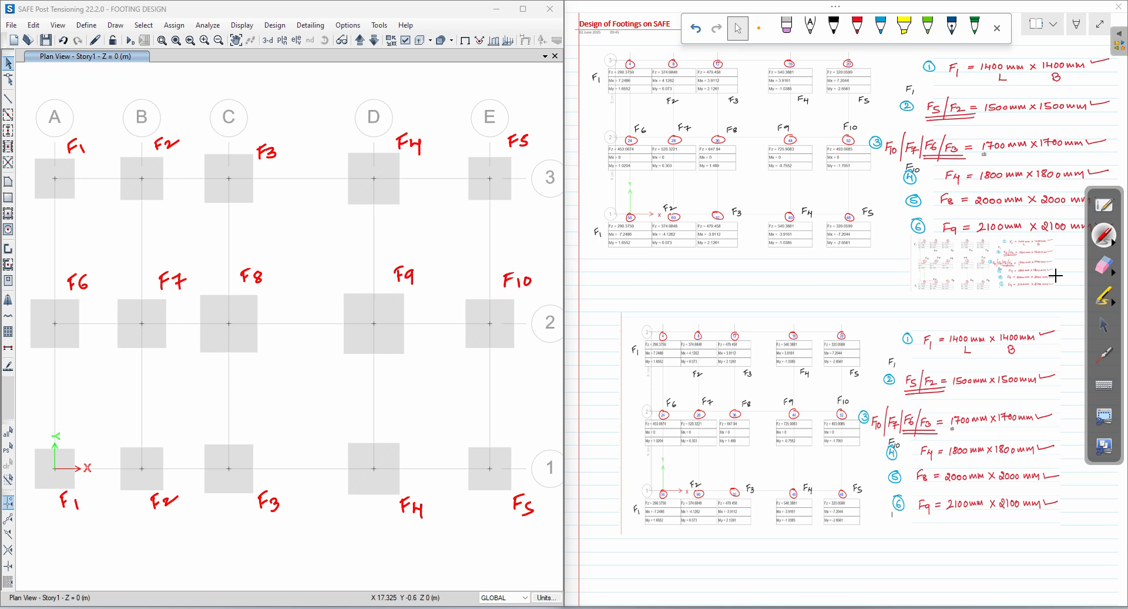
In blue, annotate F1 as 1400×1400 mm, circle the F2 and F5 labels, and note 1500×1500 mm for them
left_click(1112, 245)
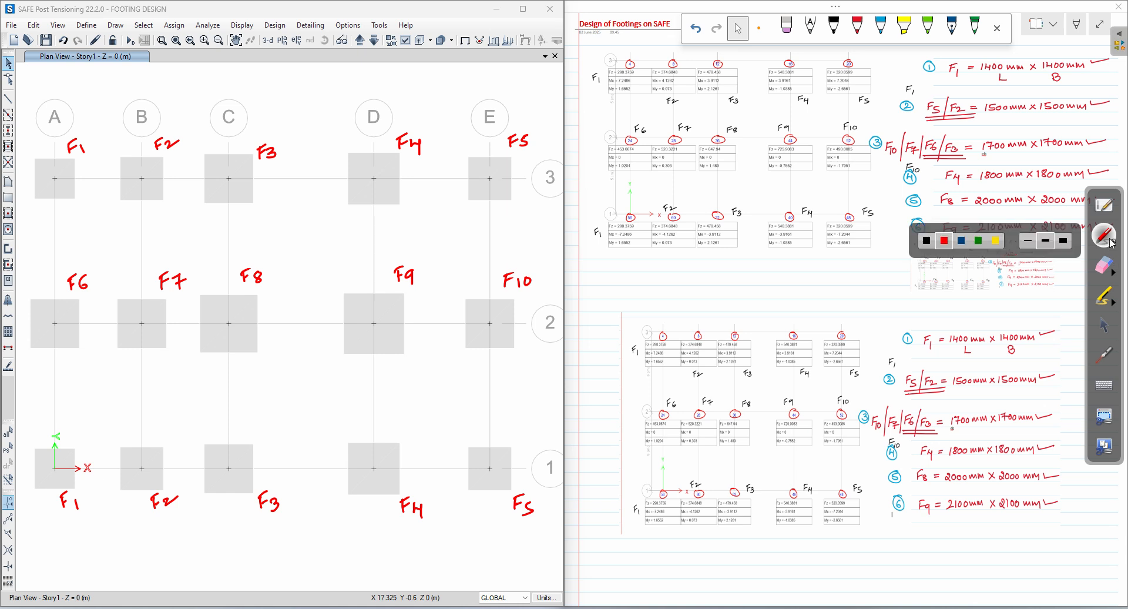
left_click(962, 241)
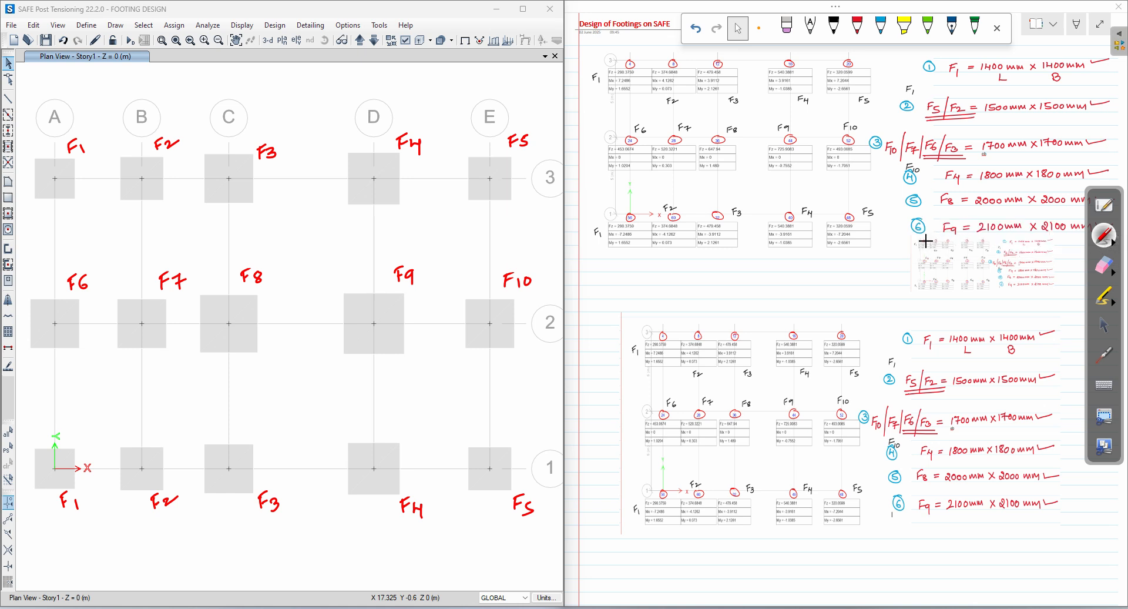
mouse_move(41, 126)
left_mouse_down()
mouse_move(44, 137)
mouse_move(91, 100)
mouse_move(113, 98)
left_mouse_up()
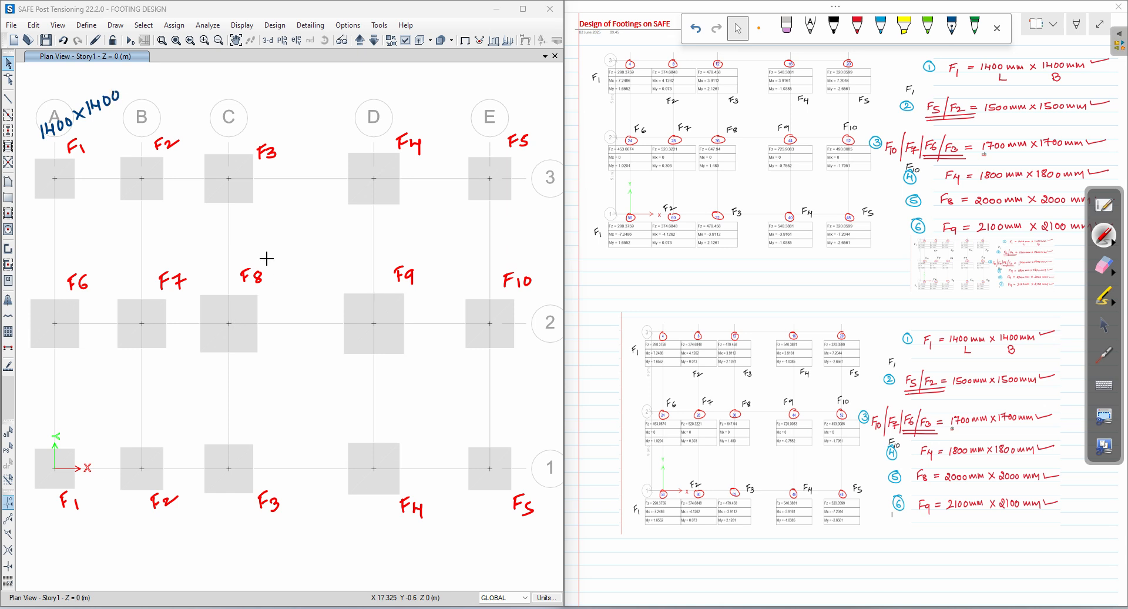
mouse_move(171, 130)
left_mouse_down()
mouse_move(177, 143)
mouse_move(155, 153)
left_mouse_up()
left_click_drag(169, 483, 161, 492)
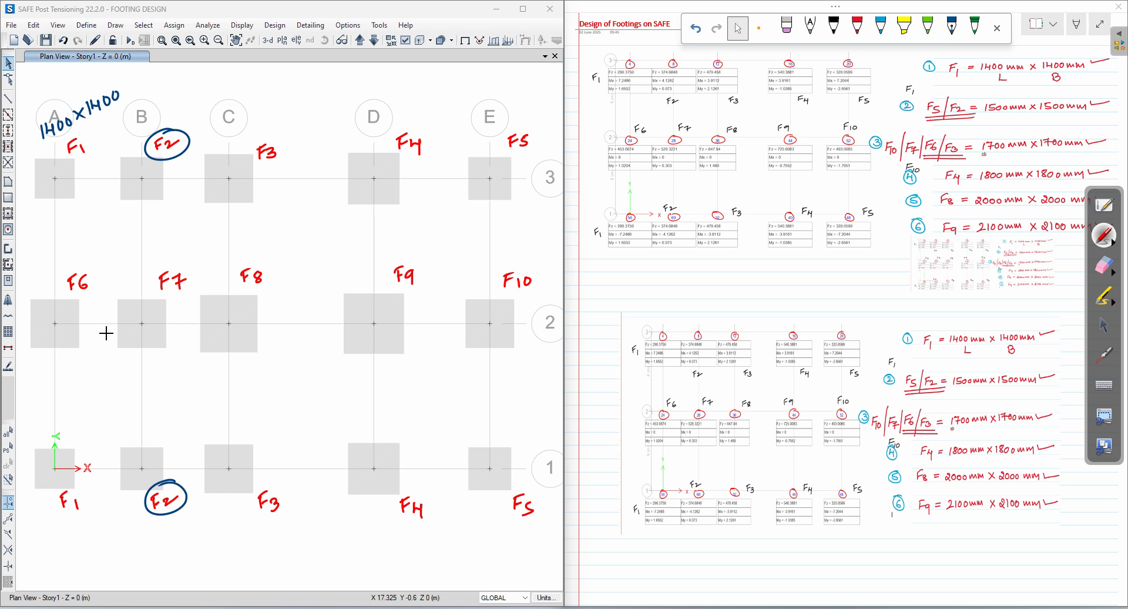
left_click_drag(526, 126, 522, 125)
left_click_drag(528, 487, 522, 486)
mouse_move(180, 102)
left_mouse_down()
mouse_move(177, 117)
mouse_move(225, 82)
mouse_move(301, 58)
left_mouse_up()
left_click_drag(122, 97, 163, 73)
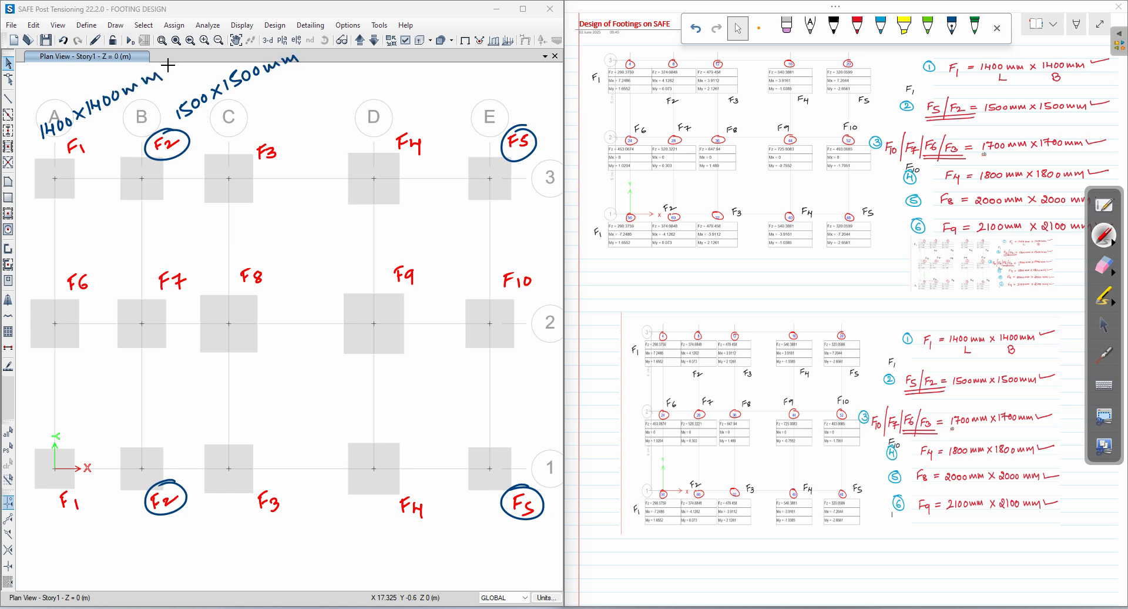
In green, circle the F3, F6, F7 and F10 labels and note their size as 1700×1700 mm
left_click_drag(266, 140, 257, 144)
left_click(1116, 241)
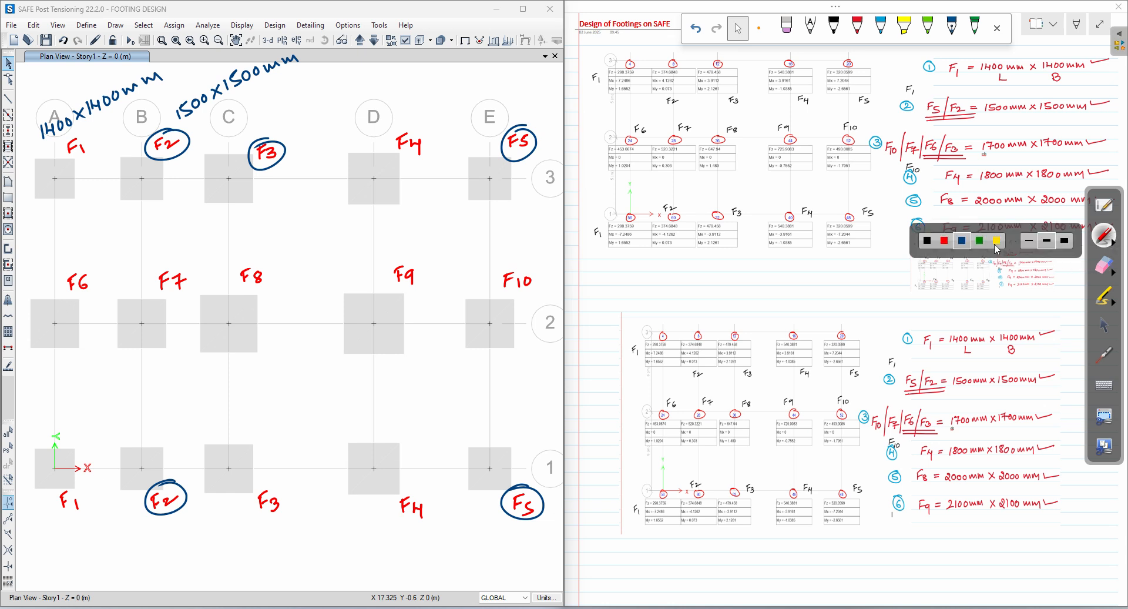
left_click(980, 241)
left_click_drag(269, 139, 264, 144)
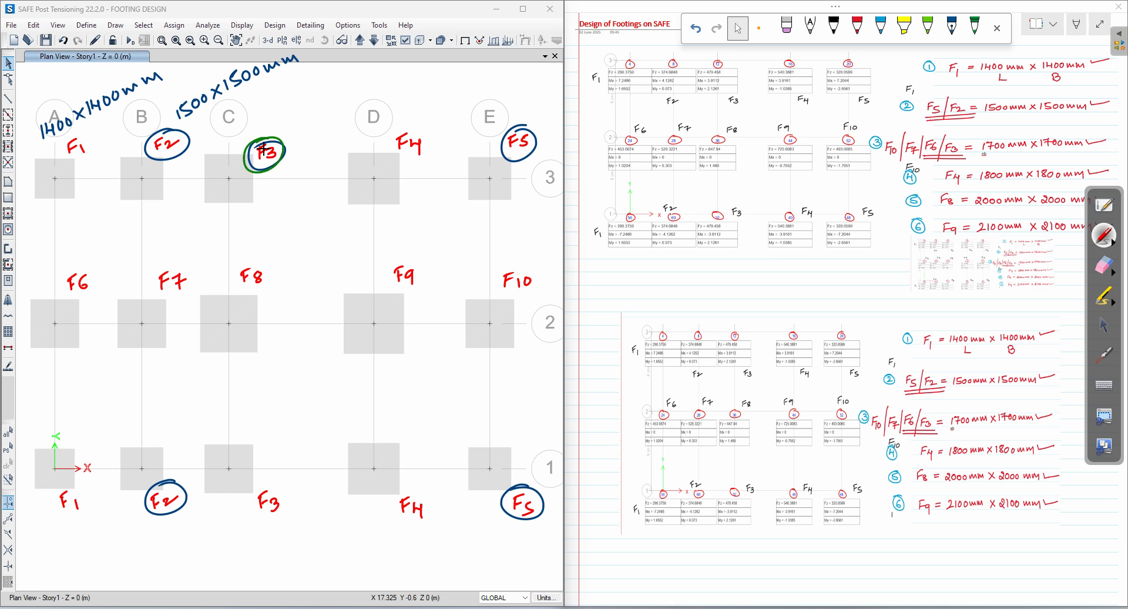
mouse_move(275, 483)
left_mouse_down()
mouse_move(249, 498)
mouse_move(276, 485)
left_mouse_up()
mouse_move(97, 262)
left_mouse_down()
mouse_move(81, 296)
mouse_move(94, 262)
left_mouse_up()
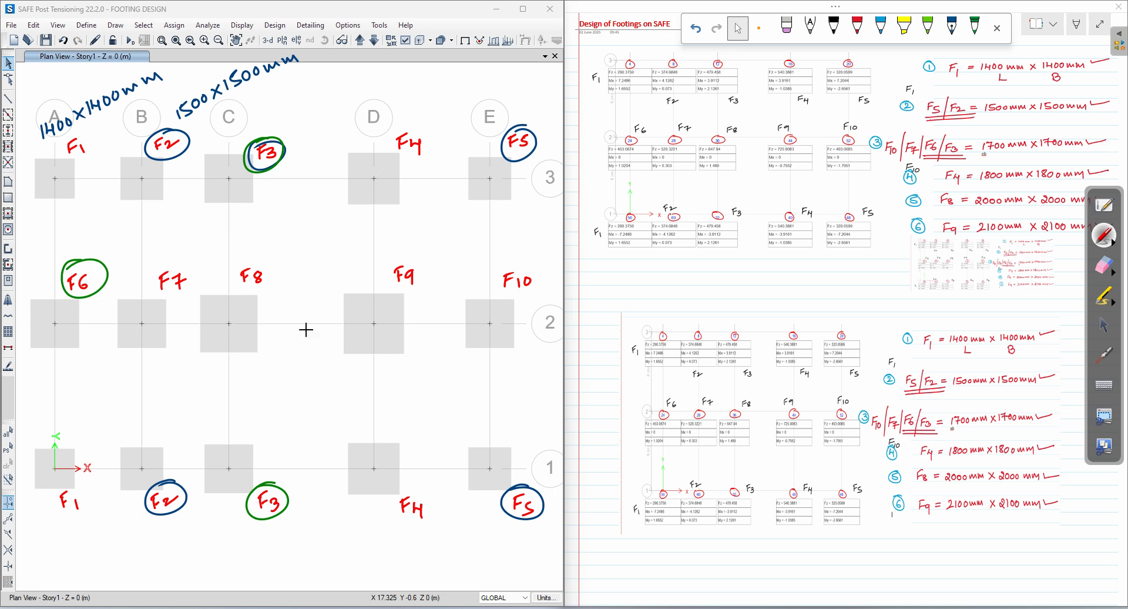
mouse_move(171, 264)
left_mouse_down()
mouse_move(159, 296)
mouse_move(154, 264)
left_mouse_up()
left_click_drag(521, 259, 493, 276)
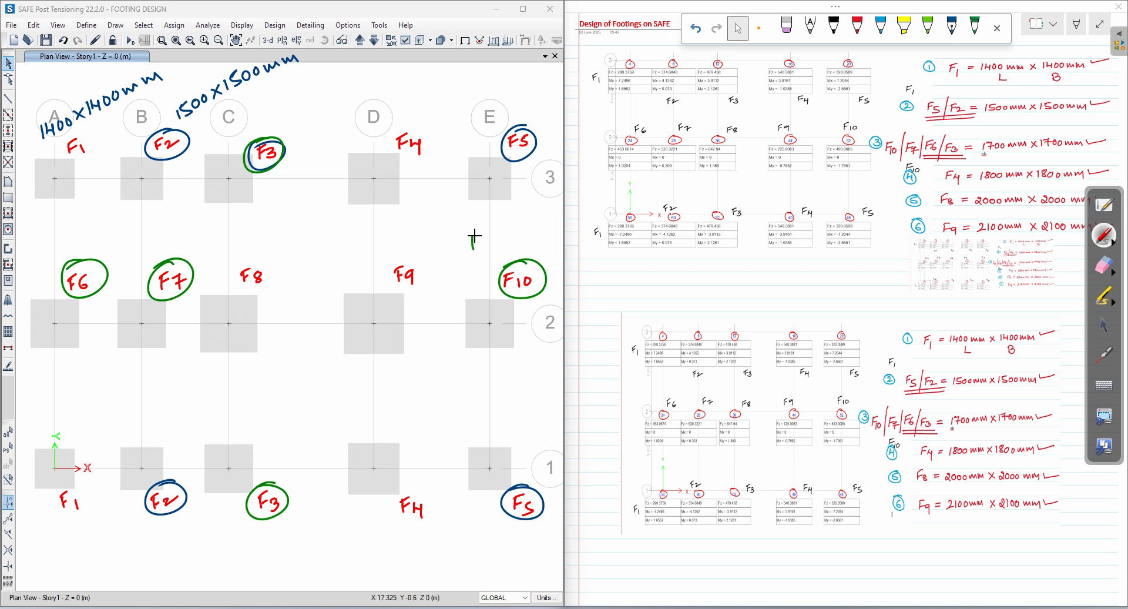
mouse_move(497, 230)
left_mouse_down()
mouse_move(540, 216)
mouse_move(522, 245)
mouse_move(565, 229)
left_mouse_up()
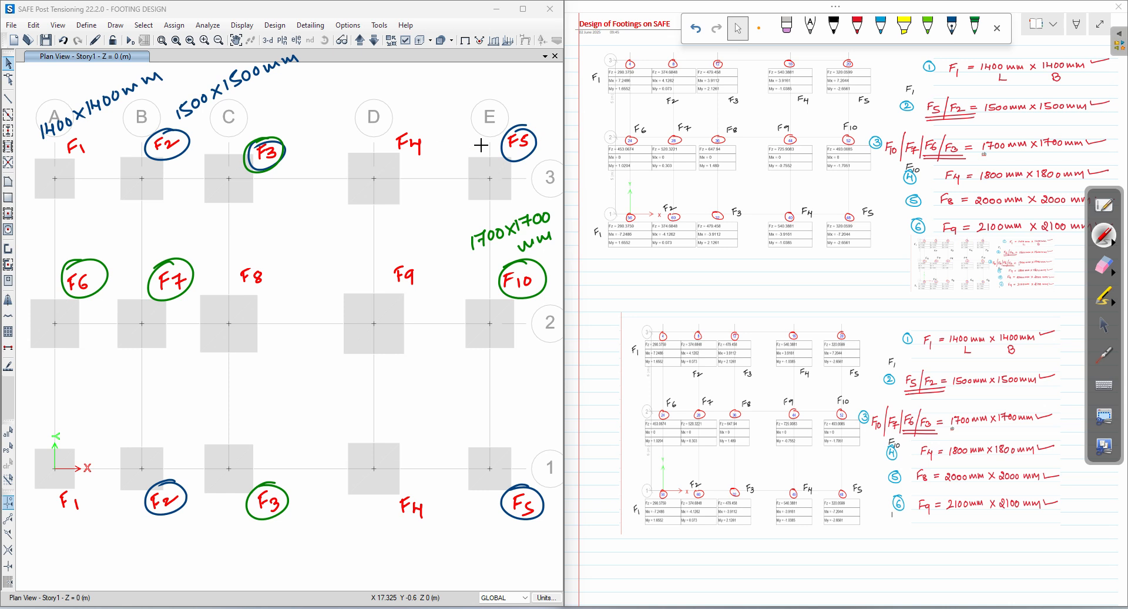
In black, circle both F4 labels and note their size as 1800×1800 mm
left_click(1113, 242)
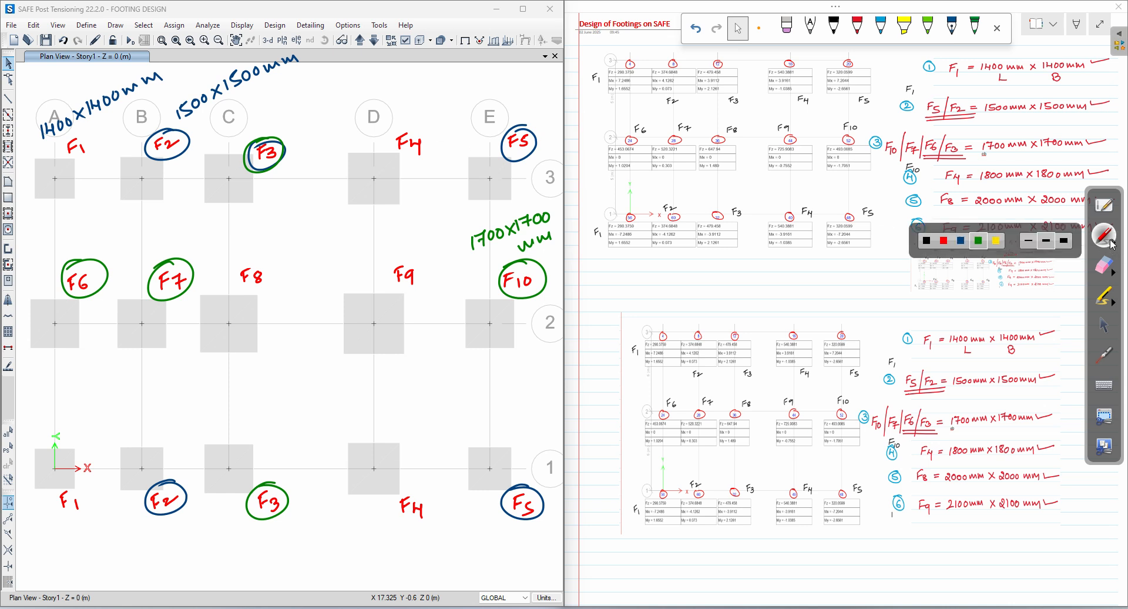
left_click(934, 232)
mouse_move(417, 122)
left_mouse_down()
mouse_move(385, 136)
mouse_move(422, 150)
left_mouse_up()
mouse_move(402, 487)
left_mouse_down()
mouse_move(414, 487)
mouse_move(404, 486)
left_mouse_up()
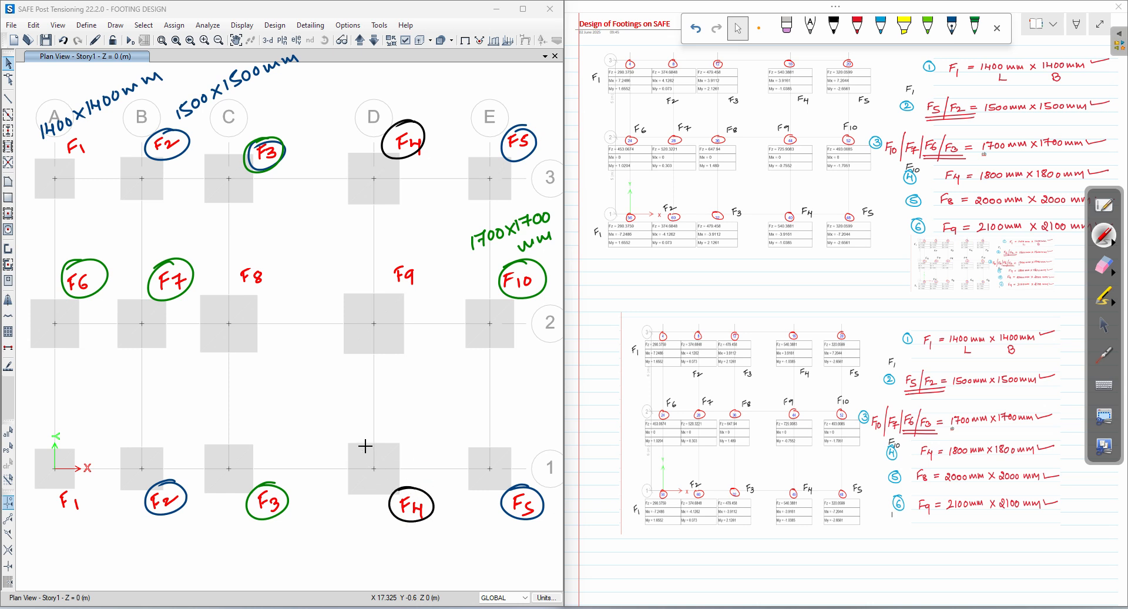
mouse_move(365, 430)
left_mouse_down()
mouse_move(447, 407)
mouse_move(463, 427)
left_mouse_up()
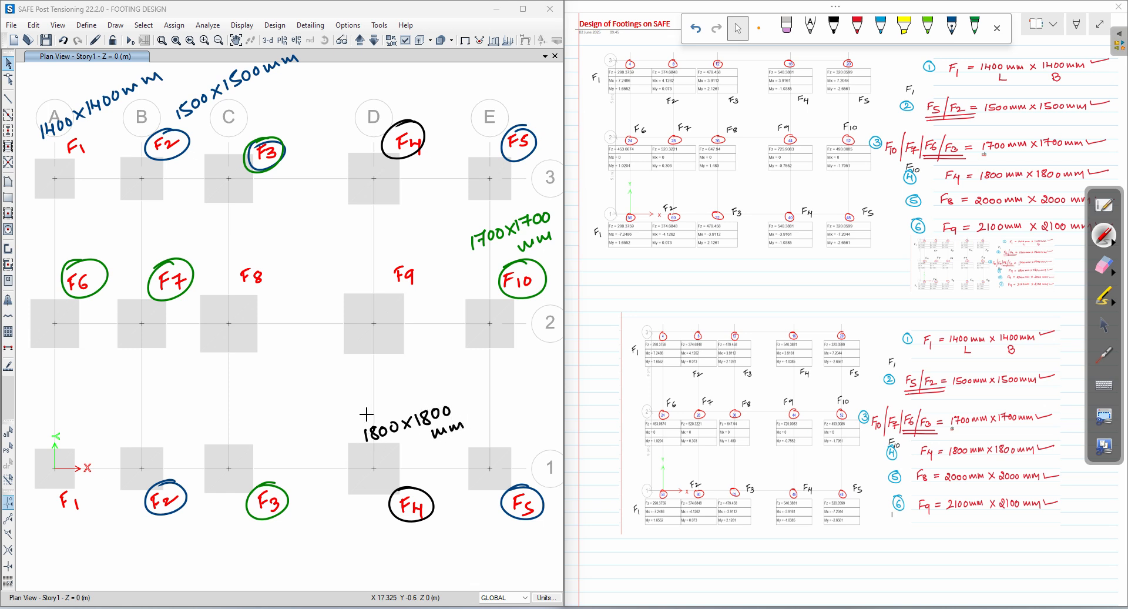
Circle F8 and F9 in black, noting 2000×2000 mm for F8 and 2100×2100 mm for F9
mouse_move(258, 252)
left_mouse_down()
mouse_move(238, 264)
mouse_move(261, 253)
mouse_move(246, 245)
mouse_move(253, 231)
mouse_move(285, 224)
left_mouse_up()
left_click_drag(294, 217, 351, 207)
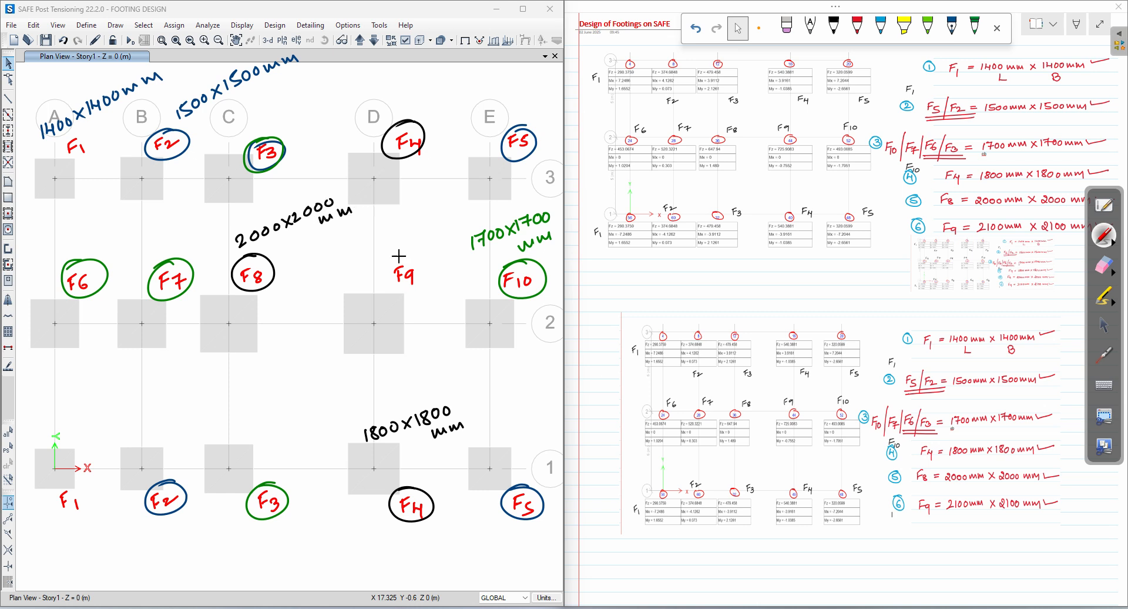
left_click_drag(412, 254, 405, 253)
mouse_move(337, 359)
left_mouse_down()
mouse_move(346, 375)
mouse_move(411, 323)
mouse_move(460, 303)
left_mouse_up()
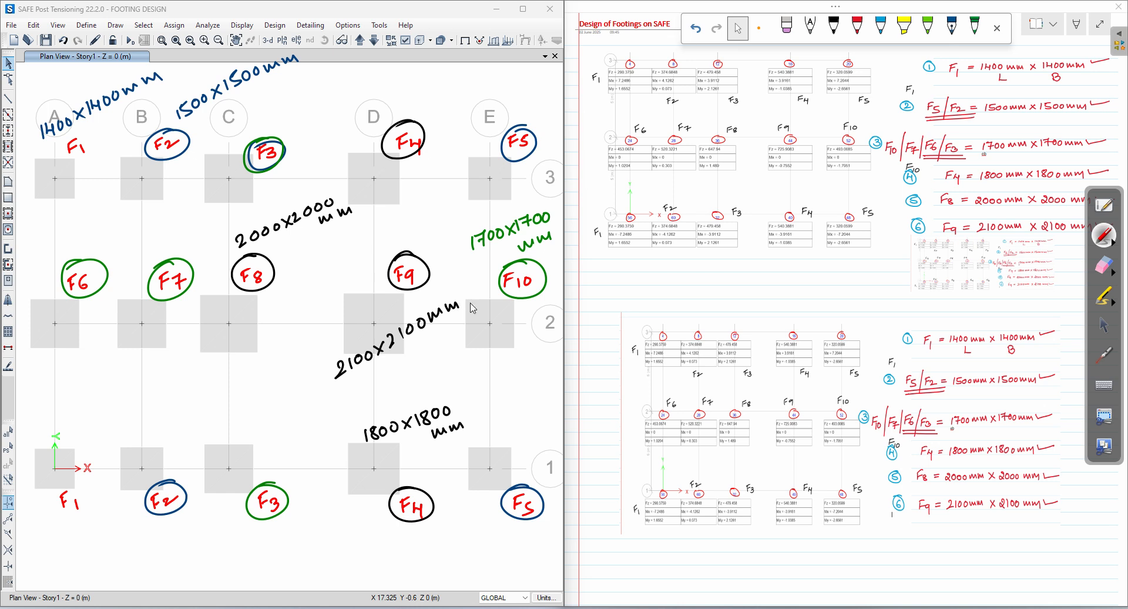
Write the footing depth note D=300 mm in blue between grid lines 1 and 2, underline it and add a star
left_click(1114, 241)
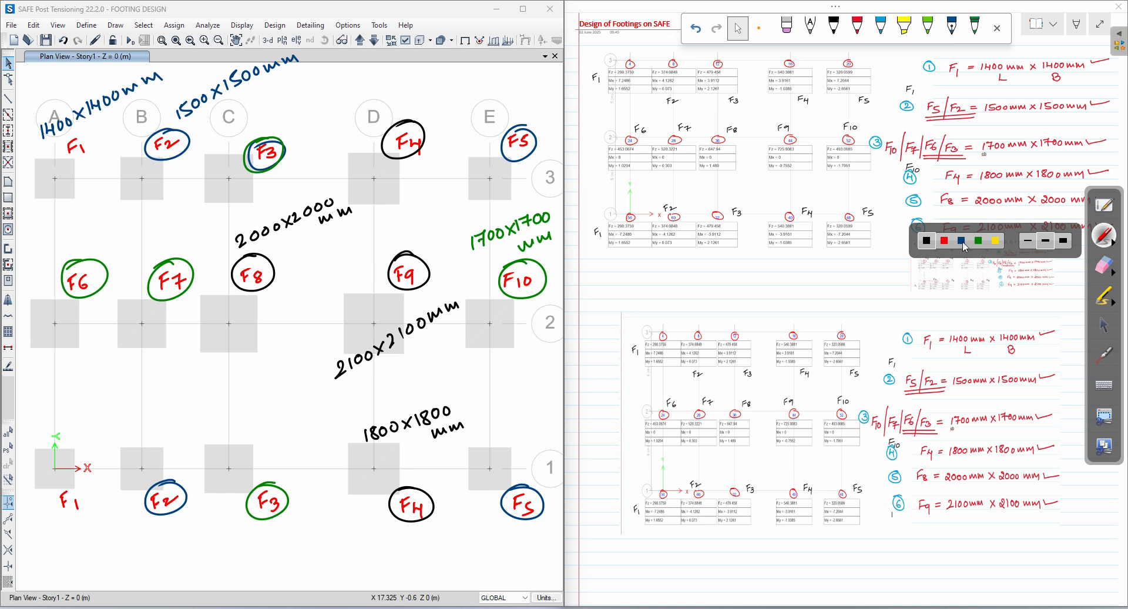
left_click(978, 241)
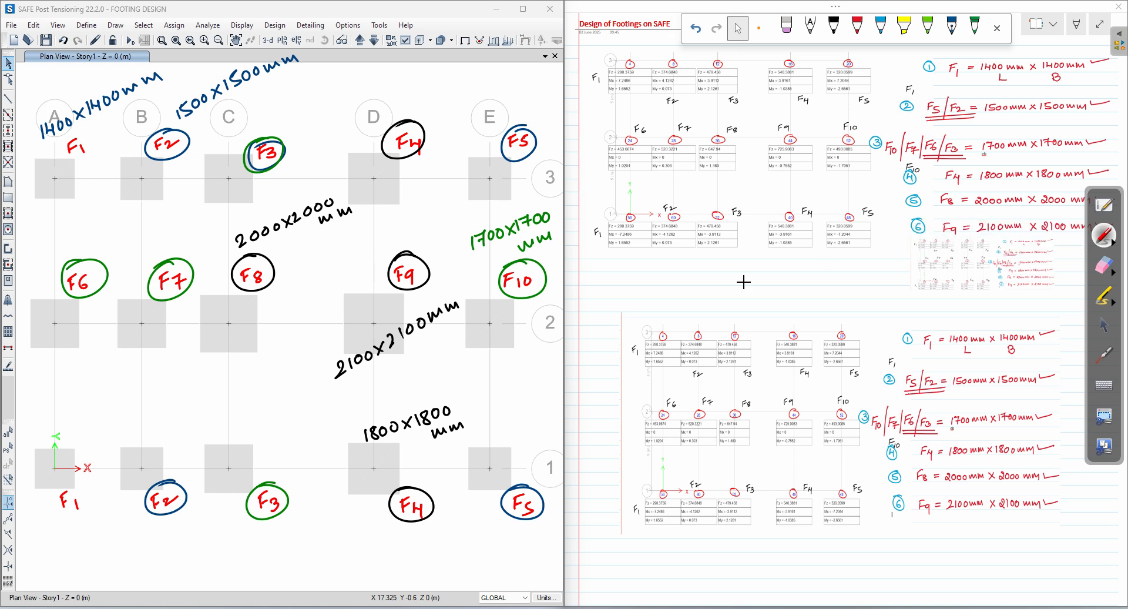
mouse_move(176, 385)
left_mouse_down()
mouse_move(175, 404)
mouse_move(270, 352)
left_mouse_up()
left_click_drag(191, 414, 275, 365)
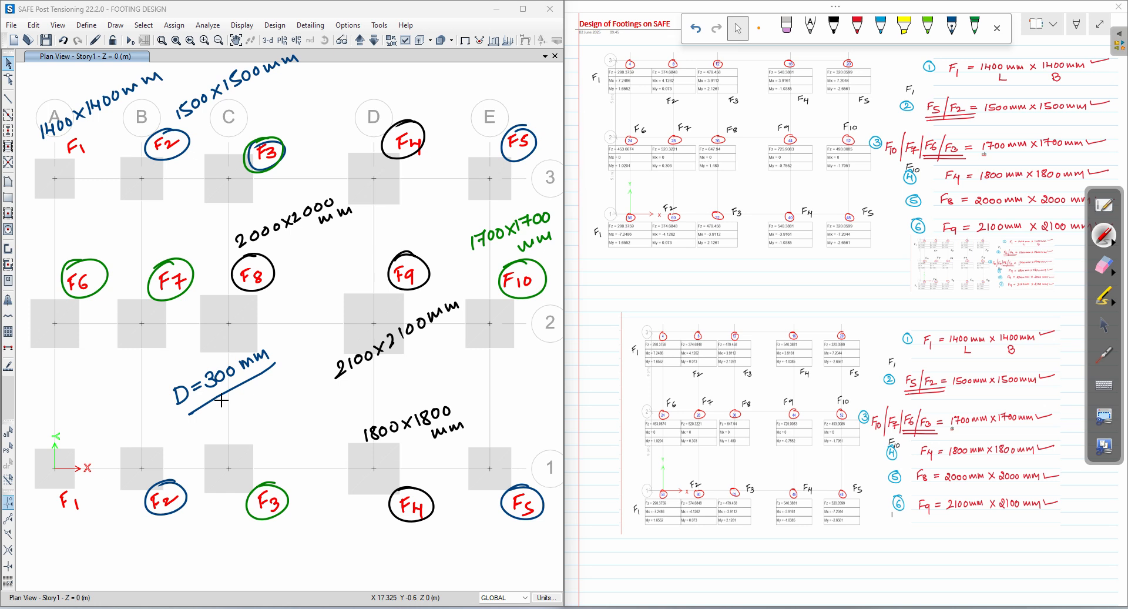
mouse_move(253, 398)
left_mouse_down()
mouse_move(258, 407)
mouse_move(263, 393)
left_mouse_up()
Minimize the notes window and erase all handwritten annotations from the footing plan
left_click(1103, 324)
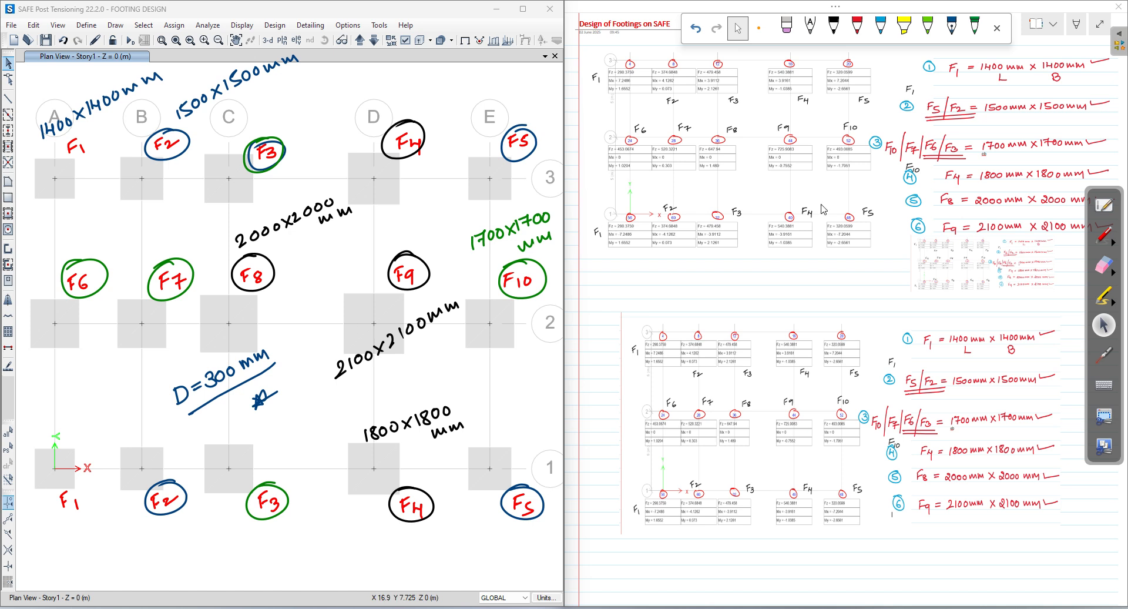
left_click(1067, 4)
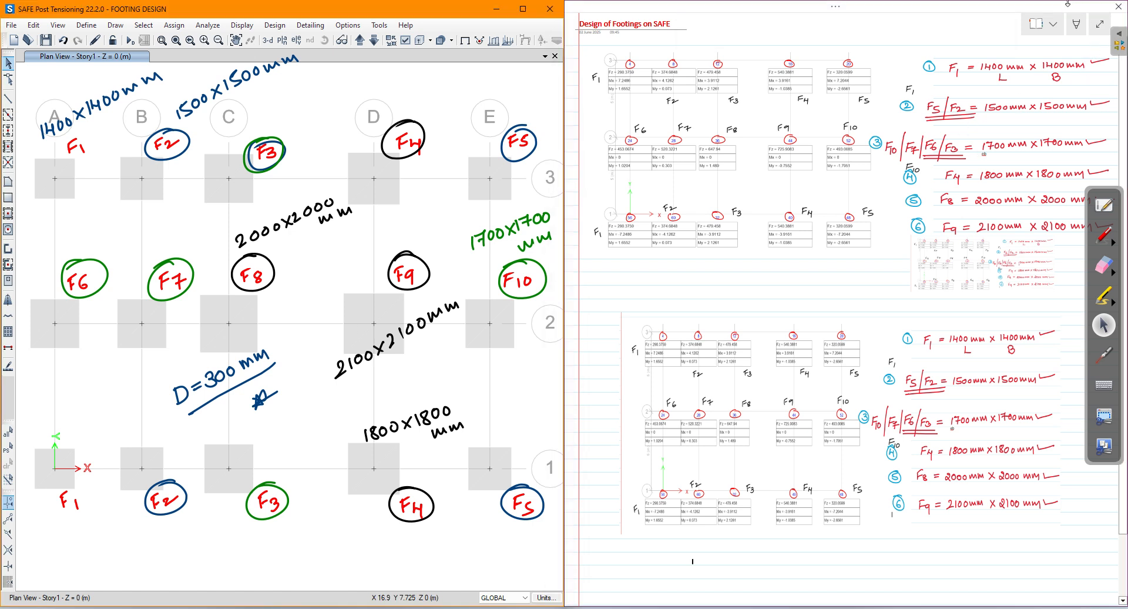
left_click(1061, 16)
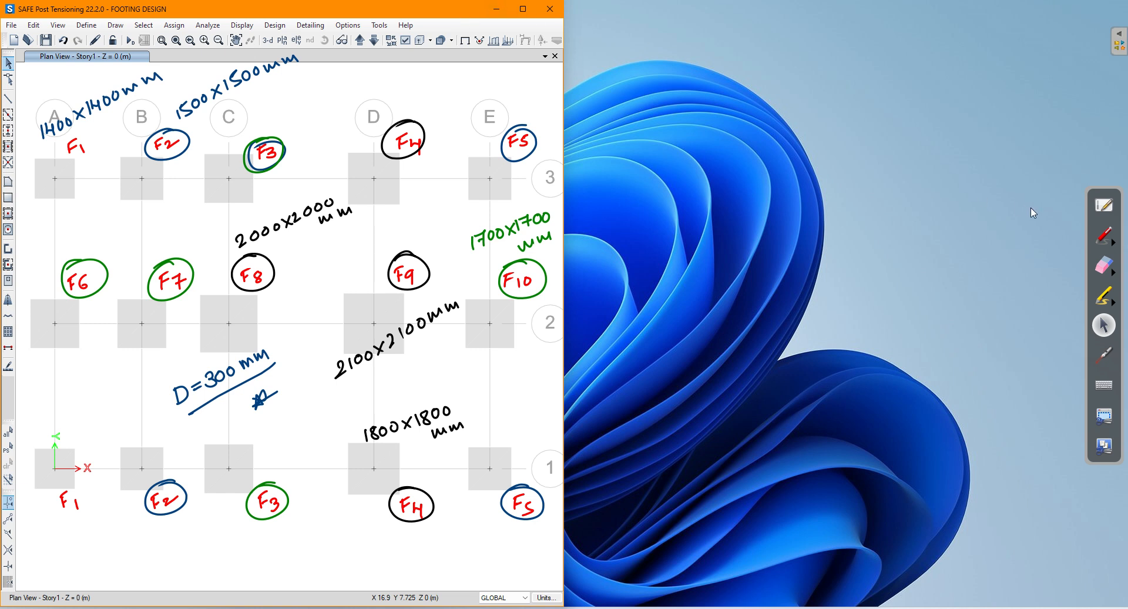
left_click(1103, 265)
mouse_move(520, 252)
left_mouse_down()
mouse_move(461, 257)
mouse_move(117, 504)
mouse_move(185, 516)
mouse_move(521, 409)
mouse_move(412, 505)
mouse_move(525, 250)
mouse_move(496, 125)
mouse_move(164, 202)
mouse_move(302, 222)
mouse_move(295, 102)
mouse_move(210, 95)
mouse_move(44, 125)
mouse_move(123, 215)
mouse_move(259, 266)
mouse_move(269, 132)
left_mouse_up()
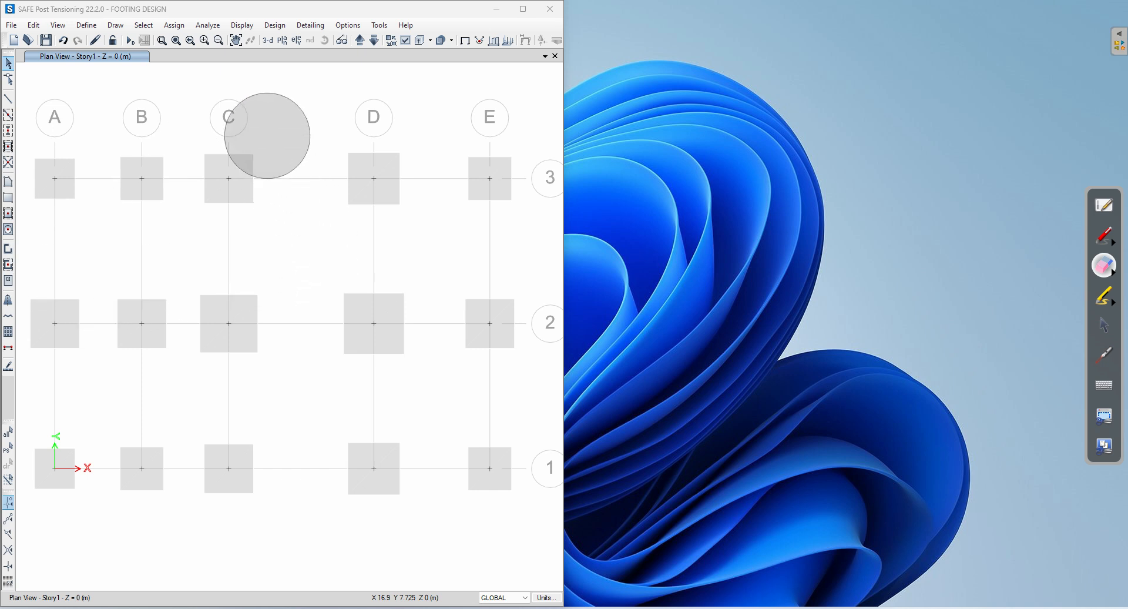
Maximize the SAFE window and select the footing centre joints at grid points A3, B3, C3, D3 and E3
left_click(1104, 325)
left_click(523, 9)
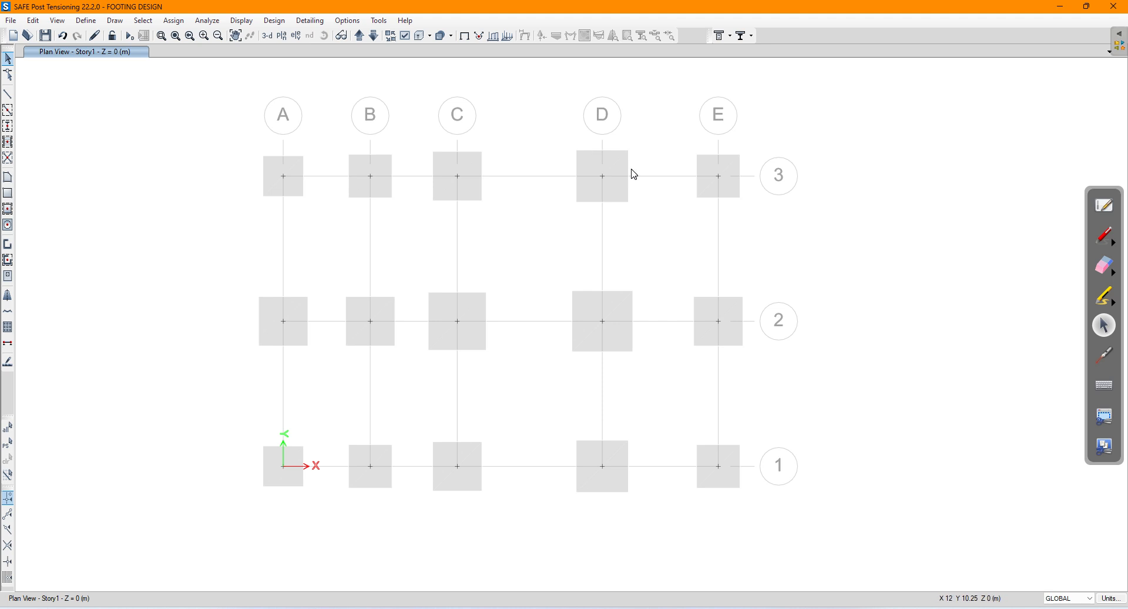
left_click(283, 176)
left_click(370, 175)
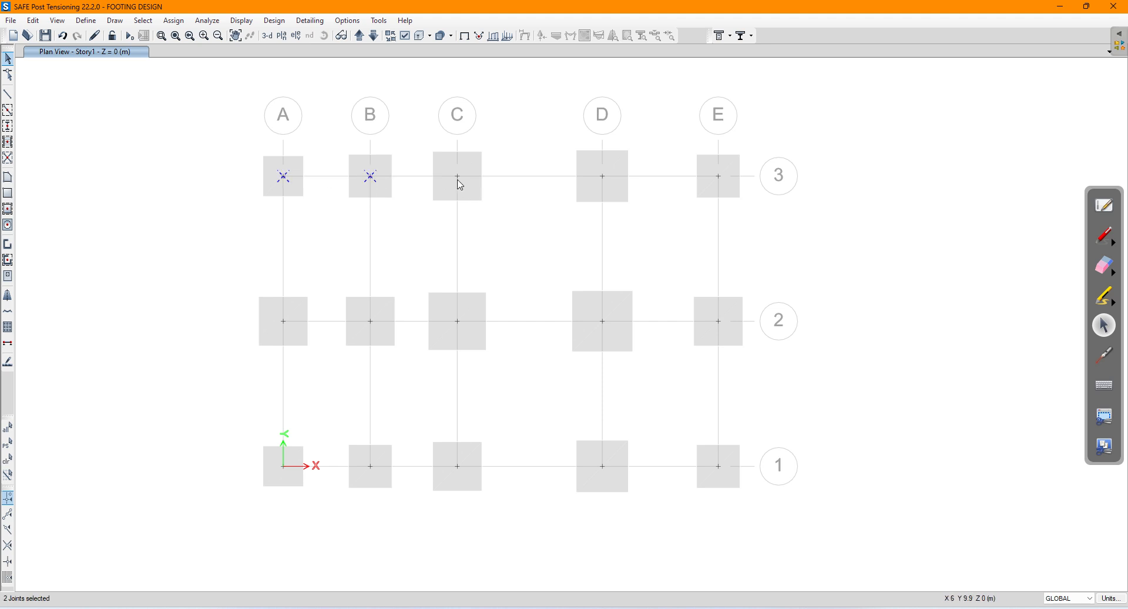
left_click(459, 183)
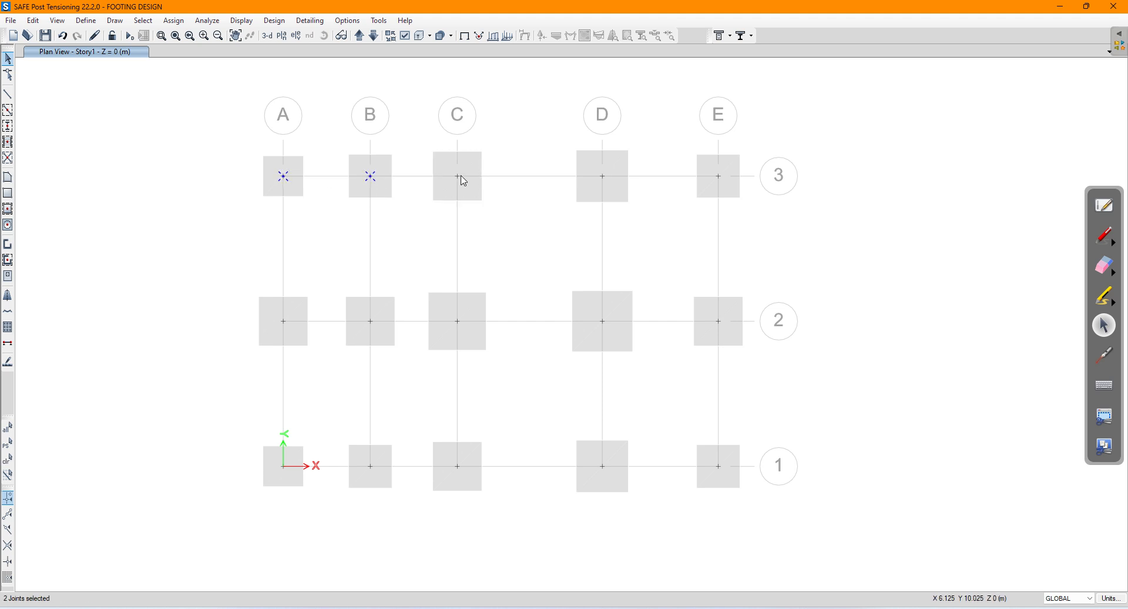
left_click(603, 178)
left_click(721, 179)
Add the centre joints of the five footings along grid line 2, from E to A, to the selection
left_click(719, 321)
left_click(606, 329)
left_click(604, 323)
left_click(607, 328)
left_click(462, 327)
left_click(373, 326)
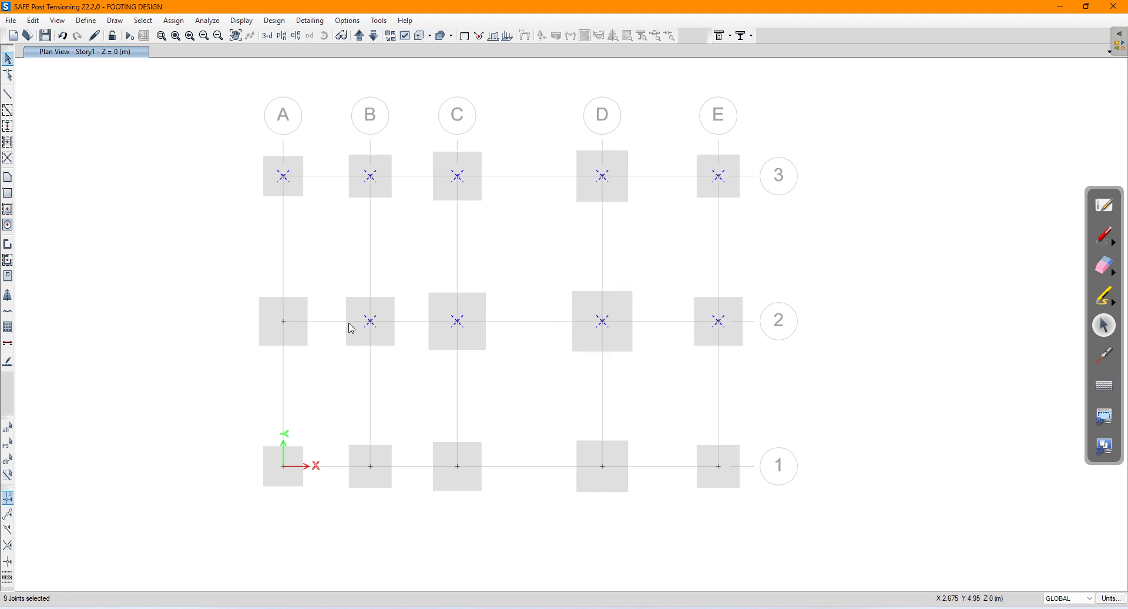
left_click(289, 327)
left_click(291, 327)
left_click(287, 322)
Add the centre joints of the five footings along grid line 1, from A to E, to the selection
left_click(285, 469)
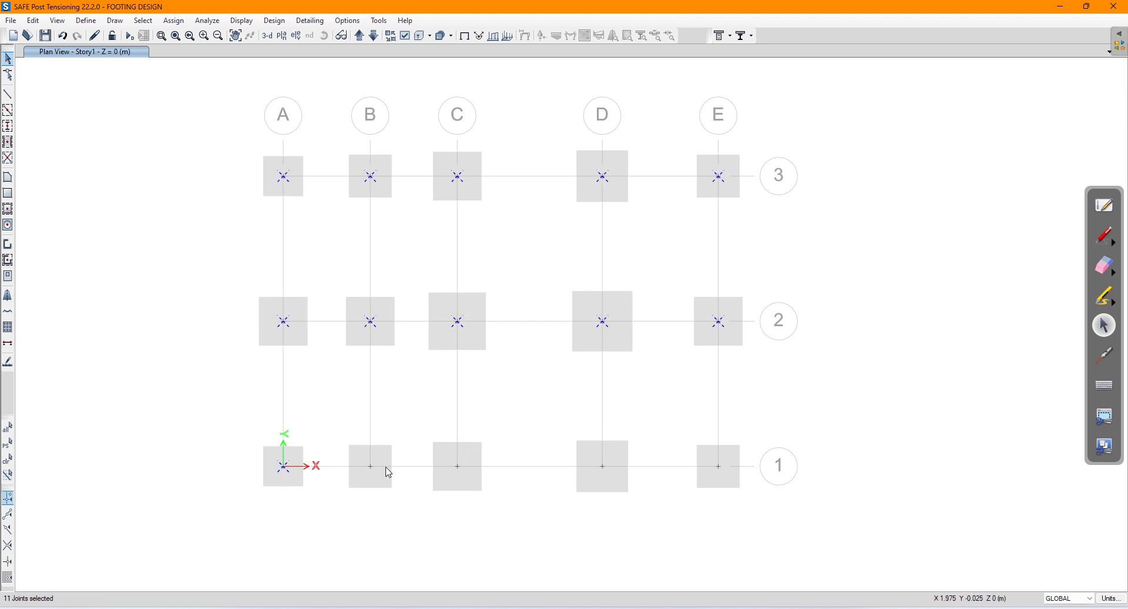
left_click(372, 469)
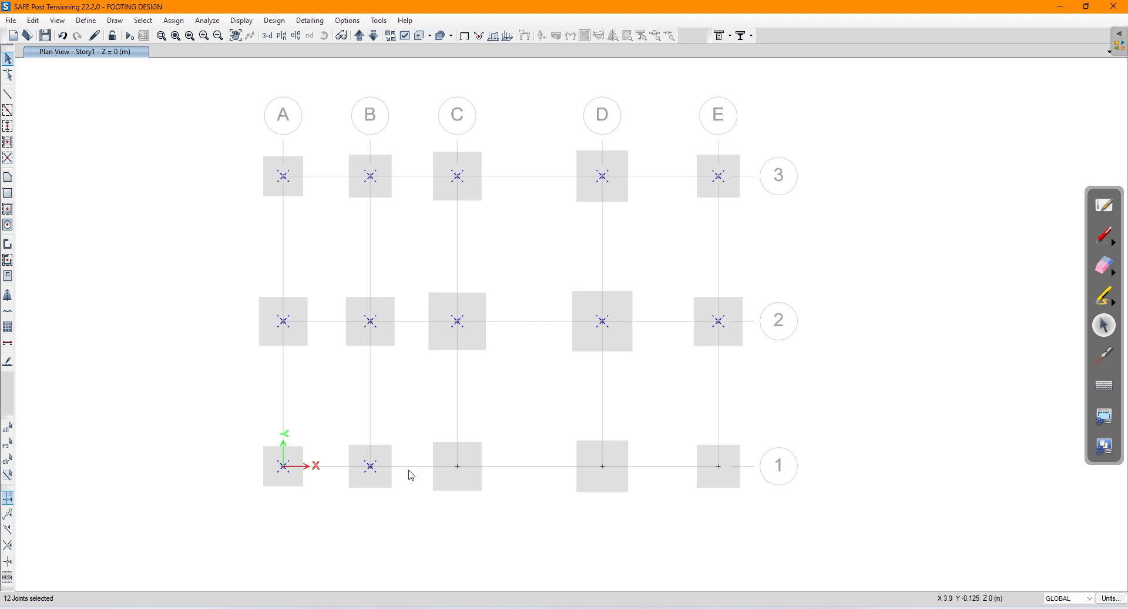
left_click(455, 473)
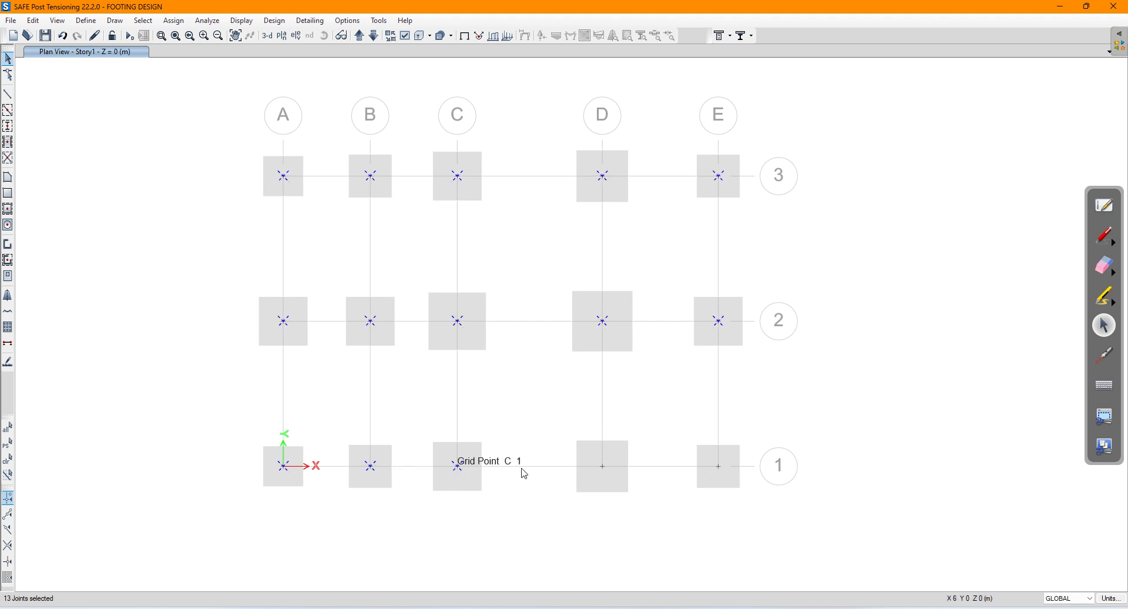
left_click(603, 470)
left_click(716, 464)
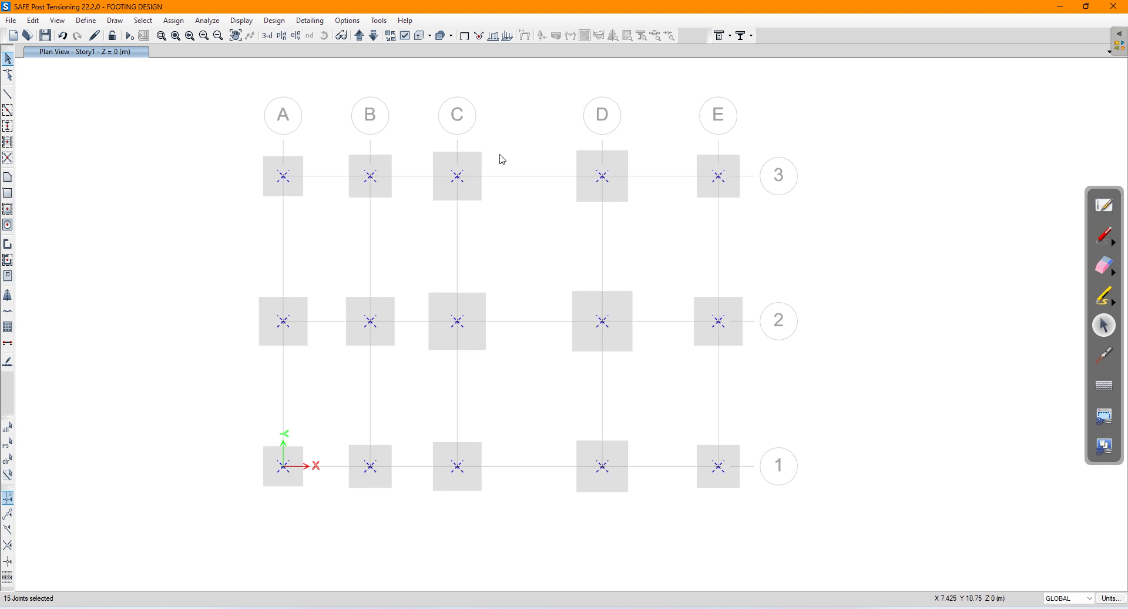
Set the punching shear overwrite's location type to Interior for the selected footing joints
left_click(283, 22)
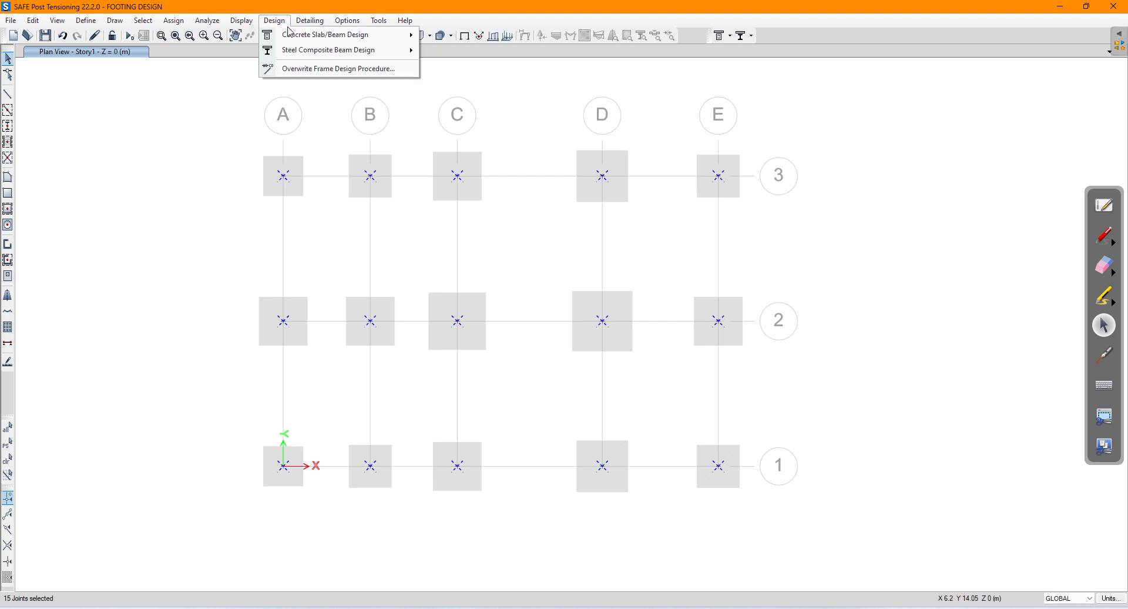
mouse_move(295, 35)
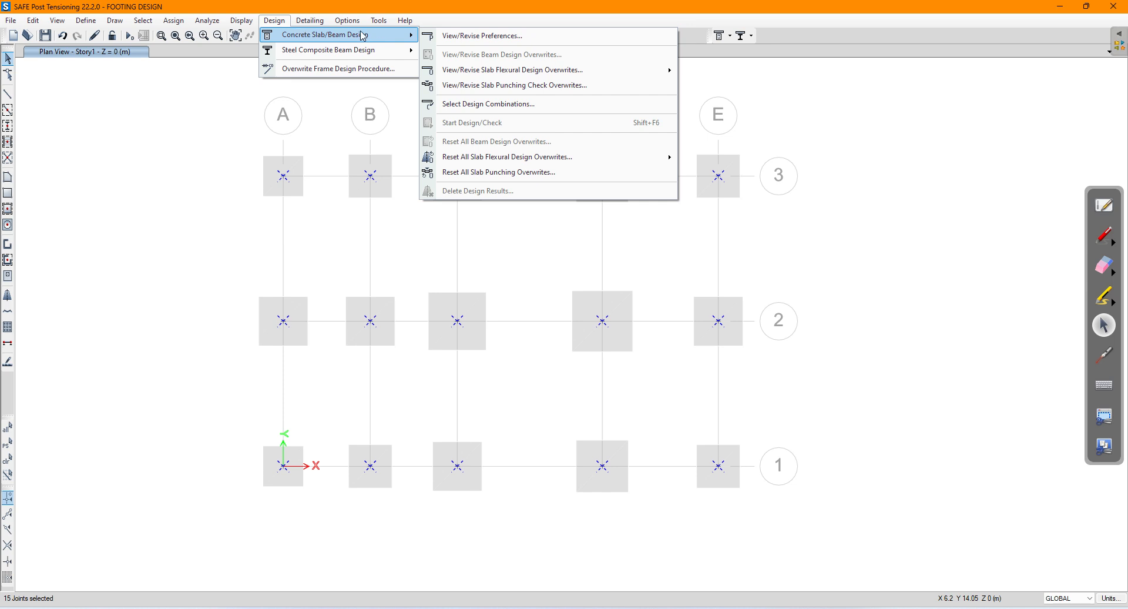
left_click(487, 86)
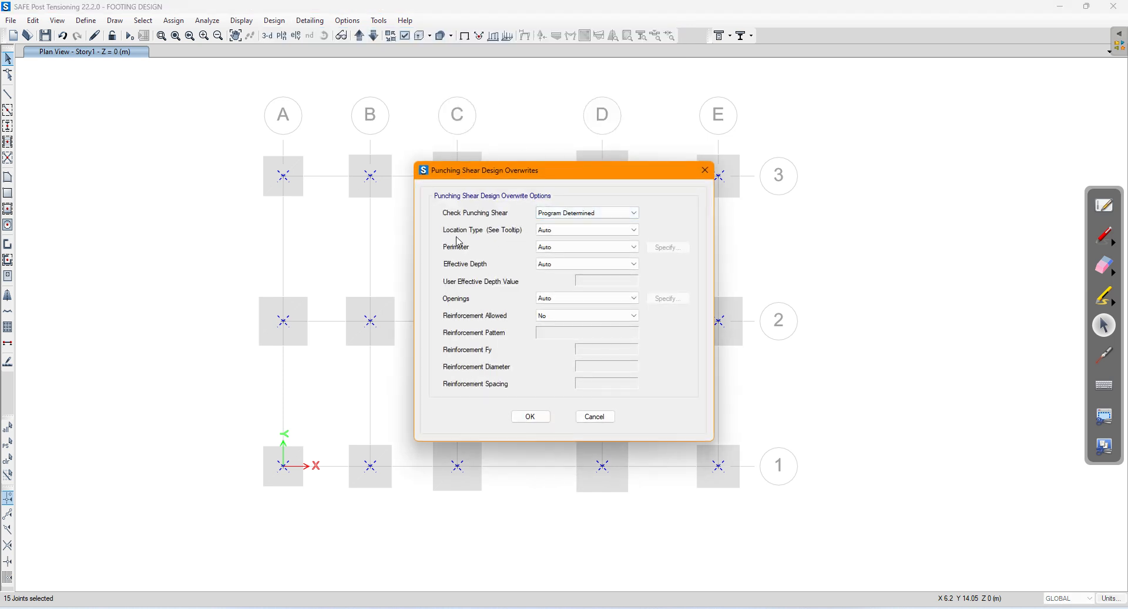
left_click(564, 233)
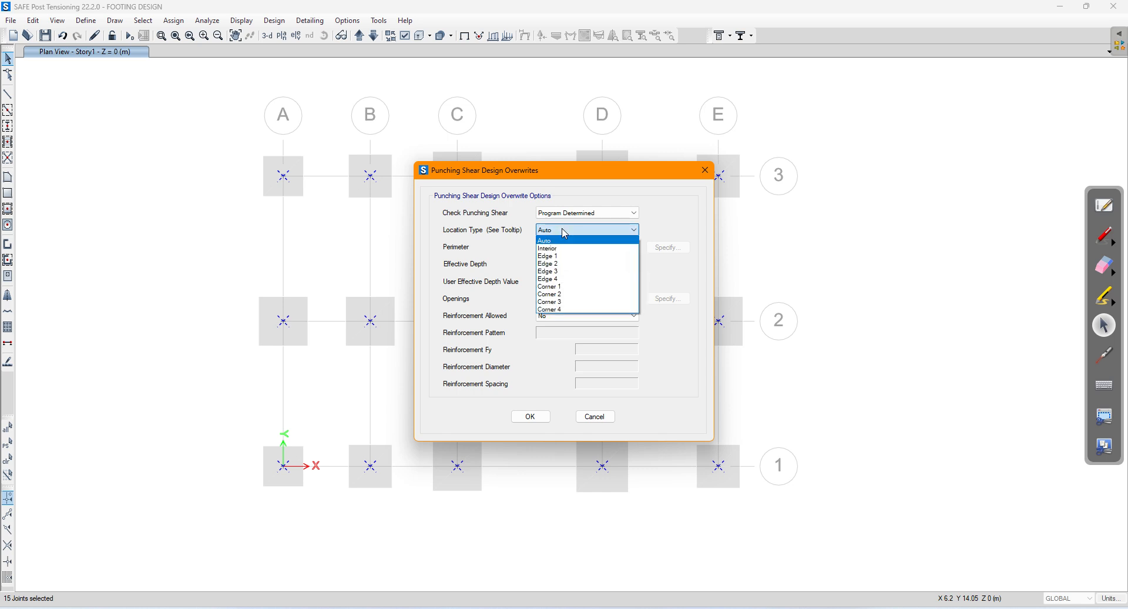
left_click(558, 248)
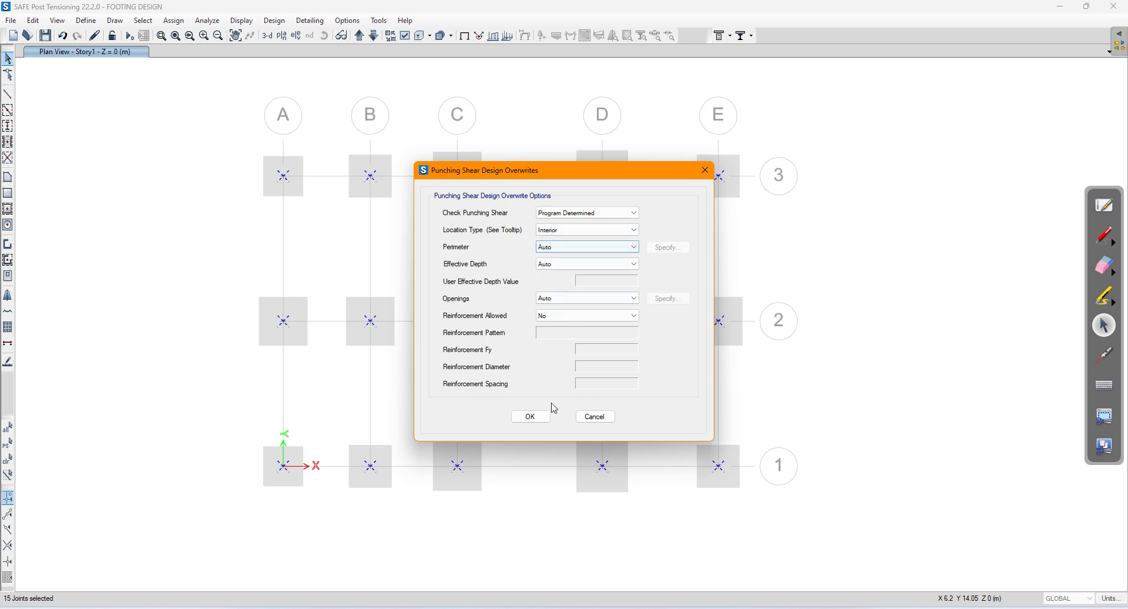
left_click(532, 417)
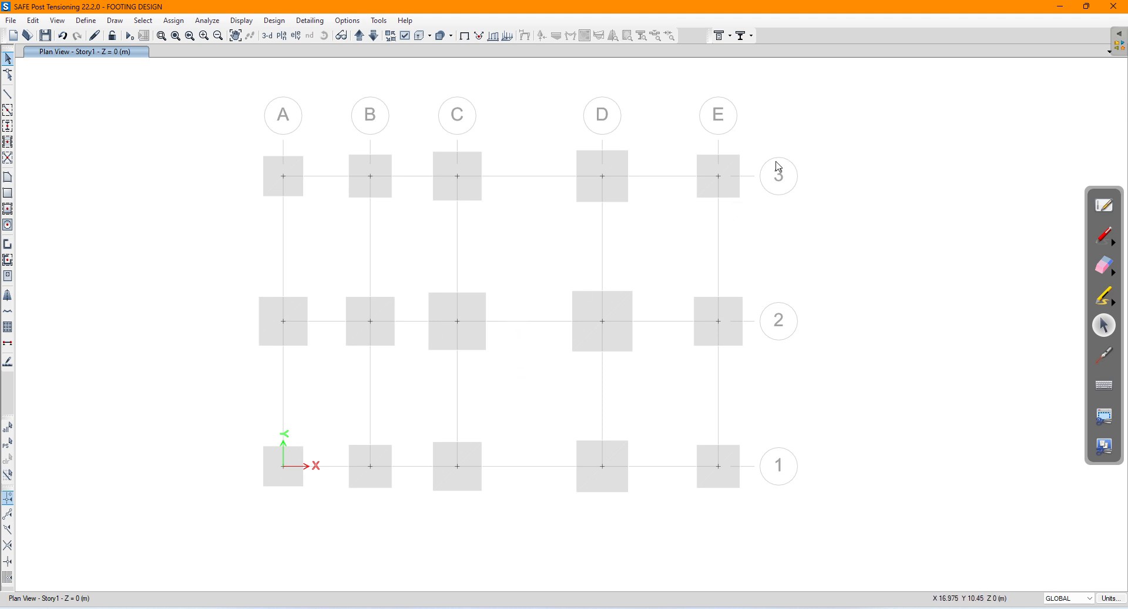
Select all footings with their joints and include the selected joint objects in the floor mesh
left_click_drag(757, 146, 251, 504)
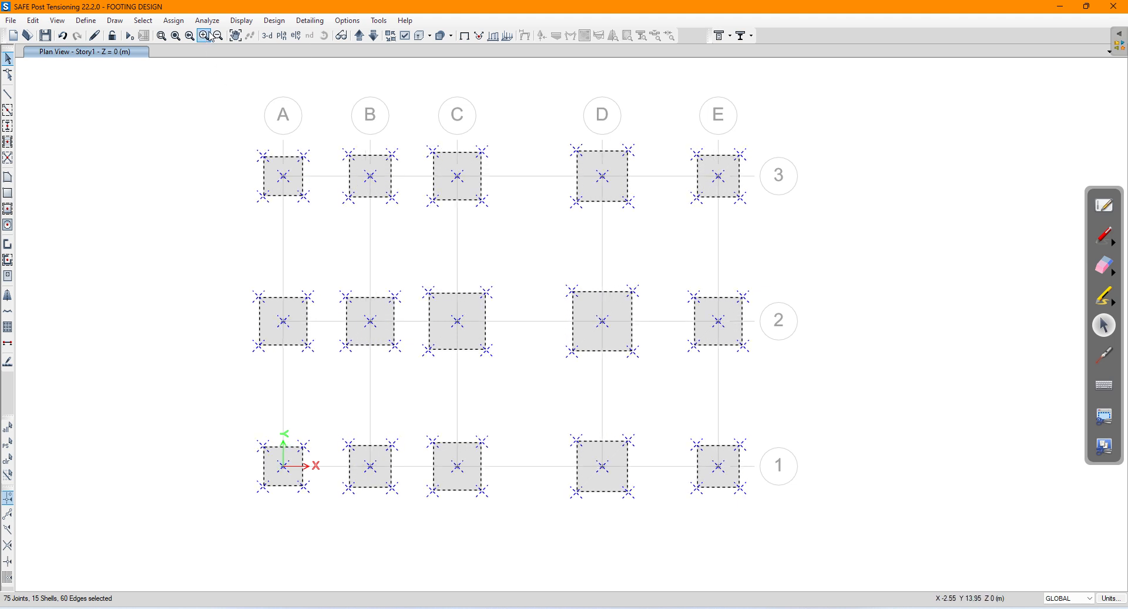
left_click(181, 23)
mouse_move(200, 35)
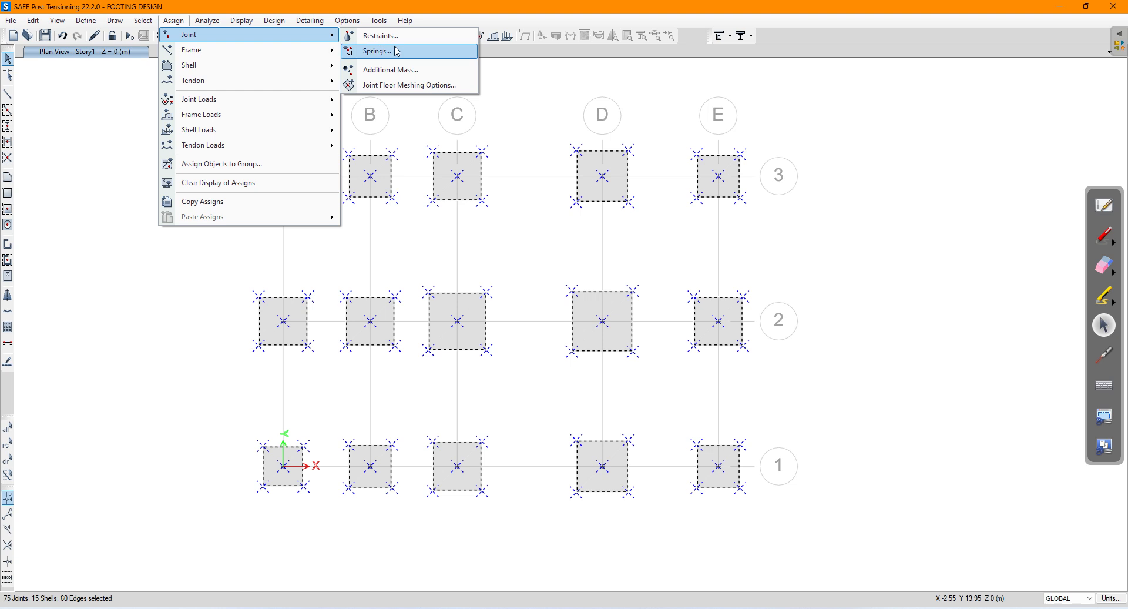
left_click(386, 86)
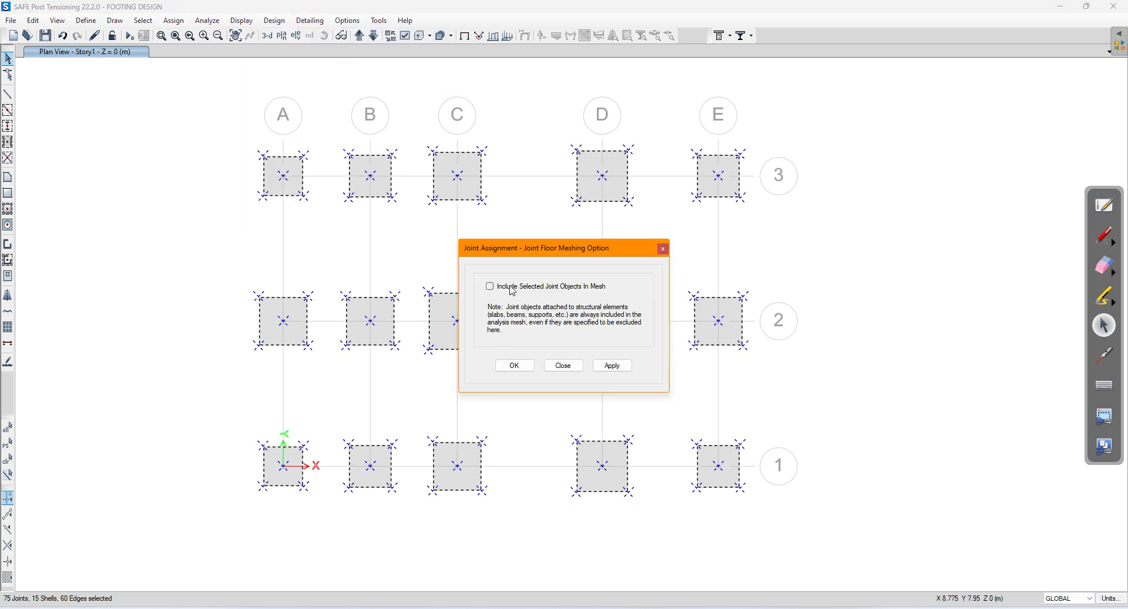
left_click(511, 288)
left_click(615, 366)
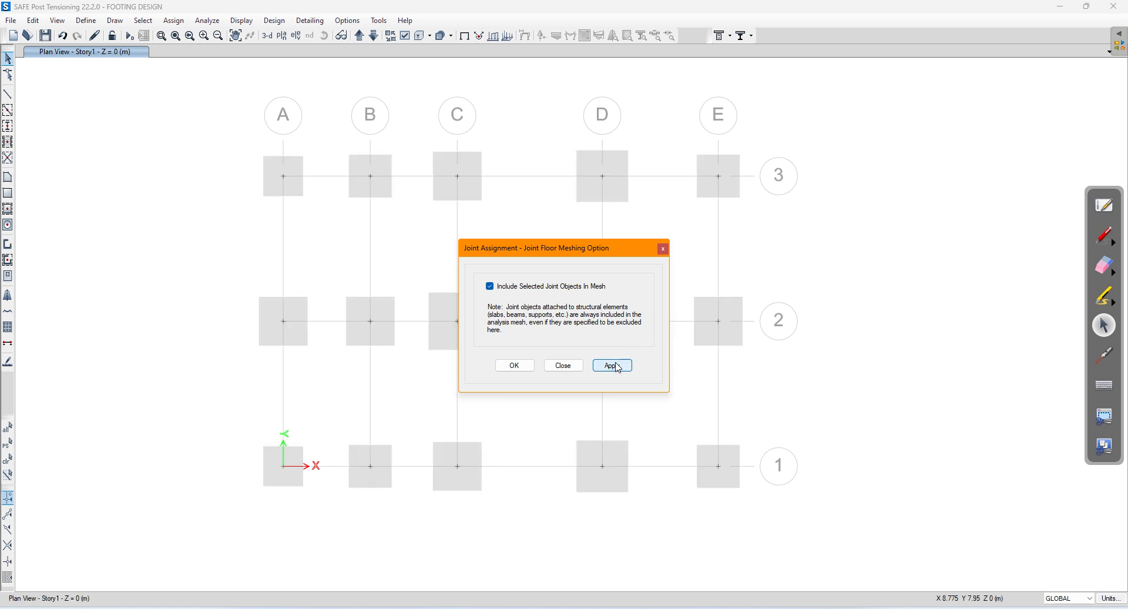
left_click(515, 365)
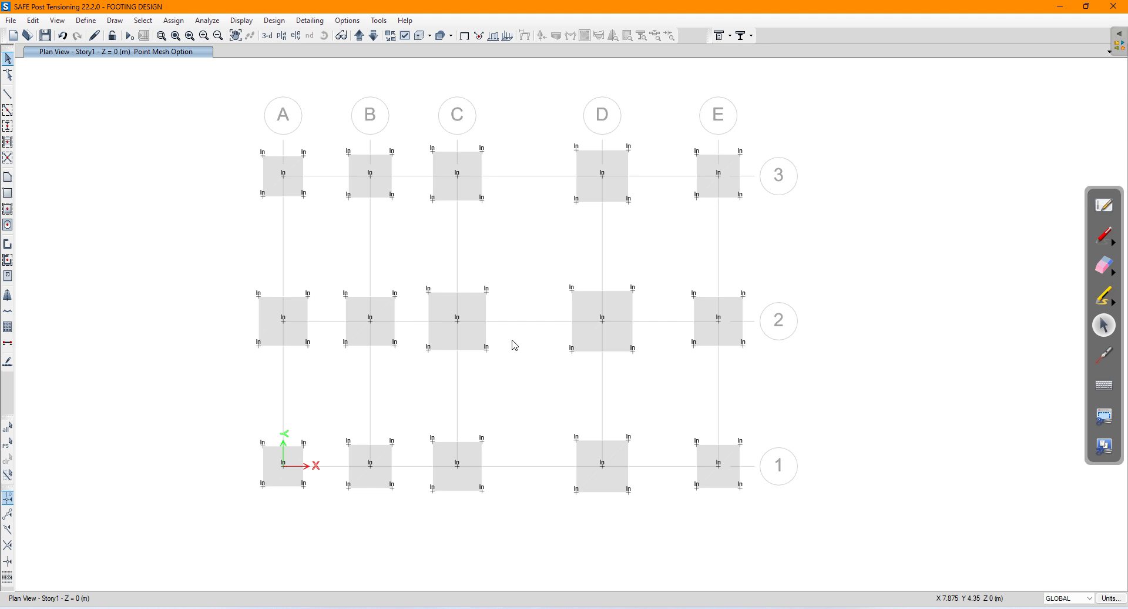
Write "Modulus of Subgrade Reaction" in blue beside the plan, with "(stiffness of soil)" in red beneath it
left_click(1095, 240)
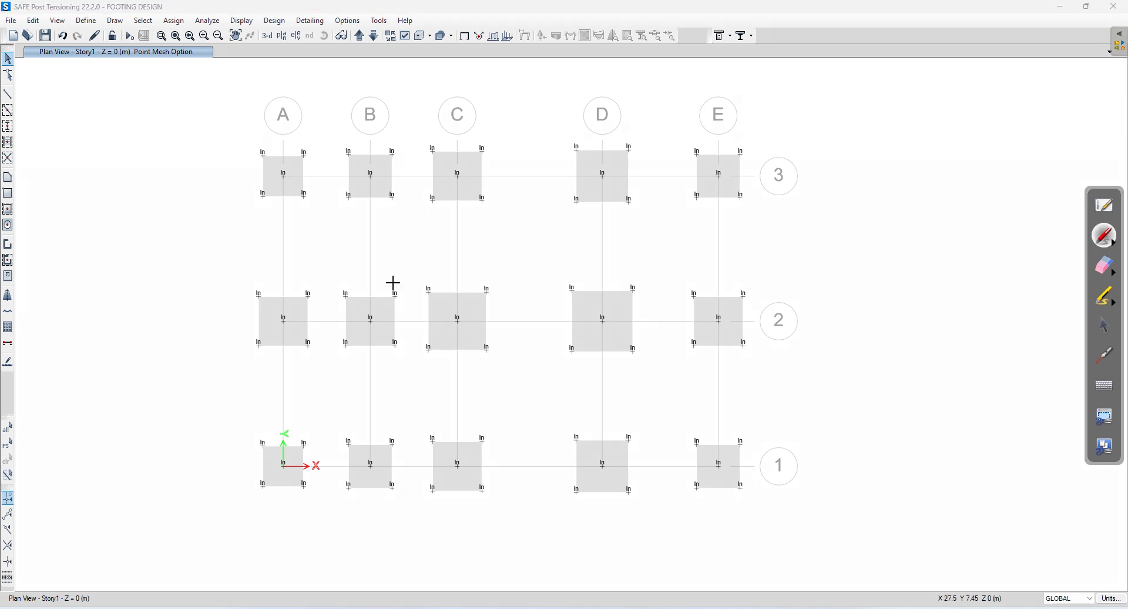
mouse_move(40, 167)
left_mouse_down()
mouse_move(68, 143)
mouse_move(81, 154)
mouse_move(132, 144)
mouse_move(148, 116)
mouse_move(174, 100)
mouse_move(184, 111)
mouse_move(205, 72)
mouse_move(230, 69)
left_mouse_up()
mouse_move(144, 141)
left_mouse_down()
mouse_move(176, 140)
mouse_move(225, 103)
left_mouse_up()
left_click(1114, 245)
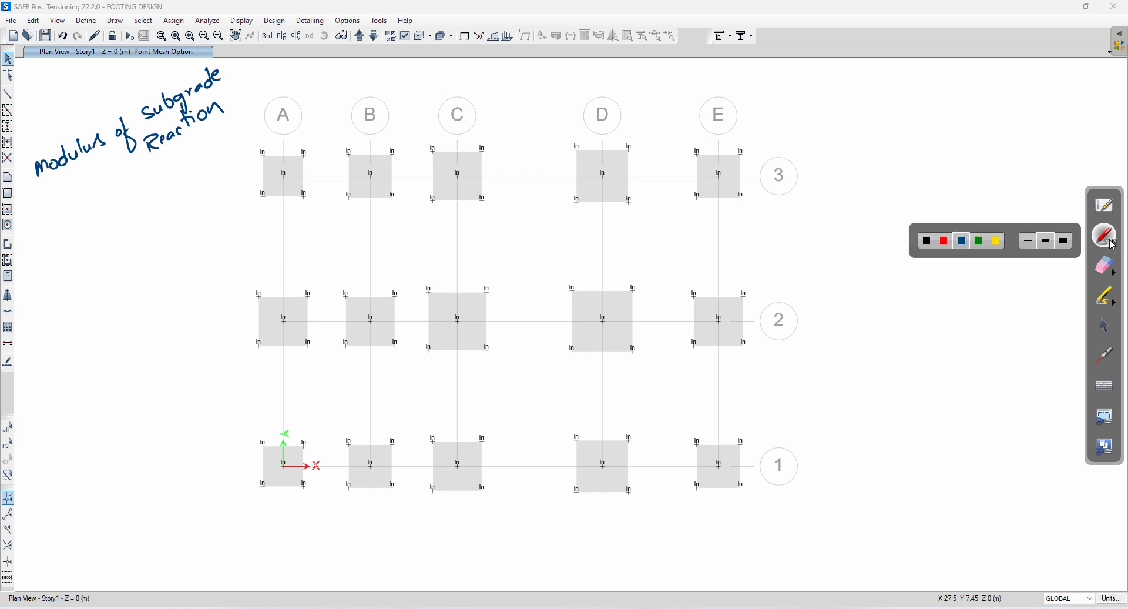
left_click(943, 241)
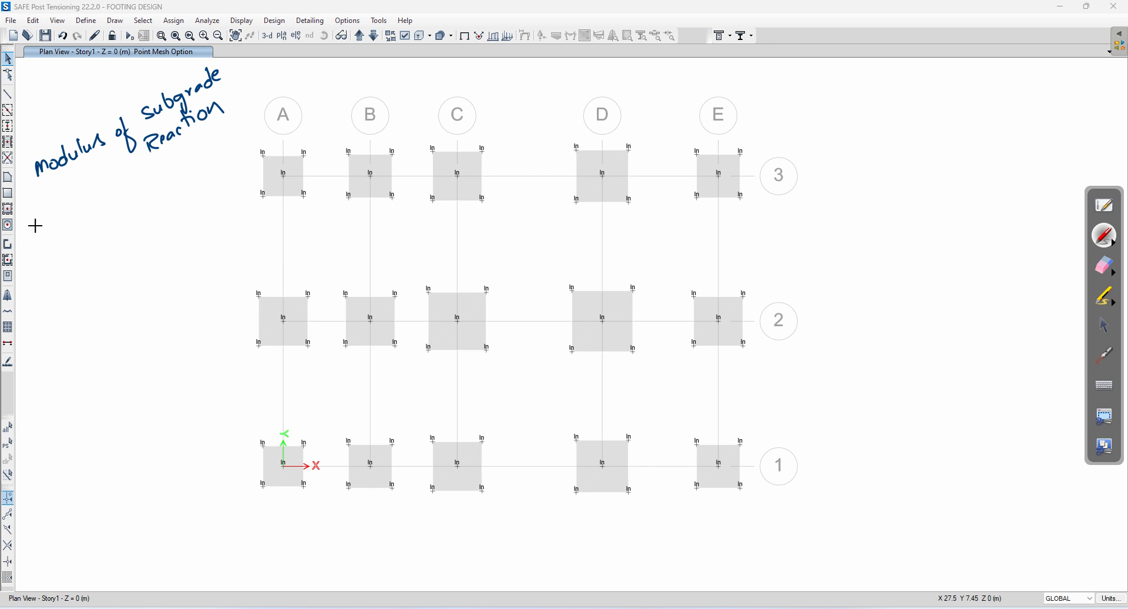
mouse_move(46, 201)
left_mouse_down()
mouse_move(48, 223)
mouse_move(121, 172)
mouse_move(125, 197)
mouse_move(142, 194)
mouse_move(163, 158)
mouse_move(170, 189)
left_mouse_up()
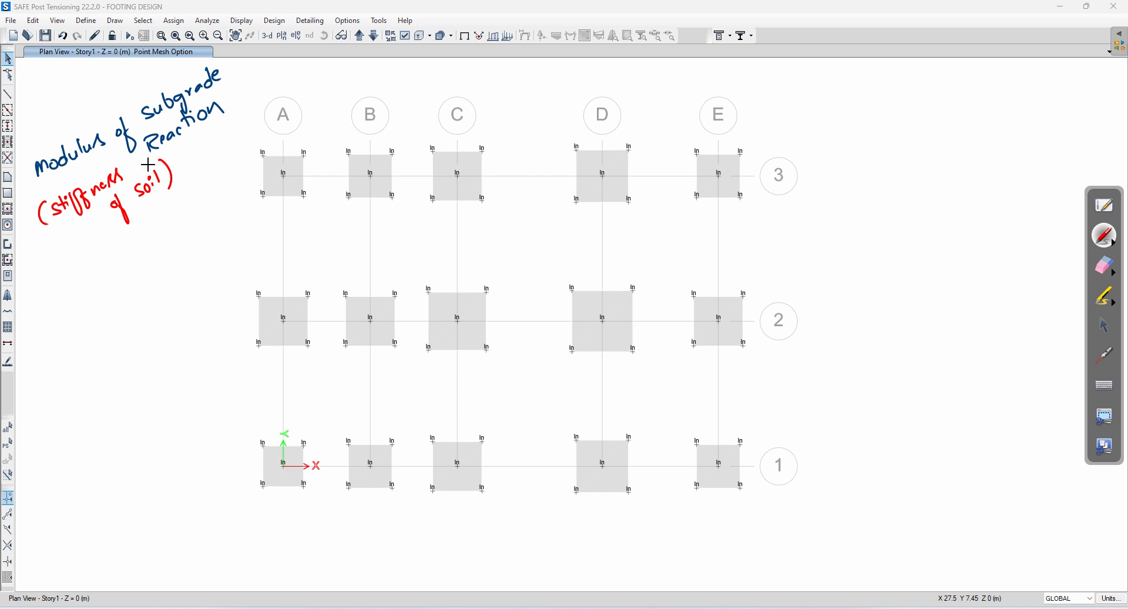
Write the equation F = K·Δx in red, defining F as bearing pressure and Δx as settlement
left_click_drag(52, 259, 87, 259)
left_click_drag(72, 268, 170, 252)
left_click(124, 257)
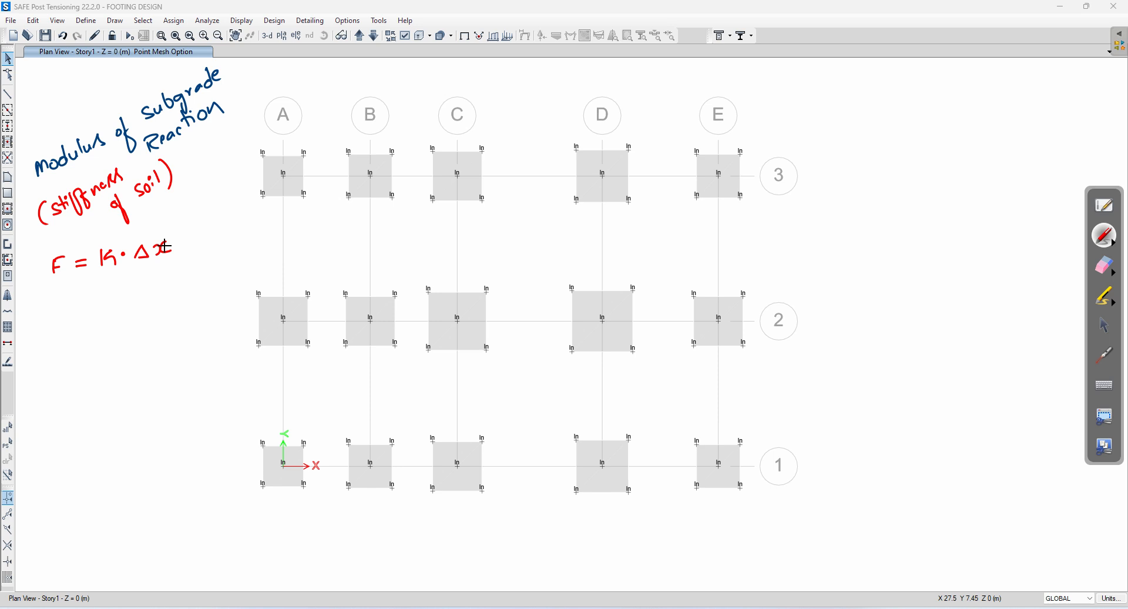
mouse_move(66, 294)
left_mouse_down()
mouse_move(58, 308)
mouse_move(85, 297)
left_mouse_up()
left_click_drag(75, 304, 282, 265)
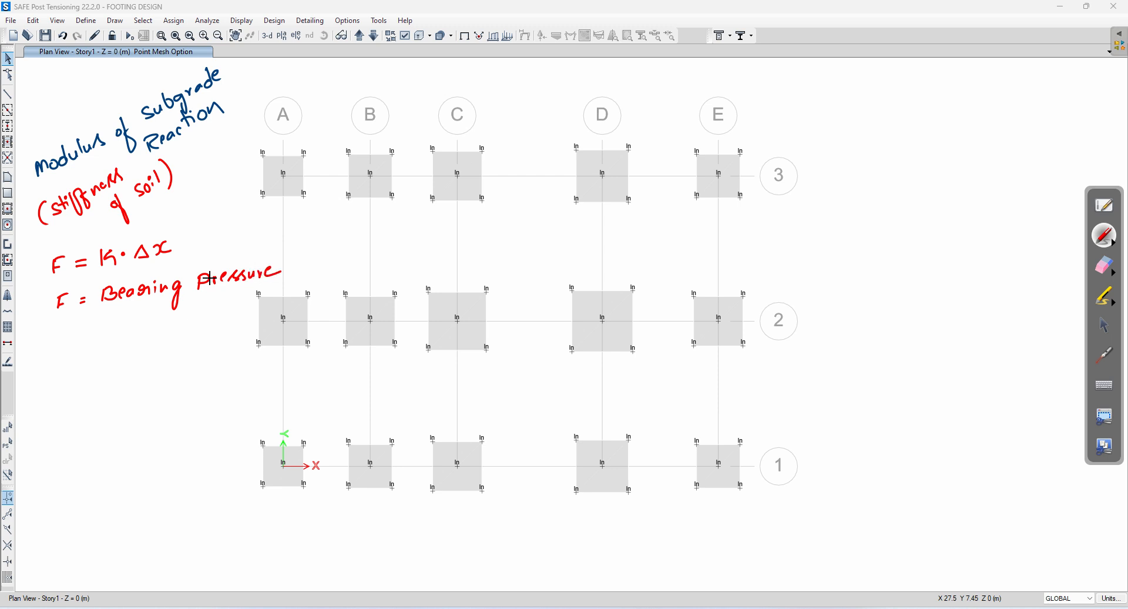
mouse_move(57, 328)
left_mouse_down()
mouse_move(79, 338)
mouse_move(107, 322)
left_mouse_up()
mouse_move(100, 330)
left_mouse_down()
mouse_move(213, 312)
mouse_move(226, 297)
left_mouse_up()
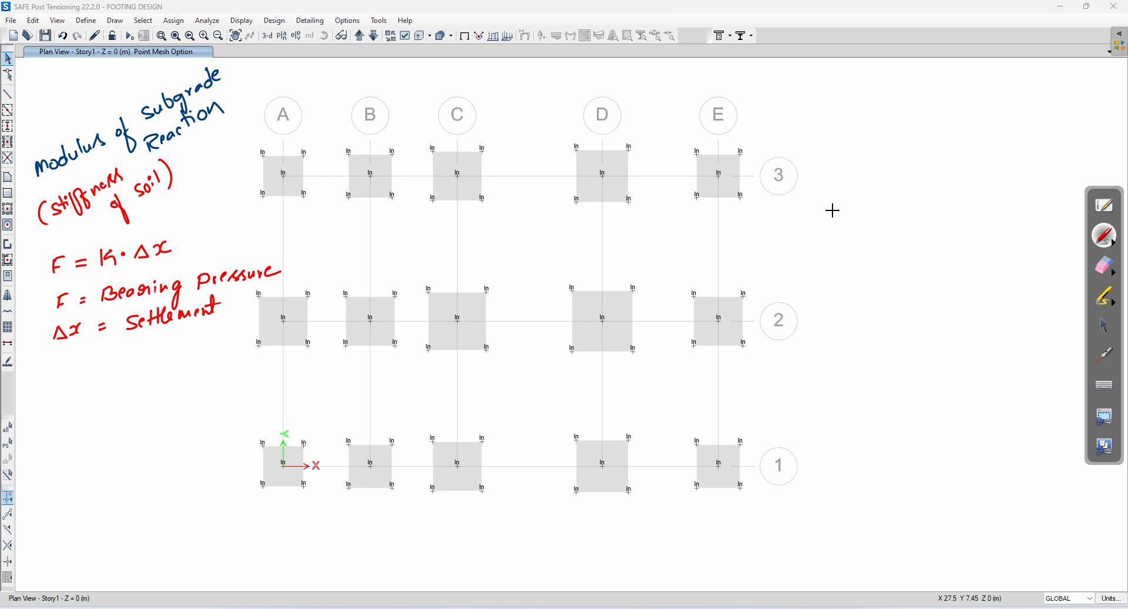
Note in red beside grid column E the allowable footing settlement of 25 mm for general buildings and SBC = 200 kN/m²
mouse_move(786, 226)
left_mouse_down()
mouse_move(789, 215)
mouse_move(831, 224)
mouse_move(852, 208)
mouse_move(881, 220)
mouse_move(911, 200)
mouse_move(921, 213)
mouse_move(947, 211)
mouse_move(973, 195)
left_mouse_up()
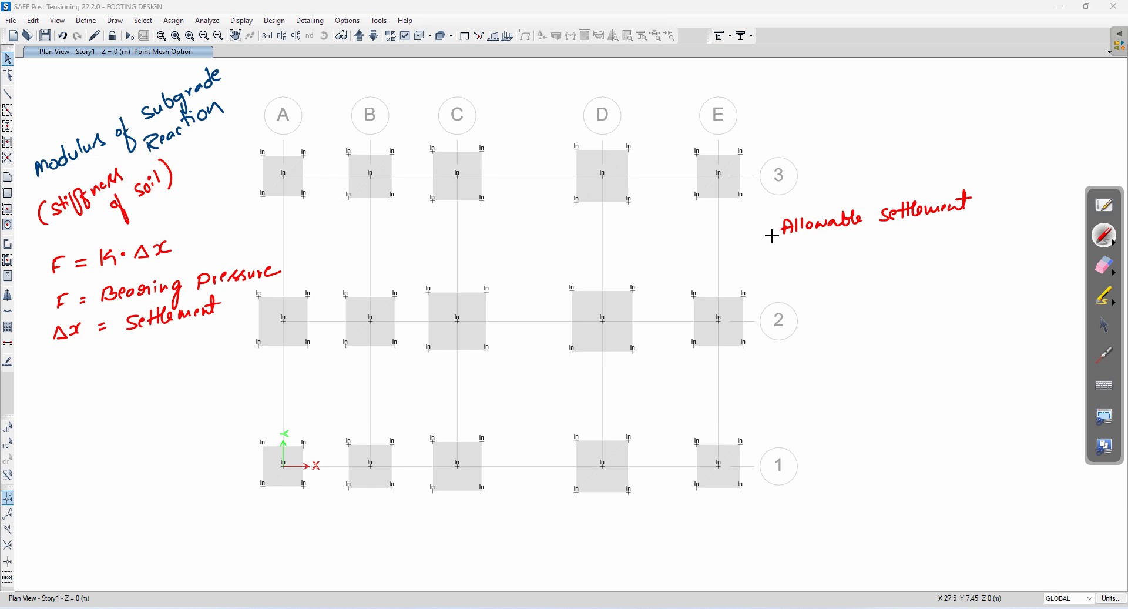
mouse_move(794, 240)
left_mouse_down()
mouse_move(787, 268)
mouse_move(801, 251)
mouse_move(836, 258)
mouse_move(868, 232)
mouse_move(885, 238)
mouse_move(884, 253)
mouse_move(897, 231)
mouse_move(1007, 233)
left_mouse_up()
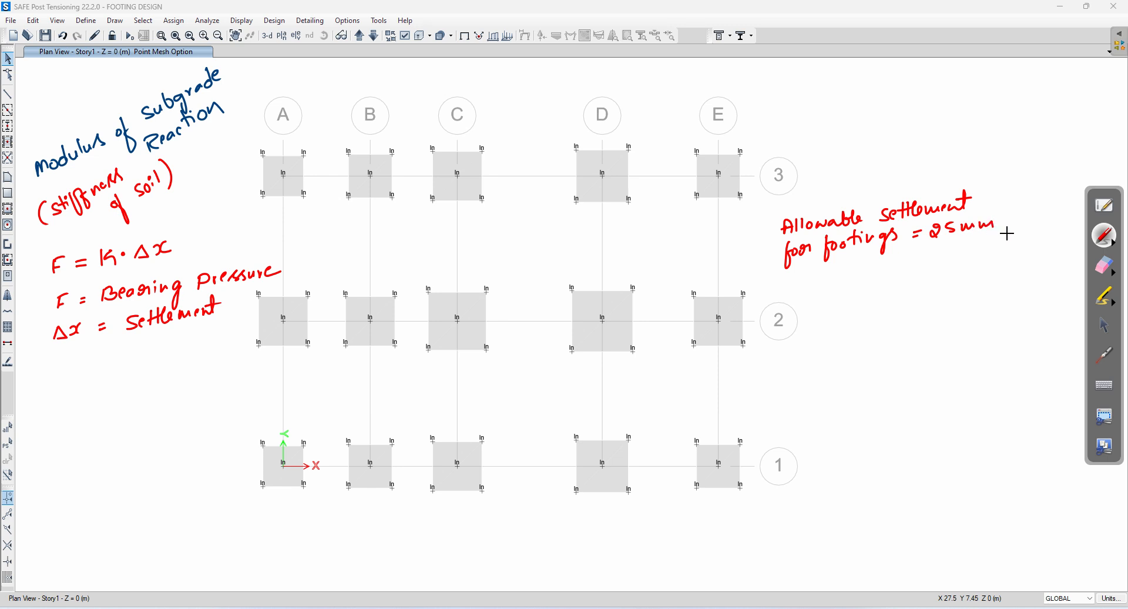
mouse_move(810, 268)
left_mouse_down()
mouse_move(808, 286)
mouse_move(945, 244)
mouse_move(961, 257)
mouse_move(1042, 225)
mouse_move(1041, 253)
left_mouse_up()
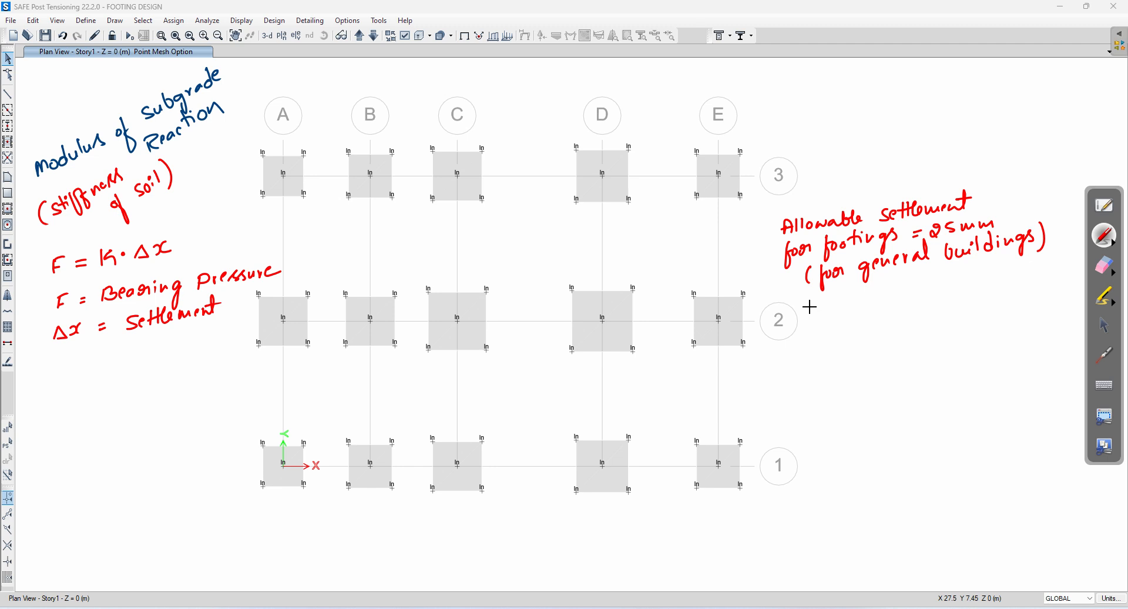
left_click_drag(828, 135, 884, 130)
mouse_move(877, 137)
left_mouse_down()
mouse_move(966, 131)
mouse_move(1000, 108)
mouse_move(1011, 123)
left_mouse_up()
left_click_drag(1012, 110, 1022, 111)
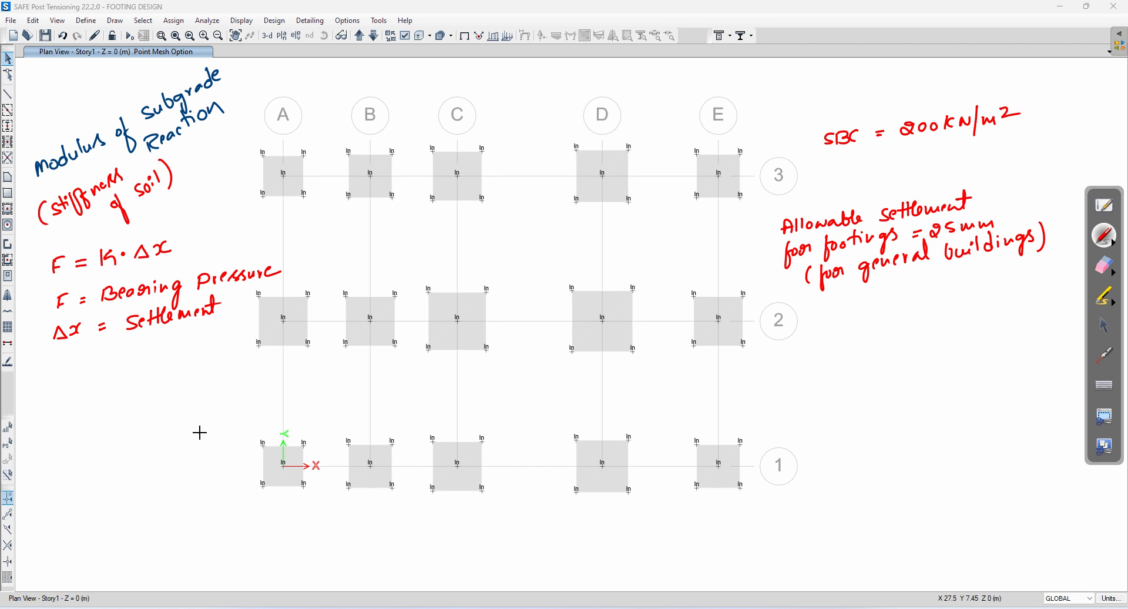
Number the F = K·Δx equation as 1 and write 200 kN/m² = K· below the definitions
left_click_drag(182, 244, 218, 230)
mouse_move(61, 393)
left_mouse_down()
mouse_move(74, 402)
mouse_move(92, 391)
mouse_move(67, 416)
mouse_move(90, 402)
mouse_move(93, 423)
mouse_move(157, 389)
left_mouse_up()
left_click_drag(143, 395, 189, 399)
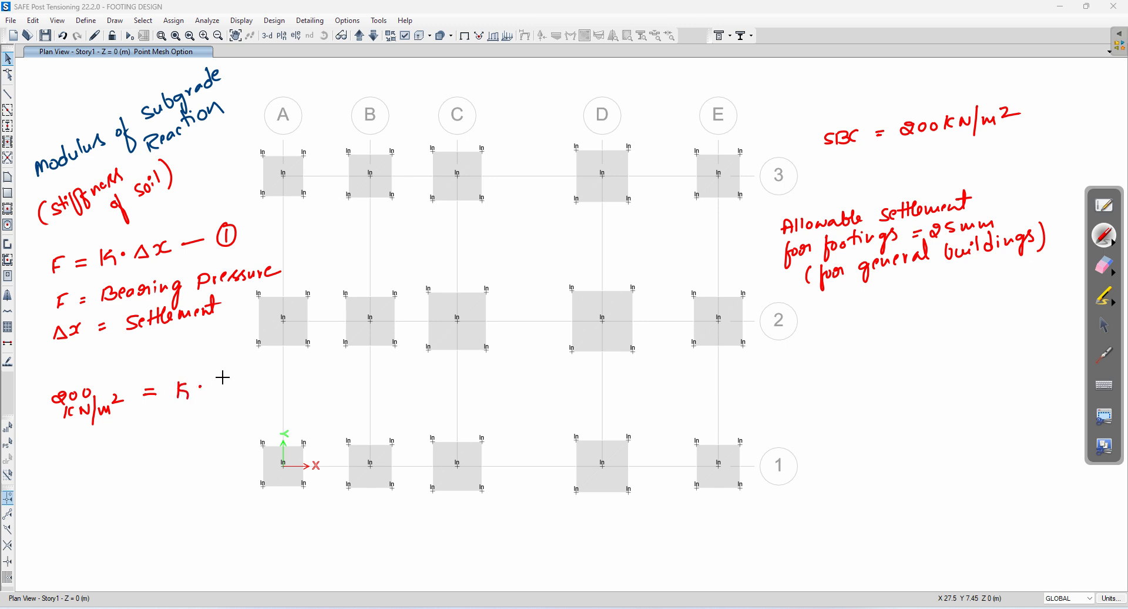
Write Δx = 25 mm and Δx = 0.025 m under the settlement note, and complete the substituted equation with (0.025)
mouse_move(856, 288)
left_mouse_down()
mouse_move(878, 300)
mouse_move(868, 301)
left_mouse_up()
left_click_drag(892, 290, 975, 297)
mouse_move(859, 322)
left_mouse_down()
mouse_move(851, 336)
mouse_move(879, 334)
left_mouse_up()
mouse_move(878, 322)
left_mouse_down()
mouse_move(869, 335)
mouse_move(901, 325)
left_mouse_up()
mouse_move(892, 330)
left_mouse_down()
mouse_move(949, 317)
mouse_move(999, 329)
left_mouse_up()
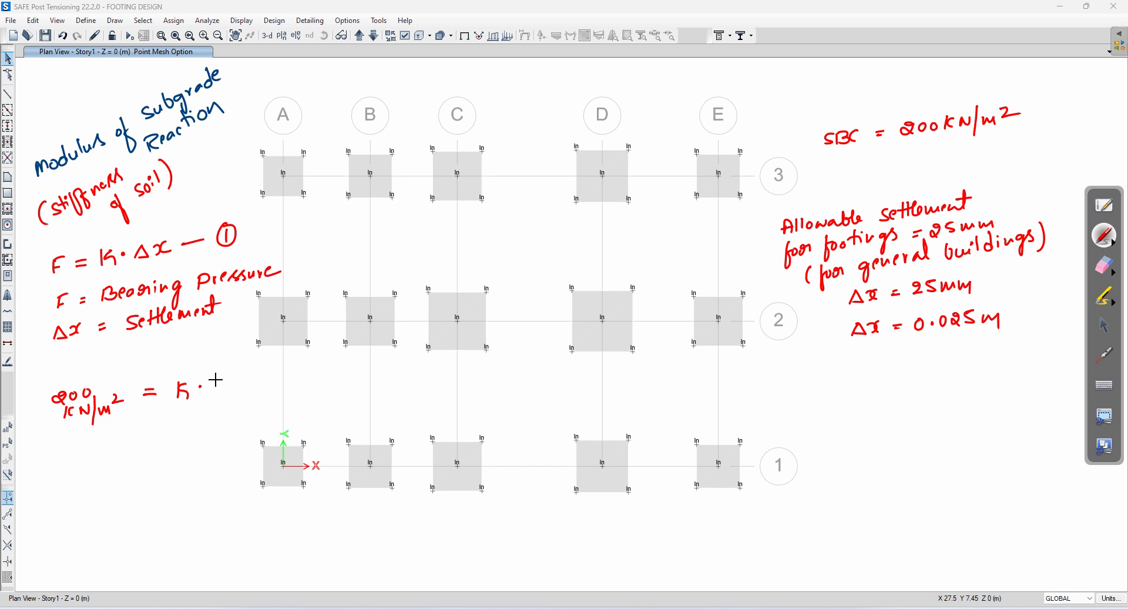
mouse_move(220, 380)
left_mouse_down()
mouse_move(278, 389)
mouse_move(213, 400)
left_mouse_up()
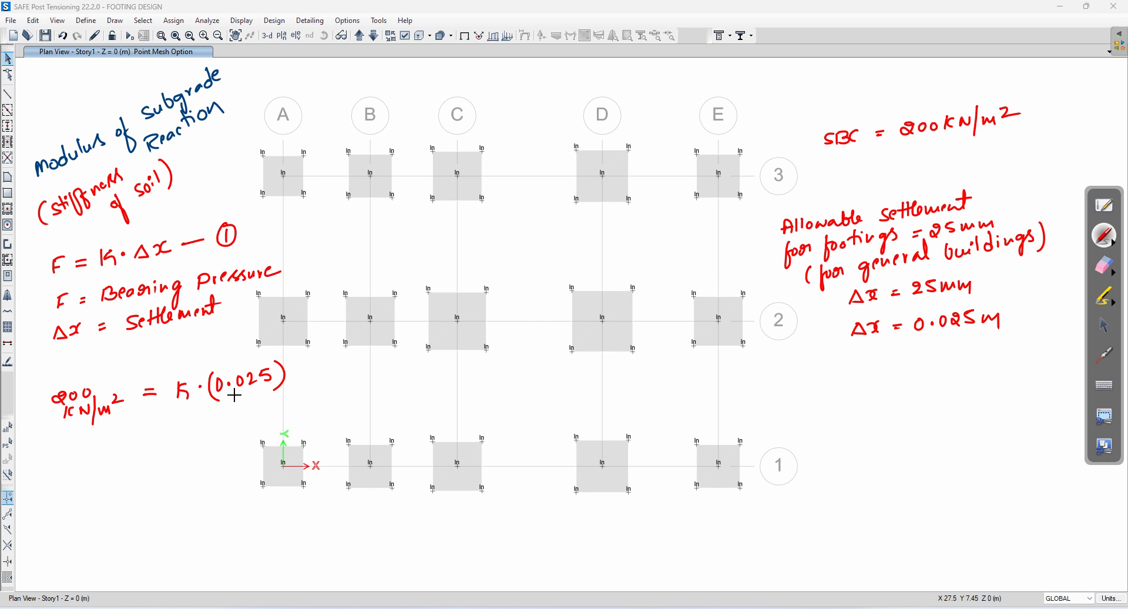
Write the result K = 8000 (kN/m²)/m with a tick mark and switch back to the normal pointer
left_click_drag(71, 453, 81, 471)
mouse_move(128, 442)
left_mouse_down()
mouse_move(138, 452)
mouse_move(142, 444)
left_mouse_up()
mouse_move(156, 444)
left_mouse_down()
mouse_move(148, 453)
mouse_move(203, 427)
mouse_move(206, 446)
mouse_move(243, 421)
left_mouse_up()
mouse_move(176, 445)
left_mouse_down()
mouse_move(241, 436)
mouse_move(212, 466)
left_mouse_up()
left_click_drag(254, 422, 291, 411)
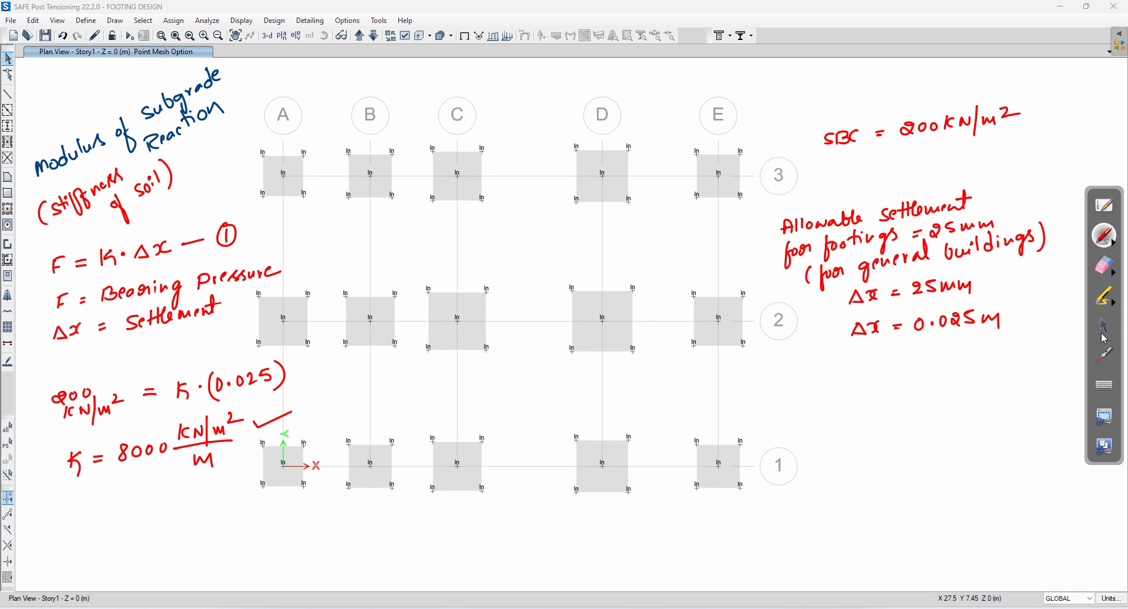
left_click(1103, 329)
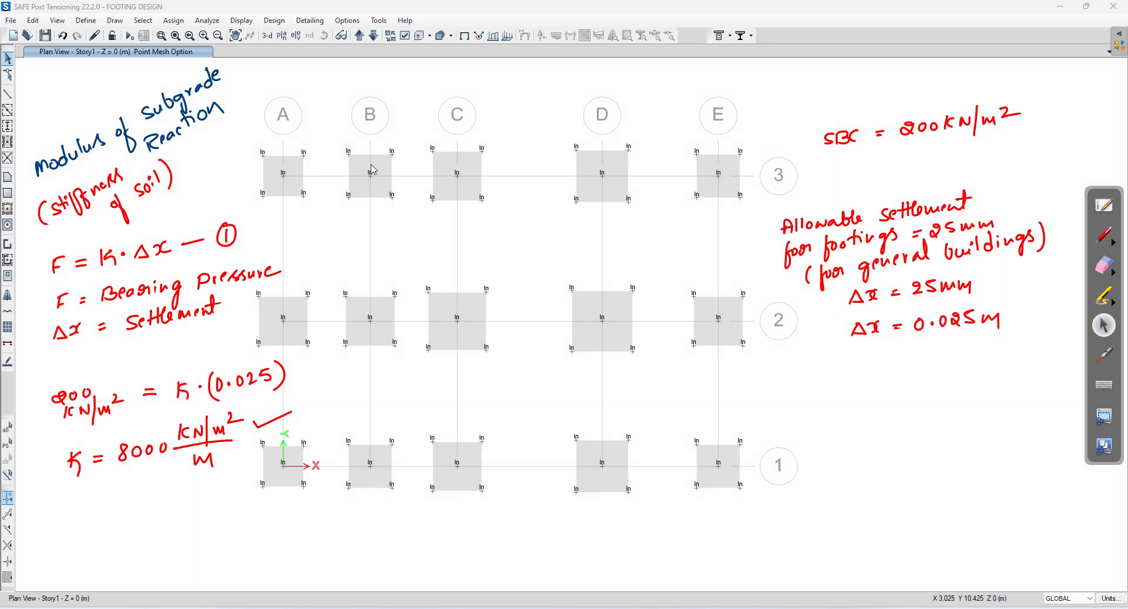
Define a new area spring property named k 8000 with a compression-only subgrade modulus of 8000 kN/m/m²
left_click(83, 21)
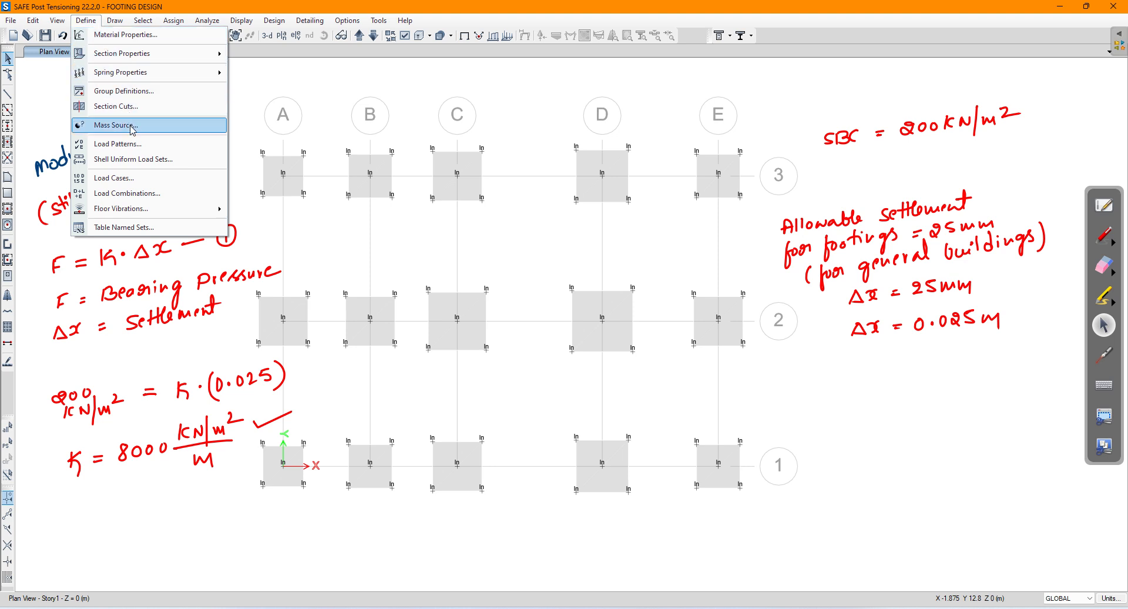
mouse_move(174, 80)
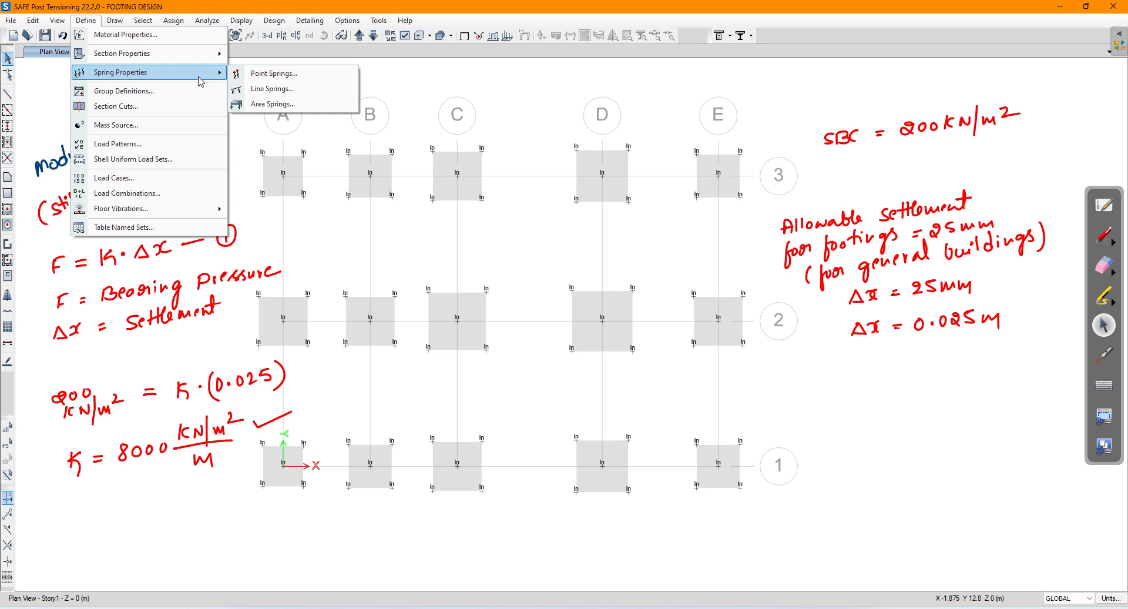
left_click(257, 105)
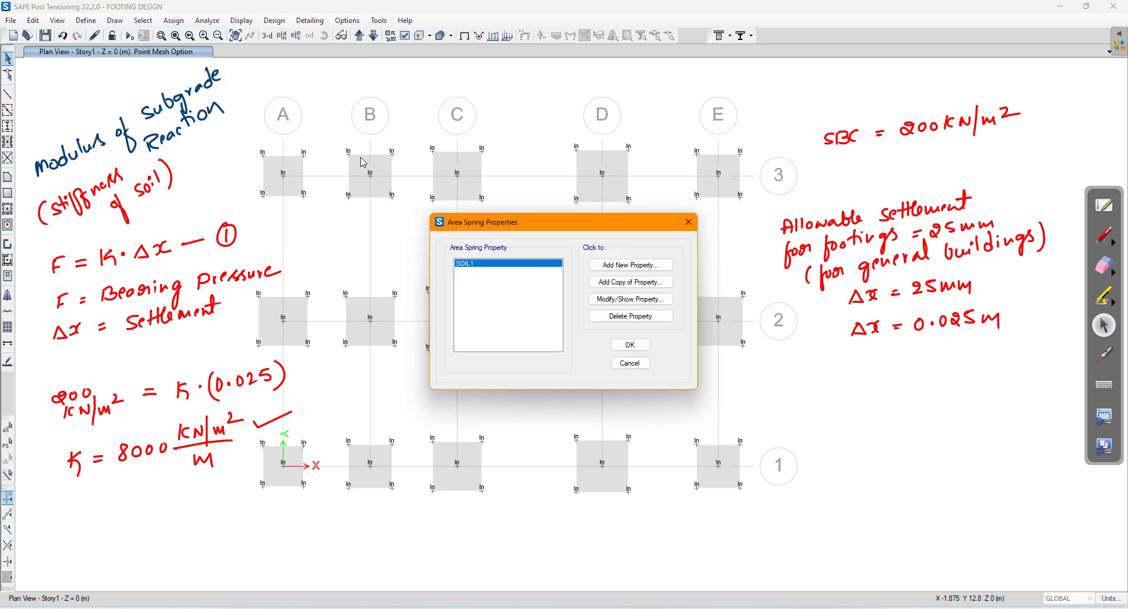
left_click(613, 270)
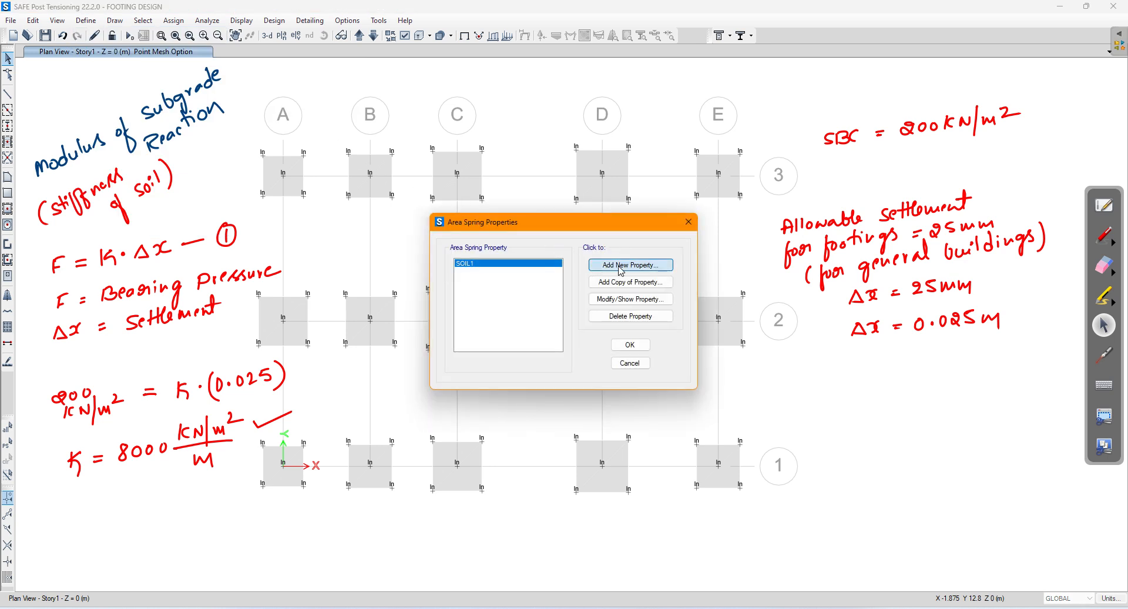
left_click_drag(550, 153, 527, 150)
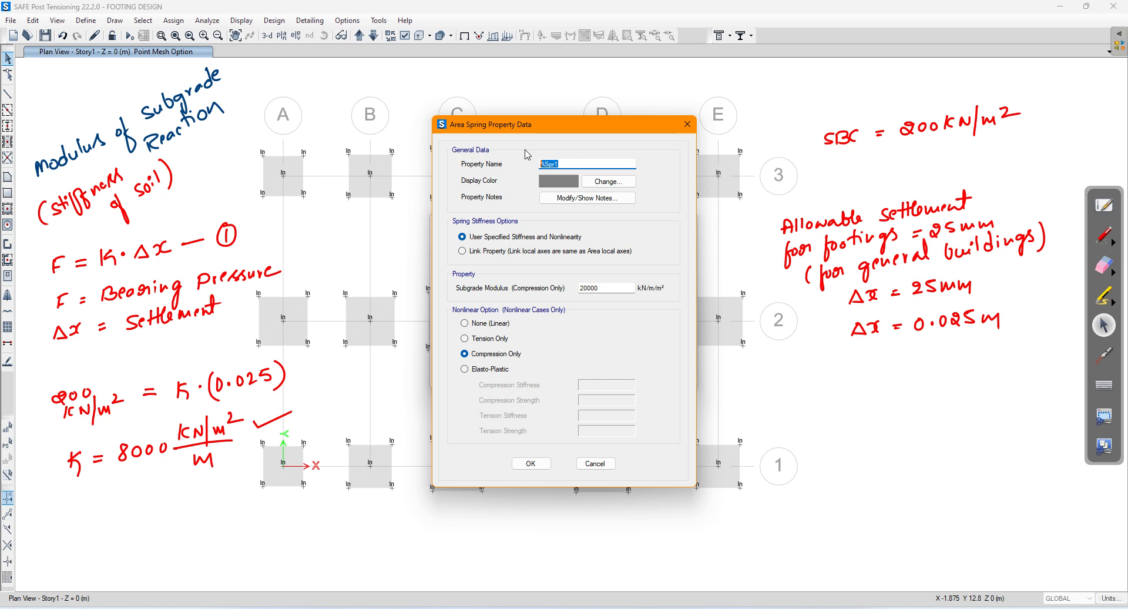
type("k 8000")
double_click(611, 286)
type("8")
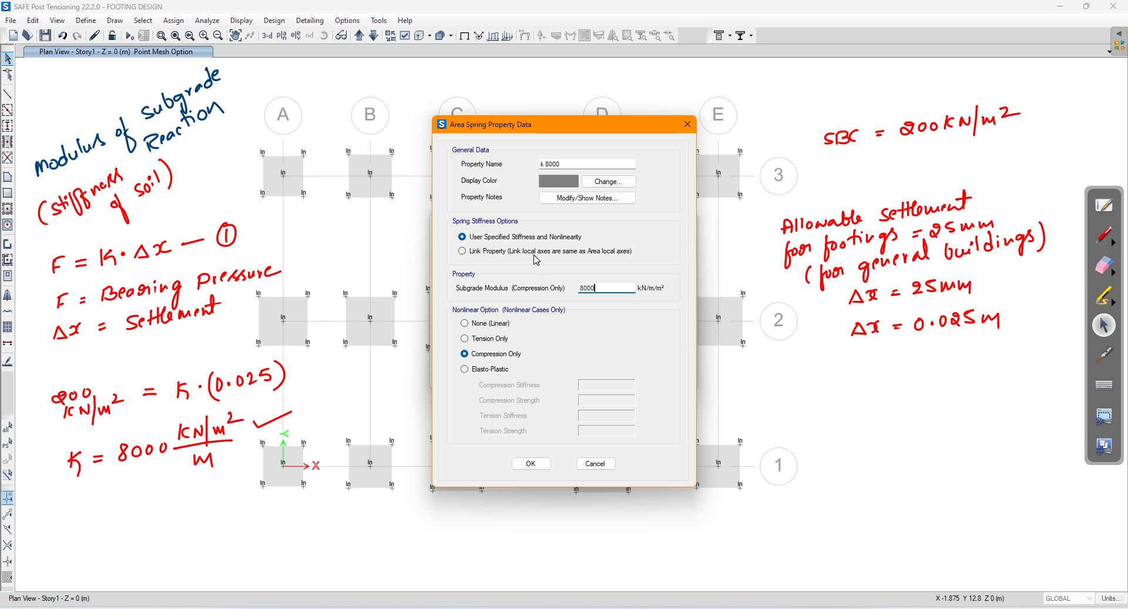
left_click(531, 464)
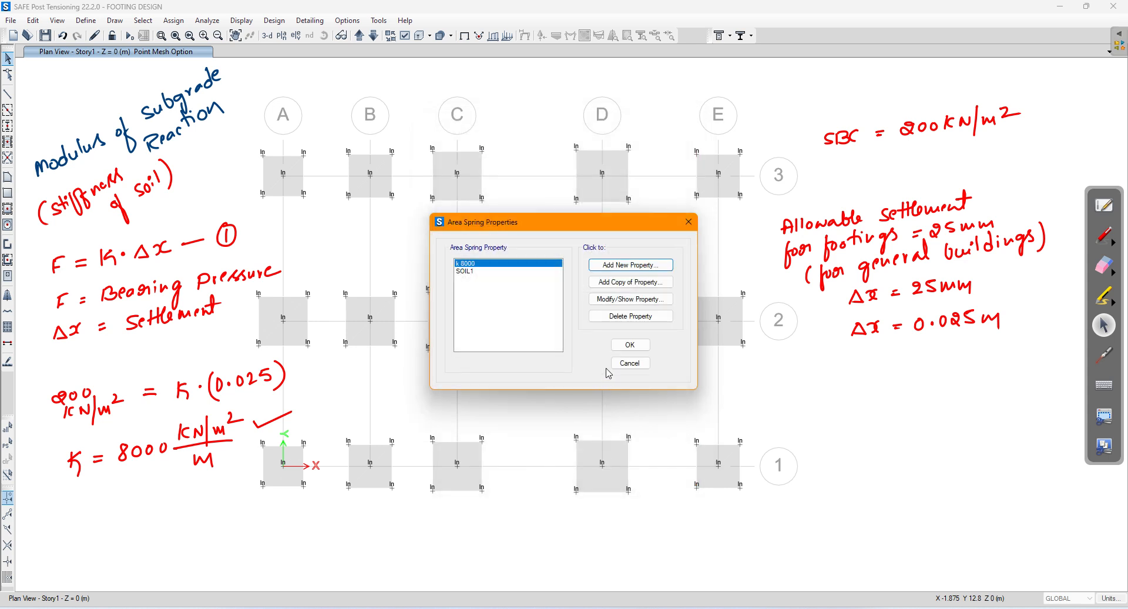
left_click(625, 347)
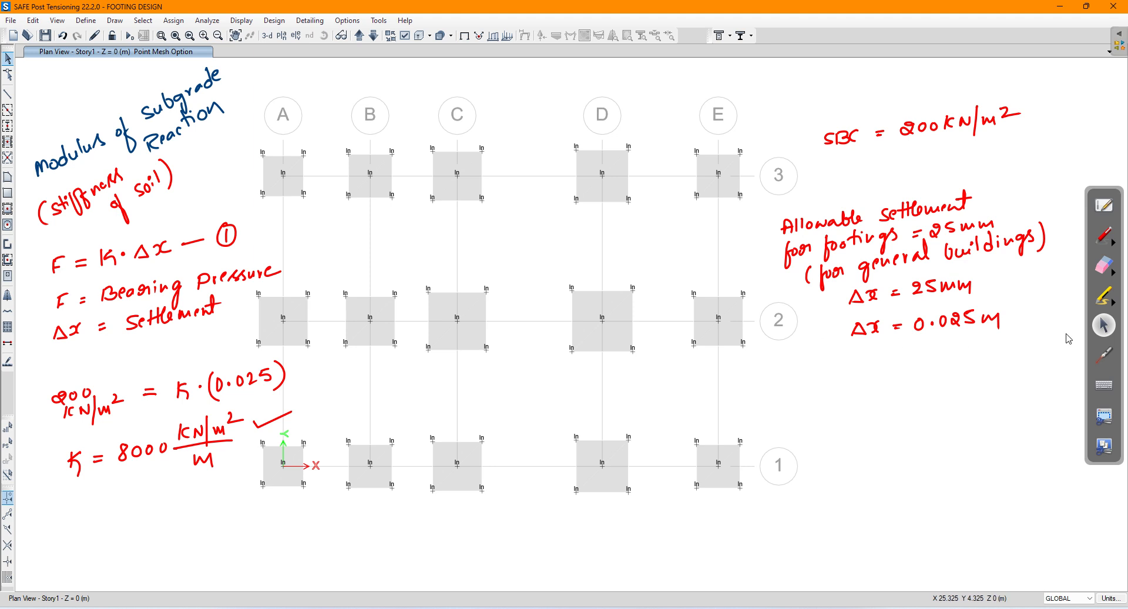
Erase all handwritten notes from the screen and return the plan to the undeformed shape display
left_click(1104, 266)
mouse_move(1028, 93)
left_mouse_down()
mouse_move(731, 241)
mouse_move(834, 214)
mouse_move(961, 212)
mouse_move(997, 310)
mouse_move(985, 252)
mouse_move(327, 111)
mouse_move(92, 171)
mouse_move(22, 301)
mouse_move(57, 243)
mouse_move(285, 257)
mouse_move(169, 456)
mouse_move(90, 380)
mouse_move(332, 459)
left_mouse_up()
left_click(1111, 330)
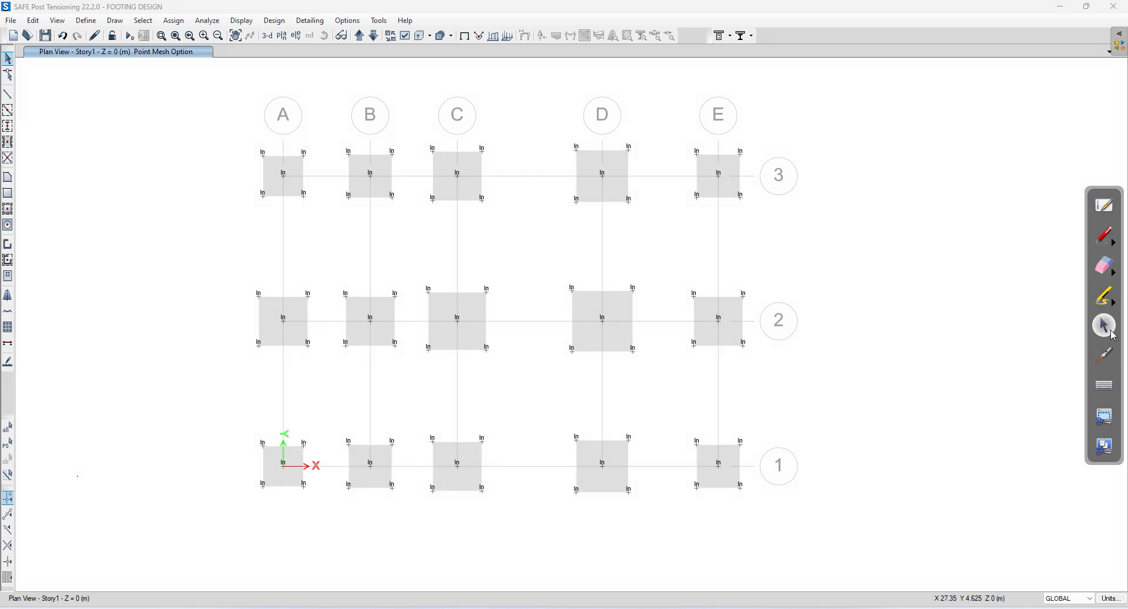
left_click(240, 24)
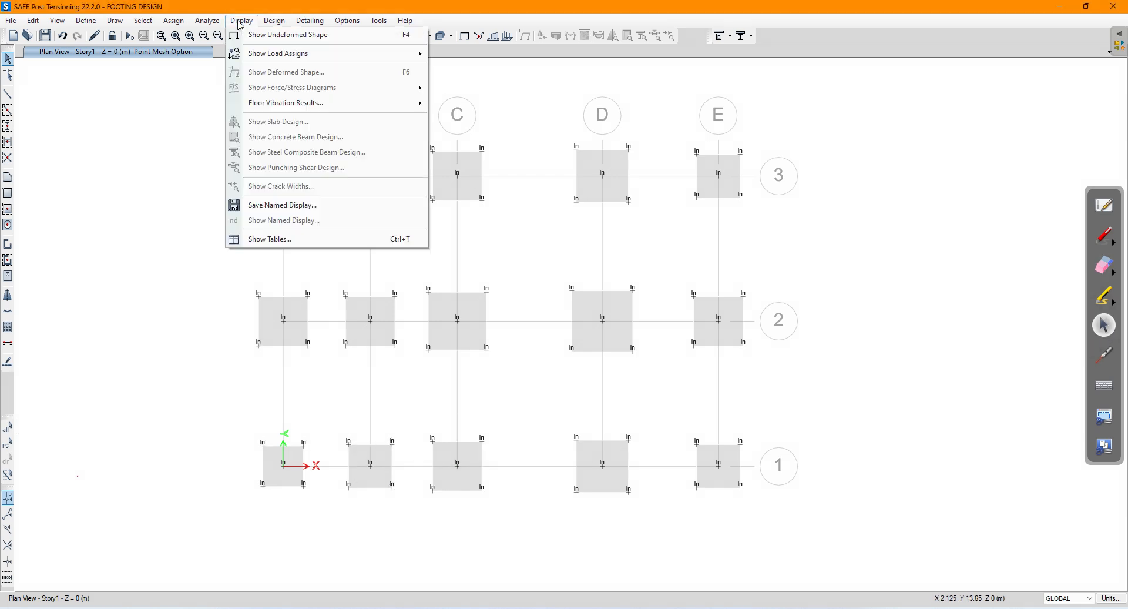
left_click(260, 35)
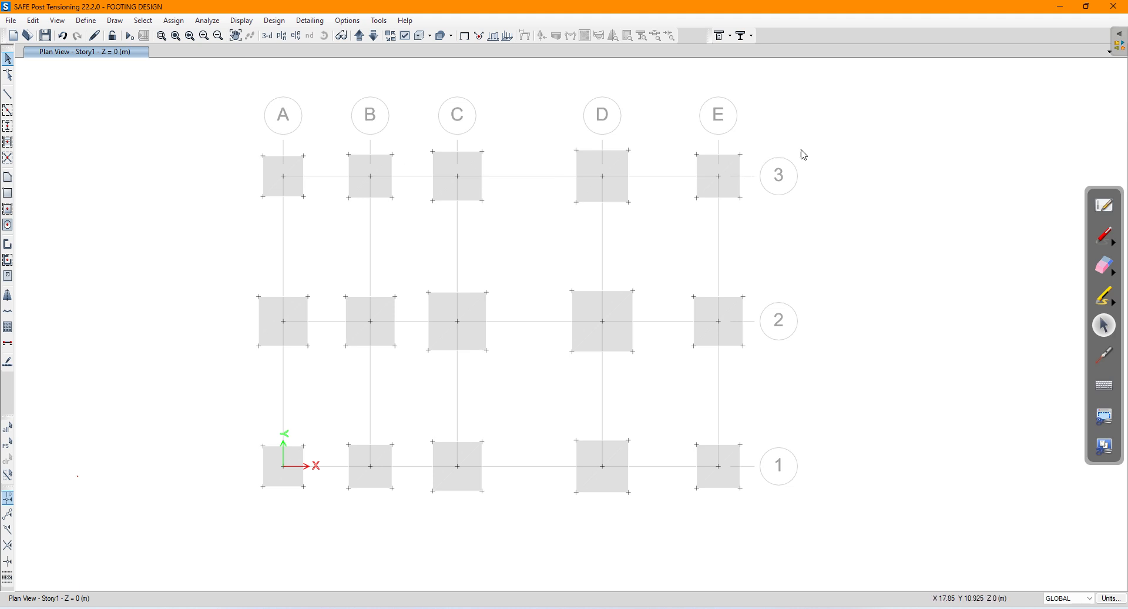
Select all footings in the plan and assign them the k 8000 area spring
left_click_drag(797, 116, 173, 550)
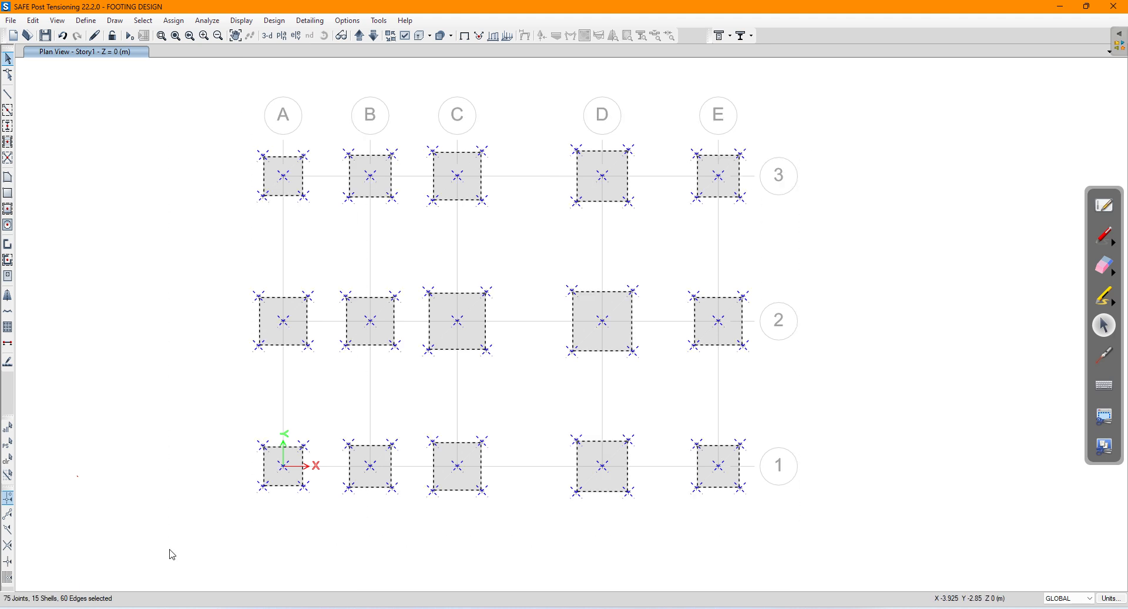
left_click(174, 20)
mouse_move(247, 68)
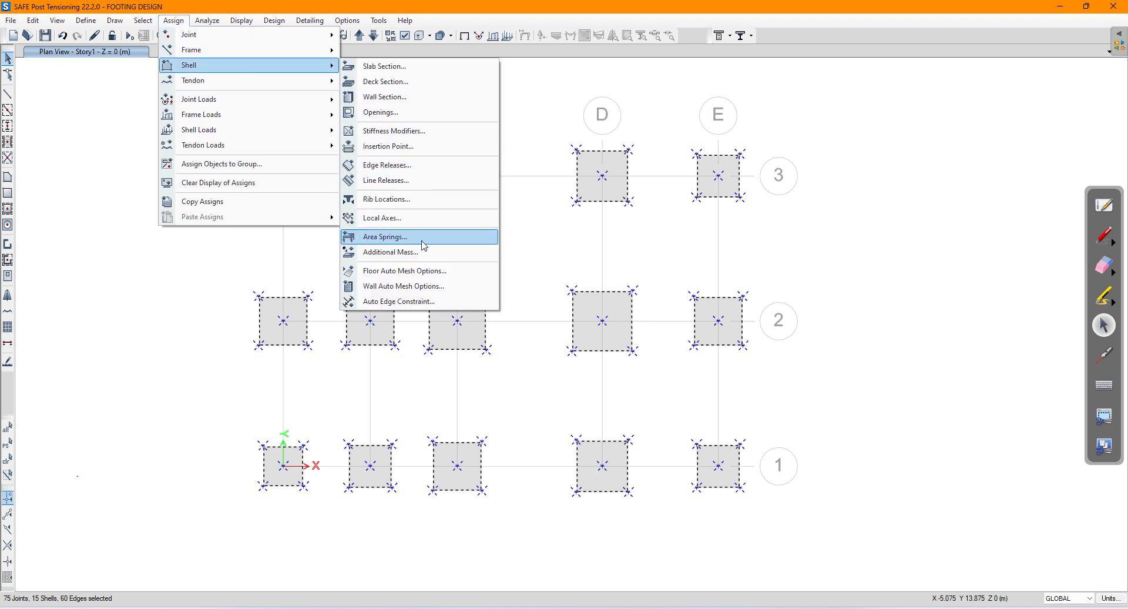
left_click(385, 236)
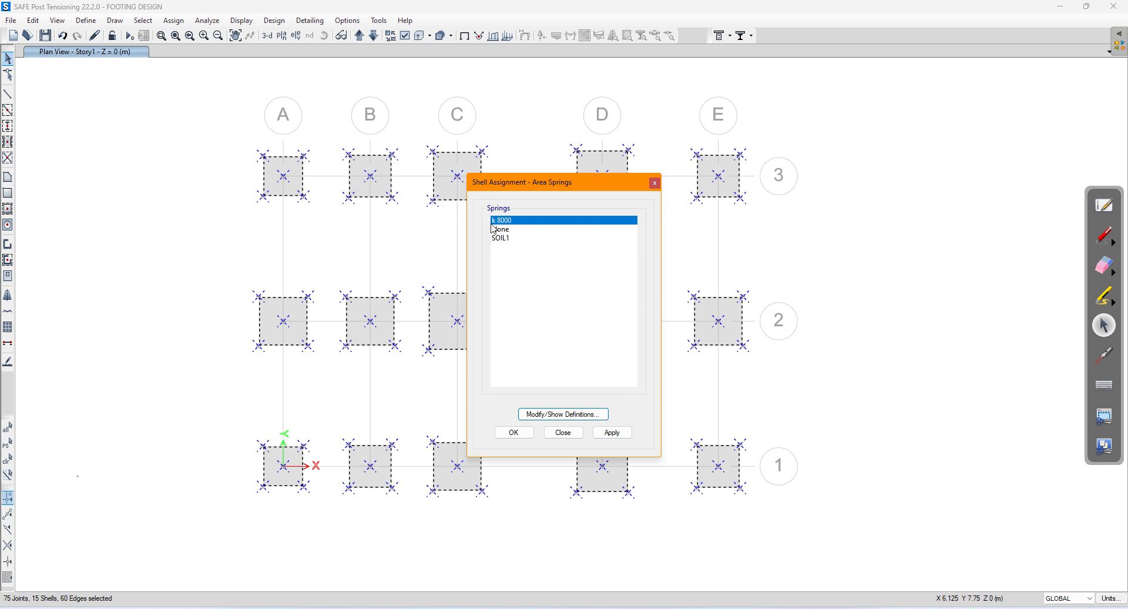
left_click(612, 432)
left_click(513, 433)
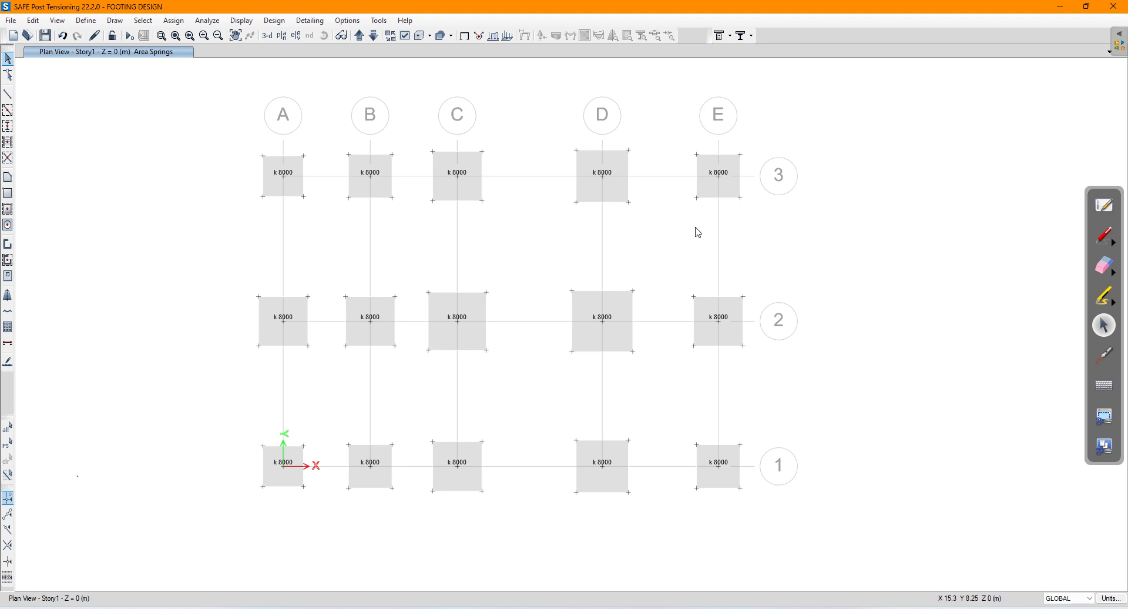
Restore the undeformed shape display and check the assignments of the footing at grid A-3, including its spring
left_click(247, 21)
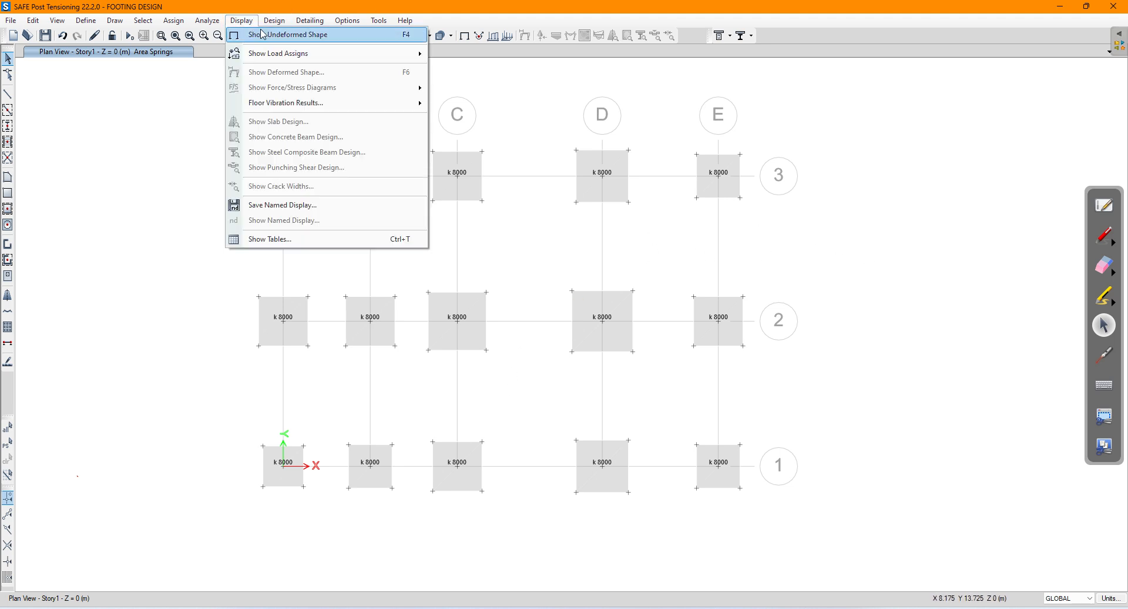
left_click(266, 34)
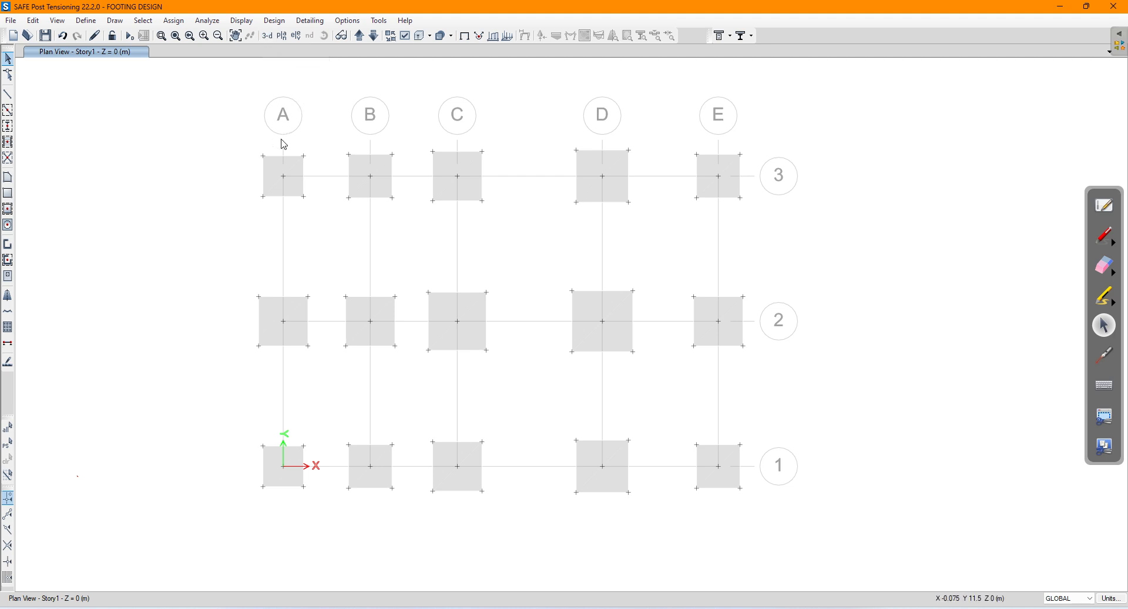
left_click(275, 169)
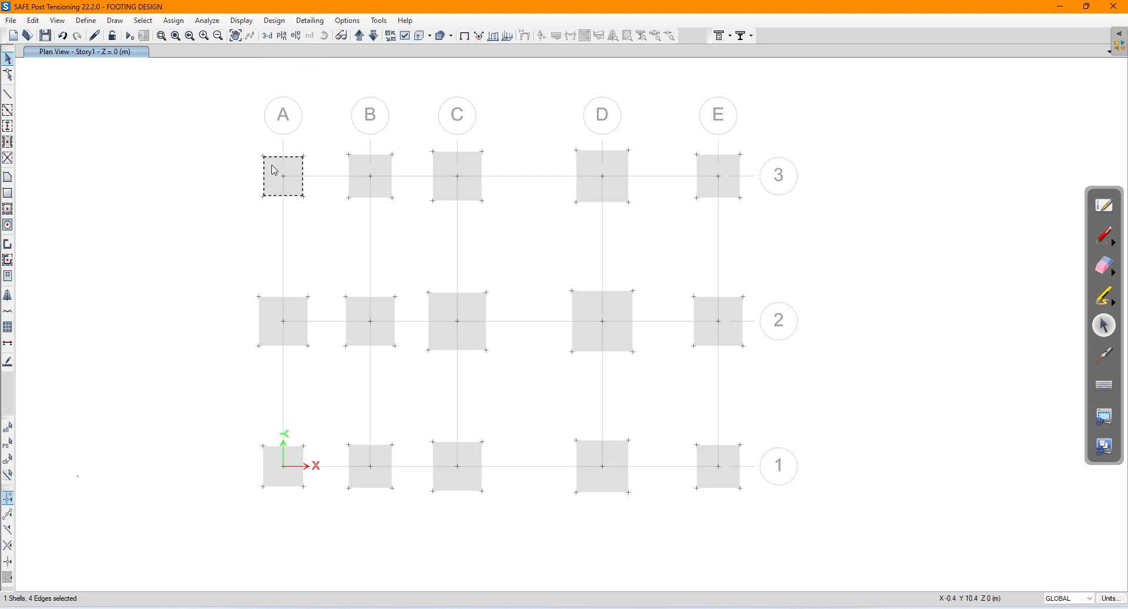
right_click(275, 170)
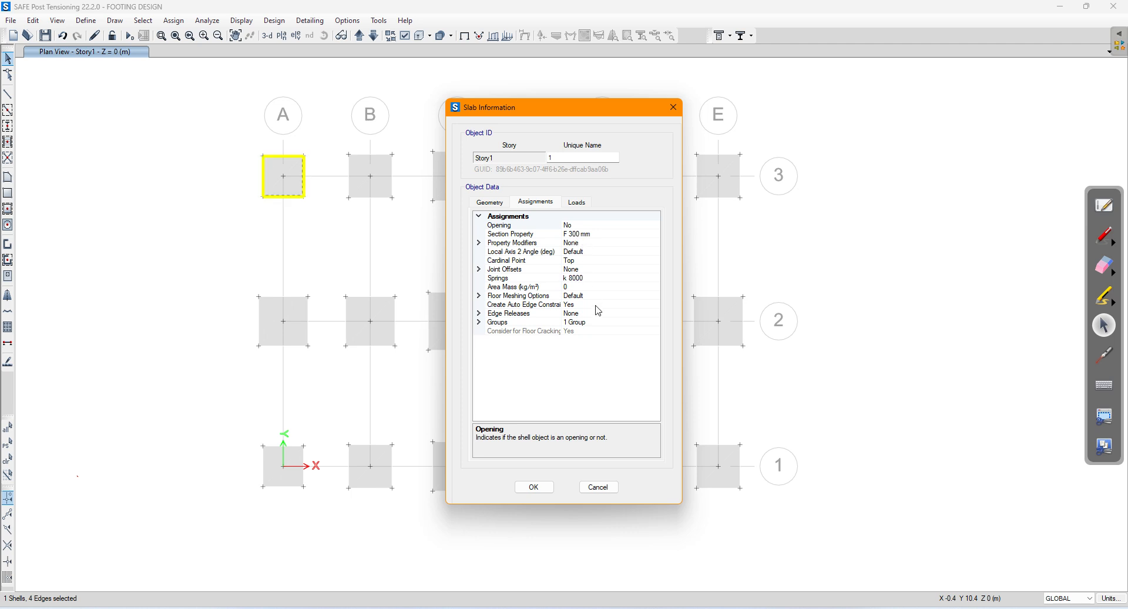
left_click(609, 487)
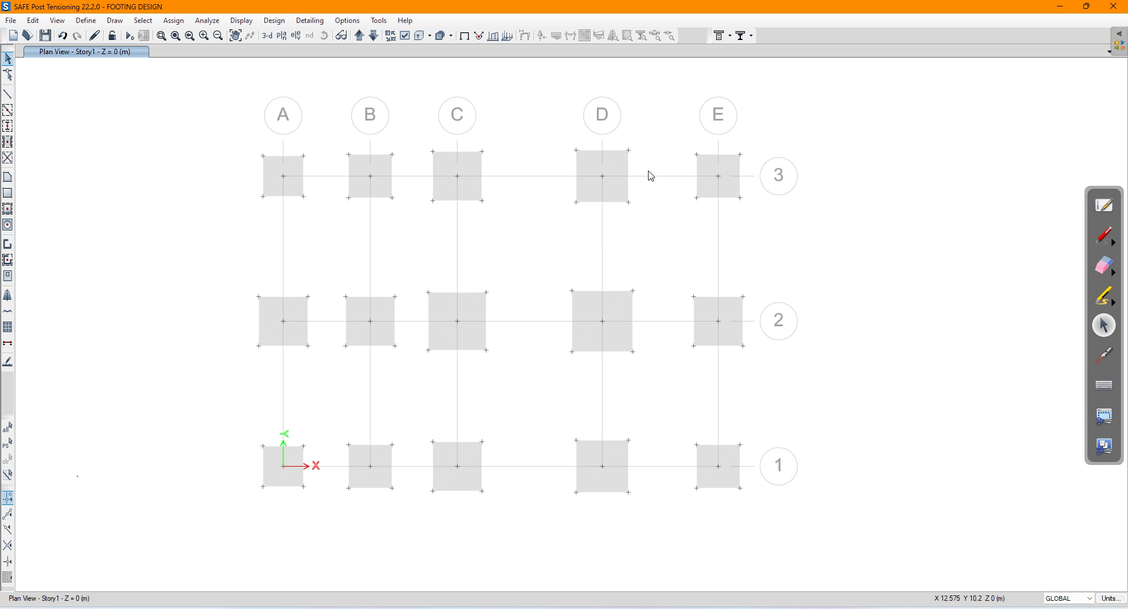
Select the corner joints of all footings without their centre joints and restrain them in Translation X and Y only, with Translation Z free
left_click_drag(760, 126, 245, 167)
left_click_drag(750, 193, 228, 312)
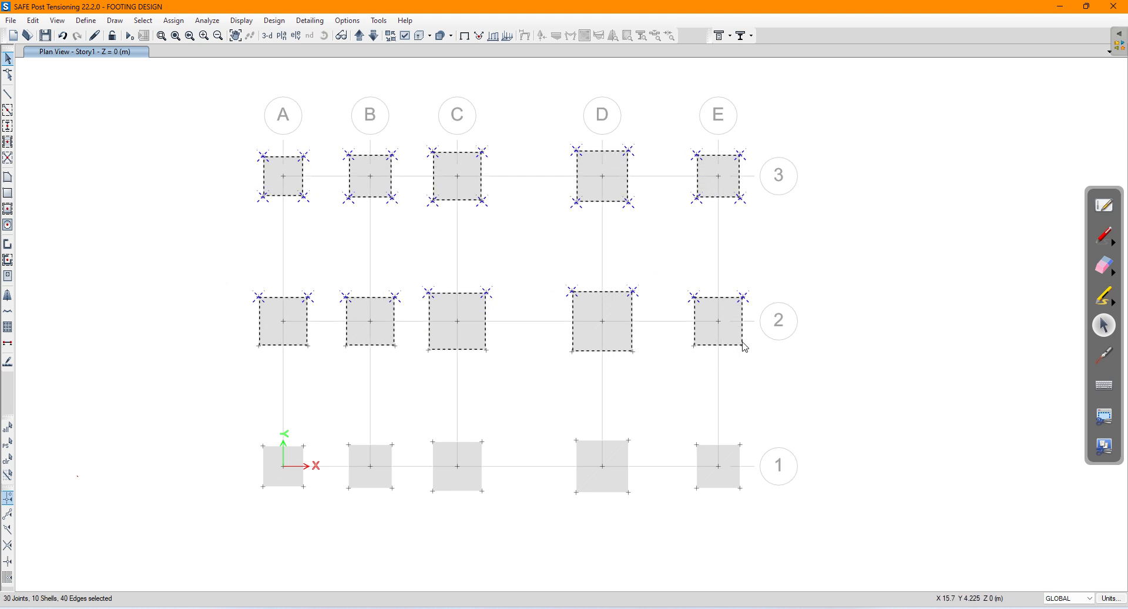
left_click_drag(750, 338, 234, 457)
left_click_drag(752, 482, 195, 513)
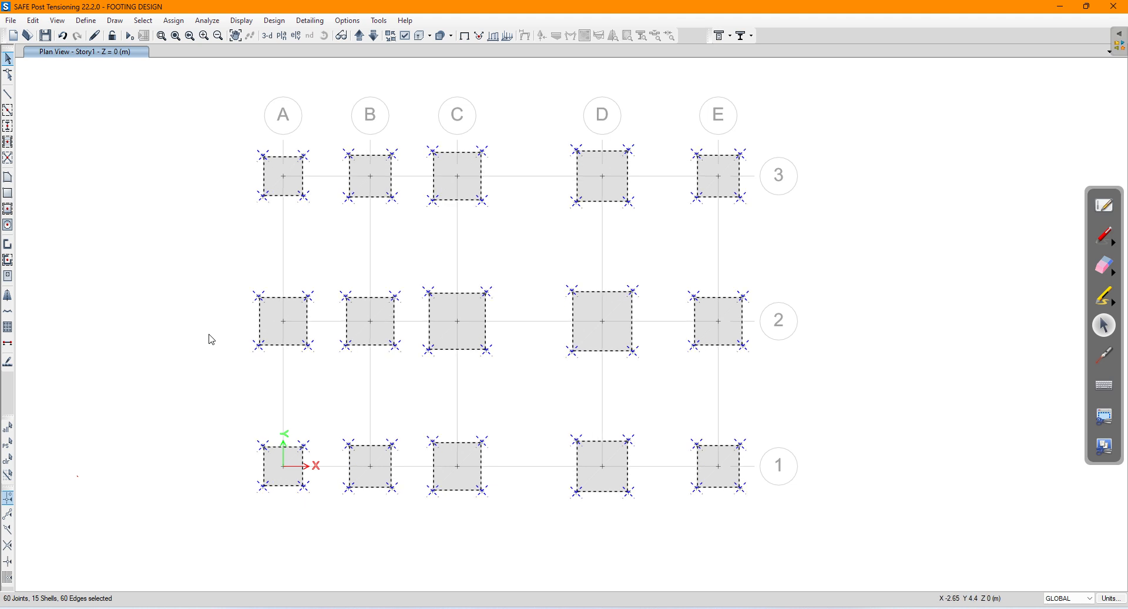
left_click(175, 26)
mouse_move(193, 33)
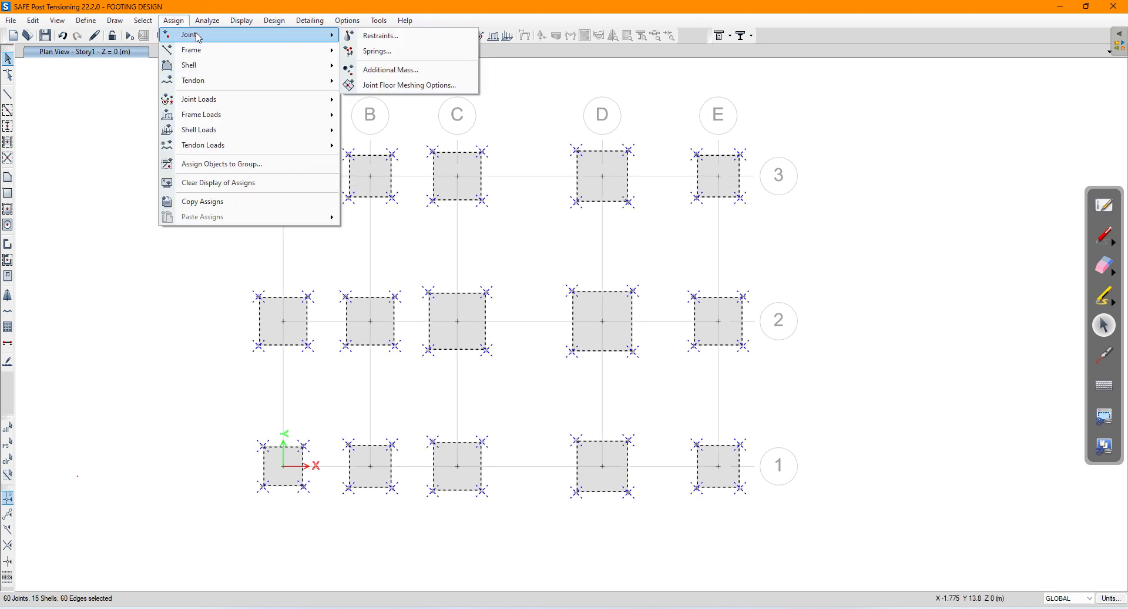
left_click(381, 54)
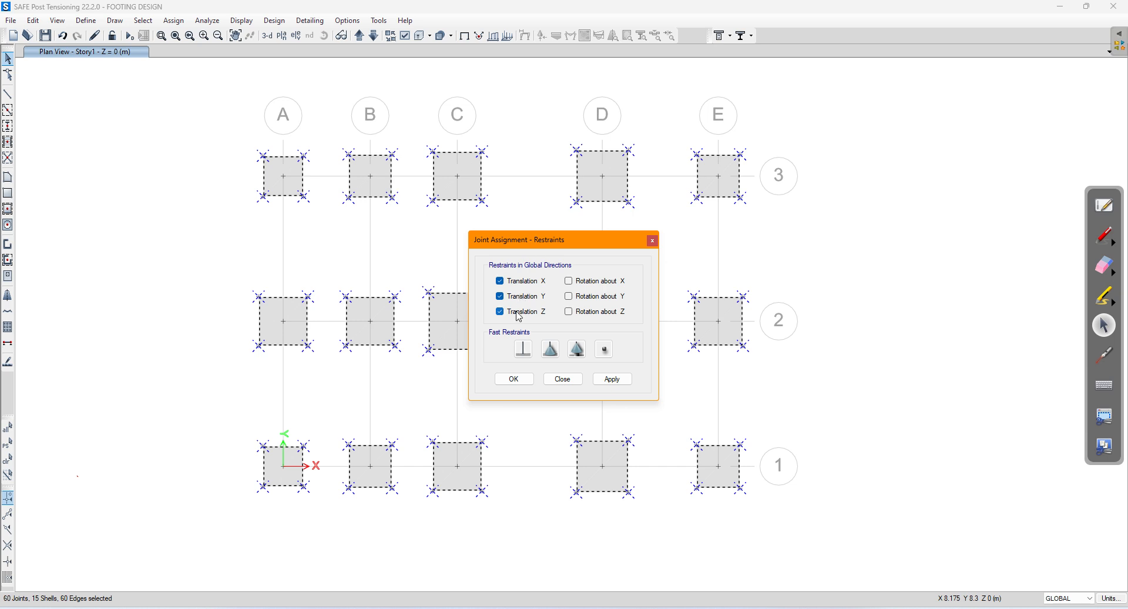
left_click(612, 379)
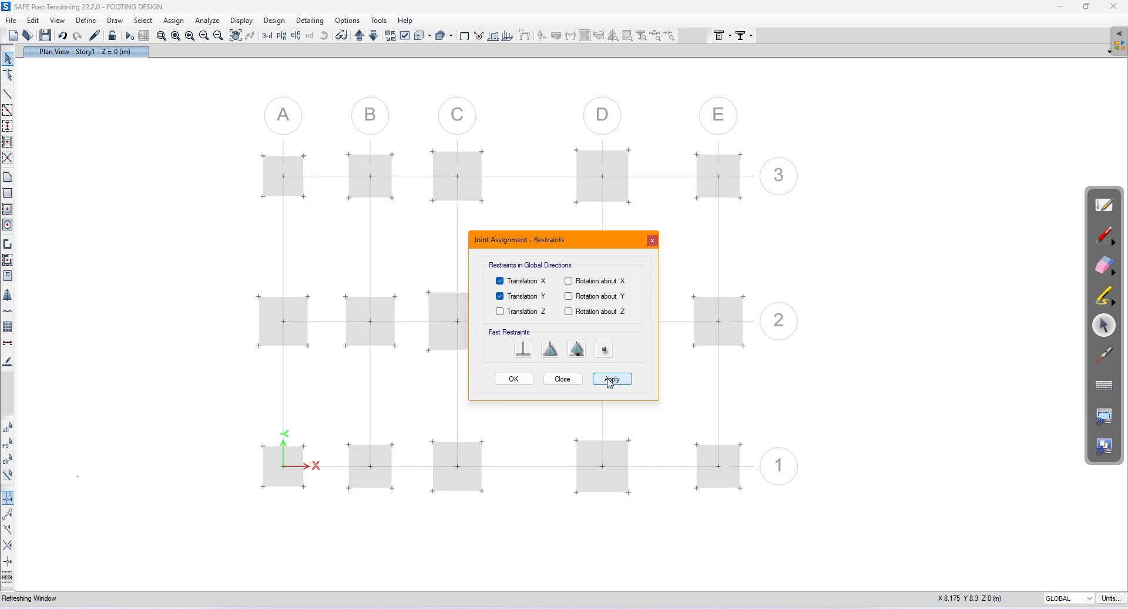
left_click(514, 379)
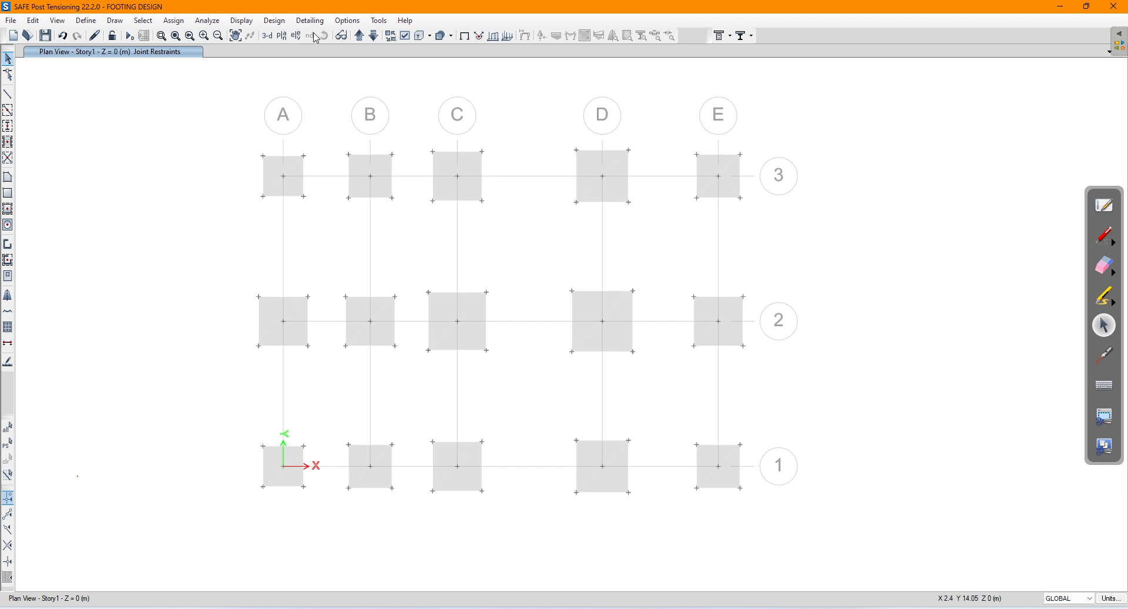
Set the approximate maximum mesh size of the automatic rectangular floor mesh to 0.25 m
left_click(196, 22)
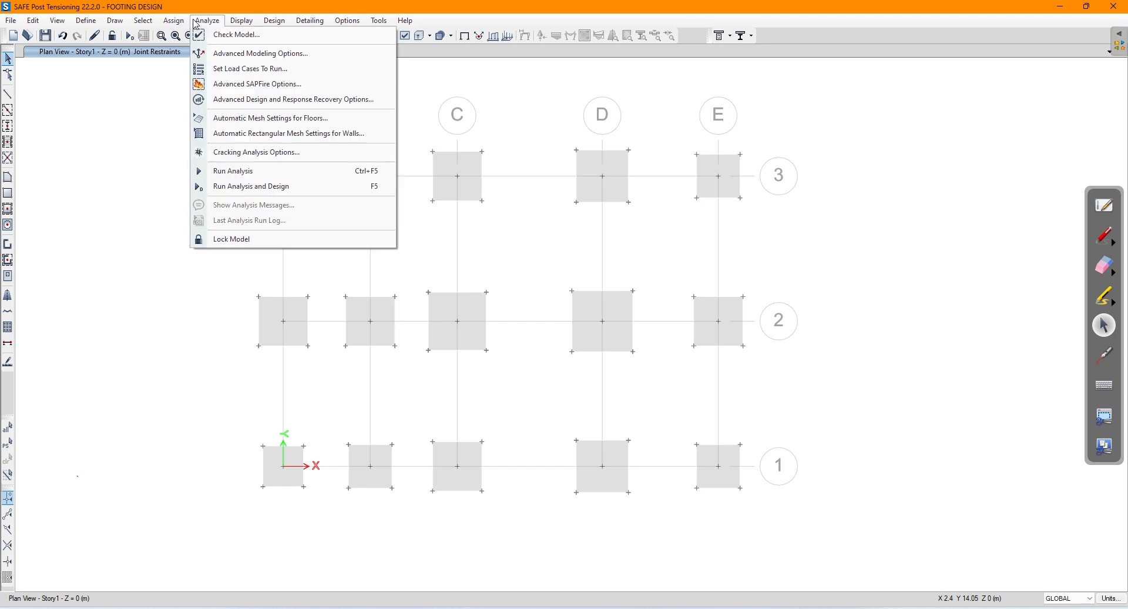
left_click(229, 121)
left_click_drag(602, 298, 568, 294)
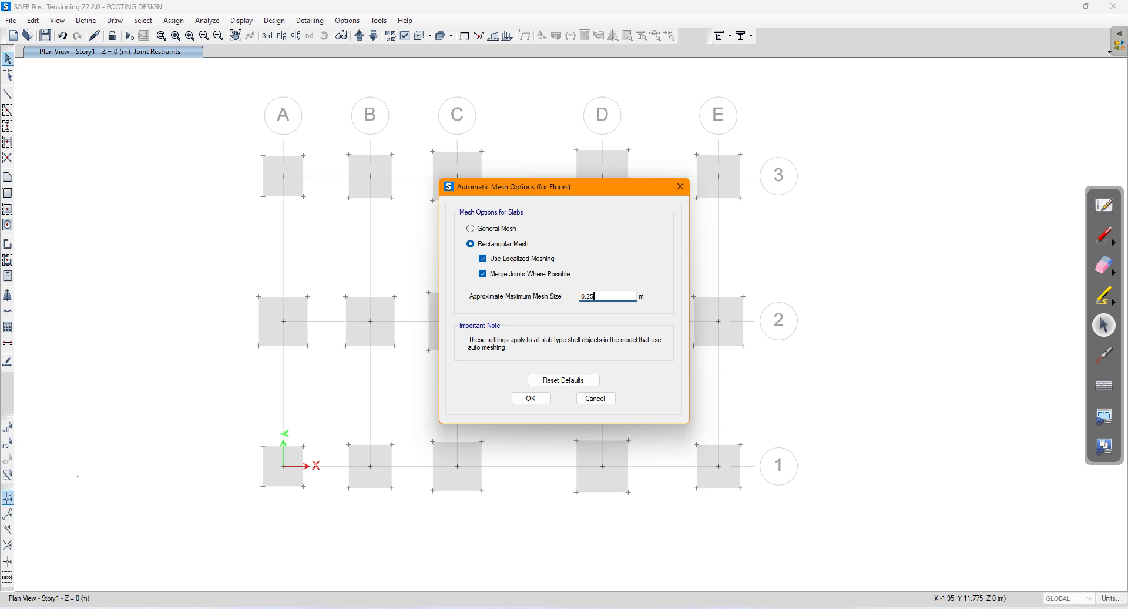
left_click(535, 399)
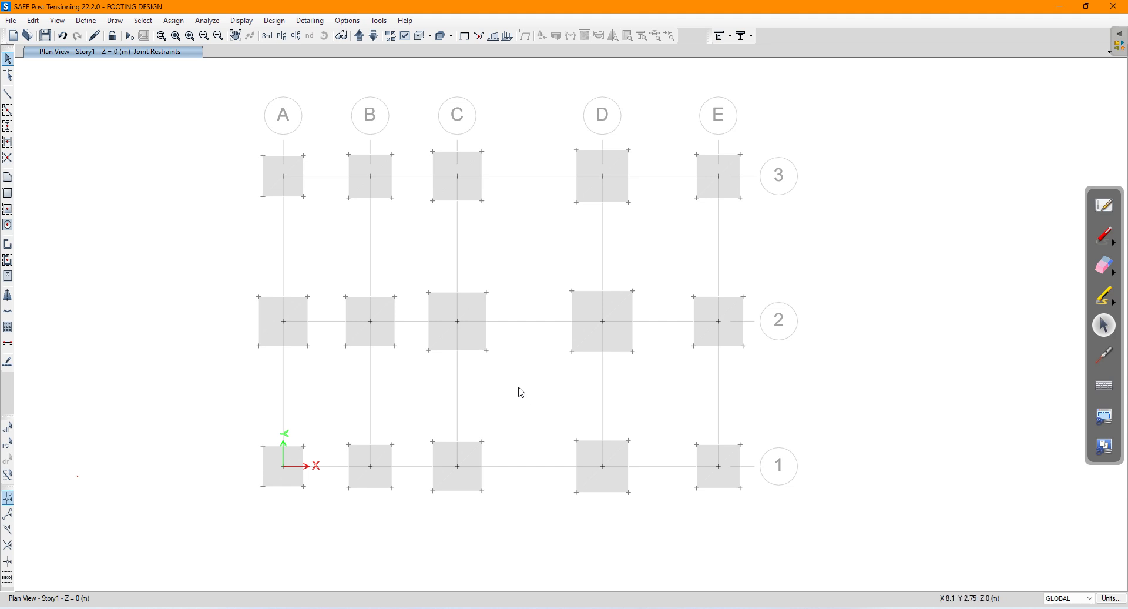
Select all footings and review the IS 456:2000 concrete design preferences, including the minimum cover for beams
left_click_drag(767, 125, 238, 551)
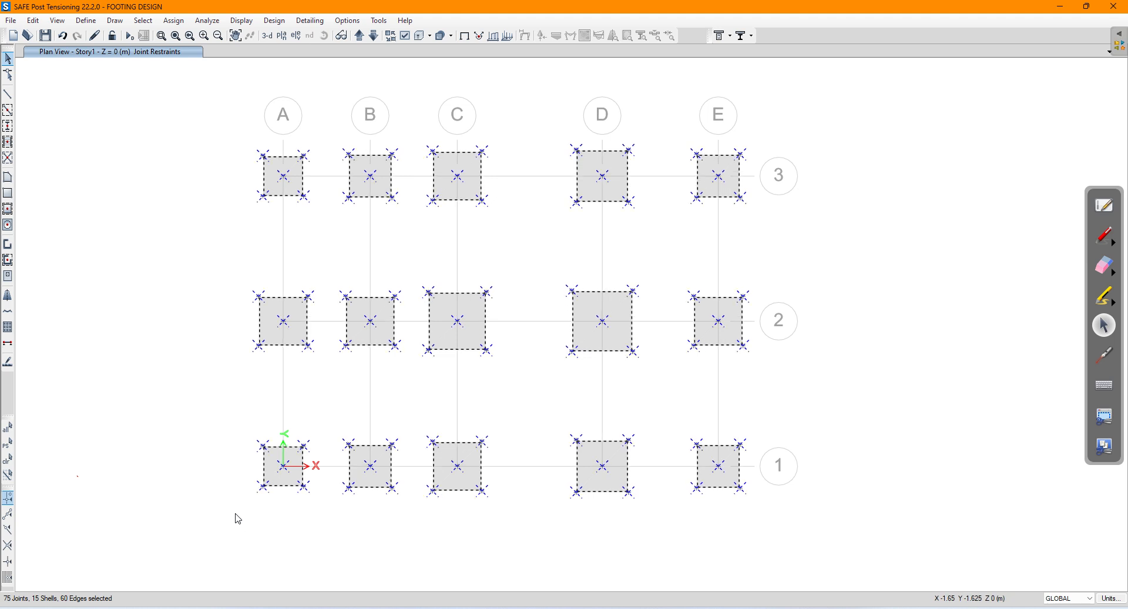
left_click(285, 23)
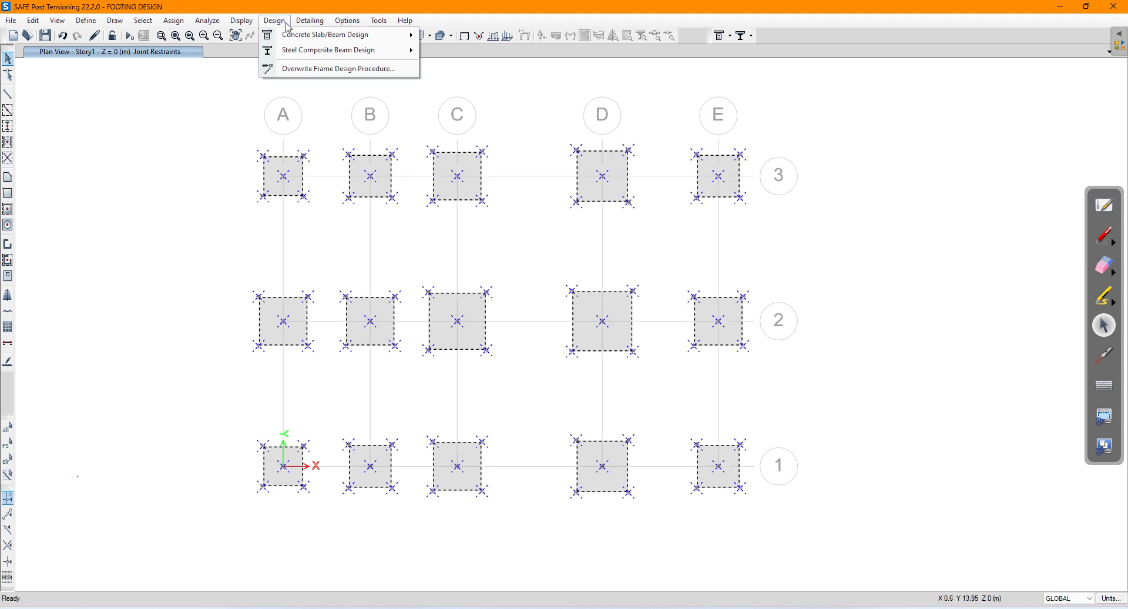
left_click(282, 24)
mouse_move(297, 38)
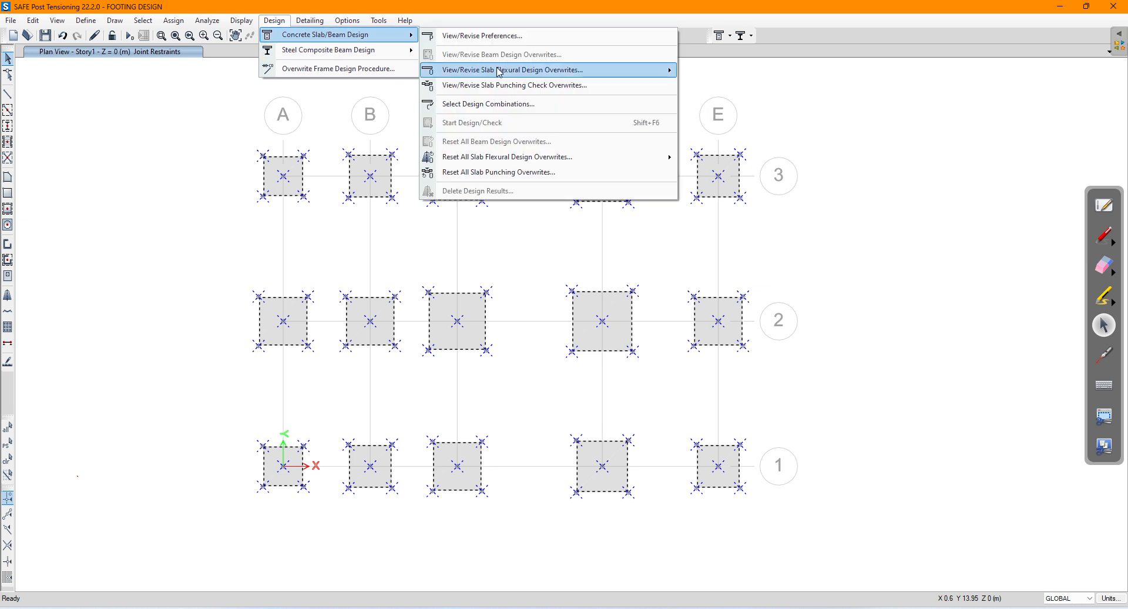
left_click(532, 37)
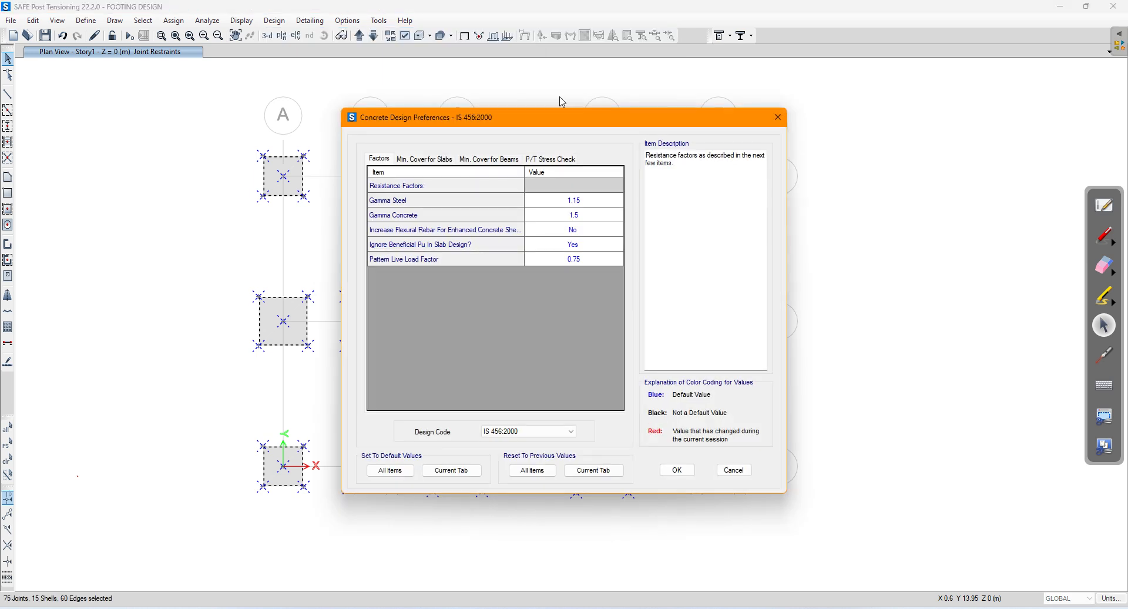
left_click(507, 159)
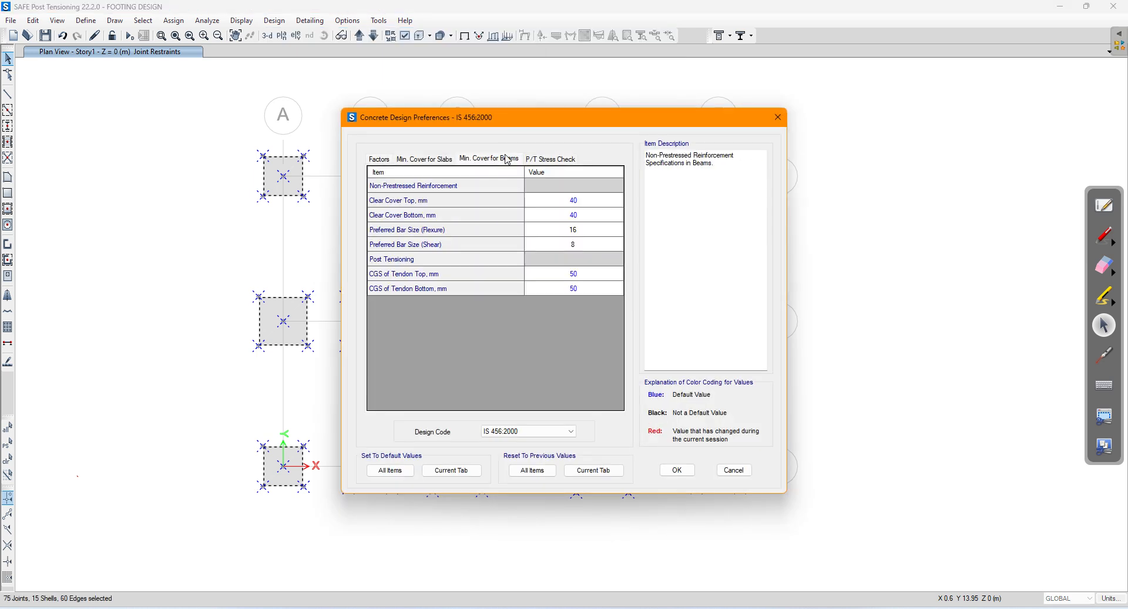
left_click(778, 117)
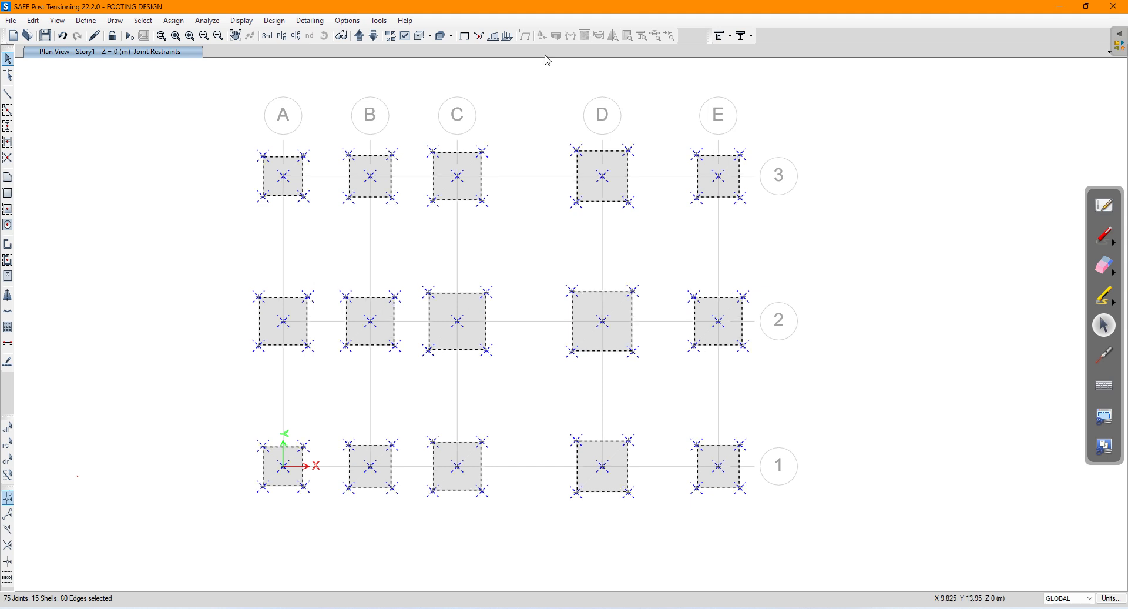
left_click(275, 22)
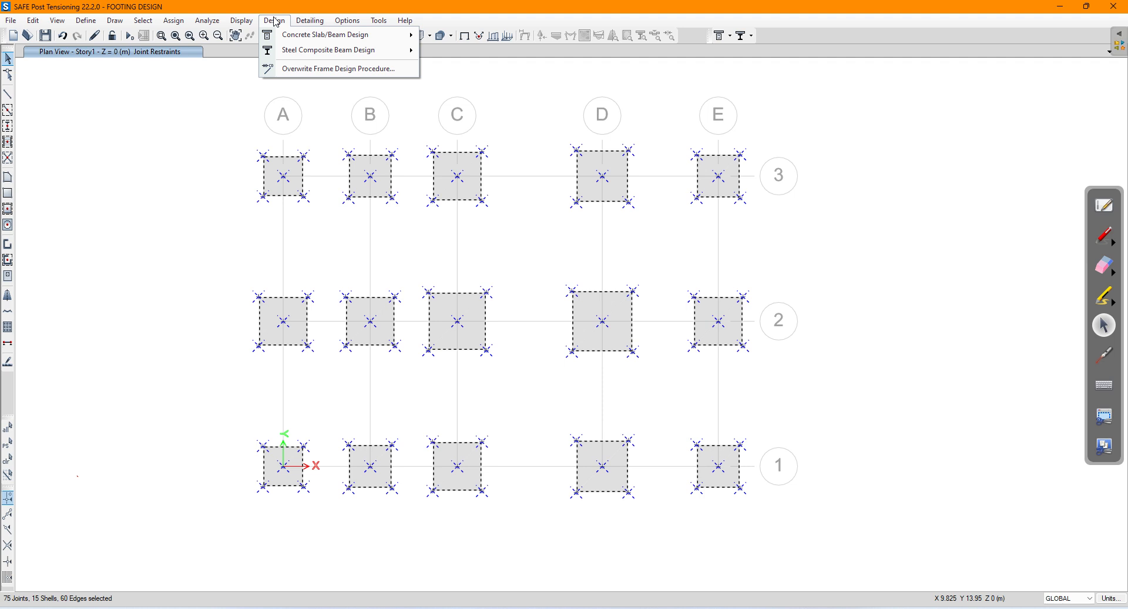
mouse_move(339, 55)
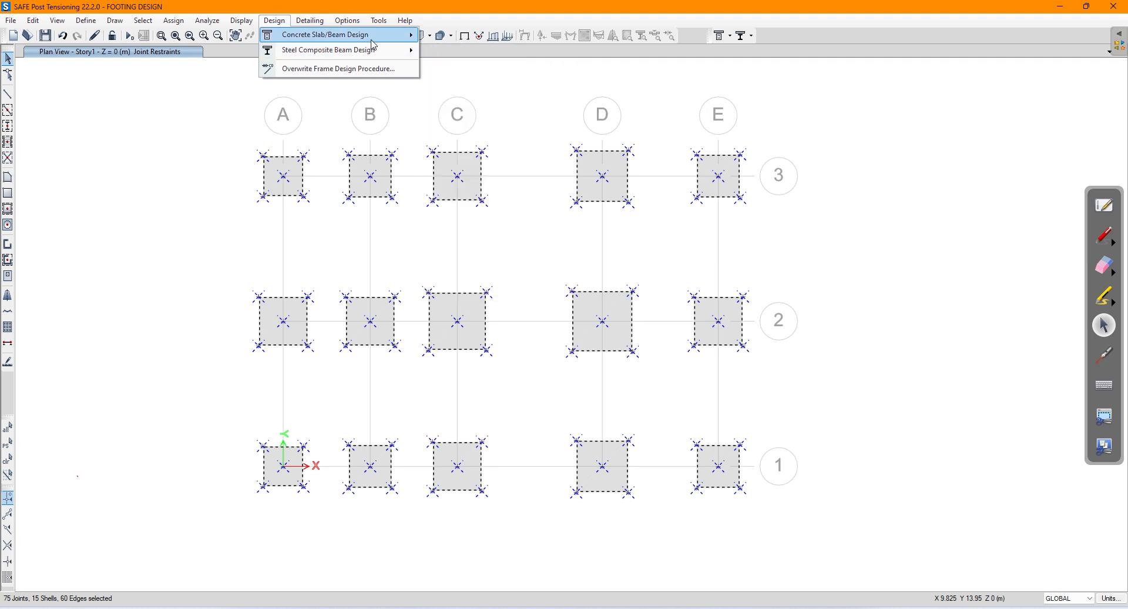
mouse_move(369, 36)
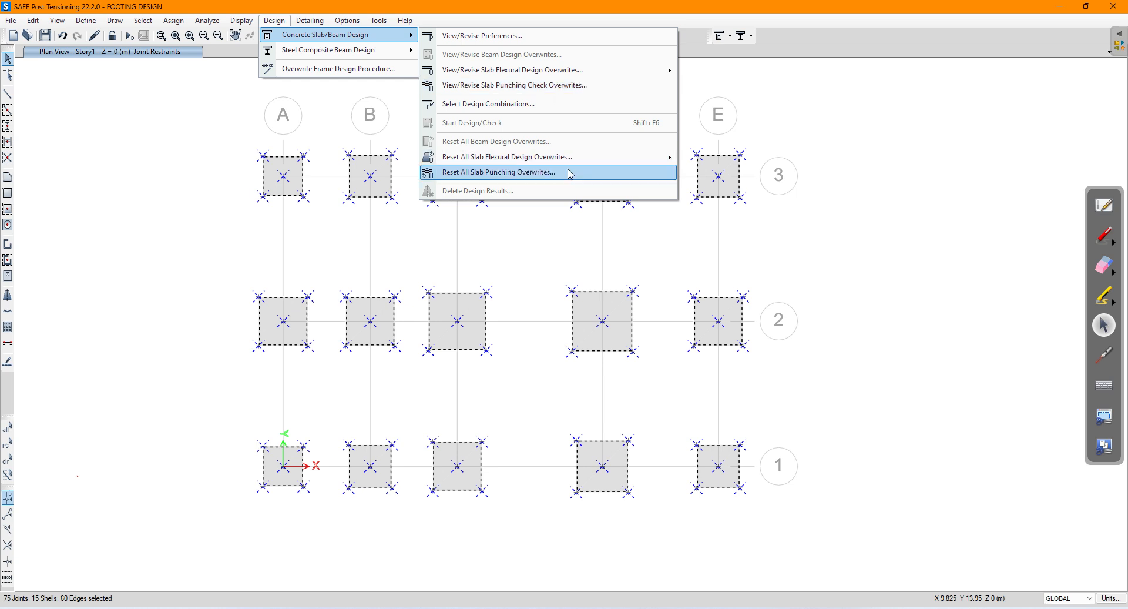
mouse_move(580, 161)
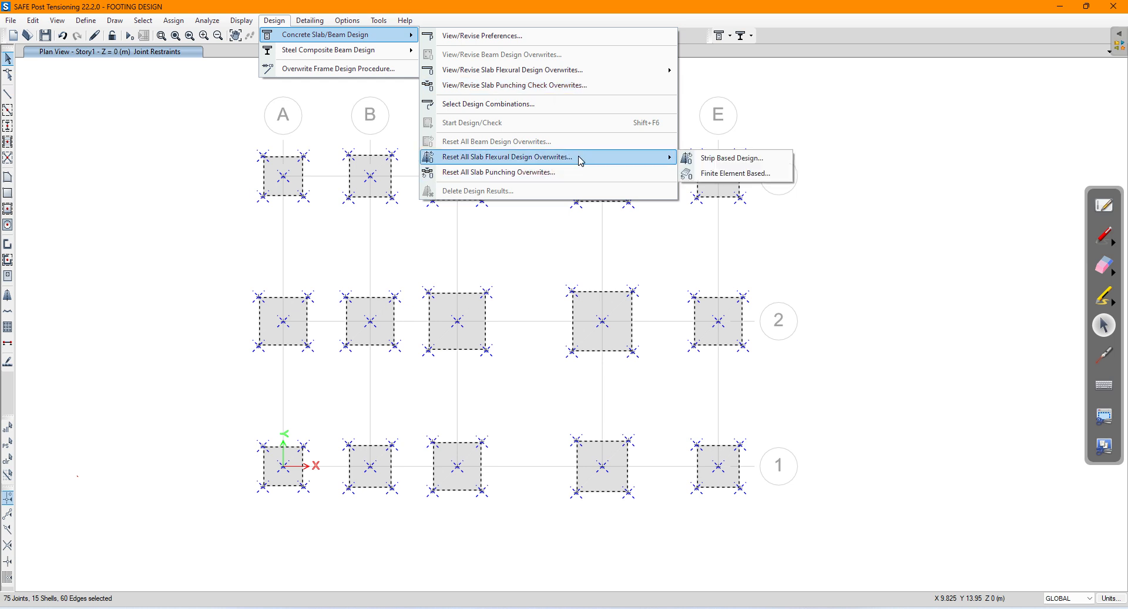
left_click(728, 173)
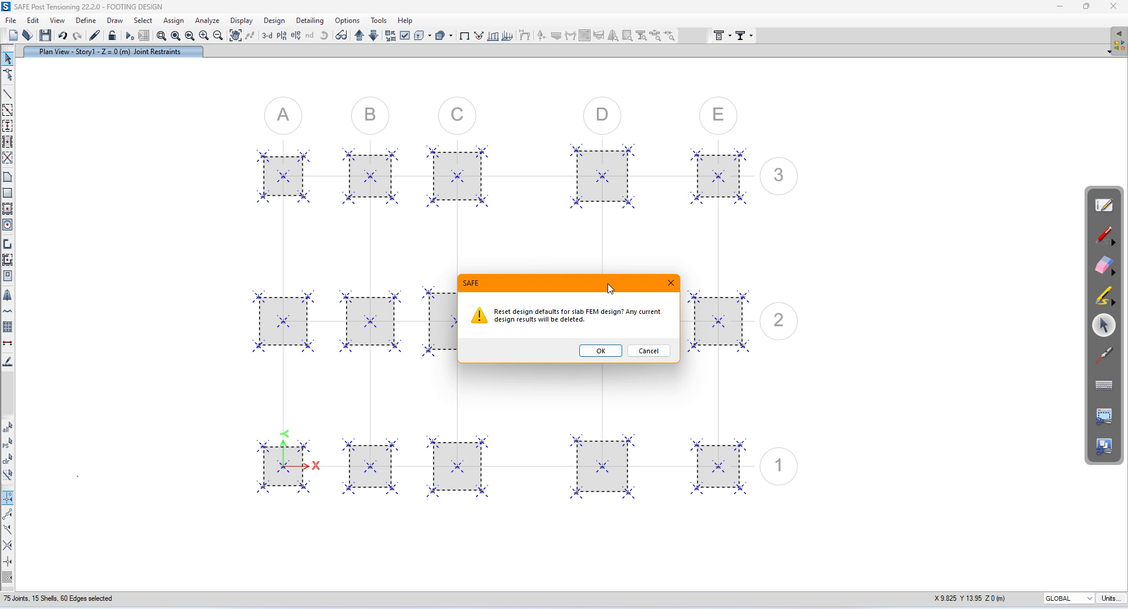
left_click(671, 283)
left_click(242, 22)
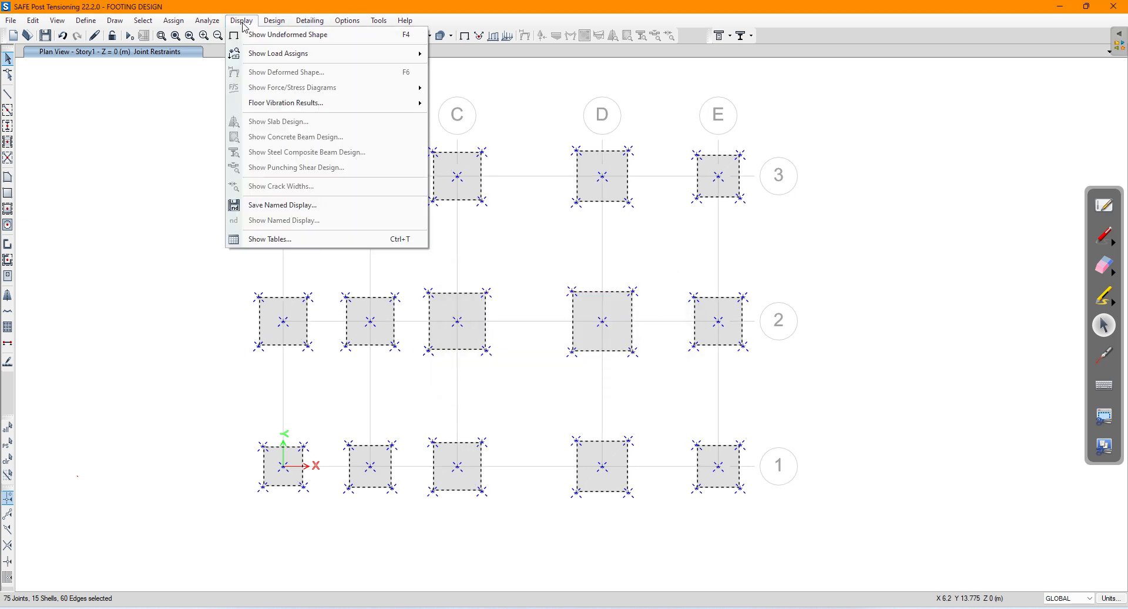
left_click(274, 22)
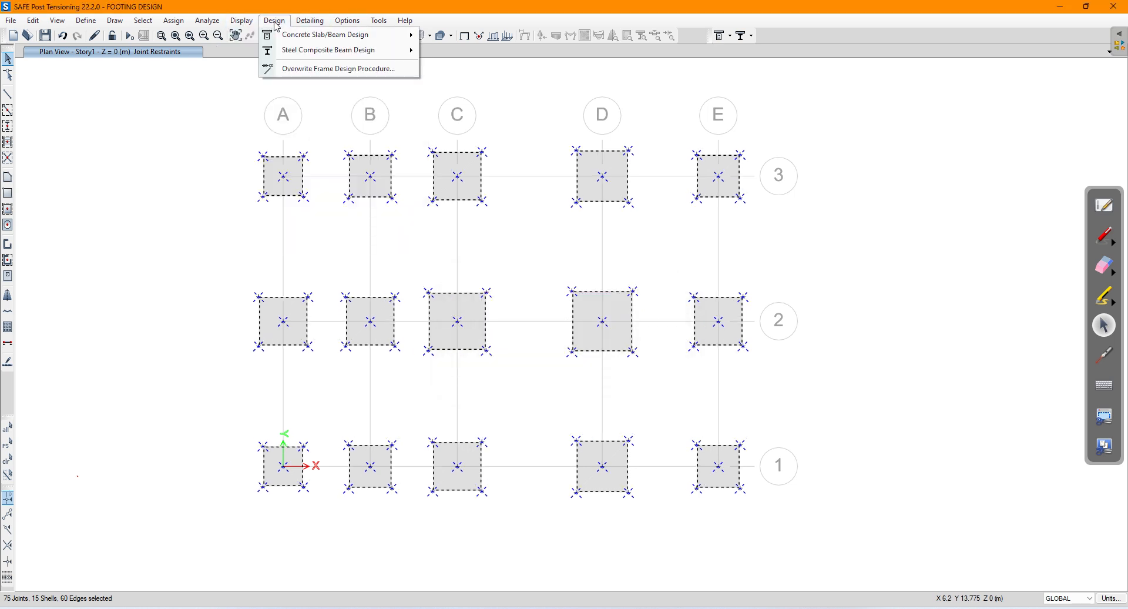
left_click(382, 70)
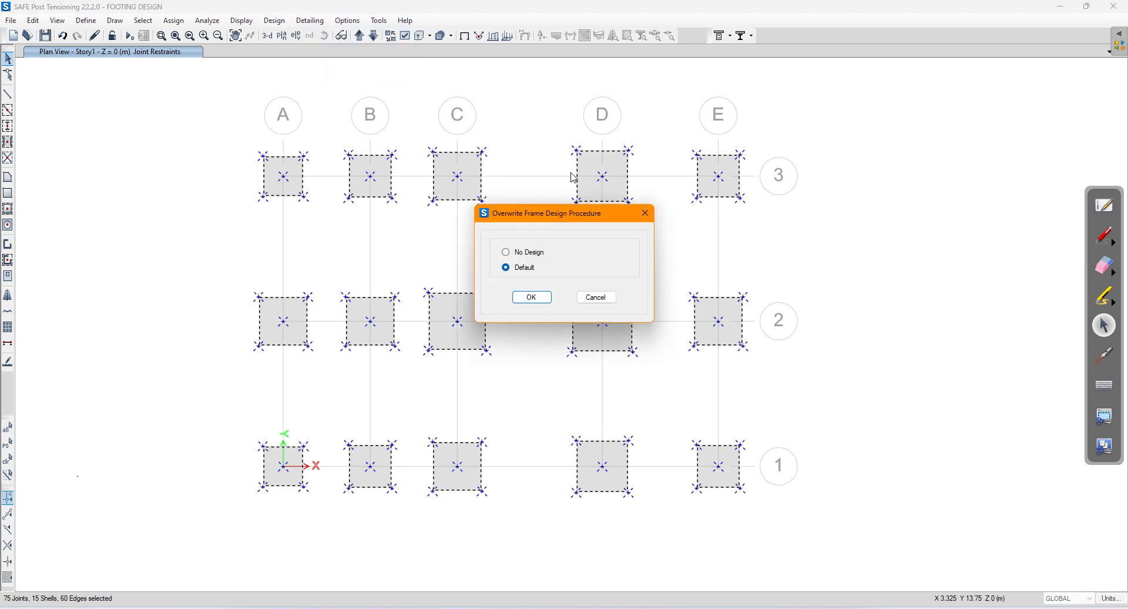
left_click(646, 213)
left_click(275, 21)
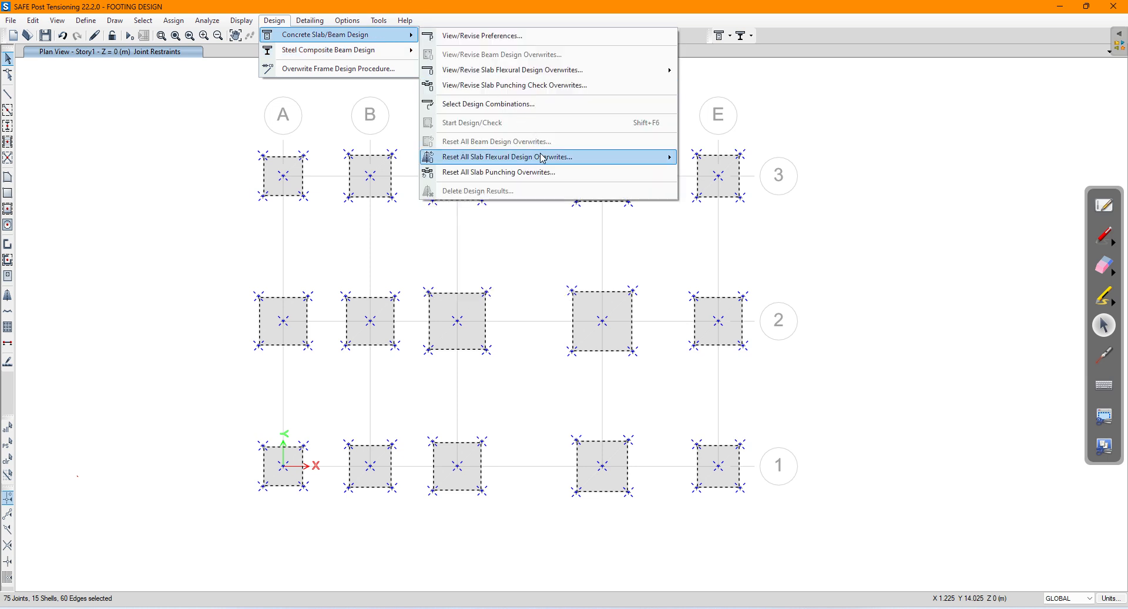
mouse_move(541, 157)
left_click(711, 174)
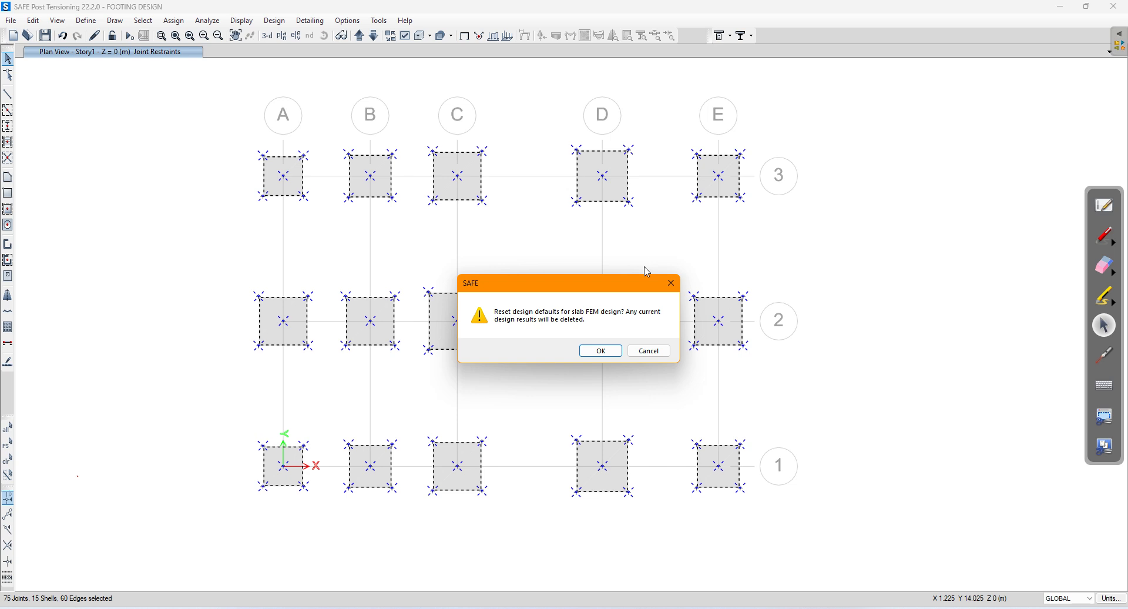
left_click(273, 21)
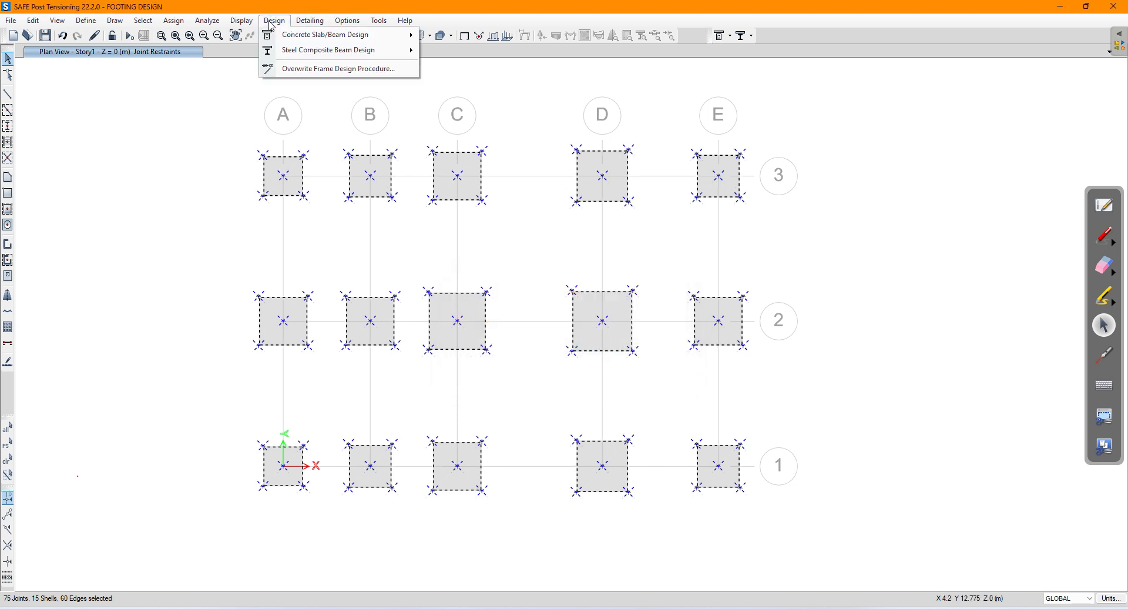
mouse_move(303, 39)
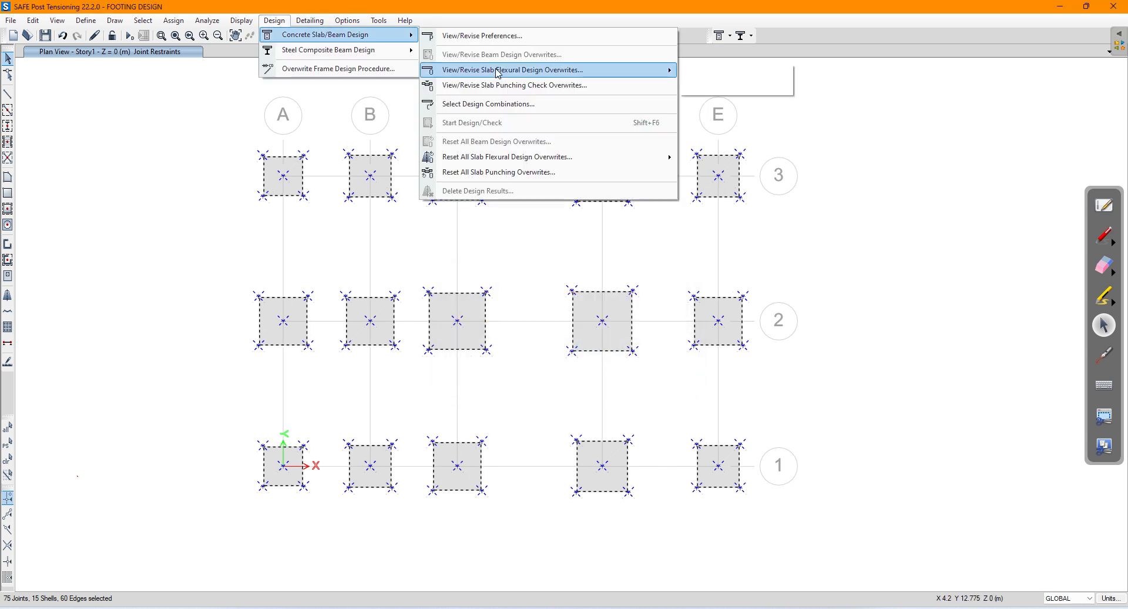
mouse_move(499, 71)
left_click(726, 87)
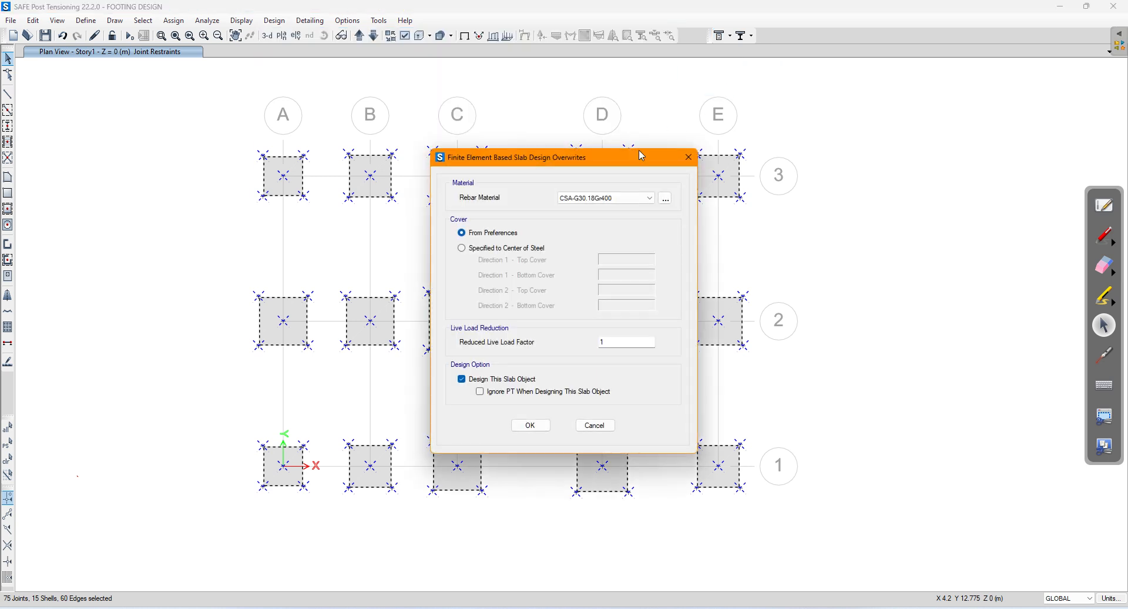
left_click(689, 157)
Set the rebar material to HYSD500 in the finite element based slab design overwrites of the selected footings
left_click(274, 21)
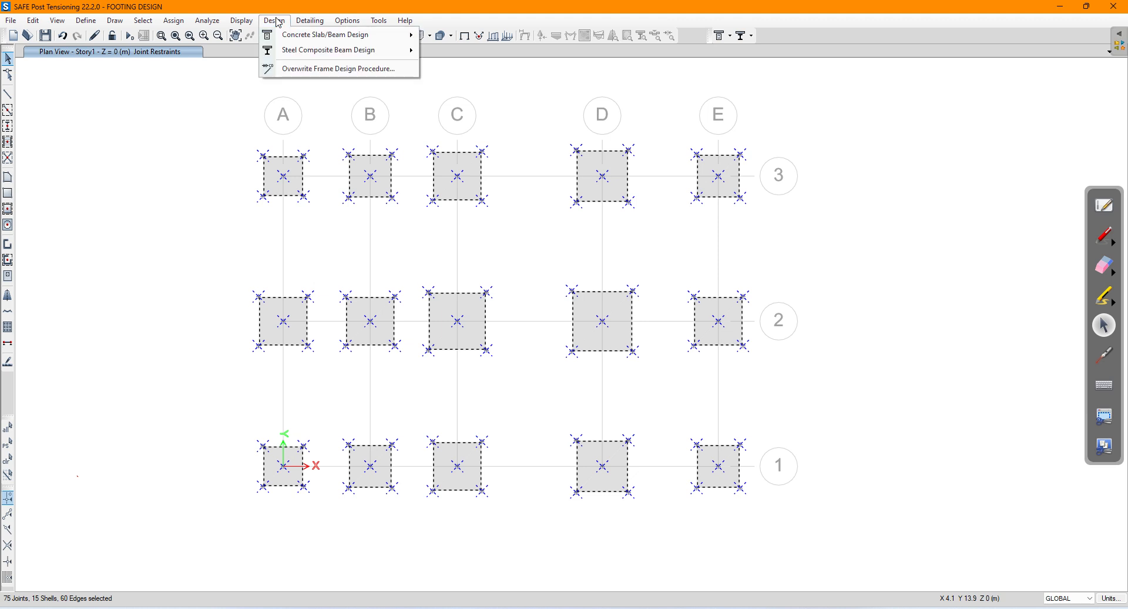
mouse_move(306, 41)
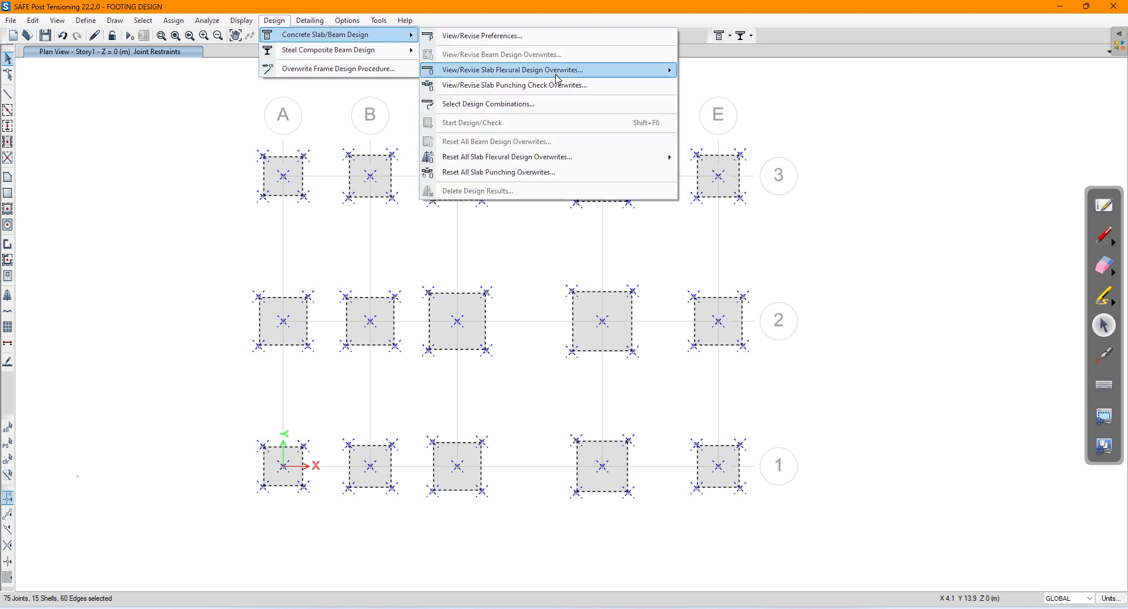
mouse_move(557, 79)
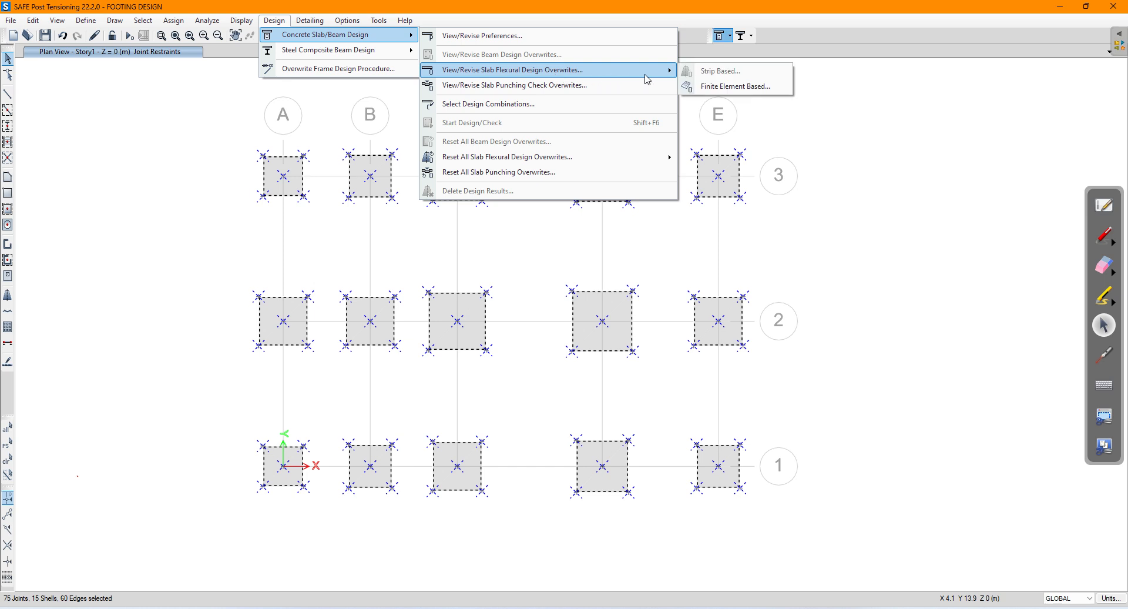
left_click(716, 87)
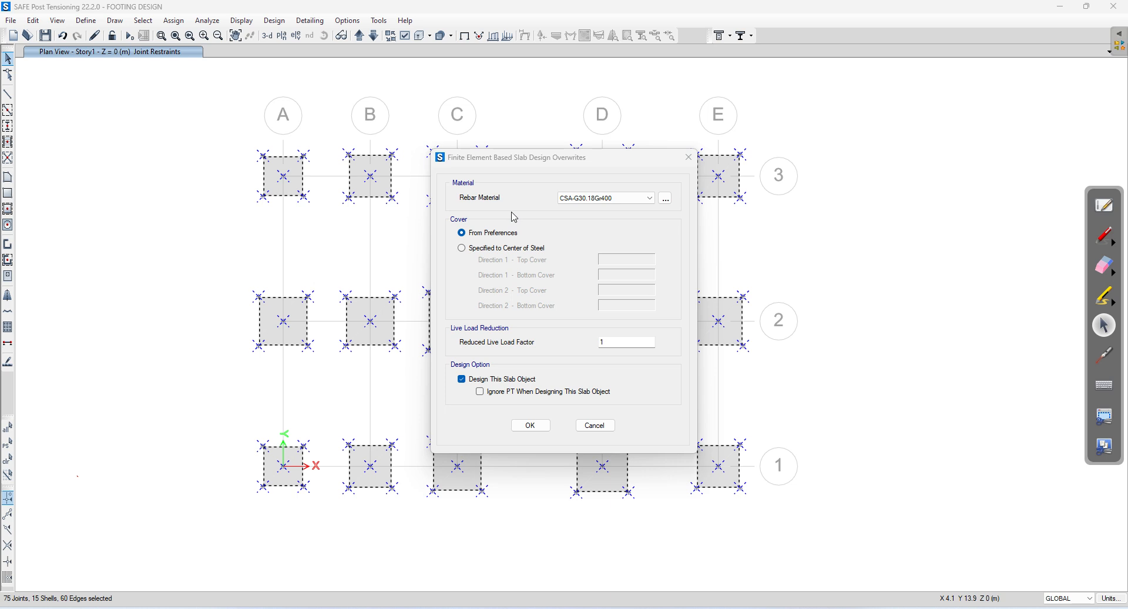
left_click(598, 200)
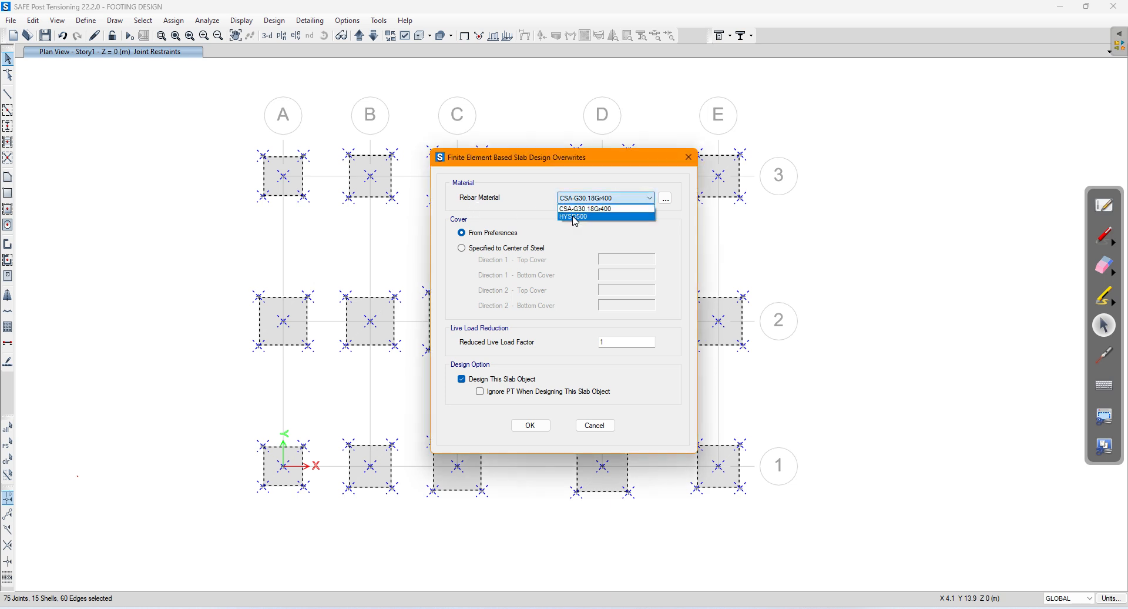
left_click(575, 217)
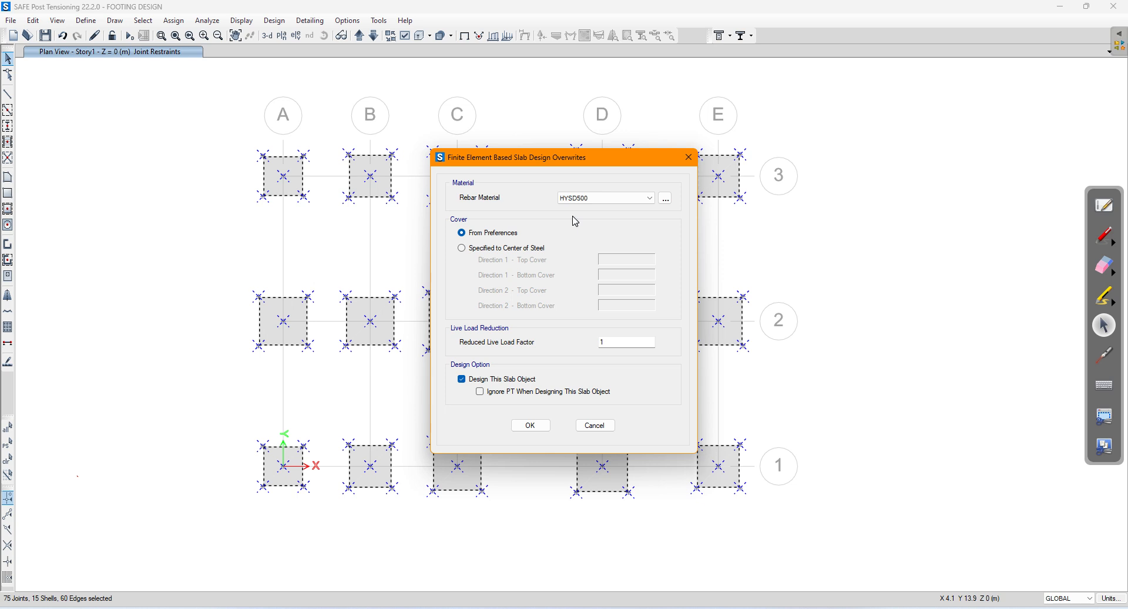
left_click(530, 425)
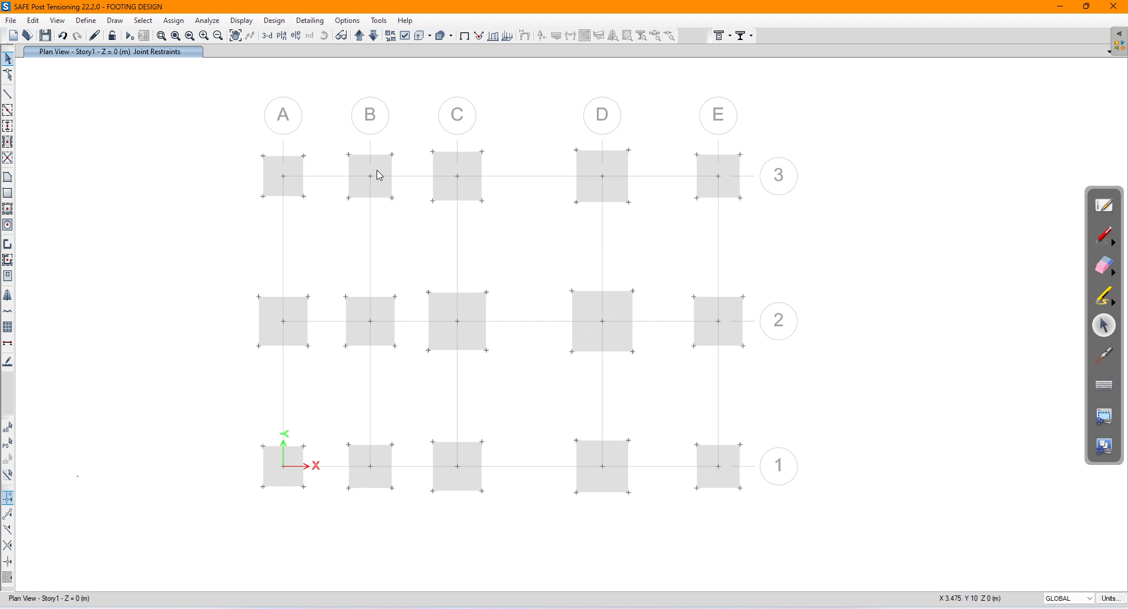
Run the analysis of the footing model
left_click(129, 36)
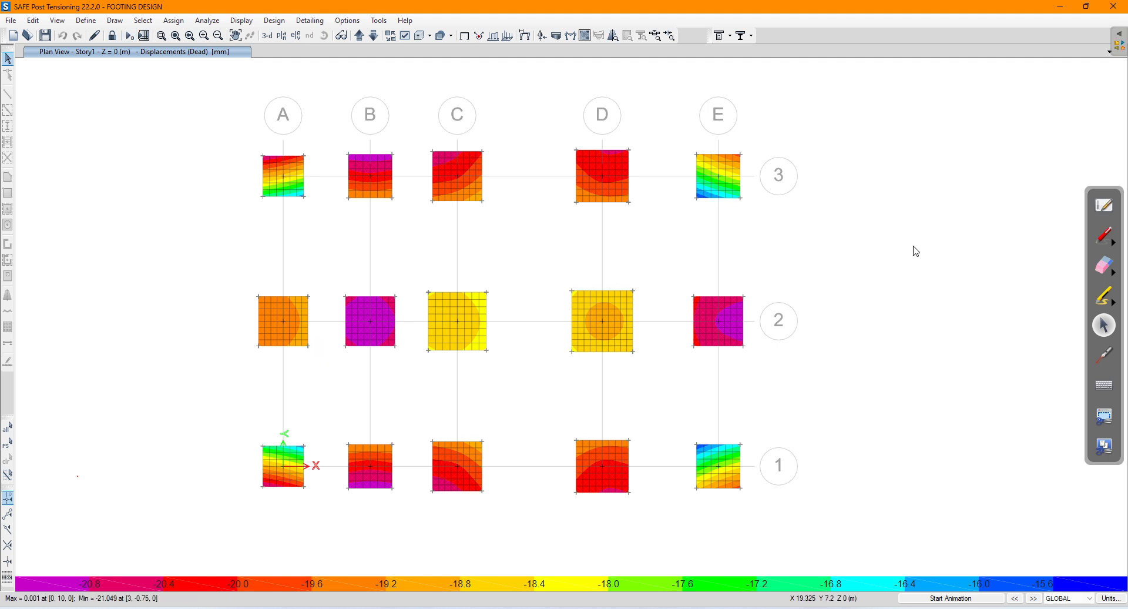
Handwrite a screen note beside the plan on checking soil pressure under the DL + LL service load combination against 200 kN/m²
left_click(1105, 242)
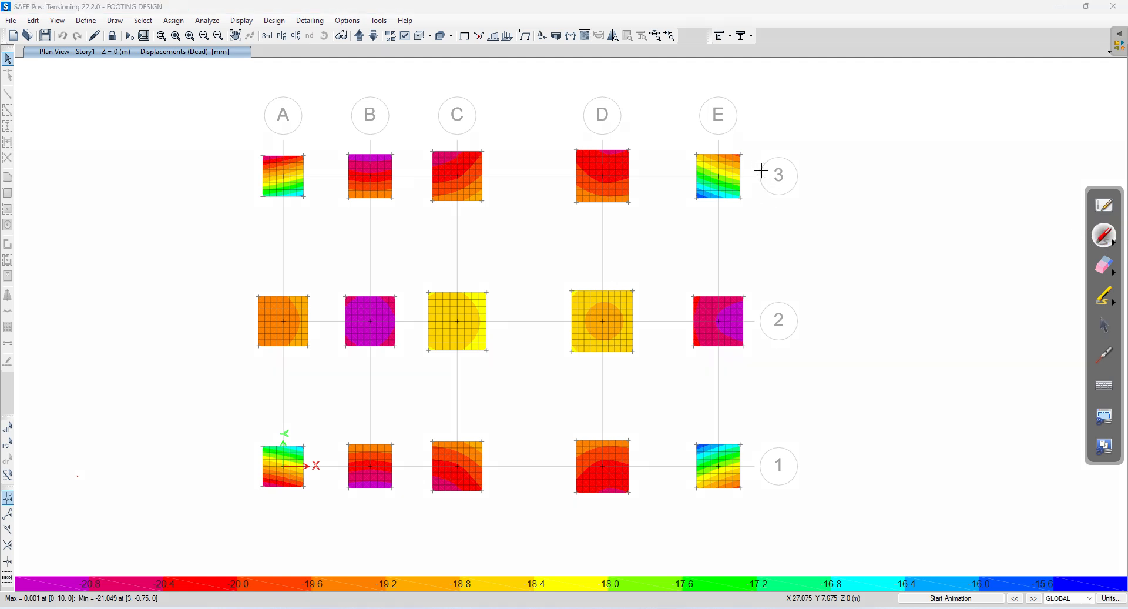
left_click_drag(844, 191, 837, 204)
mouse_move(875, 185)
left_mouse_down()
mouse_move(942, 175)
mouse_move(975, 187)
left_mouse_up()
left_click_drag(894, 219, 1045, 200)
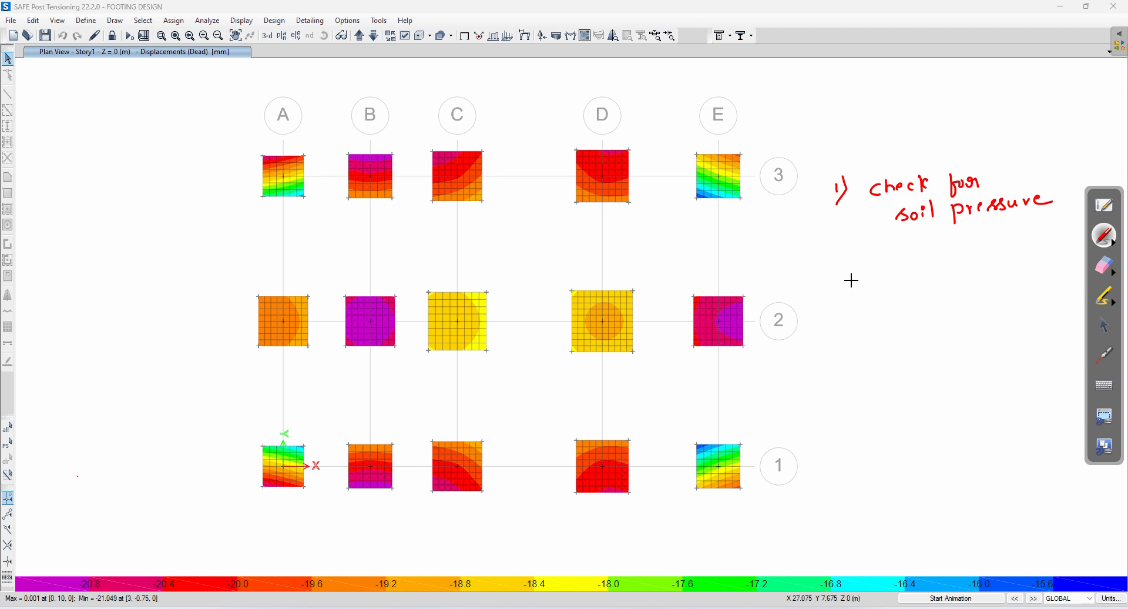
left_click_drag(897, 253, 974, 249)
mouse_move(853, 266)
left_mouse_down()
mouse_move(839, 280)
mouse_move(884, 268)
mouse_move(947, 276)
mouse_move(956, 259)
mouse_move(969, 272)
mouse_move(1006, 271)
mouse_move(1016, 256)
mouse_move(1070, 265)
left_mouse_up()
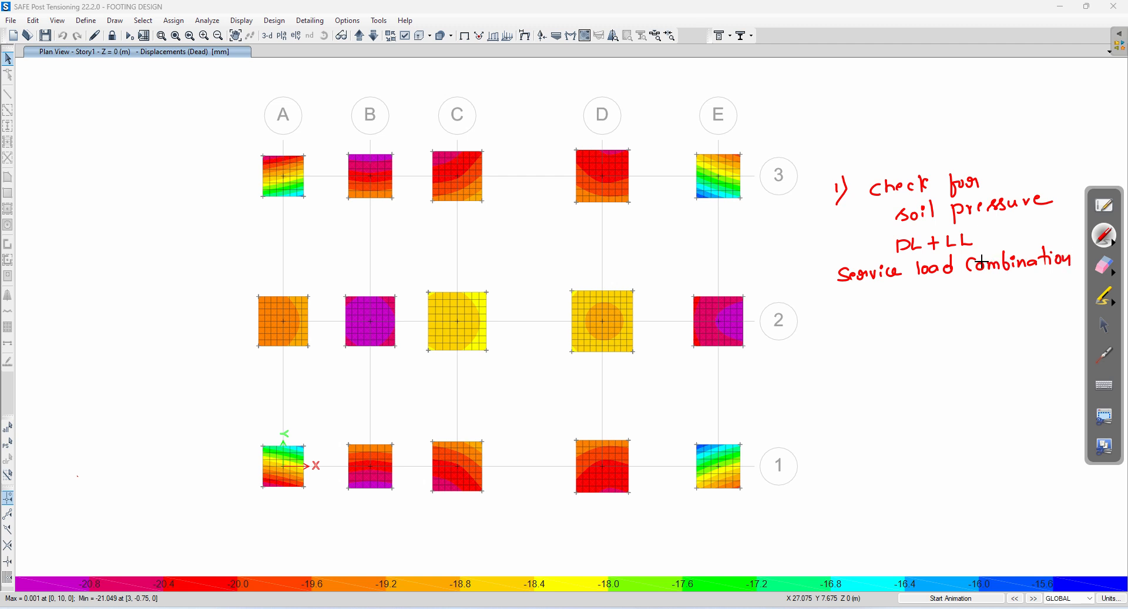
mouse_move(910, 299)
left_mouse_down()
mouse_move(936, 309)
mouse_move(1003, 293)
mouse_move(1006, 311)
mouse_move(1043, 290)
left_mouse_up()
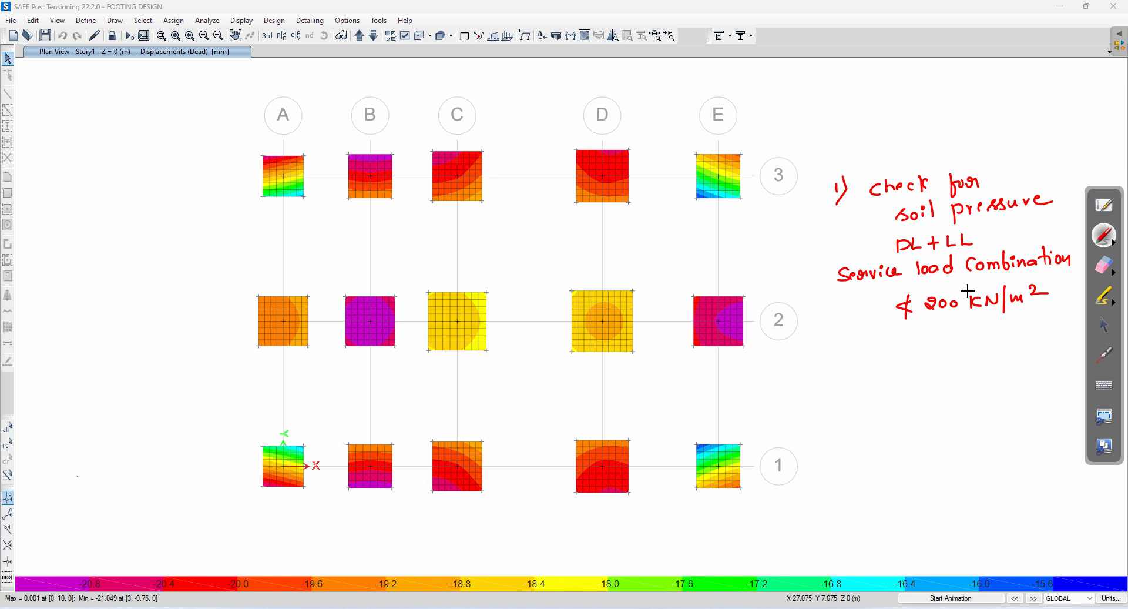
left_click(1106, 330)
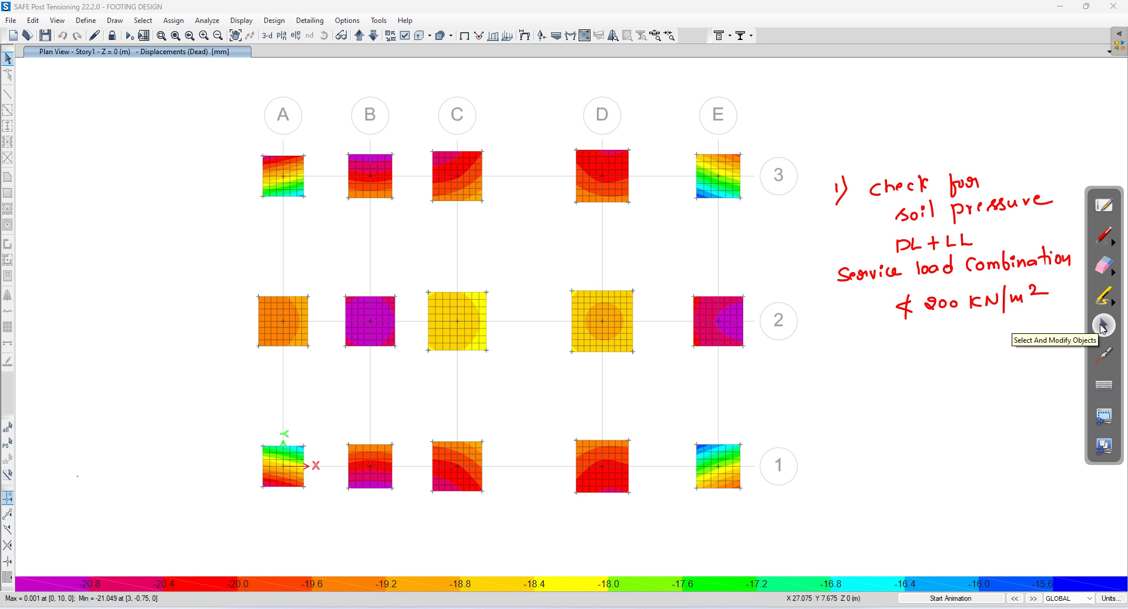
Display the filled soil pressure contours for the DL + LL load combination
left_click(252, 26)
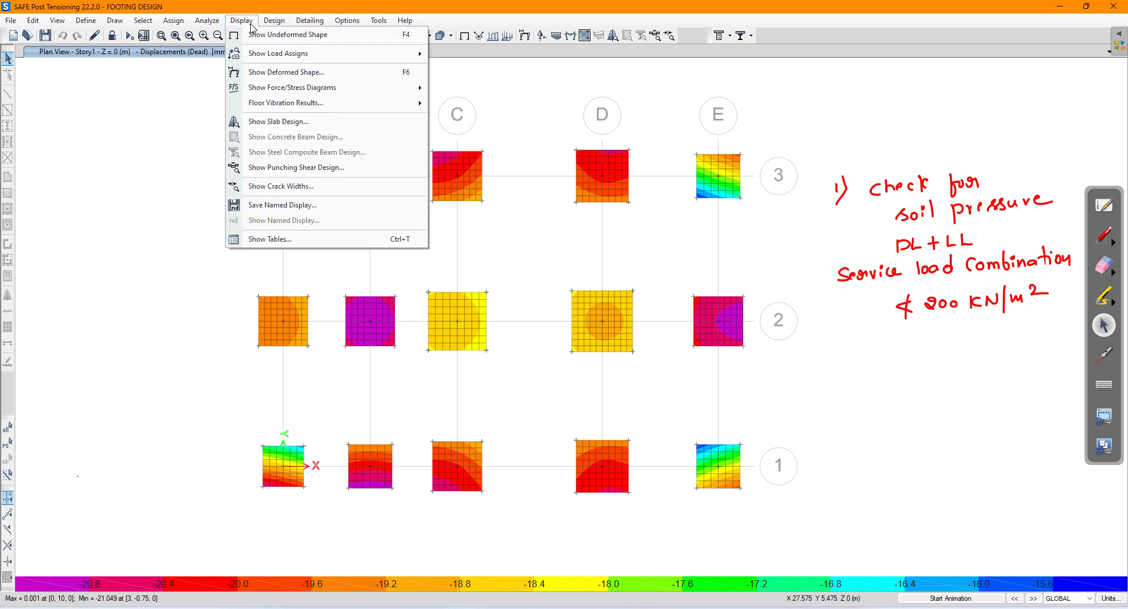
mouse_move(318, 89)
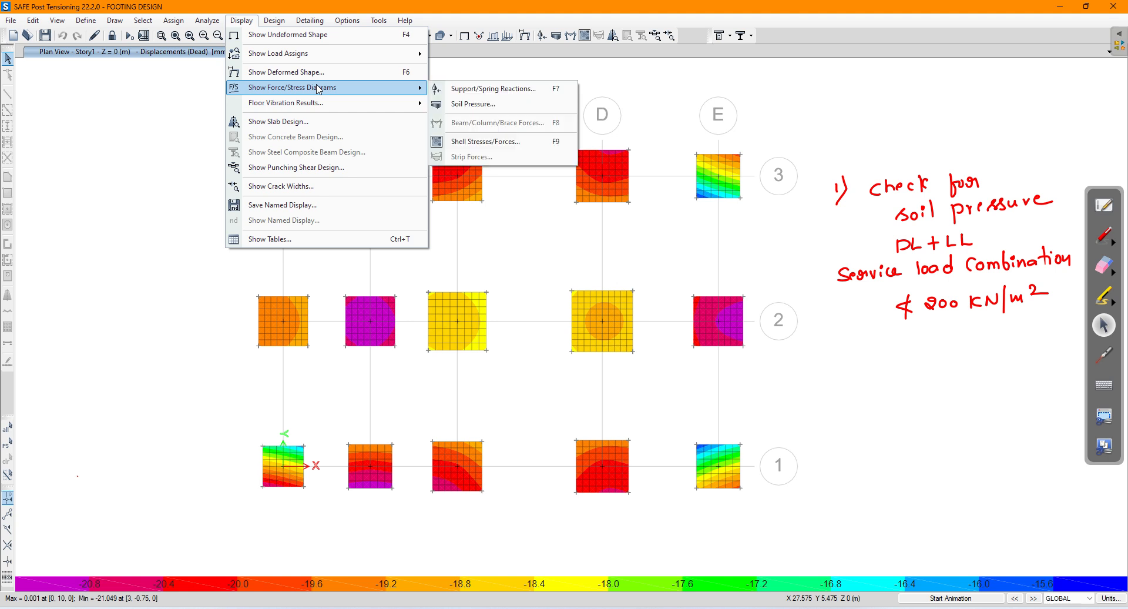
left_click(467, 106)
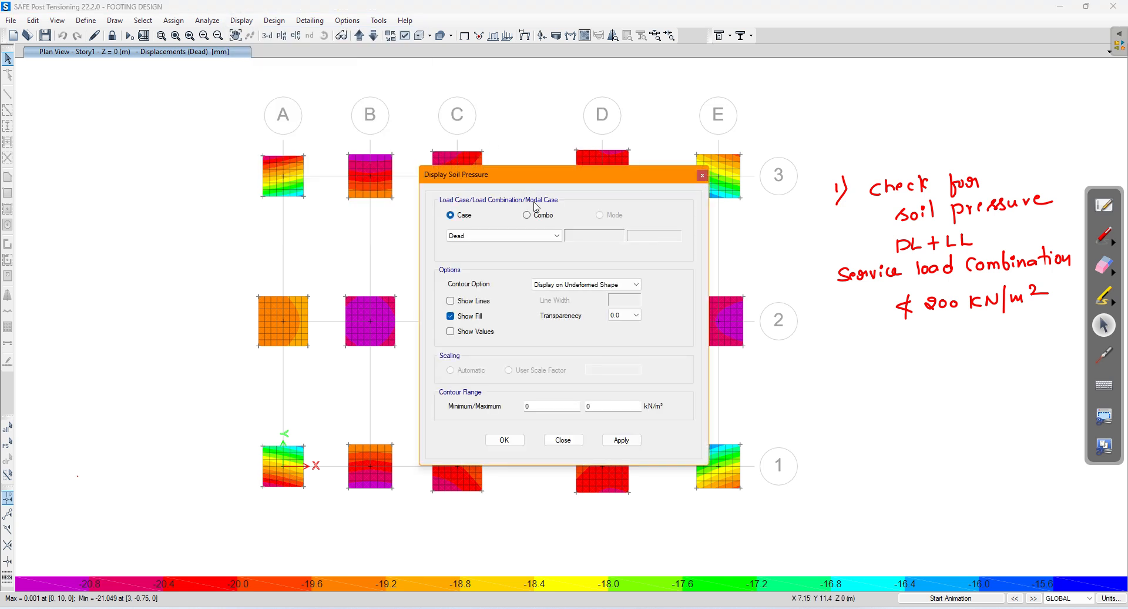
left_click(526, 215)
left_click(518, 236)
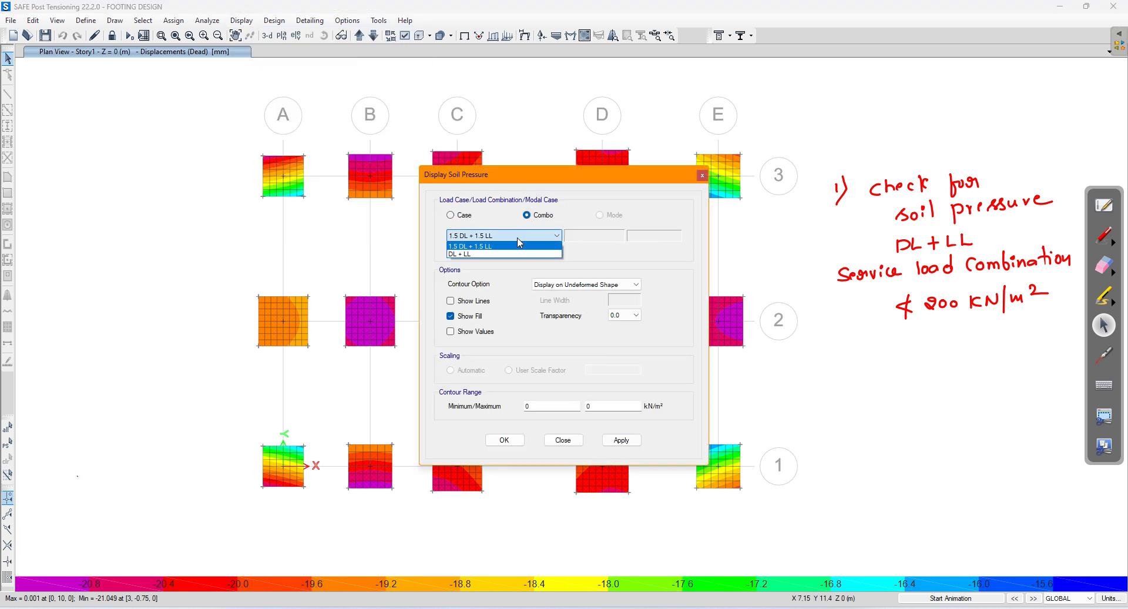
left_click(488, 254)
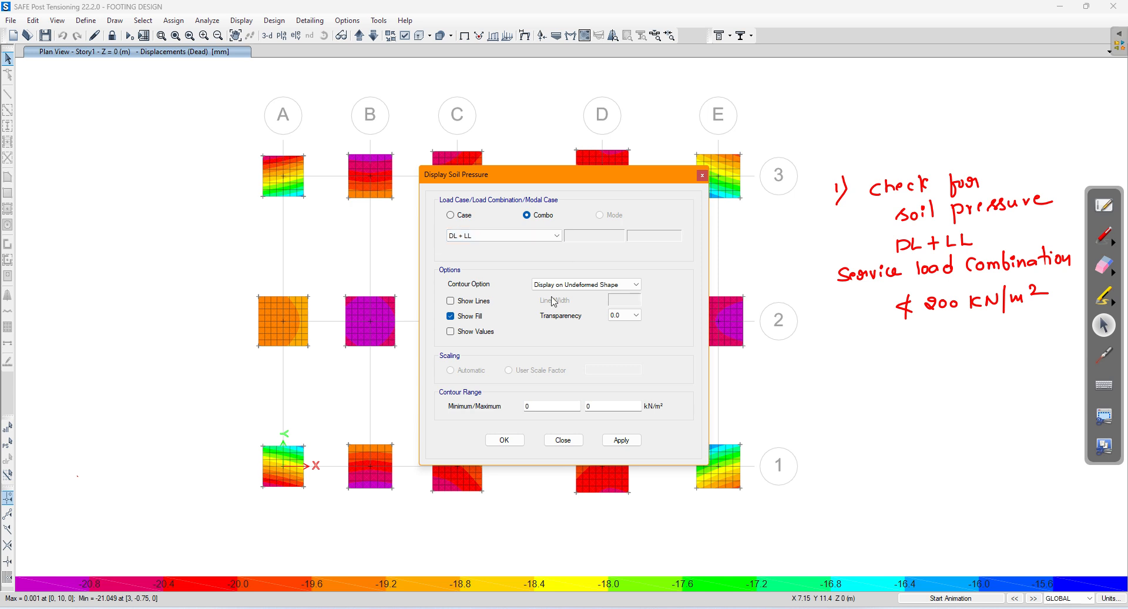
left_click(621, 440)
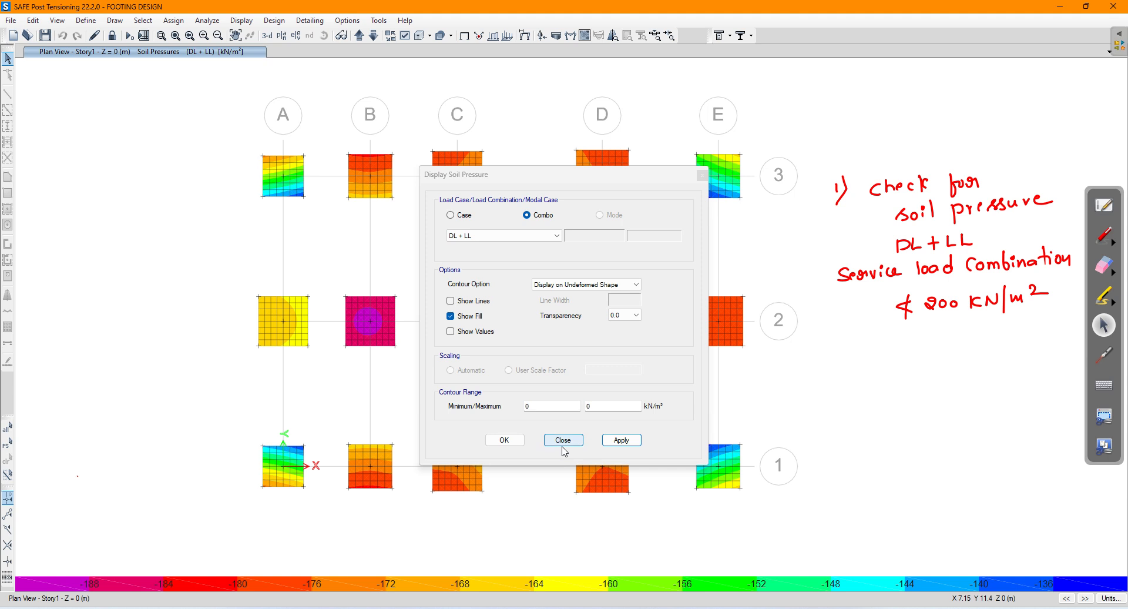
left_click(505, 440)
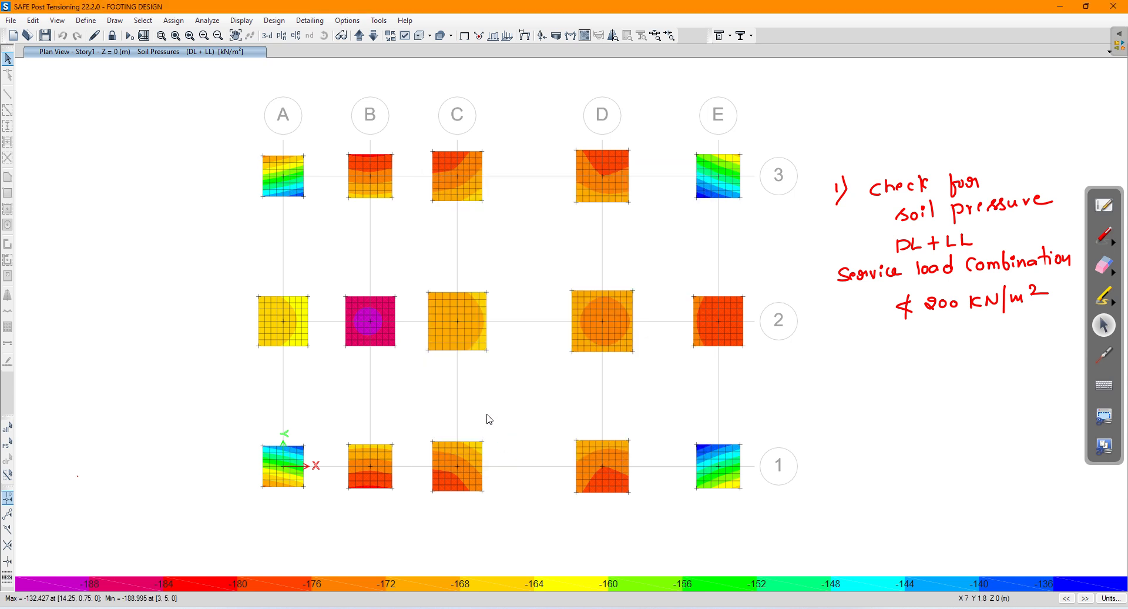
Examine the soil pressure values across the footings at grids A-3 and B-3 against the 200 kN/m² limit
mouse_move(433, 354)
mouse_move(279, 169)
scroll(280, 171, "up", 1)
scroll(279, 168, "up", 4)
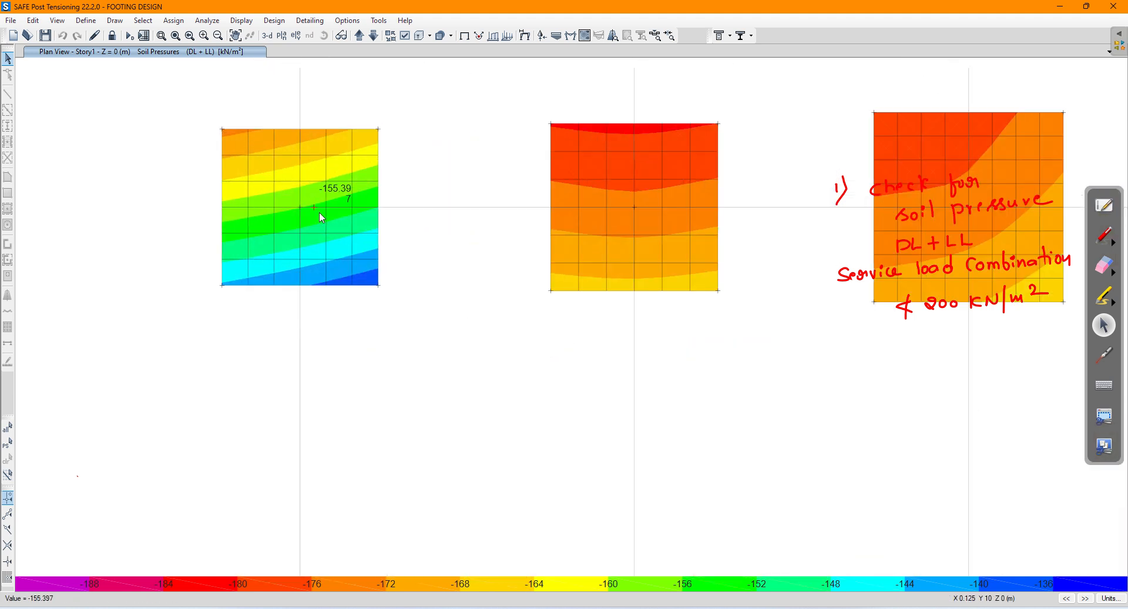
middle_click_drag(208, 323, 210, 316)
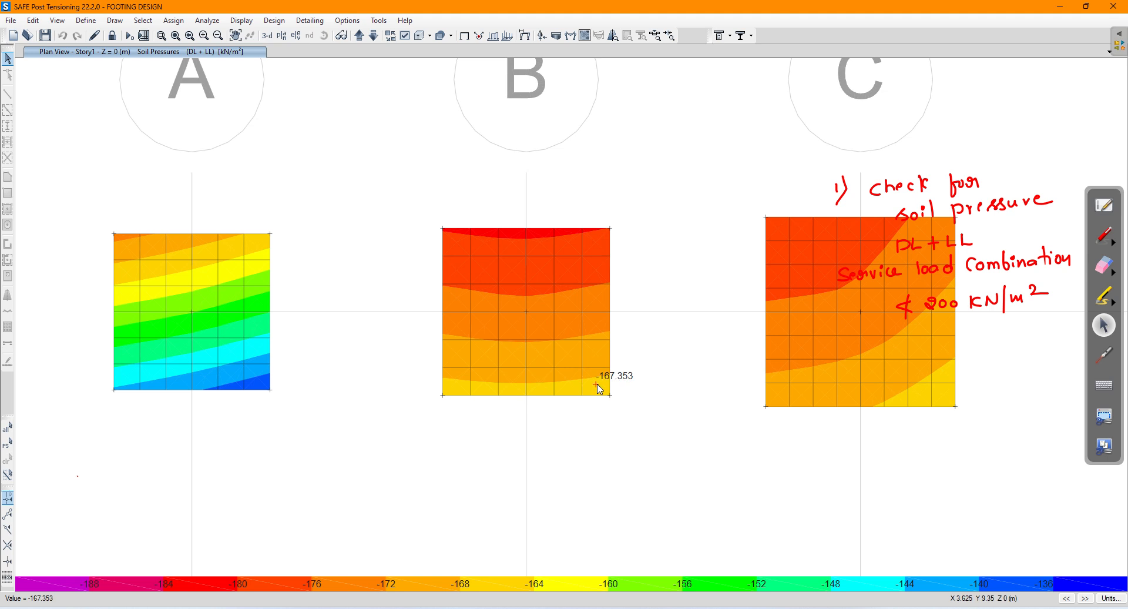
Examine the DL + LL soil pressures across the footings at grids C-3, D-3 and E-3 against the 200 kN/m² limit
middle_click_drag(636, 375, 343, 372)
scroll(470, 371, "up", 3)
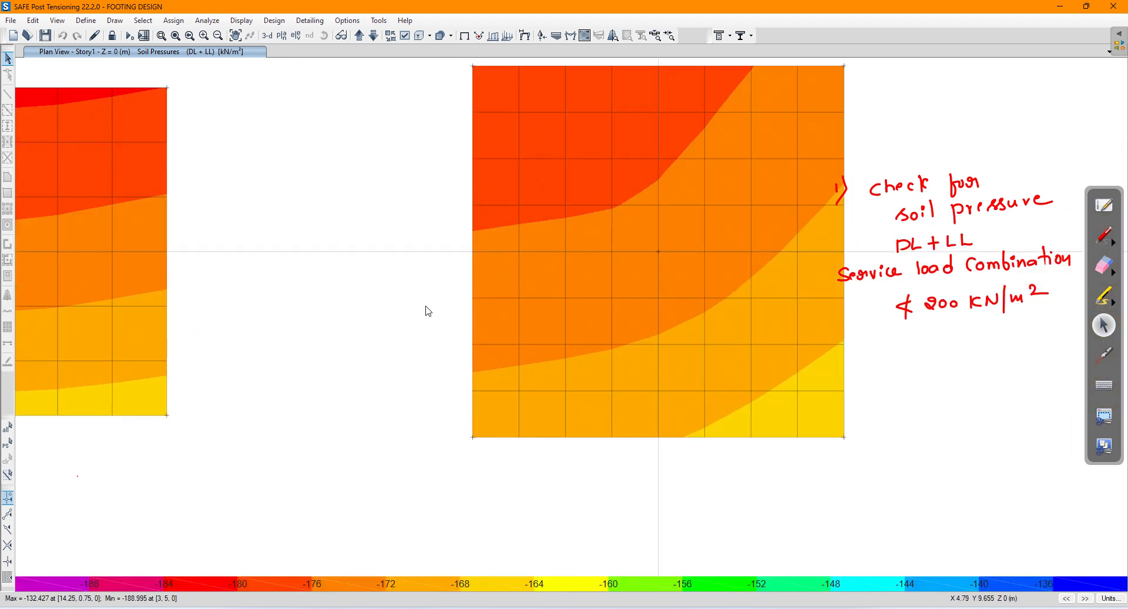
middle_click_drag(597, 277, 385, 399)
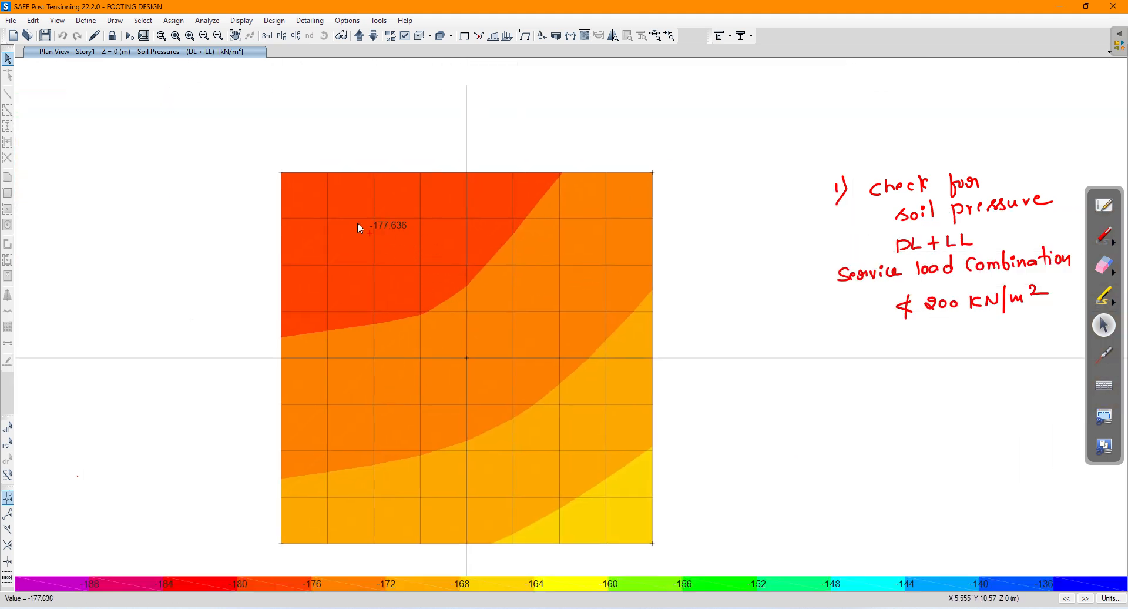
middle_click_drag(357, 266, 350, 249)
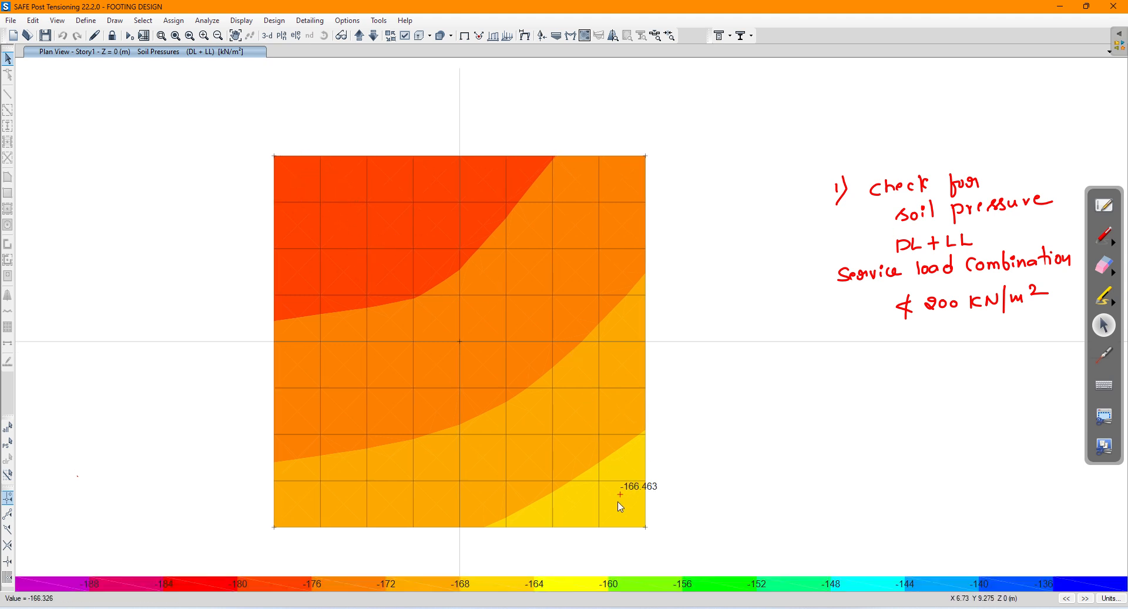
scroll(354, 329, "down", 3)
middle_click_drag(552, 375, 127, 381)
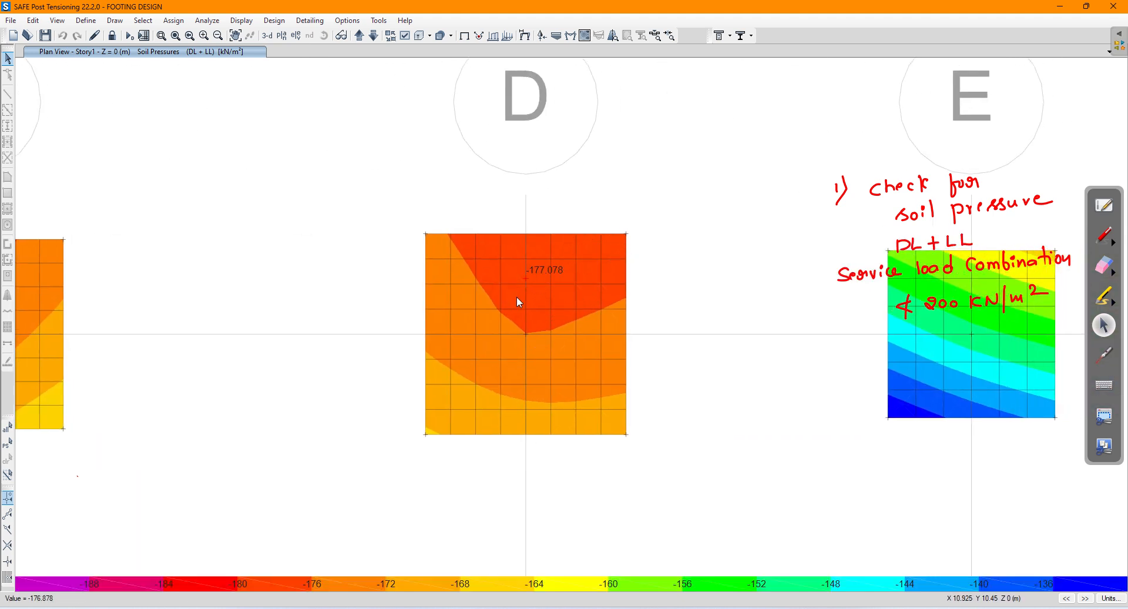
middle_click_drag(870, 420, 406, 423)
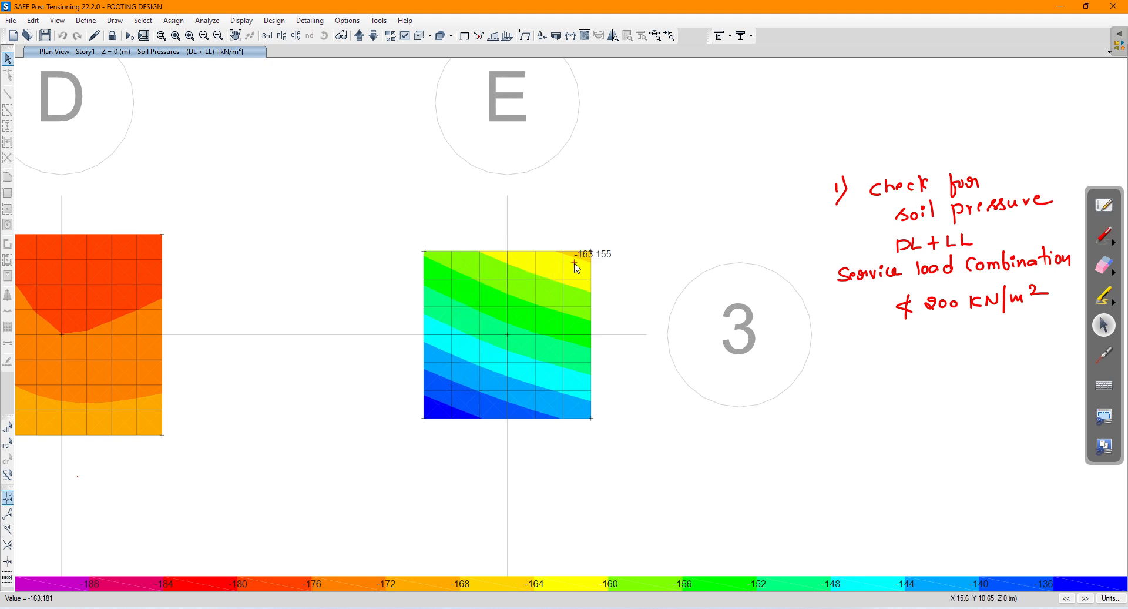
scroll(578, 268, "down", 3)
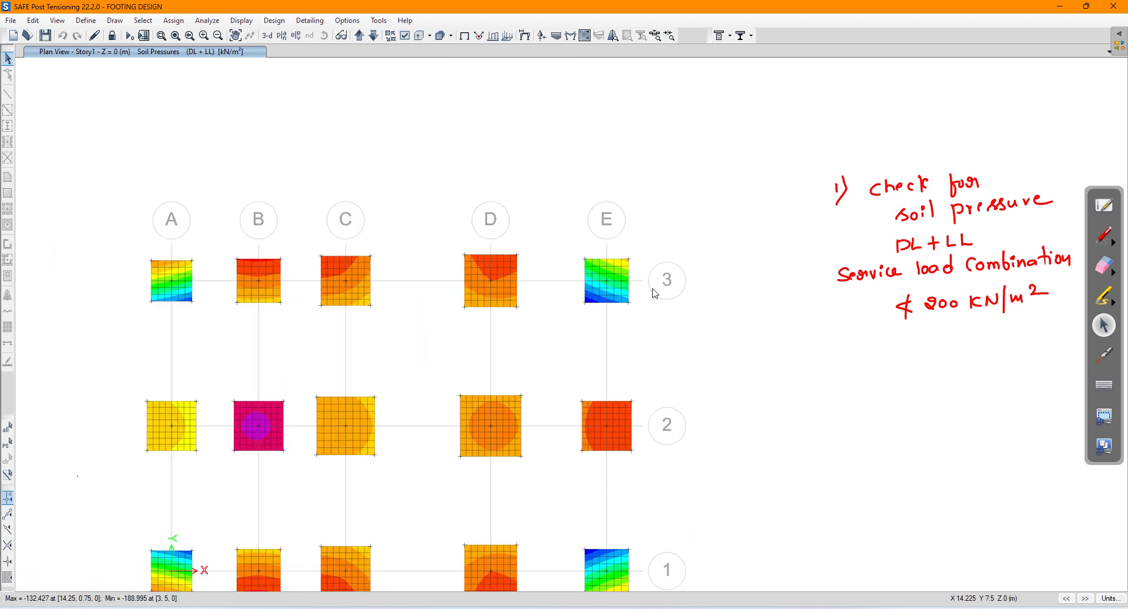
Examine the DL + LL soil pressures across the grid 2 footings from A to E against the 200 kN/m² limit
scroll(269, 333, "up", 2)
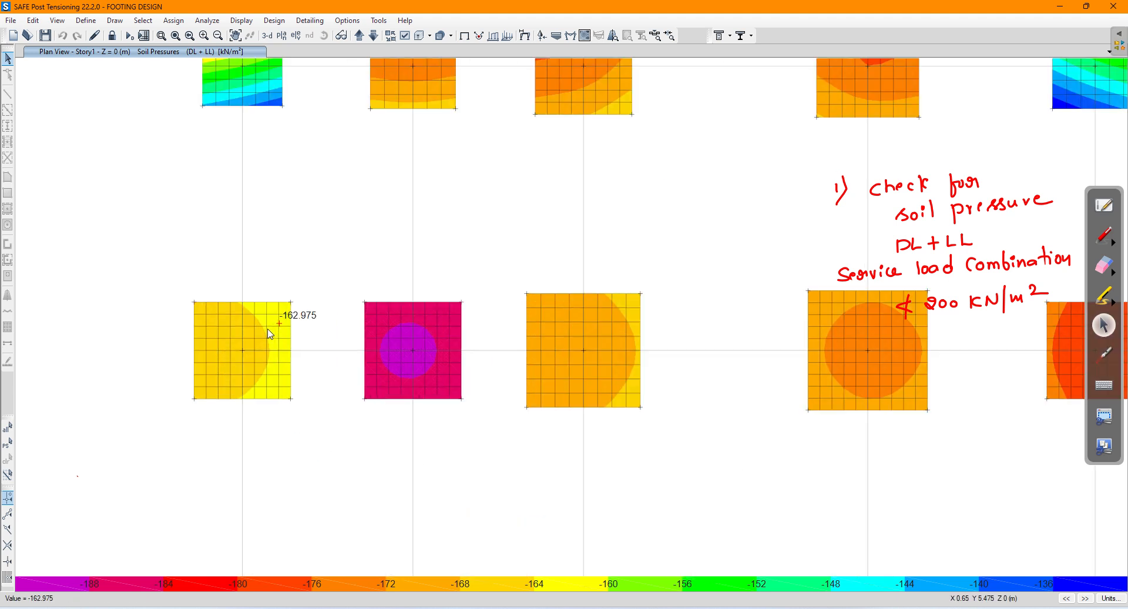
scroll(269, 333, "up", 2)
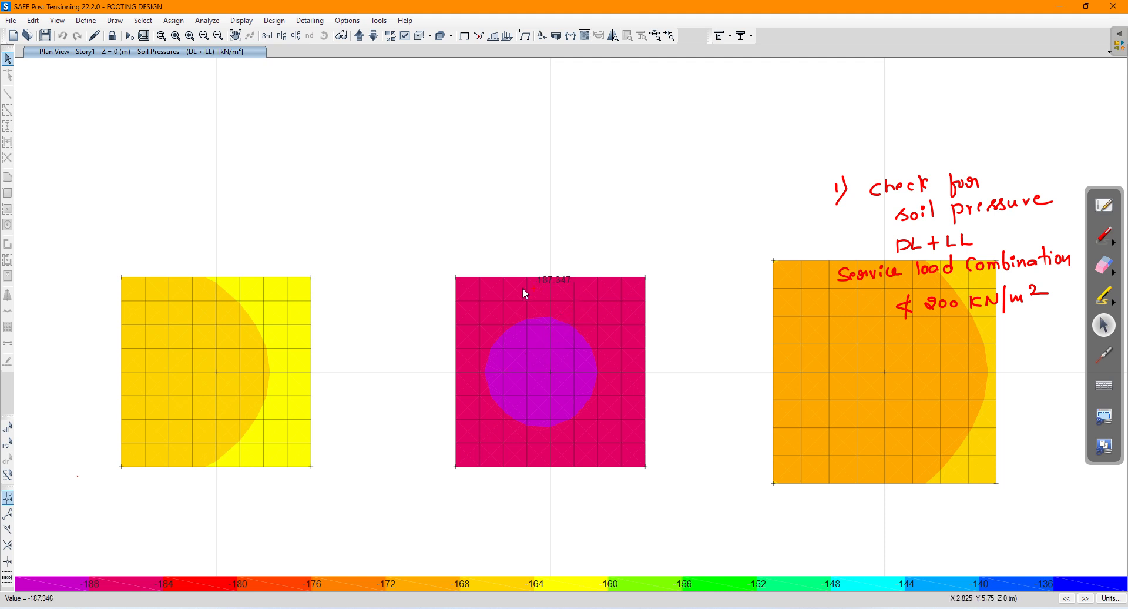
middle_click_drag(740, 383, 415, 392)
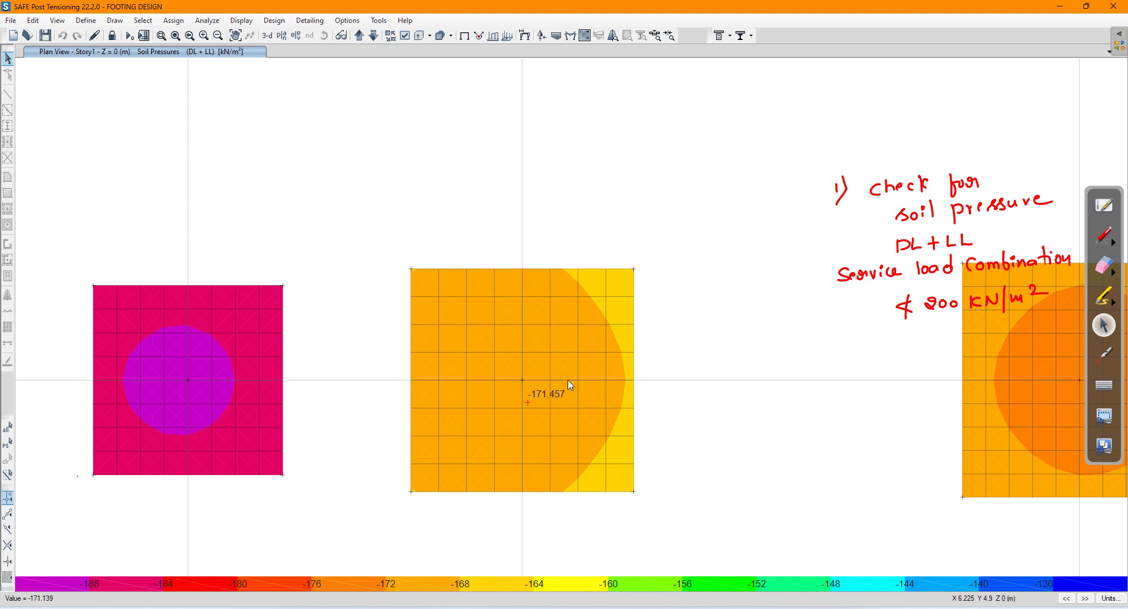
middle_click_drag(700, 390, 187, 390)
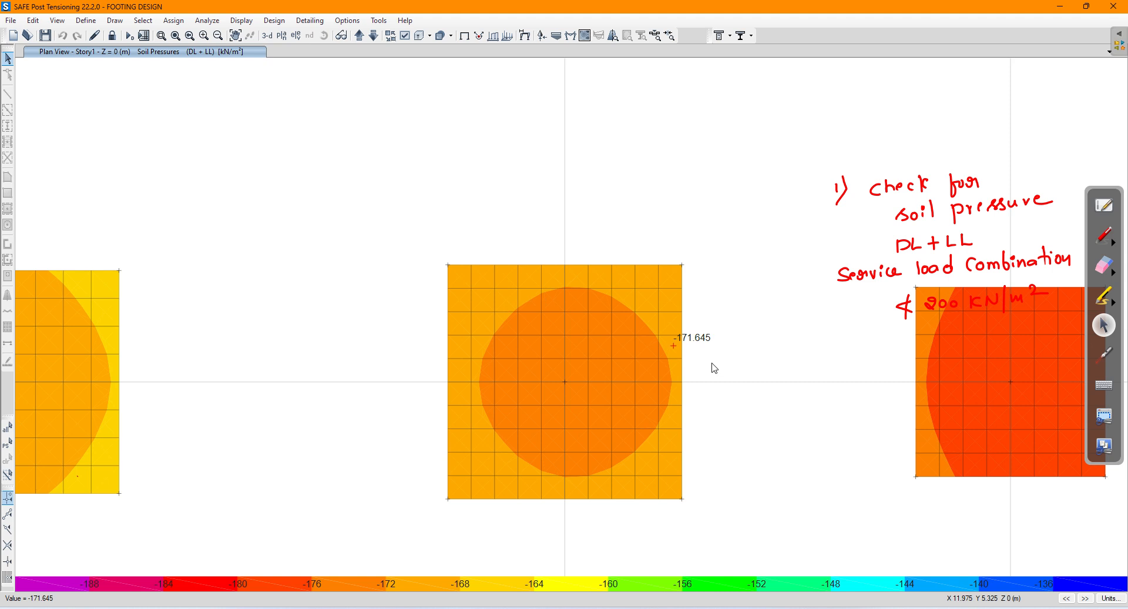
middle_click_drag(713, 367, 312, 375)
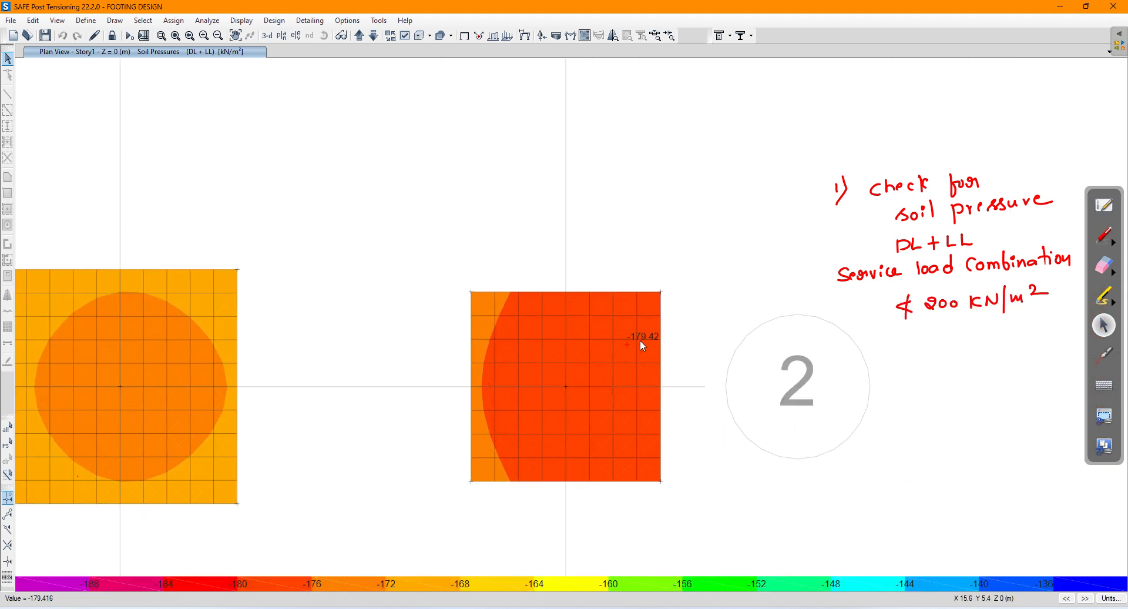
scroll(643, 345, "down", 4)
Examine the DL + LL soil pressures across the grid 1 footings from A to E against the 200 kN/m² limit
middle_click_drag(529, 428, 582, 350)
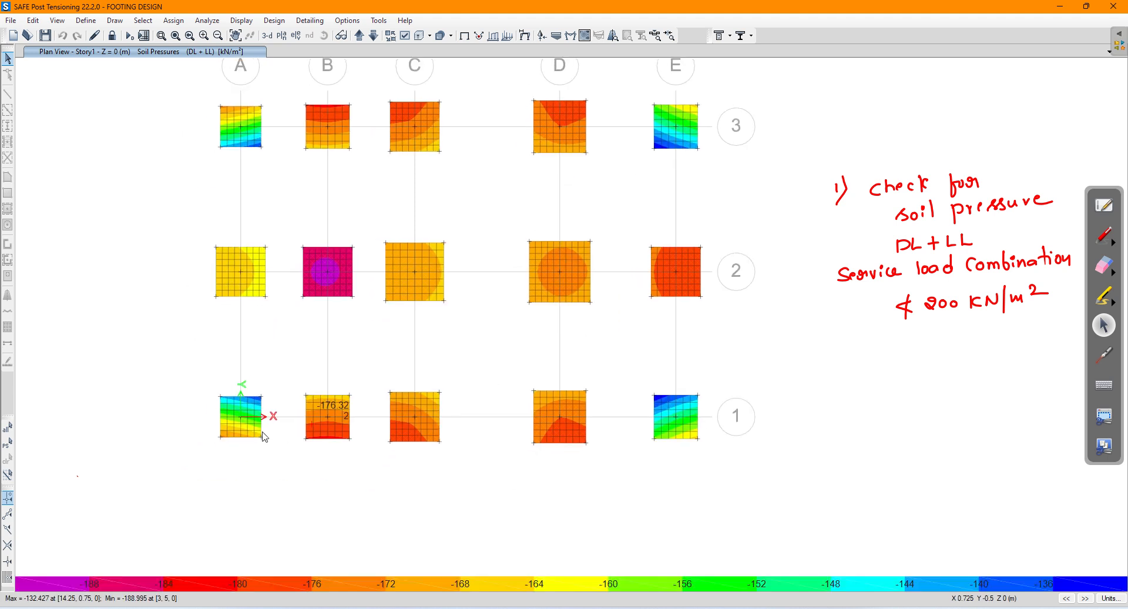
scroll(263, 436, "up", 3)
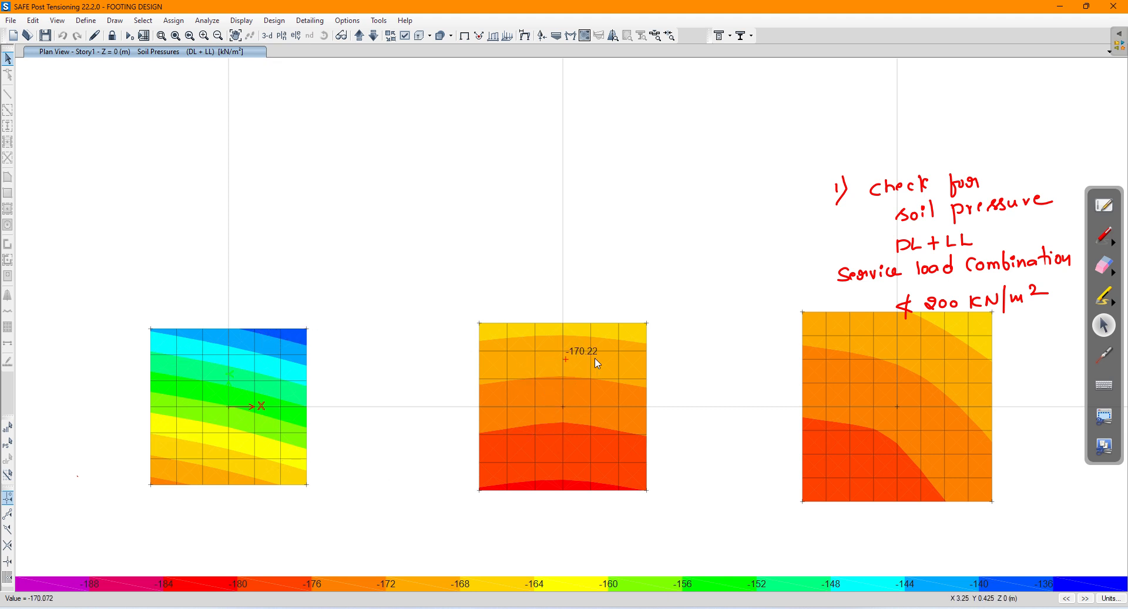
middle_click_drag(607, 460, 234, 513)
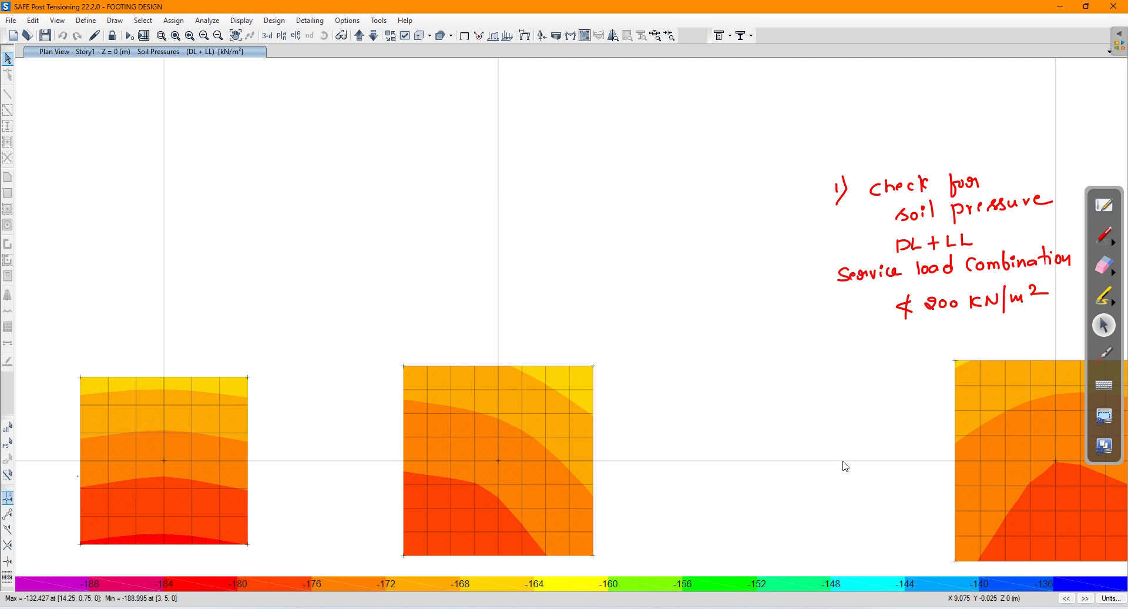
middle_click_drag(844, 465, 343, 460)
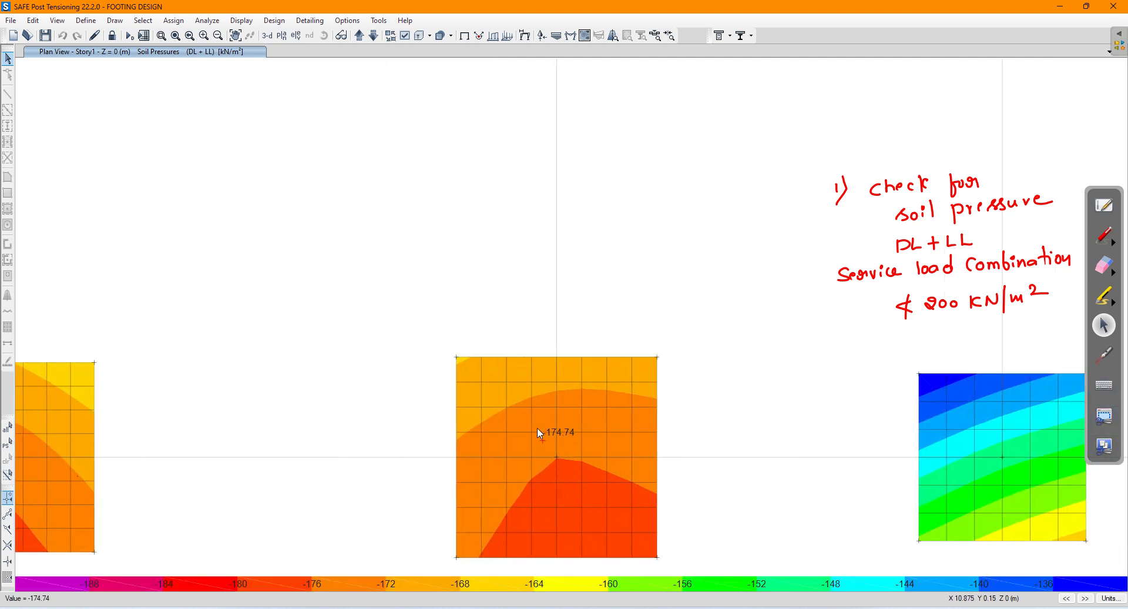
middle_click_drag(973, 468, 528, 502)
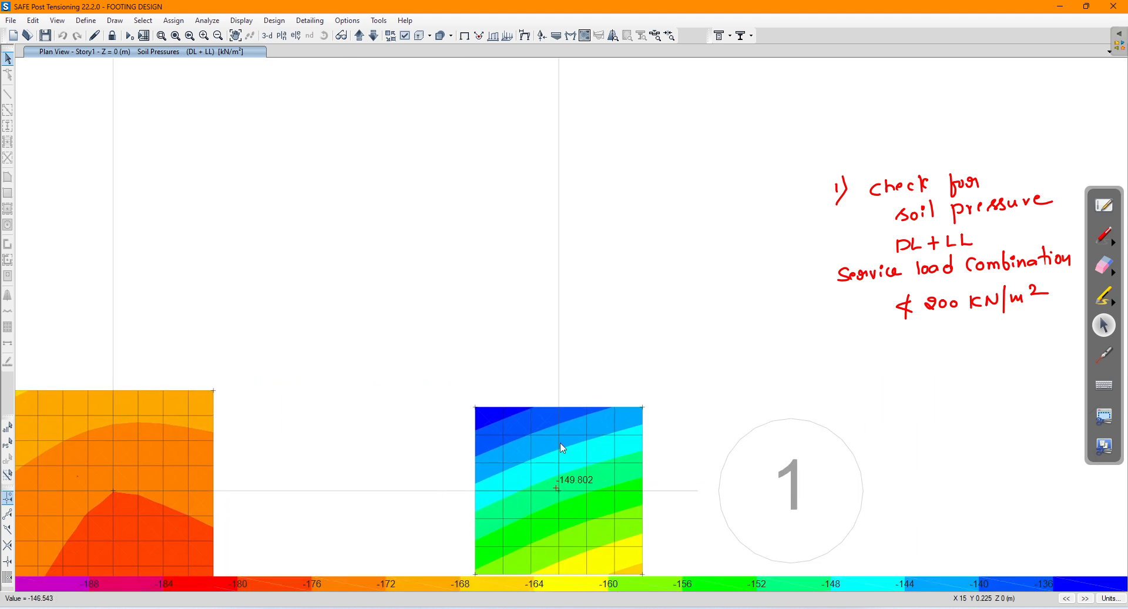
scroll(609, 398, "down", 3)
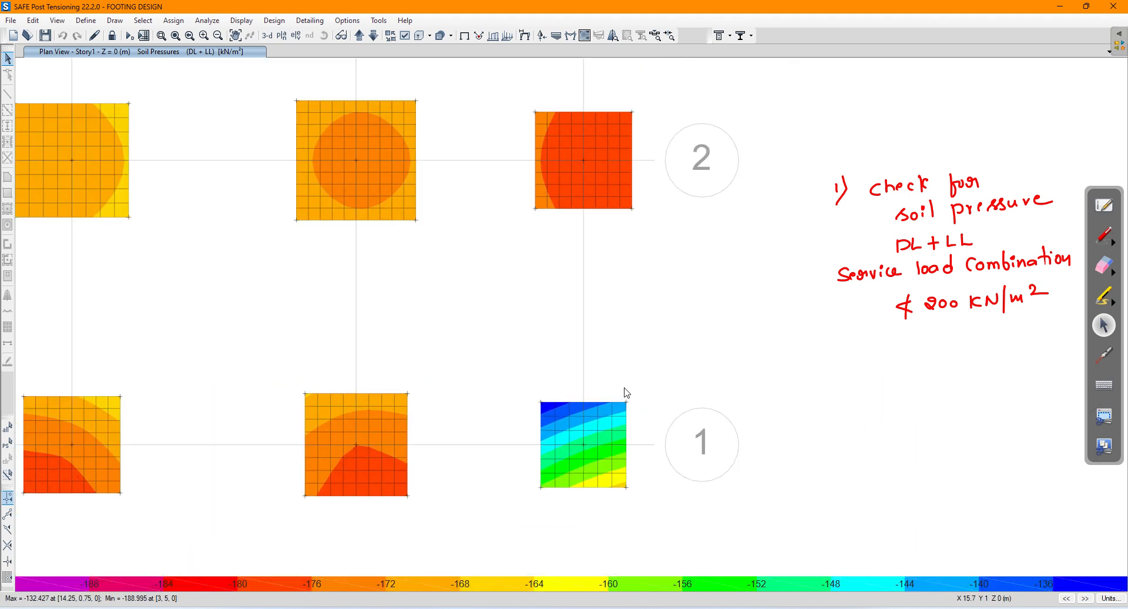
scroll(593, 431, "up", 3)
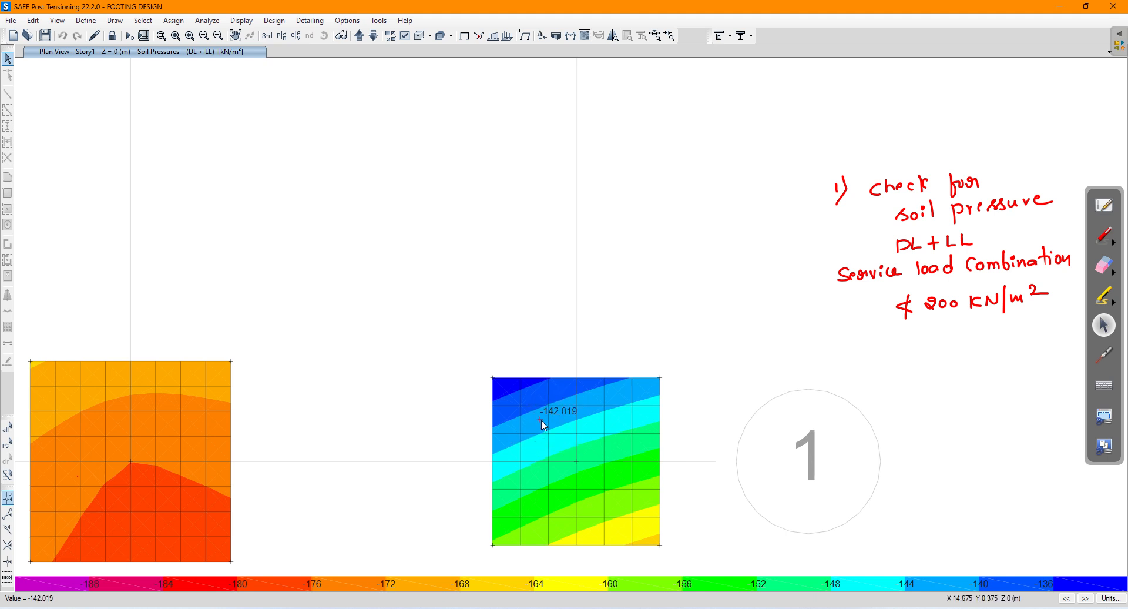
scroll(253, 464, "down", 1)
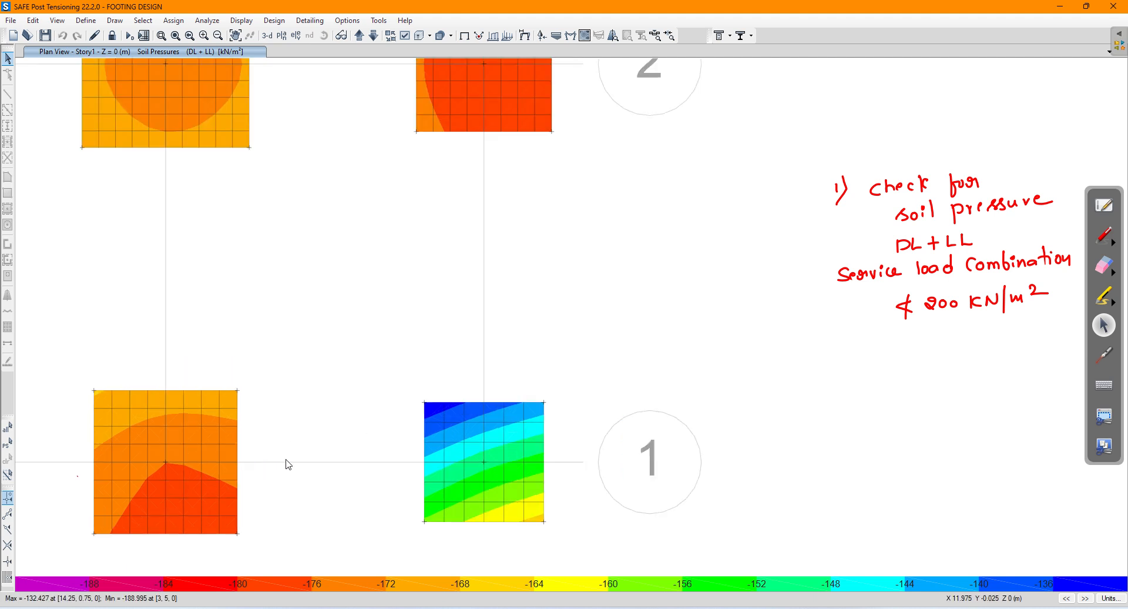
scroll(353, 447, "down", 2)
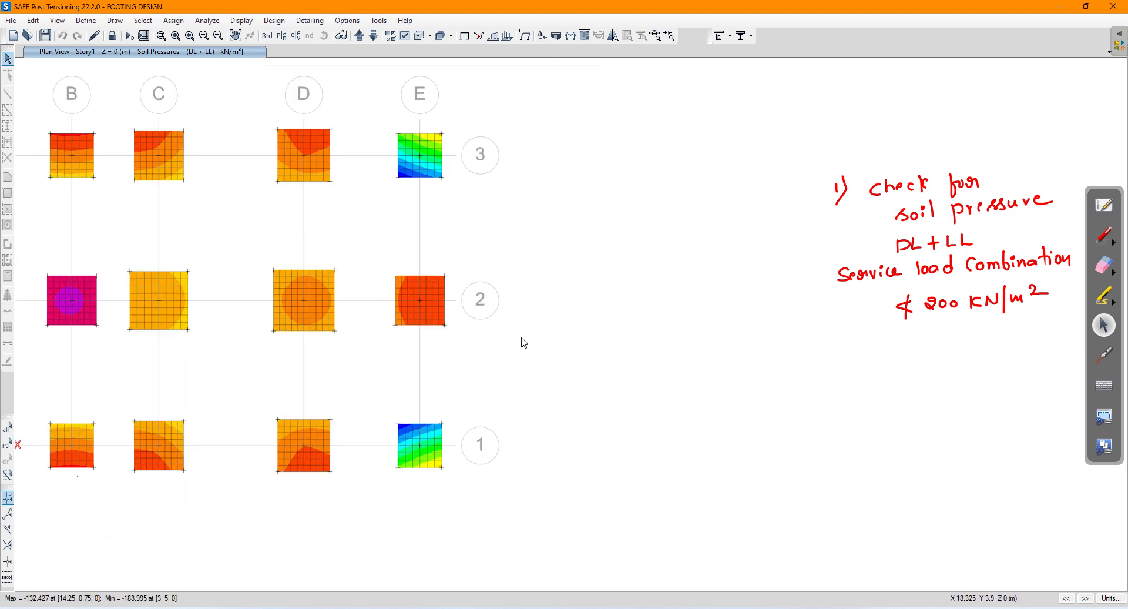
Recheck the soil pressures on the footing at grid B-2 and compare them with the neighbouring footing at C-2
middle_click_drag(524, 343, 749, 362)
mouse_move(305, 331)
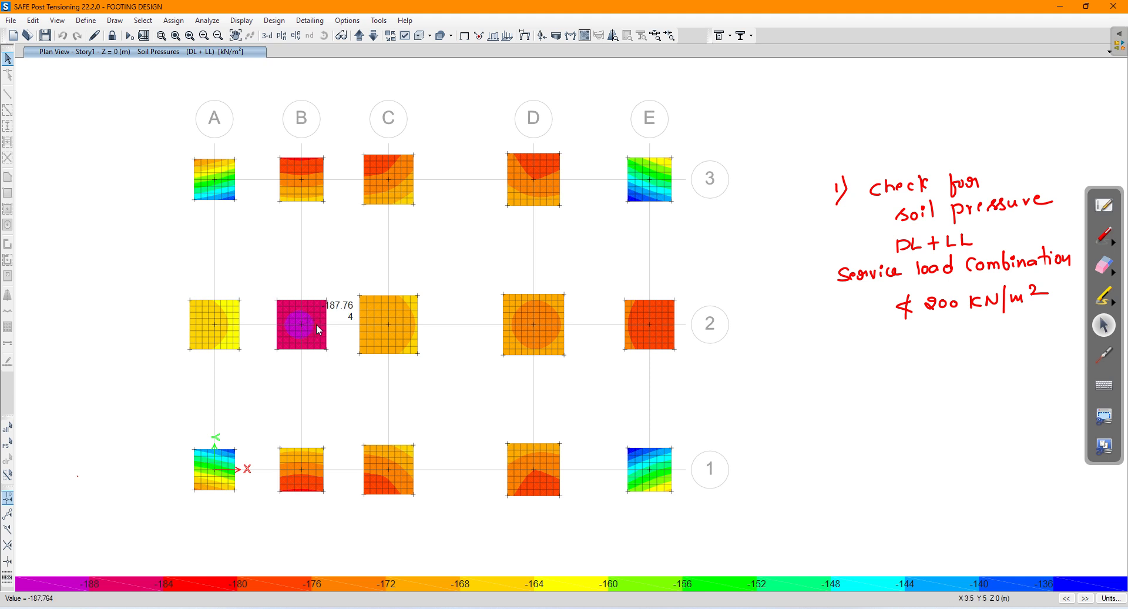
scroll(298, 332, "up", 3)
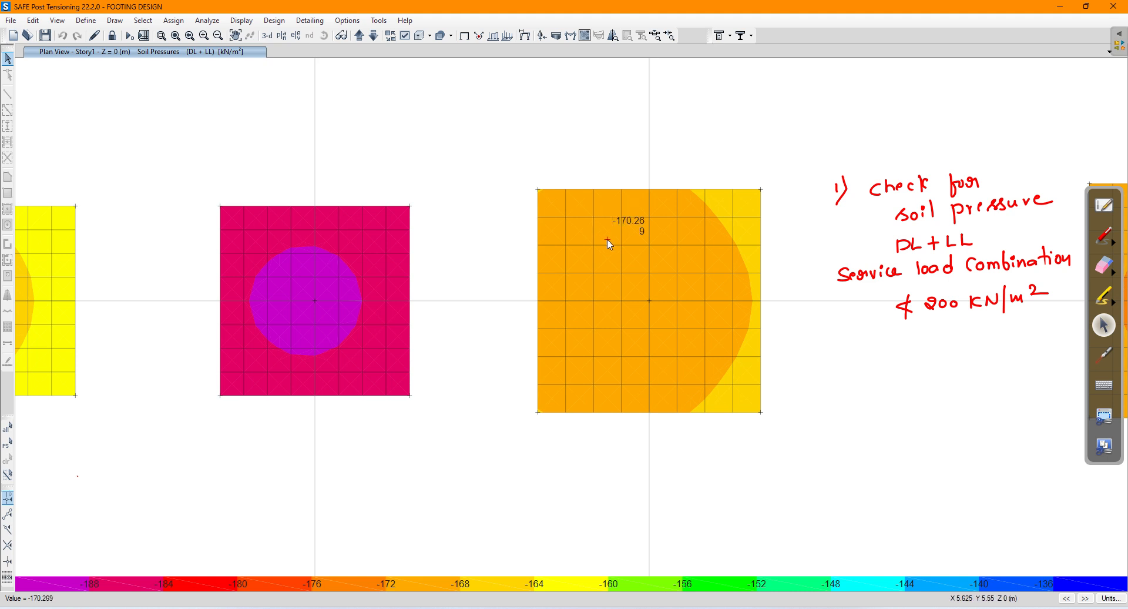
Handwrite a screen note above the footings reading "-ve = compression" and "+ve = uplift"
left_click(1105, 237)
left_click_drag(472, 160, 681, 88)
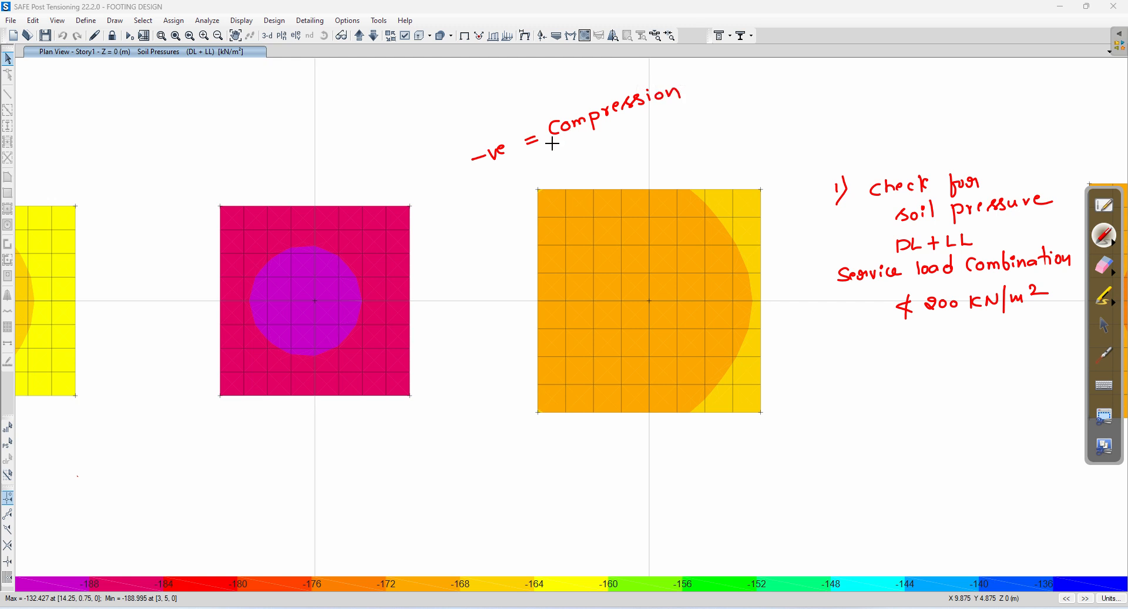
mouse_move(483, 188)
left_mouse_down()
mouse_move(599, 150)
mouse_move(605, 133)
mouse_move(616, 157)
mouse_move(629, 129)
left_mouse_up()
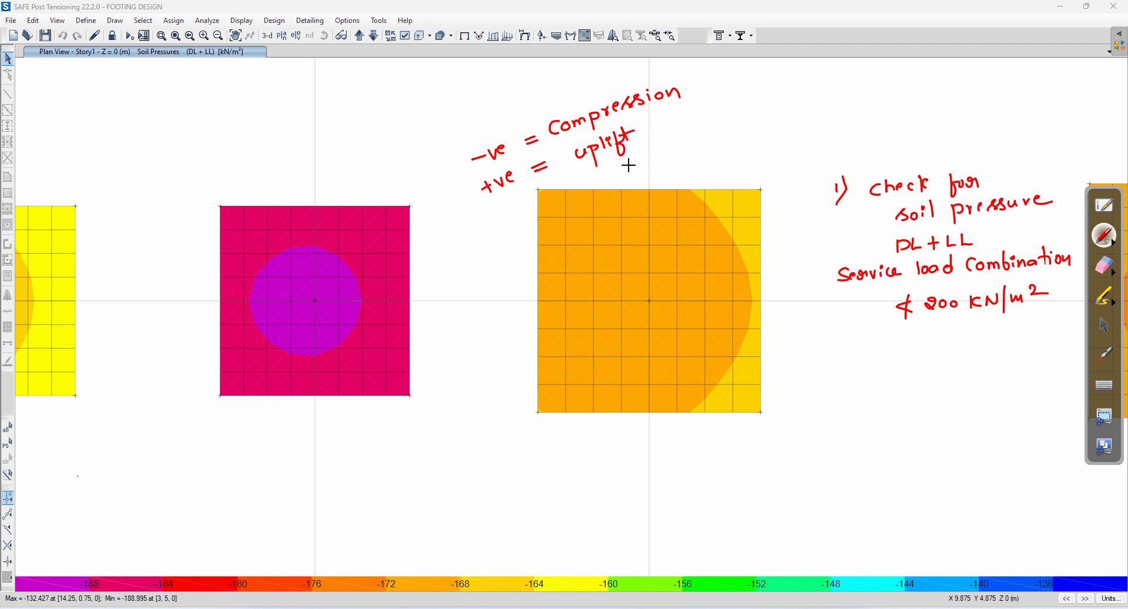
left_click(1105, 325)
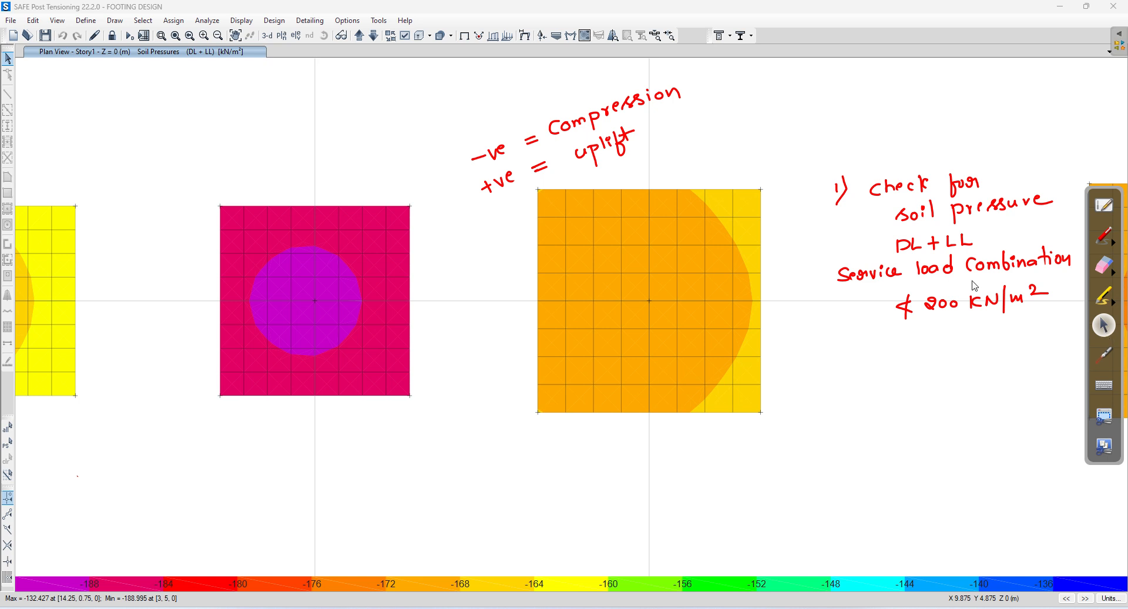
Erase all the handwritten notes from the screen and return to normal pointer mode
left_click(1104, 267)
mouse_move(715, 106)
left_mouse_down()
mouse_move(493, 157)
mouse_move(687, 131)
mouse_move(933, 157)
mouse_move(1044, 241)
mouse_move(858, 266)
mouse_move(909, 322)
left_mouse_up()
left_click(1110, 335)
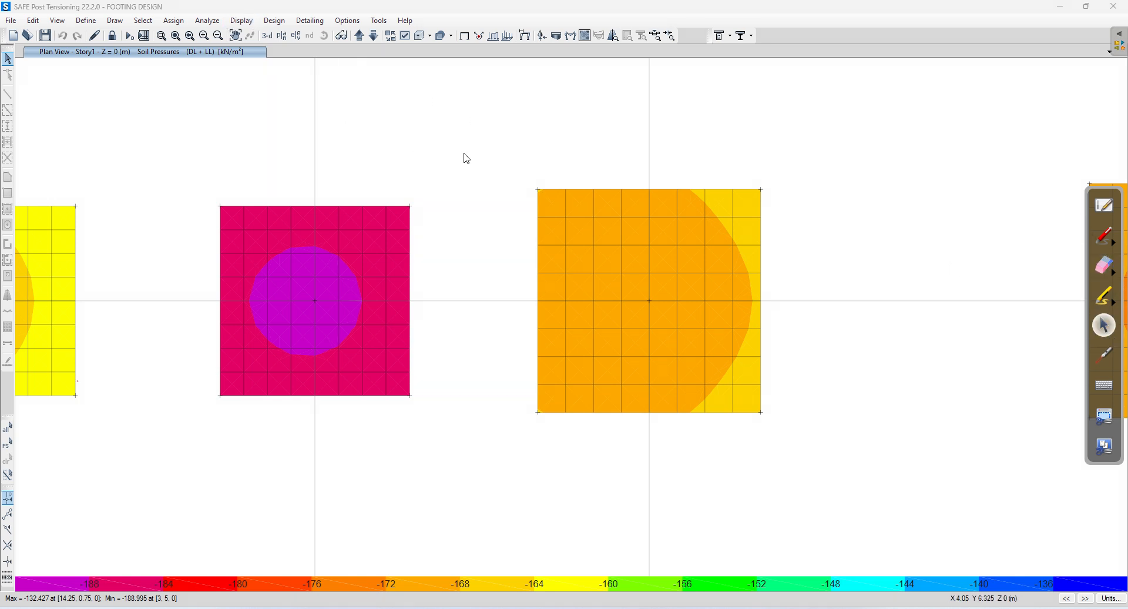
Redisplay the DL + LL soil pressure contours for all footings with the contour range minimum and maximum both at -200 kN/m²
scroll(499, 171, "down", 5)
middle_click_drag(642, 260, 599, 380)
left_click(241, 21)
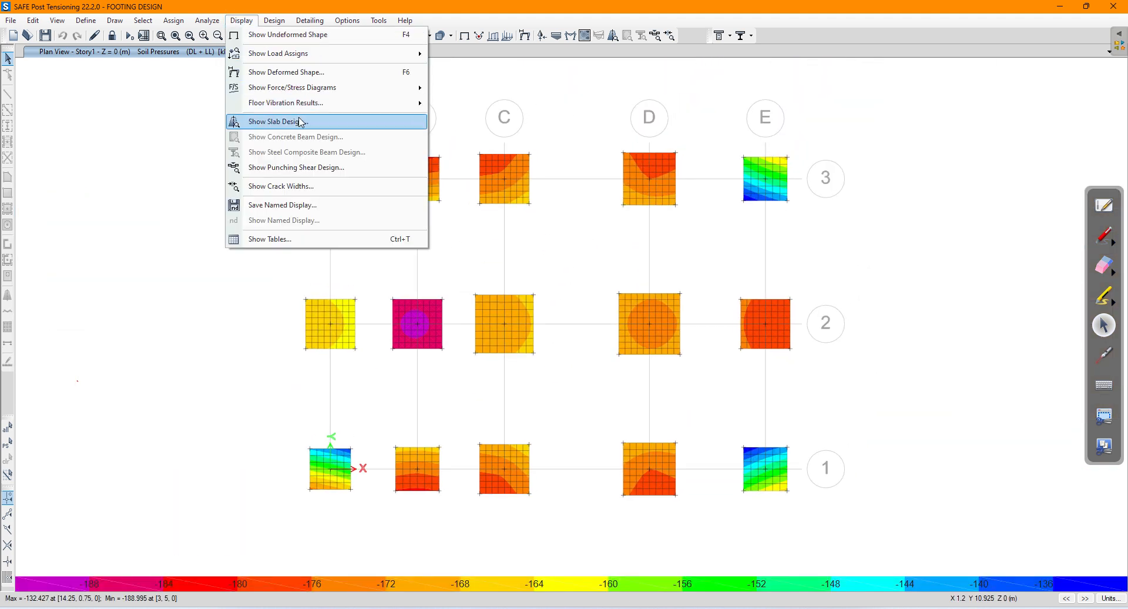
mouse_move(358, 86)
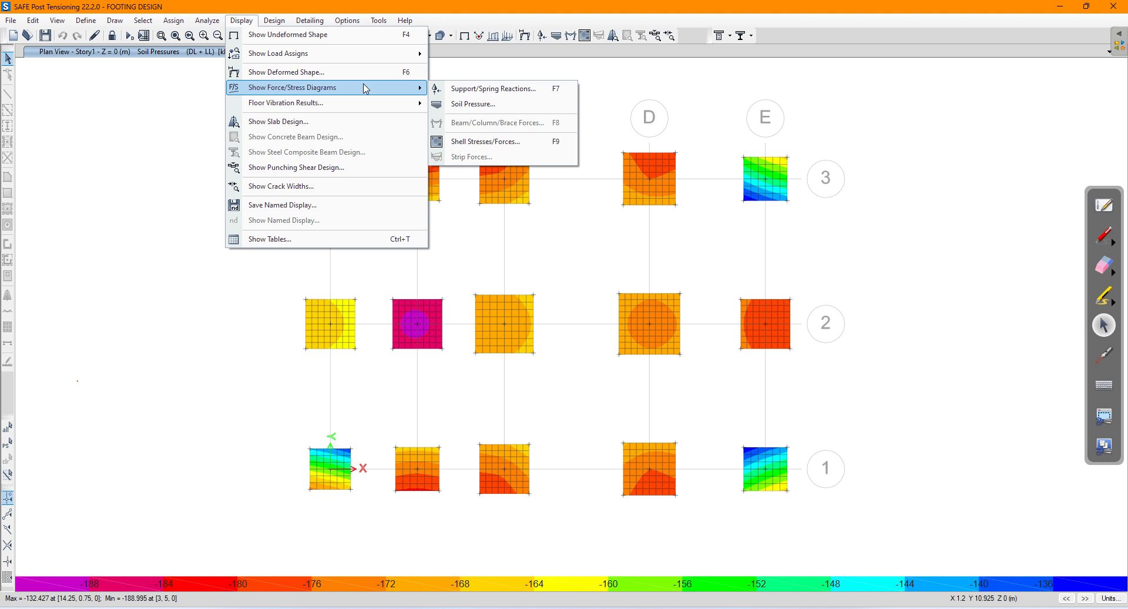
left_click(475, 106)
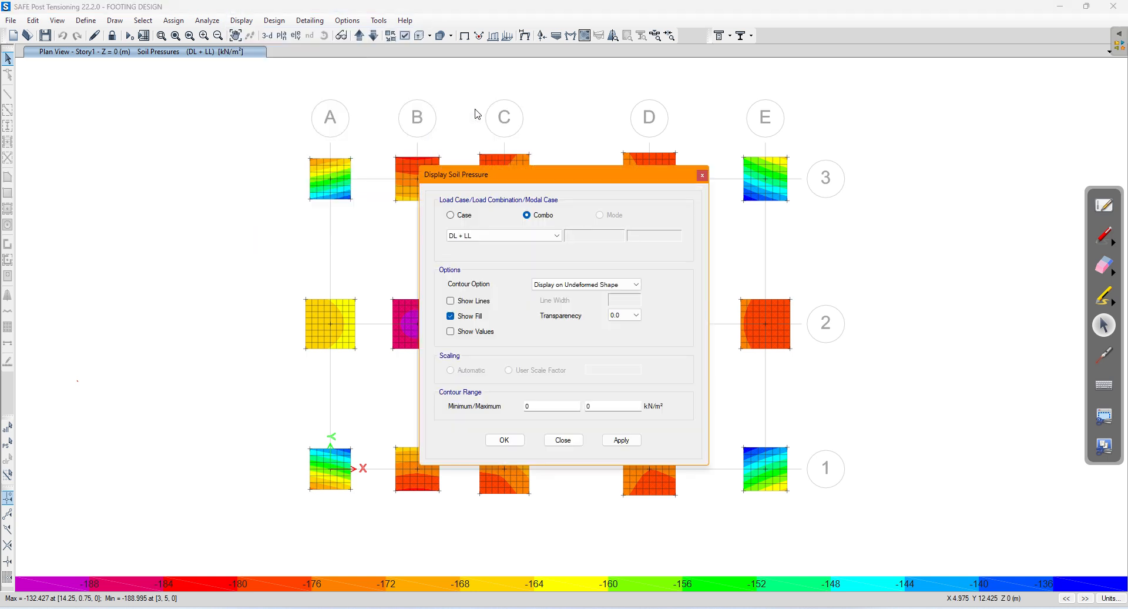
double_click(526, 405)
double_click(609, 404)
left_click(621, 440)
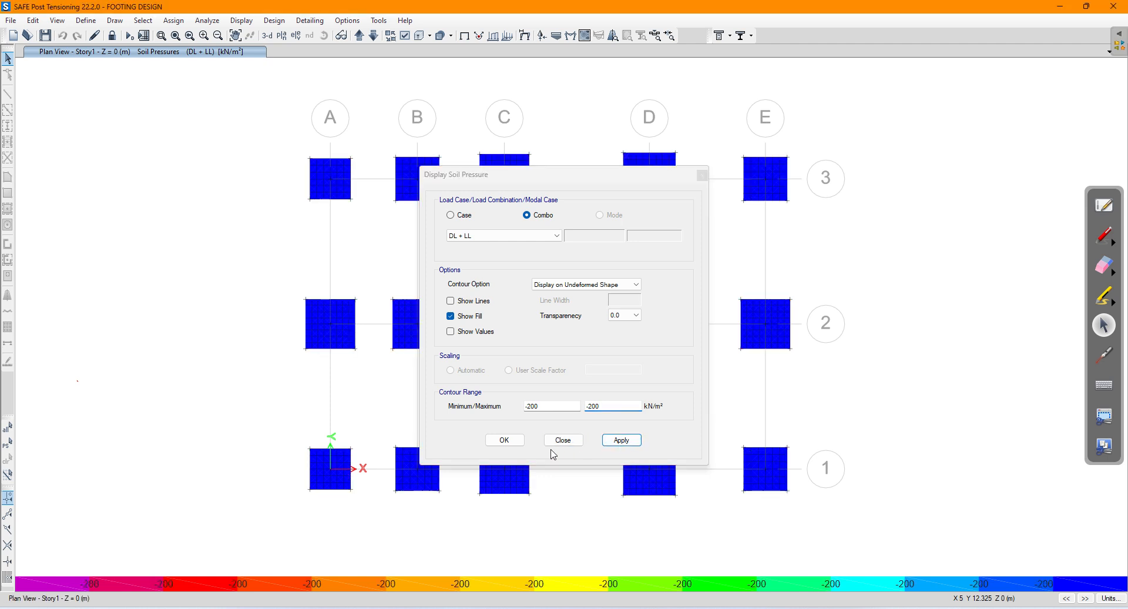
left_click(504, 440)
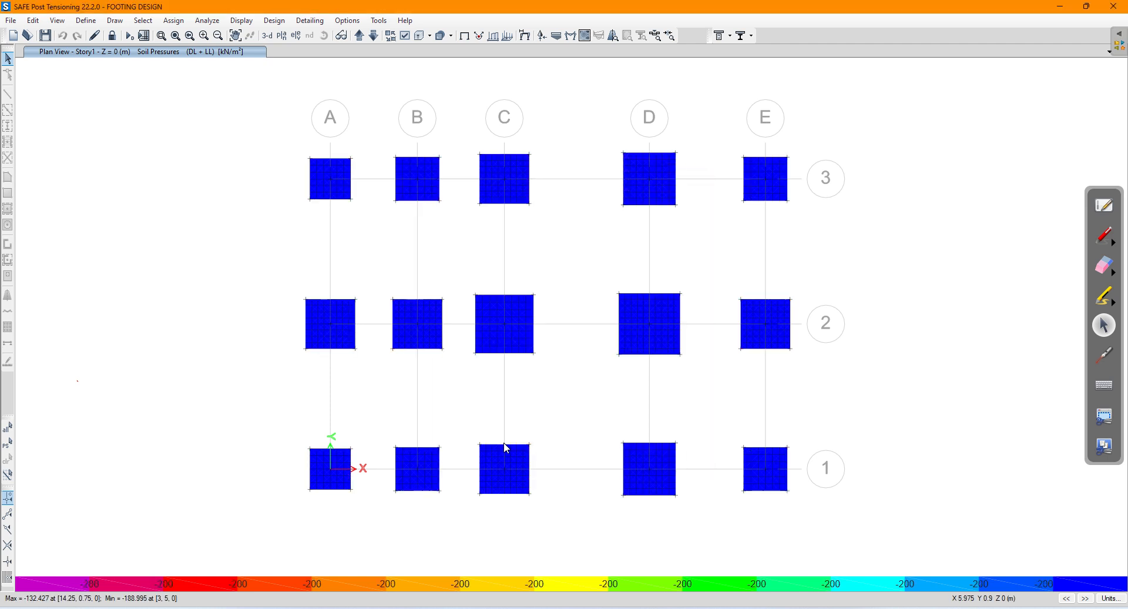
Set the soil pressure contour range maximum to 200 kN/m² and apply it to the plan
mouse_move(503, 335)
left_click(236, 22)
mouse_move(327, 88)
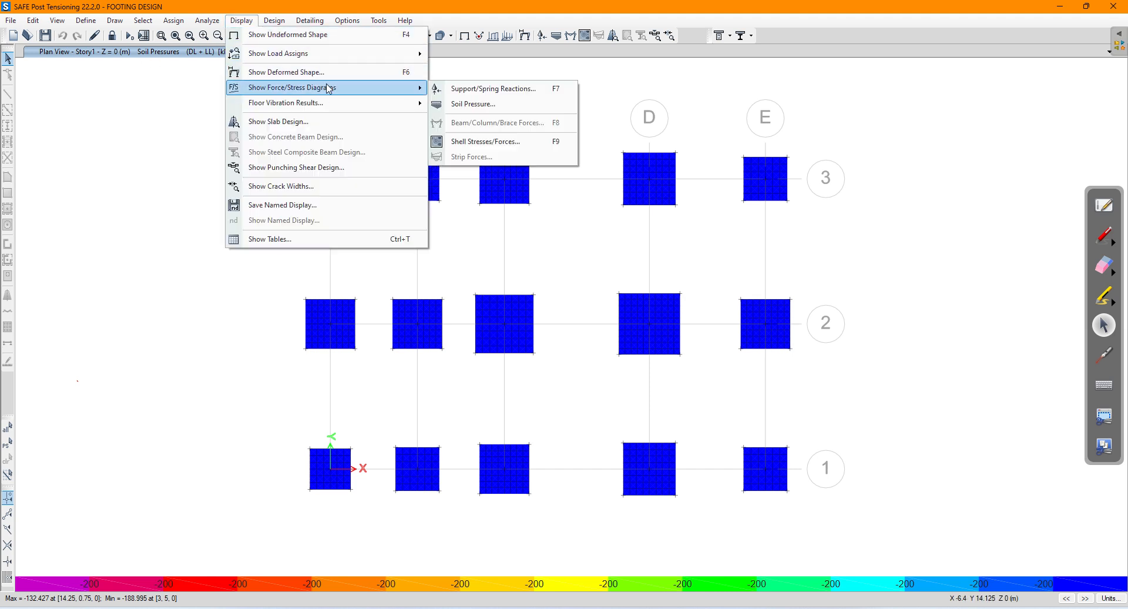
left_click(475, 104)
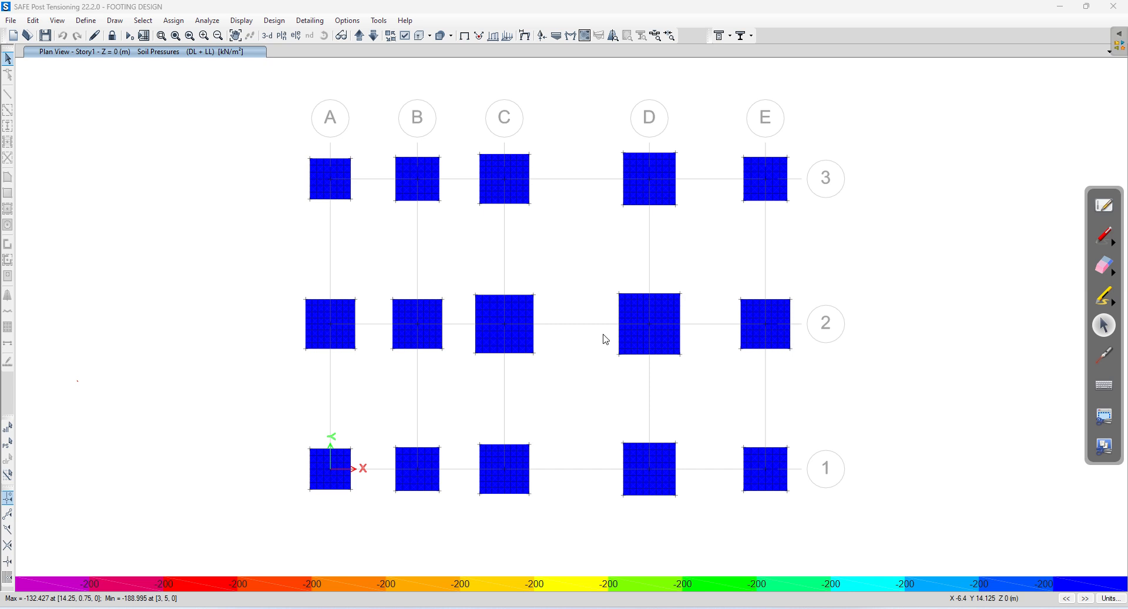
left_click_drag(607, 406, 580, 401)
type("200")
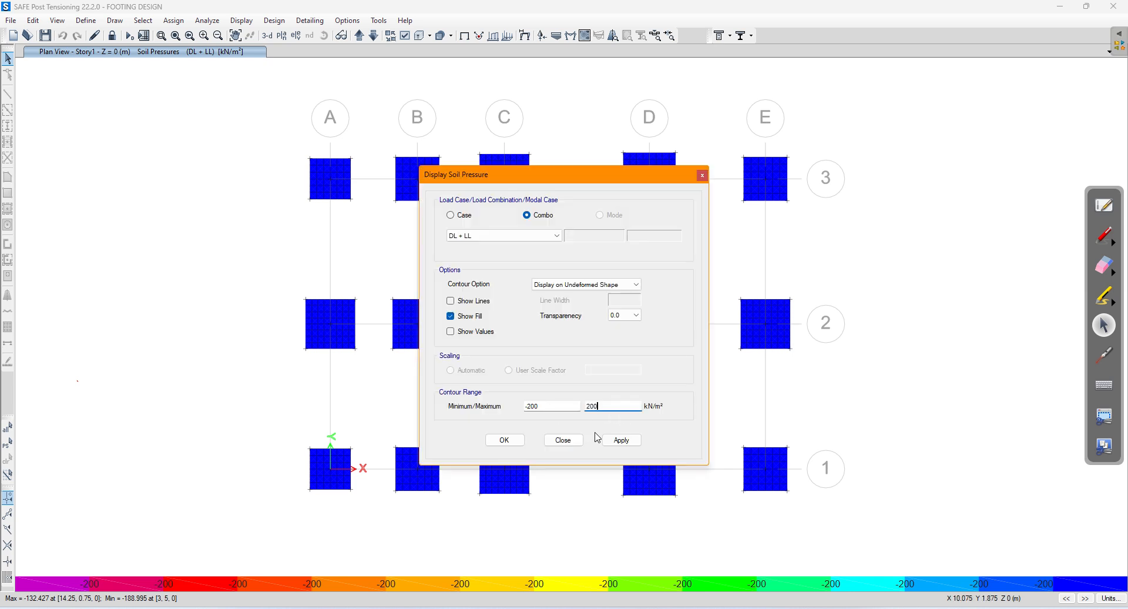
left_click(606, 439)
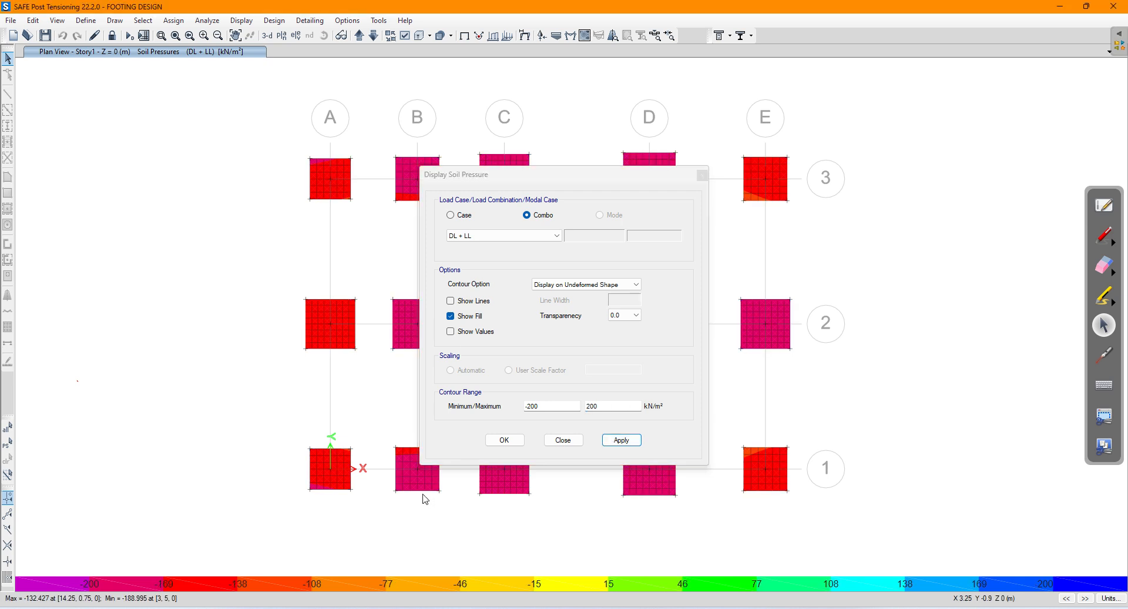
mouse_move(347, 470)
left_click(1105, 235)
mouse_move(539, 389)
left_mouse_down()
mouse_move(620, 401)
mouse_move(554, 403)
left_mouse_up()
left_click(1105, 269)
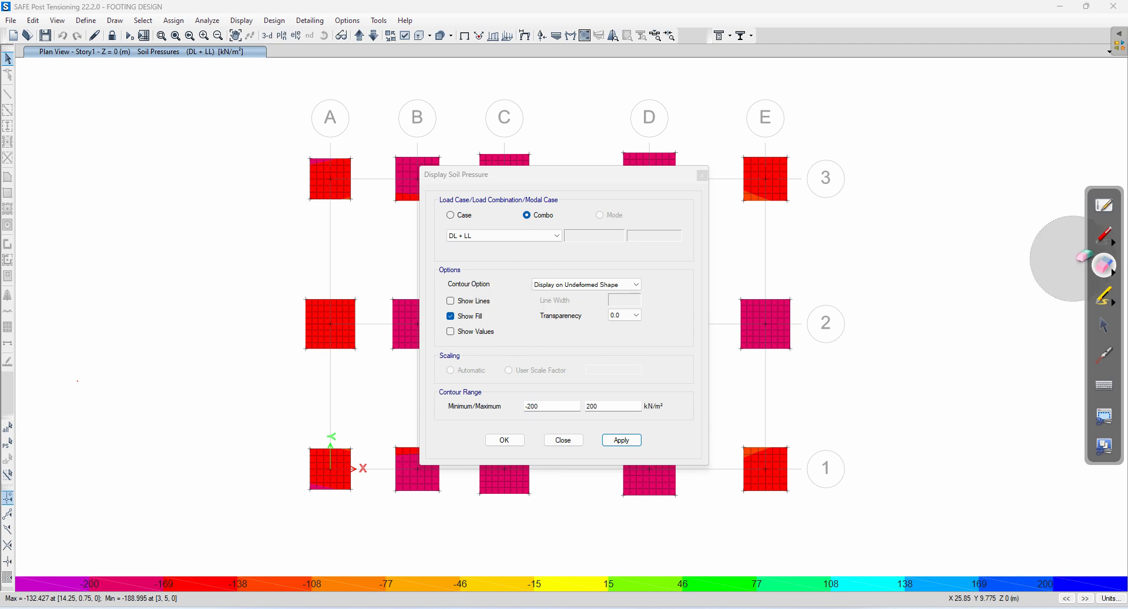
left_click(1104, 325)
Reapply the DL + LL soil pressure contours with the -200 to 200 kN/m² range and close the display settings
left_click(622, 440)
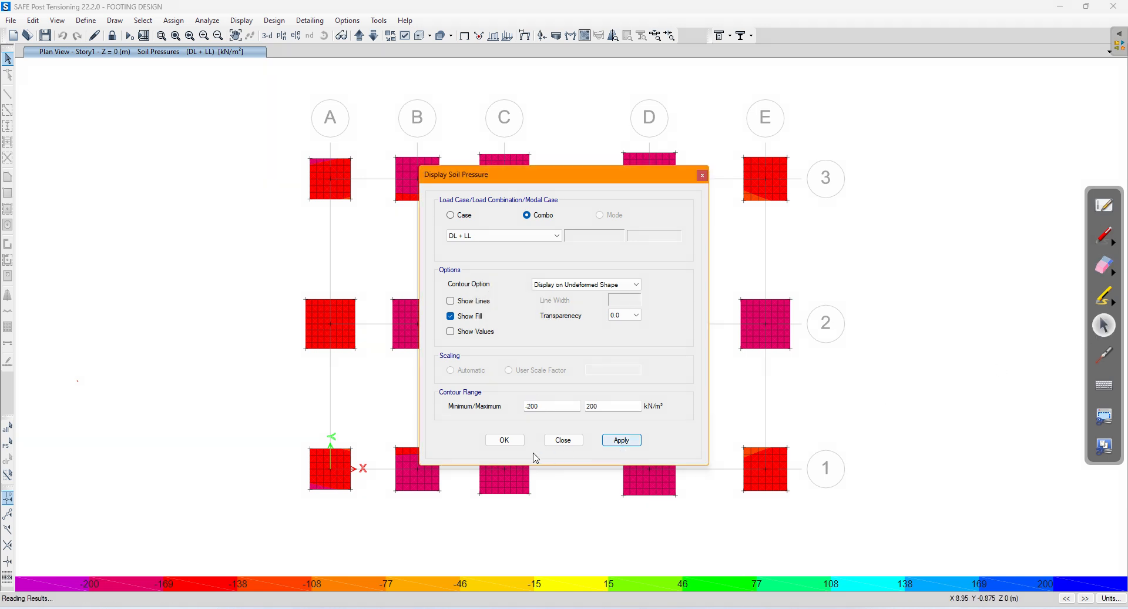
left_click(504, 440)
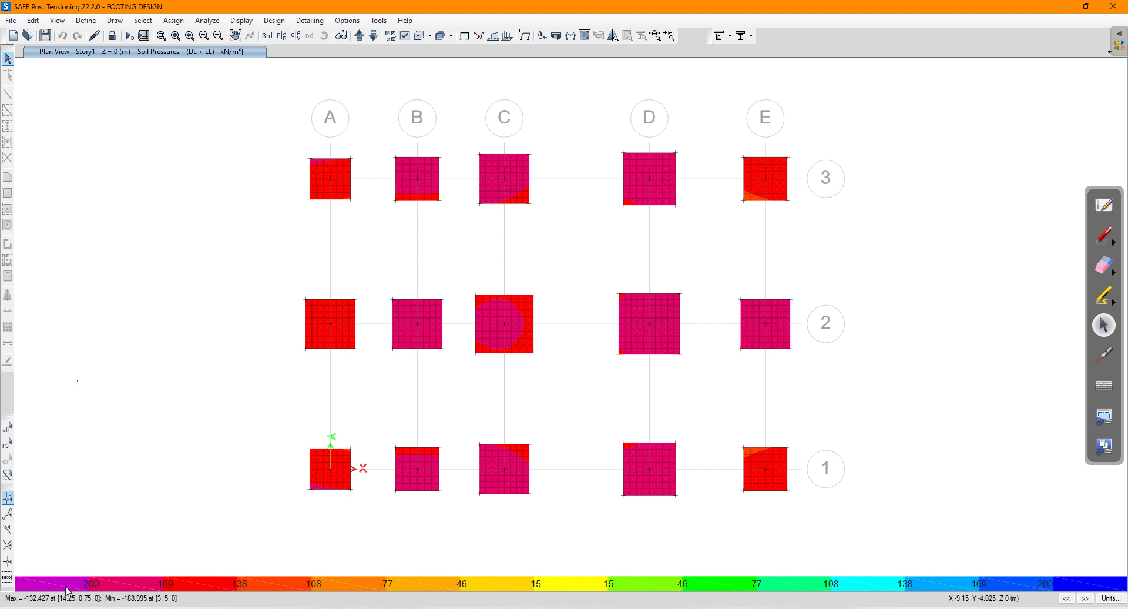
Annotate the ends of the contour legend with arrows and the handwritten notes "Magenta -200" and "Dark Blue 200"
left_click(1104, 236)
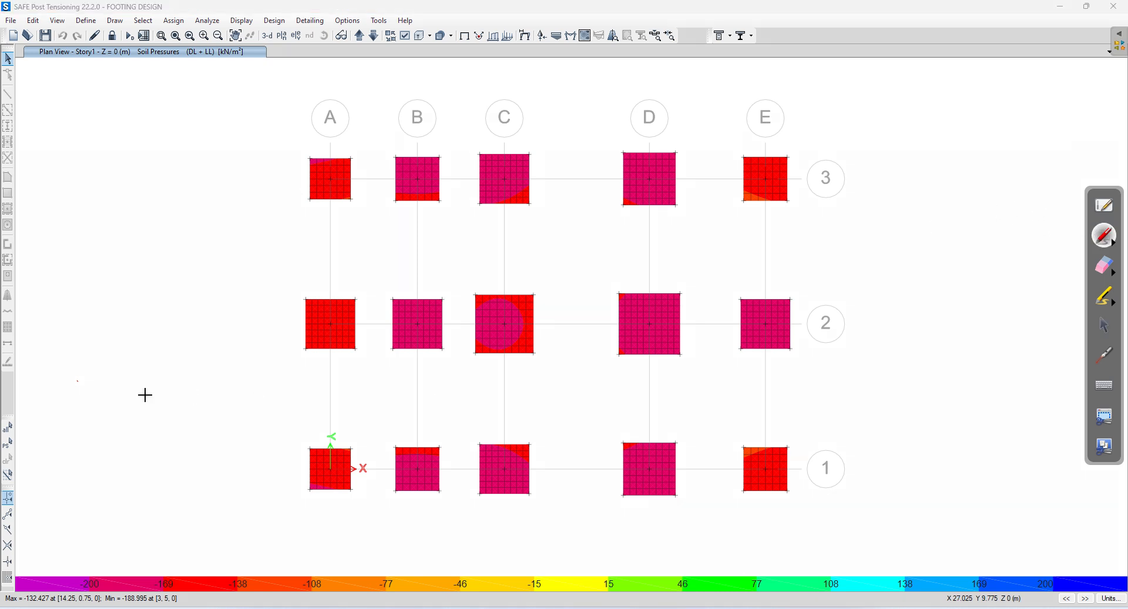
mouse_move(51, 564)
left_mouse_down()
mouse_move(69, 527)
mouse_move(77, 537)
left_mouse_up()
left_click_drag(61, 498, 71, 491)
mouse_move(75, 480)
left_mouse_down()
mouse_move(95, 473)
mouse_move(101, 451)
mouse_move(117, 464)
mouse_move(91, 491)
mouse_move(123, 469)
left_mouse_up()
left_click_drag(1025, 573, 1053, 541)
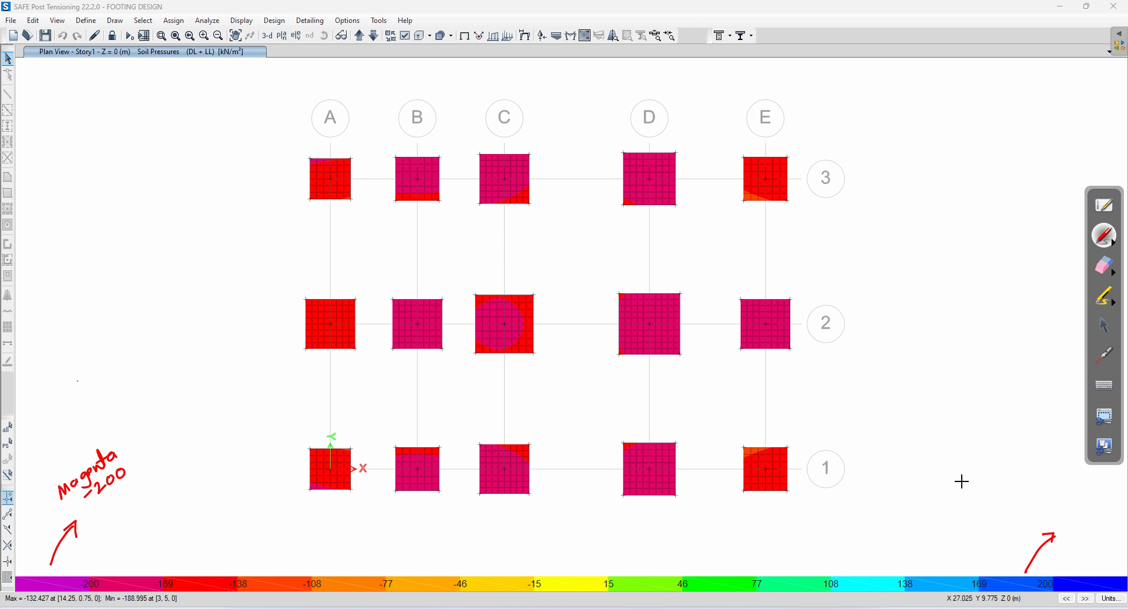
left_click_drag(997, 494, 1083, 485)
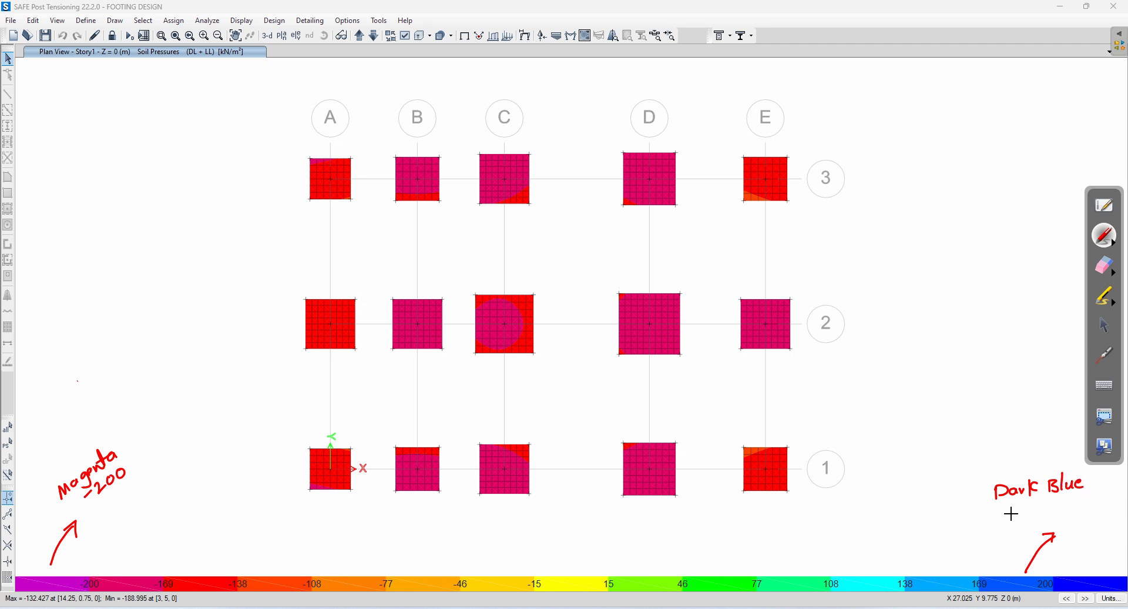
left_click_drag(1011, 504, 1023, 513)
left_click_drag(1040, 508, 1035, 511)
Return to normal pointer mode and inspect the soil pressure values on the footings along grid line A
left_click(1105, 326)
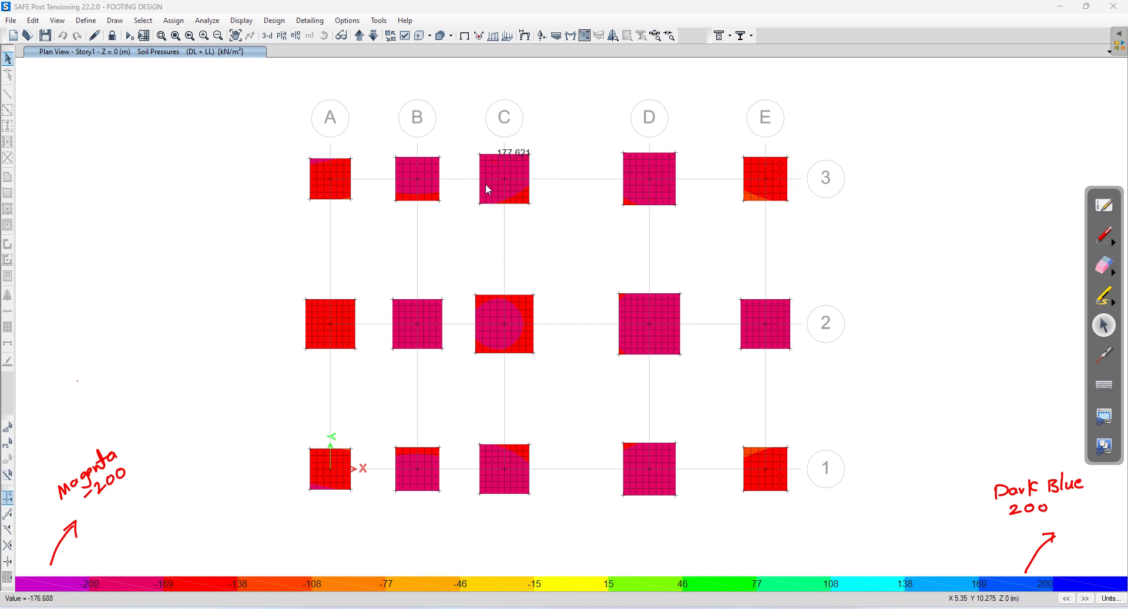
mouse_move(325, 183)
mouse_move(339, 336)
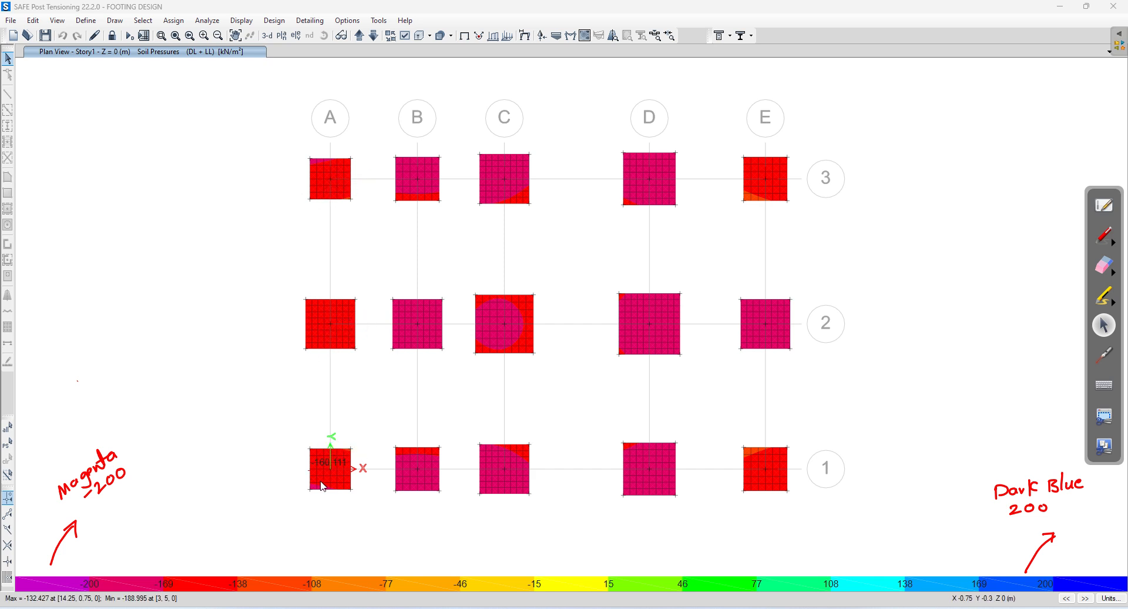
Erase the handwritten legend notes and arrows from the screen and restore the normal pointer
left_click(1105, 266)
mouse_move(1034, 494)
left_mouse_down()
mouse_move(1007, 511)
mouse_move(1063, 492)
mouse_move(1037, 555)
left_mouse_up()
mouse_move(654, 524)
left_mouse_down()
mouse_move(37, 503)
mouse_move(71, 554)
mouse_move(51, 574)
left_mouse_up()
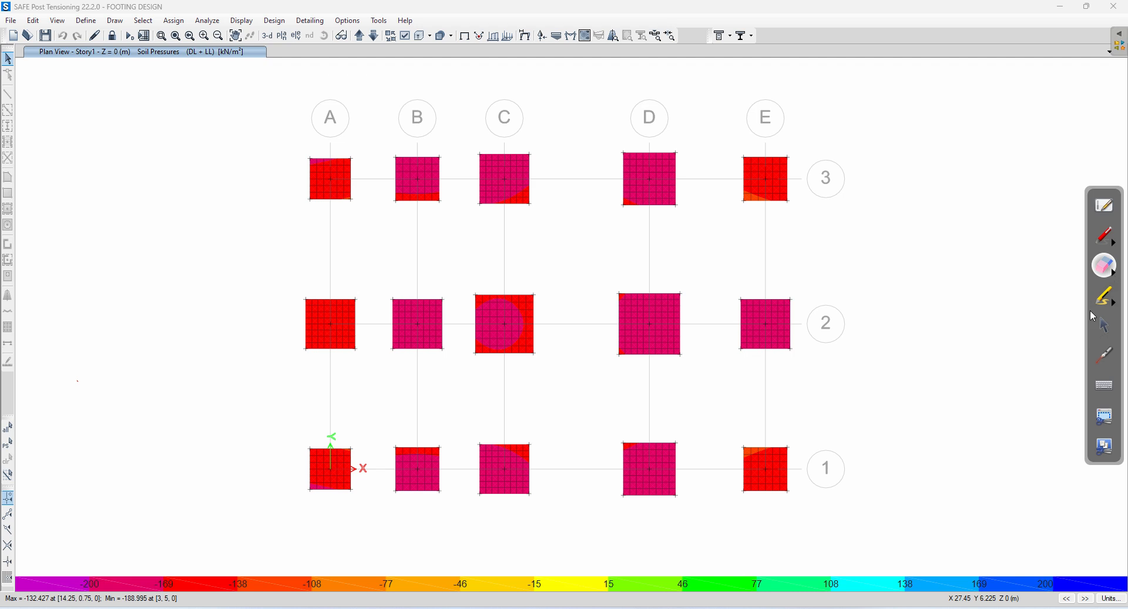
left_click(1107, 328)
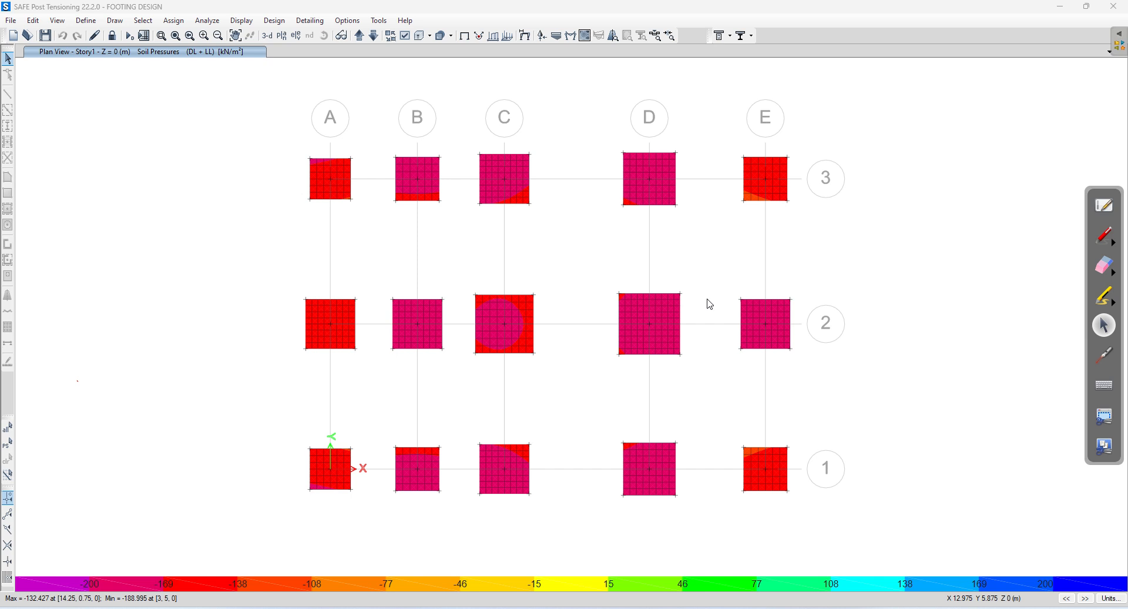
Handwrite the notes "Deformed shape (Deflected shape)", "Assumed settlement 25mm" and "DL + LL" beside the plan, ending in pointer mode
left_click(1115, 233)
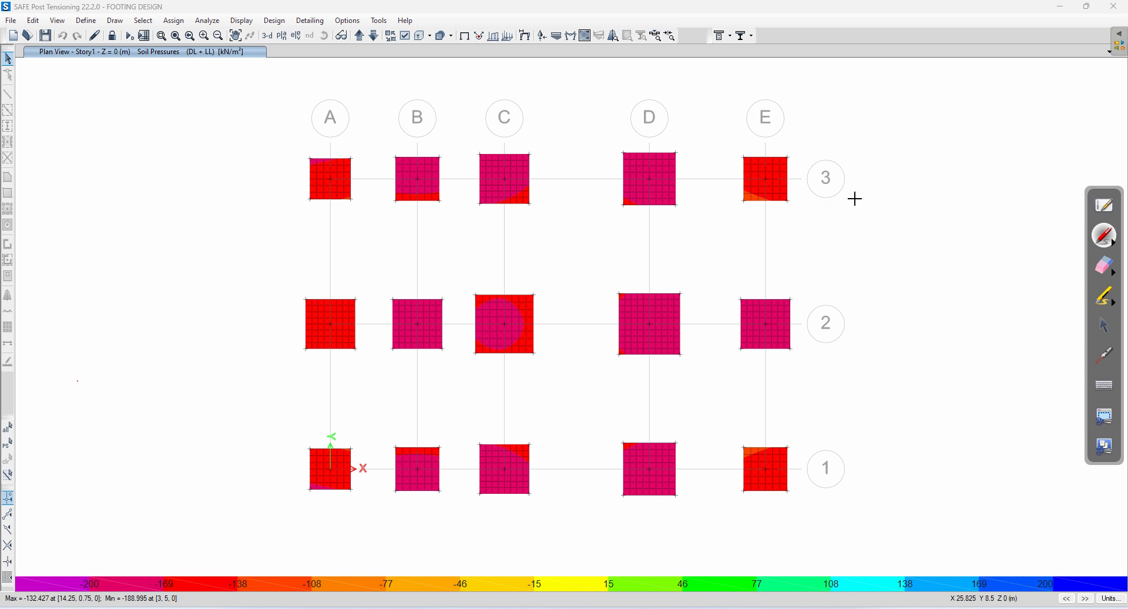
left_click_drag(895, 210, 1054, 206)
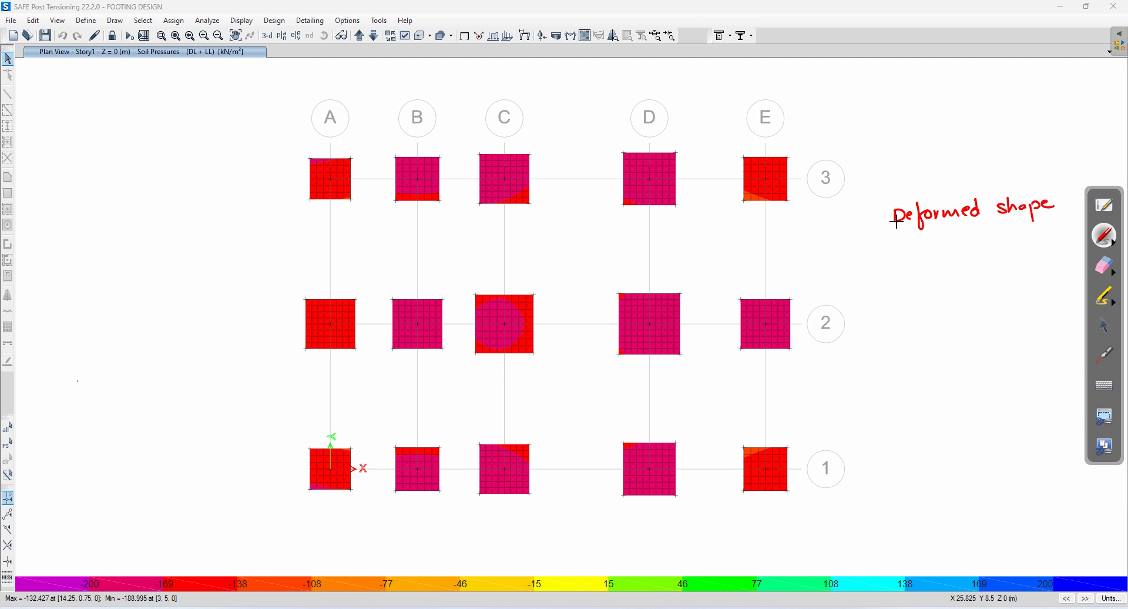
mouse_move(892, 241)
left_mouse_down()
mouse_move(891, 257)
mouse_move(959, 230)
mouse_move(984, 238)
mouse_move(974, 252)
mouse_move(1011, 252)
mouse_move(1032, 235)
mouse_move(1032, 262)
left_mouse_up()
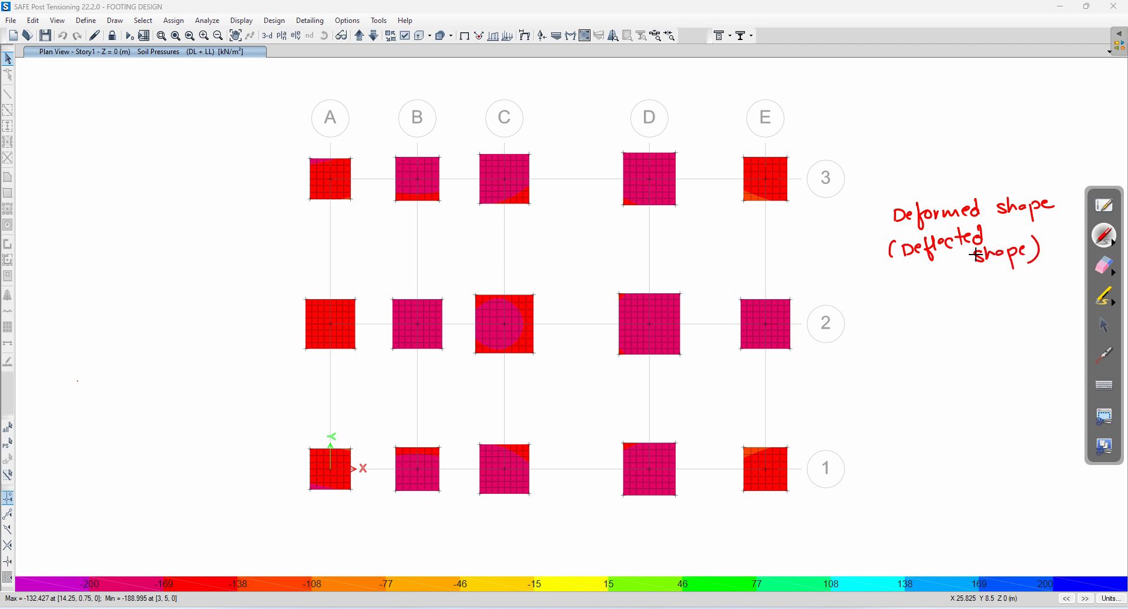
mouse_move(882, 306)
left_mouse_down()
mouse_move(929, 306)
mouse_move(956, 299)
mouse_move(953, 288)
mouse_move(957, 305)
mouse_move(1006, 283)
mouse_move(1062, 279)
left_mouse_up()
mouse_move(937, 317)
left_mouse_down()
mouse_move(947, 329)
mouse_move(990, 312)
left_mouse_up()
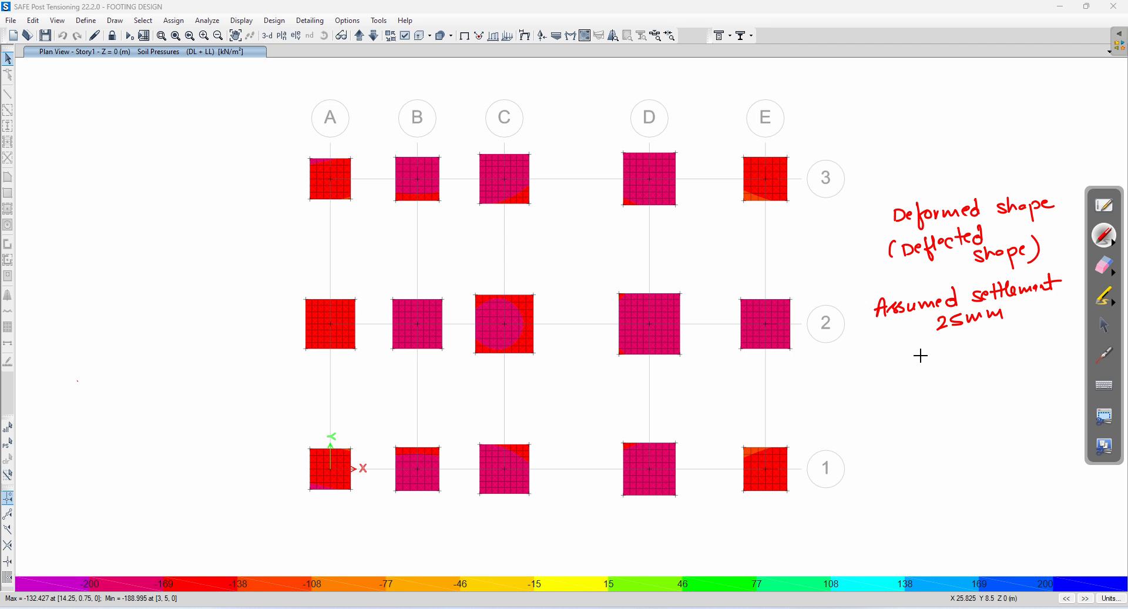
mouse_move(920, 353)
left_mouse_down()
mouse_move(969, 345)
mouse_move(1006, 360)
left_mouse_up()
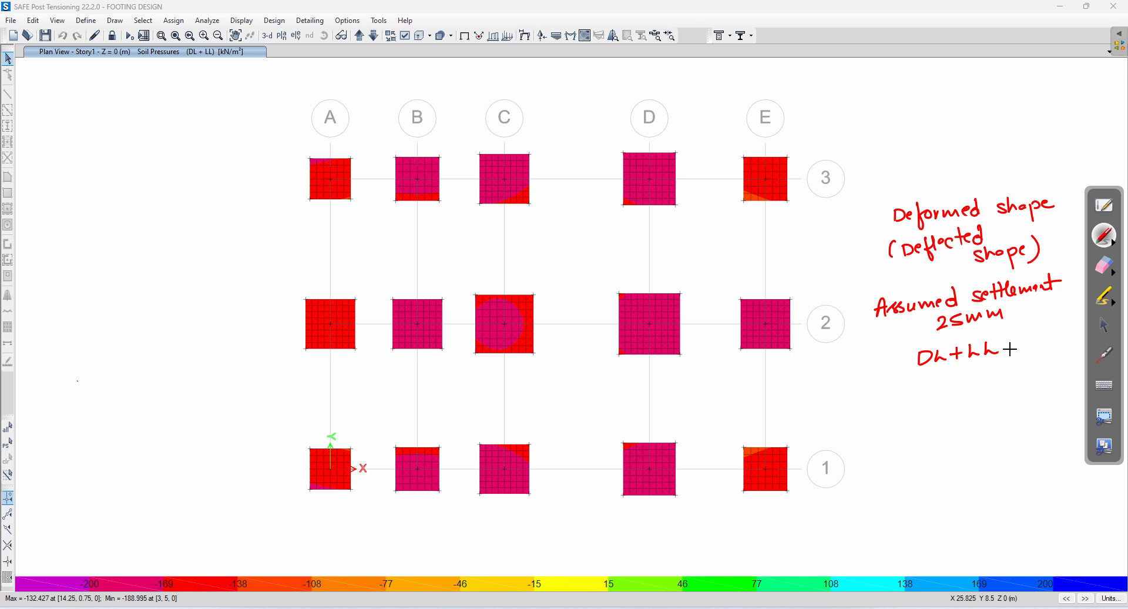
left_click(1104, 324)
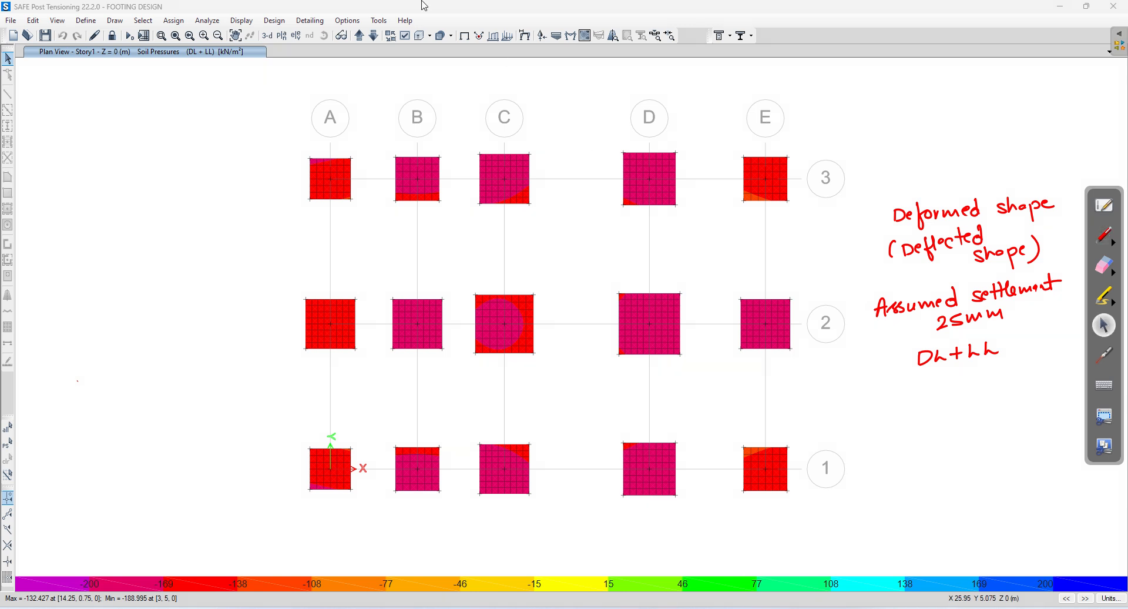
Display the deformed shape for the DL + LL combination with automatic scaling and contours drawn on objects
left_click(242, 23)
left_click(241, 22)
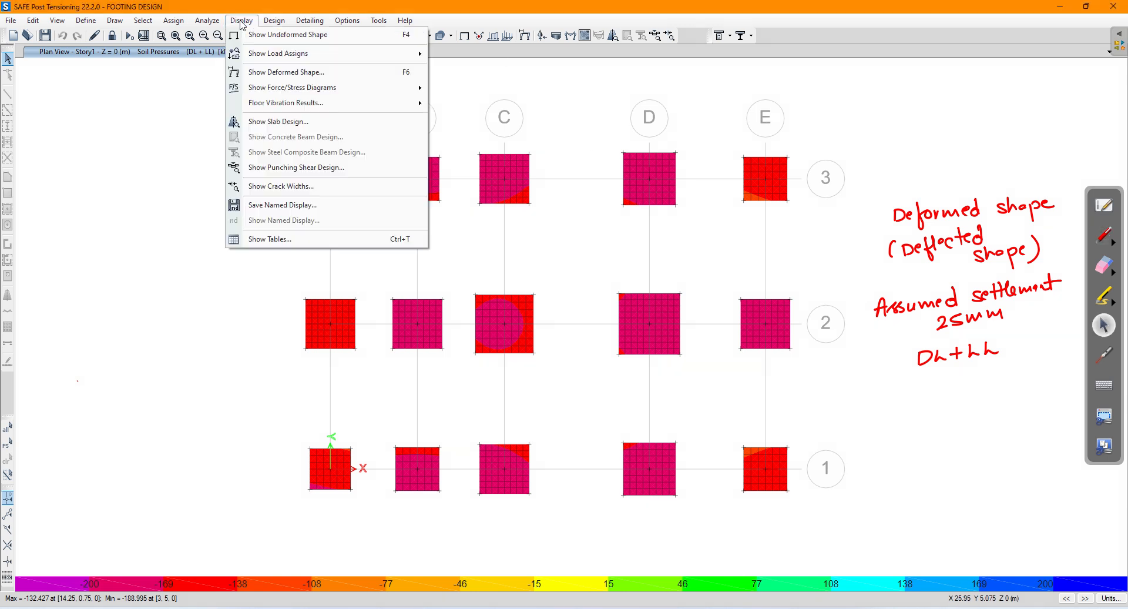
left_click(295, 77)
left_click(539, 163)
left_click(521, 183)
left_click(501, 201)
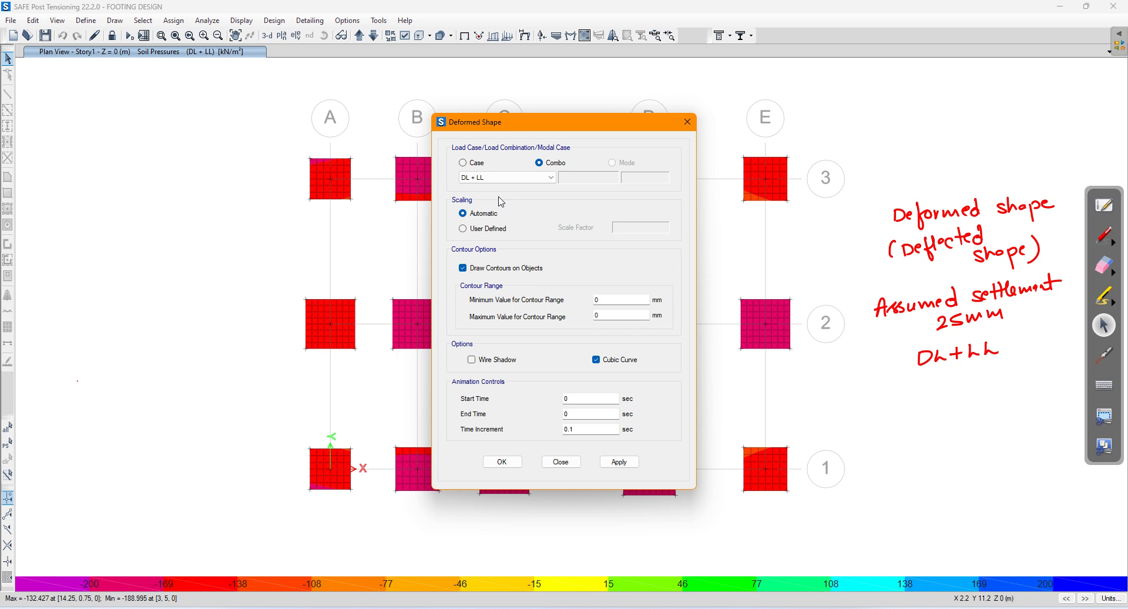
left_click(619, 461)
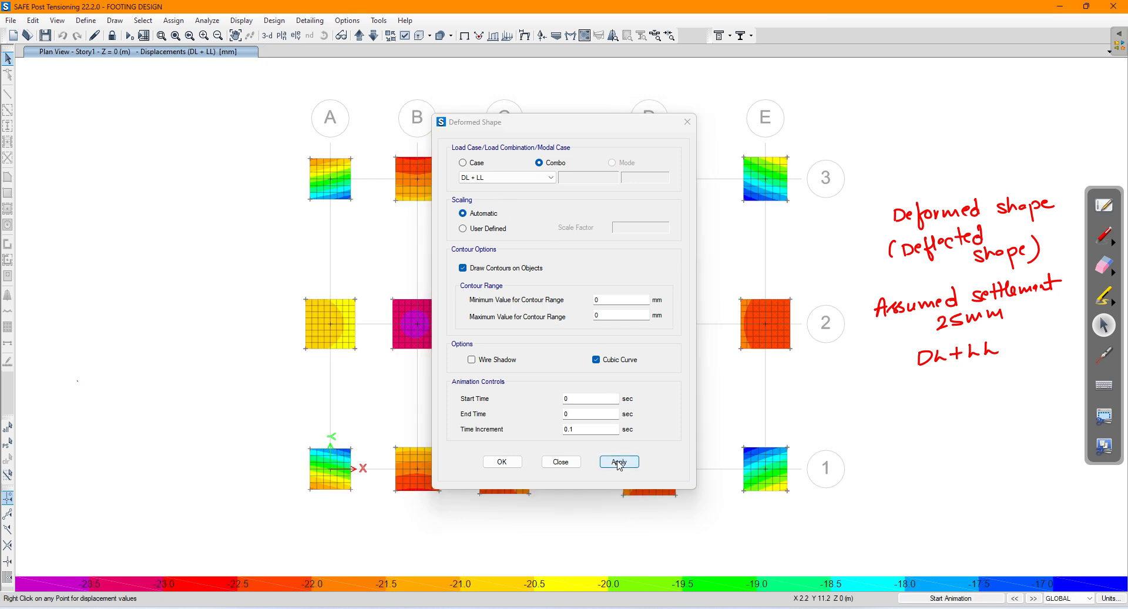
left_click(497, 463)
Read the DL + LL joint displacements on footing C1 and at several mesh points of footing A3
right_click(495, 463)
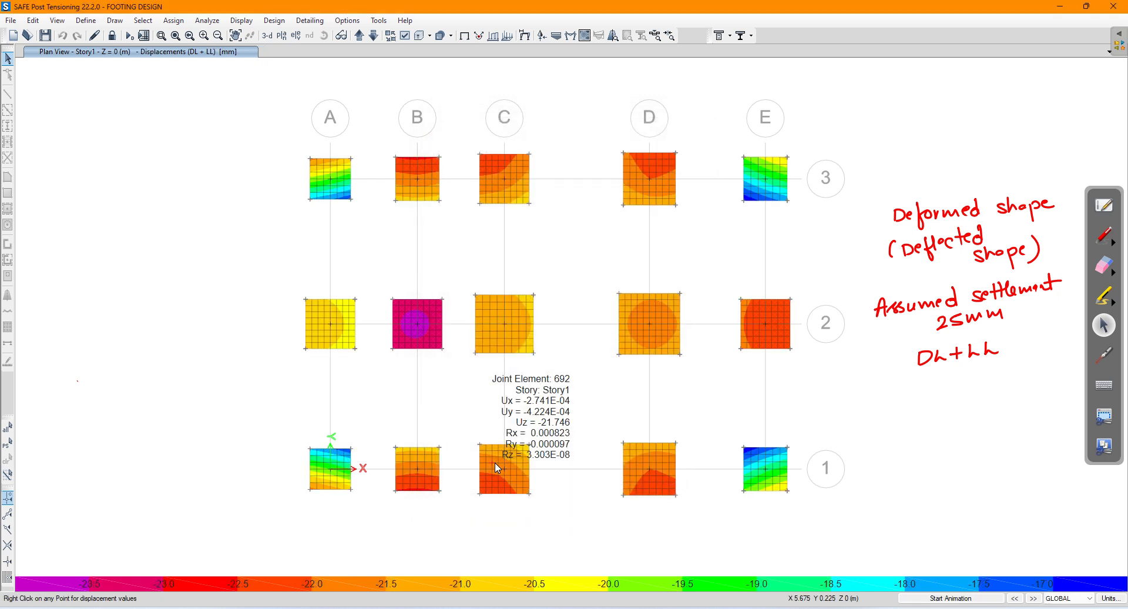
right_click(497, 463)
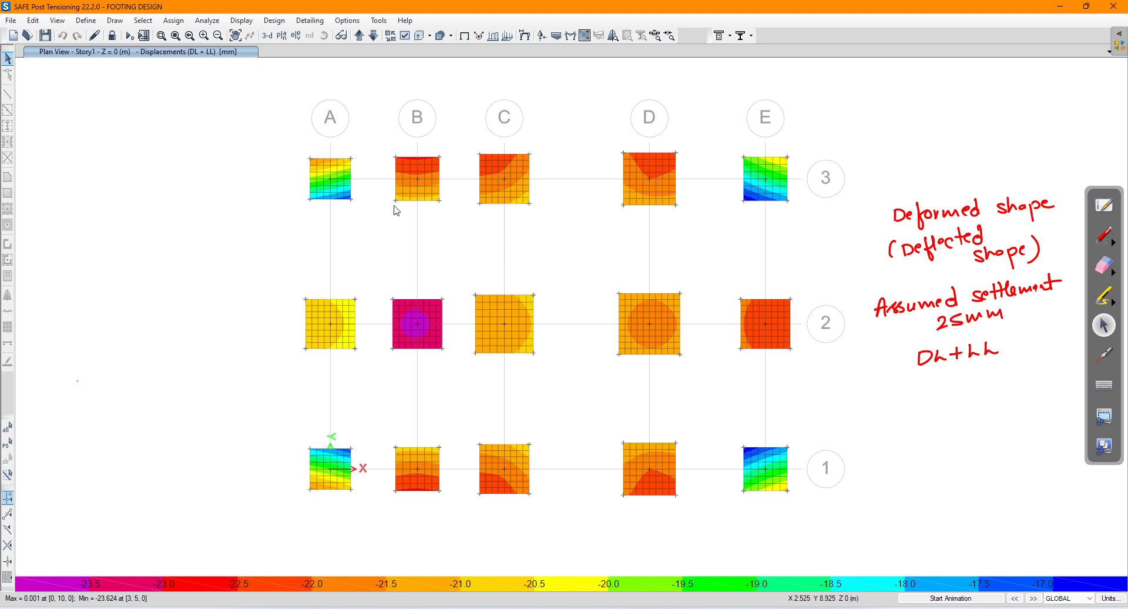
right_click(345, 182)
scroll(346, 181, "up", 3)
scroll(338, 175, "up", 1)
middle_click_drag(399, 257, 400, 374)
scroll(400, 366, "up", 2)
middle_click_drag(230, 202, 358, 322)
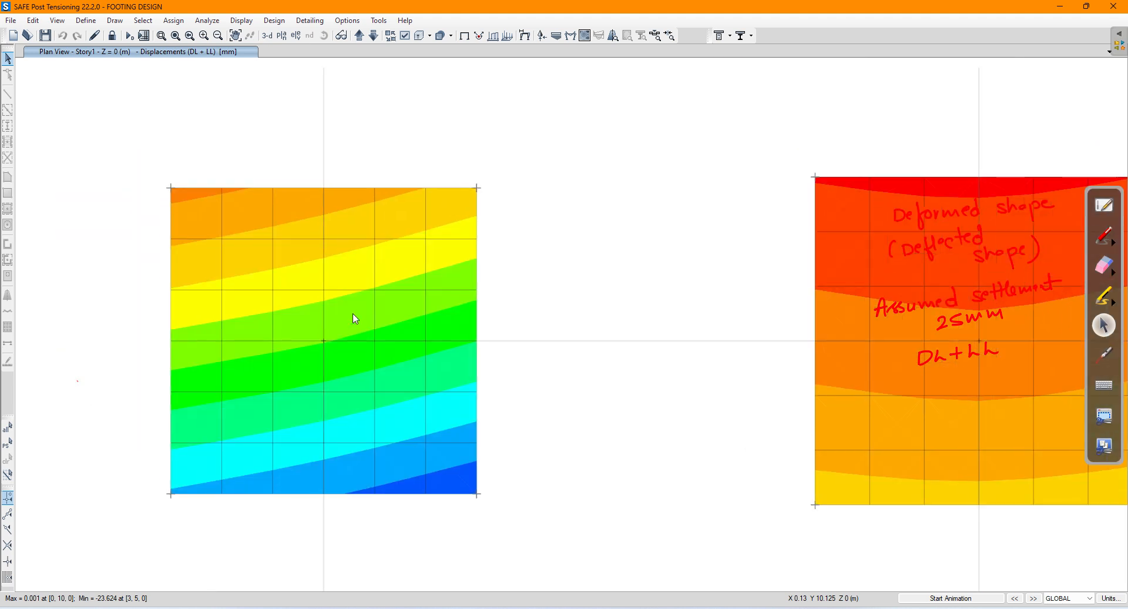
right_click(273, 241)
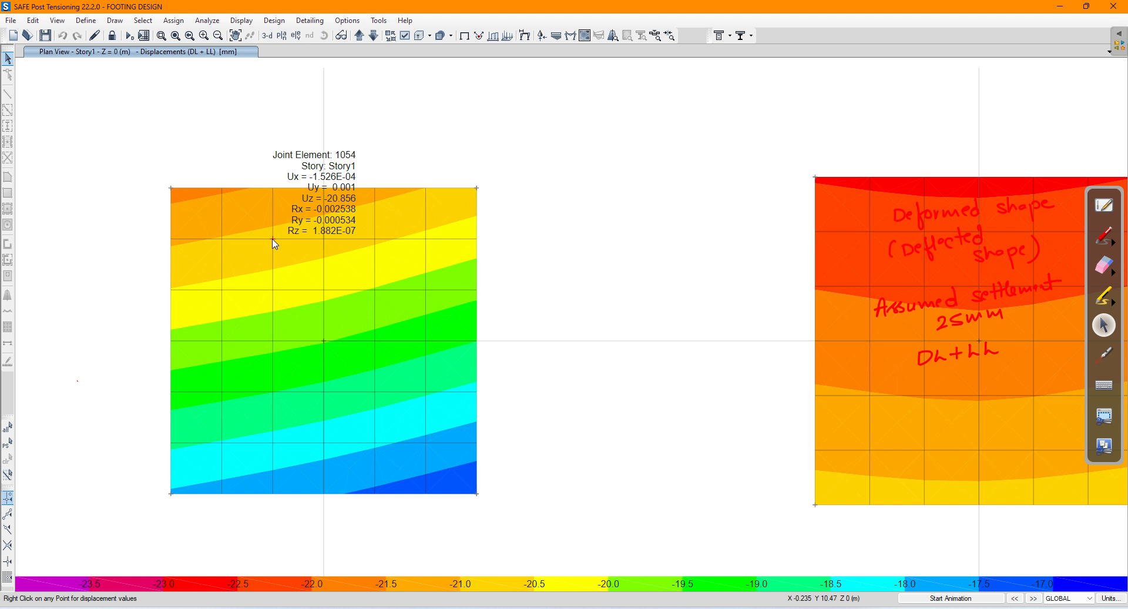
right_click(323, 342)
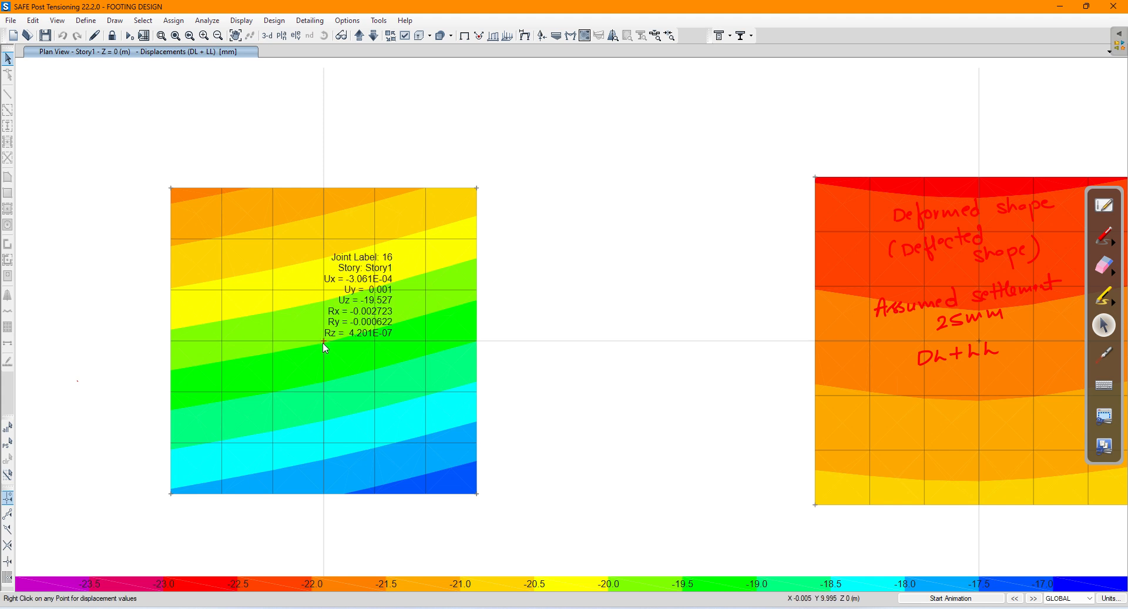
right_click(375, 392)
right_click(377, 343)
Read the DL + LL joint displacements at several mesh points of footings B3 and C3
scroll(377, 348, "down", 3)
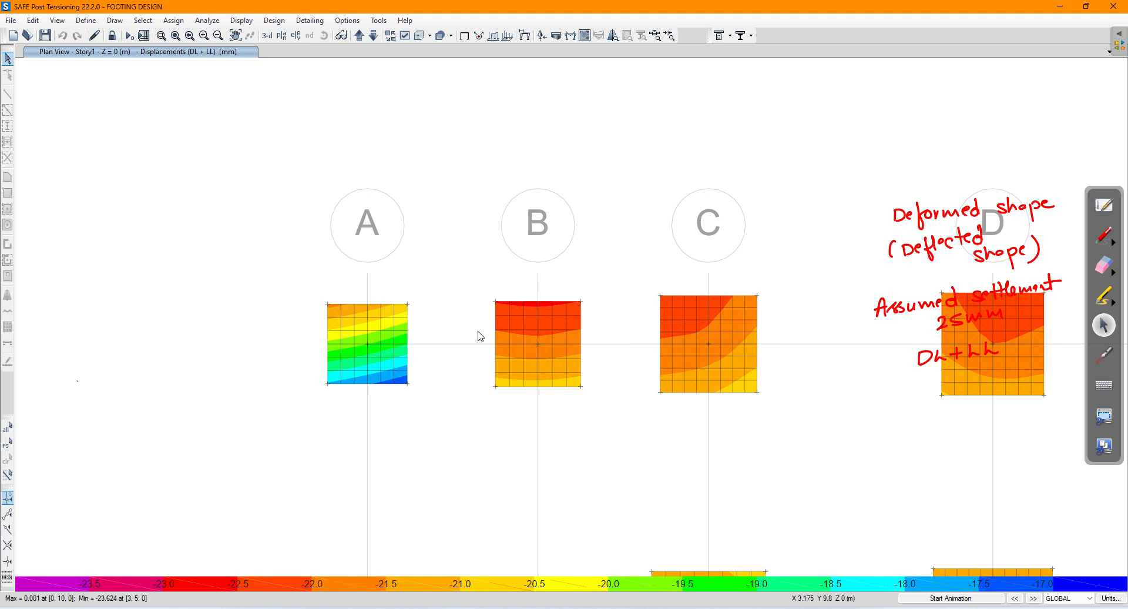
scroll(479, 335, "down", 1)
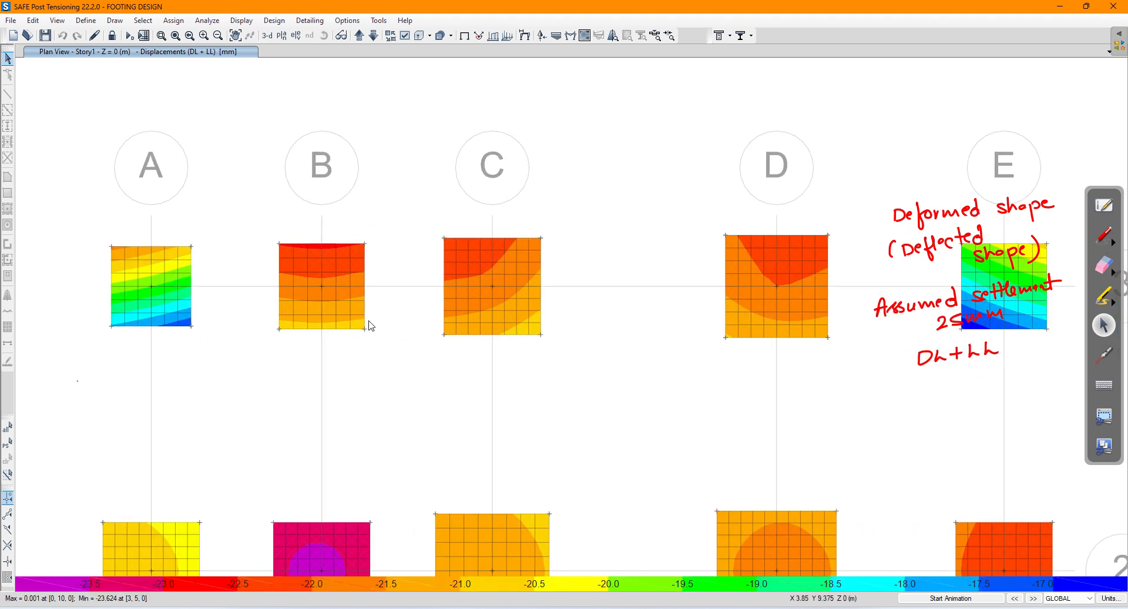
scroll(365, 322, "up", 4)
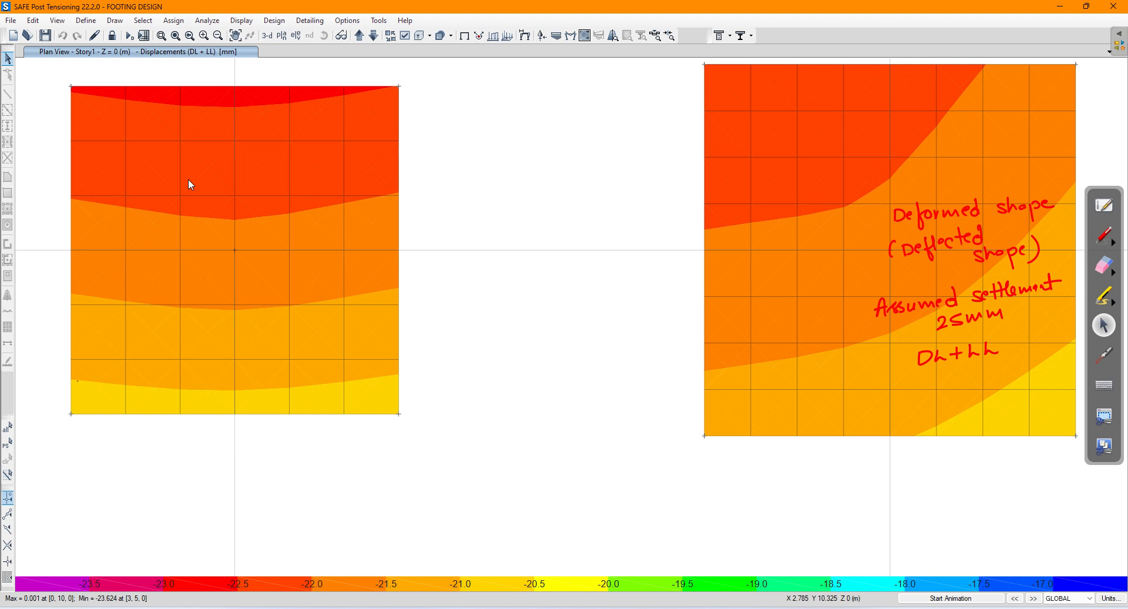
right_click(180, 199)
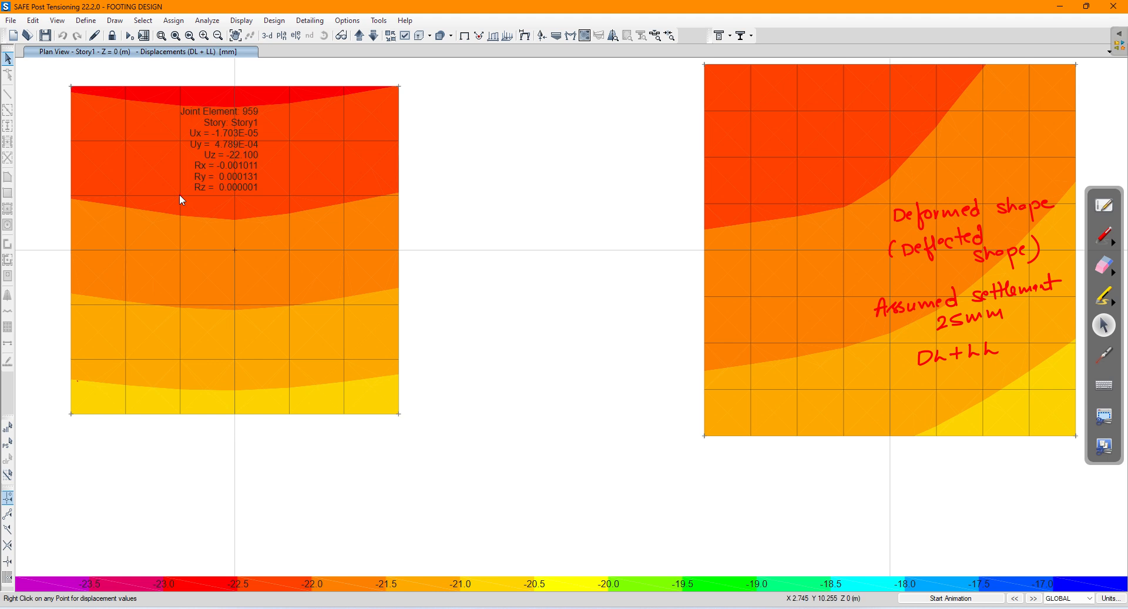
right_click(180, 251)
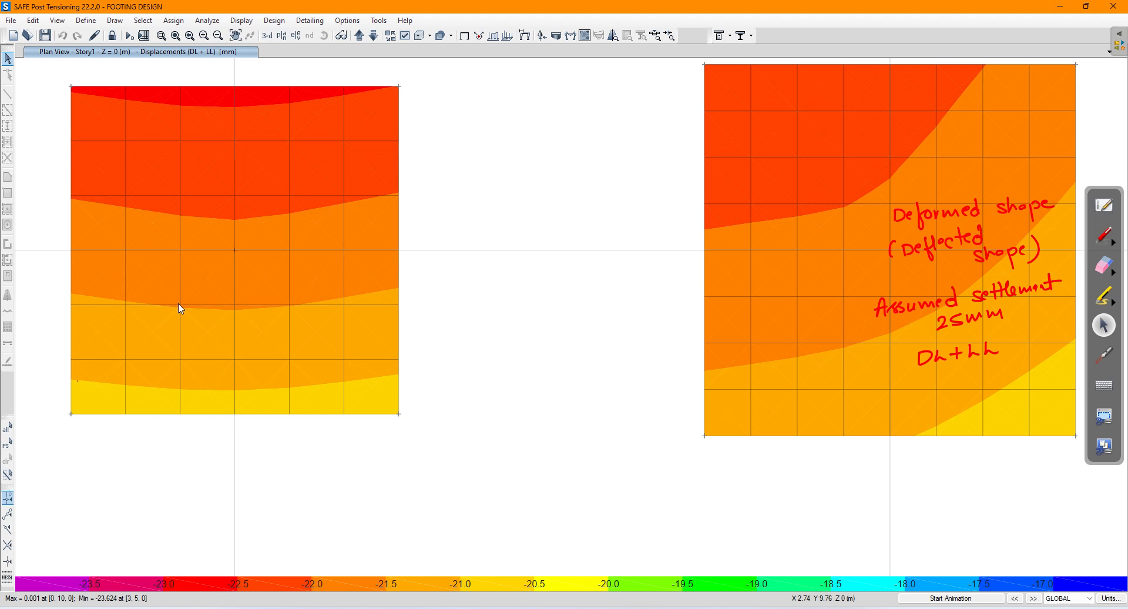
right_click(180, 360)
right_click(291, 310)
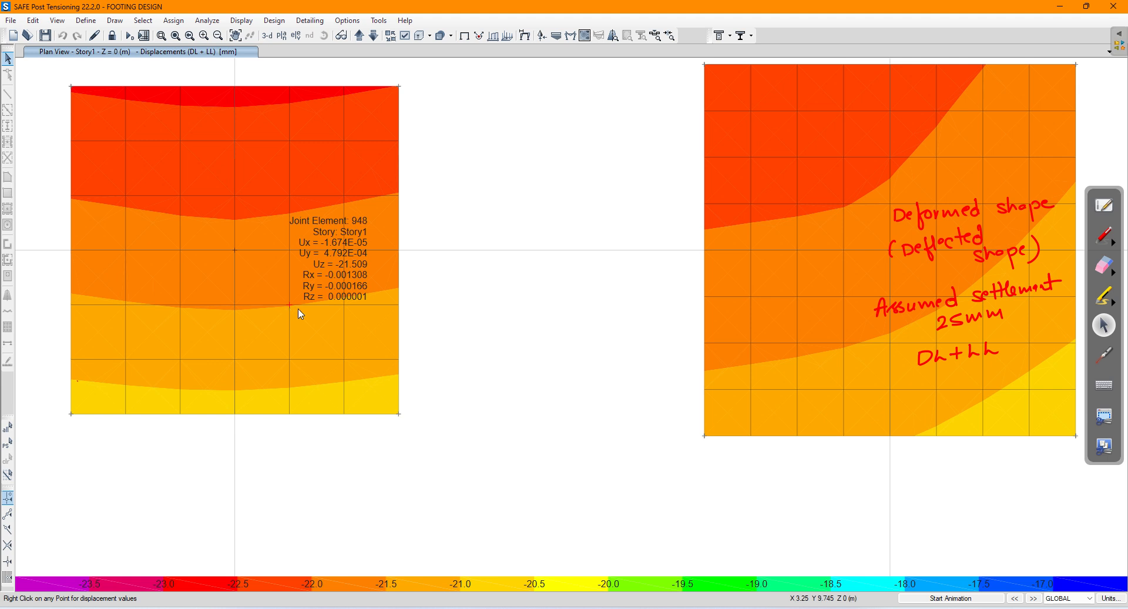
right_click(345, 359)
middle_click_drag(680, 295, 244, 343)
right_click(455, 251)
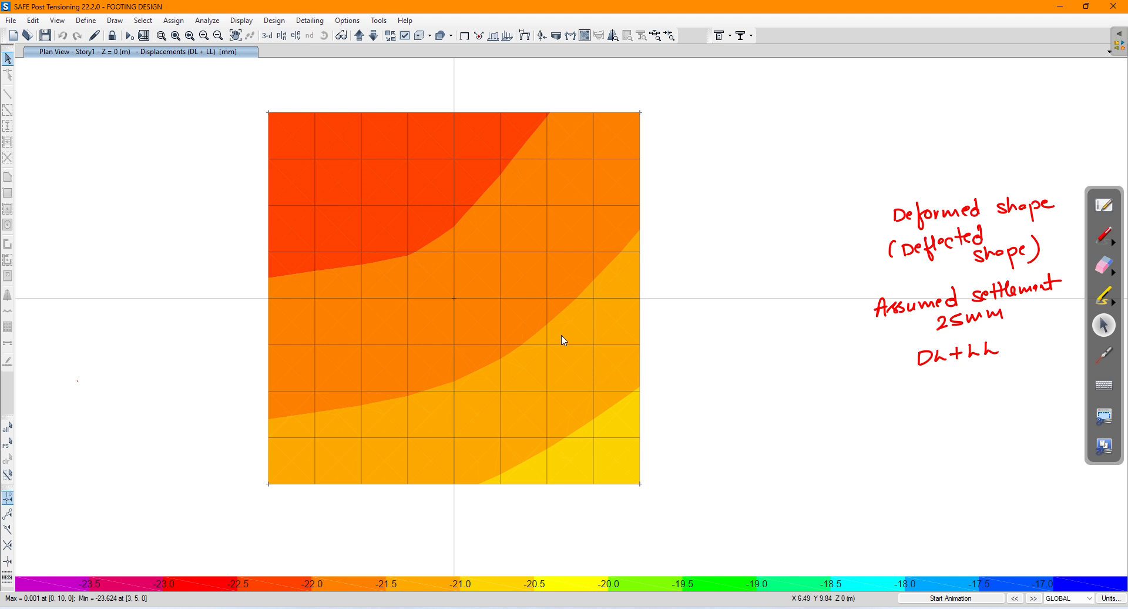
Read the DL + LL displacements on footings B2 and C2 and examine the contours on footings D2 and E1
scroll(563, 339, "down", 5)
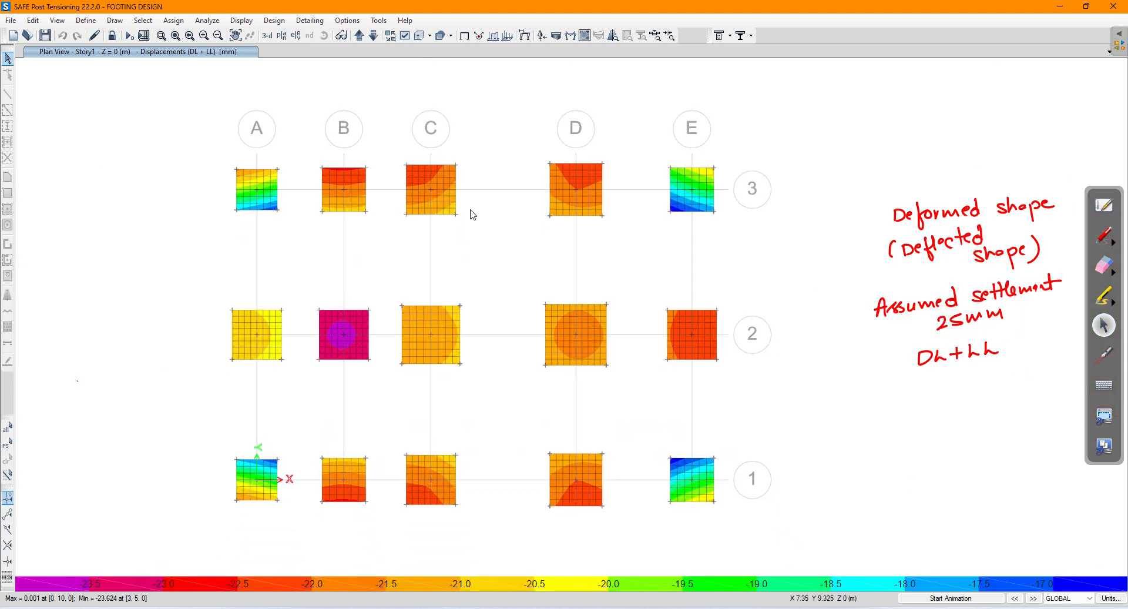
right_click(342, 348)
right_click(342, 345)
right_click(376, 340)
right_click(429, 338)
right_click(425, 335)
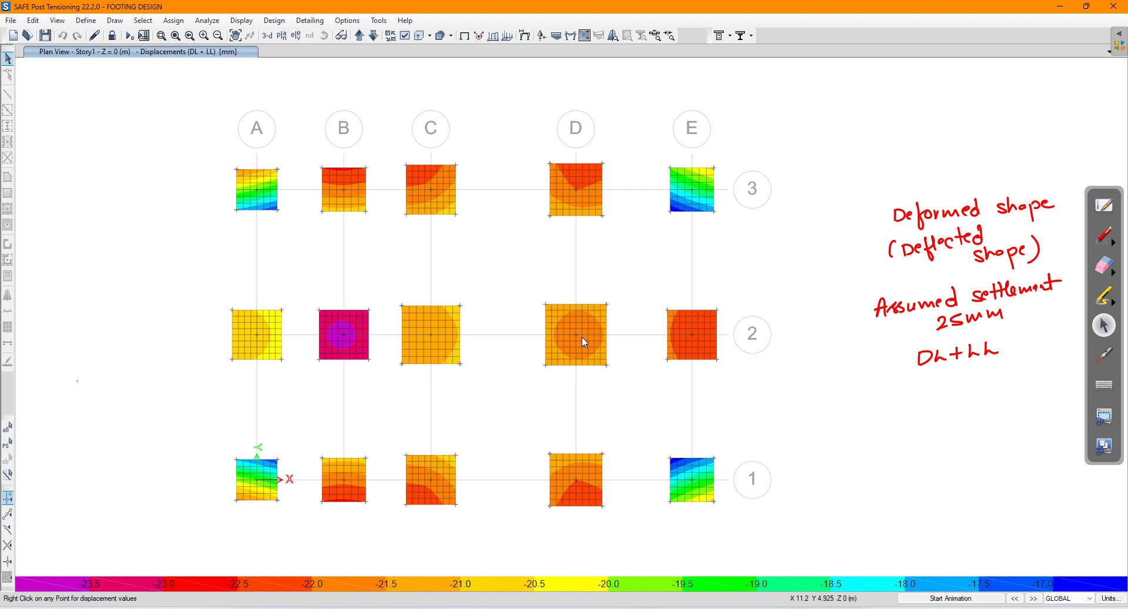
mouse_move(592, 350)
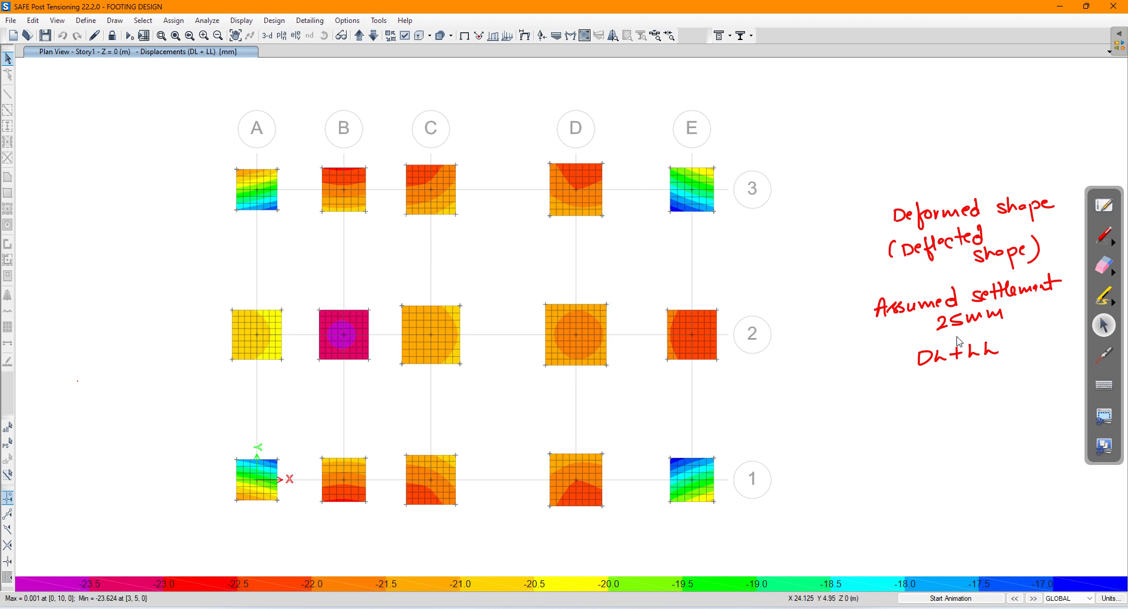
scroll(680, 499, "up", 3)
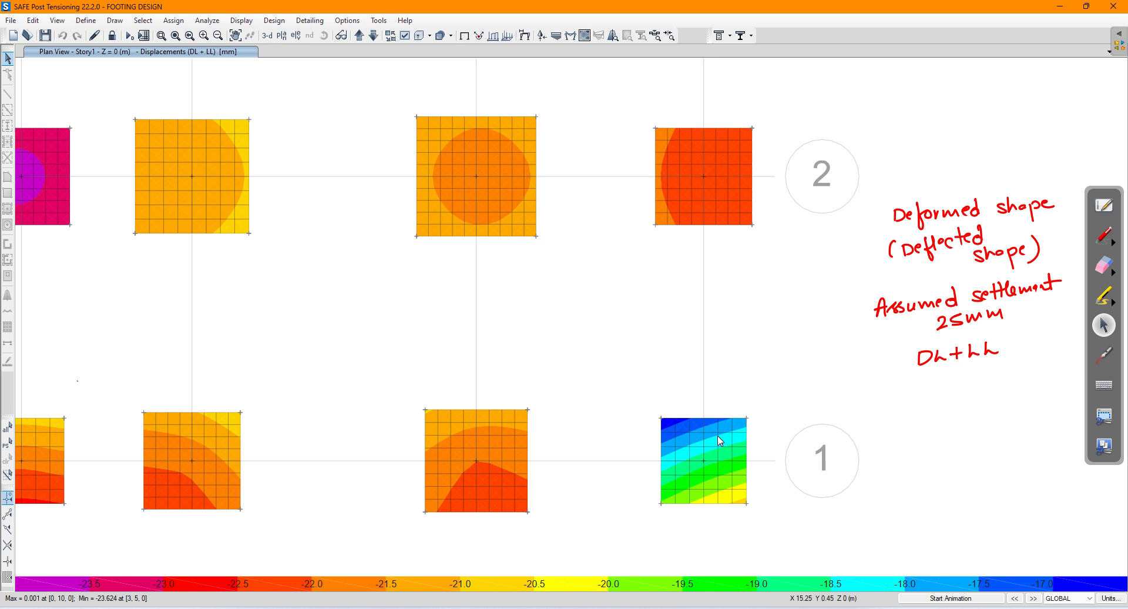
mouse_move(723, 437)
scroll(605, 418, "down", 2)
Erase all the handwritten deformed shape and settlement notes beside the plan
left_click(1104, 265)
mouse_move(1058, 329)
left_mouse_down()
mouse_move(876, 354)
mouse_move(1049, 224)
left_mouse_up()
left_click_drag(883, 260, 926, 210)
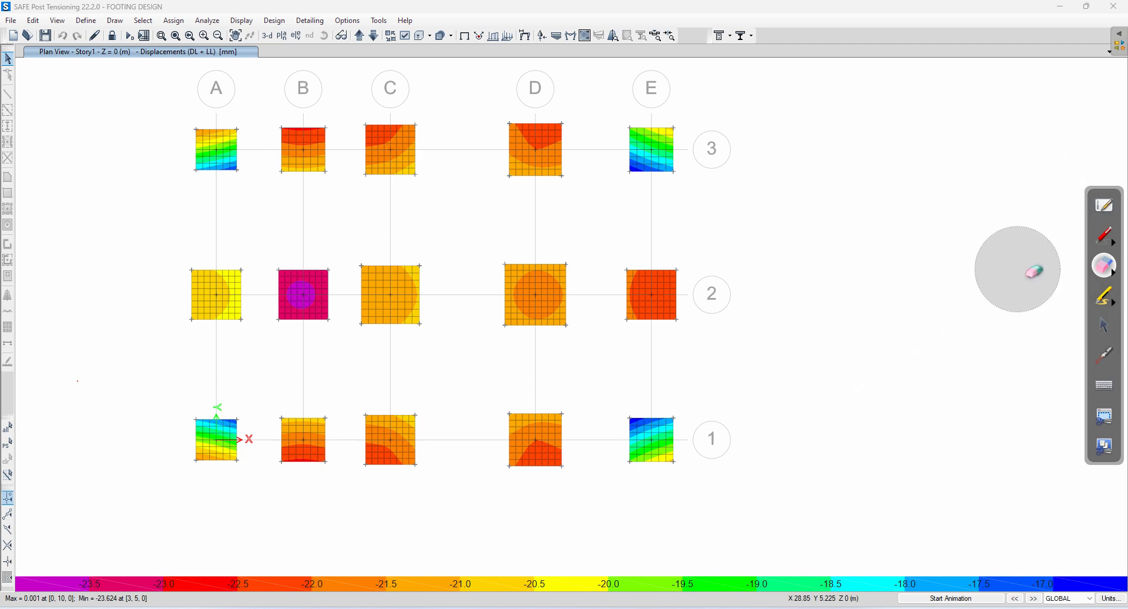
left_click(1105, 325)
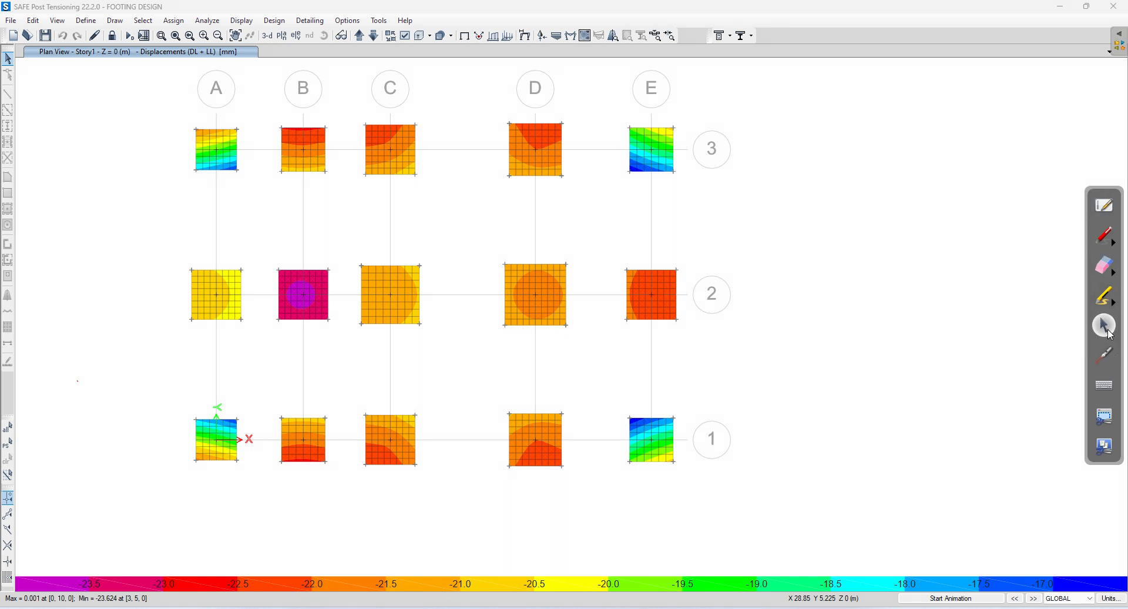
Handwrite in red a tick and asterisk, "Soil pressure check", "Deflection check (settlement)" and a double-underlined "OK" beside the plan
left_click(1104, 236)
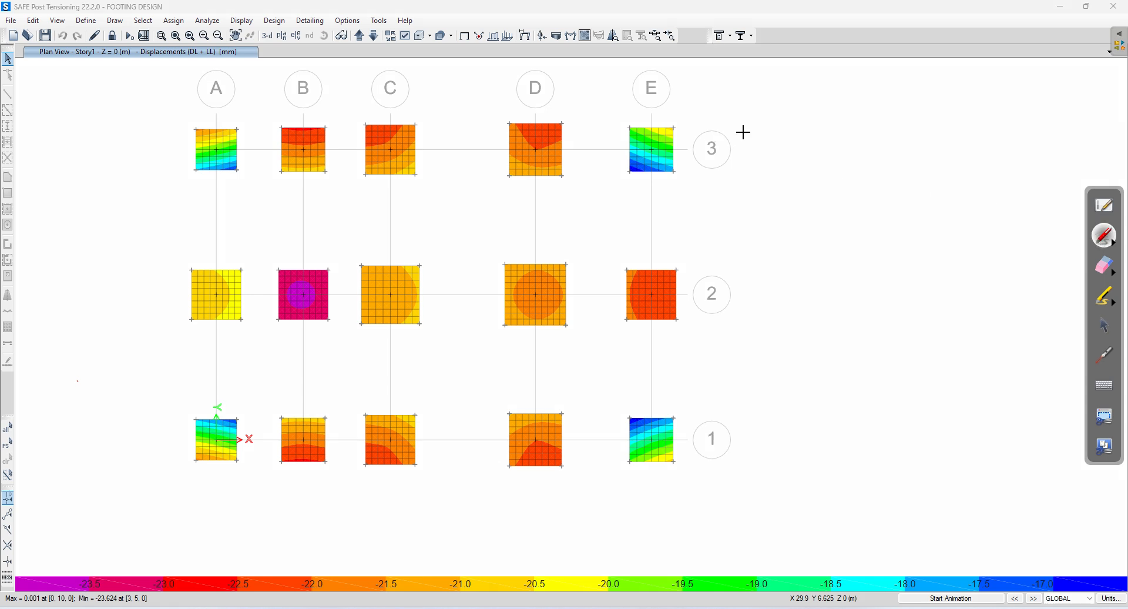
mouse_move(753, 138)
left_mouse_down()
mouse_move(781, 127)
mouse_move(795, 142)
mouse_move(875, 136)
left_mouse_up()
mouse_move(882, 117)
left_mouse_down()
mouse_move(883, 137)
mouse_move(914, 132)
left_mouse_up()
mouse_move(922, 136)
left_mouse_down()
mouse_move(923, 124)
mouse_move(1067, 120)
left_mouse_up()
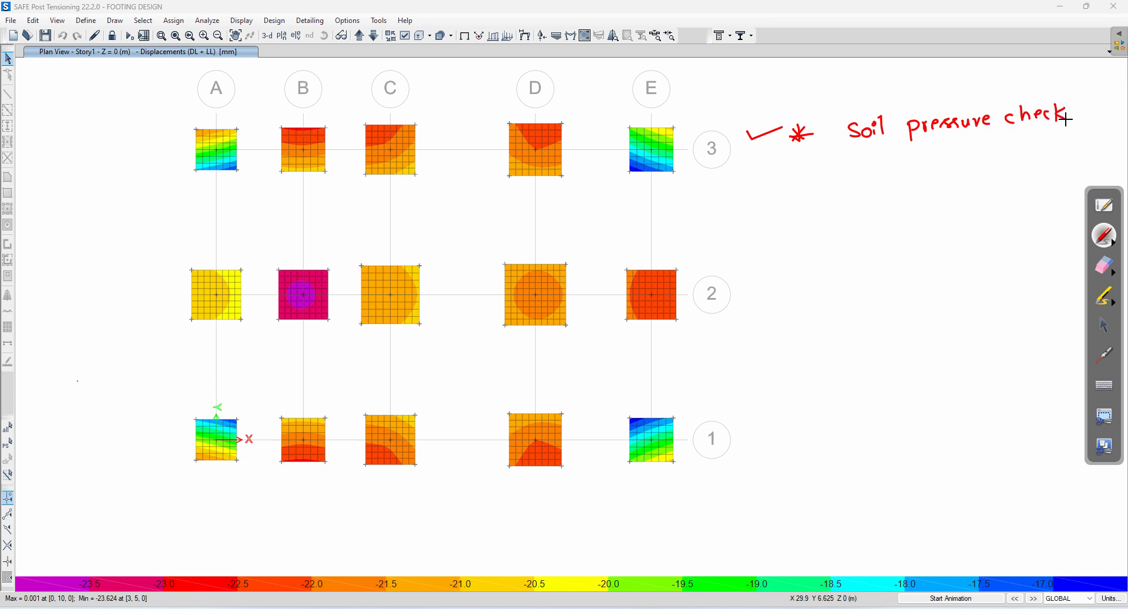
mouse_move(857, 156)
left_mouse_down()
mouse_move(856, 169)
mouse_move(886, 170)
mouse_move(936, 152)
mouse_move(1038, 155)
left_mouse_up()
mouse_move(865, 179)
left_mouse_down()
mouse_move(857, 207)
mouse_move(905, 180)
mouse_move(945, 189)
mouse_move(981, 170)
mouse_move(976, 199)
left_mouse_up()
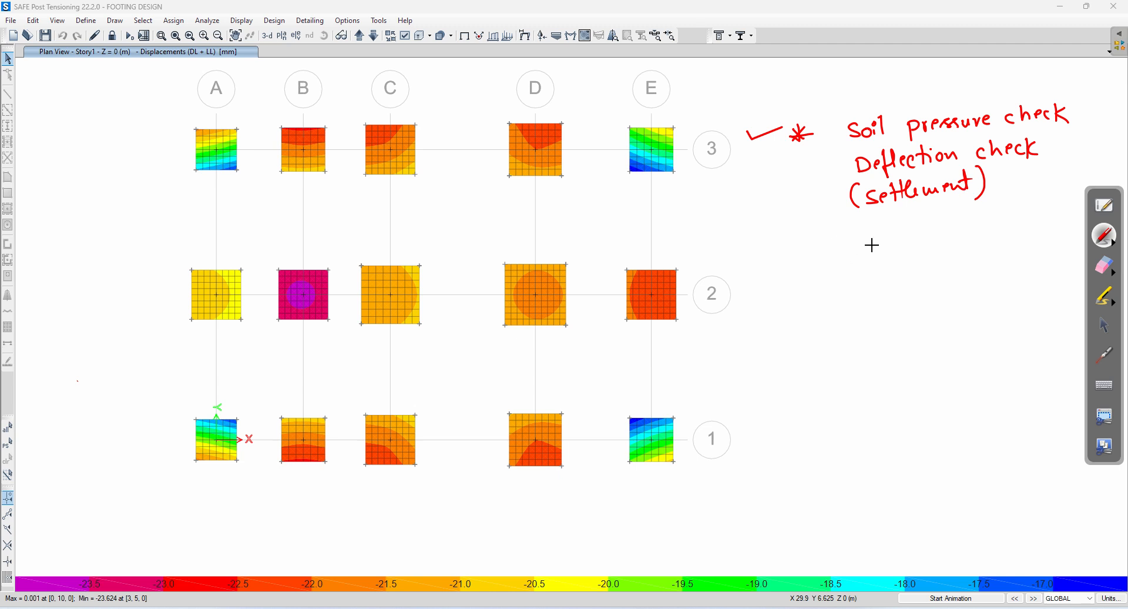
left_click_drag(866, 254, 918, 270)
left_click_drag(845, 276, 911, 272)
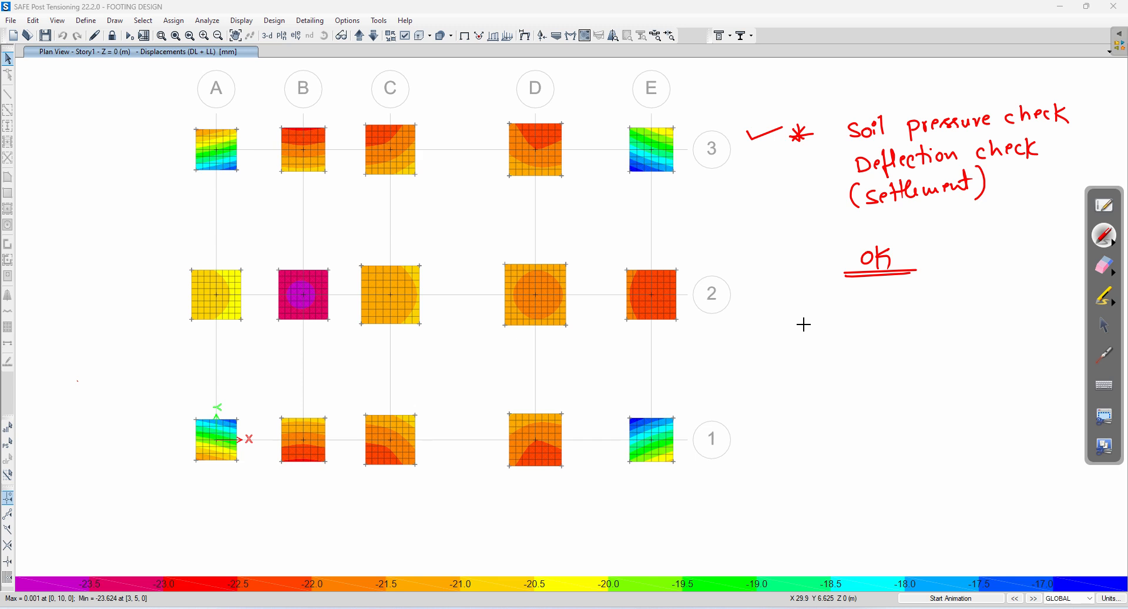
Switch the pen to blue and handwrite the underlined heading "Footing Design" below the OK note
left_click(1108, 251)
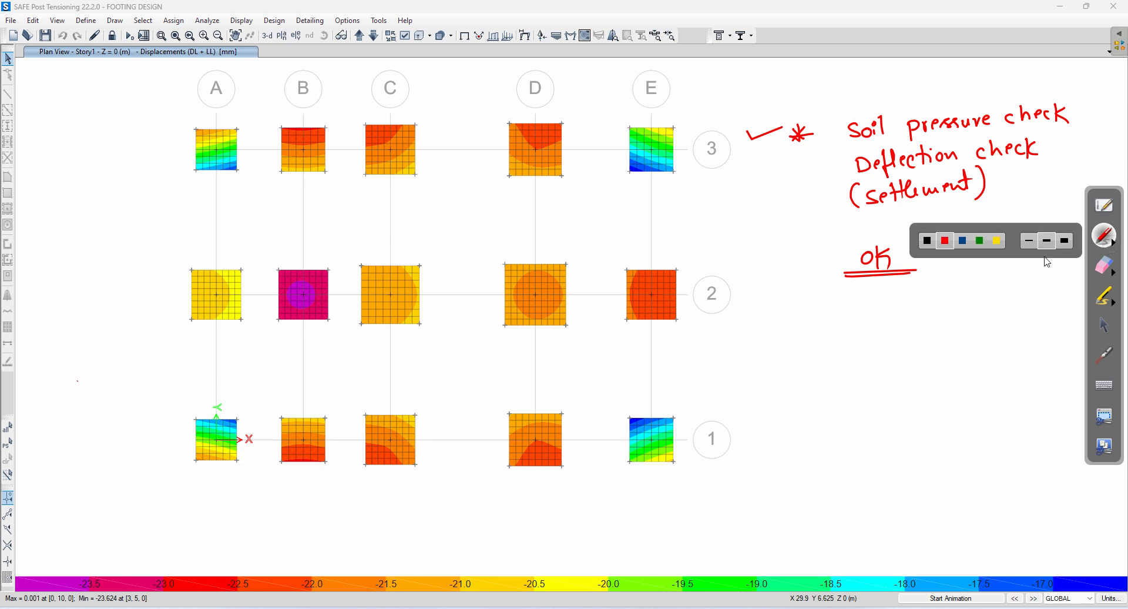
left_click(966, 245)
mouse_move(800, 331)
left_mouse_down()
mouse_move(797, 348)
mouse_move(855, 331)
mouse_move(878, 338)
mouse_move(872, 356)
left_mouse_up()
left_click_drag(920, 322, 996, 336)
left_click_drag(813, 355, 993, 341)
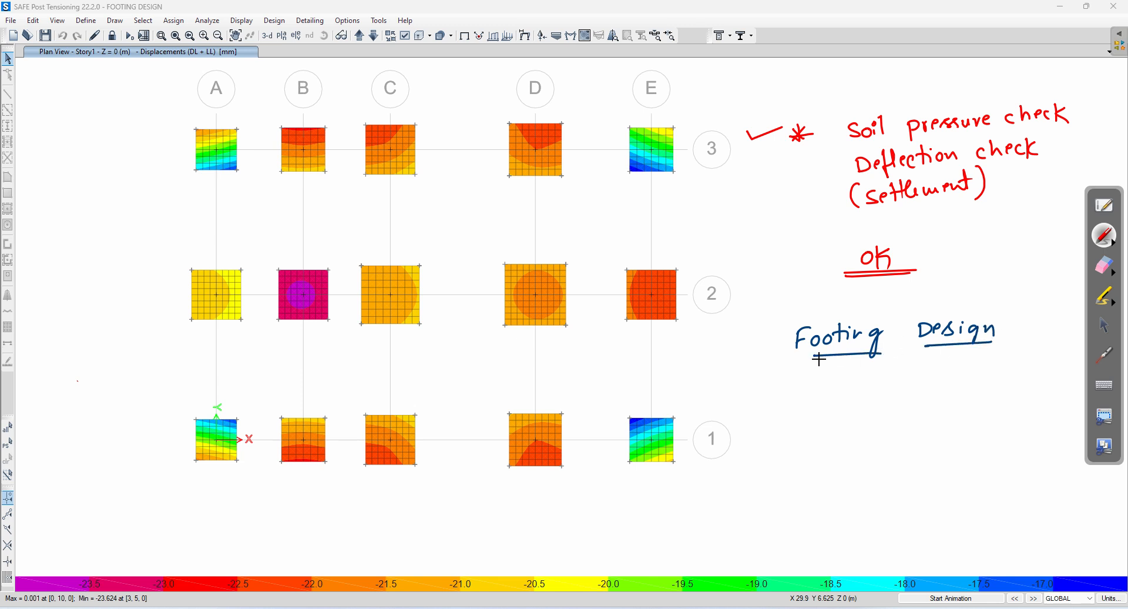
Handwrite the numbered items "1 Fixing sizes (L & B)" and "2 Depth of footing (D) (Thickness)" under the Footing Design heading
mouse_move(783, 382)
left_mouse_down()
mouse_move(785, 395)
mouse_move(791, 378)
left_mouse_up()
mouse_move(826, 382)
left_mouse_down()
mouse_move(956, 373)
mouse_move(986, 385)
left_mouse_up()
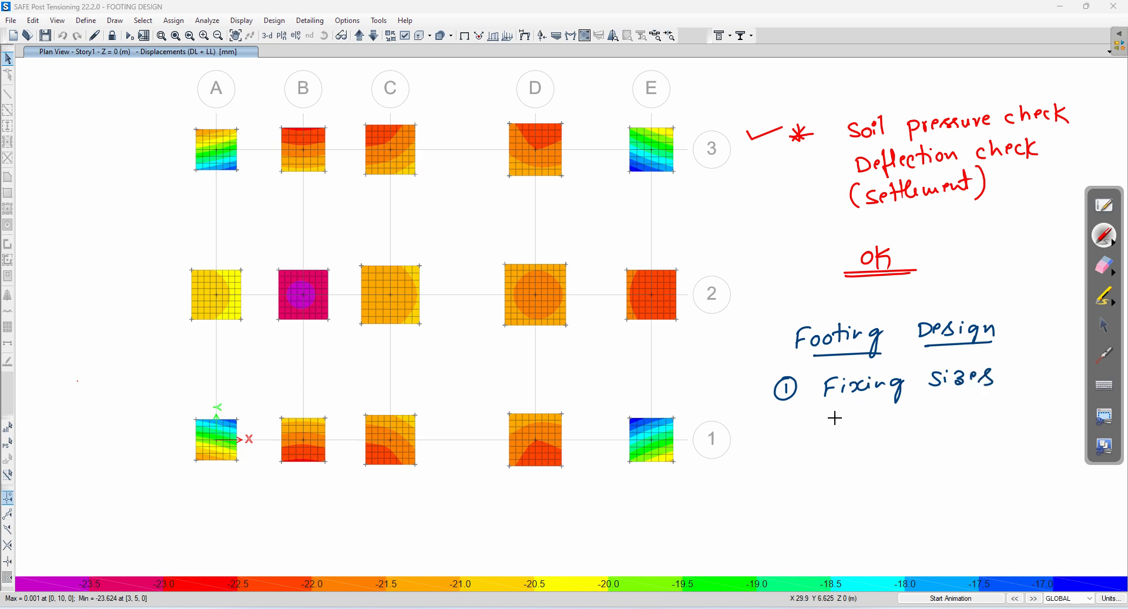
left_click_drag(780, 436, 788, 442)
mouse_move(790, 429)
left_mouse_down()
mouse_move(789, 449)
mouse_move(794, 432)
mouse_move(932, 435)
mouse_move(959, 432)
mouse_move(972, 415)
mouse_move(1009, 436)
mouse_move(1017, 427)
left_mouse_up()
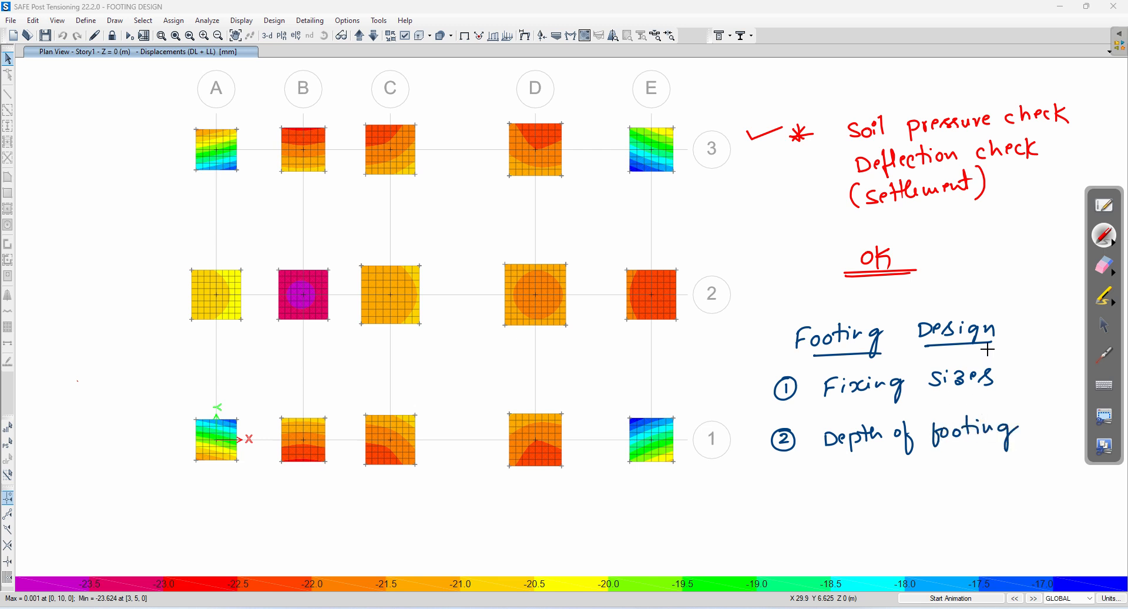
mouse_move(1012, 366)
left_mouse_down()
mouse_move(1039, 377)
mouse_move(1071, 365)
mouse_move(1078, 385)
left_mouse_up()
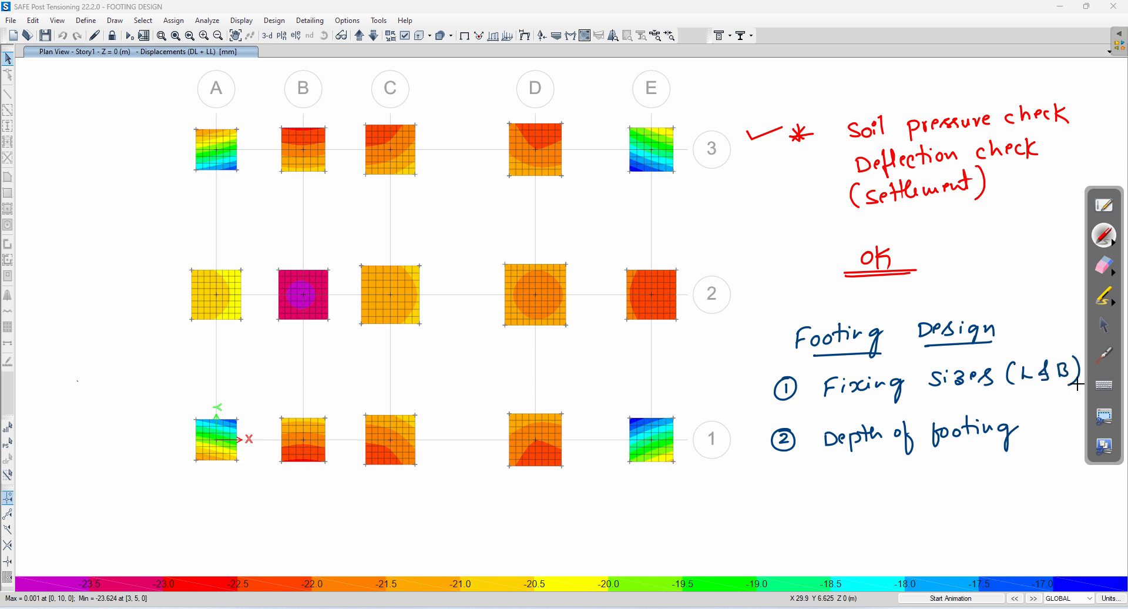
mouse_move(1026, 416)
left_mouse_down()
mouse_move(1035, 432)
mouse_move(1046, 415)
mouse_move(1055, 439)
left_mouse_up()
mouse_move(825, 465)
left_mouse_down()
mouse_move(893, 459)
mouse_move(936, 478)
mouse_move(824, 481)
left_mouse_up()
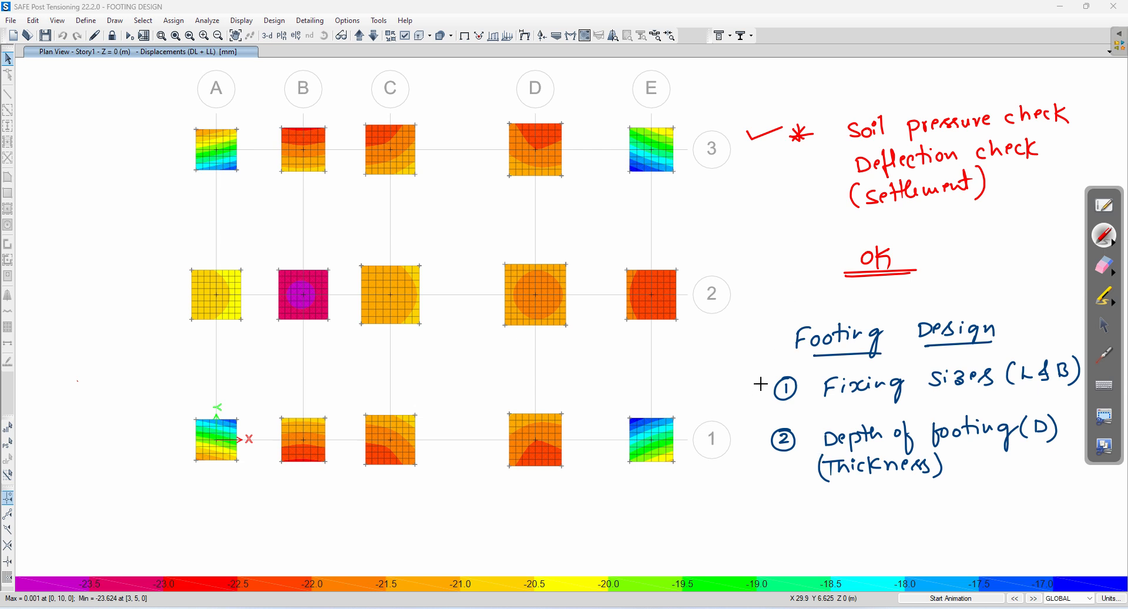
Draw an arrow up from item 1 and write "Soil pressure" and "settlement" at its head
mouse_move(775, 394)
left_mouse_down()
mouse_move(761, 328)
mouse_move(759, 341)
left_mouse_up()
mouse_move(717, 305)
left_mouse_down()
mouse_move(710, 318)
mouse_move(787, 289)
left_mouse_up()
mouse_move(800, 277)
left_mouse_down()
mouse_move(796, 288)
mouse_move(836, 272)
left_mouse_up()
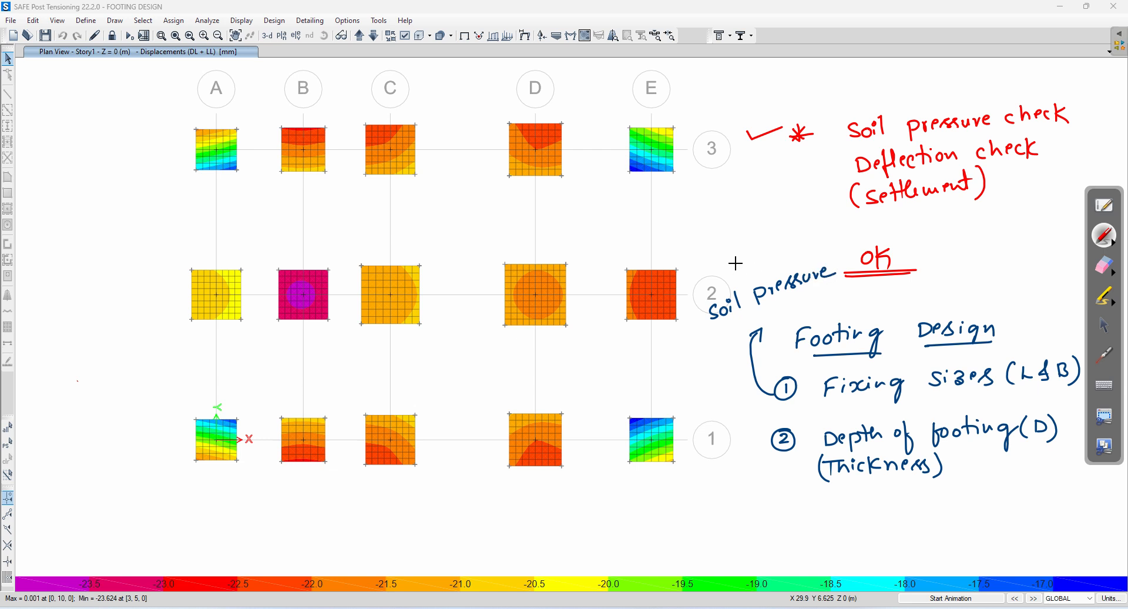
mouse_move(719, 269)
left_mouse_down()
mouse_move(713, 281)
mouse_move(800, 226)
left_mouse_up()
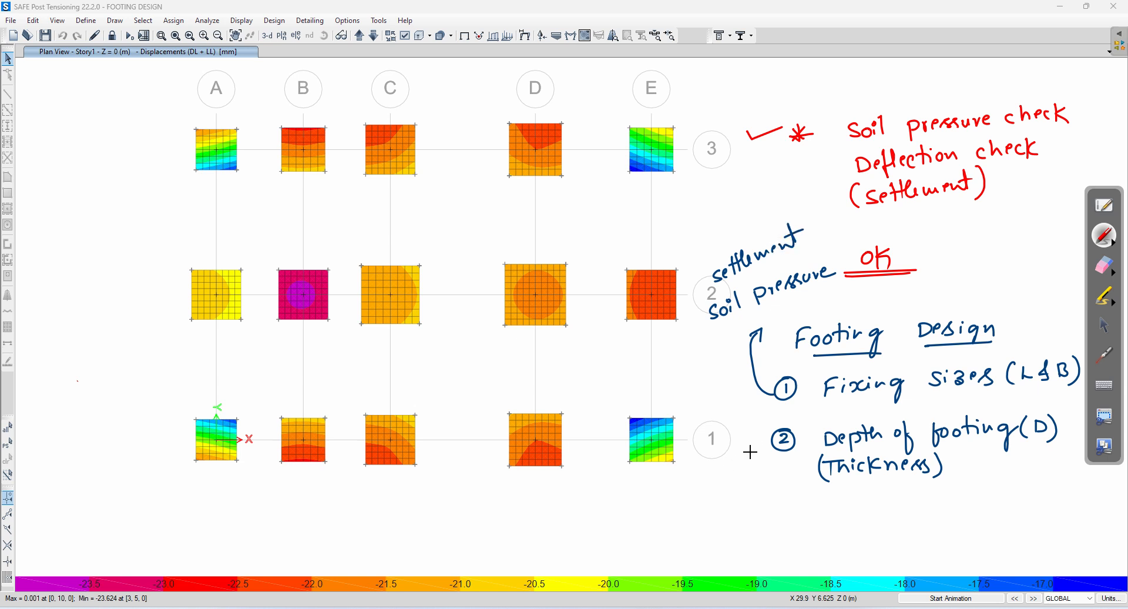
Draw an arrow from item 2 to a braced list reading "Shear (one-way shear)", "Two-way shear (Punching shear)" and "Flexure"
mouse_move(767, 438)
left_mouse_down()
mouse_move(736, 485)
mouse_move(744, 477)
mouse_move(784, 503)
mouse_move(936, 496)
mouse_move(958, 481)
mouse_move(1011, 487)
mouse_move(1011, 497)
left_mouse_up()
mouse_move(758, 518)
left_mouse_down()
mouse_move(844, 516)
mouse_move(856, 529)
mouse_move(880, 515)
mouse_move(964, 516)
mouse_move(945, 509)
mouse_move(969, 520)
mouse_move(1060, 510)
left_mouse_up()
mouse_move(1001, 538)
left_mouse_down()
mouse_move(1029, 532)
mouse_move(1063, 545)
left_mouse_up()
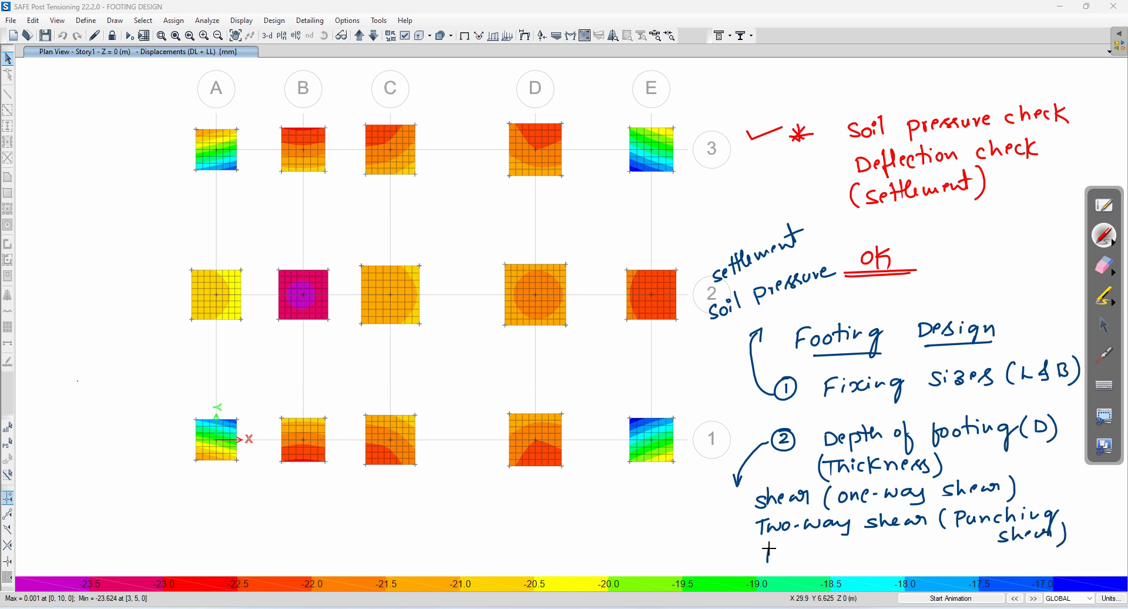
left_click_drag(768, 555, 859, 548)
left_click_drag(736, 500, 744, 552)
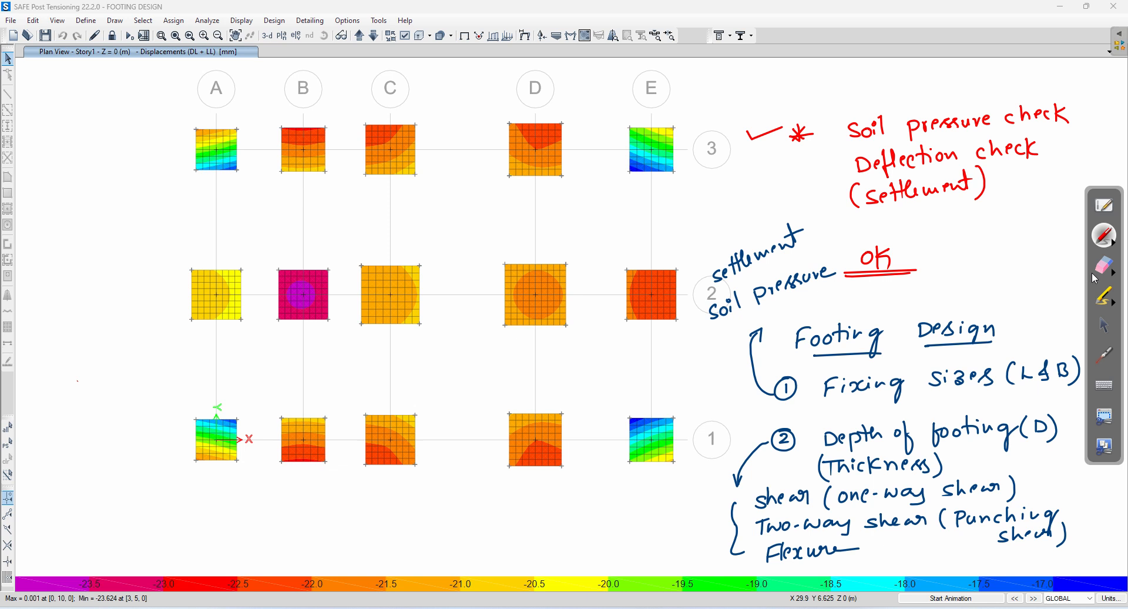
In red, put a circled asterisk beside the shear and flexure list, underline "Fixing sizes (L & B)" and mark beside item 2
left_click(1117, 245)
left_click(946, 242)
mouse_move(711, 497)
left_mouse_down()
mouse_move(721, 495)
mouse_move(712, 510)
mouse_move(729, 487)
mouse_move(731, 513)
mouse_move(703, 499)
left_mouse_up()
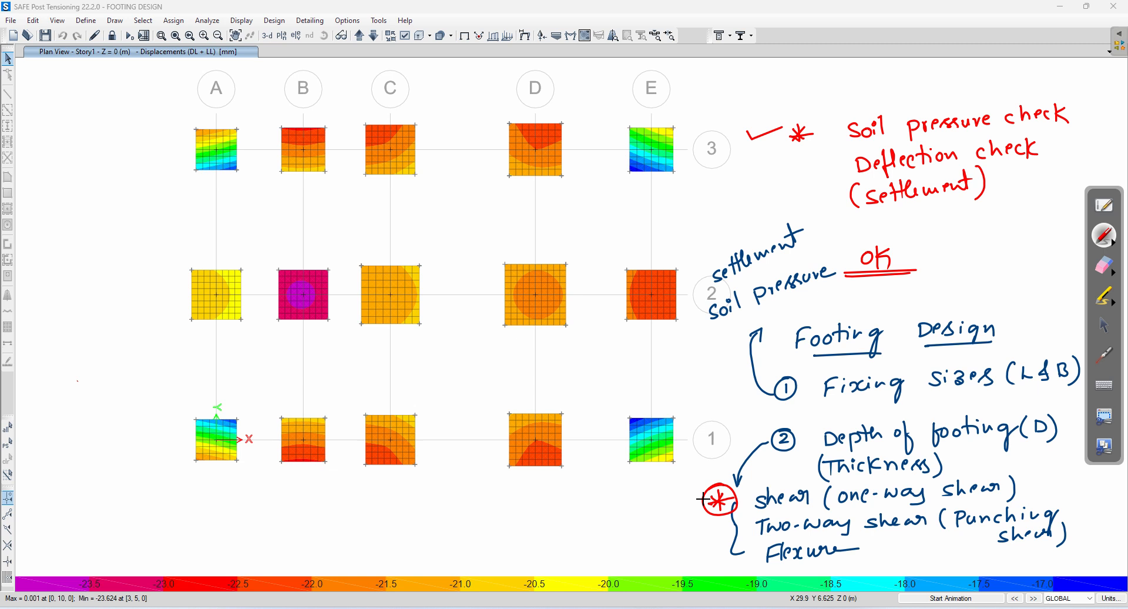
left_click_drag(826, 403, 1037, 389)
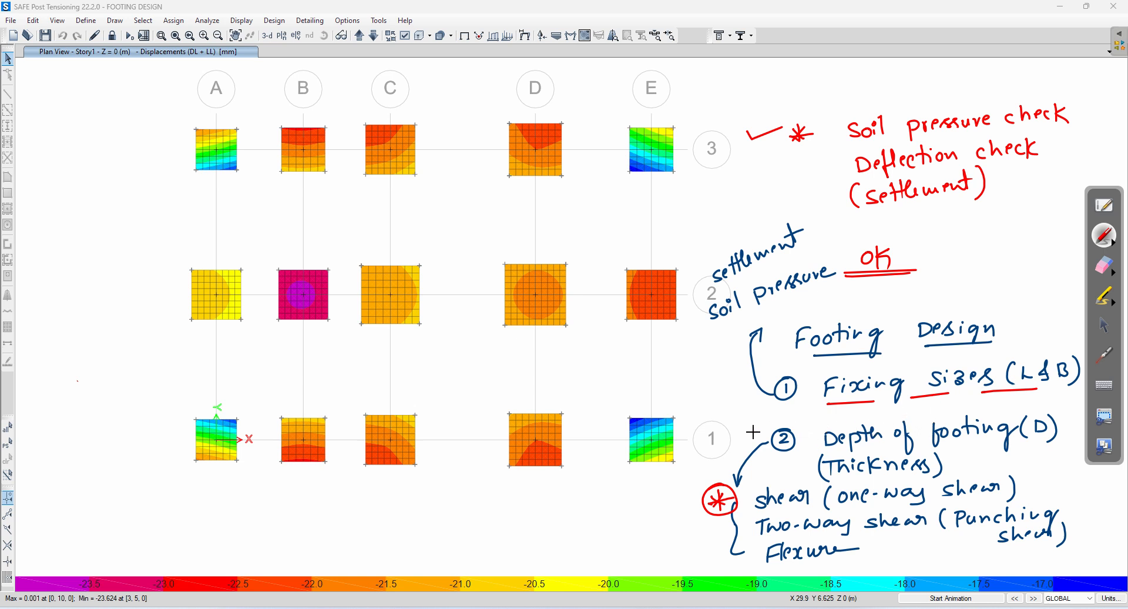
left_click_drag(751, 423, 762, 427)
mouse_move(759, 418)
left_mouse_down()
mouse_move(742, 429)
mouse_move(758, 416)
left_mouse_up()
Erase all the Footing Design and check notes beside the plan and return to pointer mode
left_click(1104, 266)
mouse_move(994, 121)
left_mouse_down()
mouse_move(1037, 121)
mouse_move(986, 79)
mouse_move(814, 211)
mouse_move(830, 244)
mouse_move(768, 377)
mouse_move(744, 538)
mouse_move(841, 365)
mouse_move(1043, 390)
mouse_move(1063, 499)
mouse_move(973, 445)
mouse_move(967, 493)
left_mouse_up()
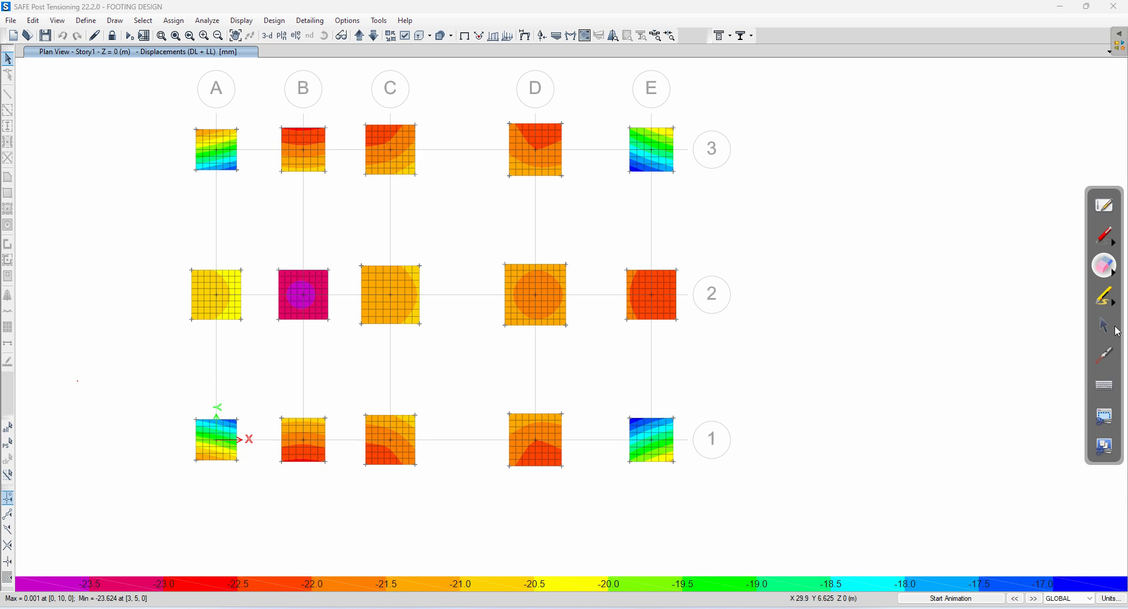
left_click(1104, 327)
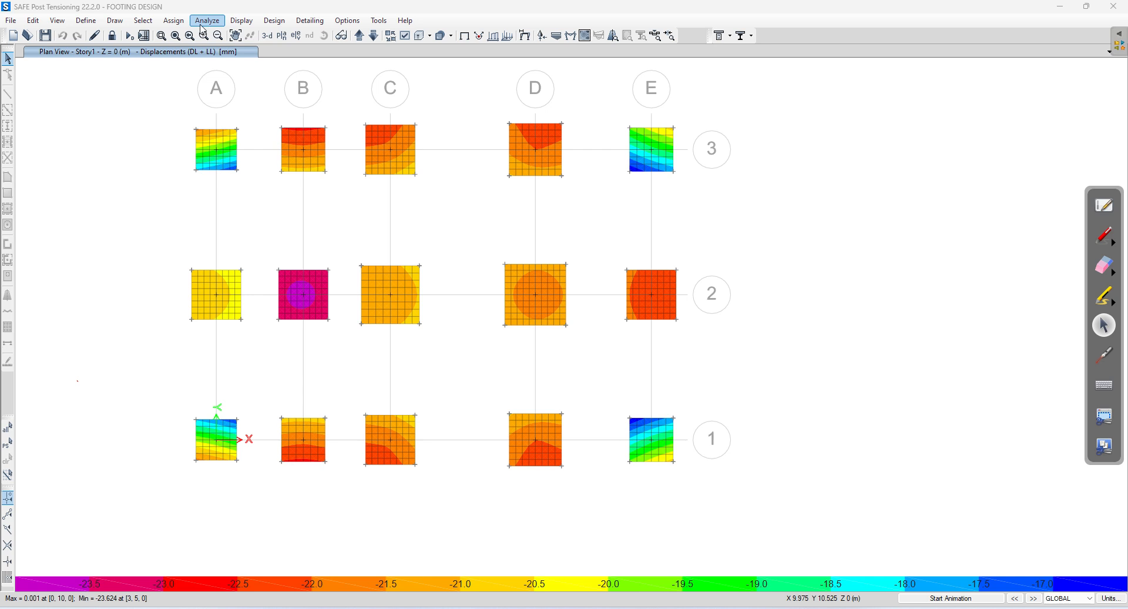
Return the plan to the undeformed shape and unlock the model, accepting deletion of the analysis results
left_click(251, 19)
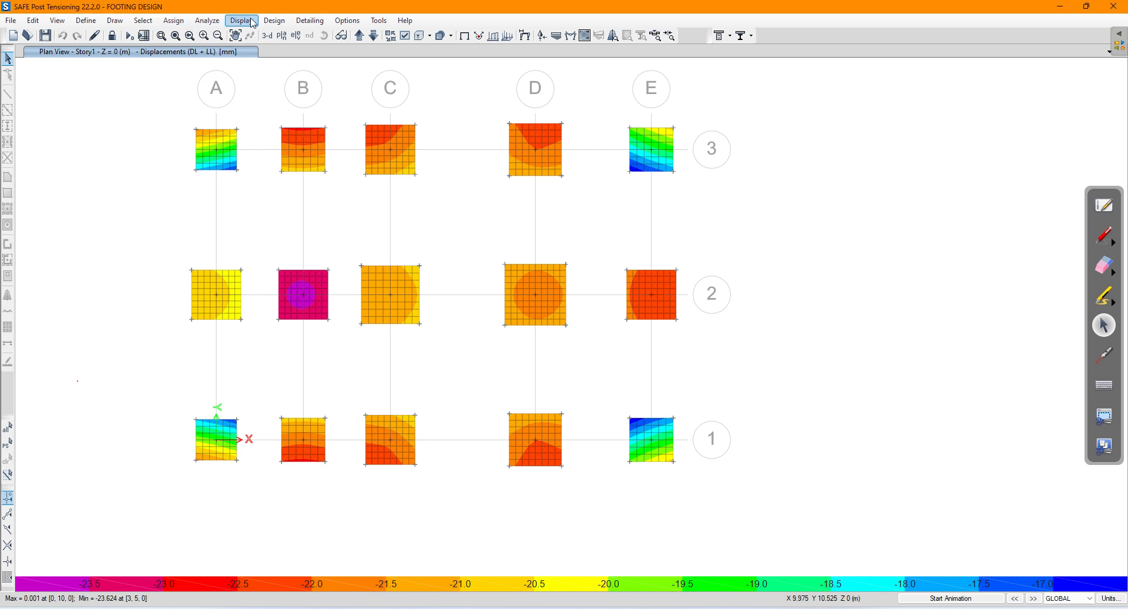
left_click(251, 20)
left_click(259, 35)
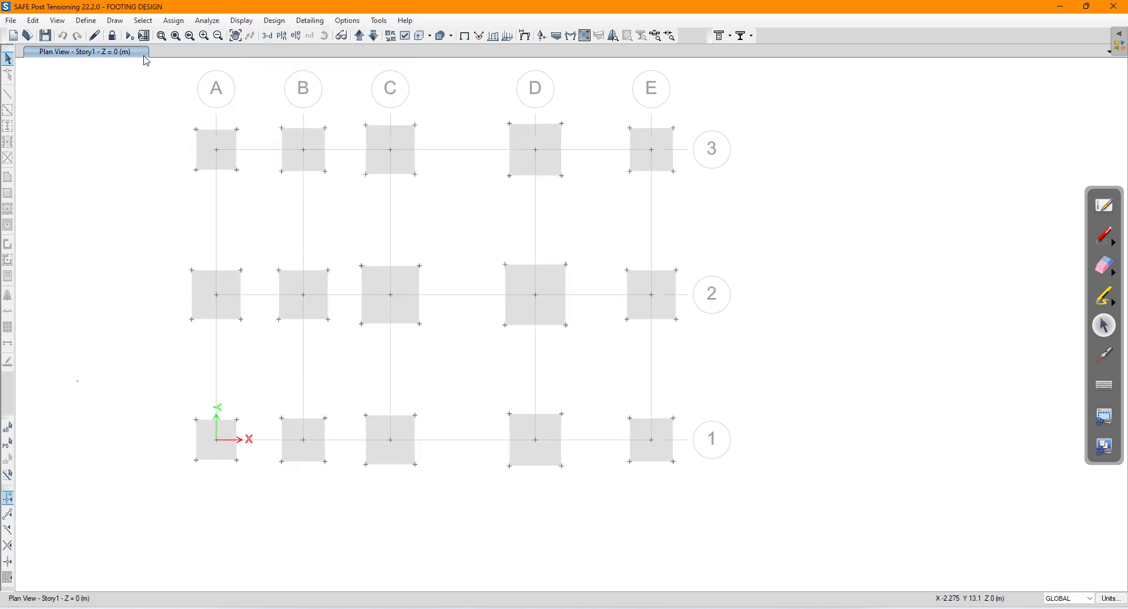
left_click(114, 21)
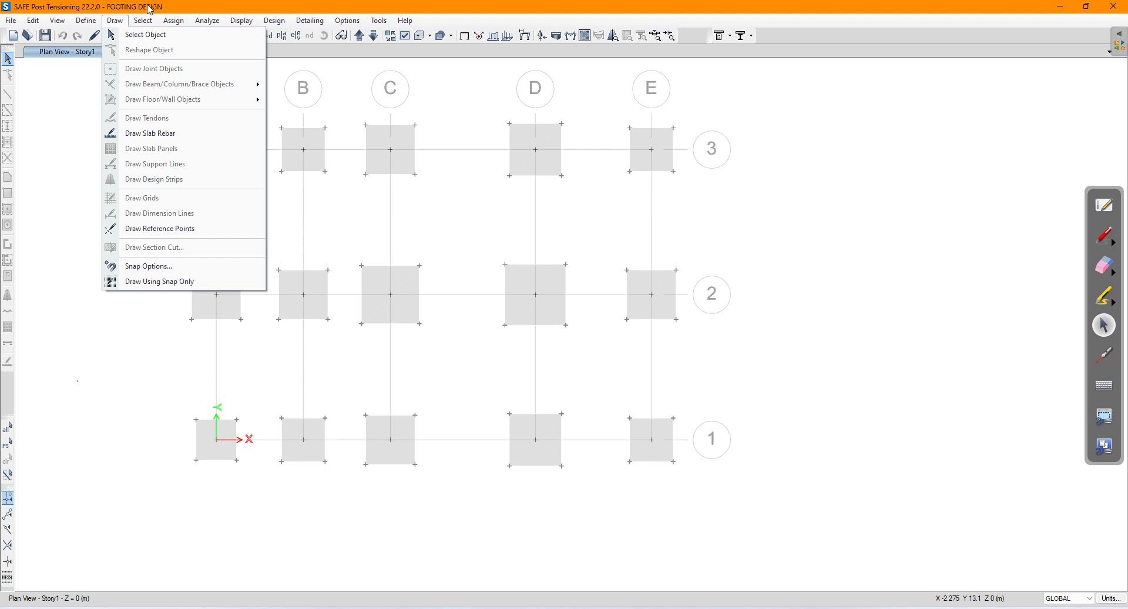
left_click(150, 7)
left_click(113, 35)
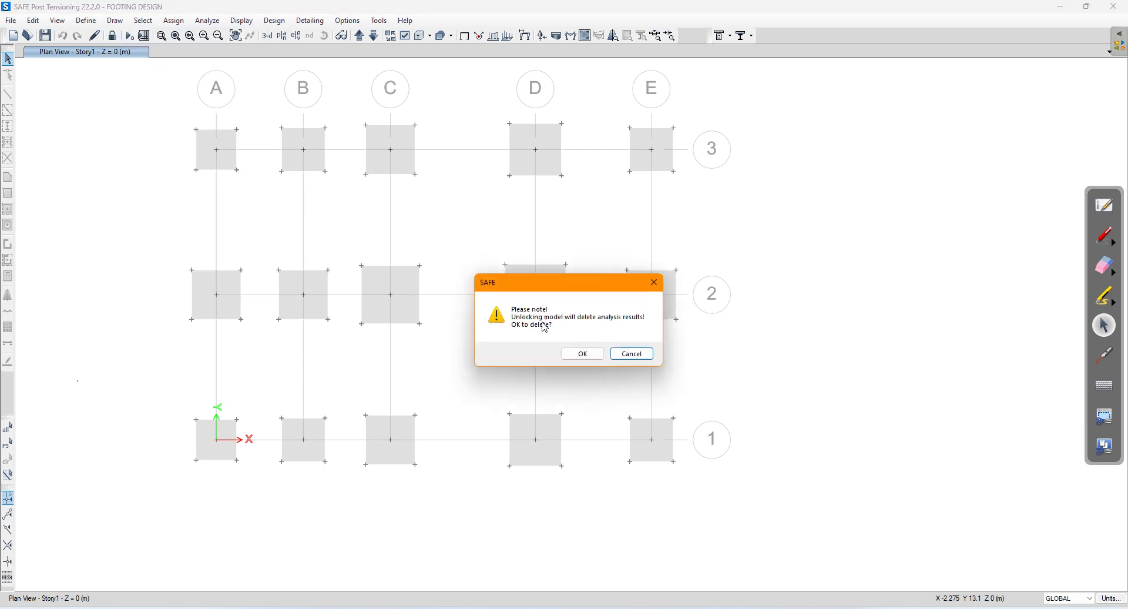
left_click(568, 354)
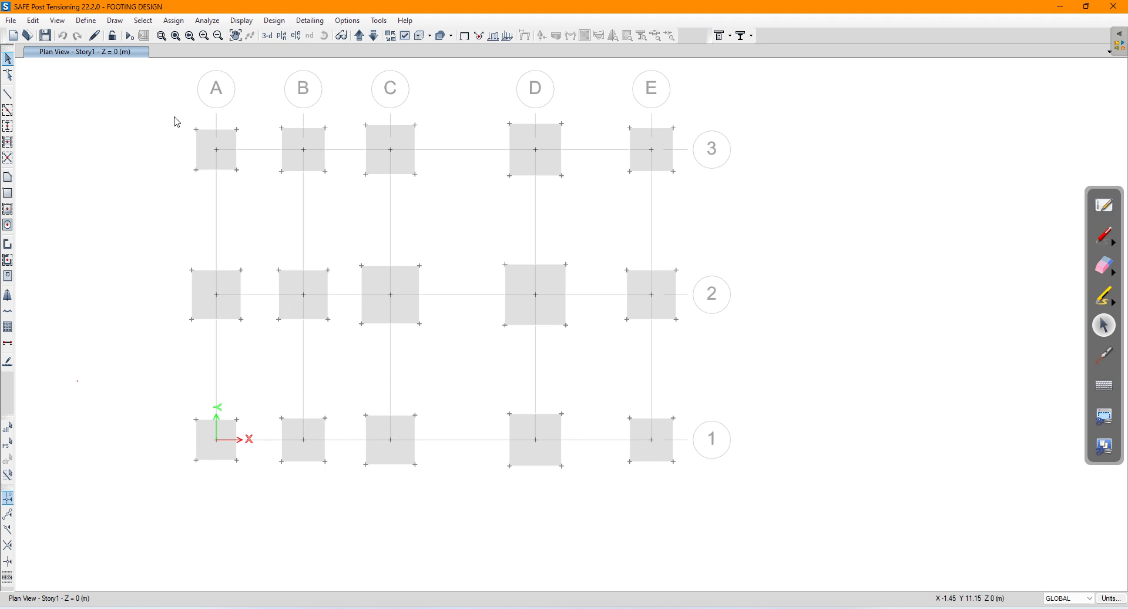
Draw dimension lines for the upper and left edges of footing A3 with zero plan offset
scroll(177, 121, "up", 3)
left_click(114, 21)
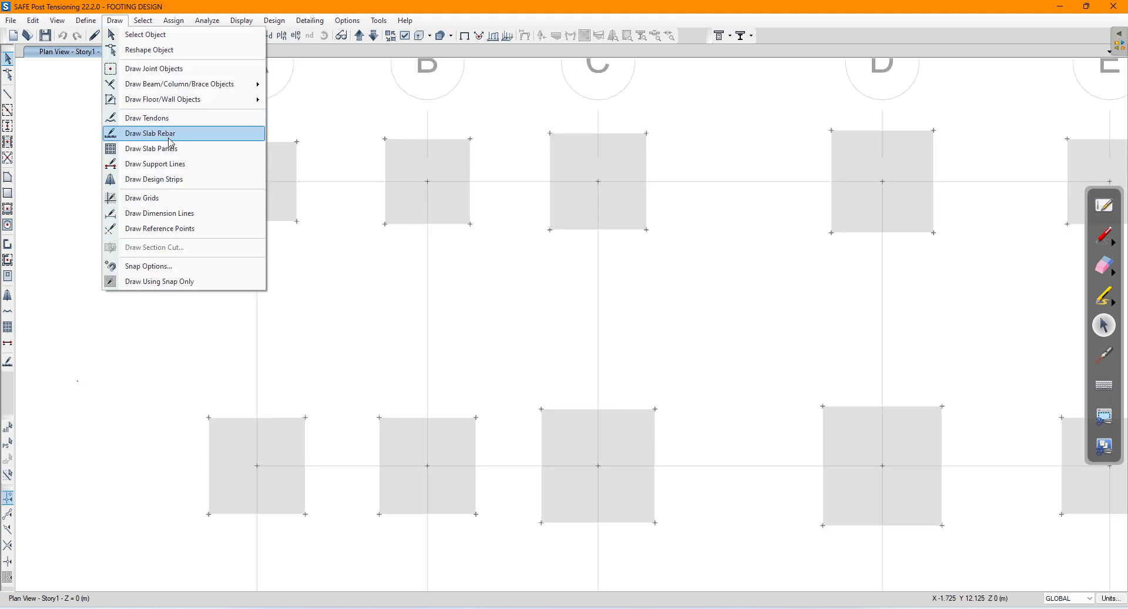
left_click(177, 213)
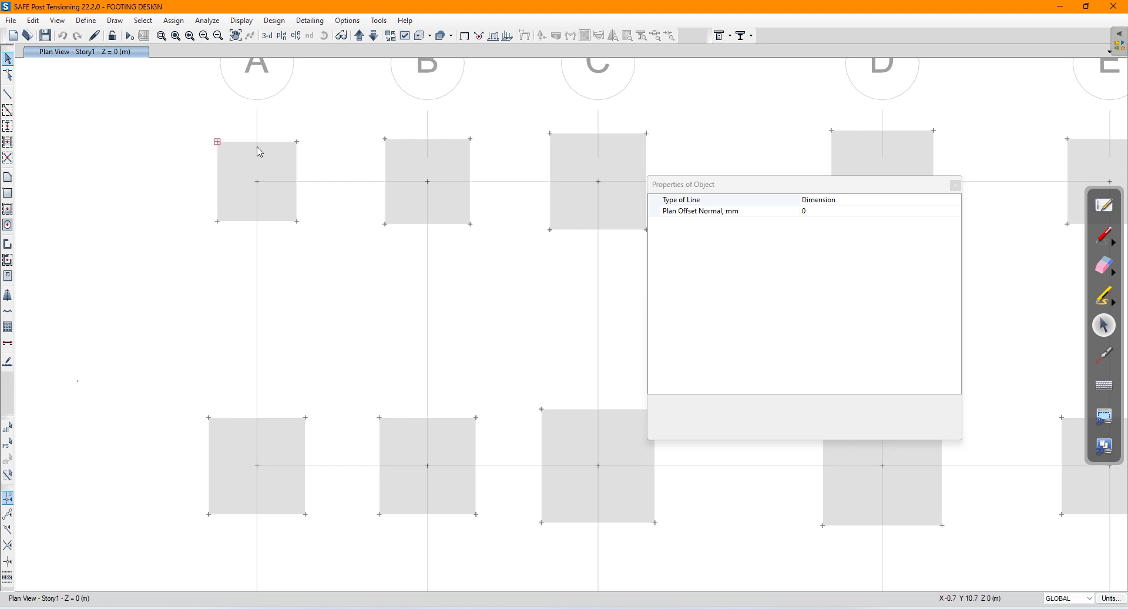
left_click(298, 142)
scroll(225, 148, "up", 2)
left_click(212, 141)
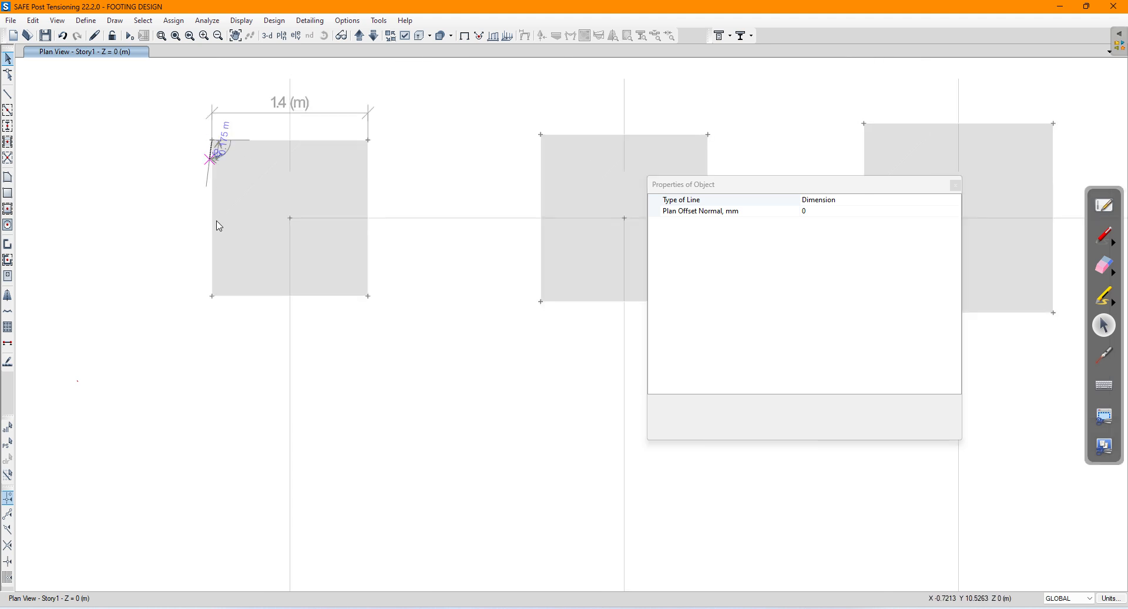
left_click(210, 296)
left_click(178, 294)
Draw dimension lines for the upper and left edges of footing B3
middle_click_drag(387, 280, 214, 330)
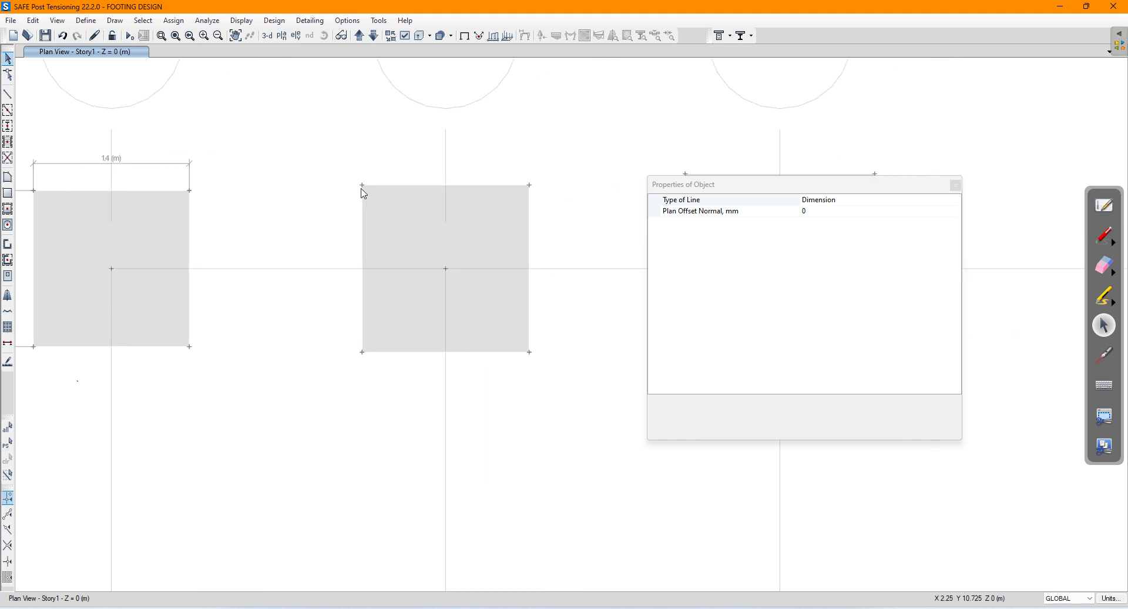
left_click(363, 186)
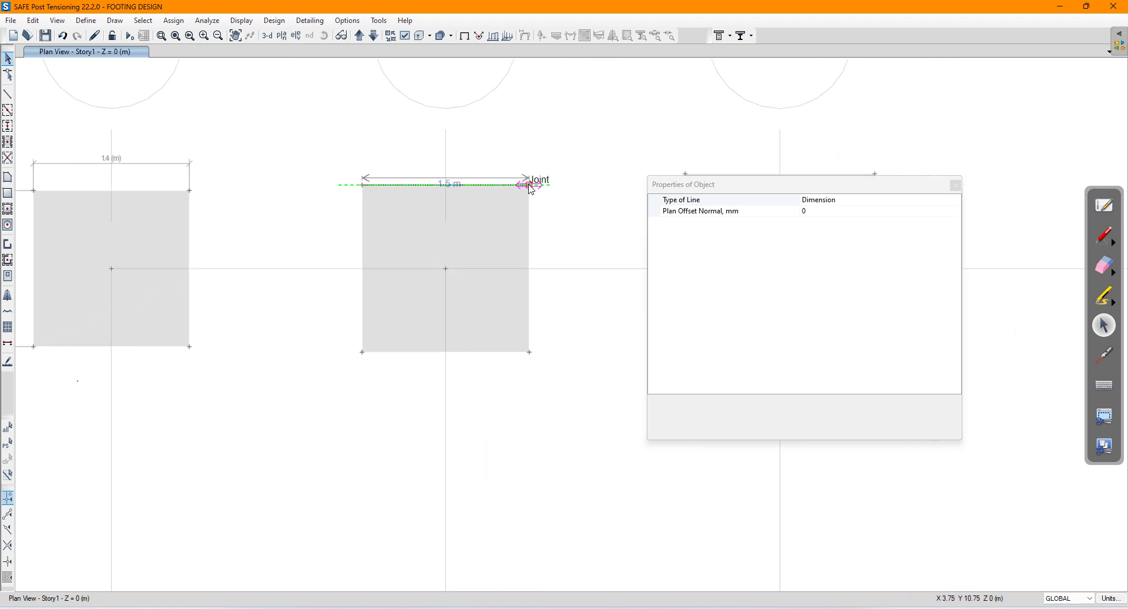
left_click(531, 184)
left_click(362, 186)
left_click(363, 352)
left_click(341, 354)
middle_click_drag(512, 316, 96, 339)
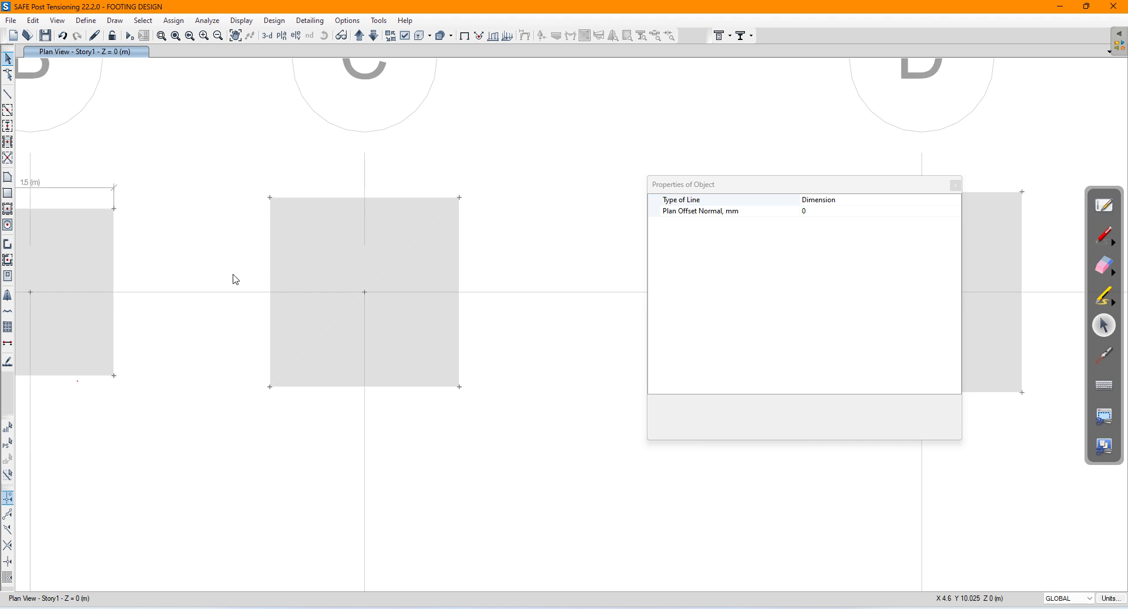
Draw dimension lines for the upper and left edges of footing C3
left_click(270, 198)
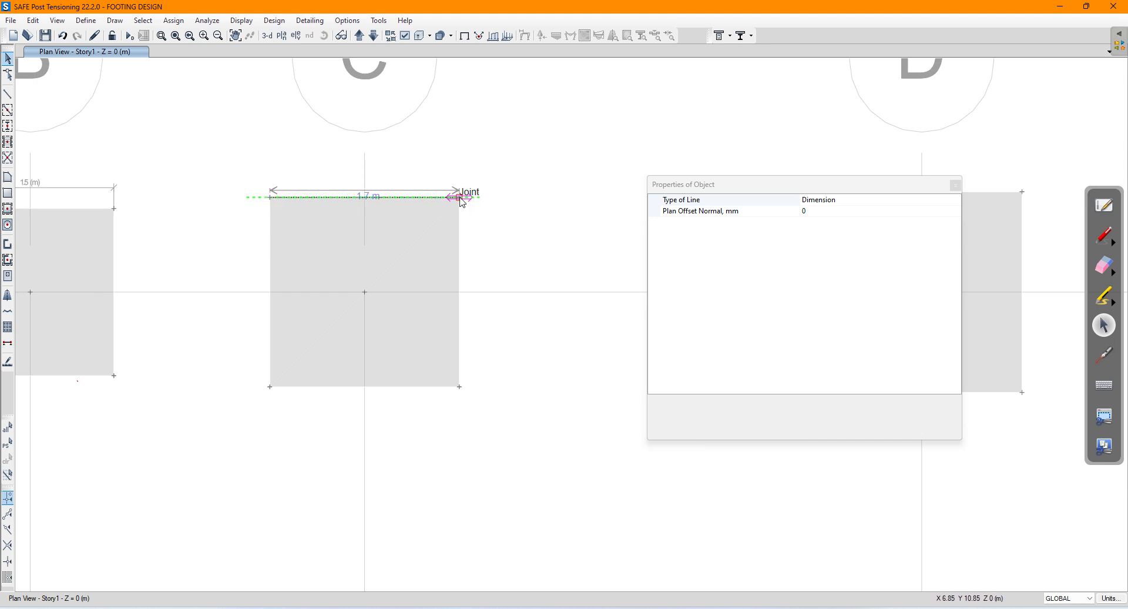
left_click(460, 197)
left_click(463, 176)
left_click(270, 198)
left_click(270, 387)
left_click(251, 387)
Draw dimension lines for the upper and left edges of footing D3
middle_click_drag(500, 358, 10, 377)
left_click(332, 213)
left_click(531, 214)
left_click(535, 191)
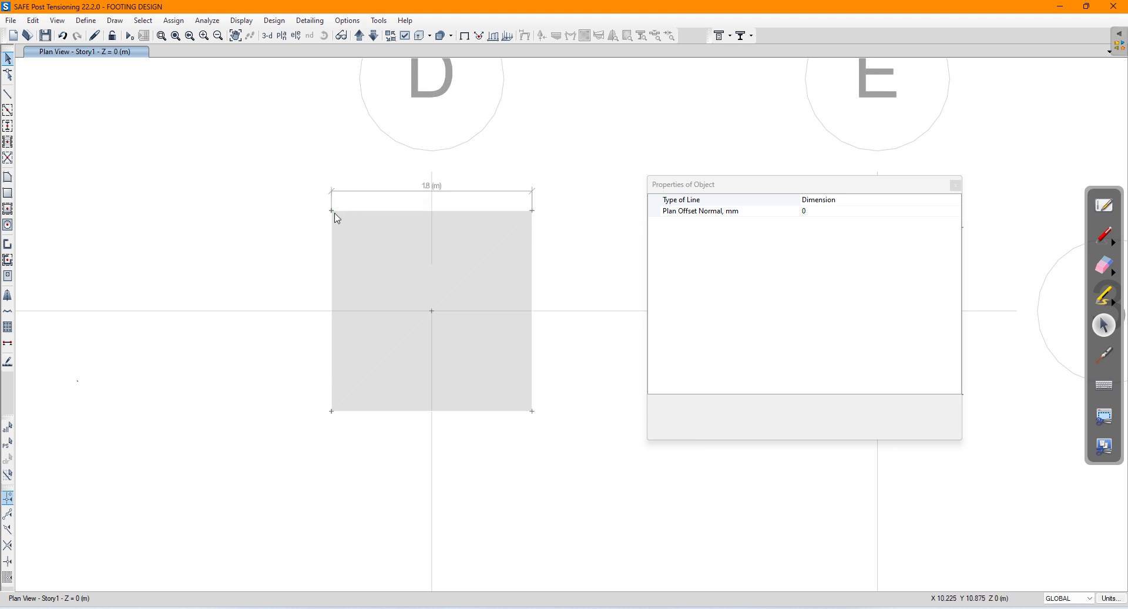
left_click(331, 211)
left_click(331, 411)
left_click(302, 406)
Enlarge the plan's dimension labels by increasing the maximum graphic font size in the graphics preferences
left_click(348, 22)
left_click(380, 106)
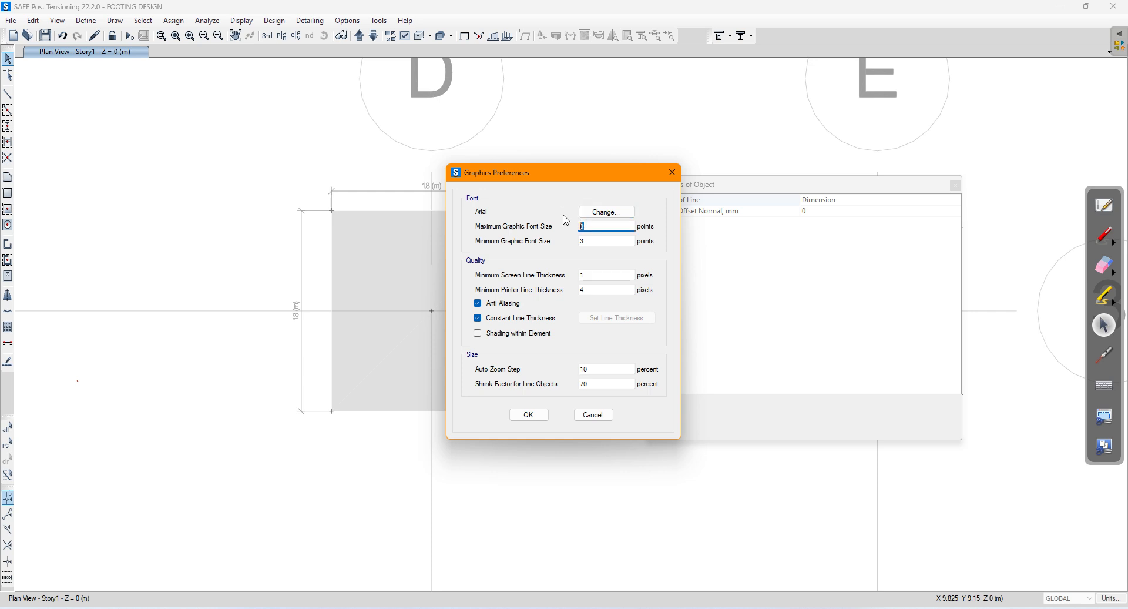
left_click(528, 415)
left_click(348, 21)
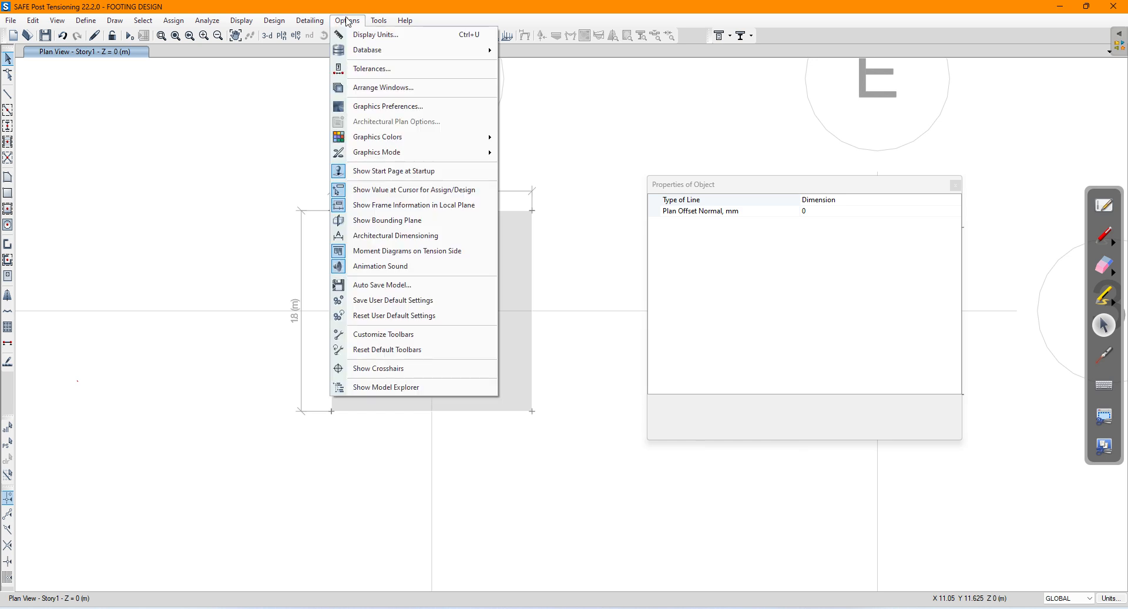
left_click(380, 106)
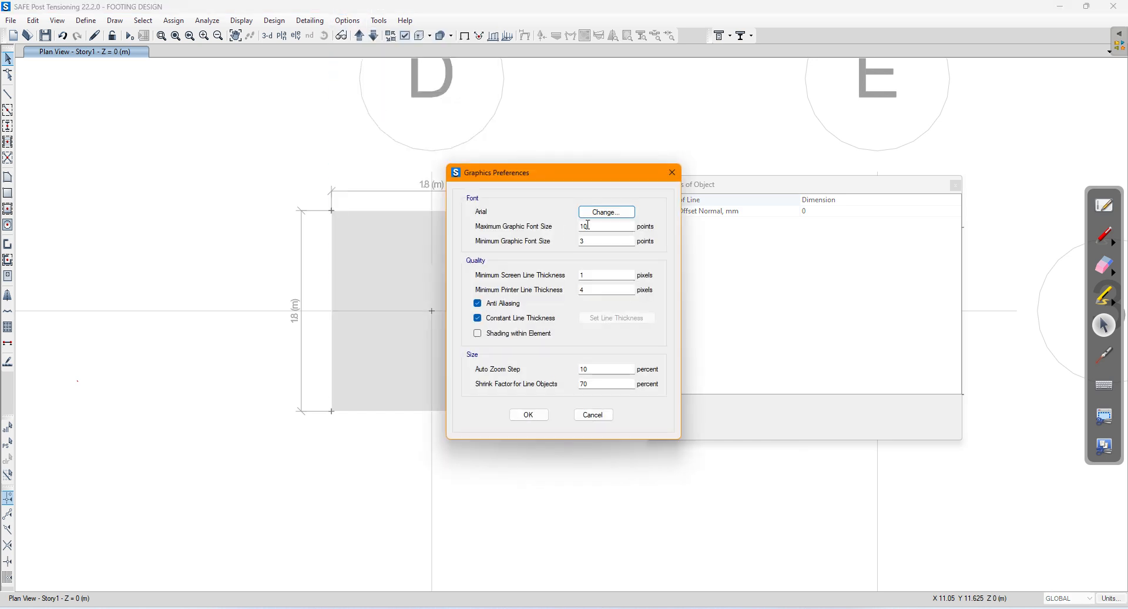
left_click(527, 414)
Draw dimension lines for the upper and left edges of footing E3
middle_click_drag(582, 349, 212, 343)
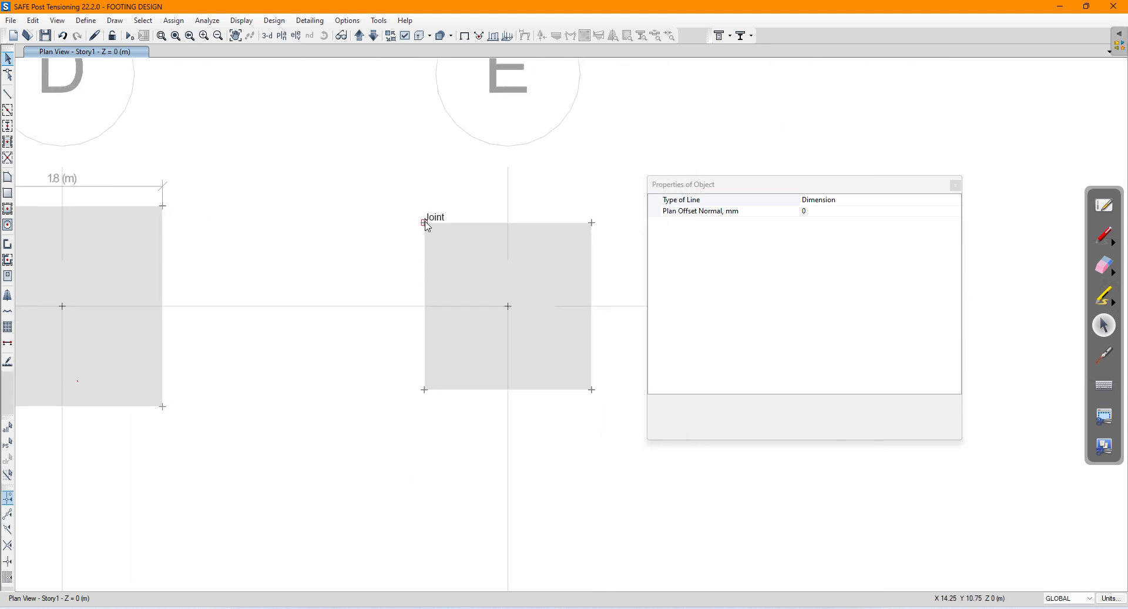
left_click(452, 229)
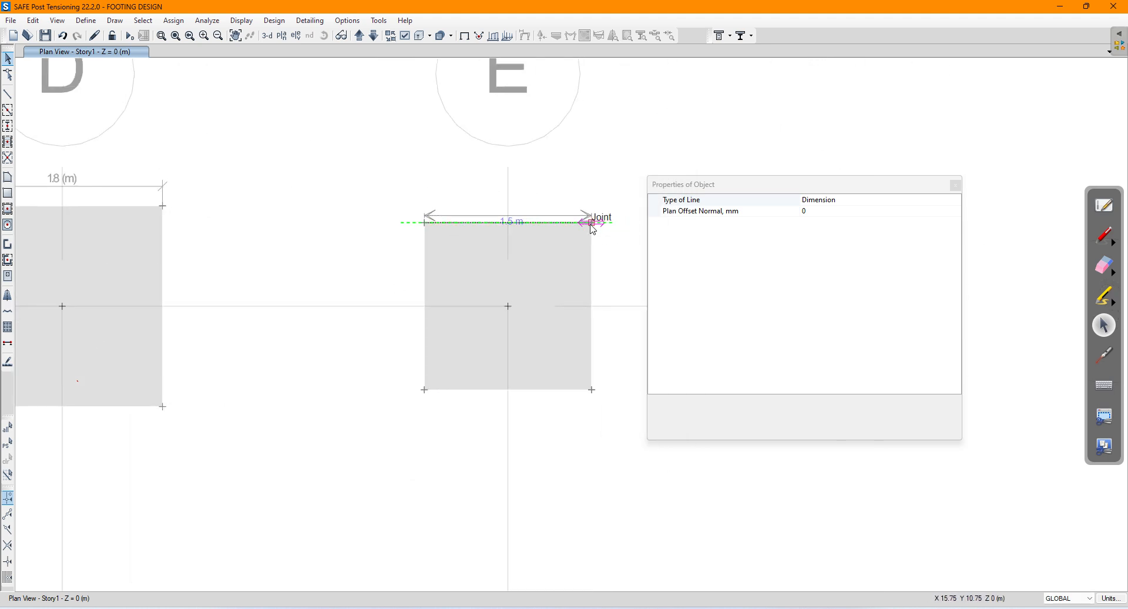
left_click(590, 225)
left_click(590, 208)
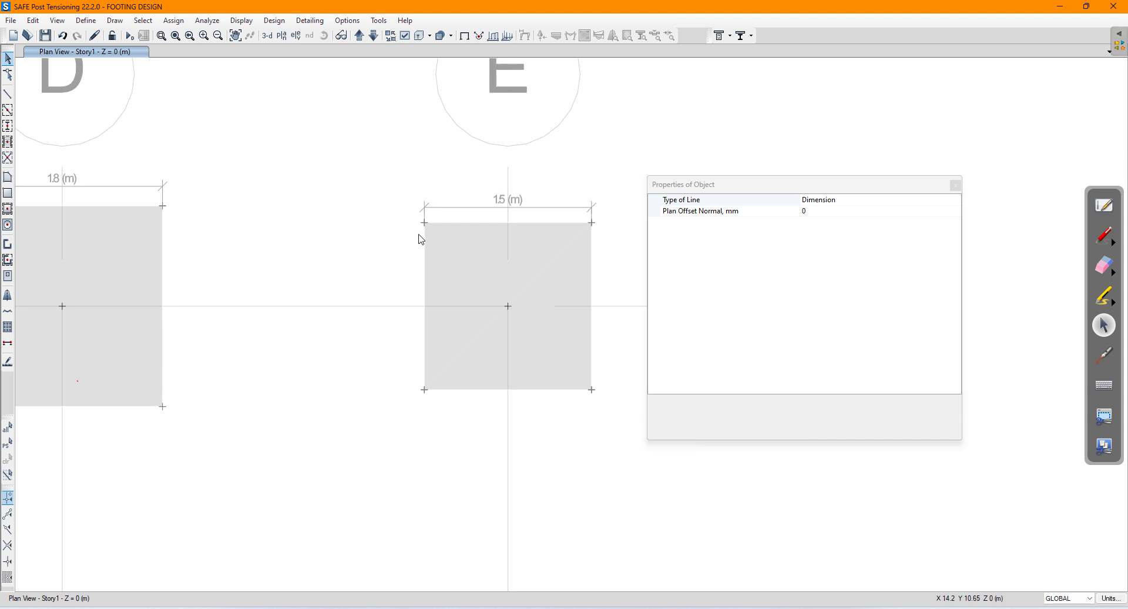
left_click(424, 223)
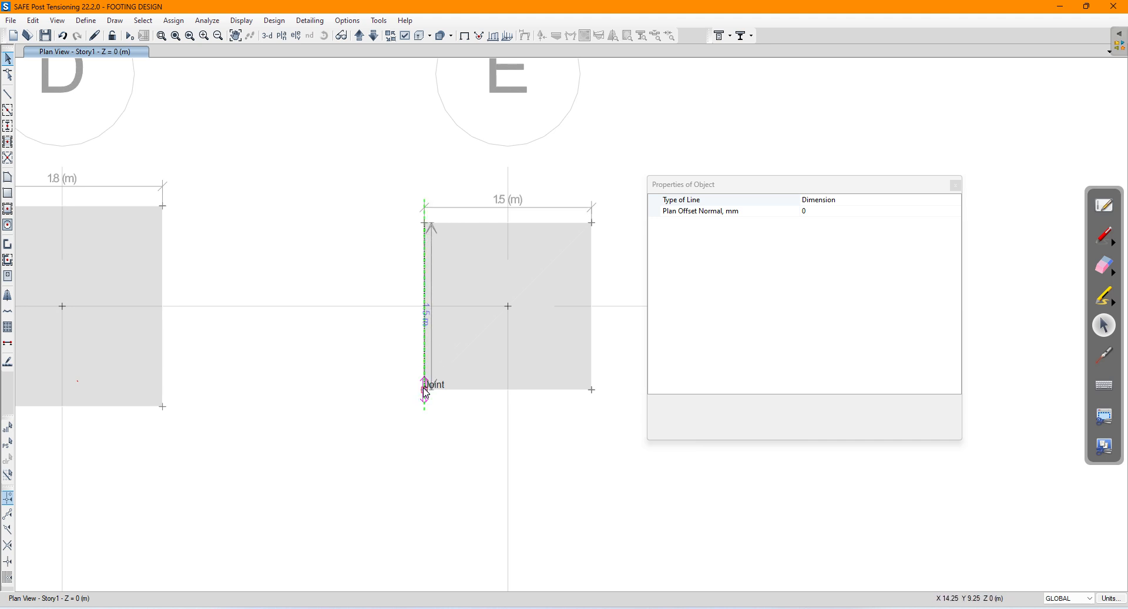
left_click(424, 390)
left_click(390, 309)
Set the maximum graphic font size to 15 points in the graphics preferences
scroll(511, 294, "down", 4)
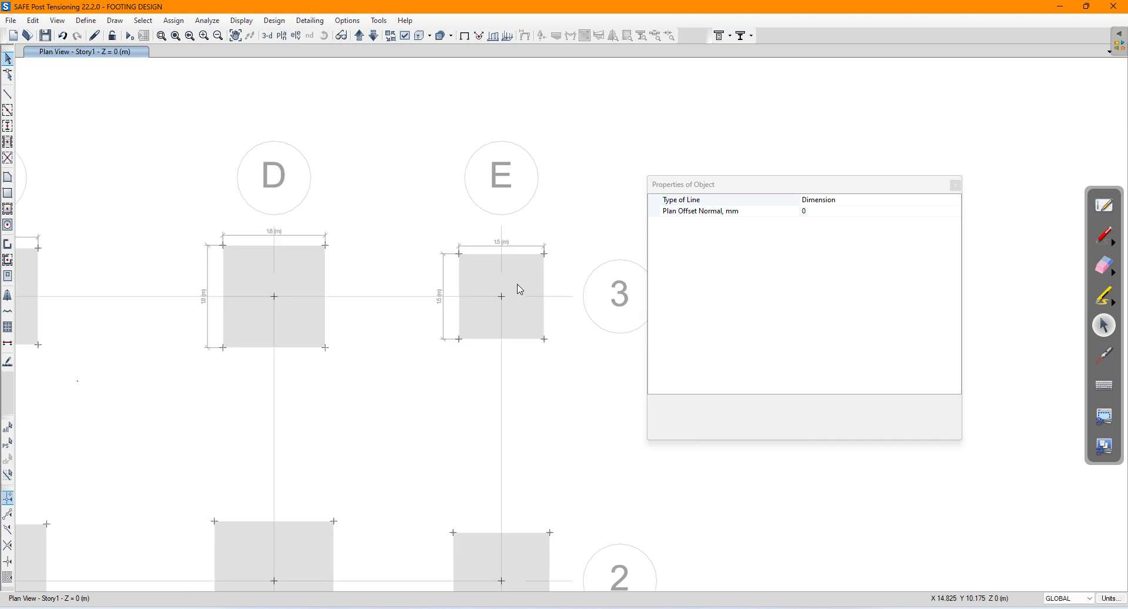
middle_click_drag(325, 376, 546, 292)
left_click(347, 20)
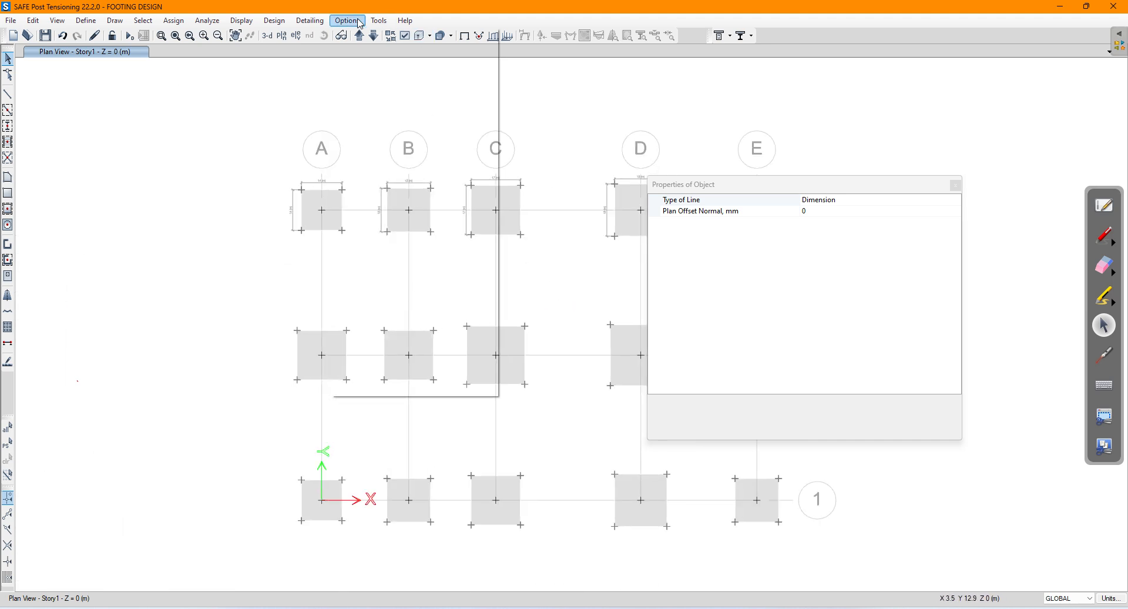
left_click(371, 106)
double_click(581, 226)
type("15")
left_click(528, 414)
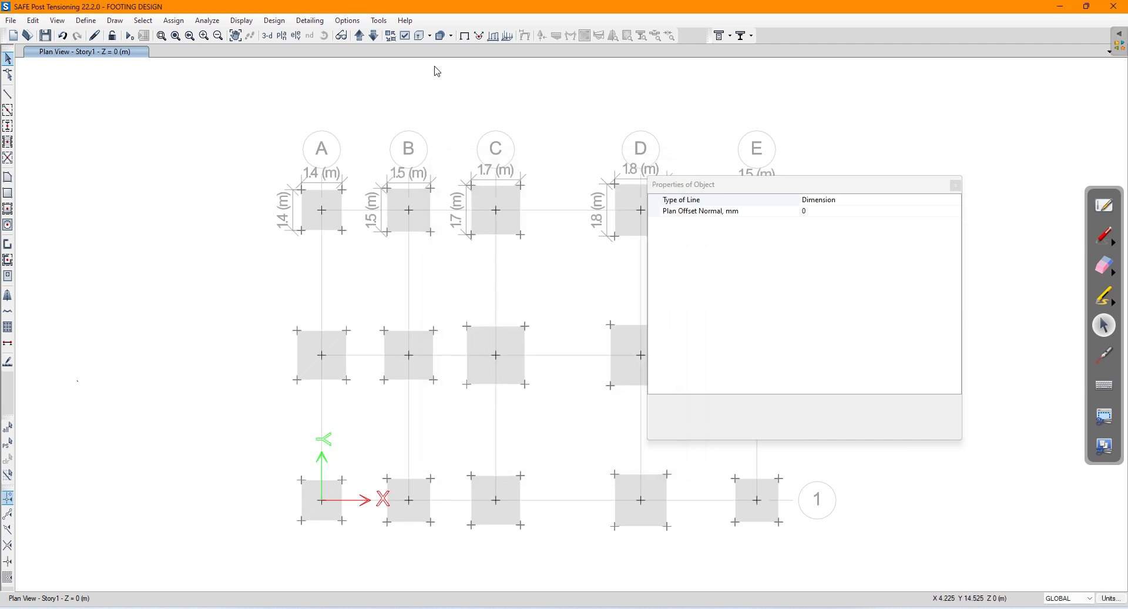
Reduce the maximum graphic font size to 13 points
left_click(348, 20)
left_click(381, 107)
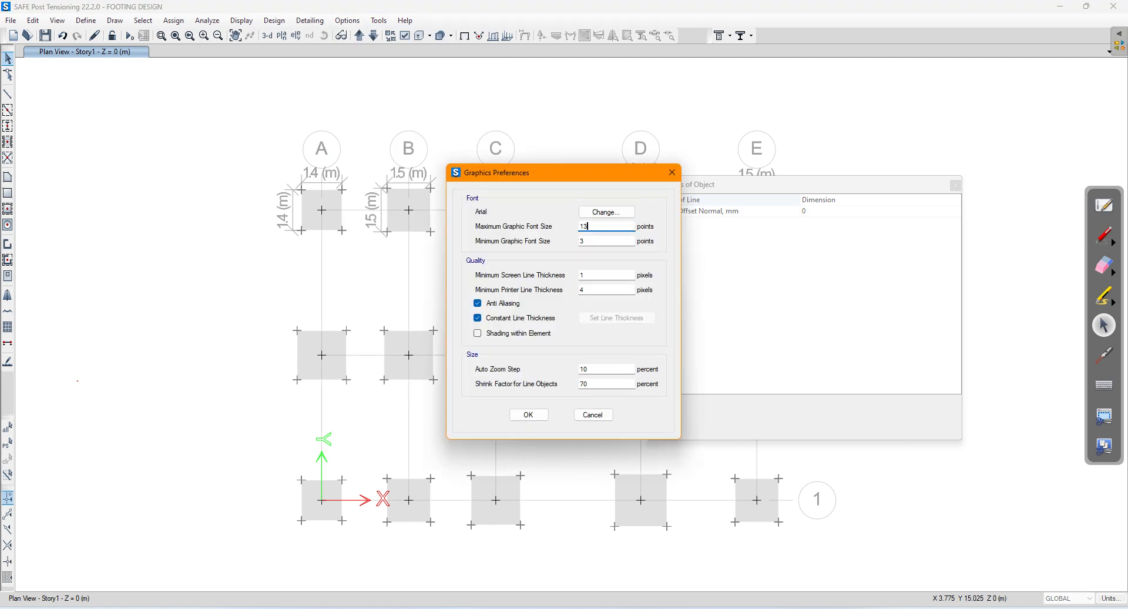
left_click(532, 415)
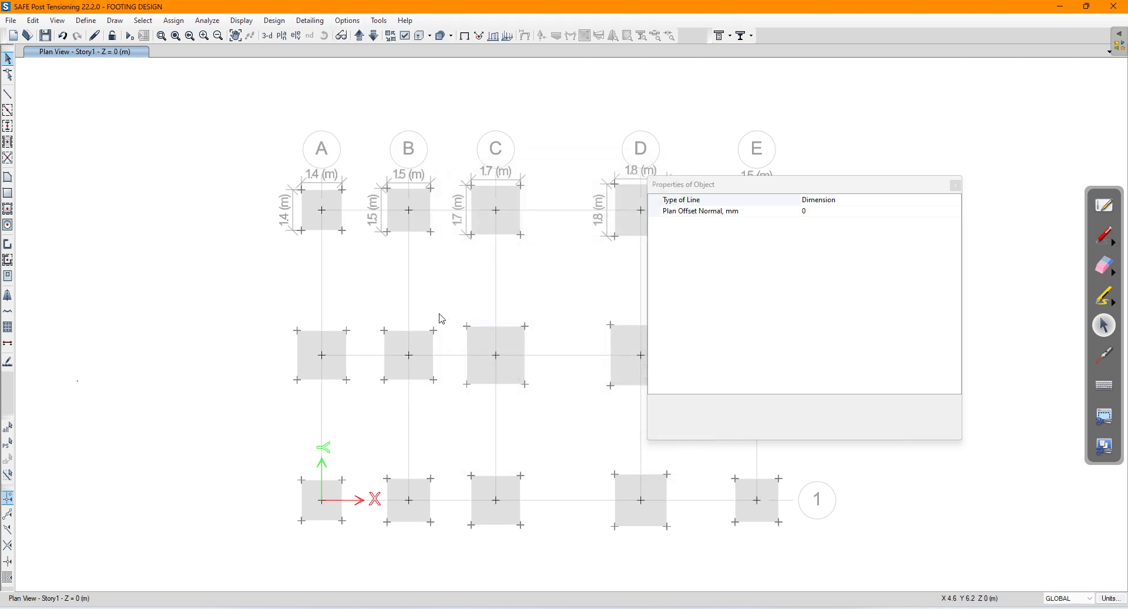
Set the maximum graphic font size for the plan labels to 12 points
middle_click_drag(442, 317, 308, 277)
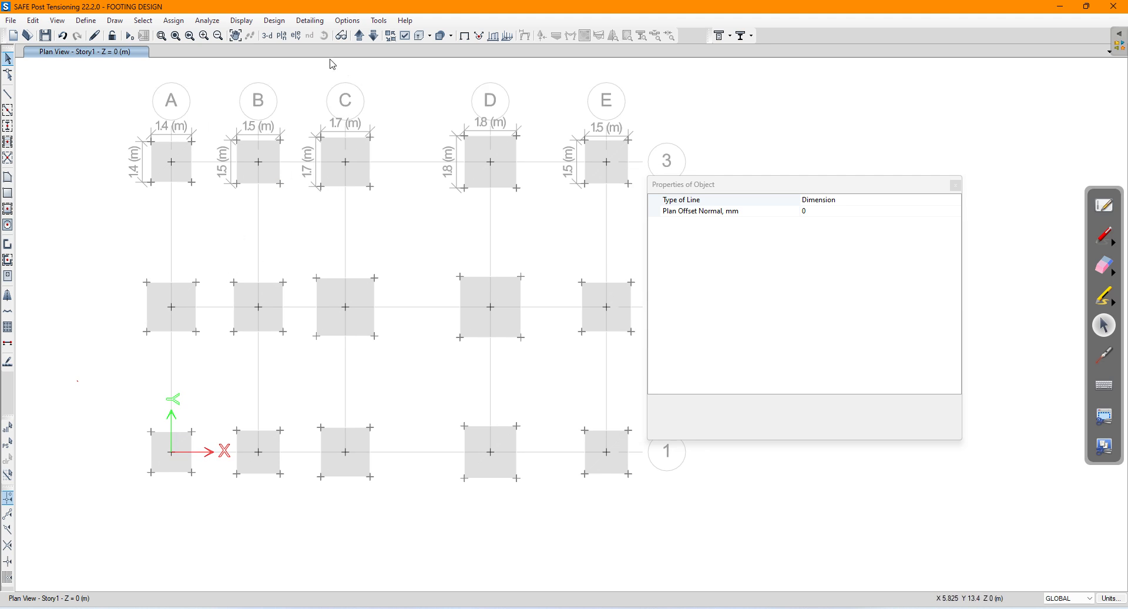
left_click(347, 20)
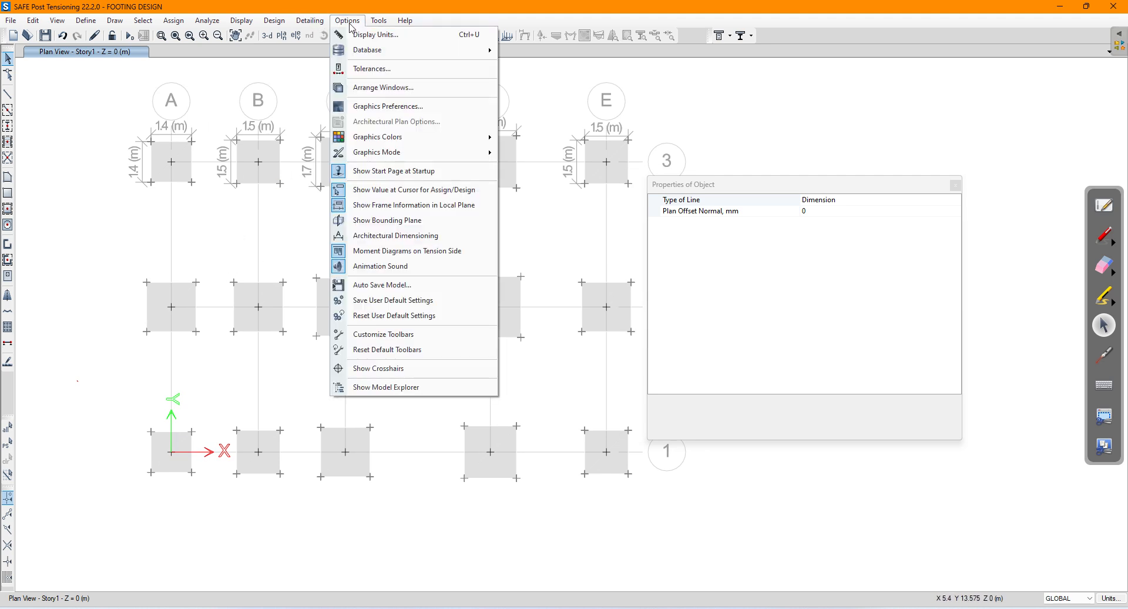
left_click(385, 106)
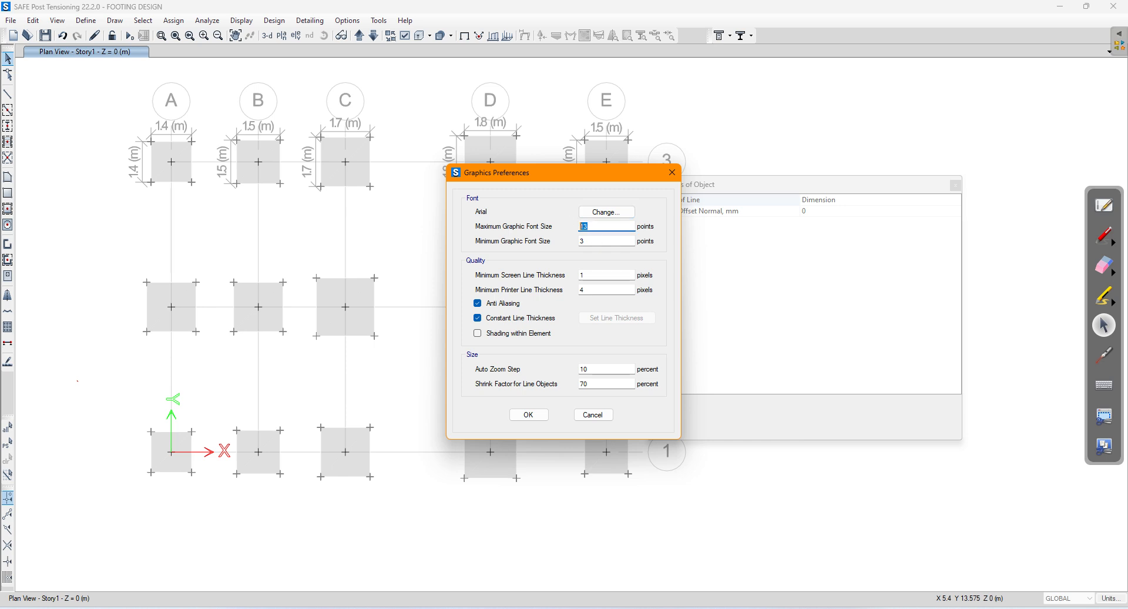
left_click(529, 414)
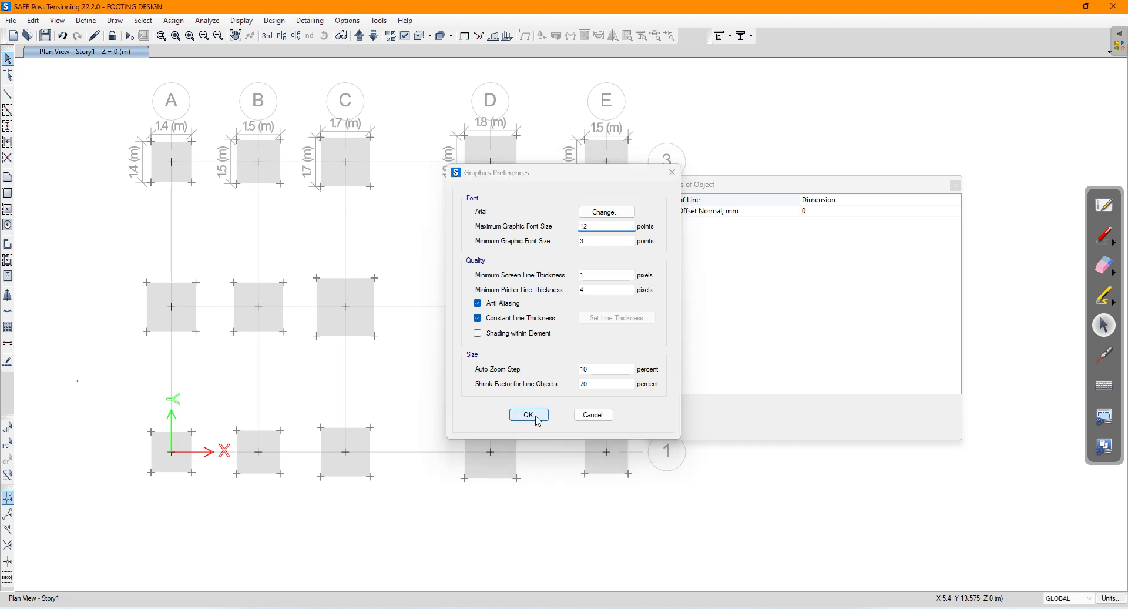
Draw dimension lines for the left and upper edges of footing A2
left_click(146, 283)
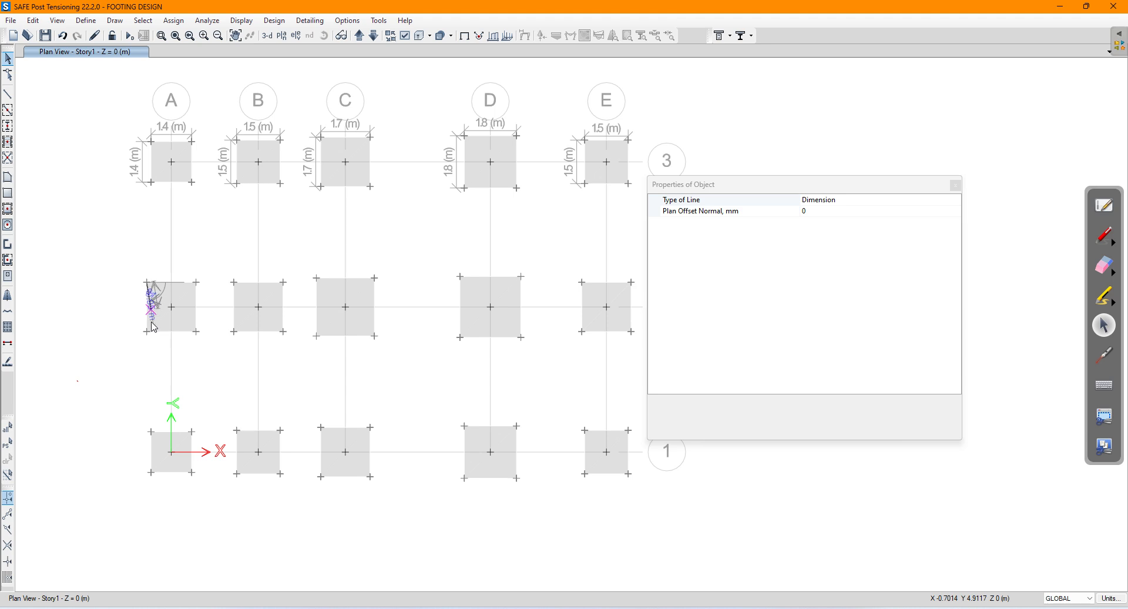
left_click(146, 333)
left_click(132, 335)
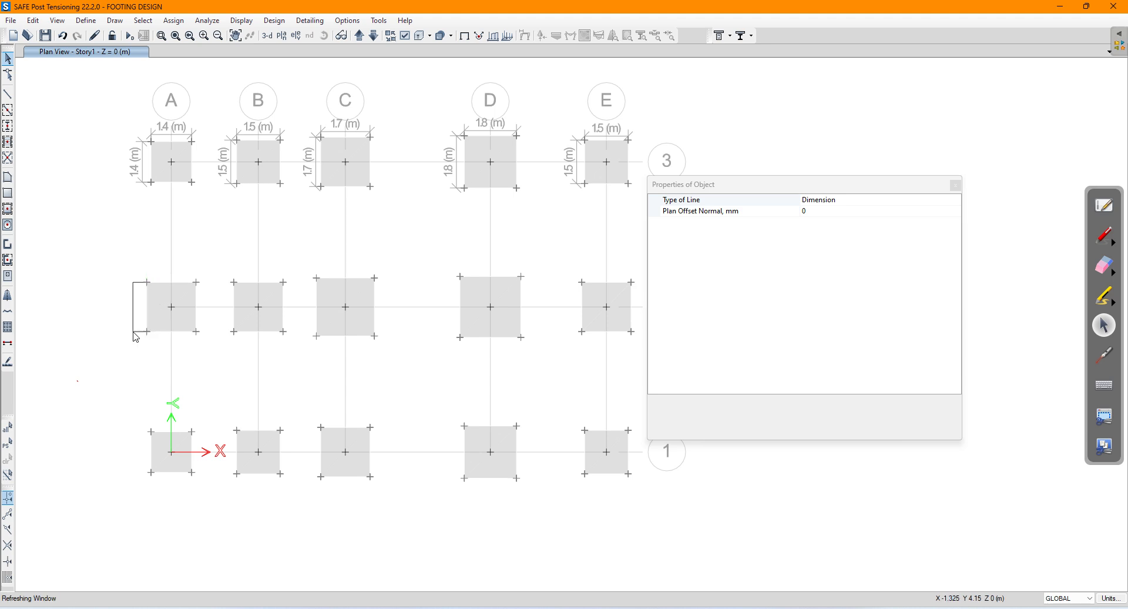
scroll(139, 322, "up", 3)
left_click(155, 244)
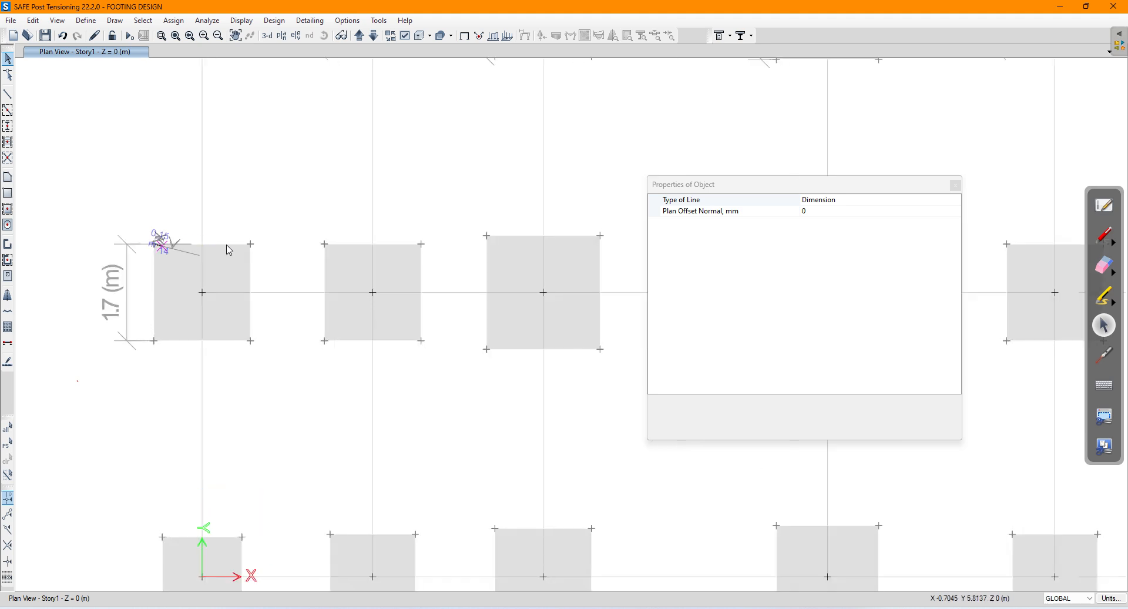
left_click(248, 243)
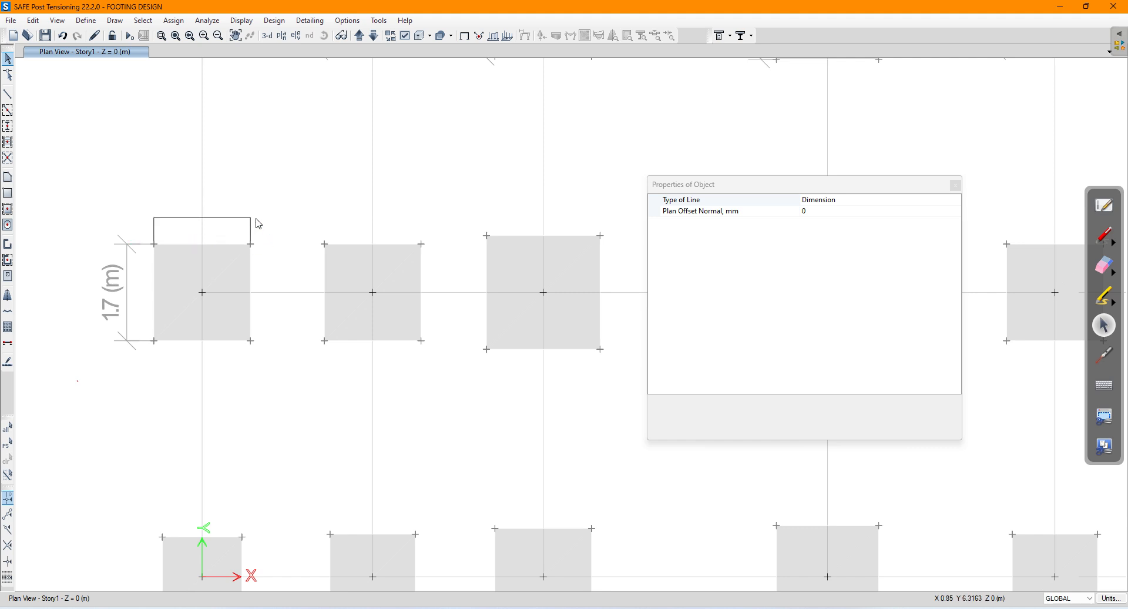
left_click(257, 215)
Draw dimension lines for the upper and left edges of footing B2
left_click(327, 245)
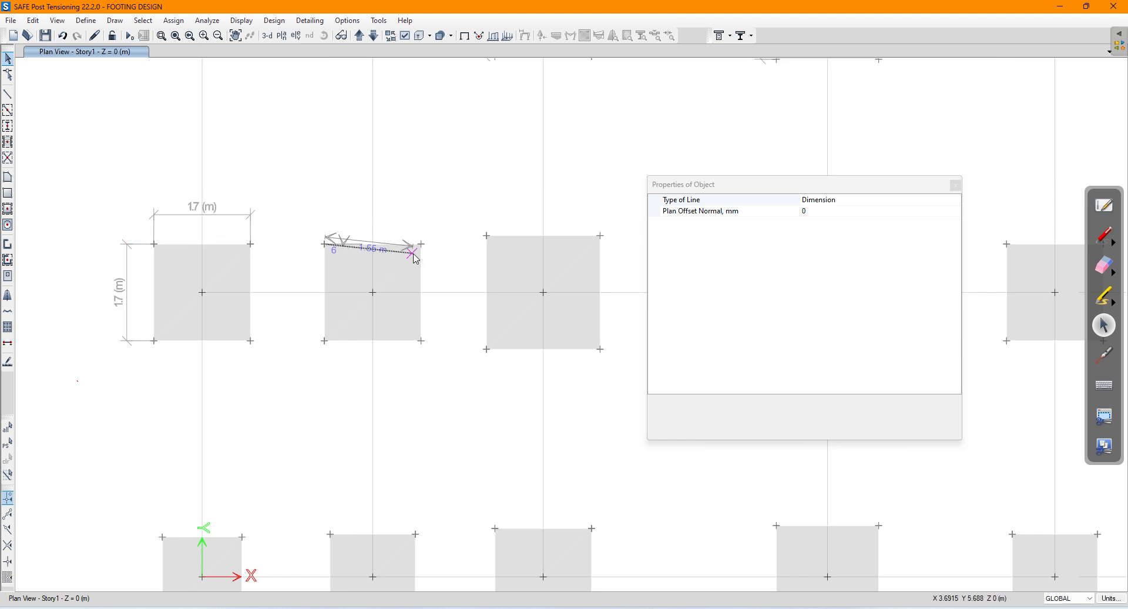
left_click(423, 244)
left_click(391, 232)
left_click(325, 244)
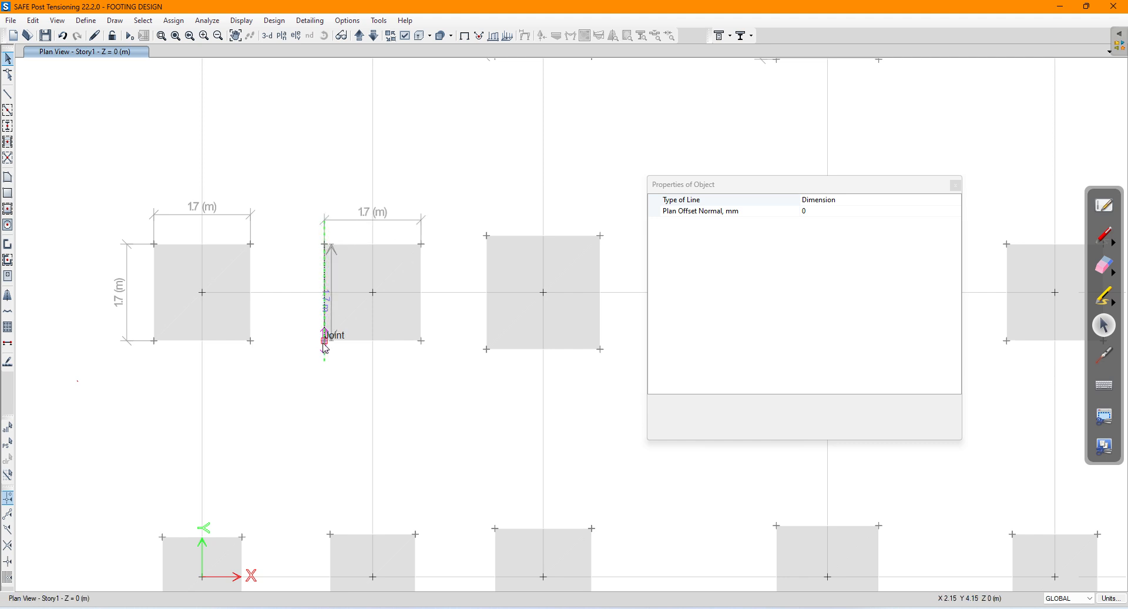
left_click(325, 342)
left_click(301, 292)
Draw dimension lines for the upper and left edges of footing C2
middle_click_drag(425, 343, 268, 342)
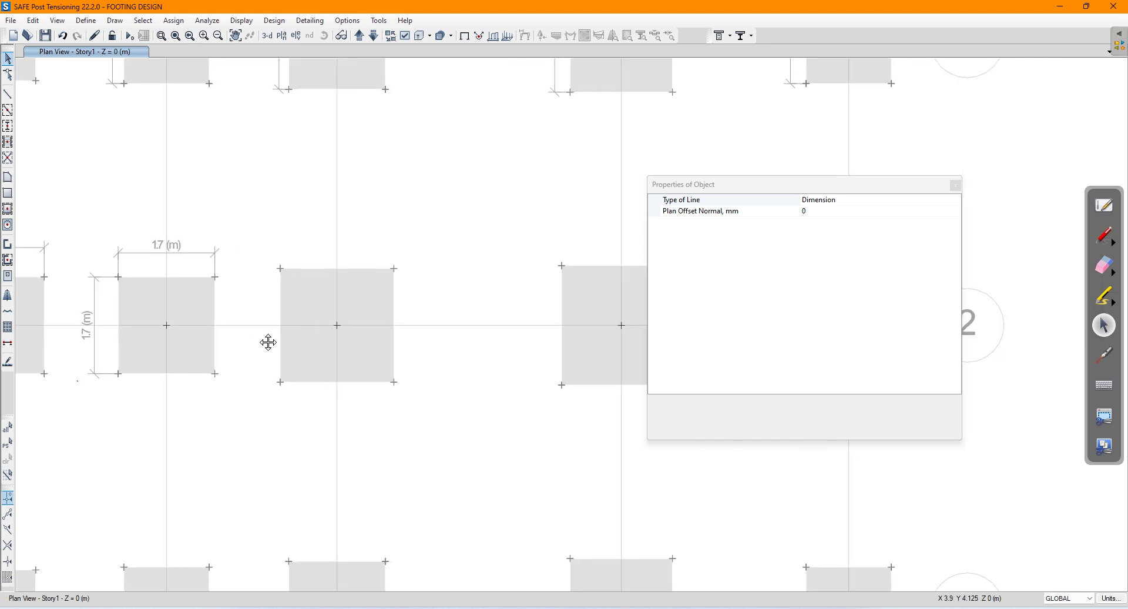
left_click(281, 268)
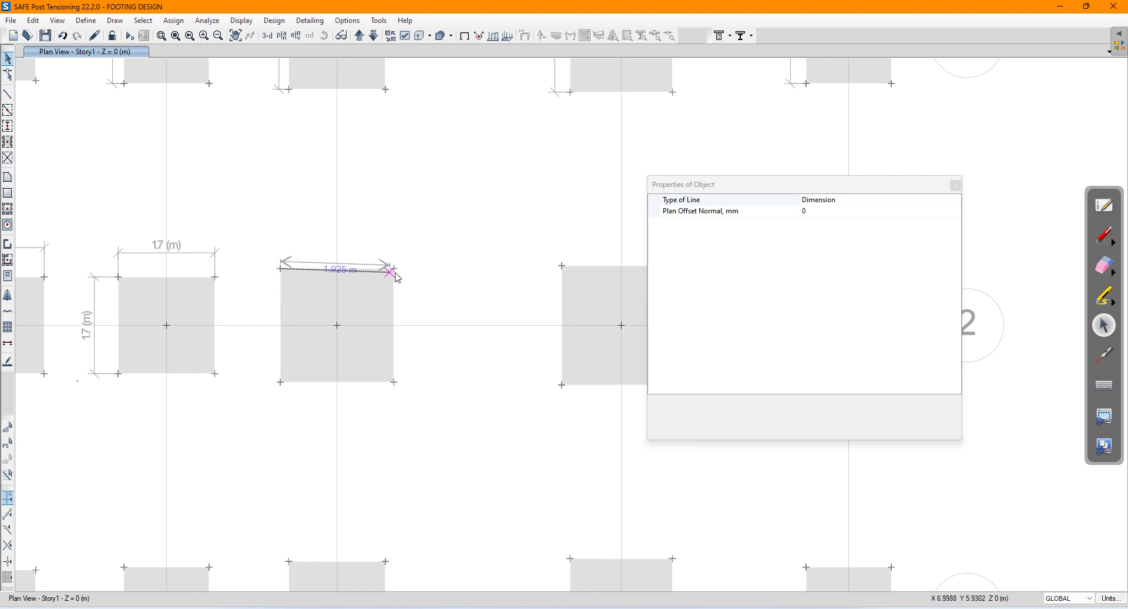
left_click(394, 269)
left_click(398, 259)
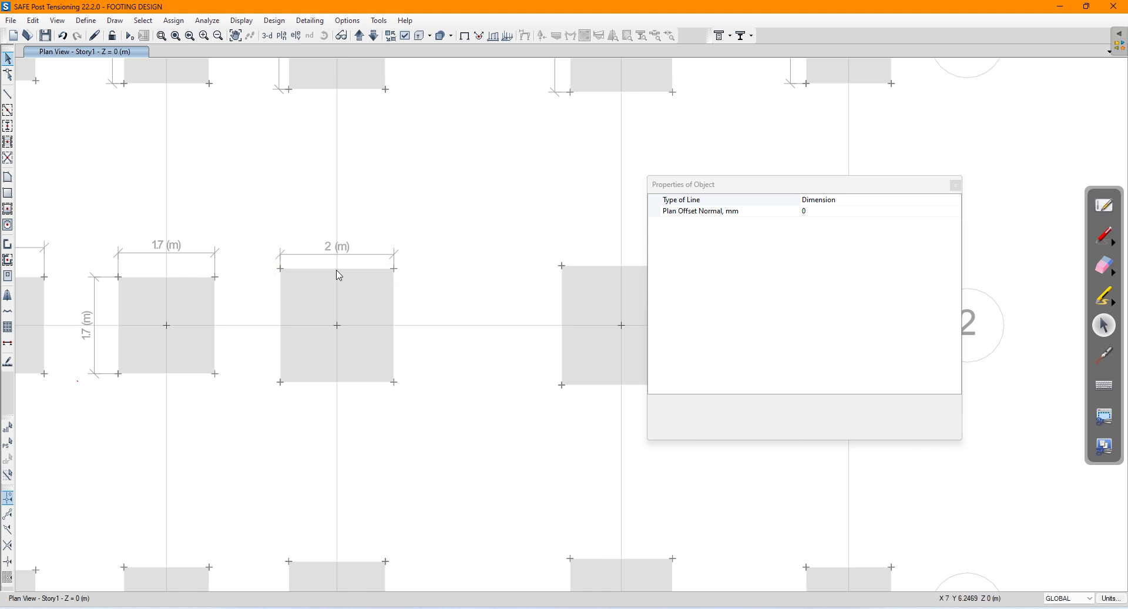
left_click(281, 269)
left_click(280, 382)
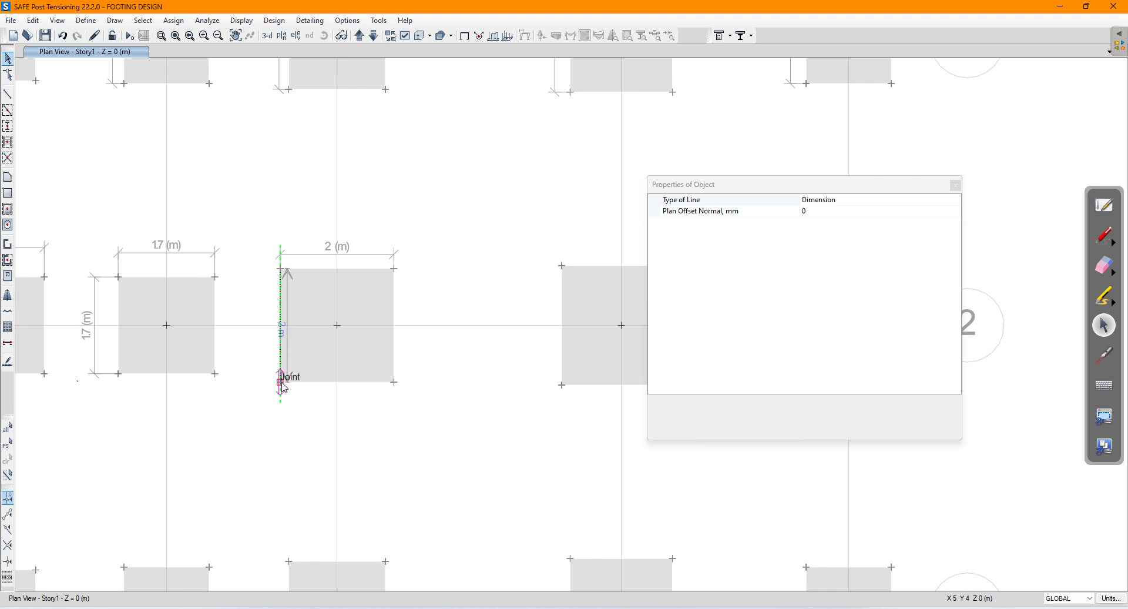
left_click(253, 384)
Draw dimension lines for the upper and left edges of footing D2
middle_click_drag(427, 356, 169, 367)
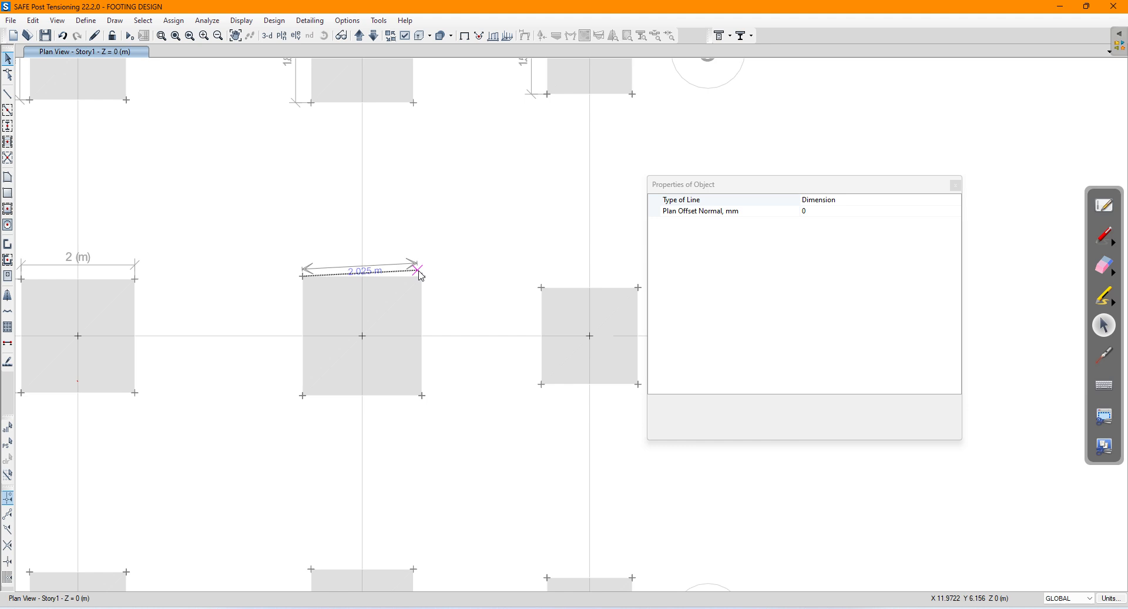
left_click(422, 276)
left_click(431, 251)
left_click(306, 278)
left_click(304, 397)
left_click(282, 396)
Draw a dimension line above the upper edge of footing E2
middle_click_drag(529, 329, 371, 335)
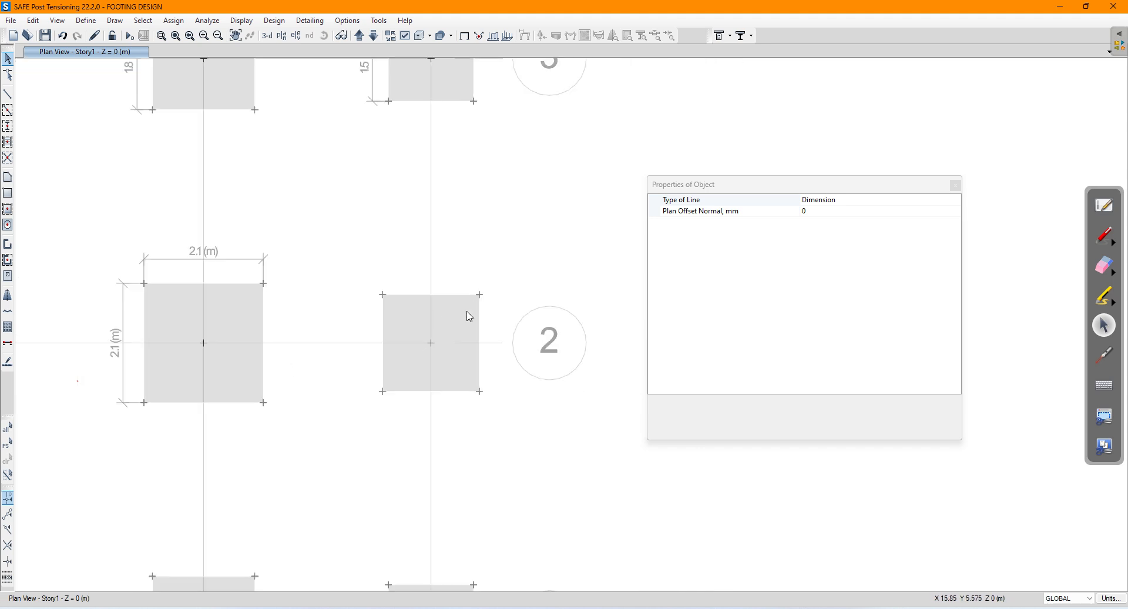
left_click(382, 294)
left_click(480, 293)
left_click(488, 280)
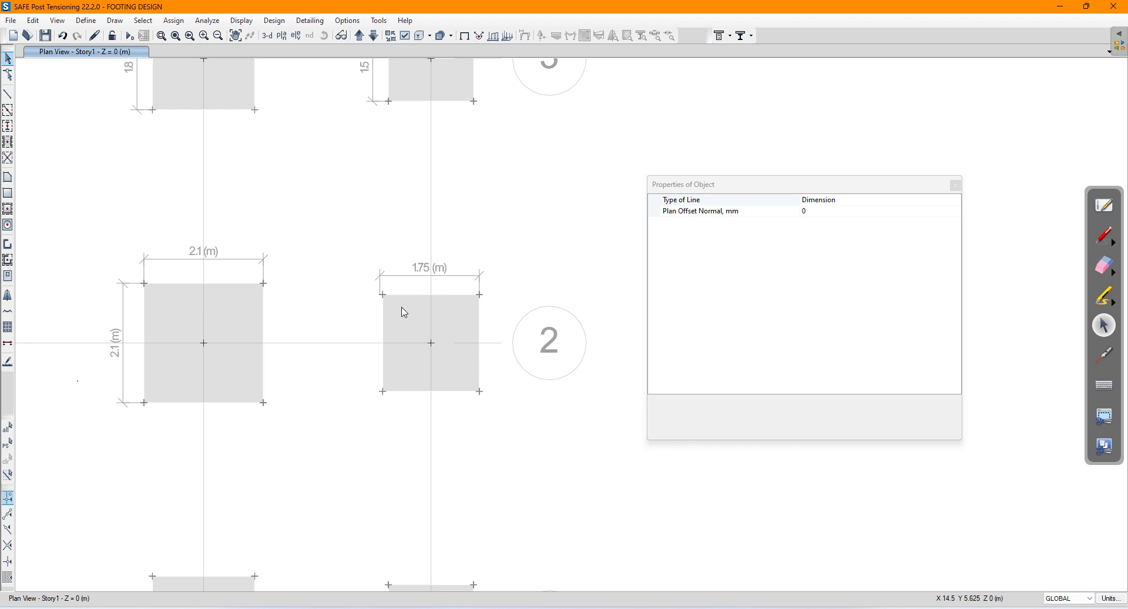
Open the slab information of footing E2, close it without changes, and leave dimension drawing mode
scroll(418, 302, "up", 3)
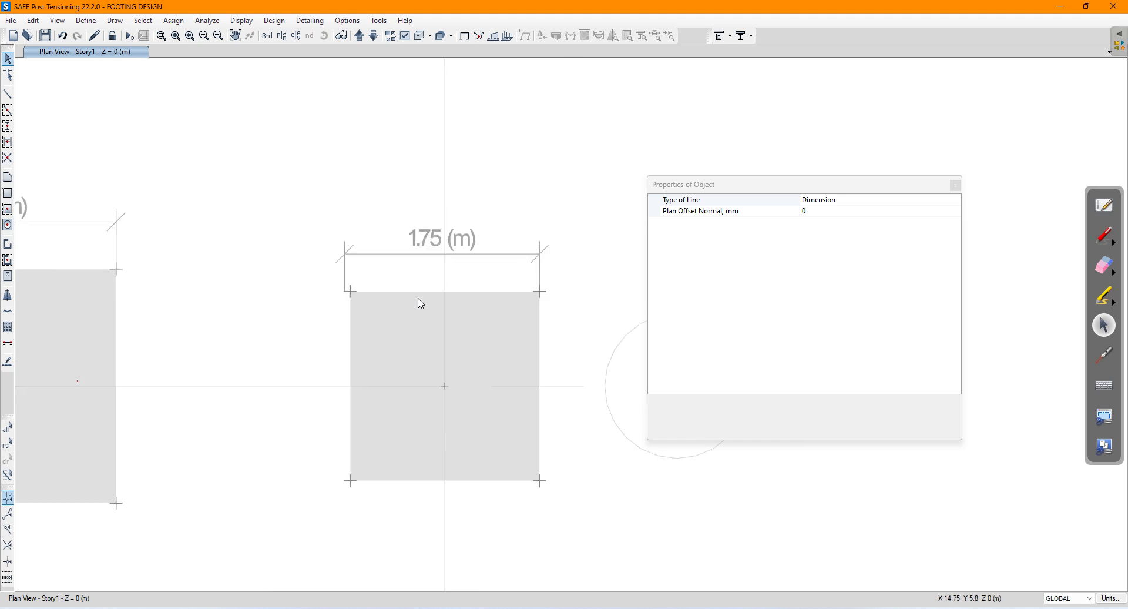
right_click(431, 300)
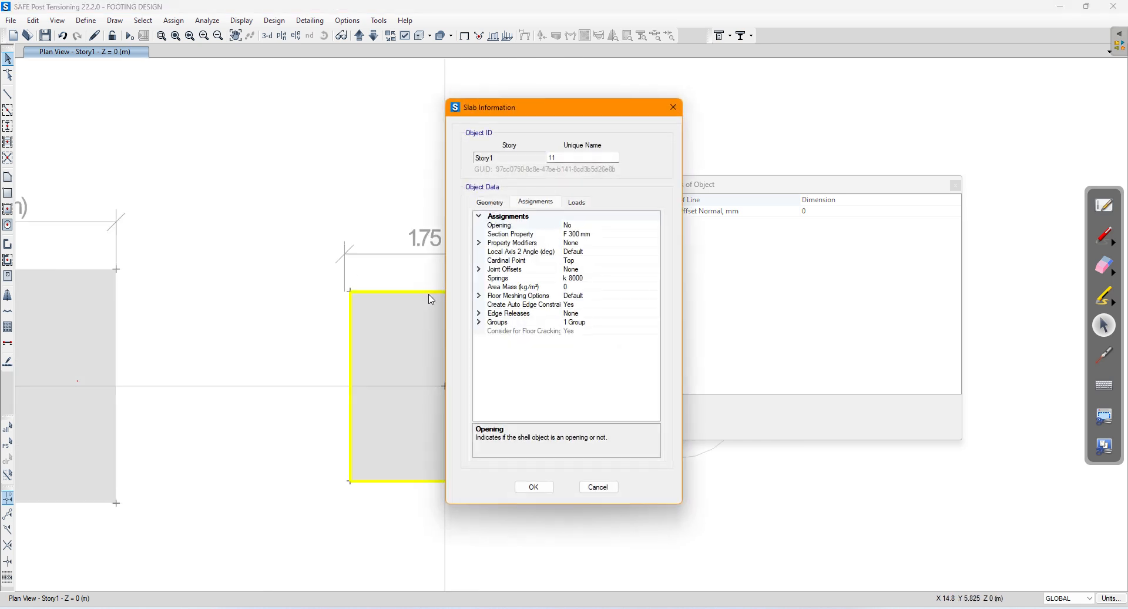
left_click(673, 107)
right_click(576, 224)
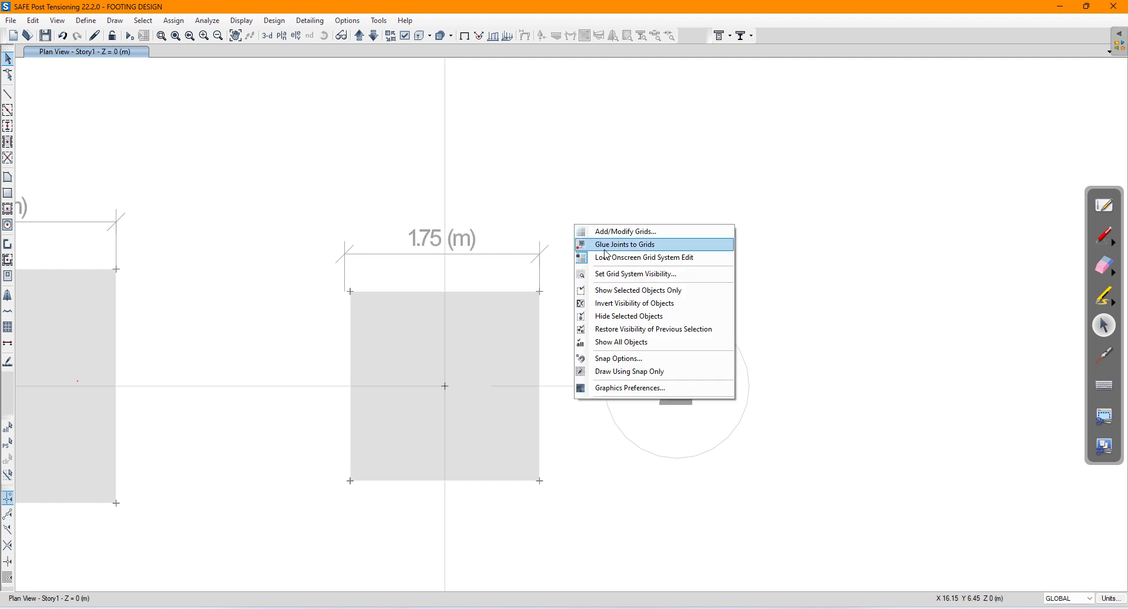
left_click(591, 259)
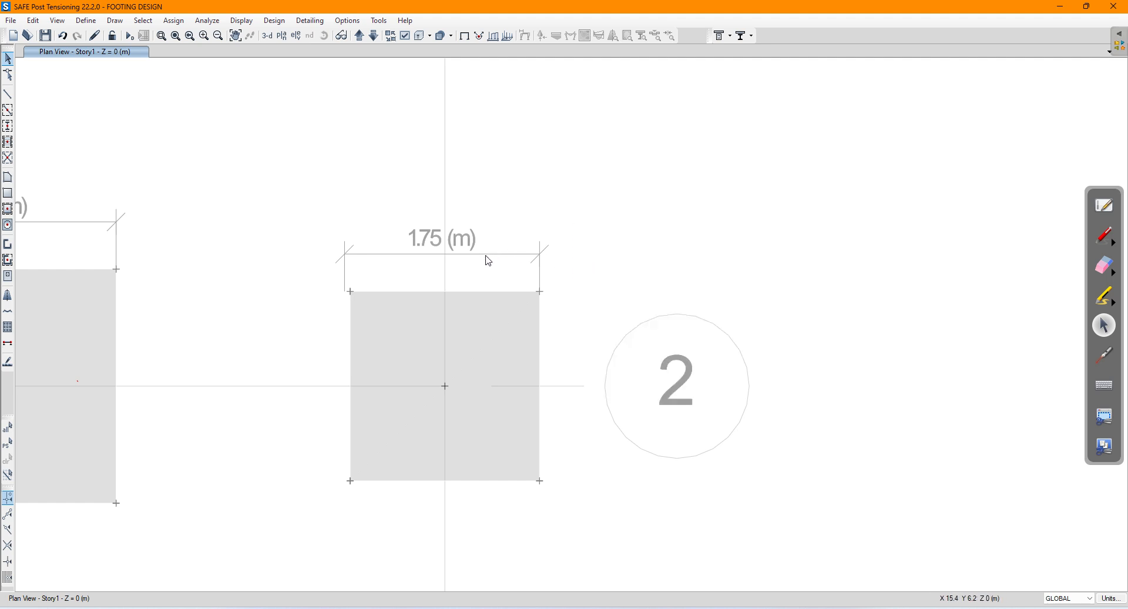
Delete the dimension line above footing E2 and redraw it between the footing's upper corner joints
key("Delete")
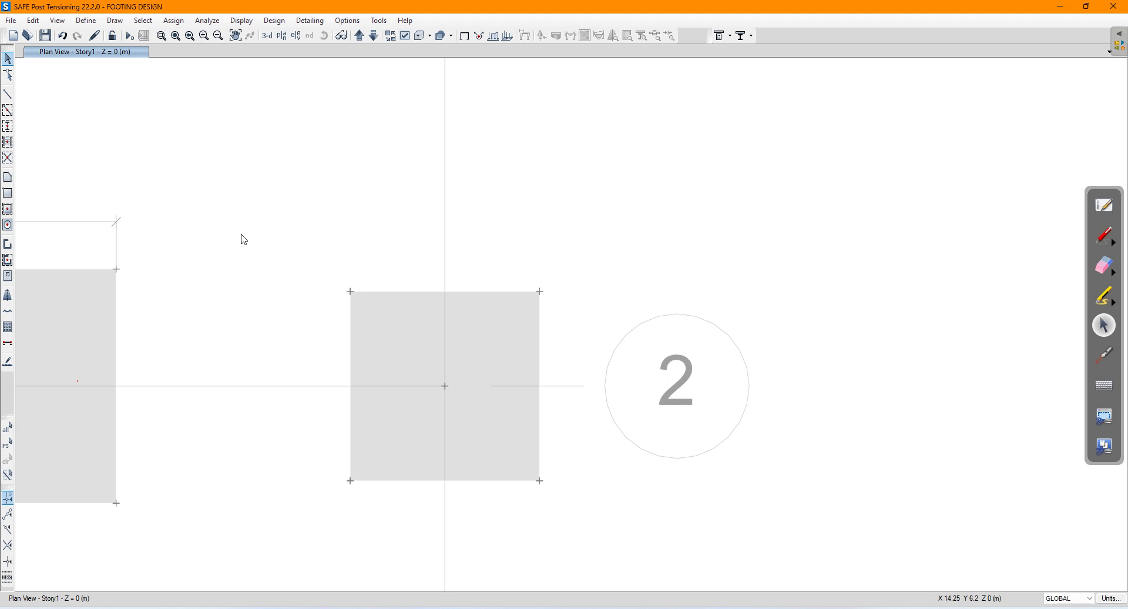
left_click(114, 21)
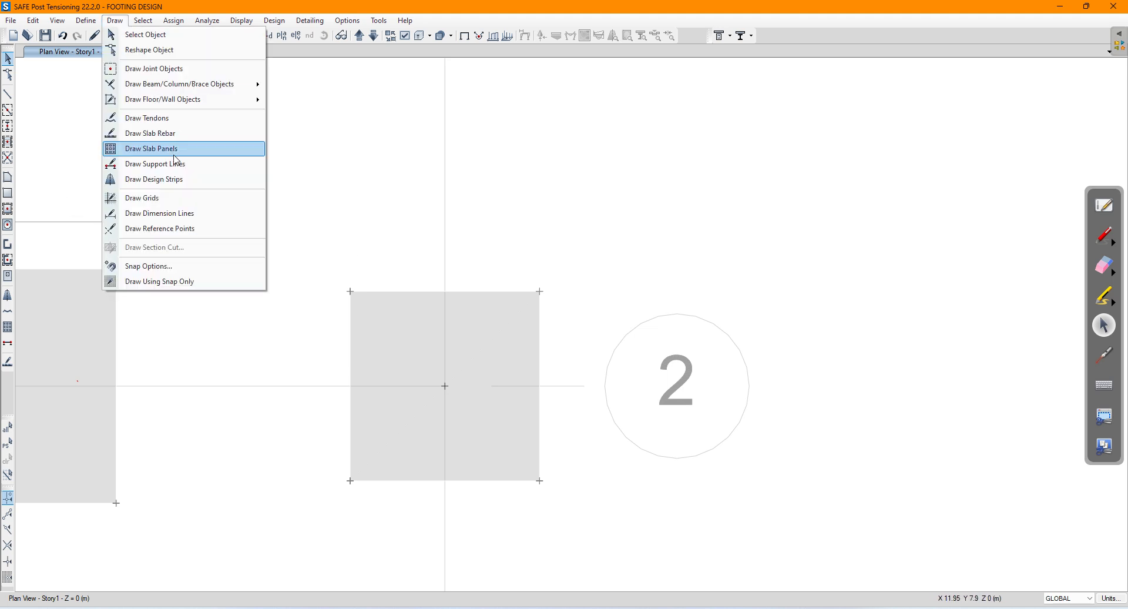
left_click(176, 213)
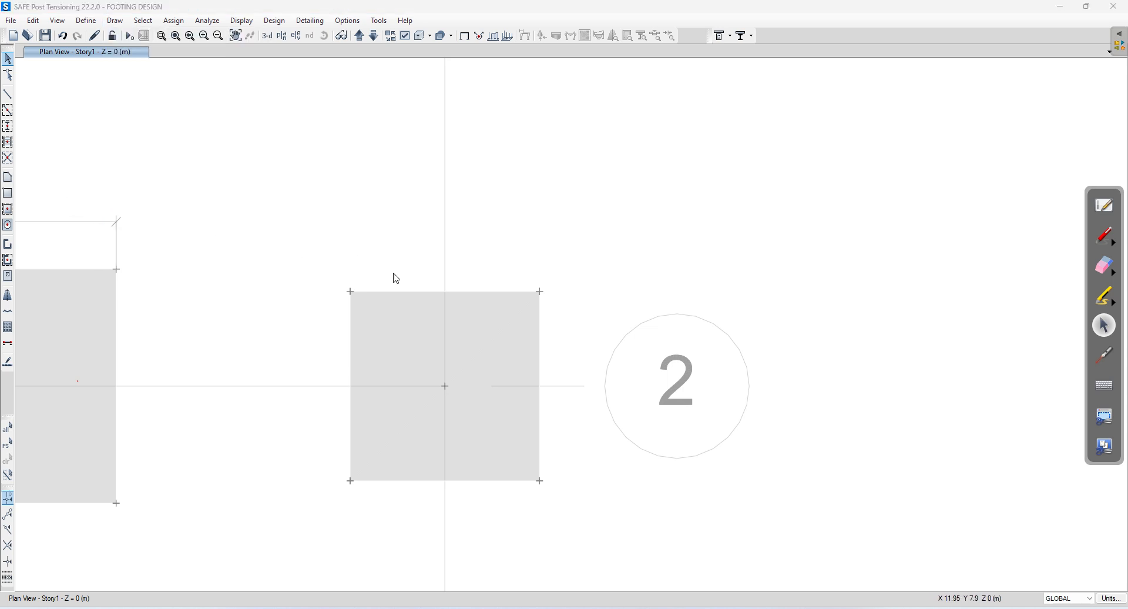
left_click(351, 291)
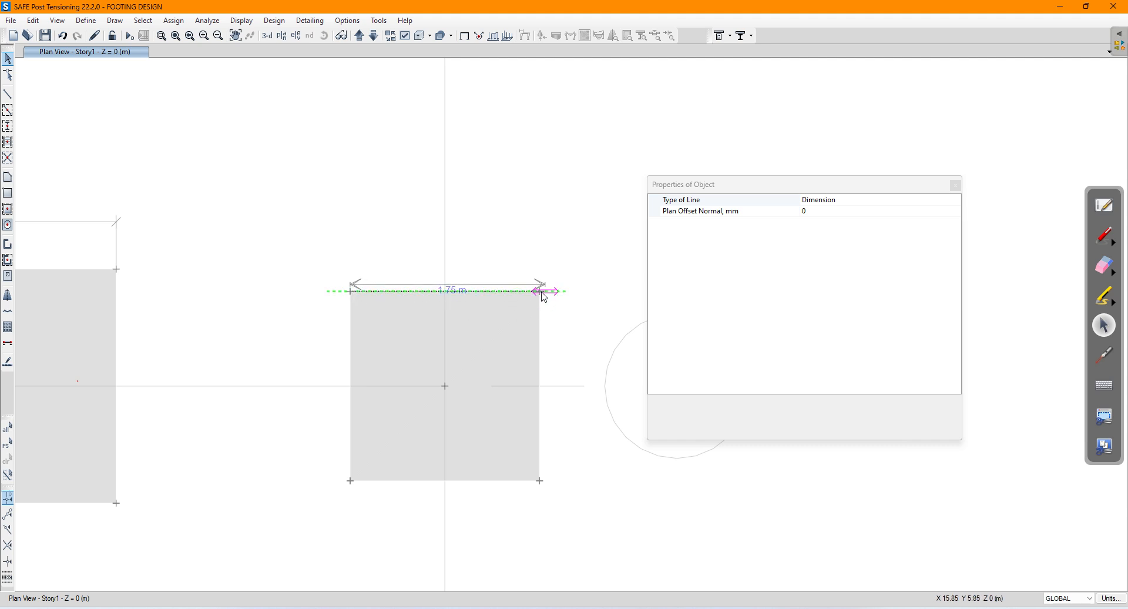
left_click(540, 292)
left_click(539, 258)
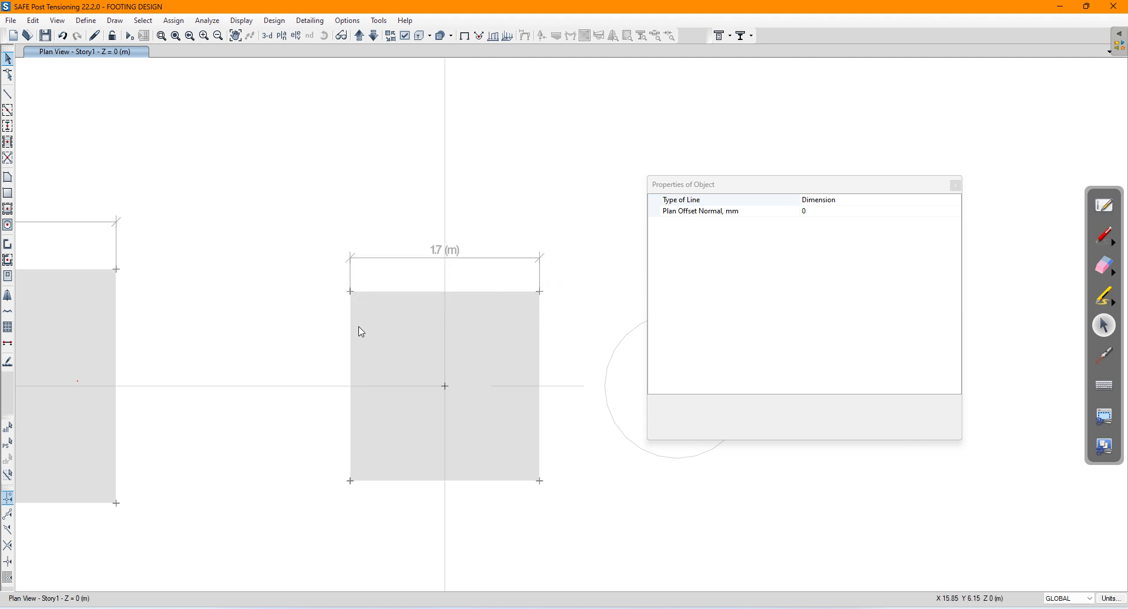
Draw a dimension line for the left edge of footing E2
left_click(350, 292)
left_click(351, 481)
left_click(317, 467)
Draw dimension lines for the left and upper edges of footing A1
scroll(549, 335, "down", 4)
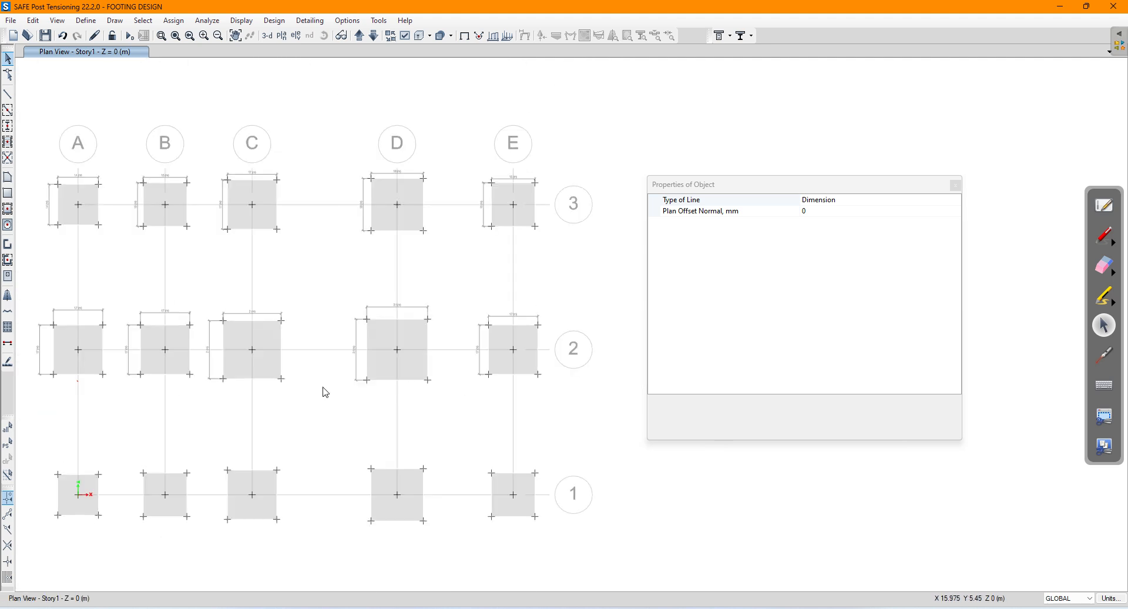
middle_click_drag(530, 296, 531, 297)
scroll(276, 398, "up", 4)
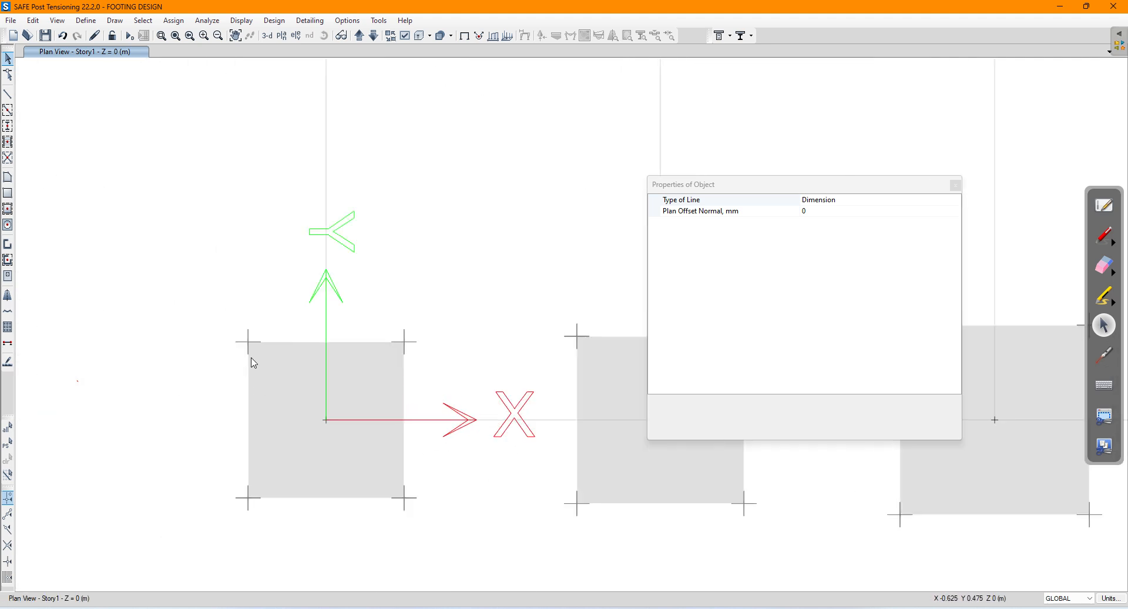
left_click(248, 342)
left_click(248, 498)
left_click(218, 501)
left_click(249, 341)
left_click(407, 343)
left_click(409, 324)
Draw dimension lines for the upper and left edges of footing B1
middle_click_drag(472, 366, 187, 357)
left_click(292, 327)
left_click(459, 327)
left_click(466, 308)
left_click(292, 327)
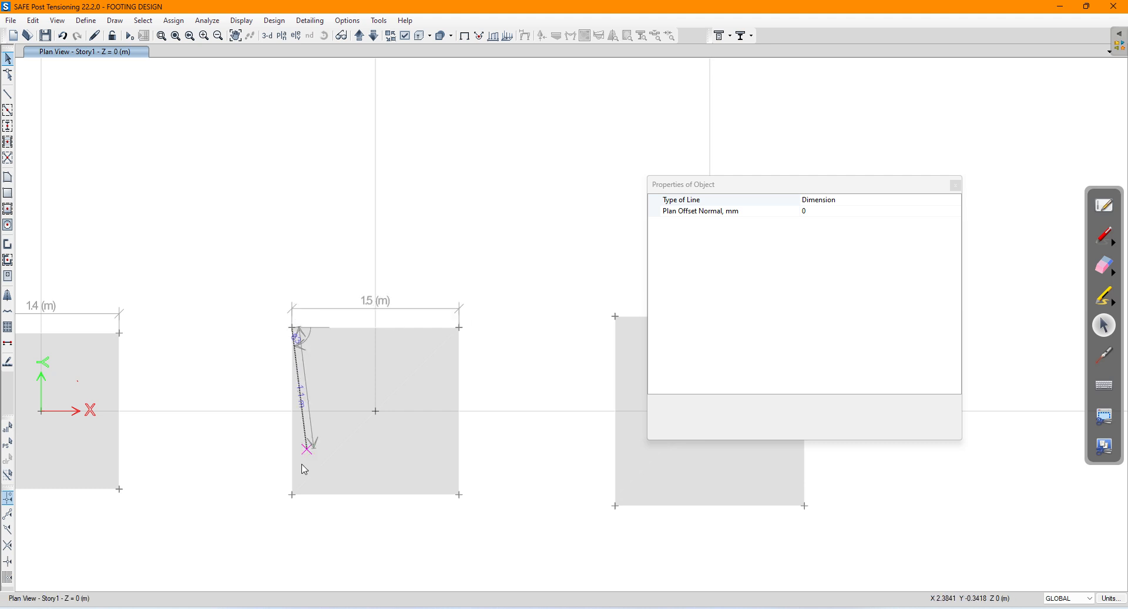
left_click(292, 494)
left_click(253, 495)
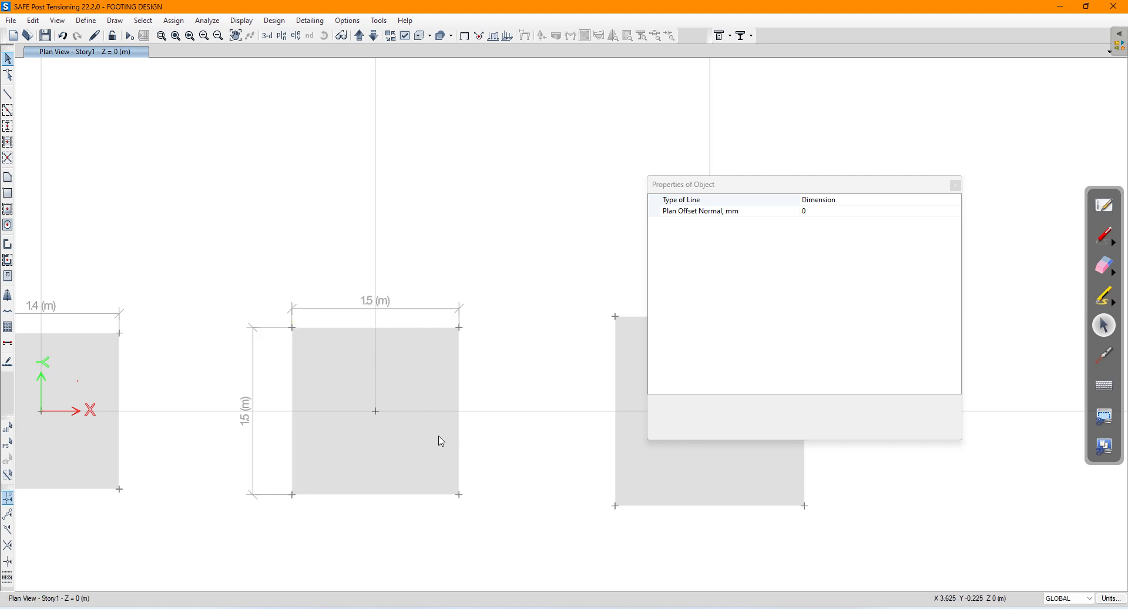
Draw dimension lines for the upper and left edges of footing C1
middle_click_drag(627, 342, 335, 339)
left_click(323, 314)
left_click(513, 312)
left_click(515, 293)
left_click(324, 315)
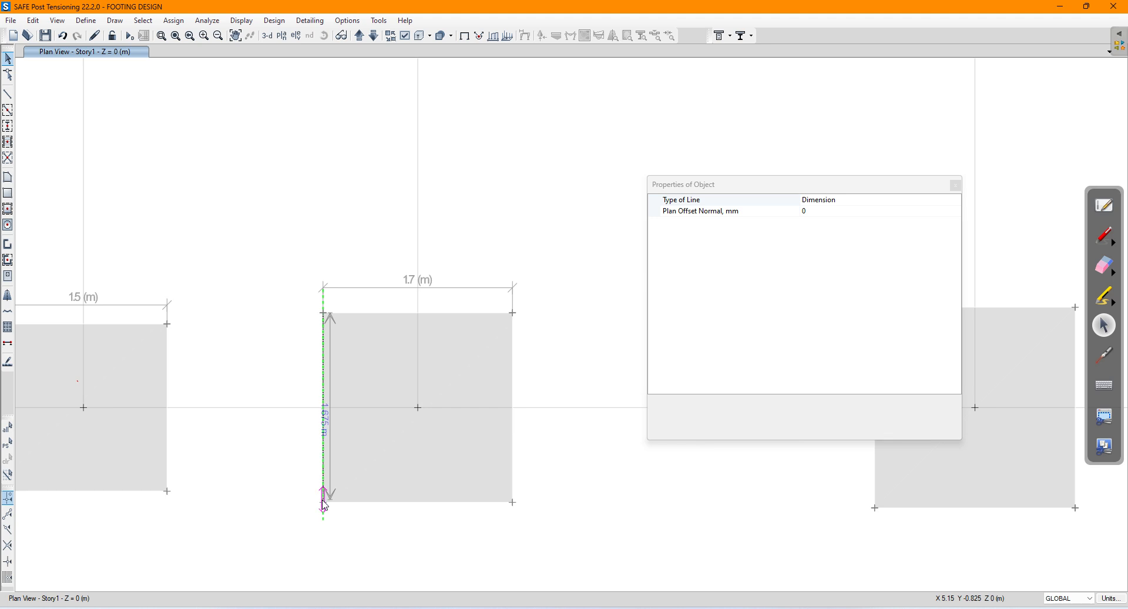
left_click(323, 503)
left_click(288, 501)
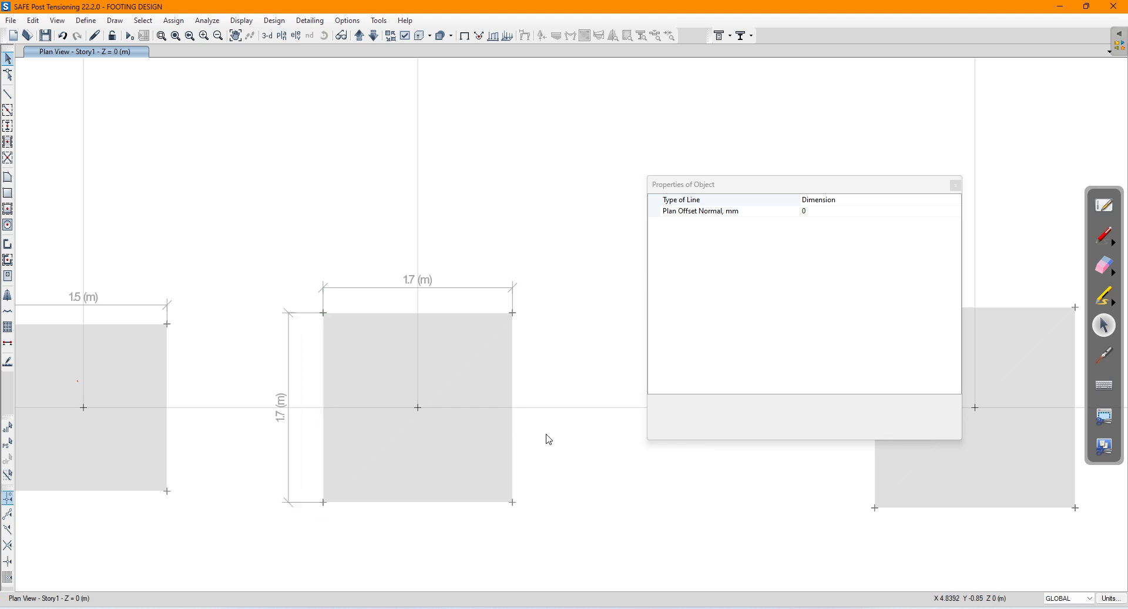
Draw dimension lines for the upper and left edges of footing D1
middle_click_drag(547, 433, 74, 437)
left_click(401, 310)
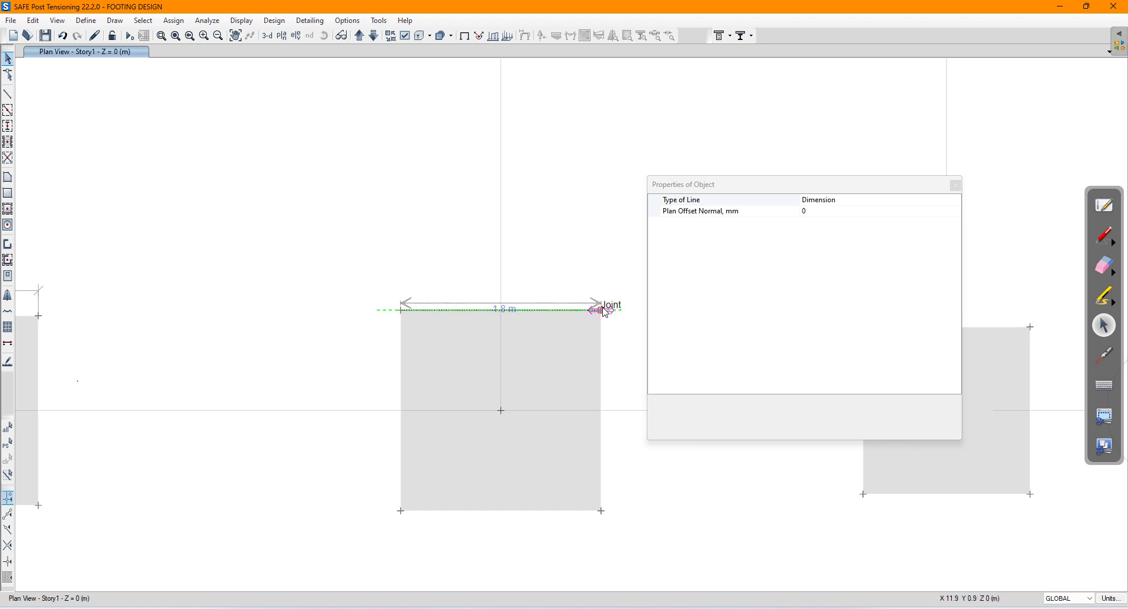
left_click(601, 310)
left_click(601, 283)
left_click(401, 311)
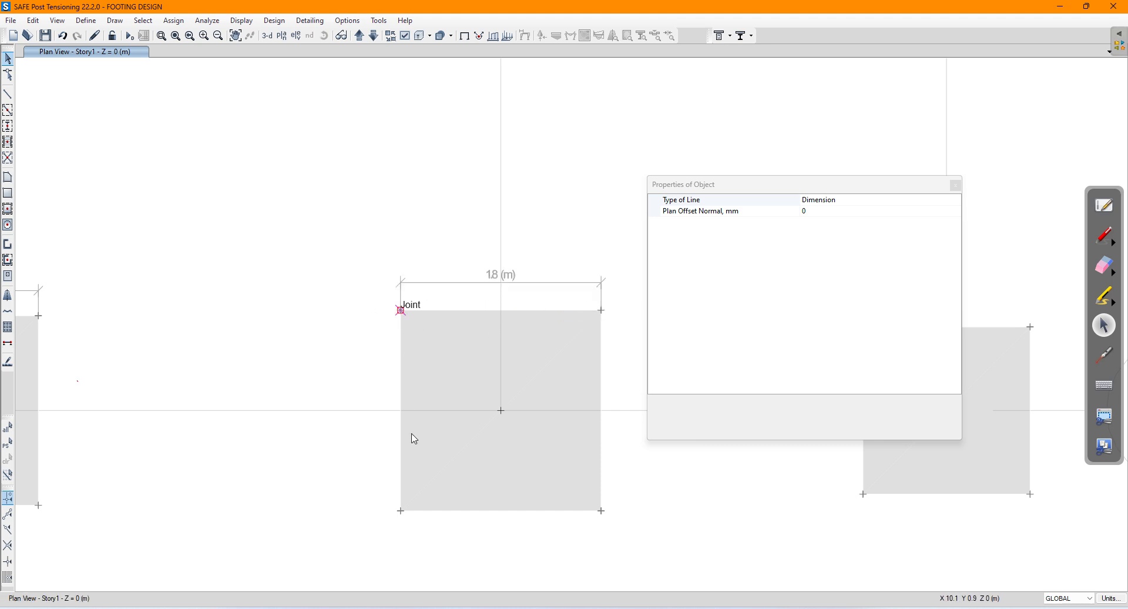
left_click(400, 511)
left_click(358, 513)
Draw dimension lines for the upper and left edges of footing E1
middle_click_drag(526, 449, 55, 443)
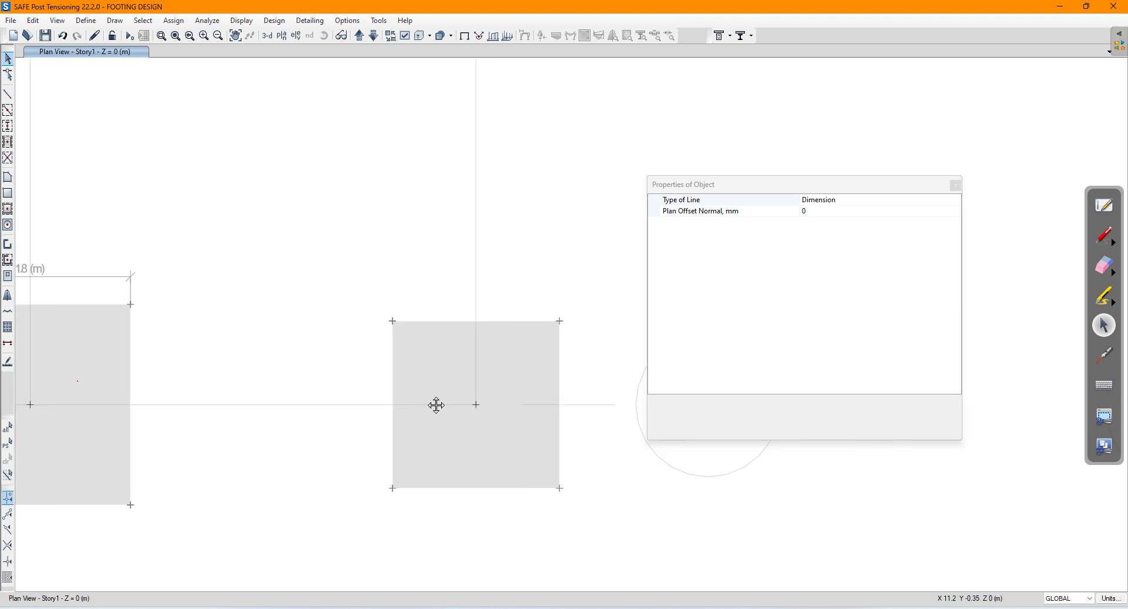
left_click(393, 321)
left_click(559, 320)
left_click(563, 304)
left_click(392, 321)
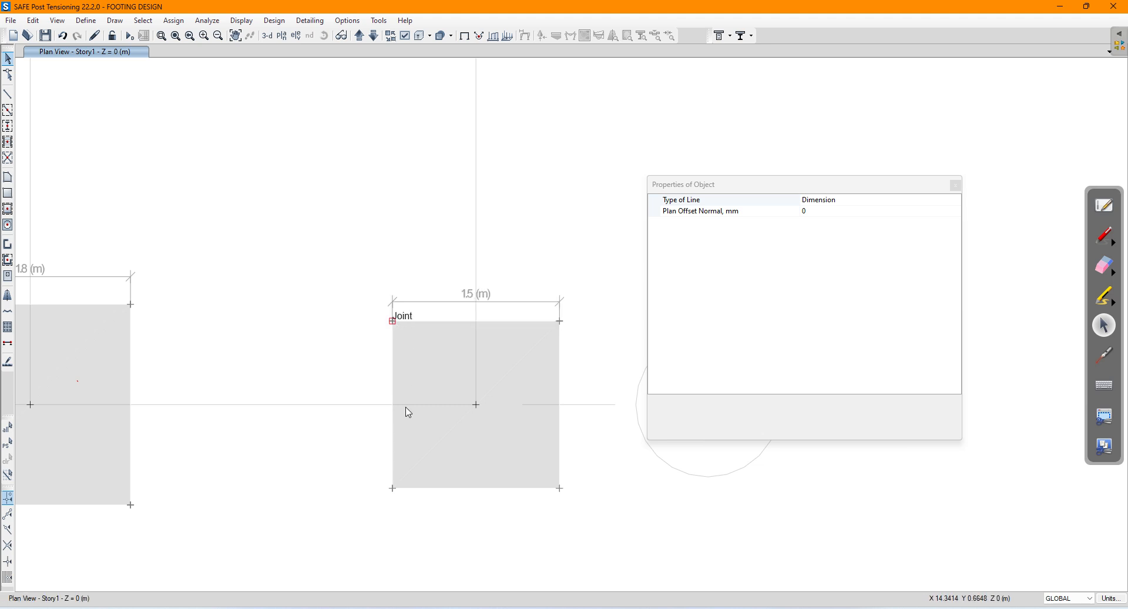
left_click(394, 489)
left_click(362, 490)
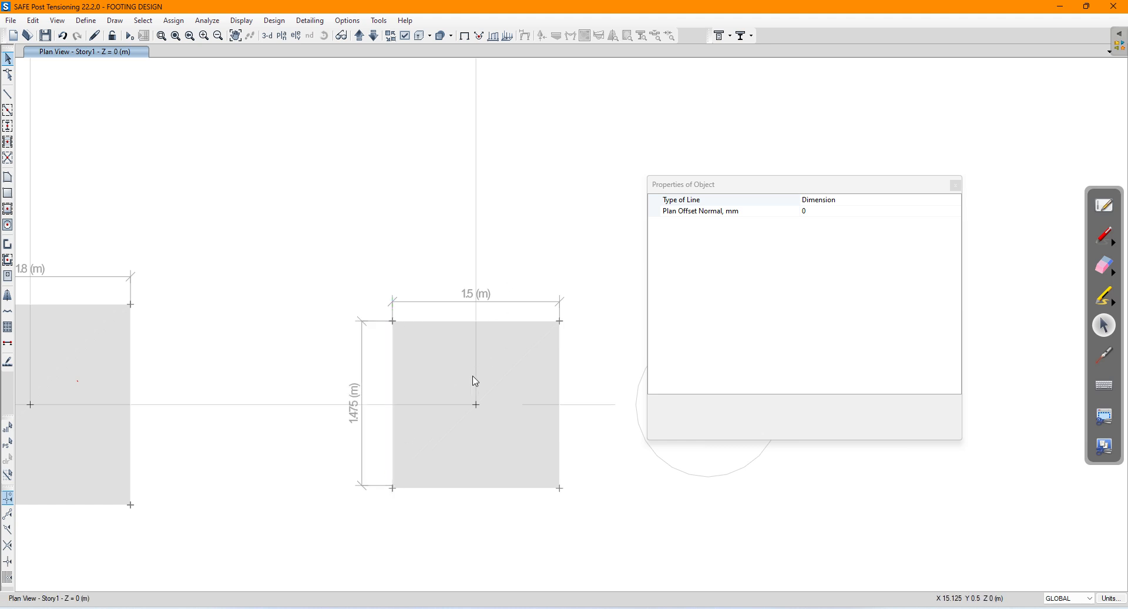
Leave dimension drawing mode and delete the dimension line along the left edge of footing E1
right_click(358, 433)
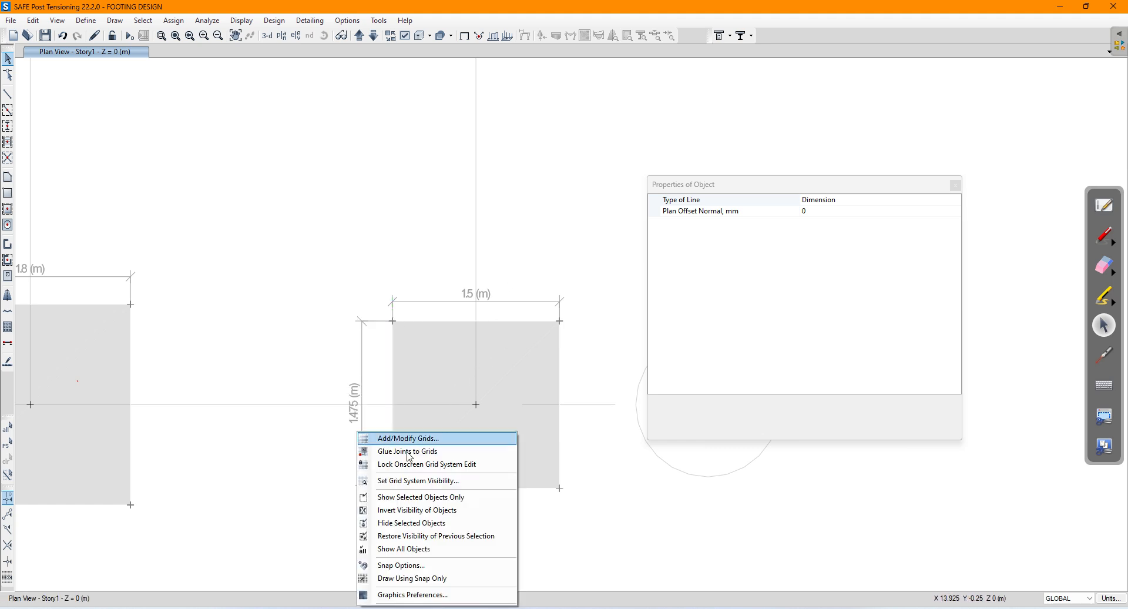
left_click(313, 441)
key("Escape")
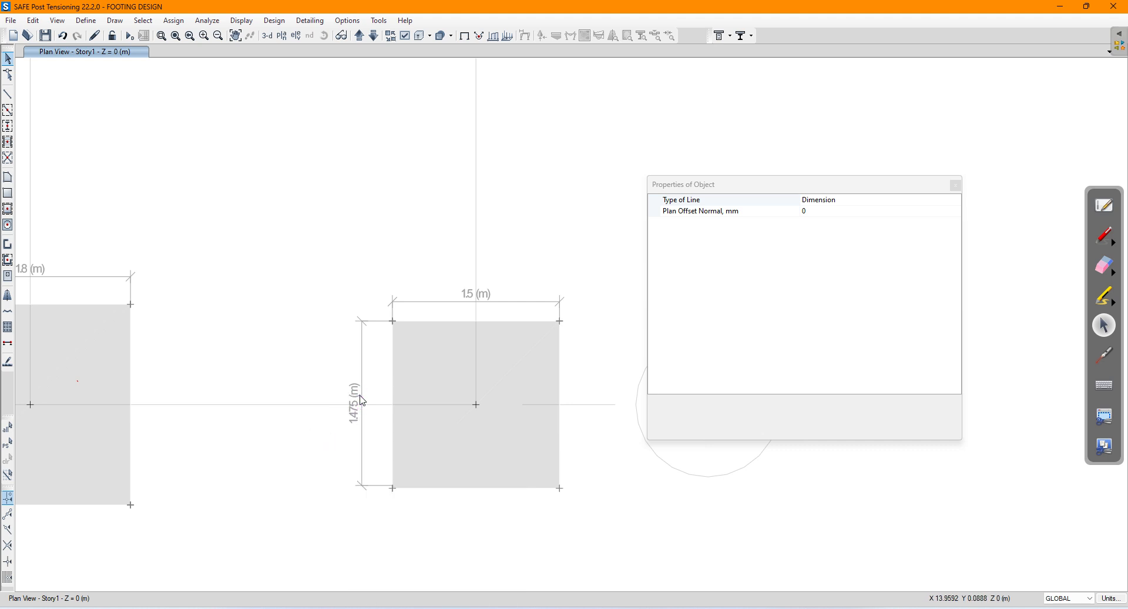
key("Escape")
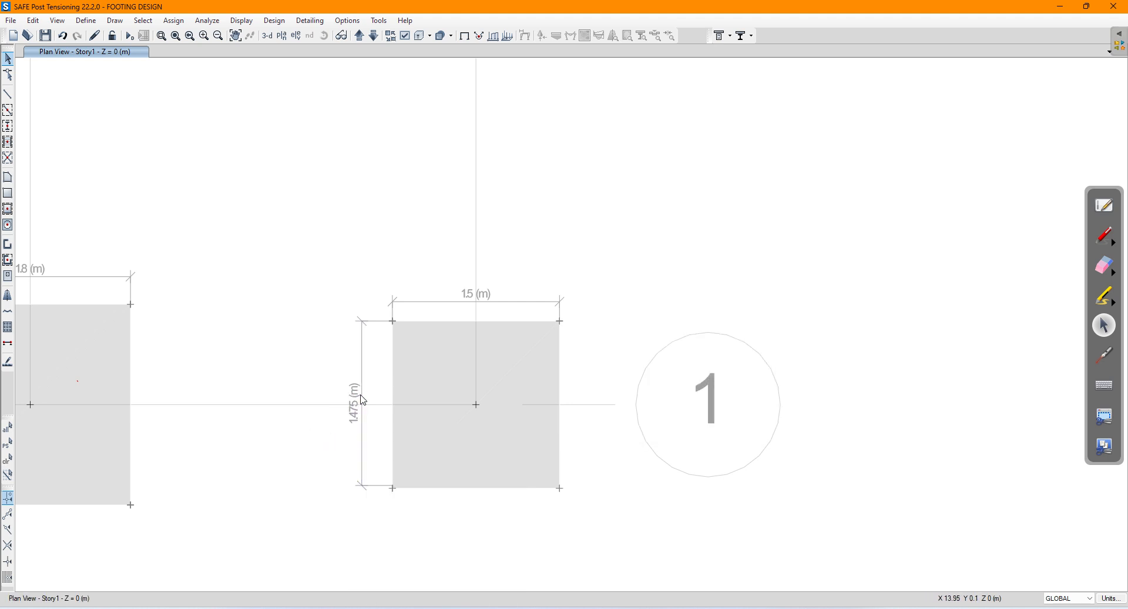
left_click(361, 395)
key("Delete")
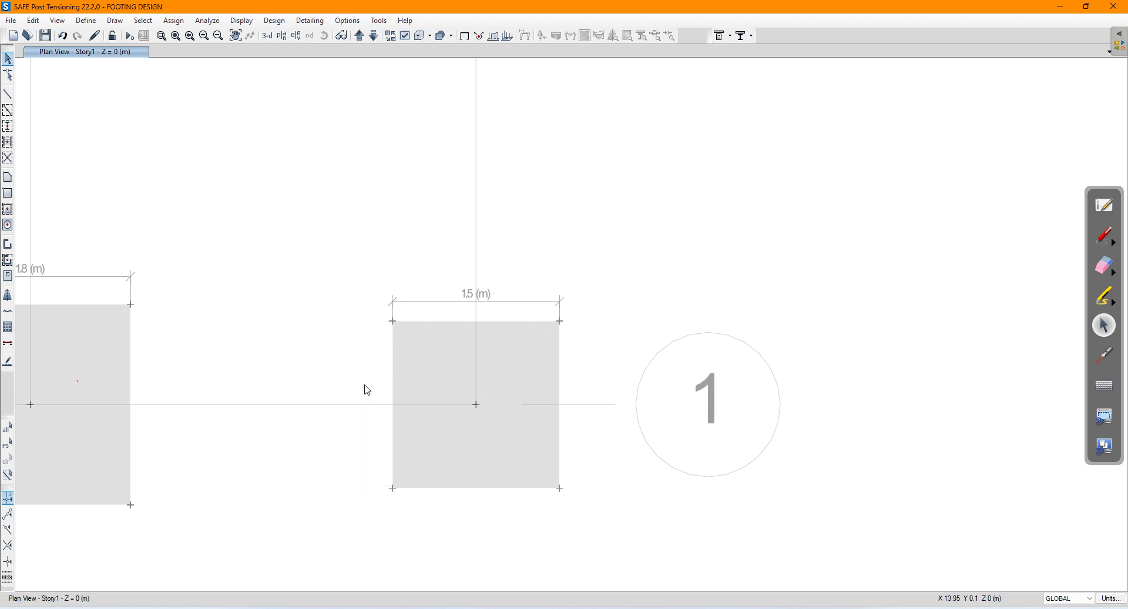
Redraw the dimension line for footing E1's left edge between its corner joints and leave dimension drawing mode
left_click(115, 21)
left_click(177, 213)
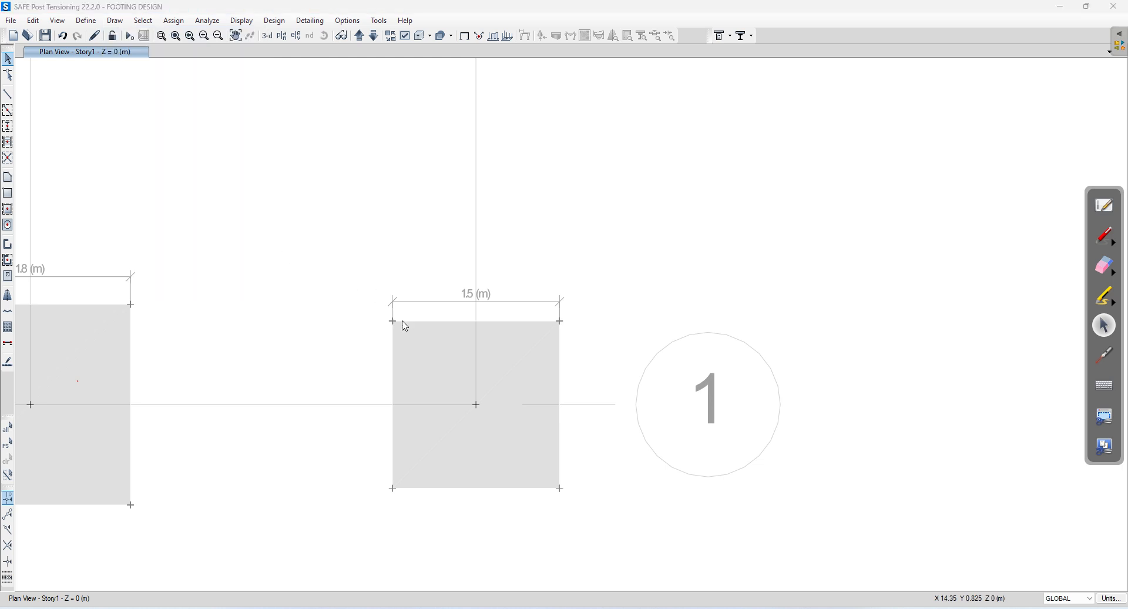
left_click(392, 321)
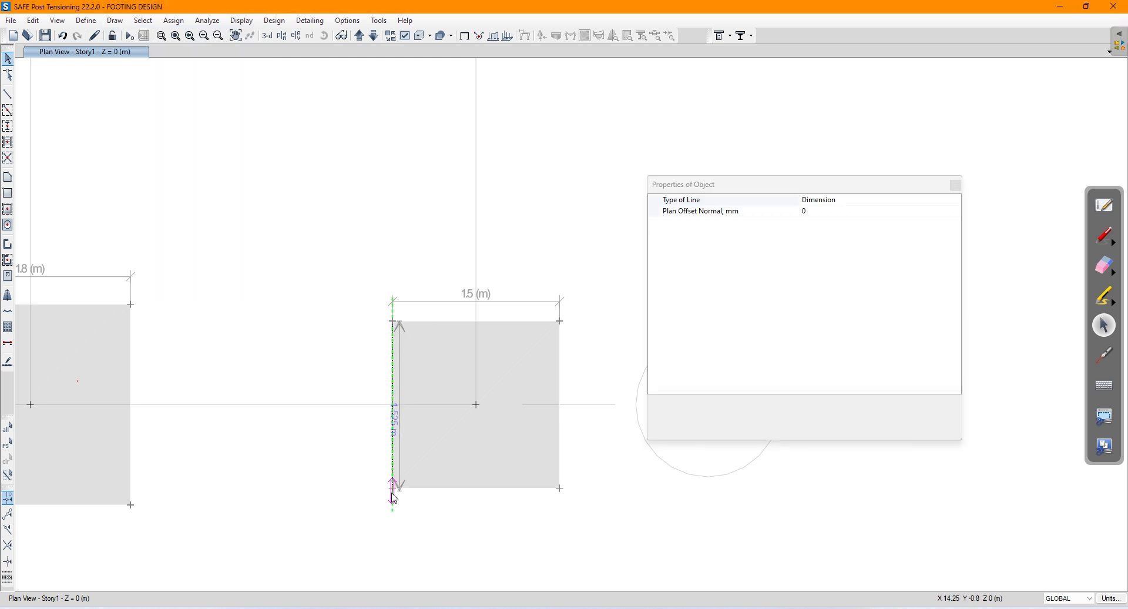
left_click(392, 489)
left_click(357, 491)
scroll(527, 171, "down", 5)
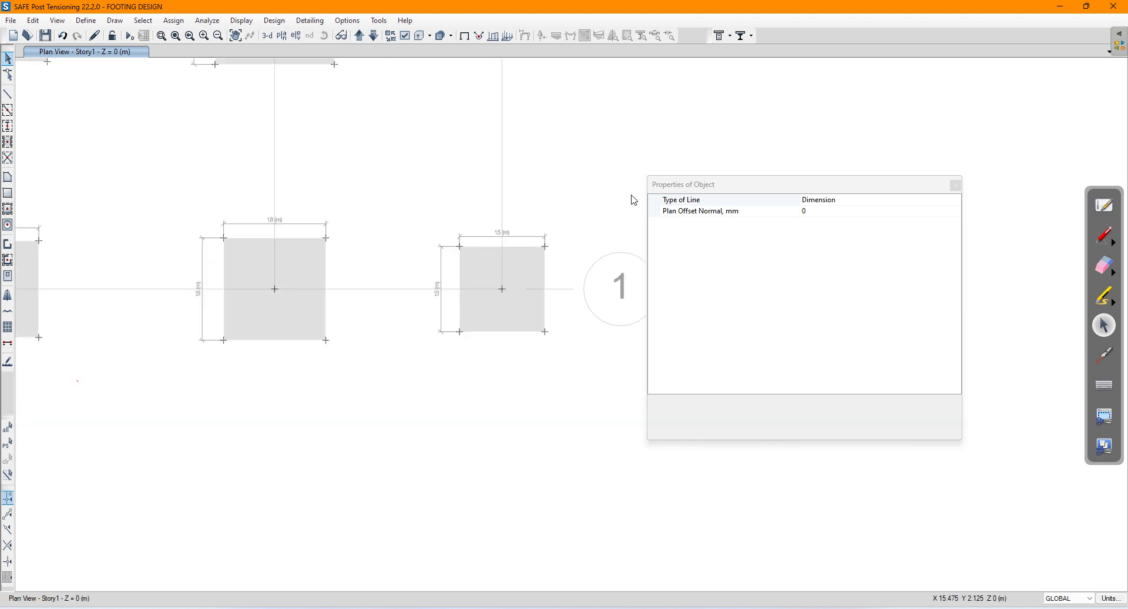
middle_click_drag(348, 201, 476, 463)
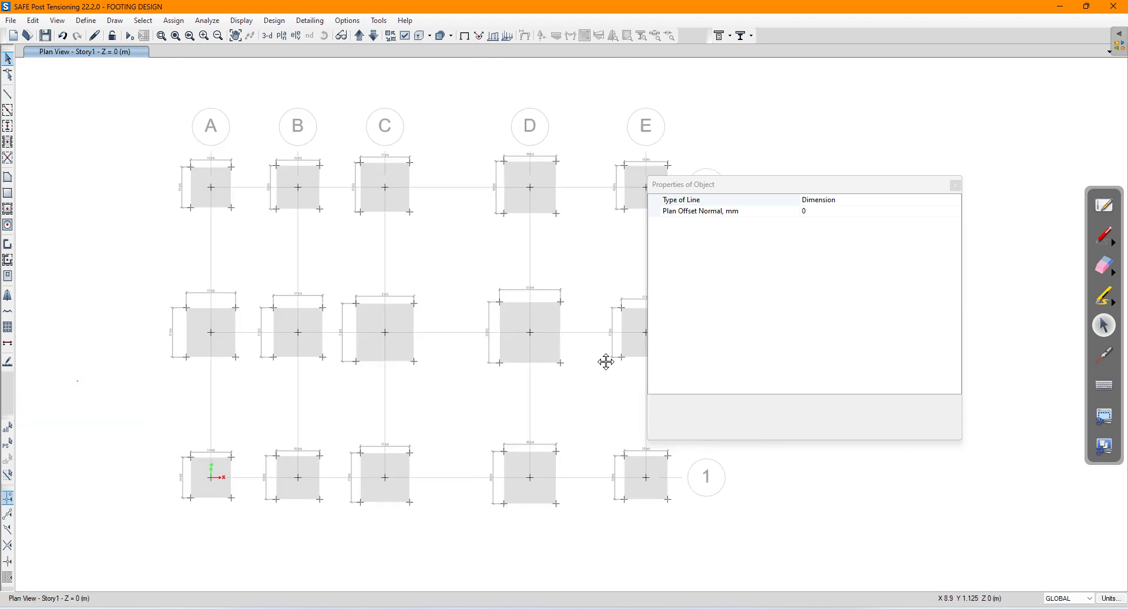
left_click(954, 185)
left_click(955, 185)
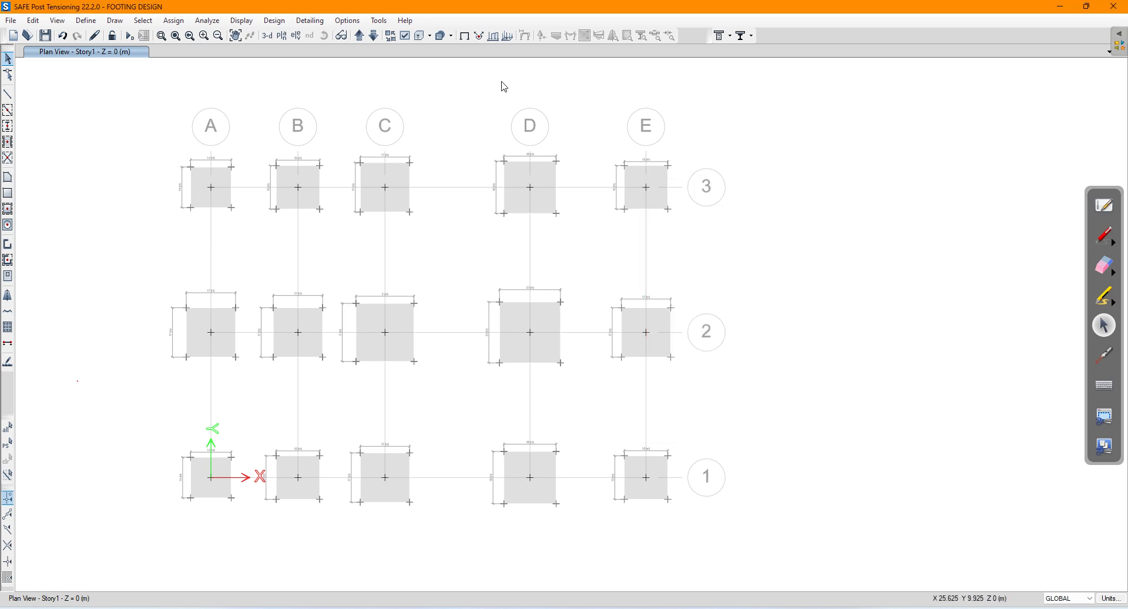
Set the maximum graphic font size to 15 points in the graphics preferences
left_click(347, 20)
left_click(388, 106)
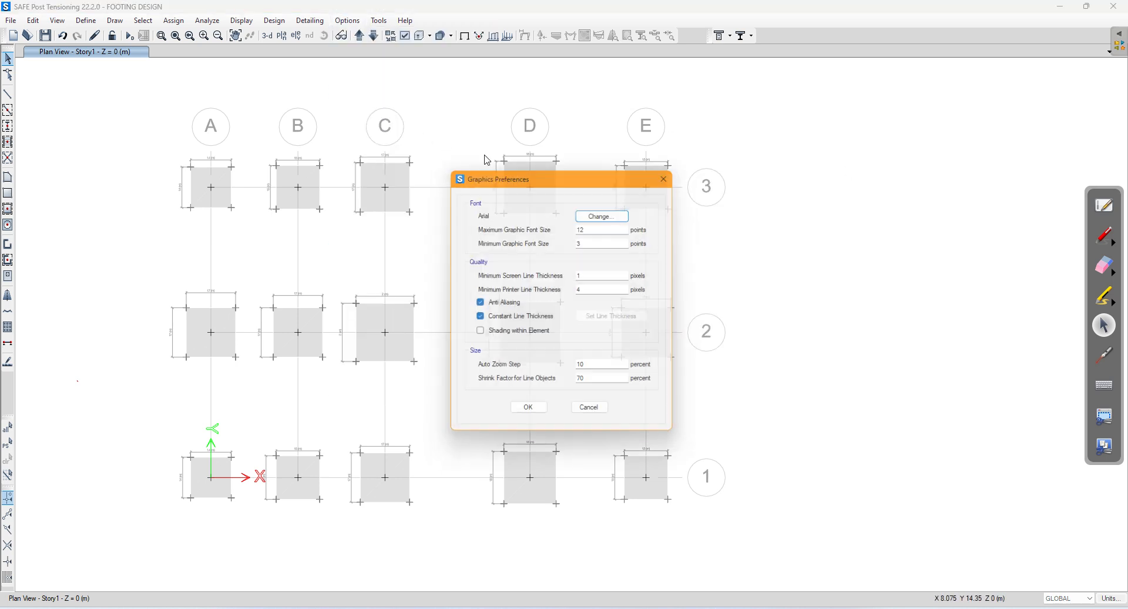
left_click_drag(593, 223, 572, 221)
type("20")
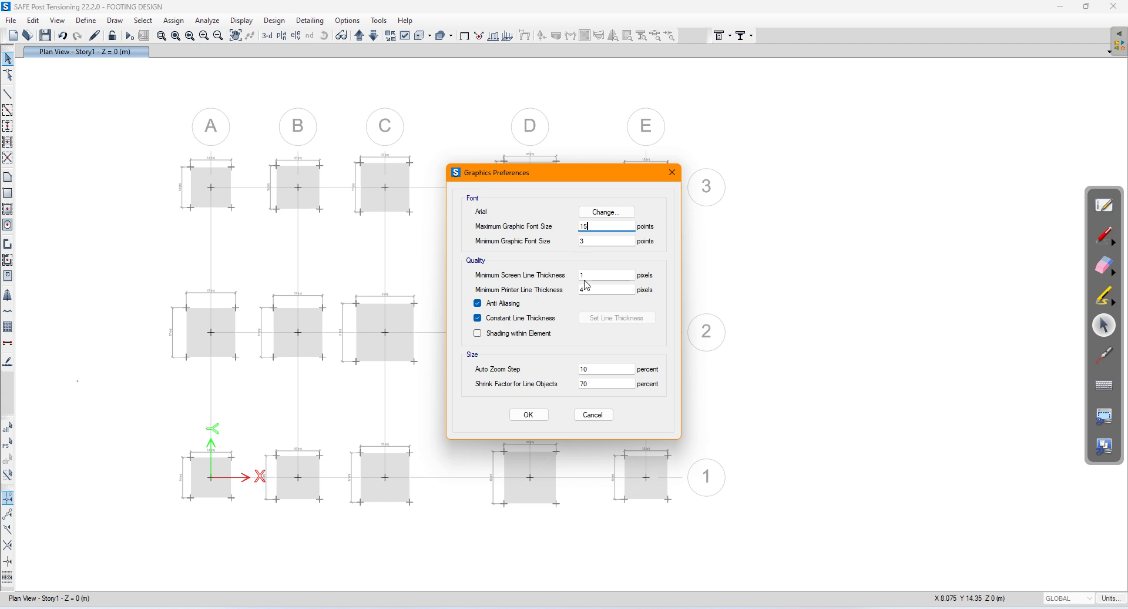
left_click(529, 415)
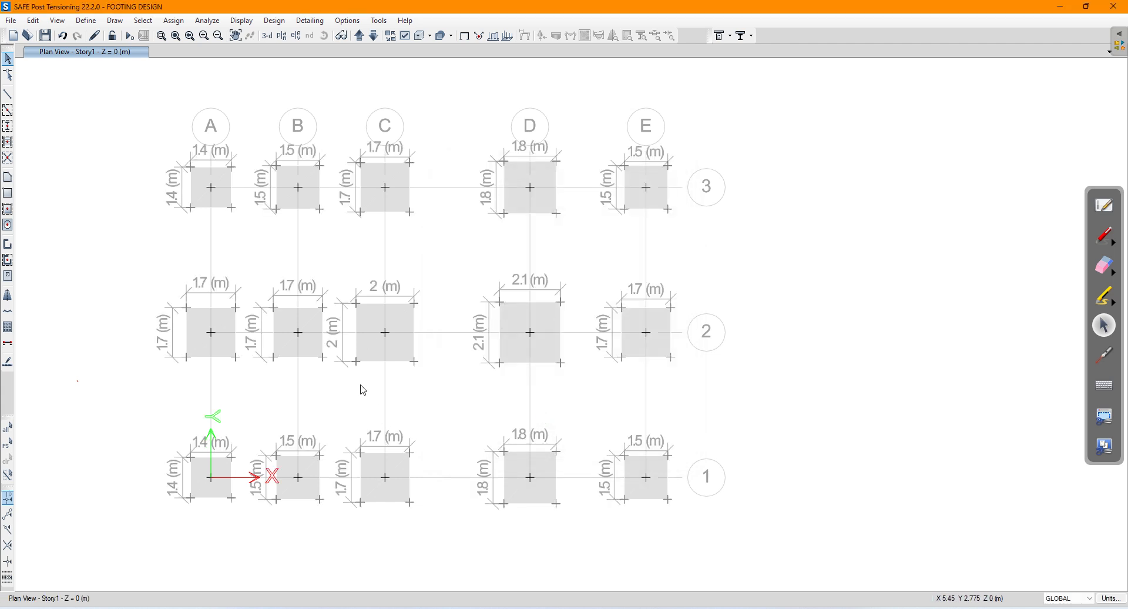
With the red annotation pen, handwrite "LXB (plan size)" beside the full plan, with starred items "soil press" and "settlement" under it
scroll(741, 407, "up", 2)
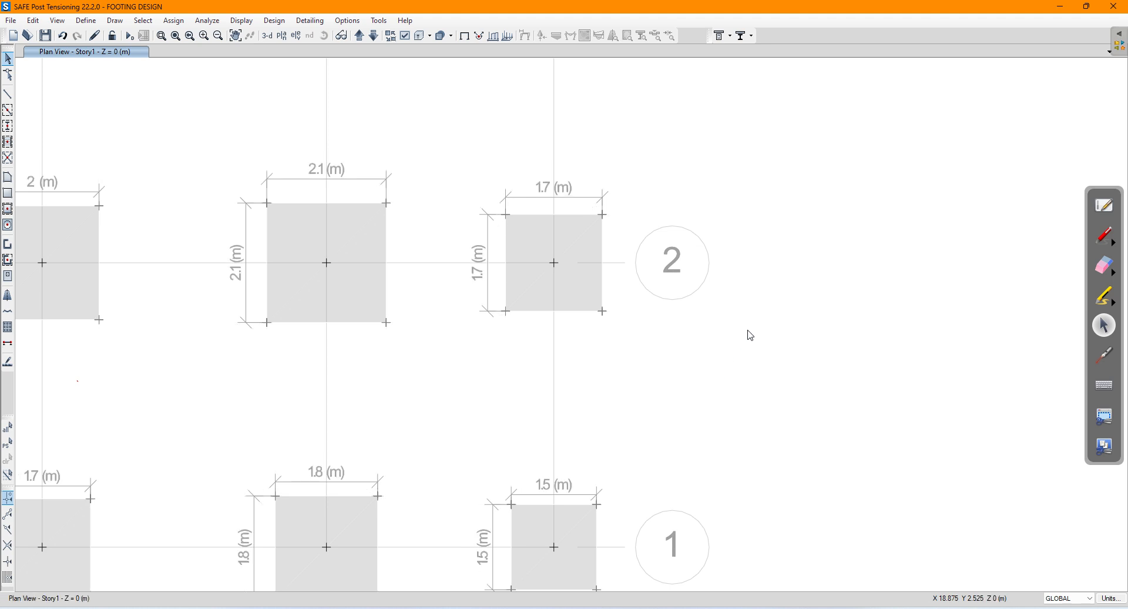
scroll(765, 332, "down", 2)
middle_click_drag(360, 251, 418, 310)
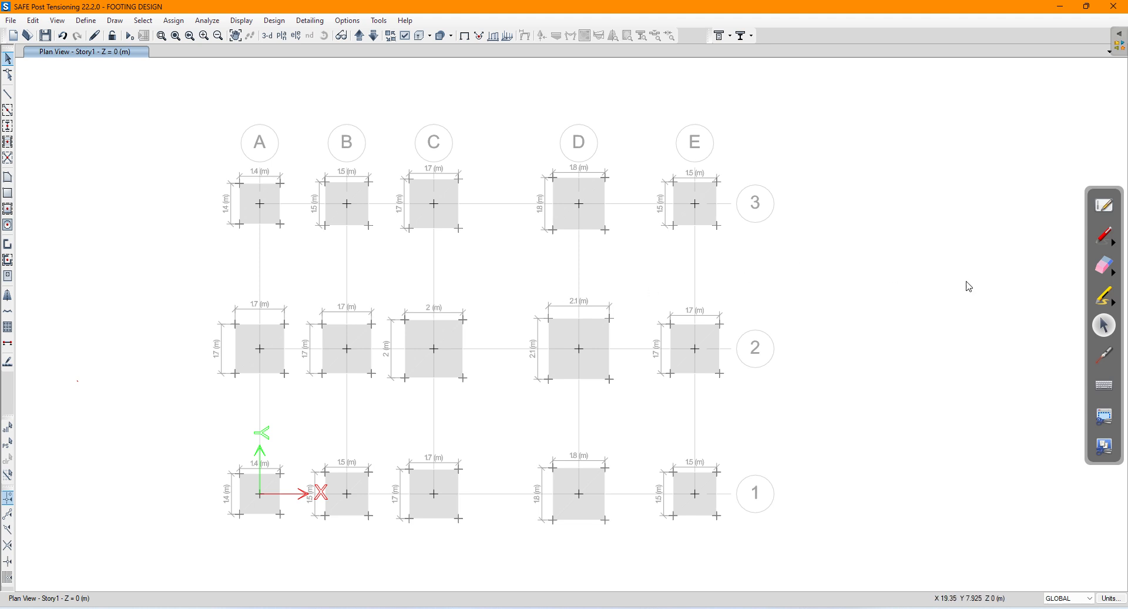
left_click(1106, 237)
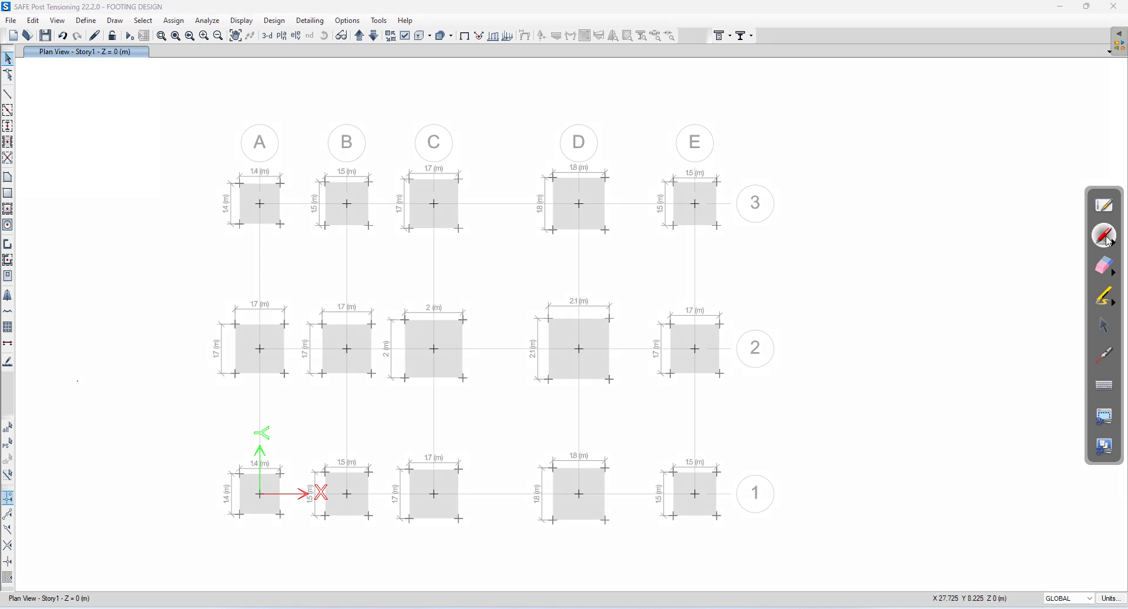
mouse_move(866, 105)
left_mouse_down()
mouse_move(904, 108)
mouse_move(866, 116)
mouse_move(924, 122)
left_mouse_up()
mouse_move(842, 138)
left_mouse_down()
mouse_move(839, 152)
mouse_move(968, 141)
left_mouse_up()
left_click_drag(973, 127, 971, 156)
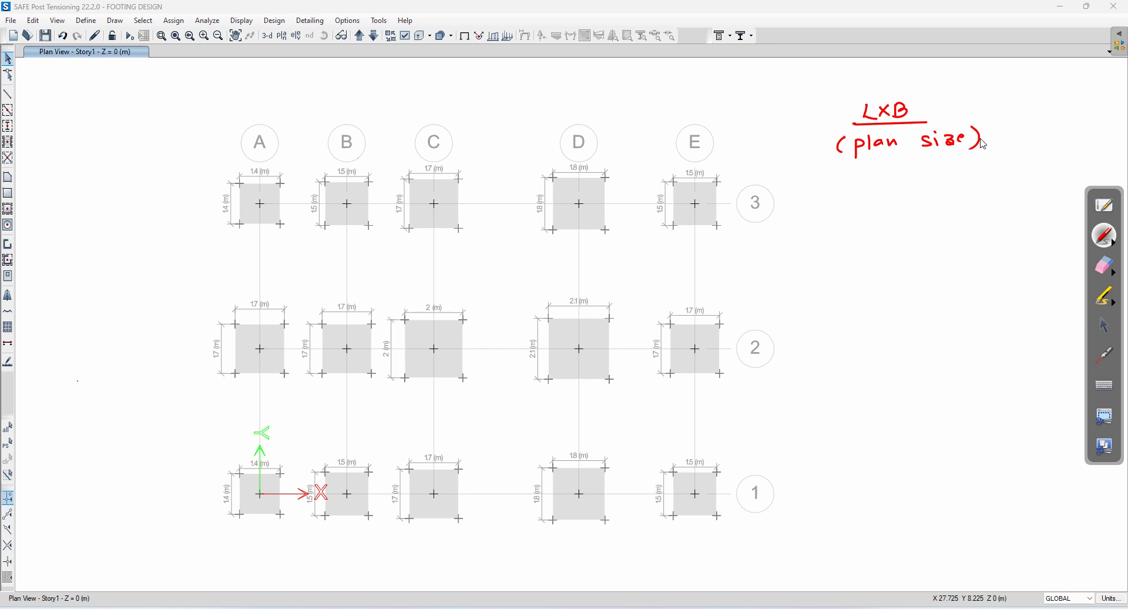
mouse_move(830, 181)
left_mouse_down()
mouse_move(836, 199)
mouse_move(924, 175)
mouse_move(965, 185)
left_mouse_up()
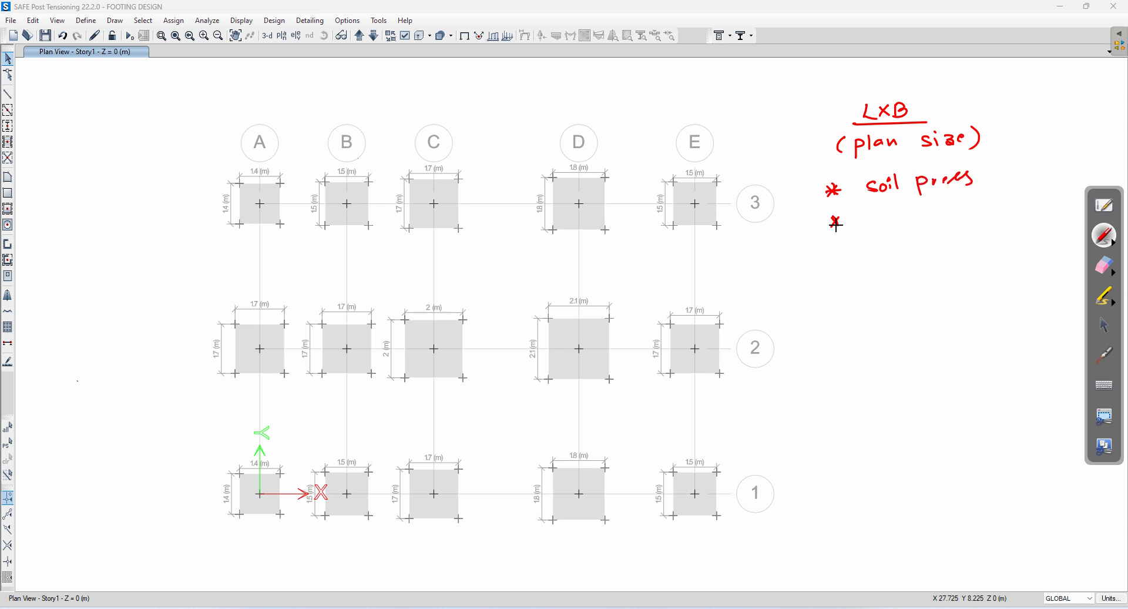
mouse_move(876, 216)
left_mouse_down()
mouse_move(965, 220)
mouse_move(975, 203)
left_mouse_up()
Handwrite an underlined "D" heading below the plan-size note with starred items "Shear (OWS)", "Punching (TWS)" and "Flexure", and underline the shear item
mouse_move(868, 278)
left_mouse_down()
mouse_move(867, 292)
mouse_move(900, 292)
left_mouse_up()
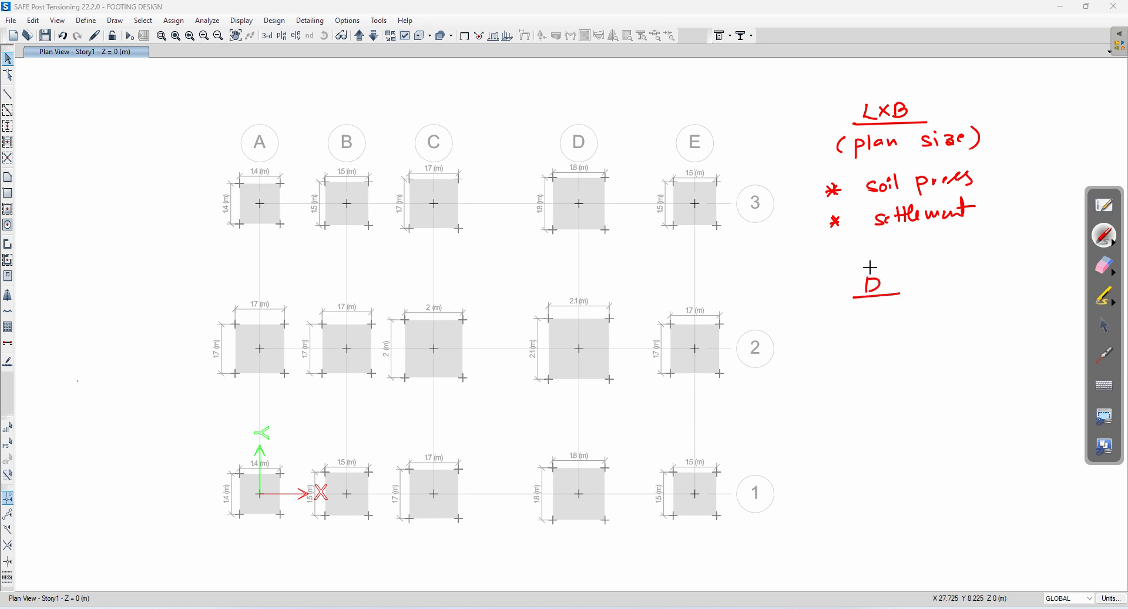
left_click_drag(840, 323, 830, 335)
left_click_drag(828, 329, 841, 327)
mouse_move(836, 322)
left_mouse_down()
mouse_move(837, 334)
mouse_move(921, 331)
mouse_move(928, 320)
left_mouse_up()
left_click_drag(836, 364, 835, 377)
left_click_drag(831, 370, 913, 371)
mouse_move(918, 356)
left_mouse_down()
mouse_move(950, 370)
mouse_move(956, 388)
left_mouse_up()
mouse_move(850, 421)
left_mouse_down()
mouse_move(840, 419)
mouse_move(848, 424)
left_mouse_up()
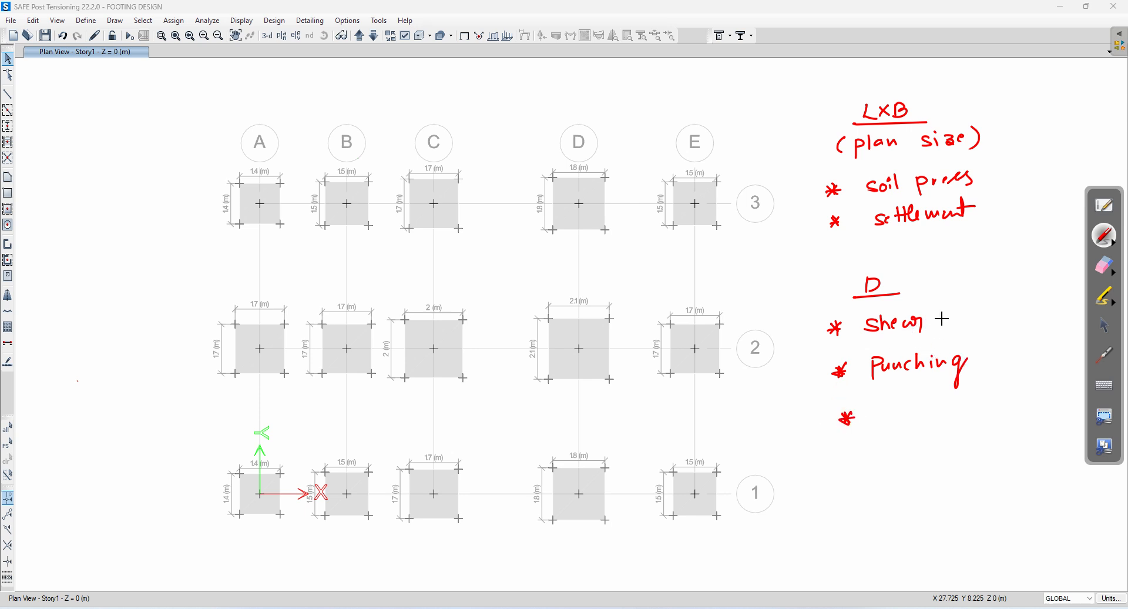
mouse_move(940, 312)
left_mouse_down()
mouse_move(954, 320)
mouse_move(1002, 301)
mouse_move(1003, 336)
mouse_move(986, 375)
mouse_move(1013, 355)
mouse_move(1043, 372)
left_mouse_up()
mouse_move(883, 422)
left_mouse_down()
mouse_move(895, 404)
mouse_move(983, 404)
left_mouse_up()
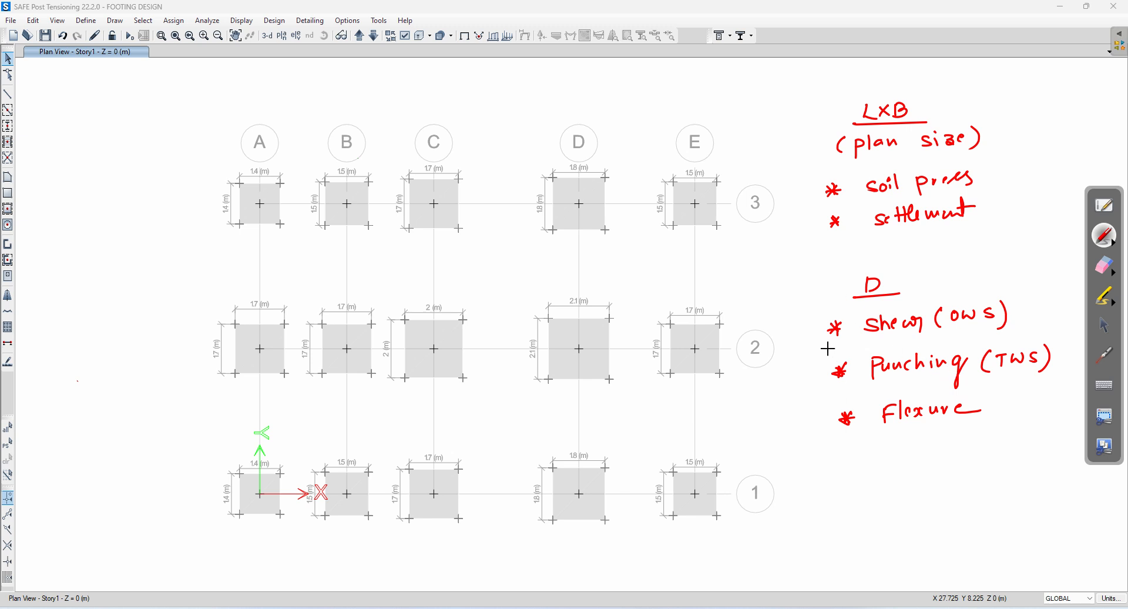
left_click_drag(863, 337, 1011, 331)
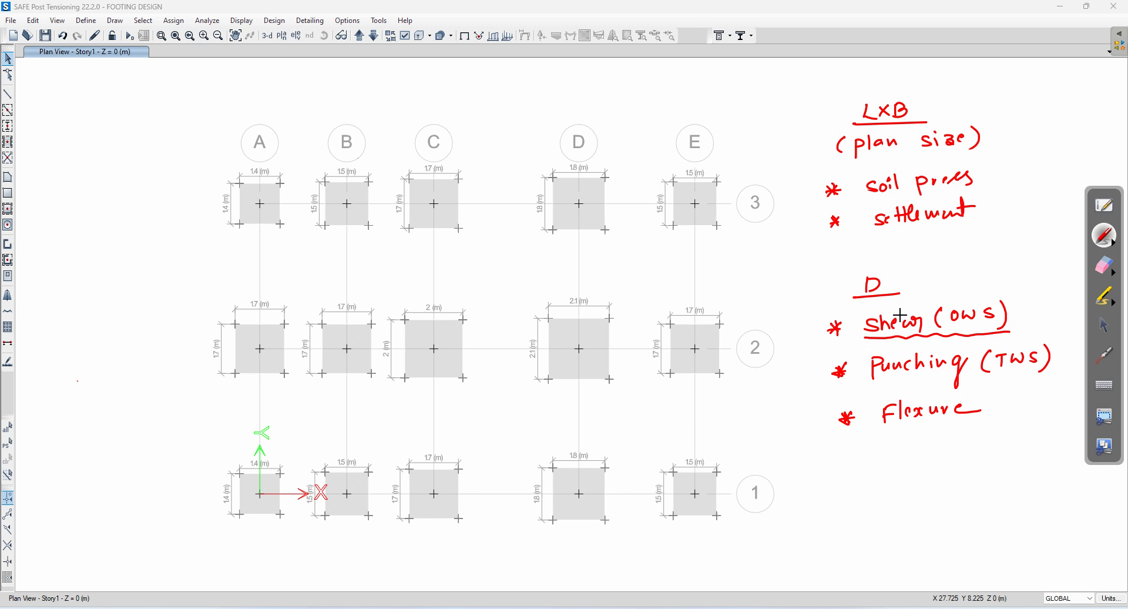
Draw an arrow out from footing A3 and handwrite a boxed "D = 300mm" at its tip
mouse_move(249, 193)
left_mouse_down()
mouse_move(170, 178)
mouse_move(184, 176)
left_mouse_up()
left_click_drag(79, 202, 85, 190)
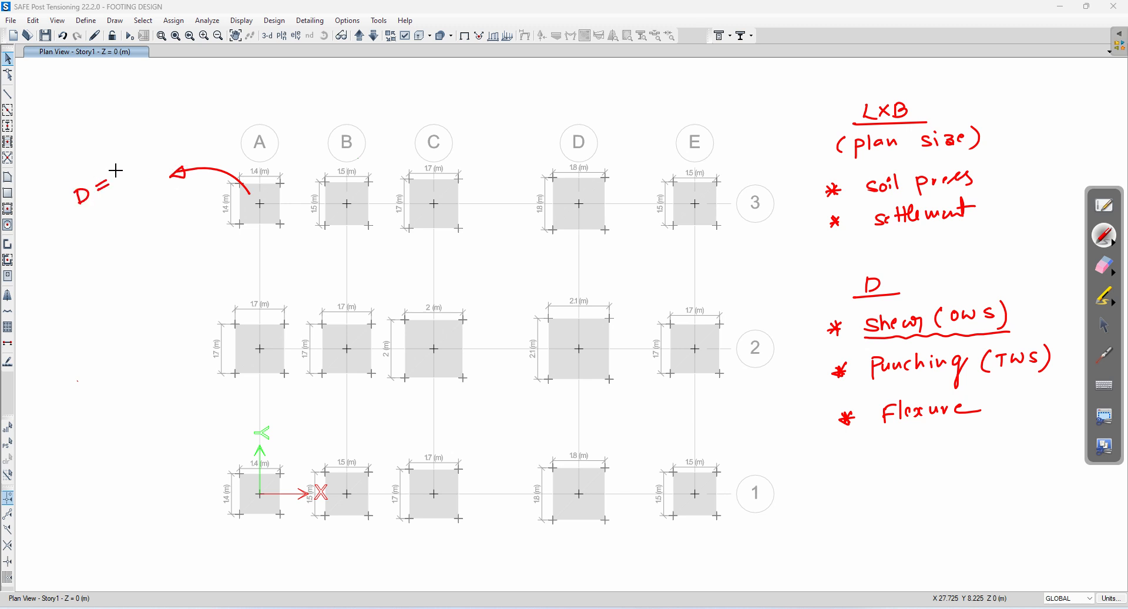
left_click_drag(132, 167, 134, 164)
left_click_drag(145, 160, 169, 151)
left_click_drag(79, 213, 194, 148)
mouse_move(76, 215)
left_mouse_down()
mouse_move(144, 143)
mouse_move(181, 126)
mouse_move(193, 147)
left_mouse_up()
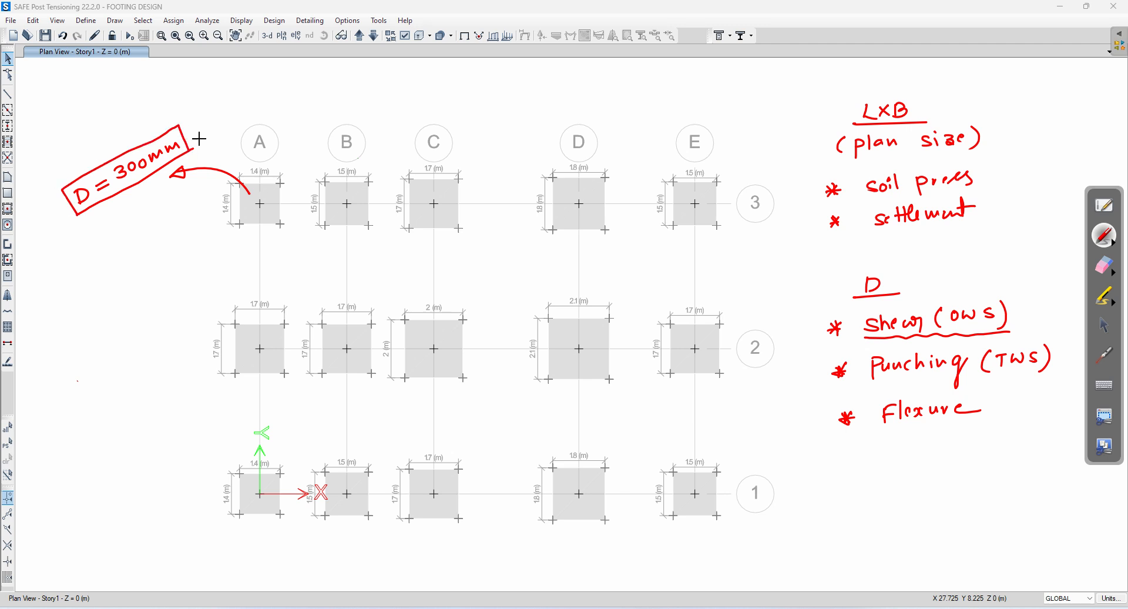
Add red check marks beside the shear, punching and flexure items and the "LXB" heading
left_click_drag(798, 315, 830, 302)
left_click_drag(803, 364, 835, 355)
mouse_move(812, 402)
left_mouse_down()
mouse_move(827, 412)
mouse_move(847, 400)
left_mouse_up()
mouse_move(809, 108)
left_mouse_down()
mouse_move(817, 117)
mouse_move(859, 94)
left_mouse_up()
Mark every footing on grid rows 3, 2 and 1 with a short red tick above its top edge
left_click_drag(481, 166, 489, 160)
left_click_drag(291, 175, 300, 171)
left_click_drag(374, 164, 380, 158)
left_click_drag(624, 161, 633, 157)
left_click_drag(726, 168, 736, 160)
left_click_drag(718, 304, 732, 299)
left_click_drag(597, 299, 611, 293)
left_click_drag(431, 297, 442, 293)
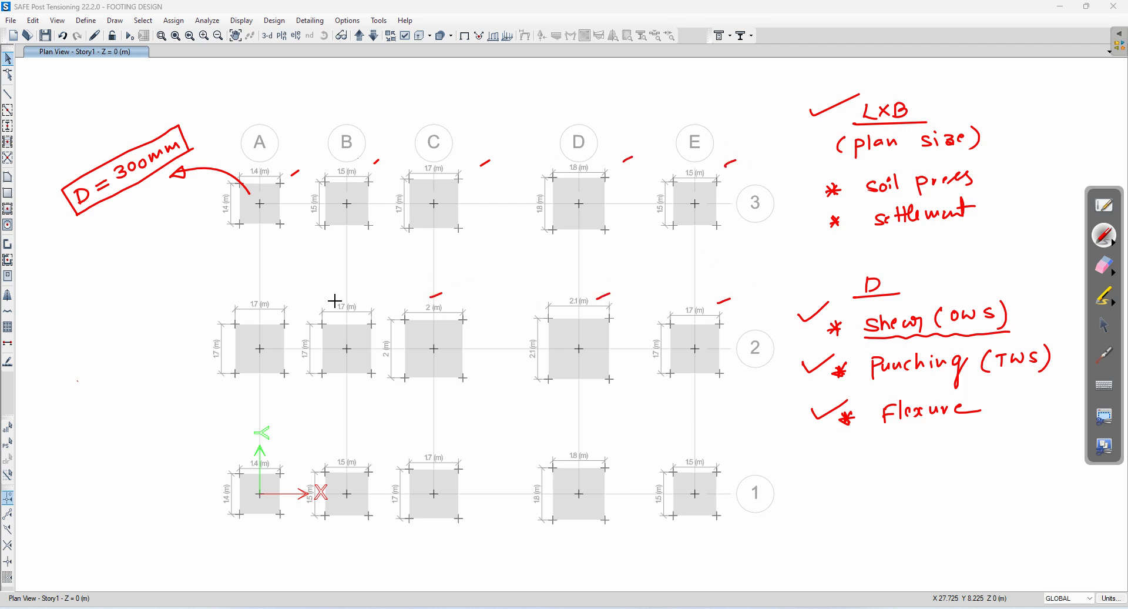
left_click_drag(272, 301, 282, 296)
left_click_drag(278, 452, 289, 445)
left_click_drag(373, 446, 383, 440)
left_click_drag(451, 451, 468, 442)
left_click_drag(601, 442, 610, 437)
left_click_drag(706, 455, 729, 446)
Bracket and tick the "soil press" and "settlement" items, and circle the handwritten plan-size note
left_click_drag(808, 164, 818, 223)
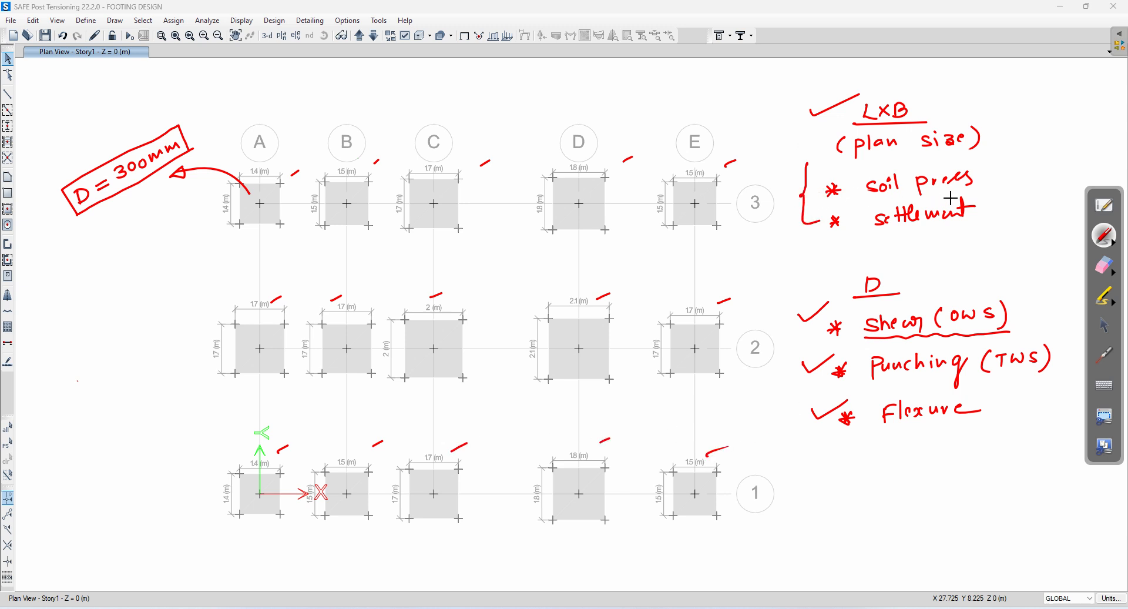
left_click_drag(985, 174, 1023, 159)
left_click_drag(991, 202, 1032, 194)
mouse_move(1036, 121)
left_mouse_down()
mouse_move(1003, 90)
mouse_move(885, 73)
mouse_move(796, 116)
mouse_move(781, 213)
mouse_move(939, 244)
mouse_move(1049, 177)
mouse_move(1031, 112)
left_mouse_up()
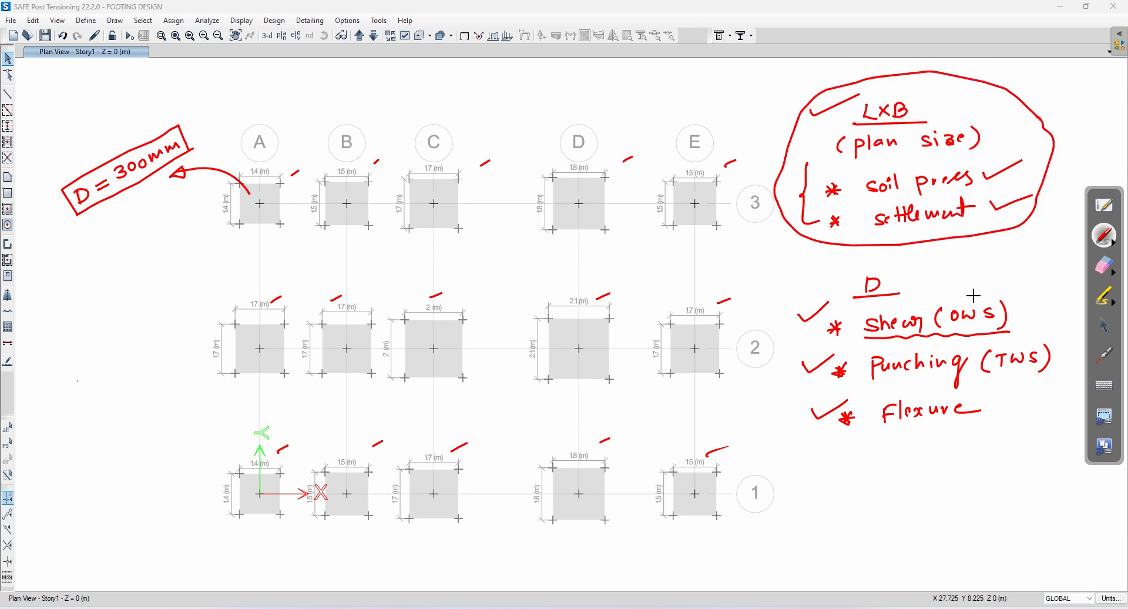
mouse_move(1019, 278)
left_mouse_down()
mouse_move(882, 251)
mouse_move(794, 305)
mouse_move(789, 402)
mouse_move(932, 432)
mouse_move(1037, 341)
mouse_move(1021, 277)
mouse_move(856, 252)
mouse_move(831, 397)
mouse_move(869, 174)
mouse_move(755, 139)
mouse_move(979, 207)
left_mouse_up()
Erase all the red handwritten annotations from the footing plan
left_click(1107, 268)
mouse_move(910, 337)
left_mouse_down()
mouse_move(873, 443)
mouse_move(690, 264)
mouse_move(253, 305)
mouse_move(65, 189)
mouse_move(333, 164)
mouse_move(650, 160)
mouse_move(680, 434)
mouse_move(561, 455)
mouse_move(205, 463)
mouse_move(773, 497)
left_mouse_up()
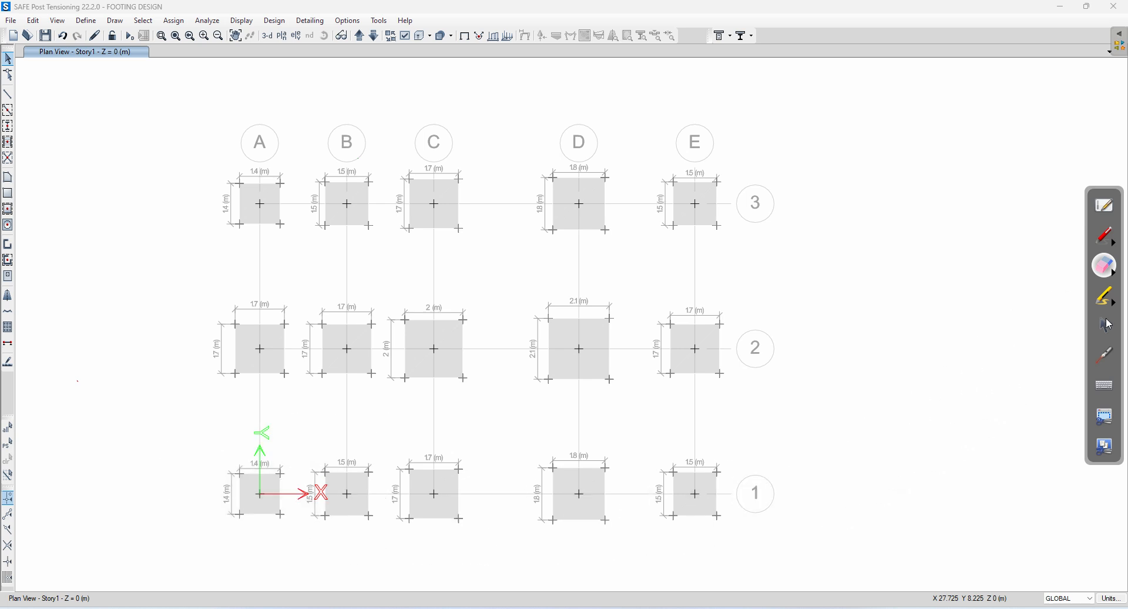